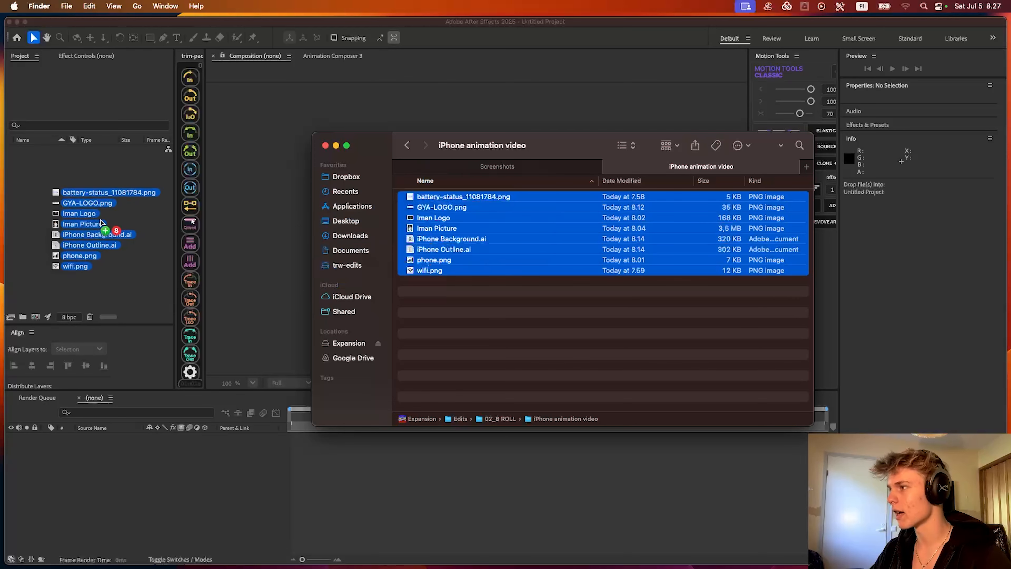
- Import the eight files from the iPhone animation video folder into the project and name a new composition "iPhone Ui animation"
left_click(111, 247)
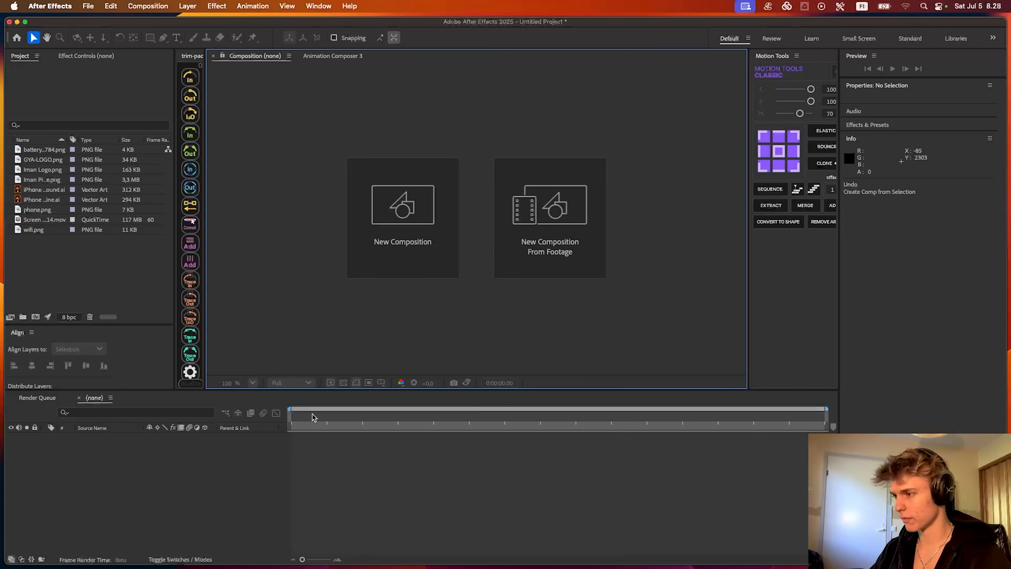
left_click(396, 219)
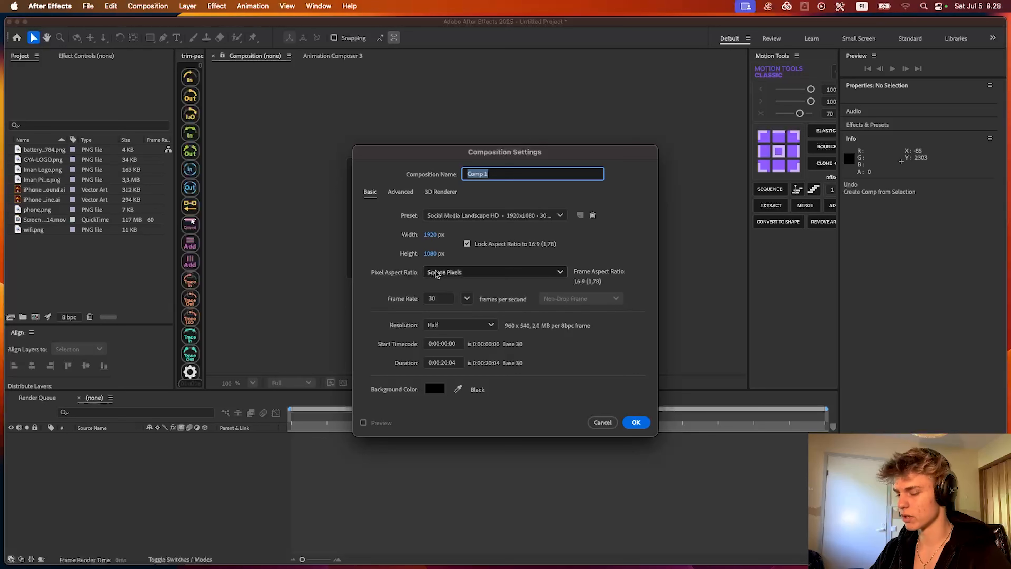
key("BackSpace")
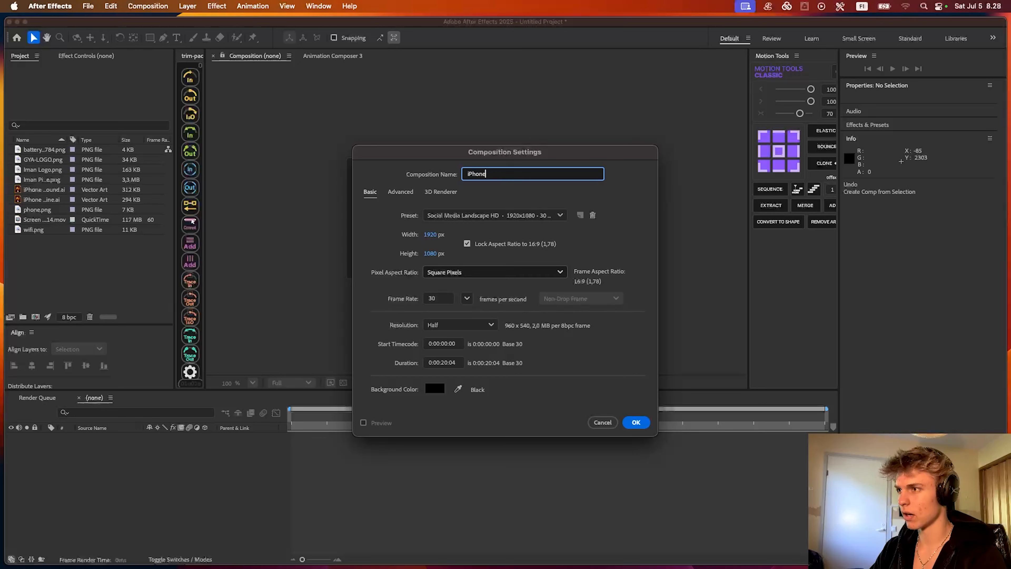
type("iPhone Ui animatio")
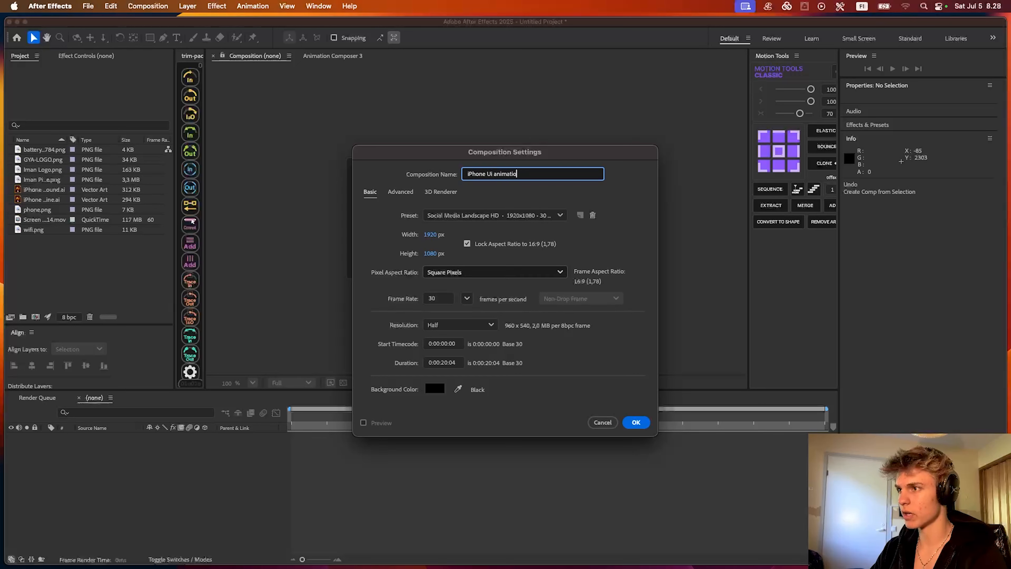
type("n")
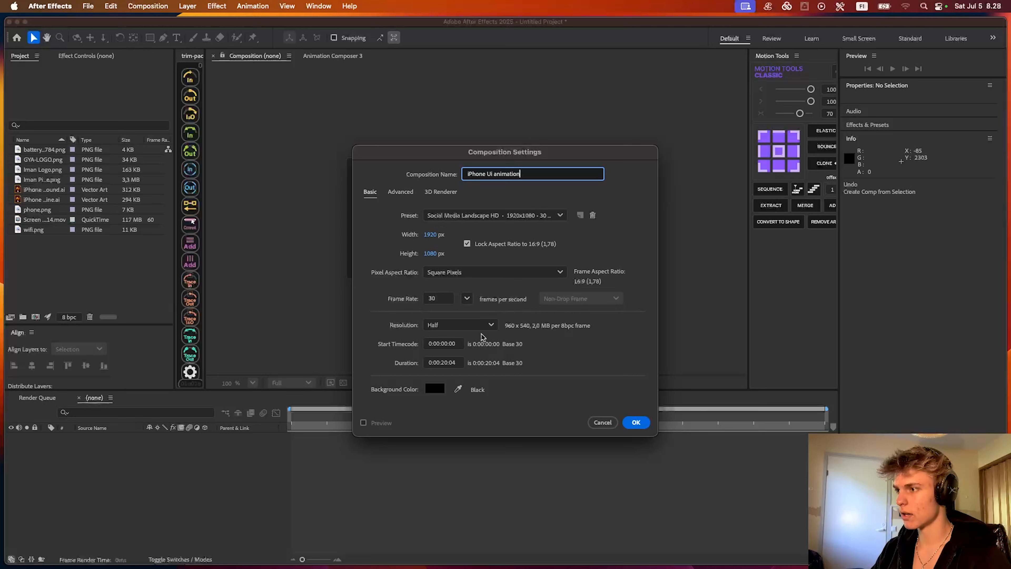
- Set the new composition's duration to 0:00:15:04 and create it
left_click(445, 362)
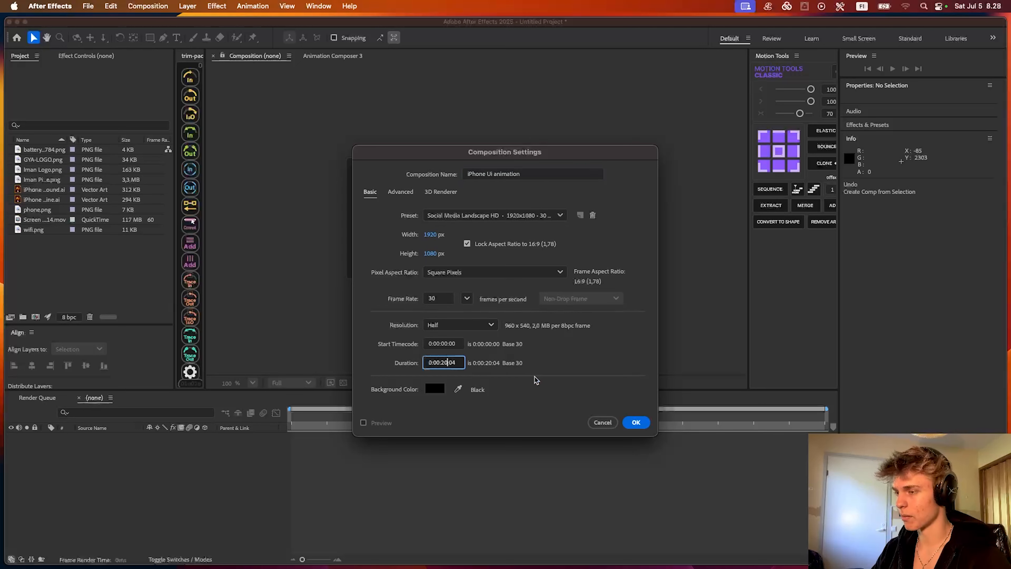
key("BackSpace")
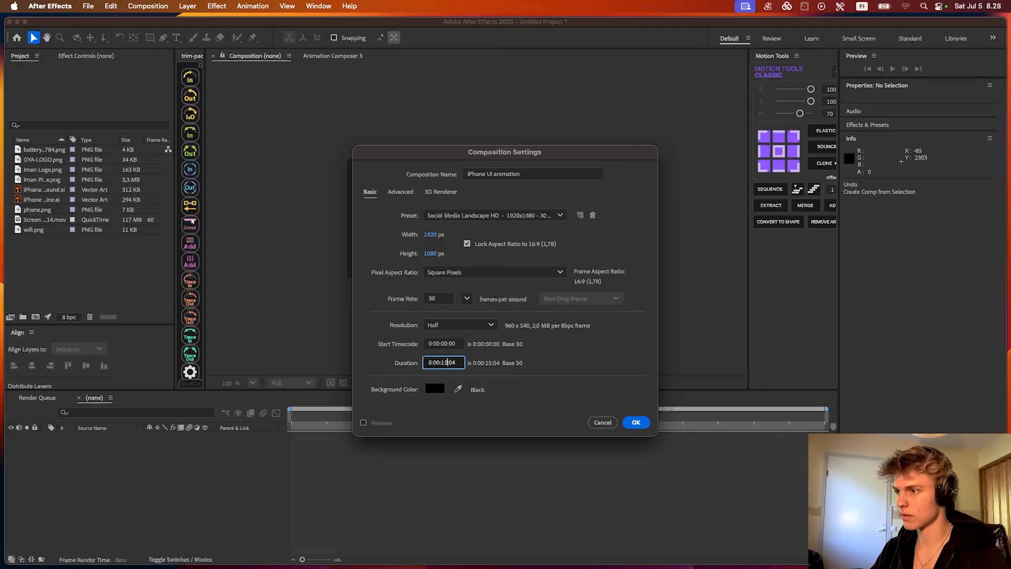
type("15")
left_click(636, 422)
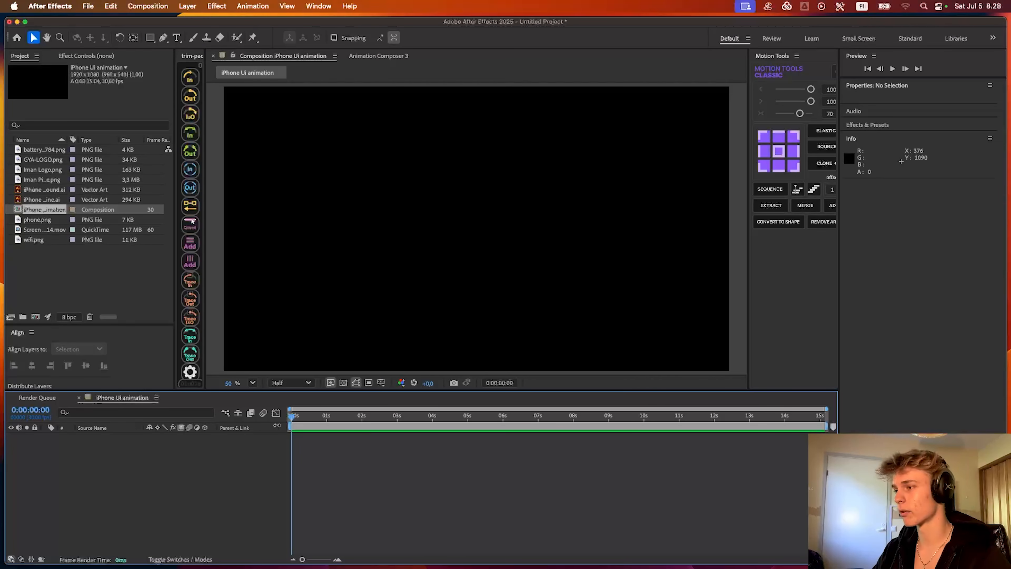
- Add a black 1920 x 1080 px solid layer to the composition
right_click(282, 429)
right_click(206, 459)
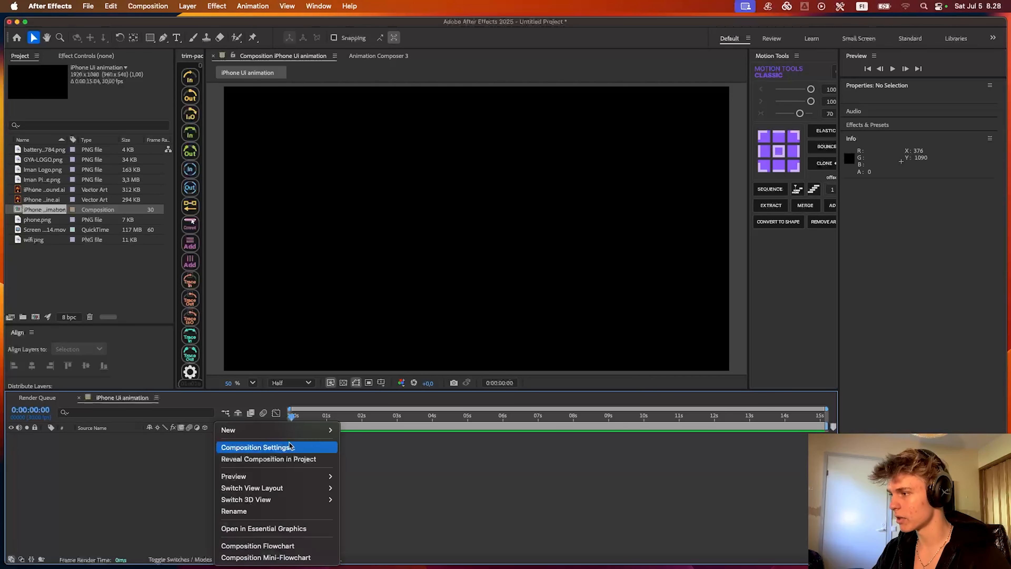
mouse_move(246, 431)
left_click(311, 469)
right_click(332, 454)
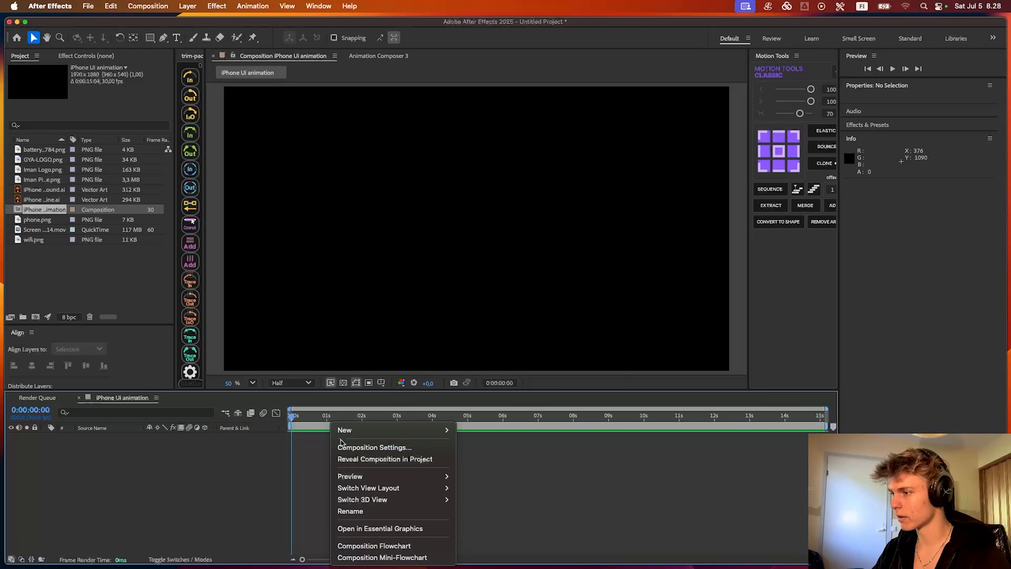
mouse_move(358, 431)
left_click(472, 463)
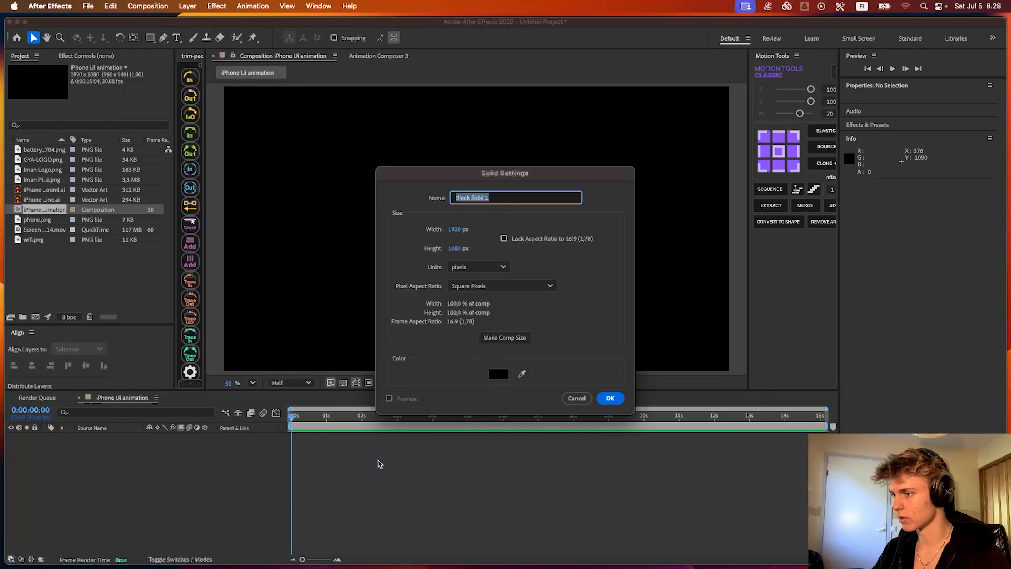
left_click(615, 403)
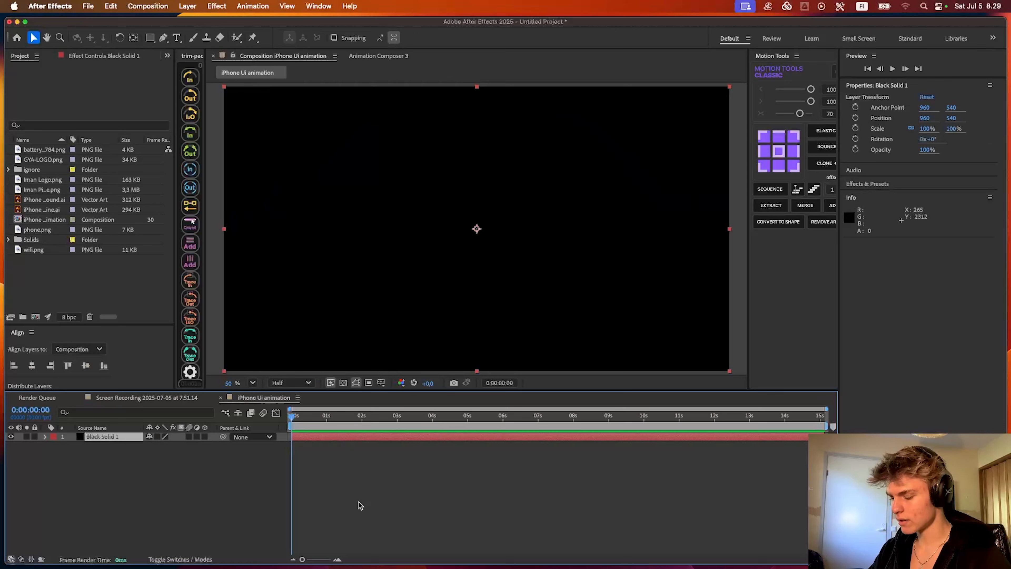
- Apply the 4-Color Gradient effect to the black solid and show its effect settings
key("ctrl+space")
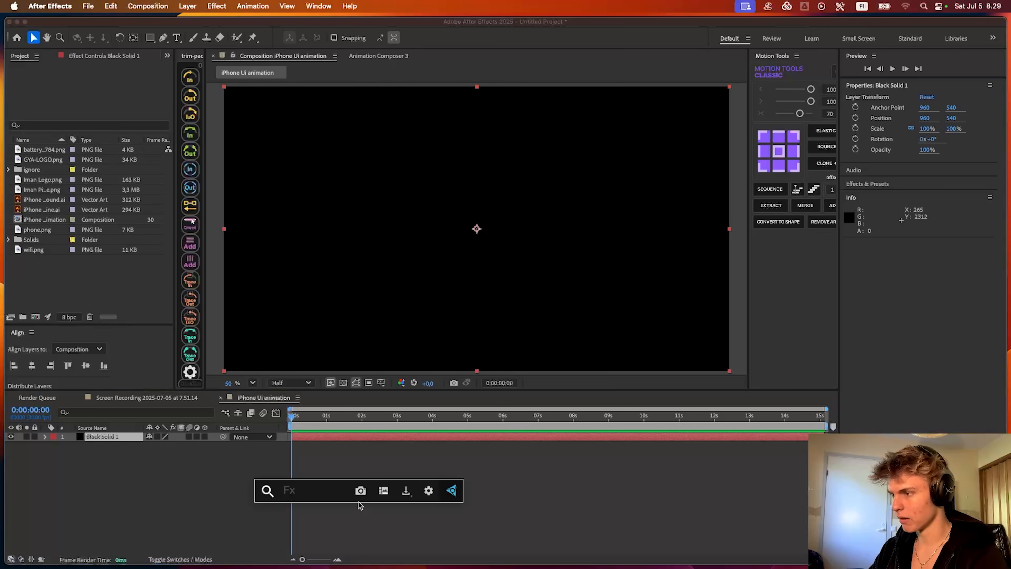
key("Escape")
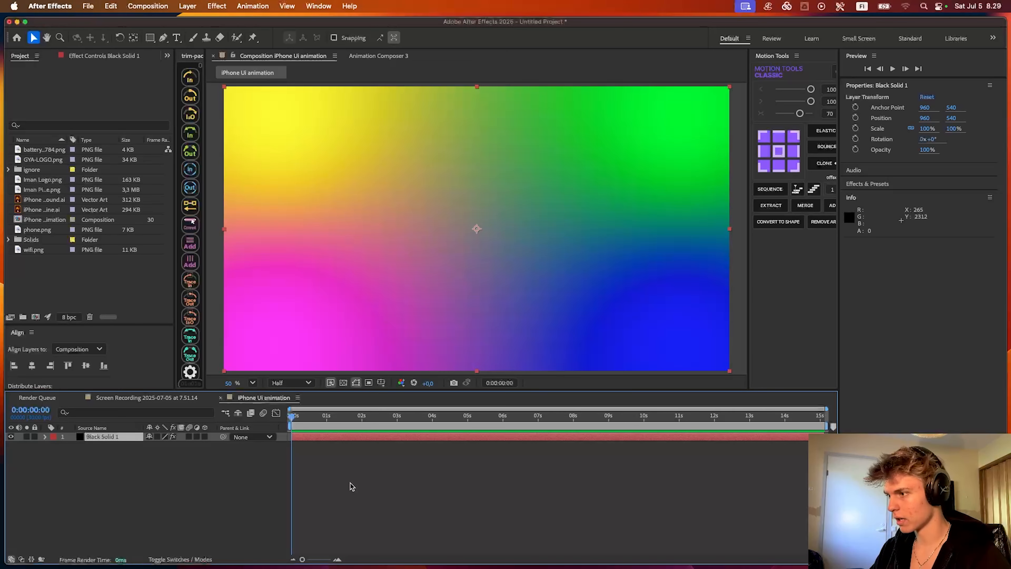
left_click(865, 184)
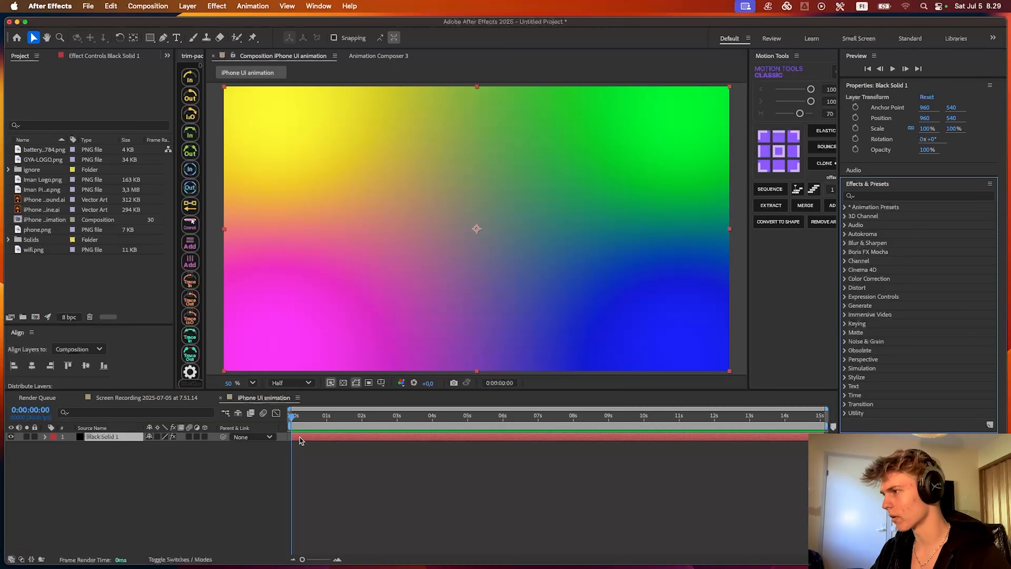
left_click(341, 458)
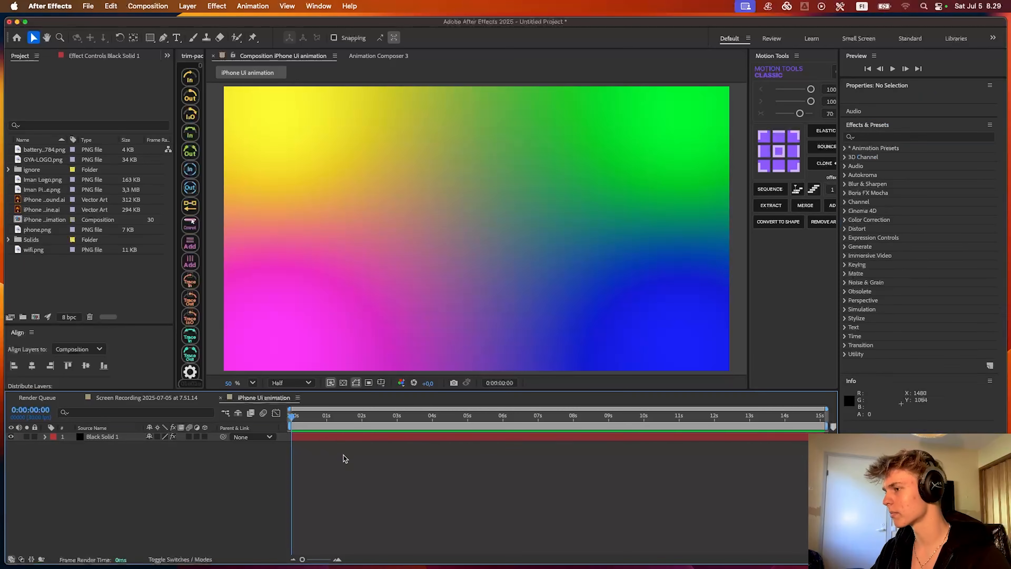
left_click(87, 56)
left_click(304, 435)
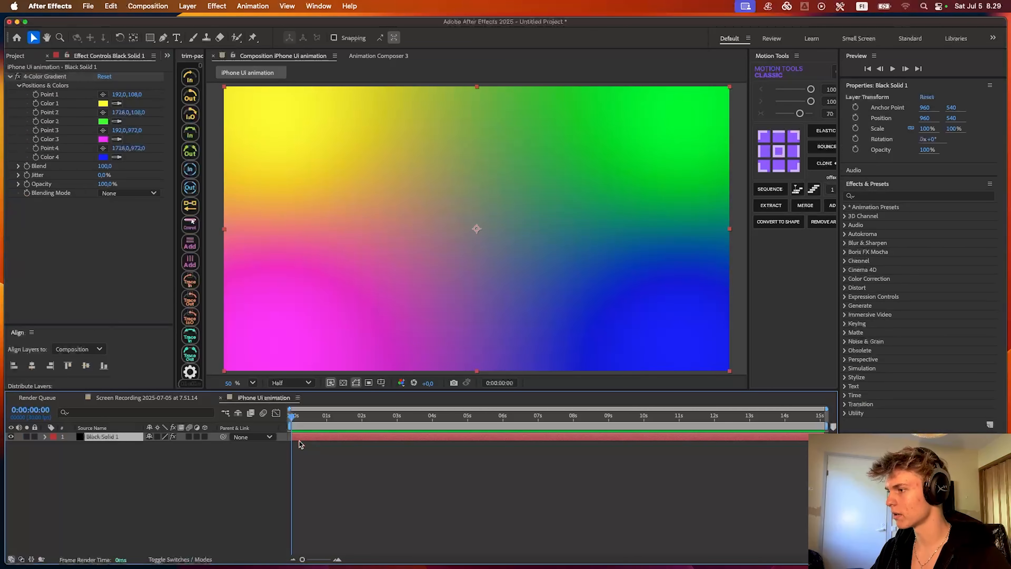
- Set Color 1, Color 2 and Color 3 of the 4-Color Gradient to black
left_click(104, 104)
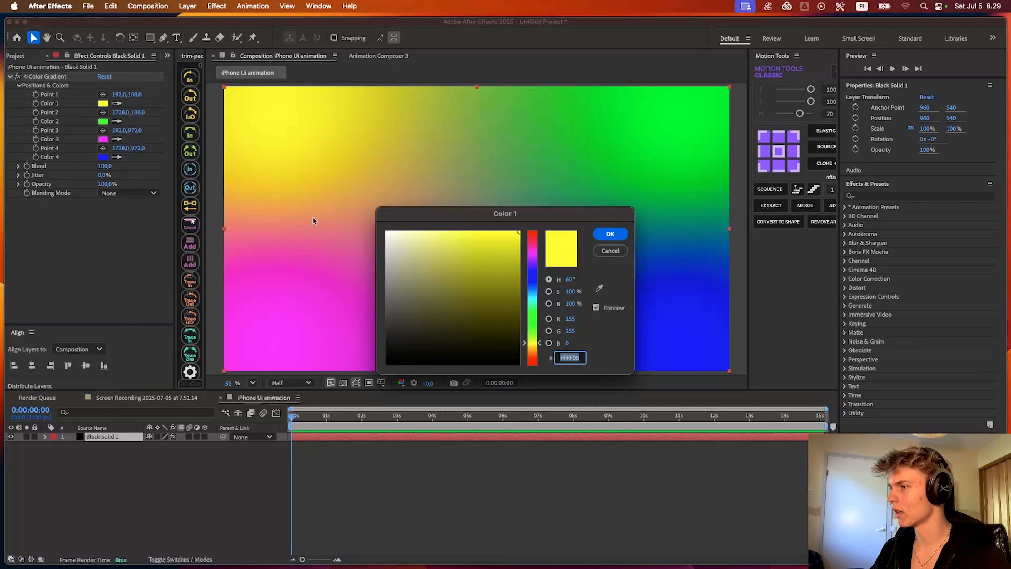
left_click(385, 363)
left_click(612, 234)
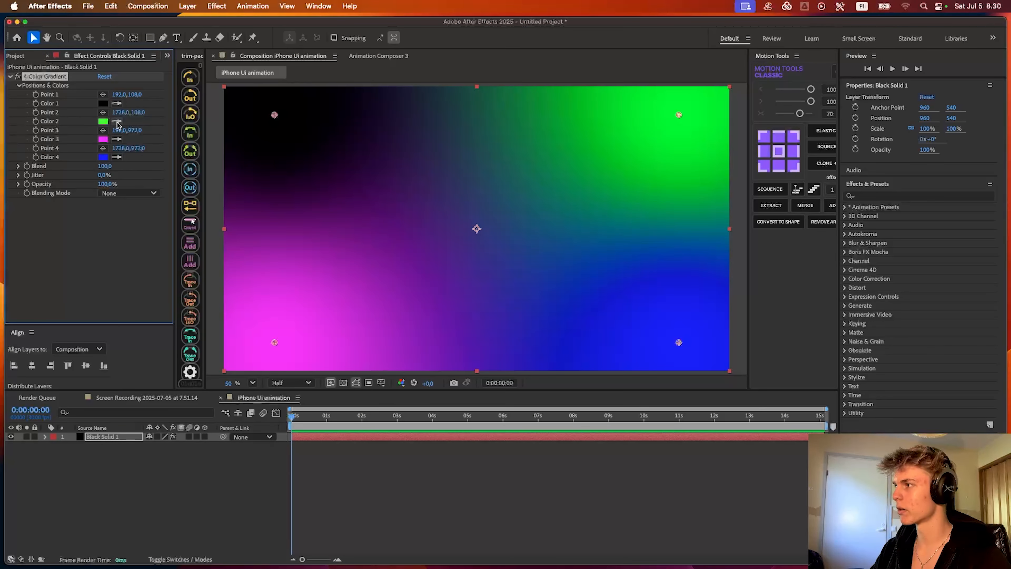
left_click(117, 121)
left_click(103, 103)
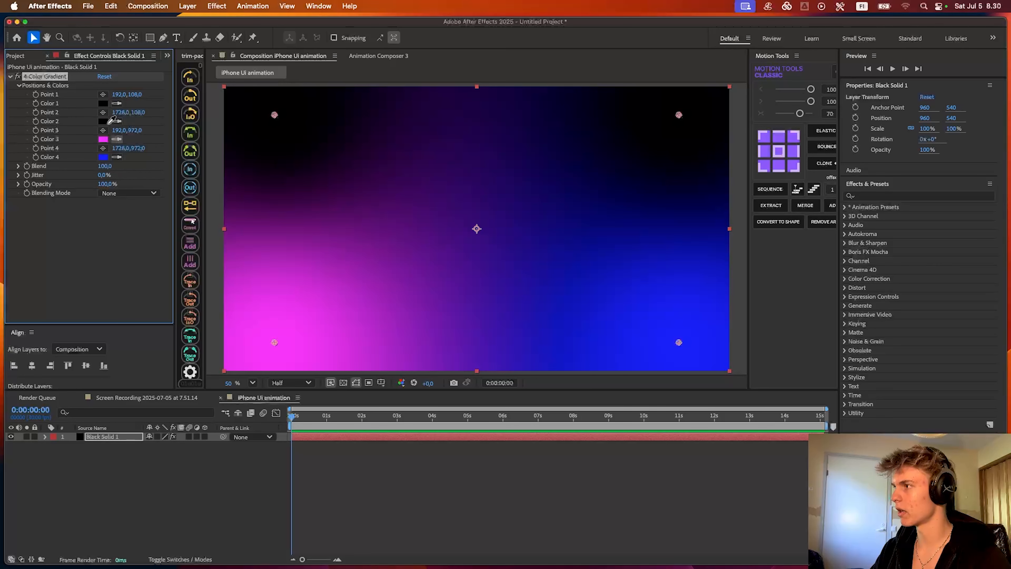
left_click(104, 122)
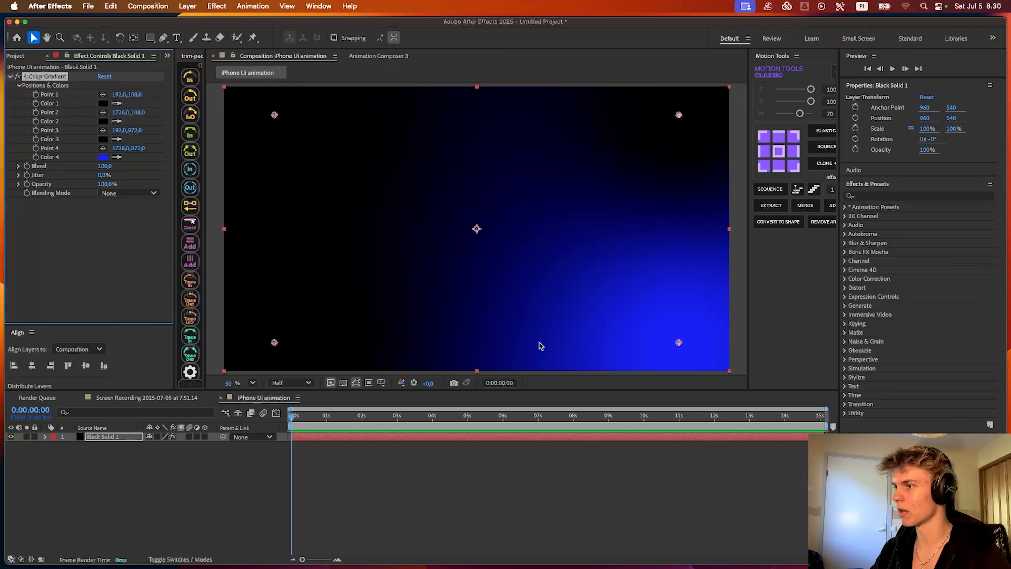
- Change Color 4 of the 4-Color Gradient to a light blue
scroll(361, 274, "down", 2)
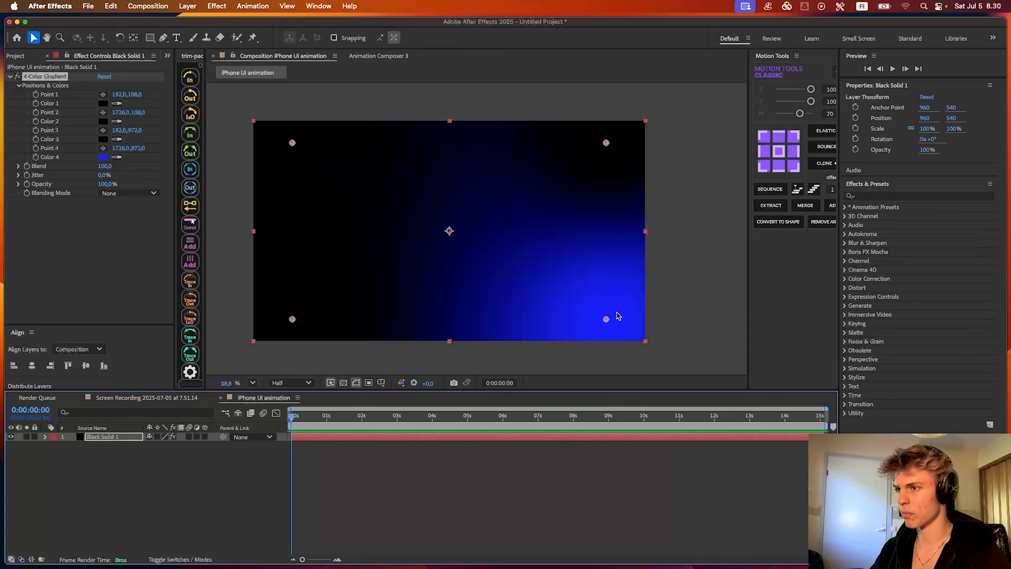
left_click(104, 157)
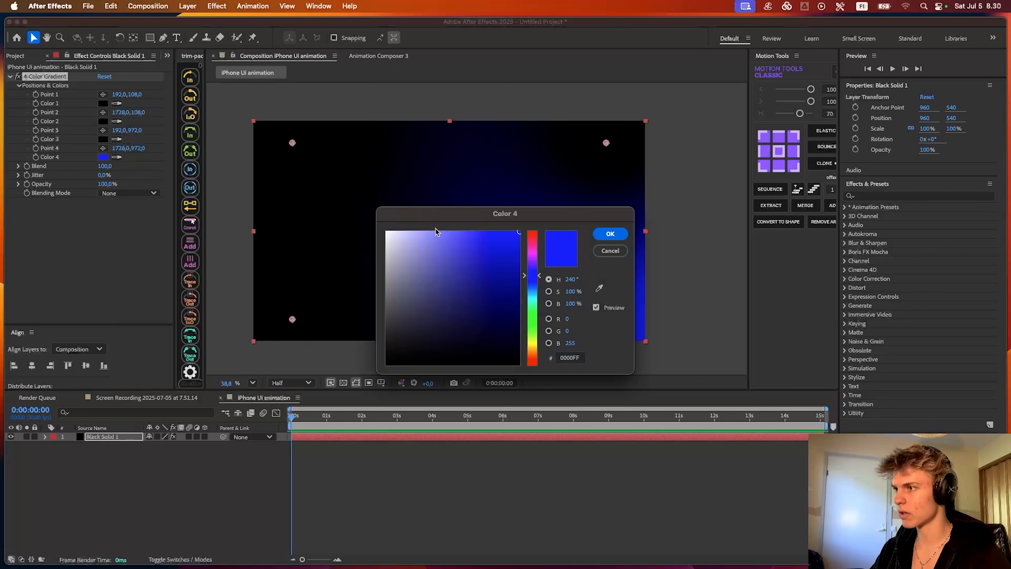
left_click_drag(435, 229, 242, 367)
left_click_drag(339, 413, 336, 429)
left_click_drag(255, 377, 234, 367)
left_click_drag(339, 427, 338, 421)
left_click(417, 372)
- Move gradient points 1 to 4 to the frame's top centre, right edge, left edge and lower centre, with Point 4 at about 978, 918
left_click_drag(292, 143, 450, 124)
left_click_drag(606, 143, 650, 231)
left_click_drag(292, 319, 252, 232)
left_click_drag(606, 320, 452, 308)
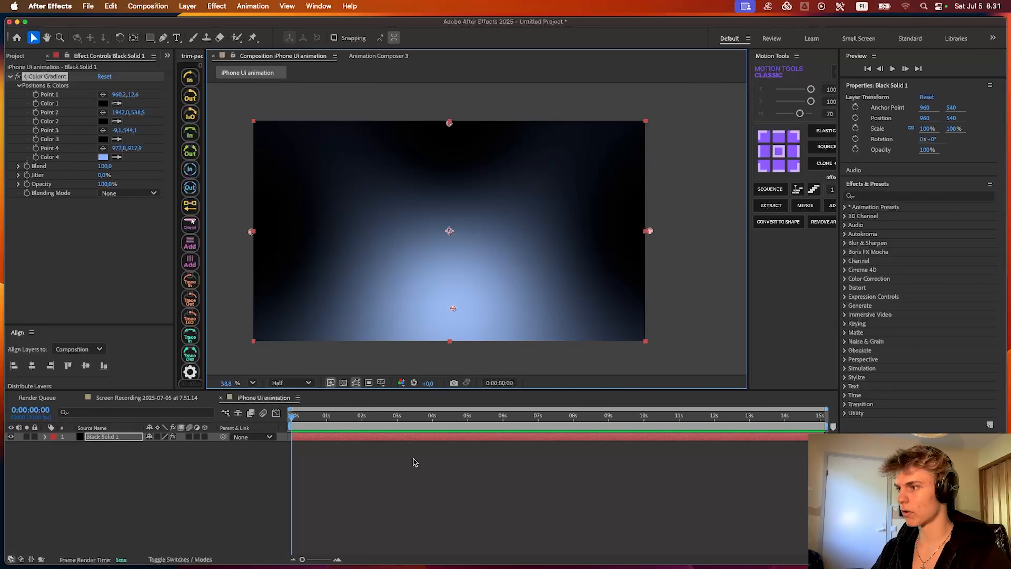
- Apply Turbulent Noise to the black solid and raise its contrast to about 406
left_click(314, 437)
key("ctrl+space")
type("turb")
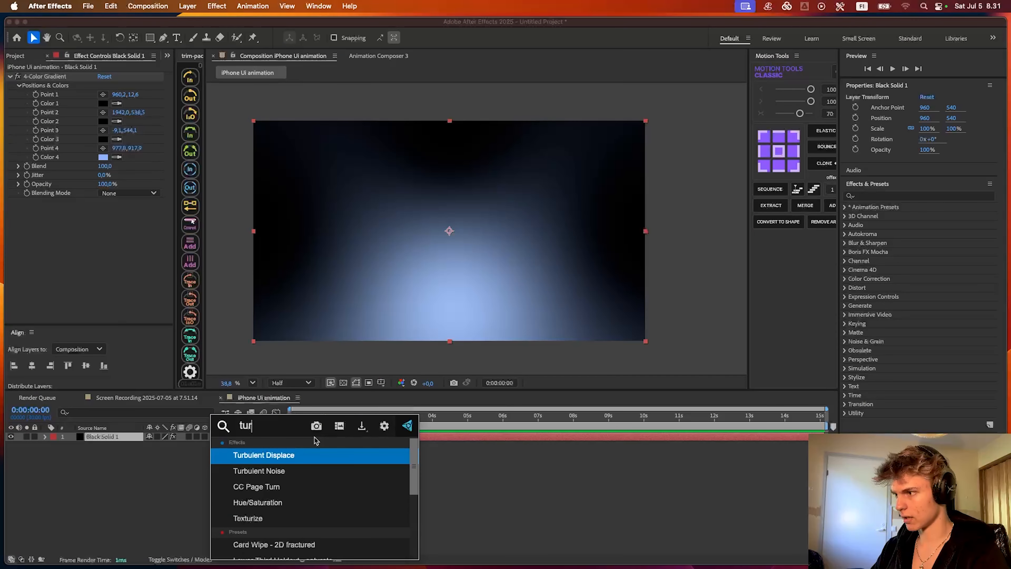
left_click(296, 471)
left_click_drag(104, 217, 274, 223)
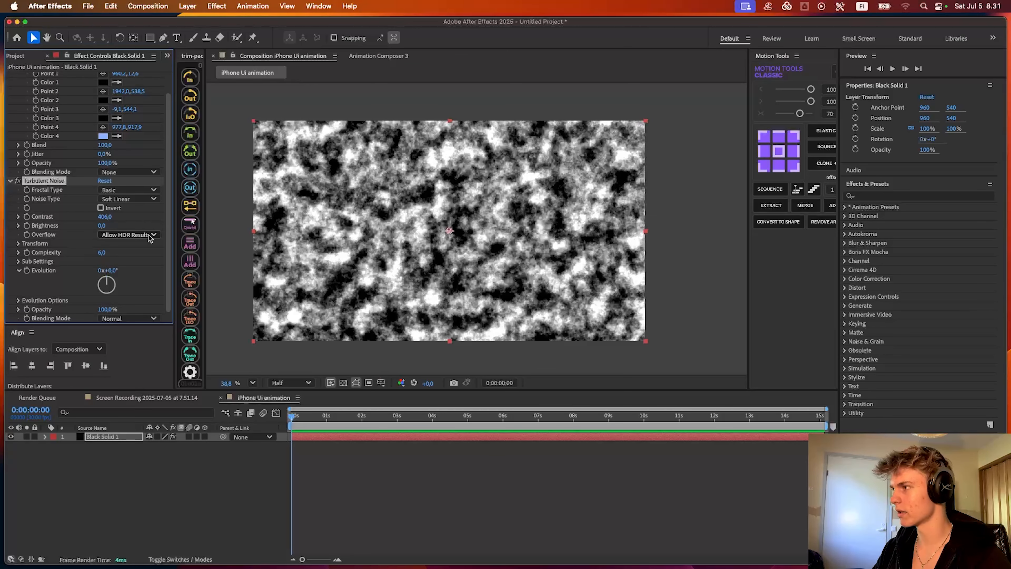
- Set the Turbulent Noise blending mode to Multiply and lower its opacity to about 3.3%
left_click(120, 318)
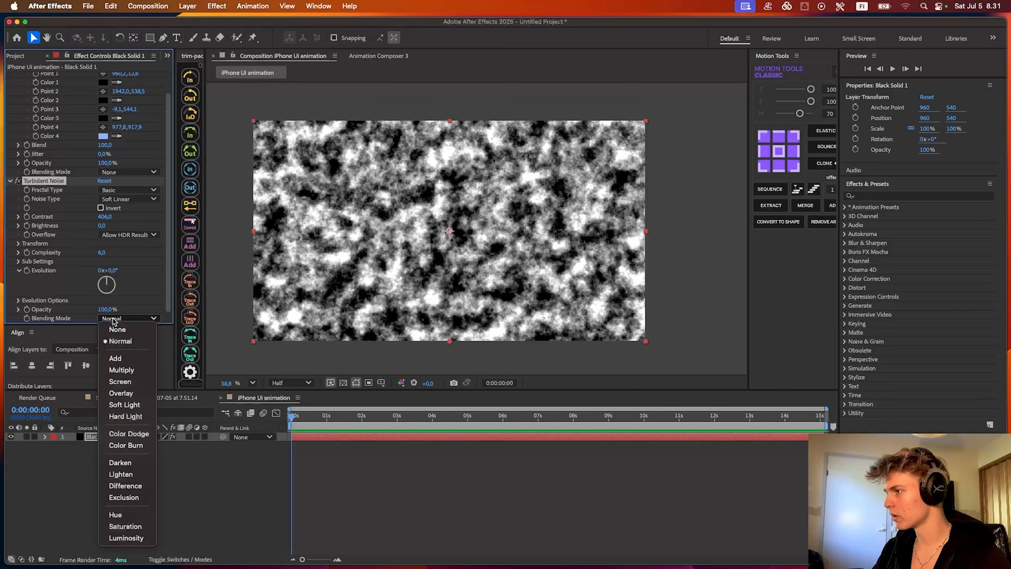
left_click(121, 370)
left_click_drag(106, 309, 56, 310)
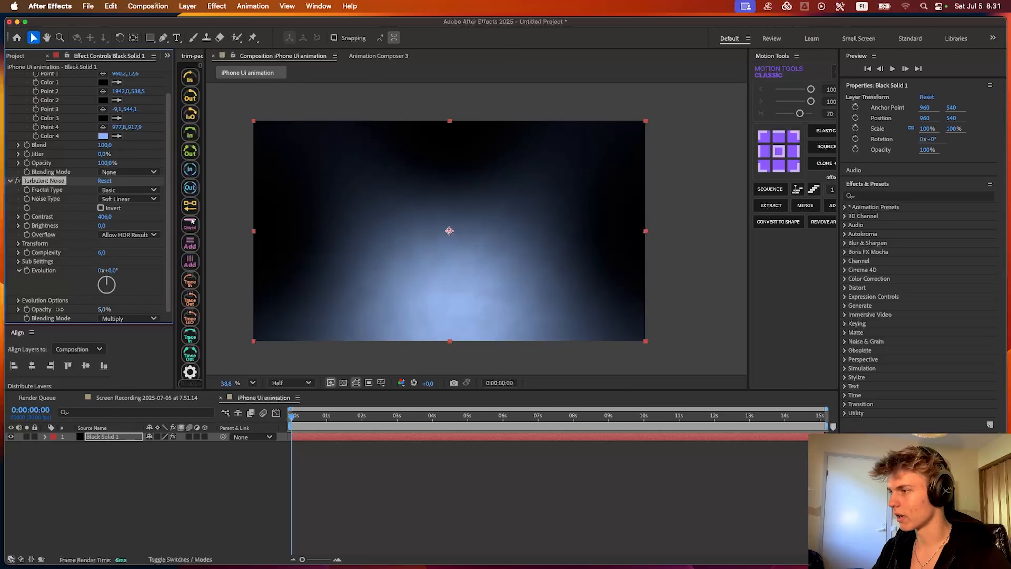
left_click_drag(56, 309, 55, 309)
left_click(509, 466)
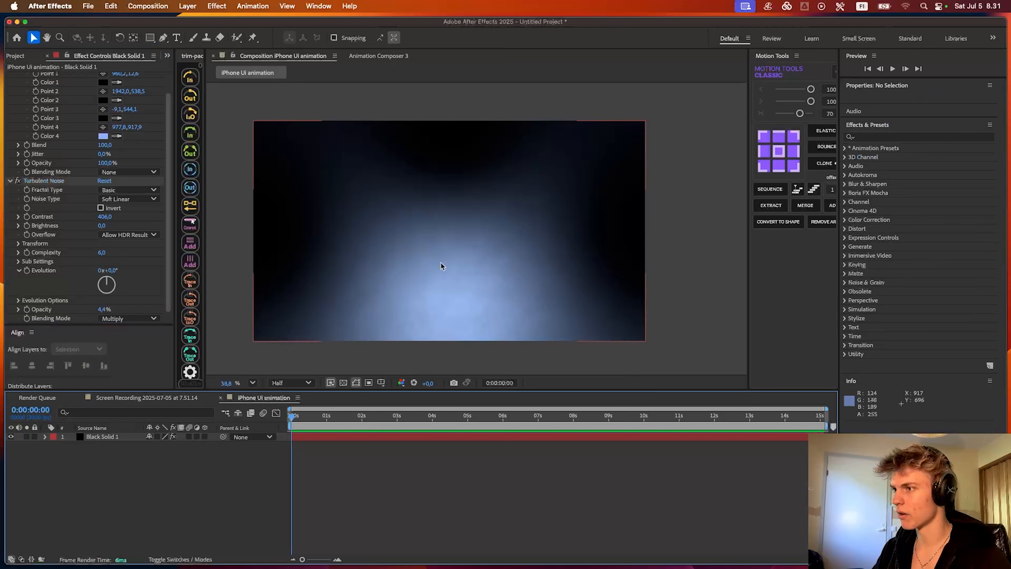
scroll(442, 265, "up", 2)
scroll(469, 281, "down", 2)
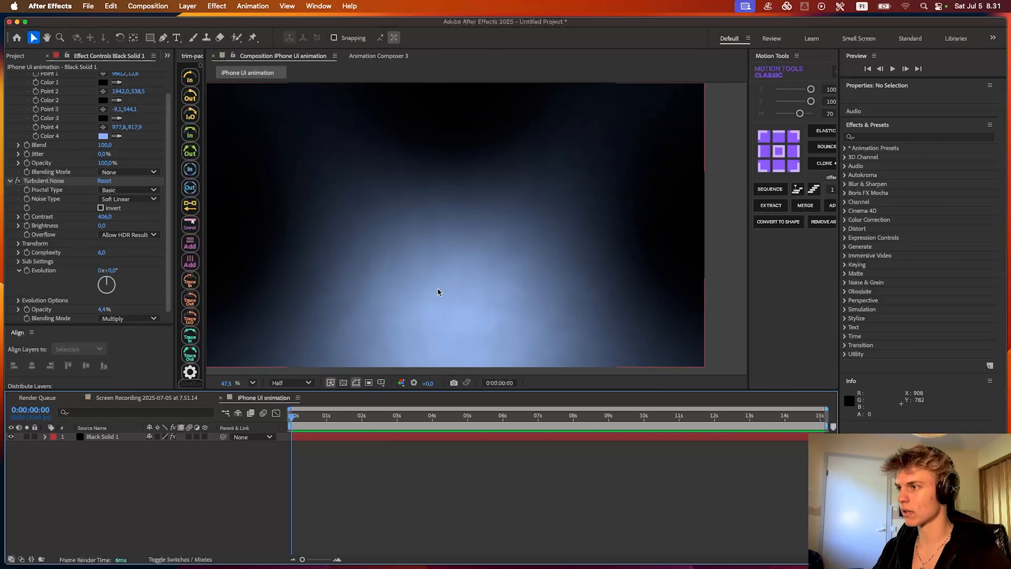
left_click_drag(105, 309, 100, 309)
left_click(464, 472)
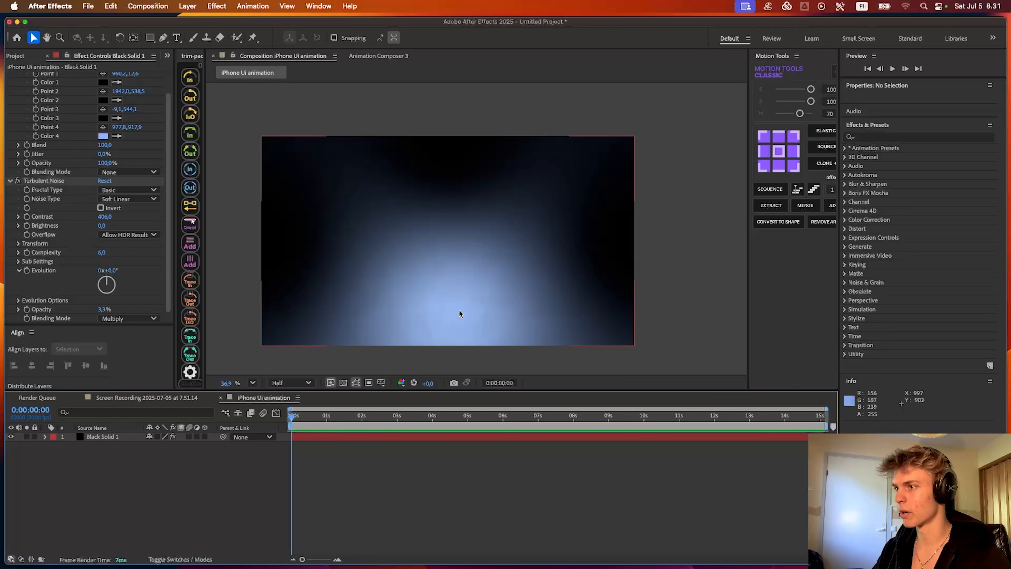
- Add iPhone Outline.ai to the composition as a layer above the black solid
left_click(252, 382)
left_click(265, 275)
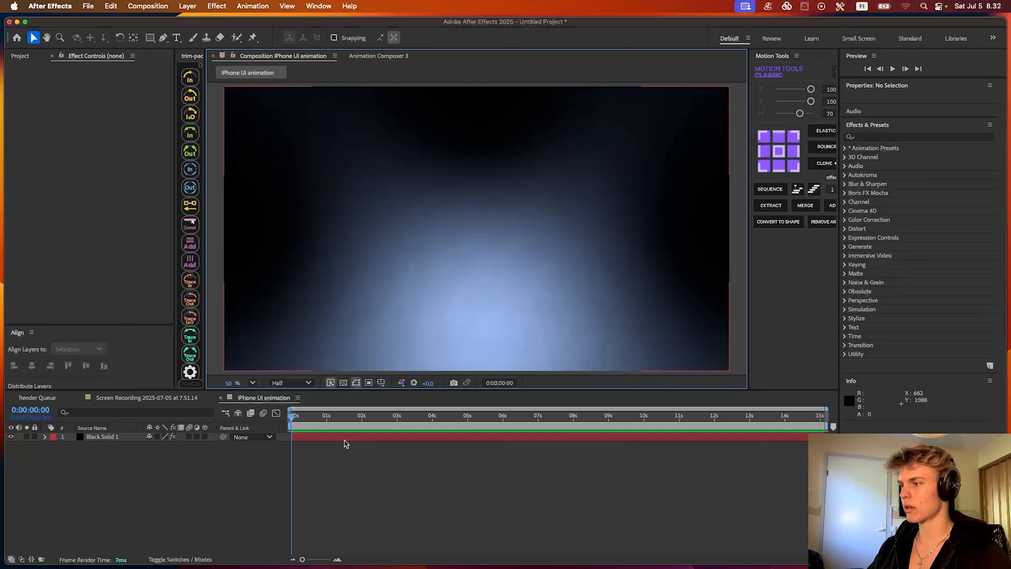
left_click(19, 56)
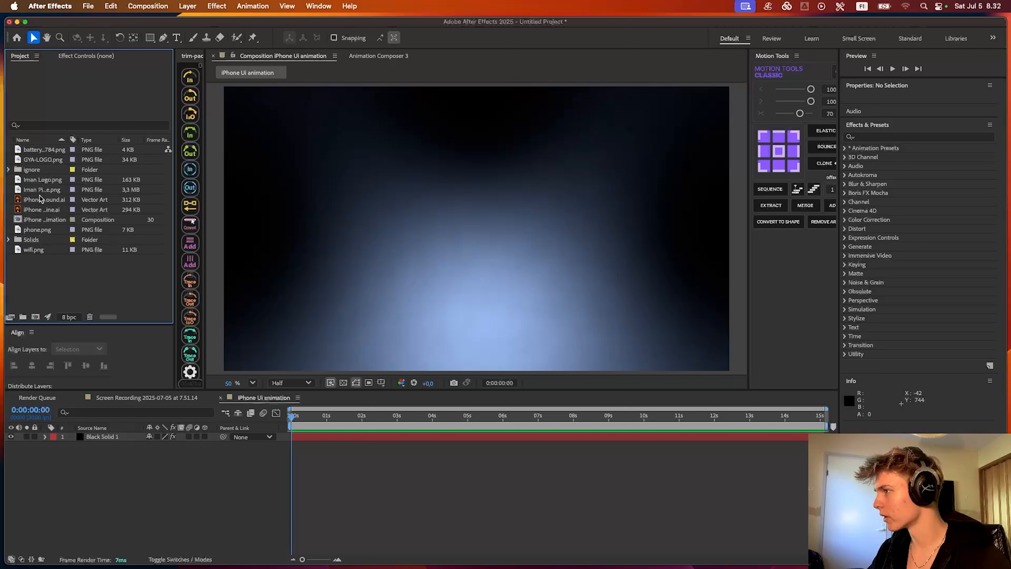
left_click(42, 211)
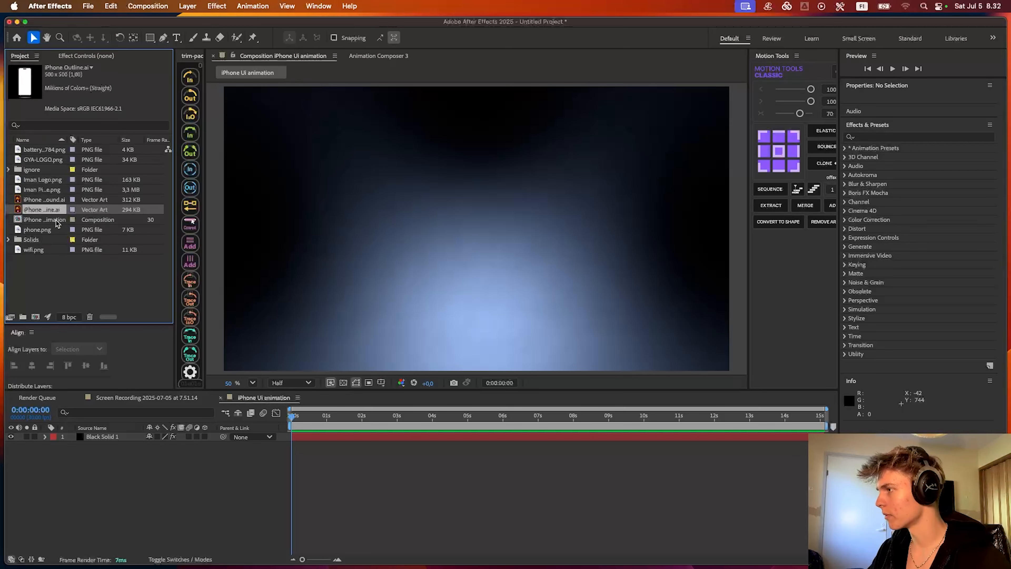
left_click_drag(44, 211, 336, 436)
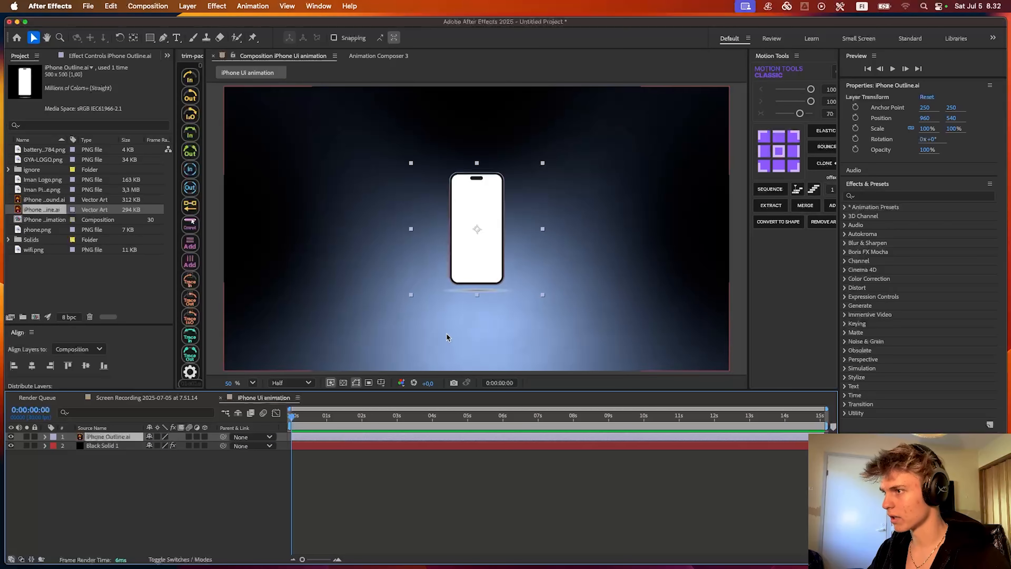
- Scale the iPhone Outline.ai layer up to about 290% and set the preview resolution to Full
left_click_drag(487, 232, 466, 257)
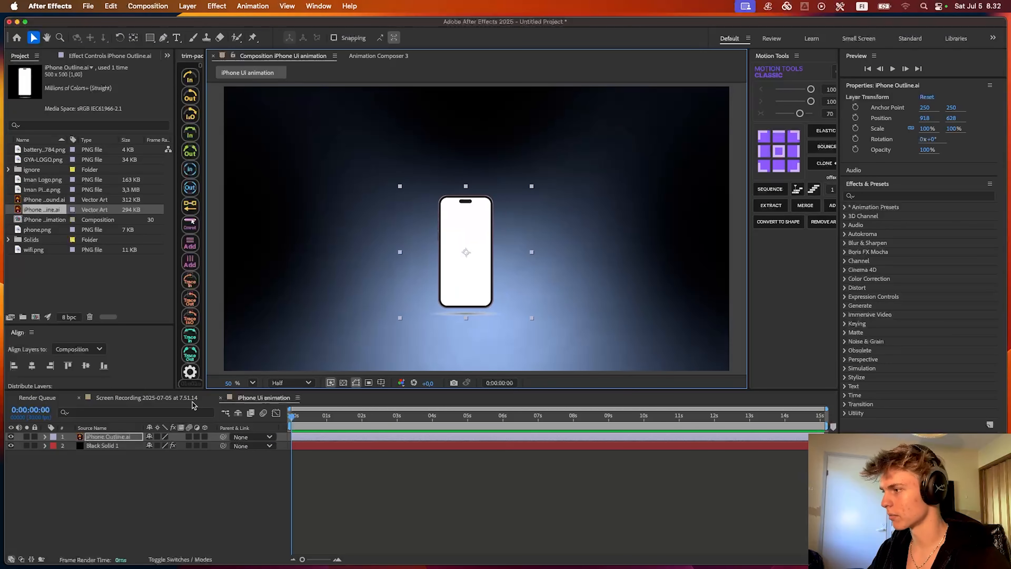
key("s")
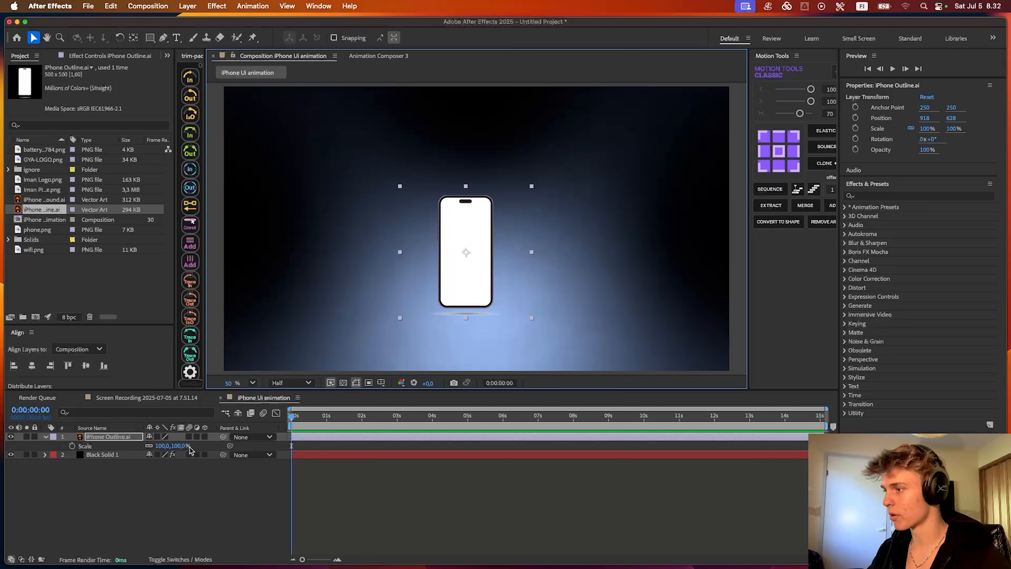
left_click_drag(172, 446, 245, 451)
left_click(291, 382)
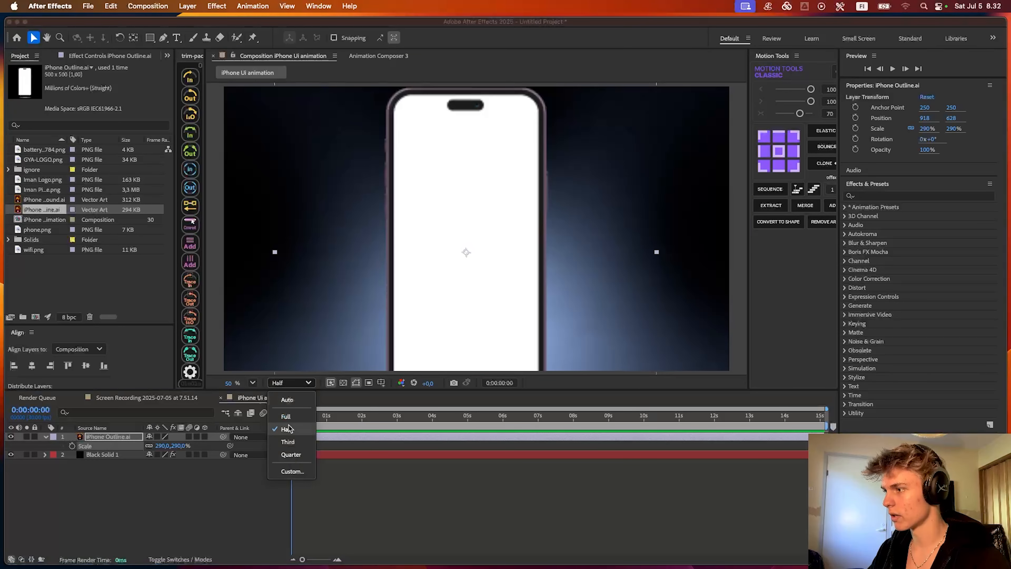
left_click(287, 417)
- Enlarge the phone outline to about 347%, lower it to a vertical position of about 1070, and centre it horizontally in the composition
left_click_drag(501, 212, 501, 260)
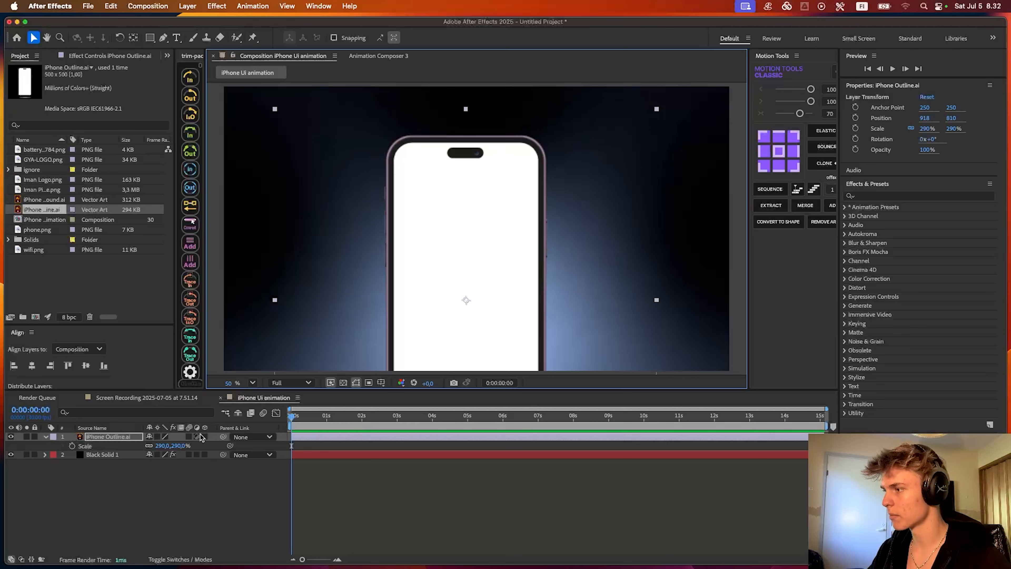
left_click_drag(174, 446, 193, 445)
left_click_drag(494, 217, 506, 289)
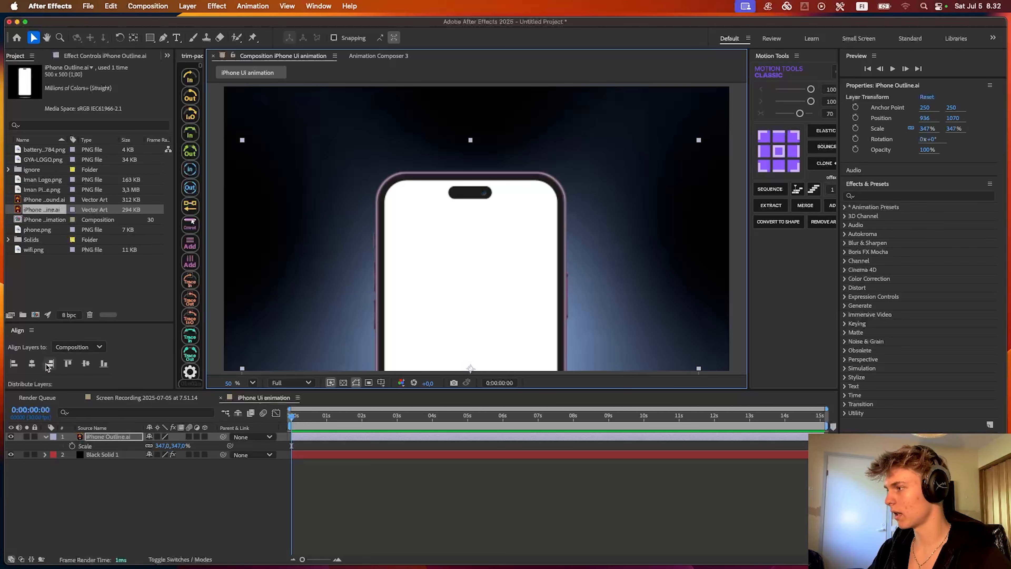
left_click(32, 368)
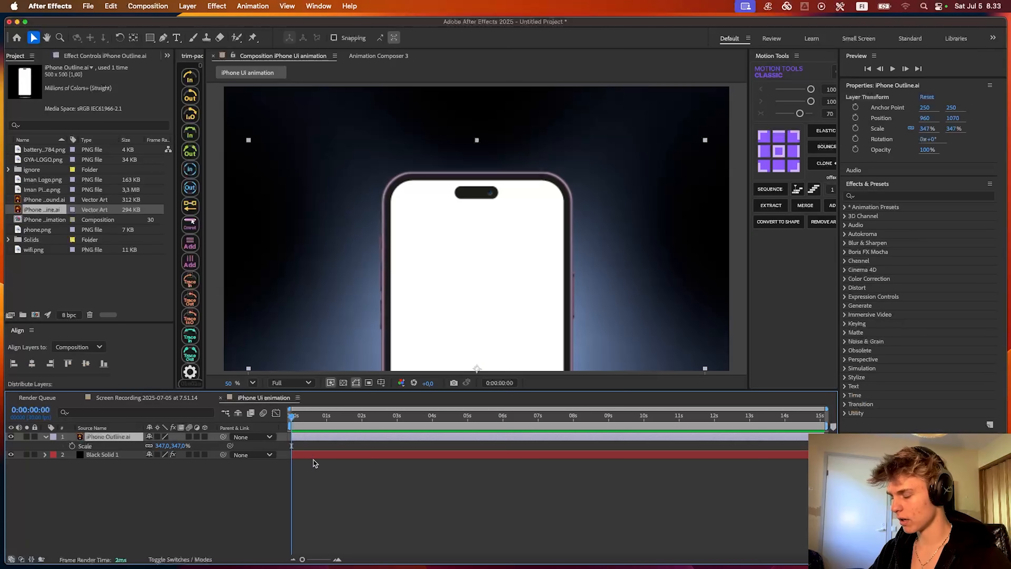
- Apply the Color Key effect to the iPhone outline layer and sample the phone's white screen as the key color
key("ctrl+space")
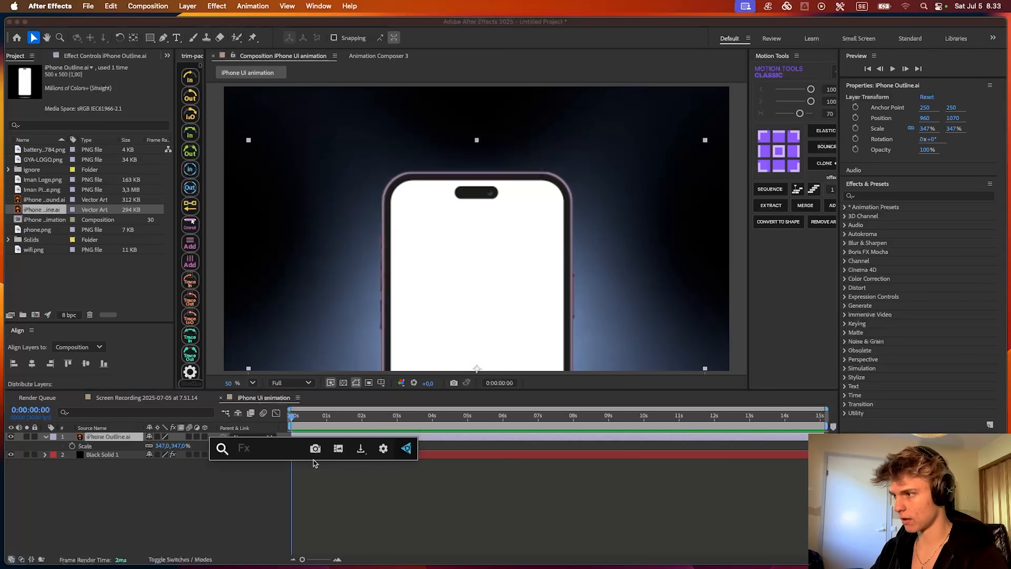
type("colorke")
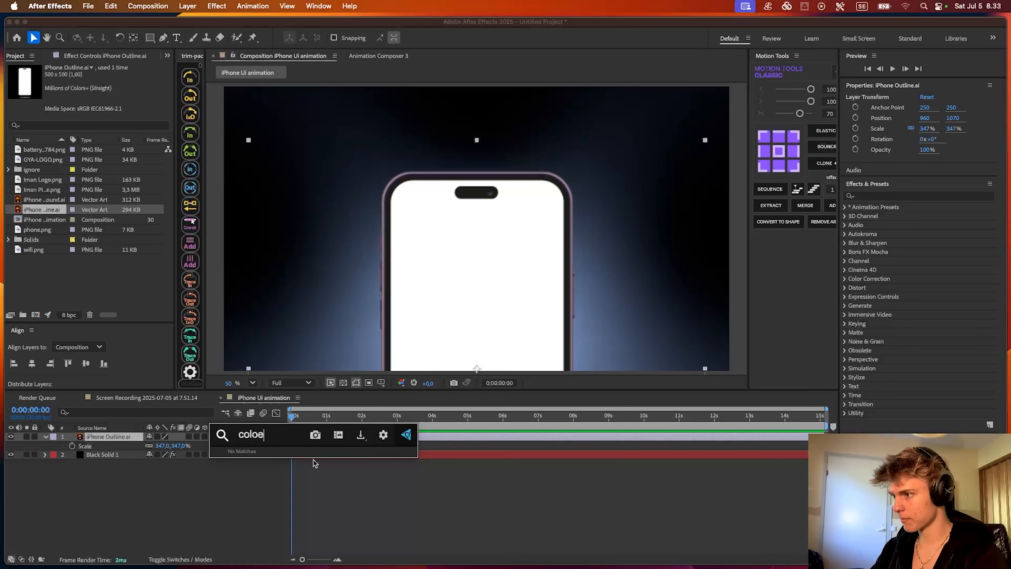
key("BackSpace")
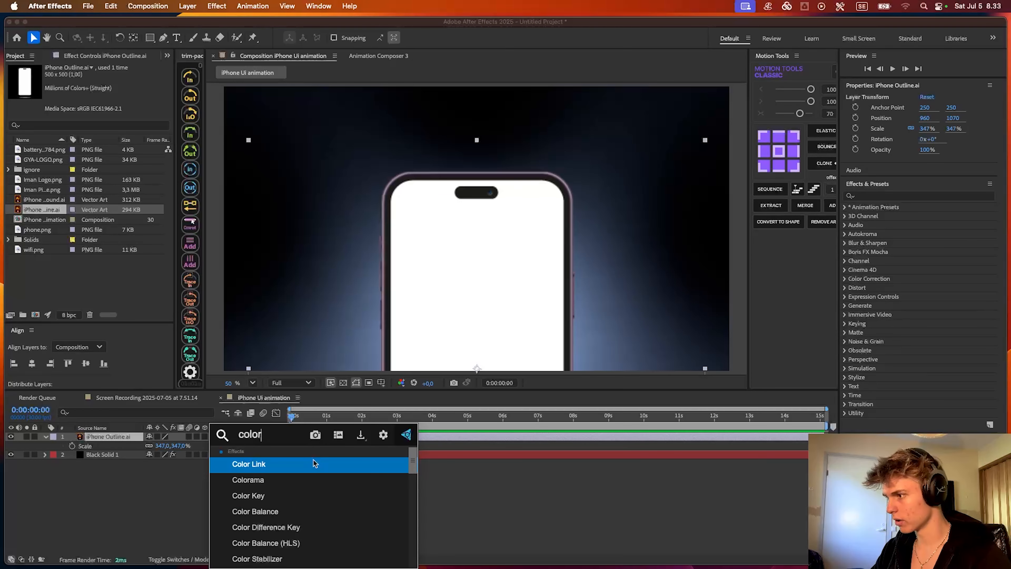
type("key")
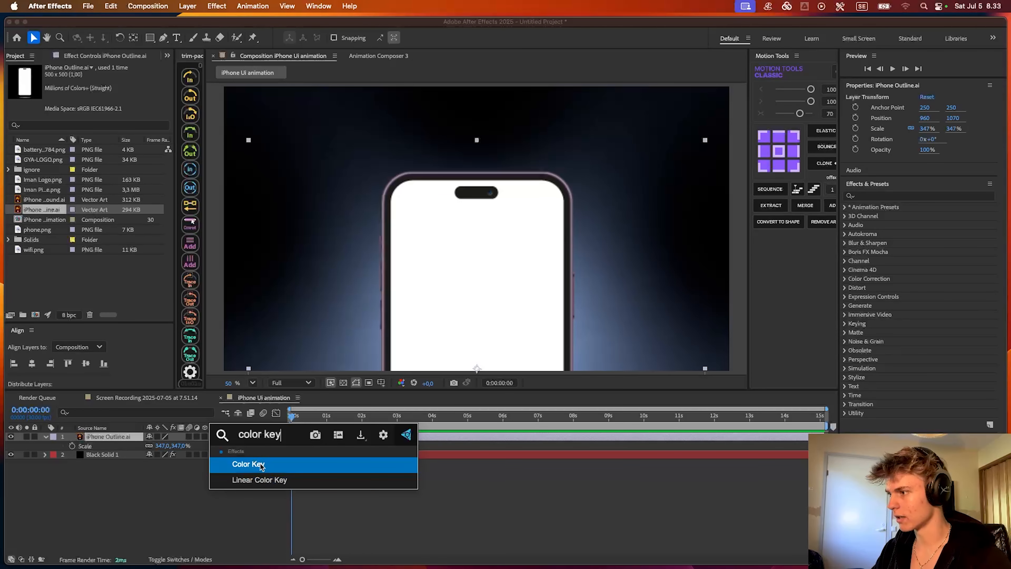
key("Return")
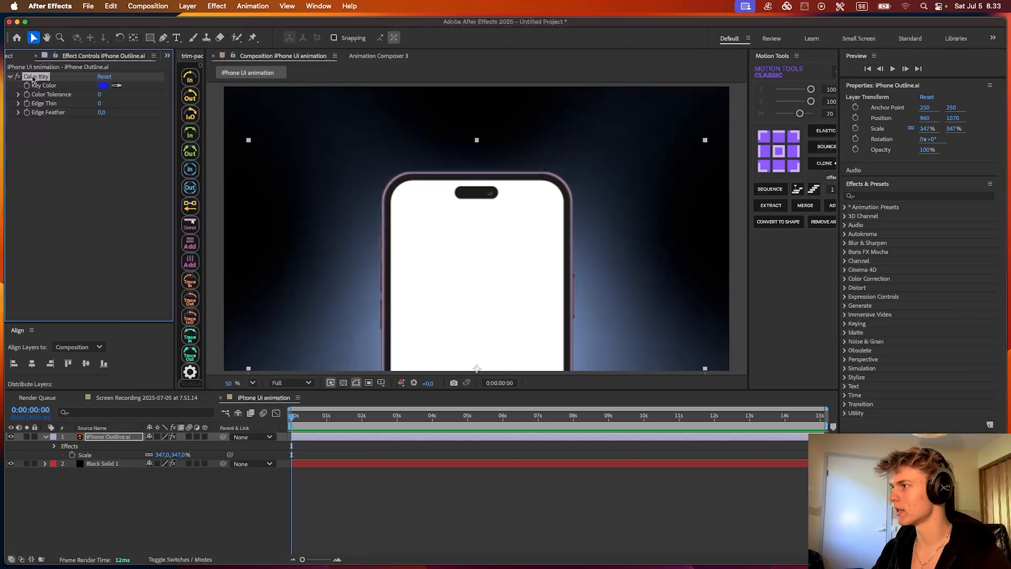
left_click(117, 86)
left_click(449, 282)
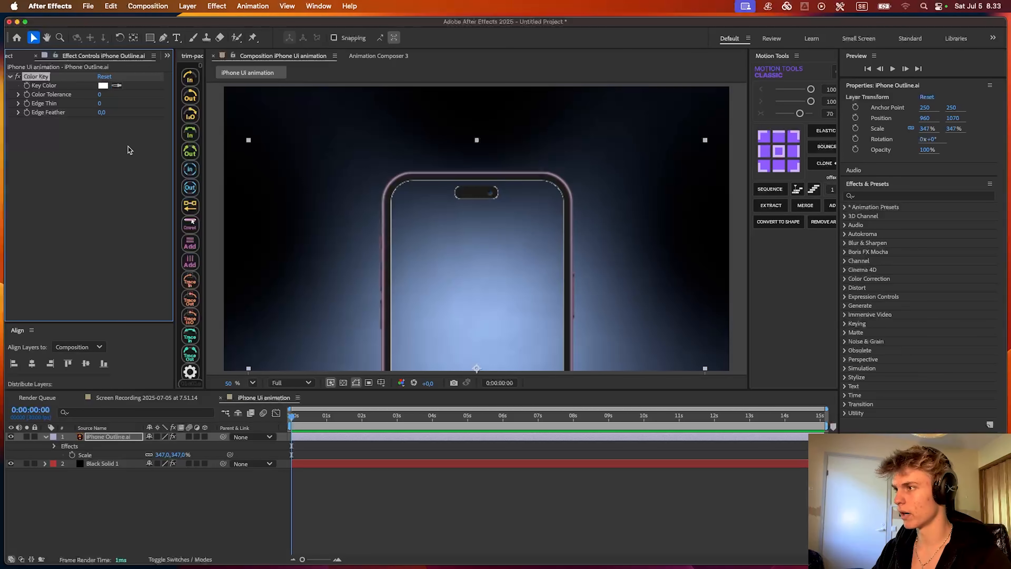
- Set the Color Key's Color Tolerance to 0 and Edge Thin to 1 to remove the white fringe around the screen
scroll(390, 190, "up", 10)
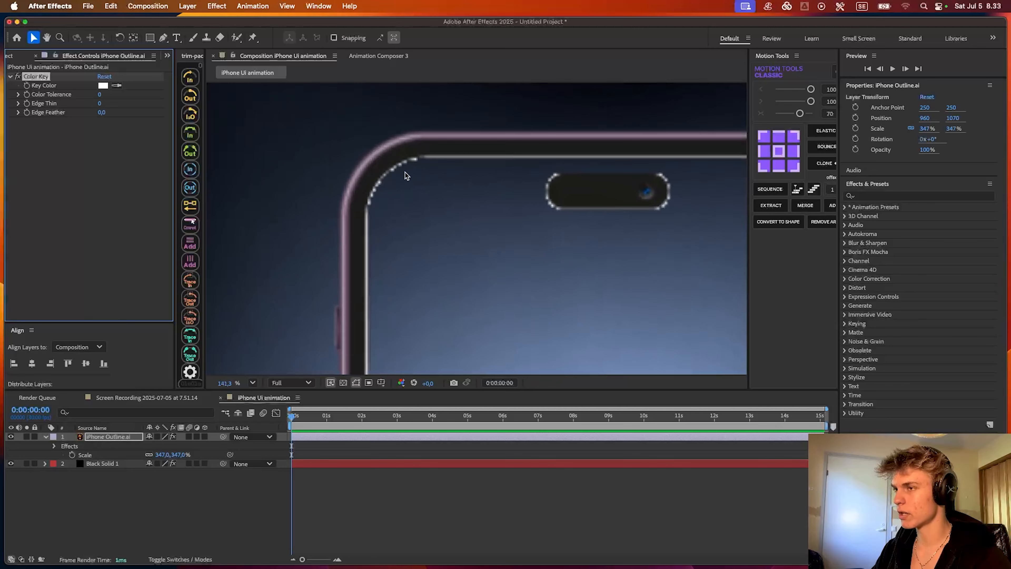
scroll(574, 191, "right", 5)
scroll(336, 166, "left", 3)
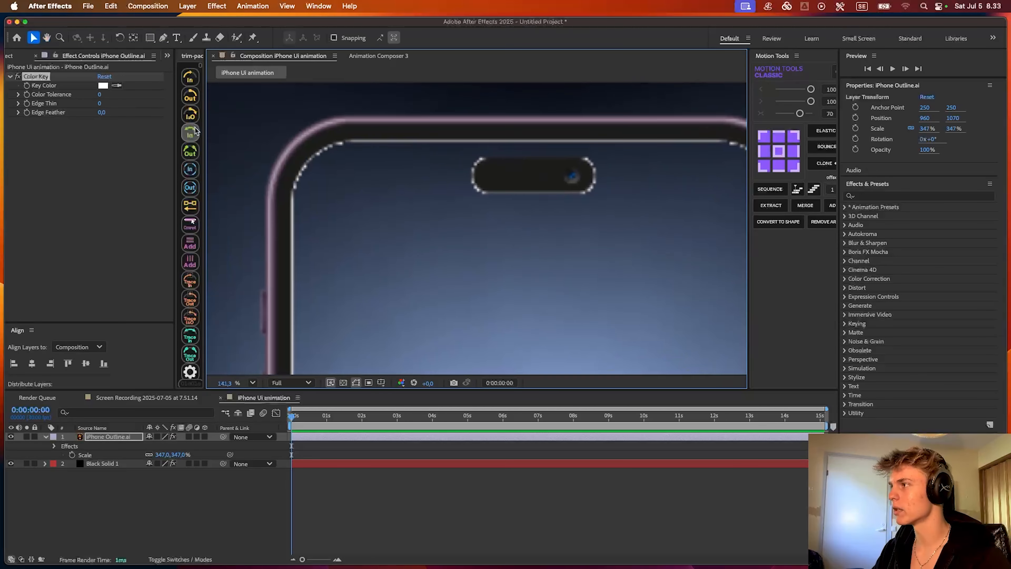
left_click_drag(99, 96, 132, 98)
left_click_drag(203, 101, 442, 122)
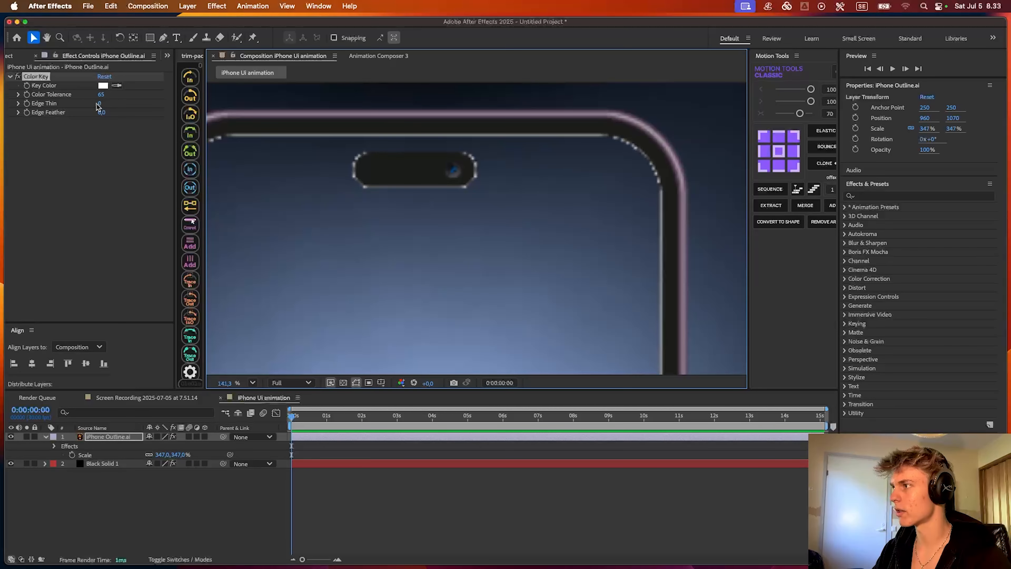
left_click_drag(100, 103, 103, 103)
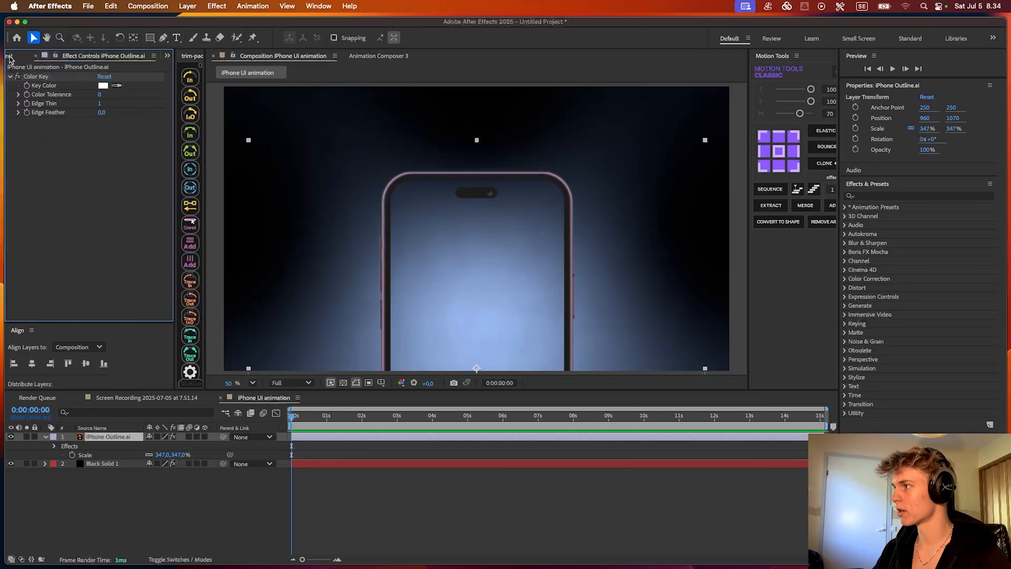
- Add iPhone Background.ai to the composition as a layer between the phone outline and the black solid
left_click(10, 57)
left_click(41, 201)
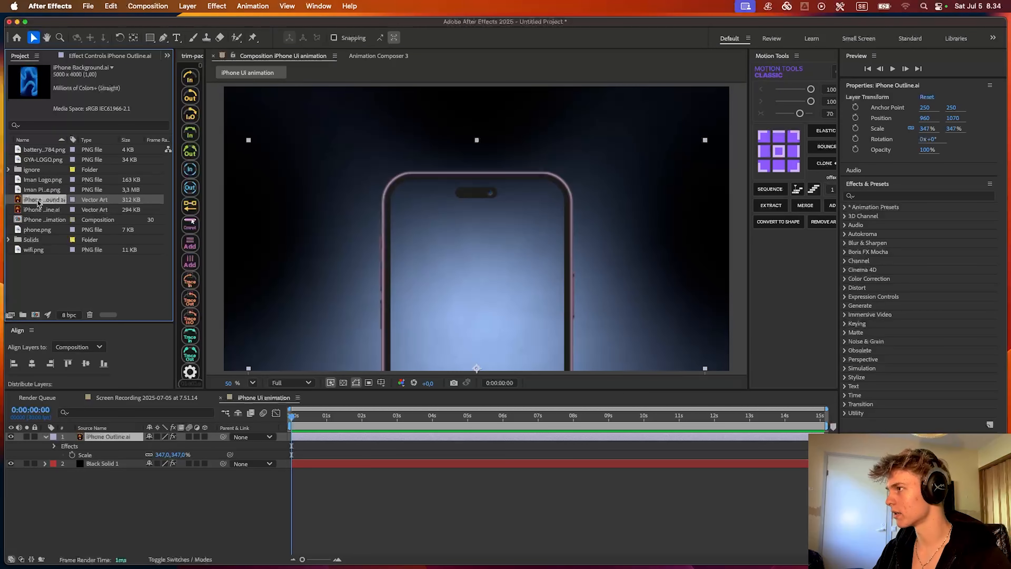
left_click_drag(39, 203, 303, 458)
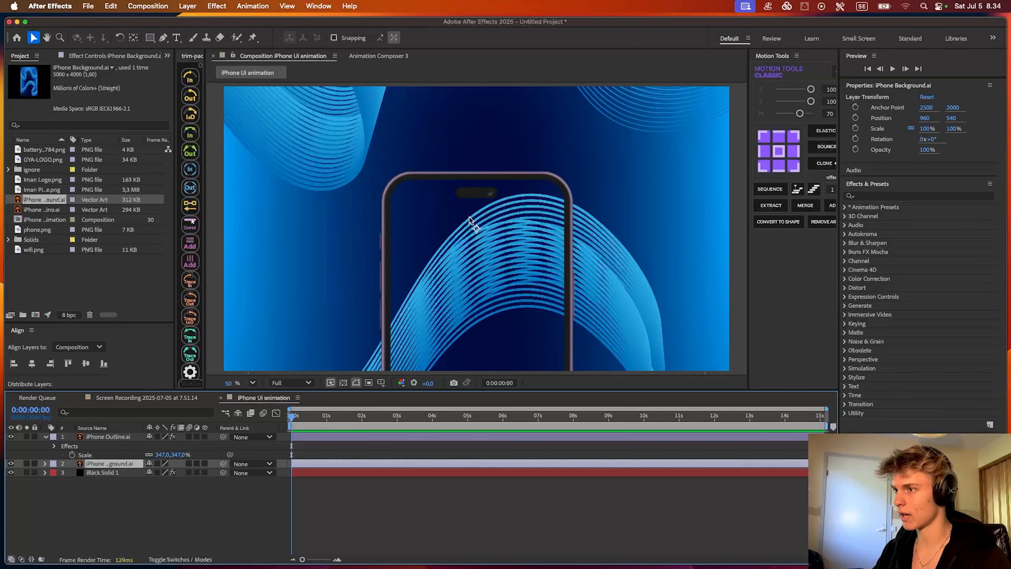
- Scale the iPhone background layer down to 35% and lower it to a vertical position of about 966 inside the phone frame
scroll(469, 219, "down", 3)
key("s")
left_click_drag(163, 473, 128, 471)
scroll(438, 299, "up", 4)
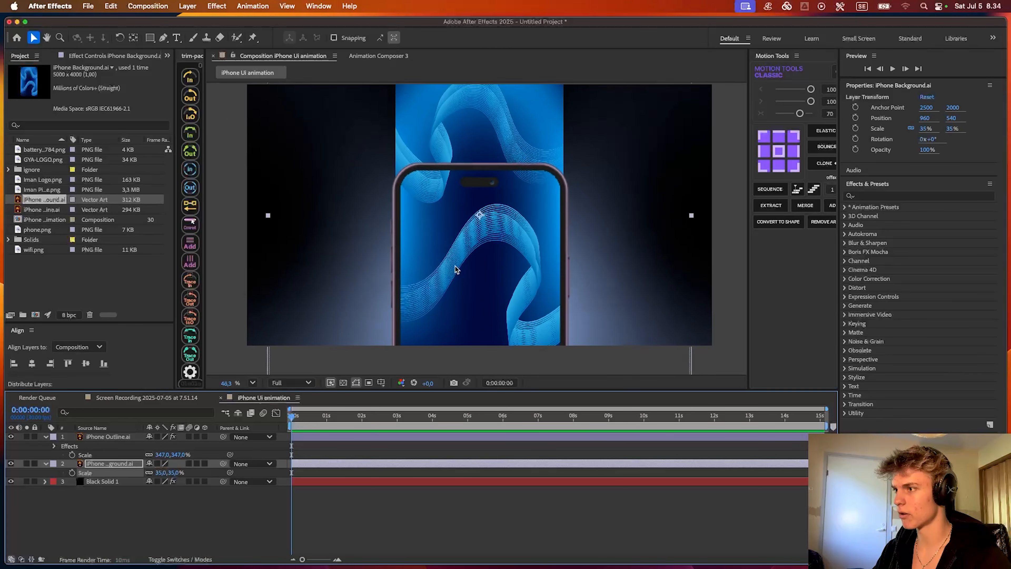
left_click_drag(504, 178, 506, 278)
- Apply the Roughen Edges effect to the iPhone background layer, whose corner sticks out beyond the phone frame
scroll(378, 155, "up", 9)
scroll(379, 156, "up", 12)
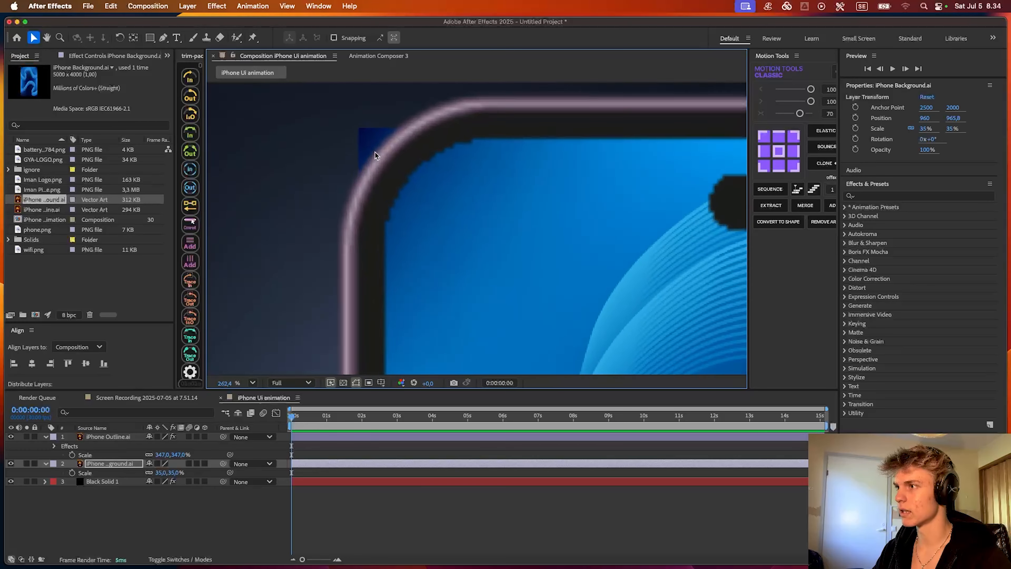
scroll(469, 169, "down", 10)
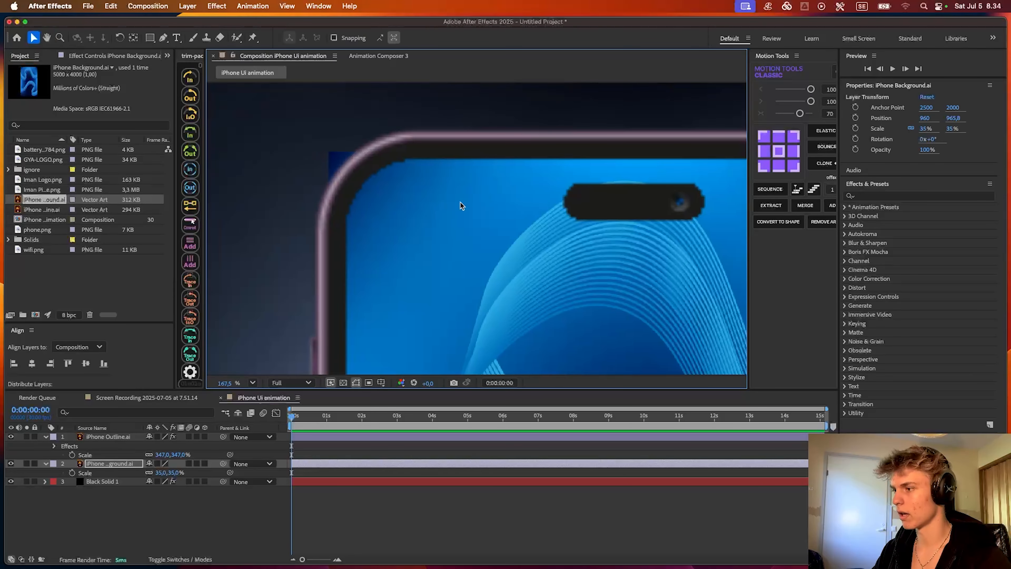
key("ctrl+space")
type("roughen")
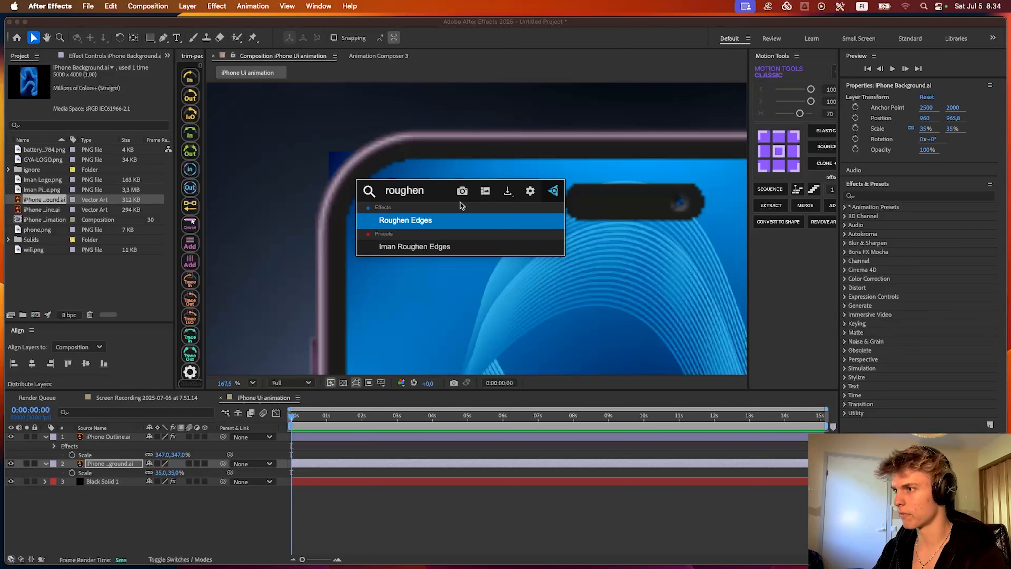
key("Return")
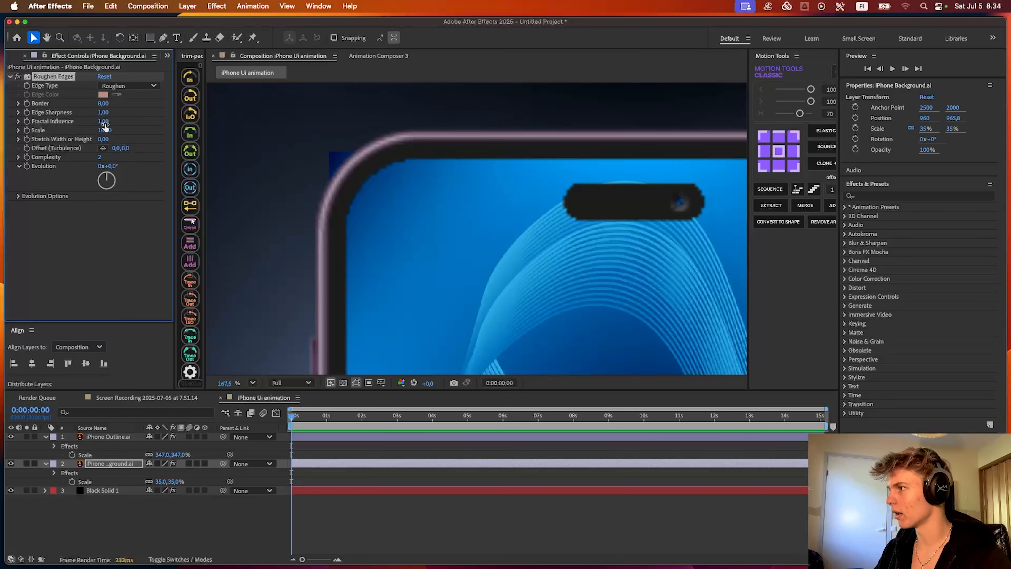
- Set the Roughen Edges Fractal Influence to 0 and Edge Sharpness to 10
left_click(104, 123)
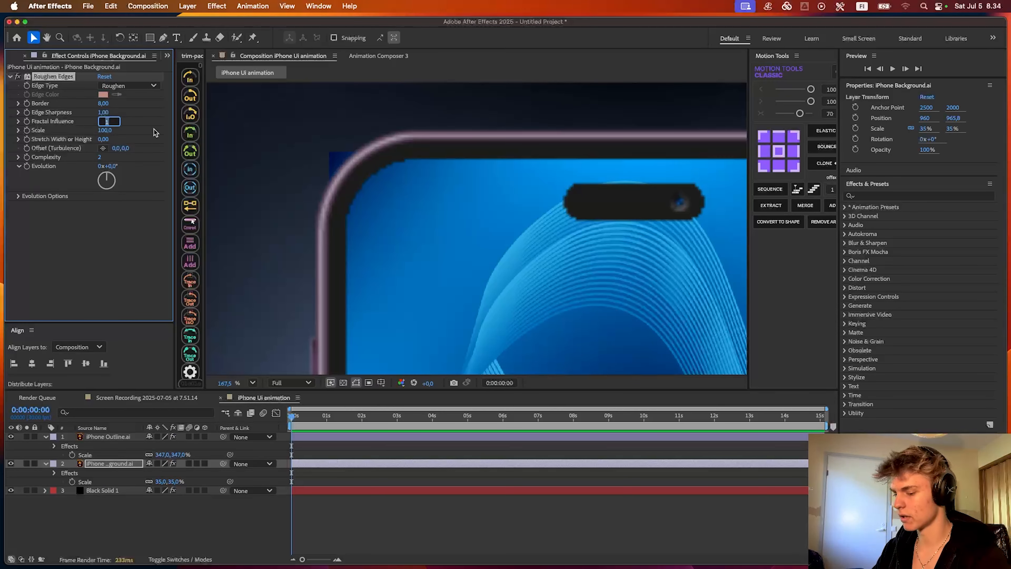
type("0")
key("Return")
left_click(106, 112)
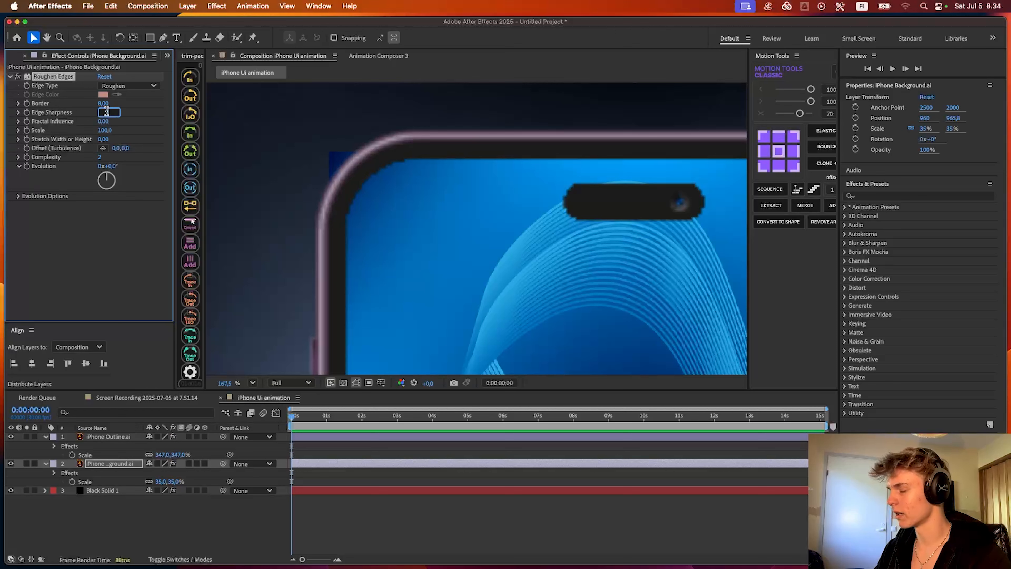
type("10")
key("Return")
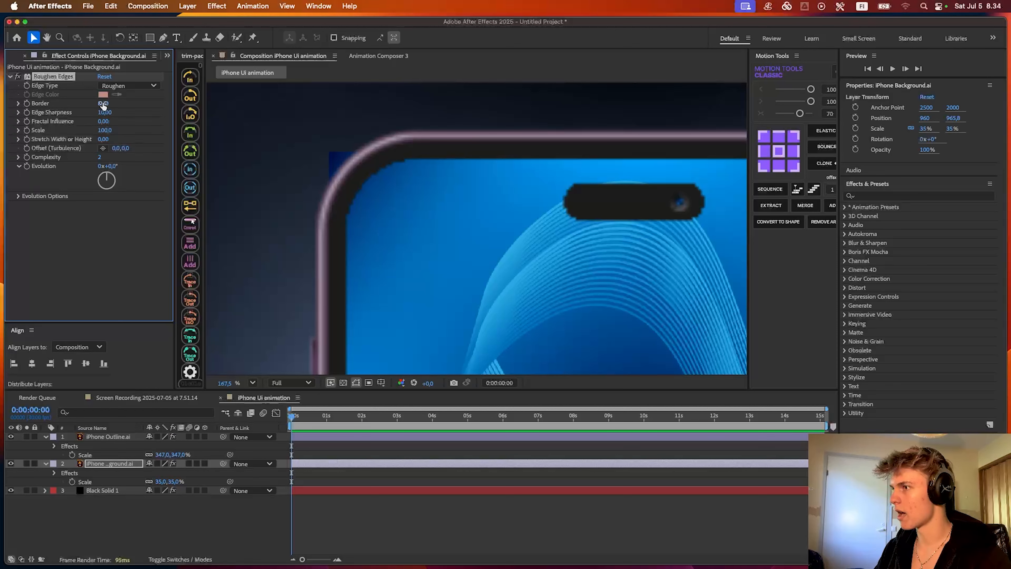
- Raise the Roughen Edges Border to about 306.6 so the background's corners are rounded within the phone frame
left_click_drag(102, 104, 136, 106)
left_click_drag(296, 134, 325, 143)
left_click_drag(102, 104, 371, 127)
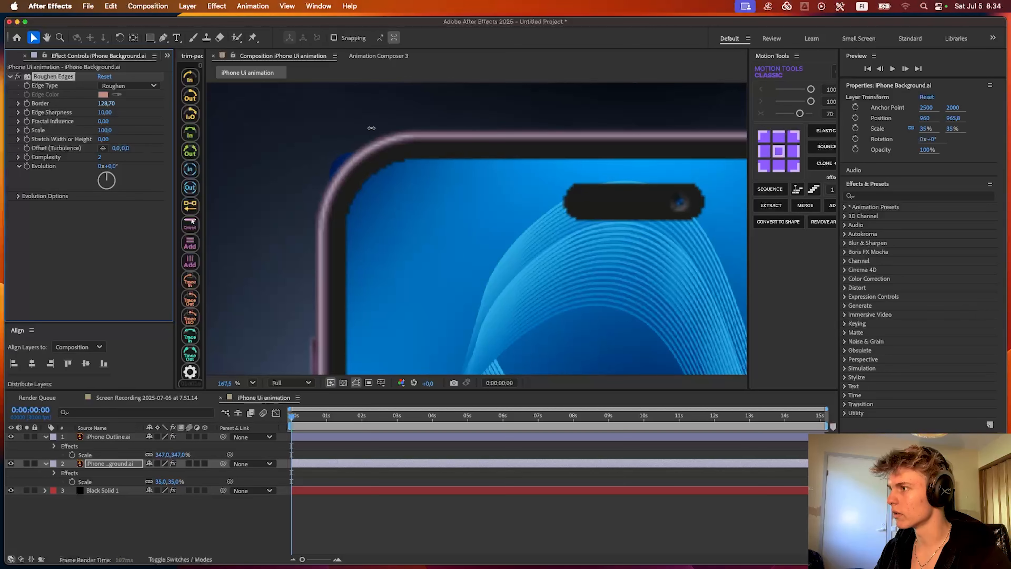
scroll(604, 185, "up", 5)
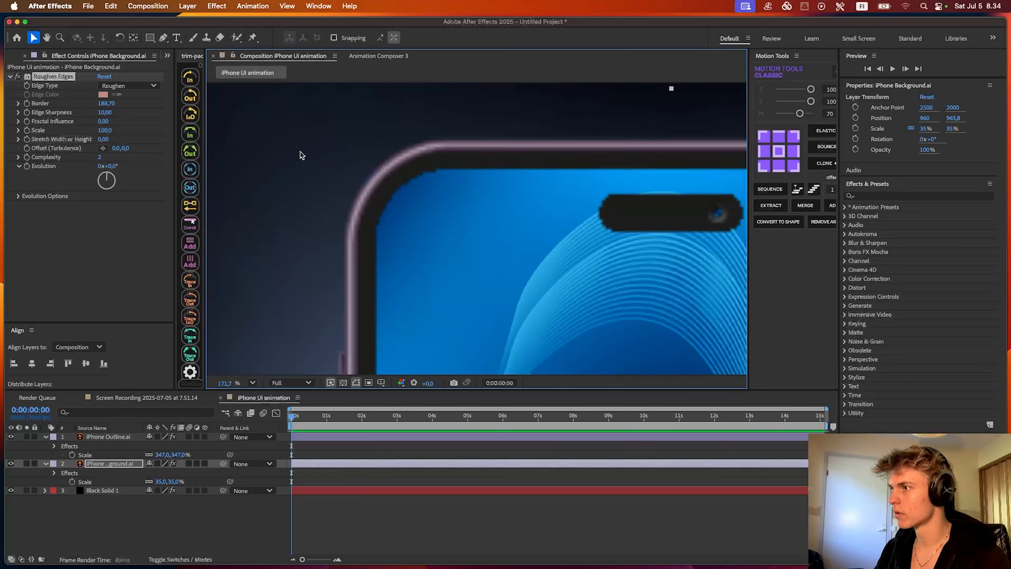
left_click(121, 106)
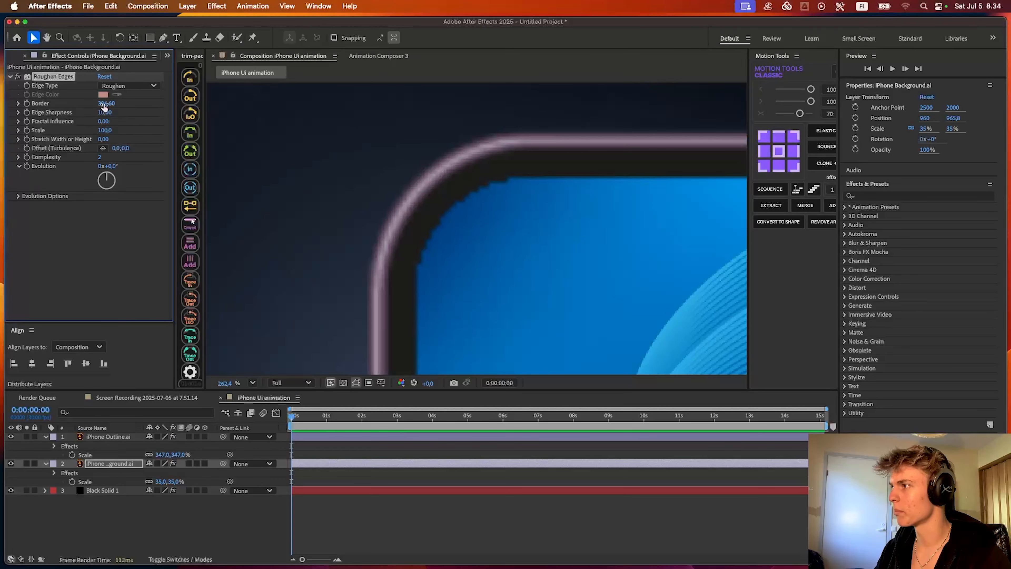
scroll(481, 229, "down", 8)
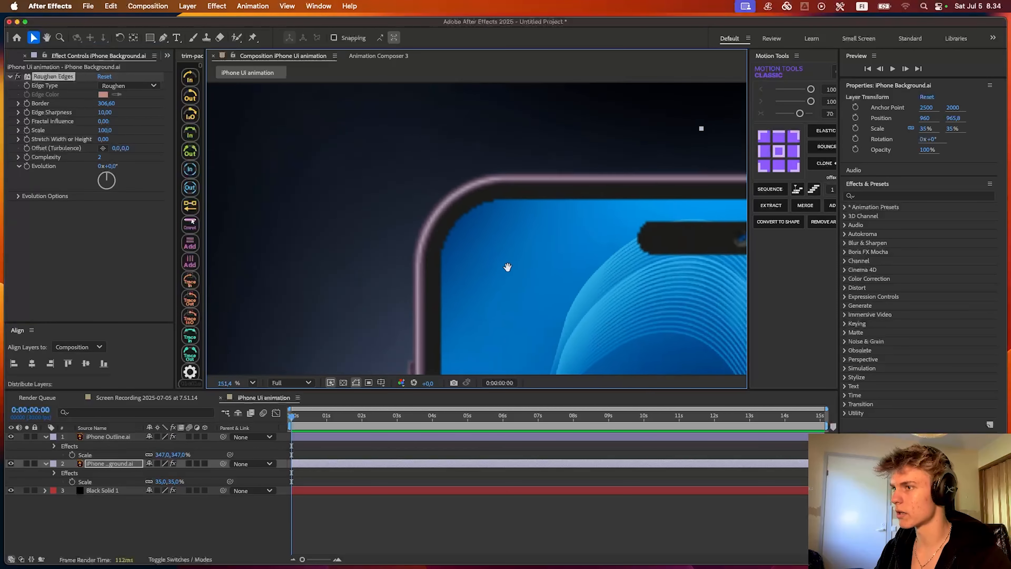
scroll(534, 222, "down", 4)
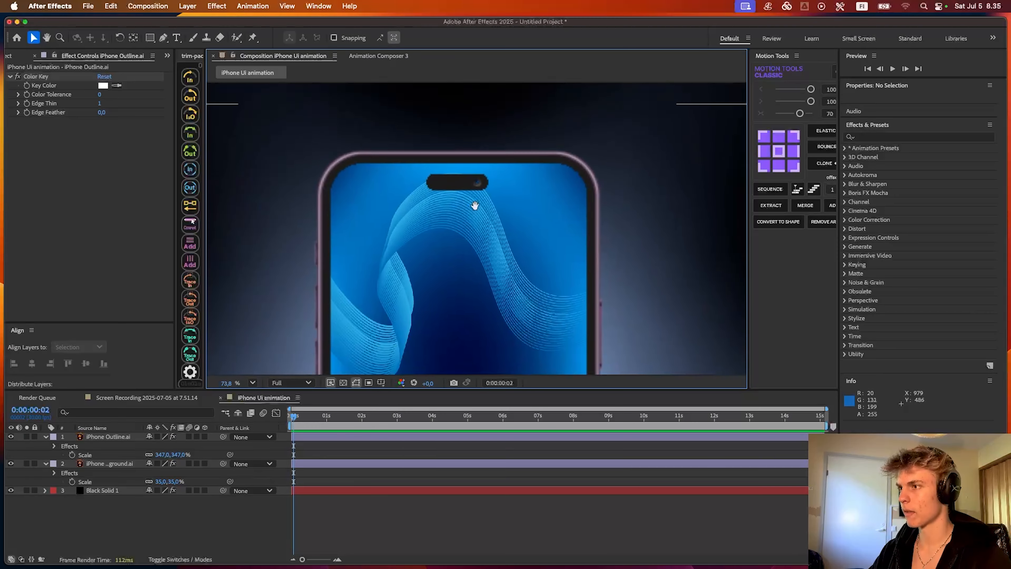
- Display the grid over the camera cutout and draw a rounded rectangle about 244.7 × 35.9 px across it
key("v")
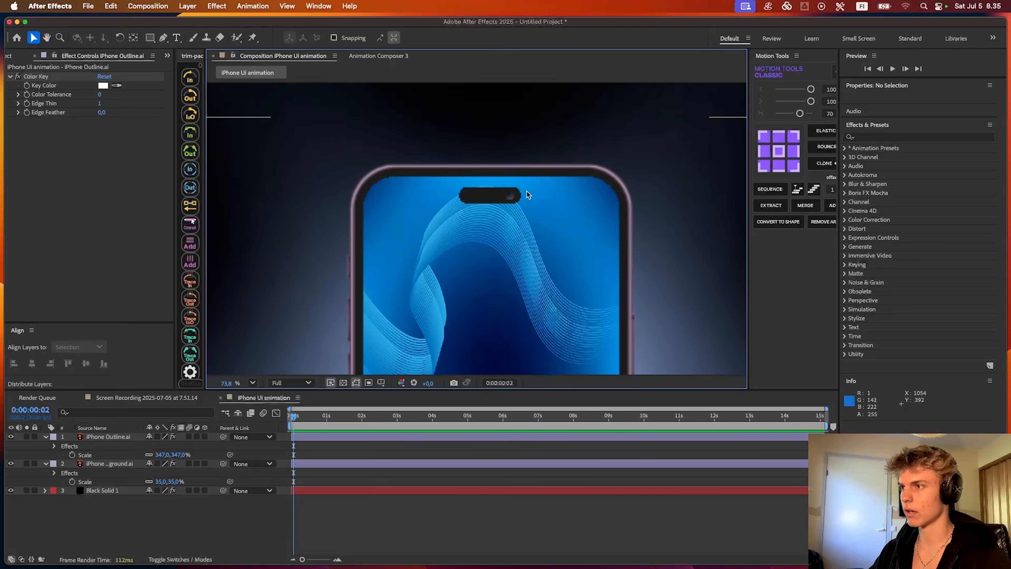
scroll(503, 189, "up", 8)
scroll(422, 193, "down", 6)
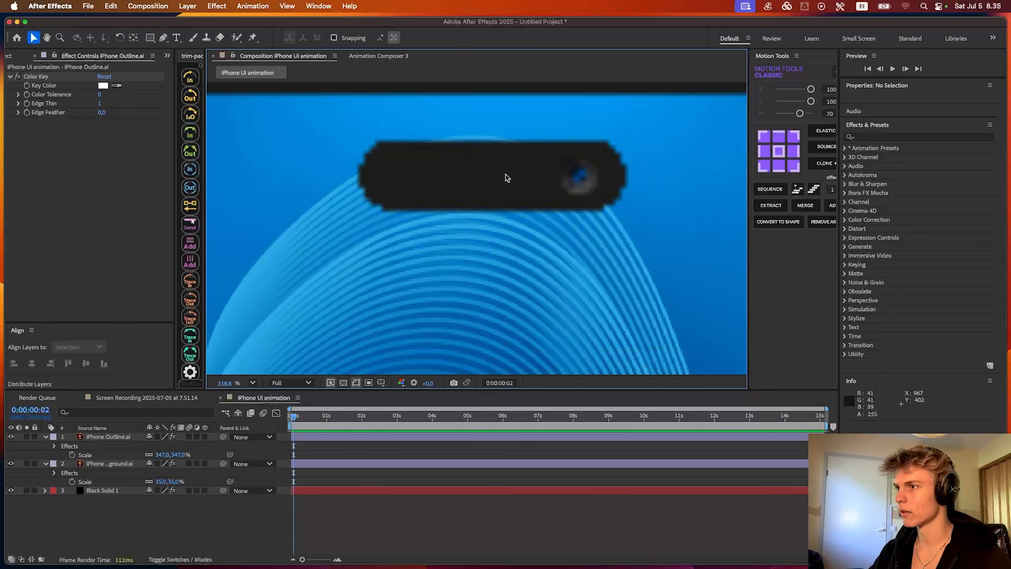
left_click_drag(499, 183, 461, 224)
scroll(460, 215, "up", 6)
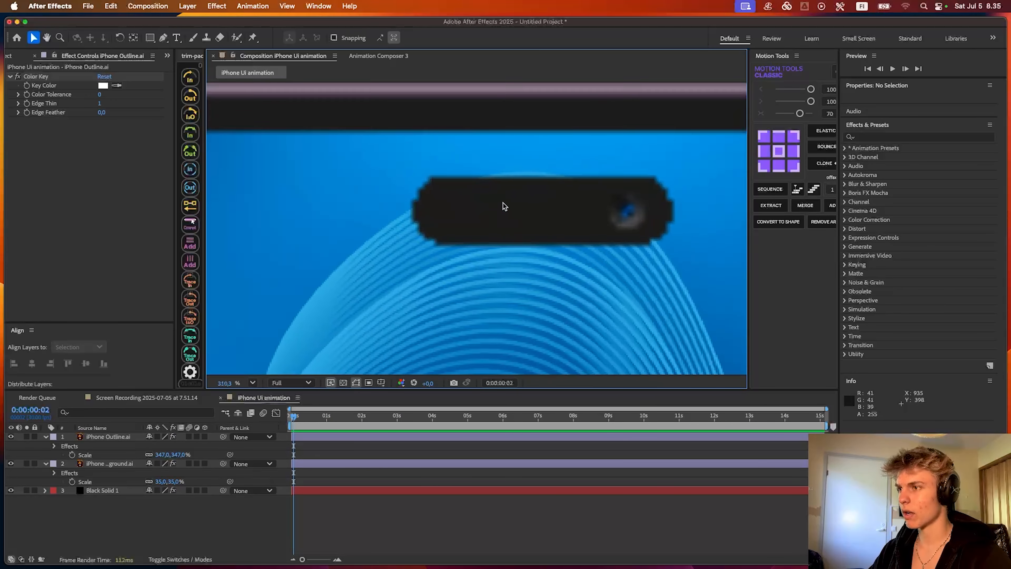
scroll(450, 215, "down", 3)
key("q")
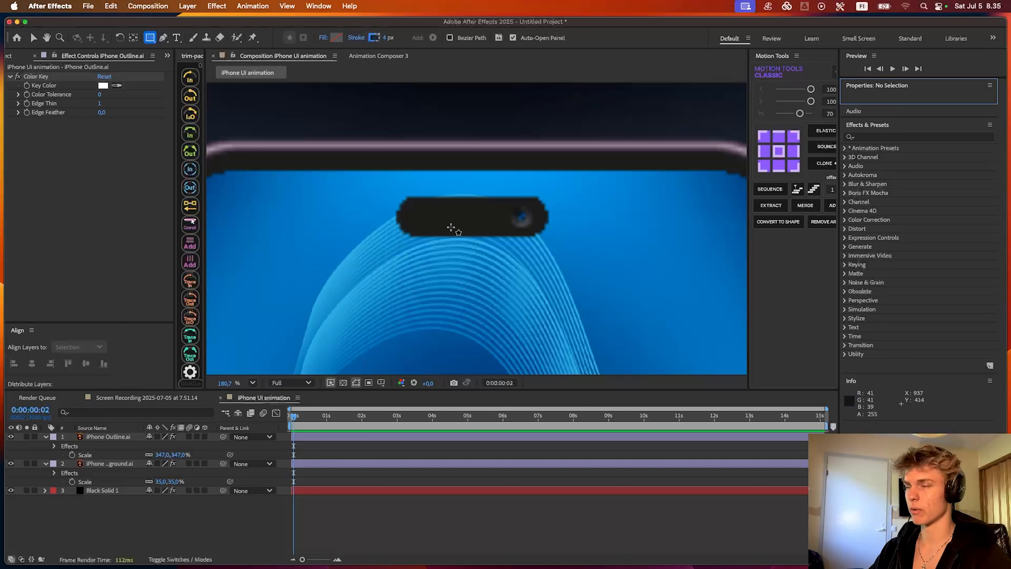
left_click(421, 236)
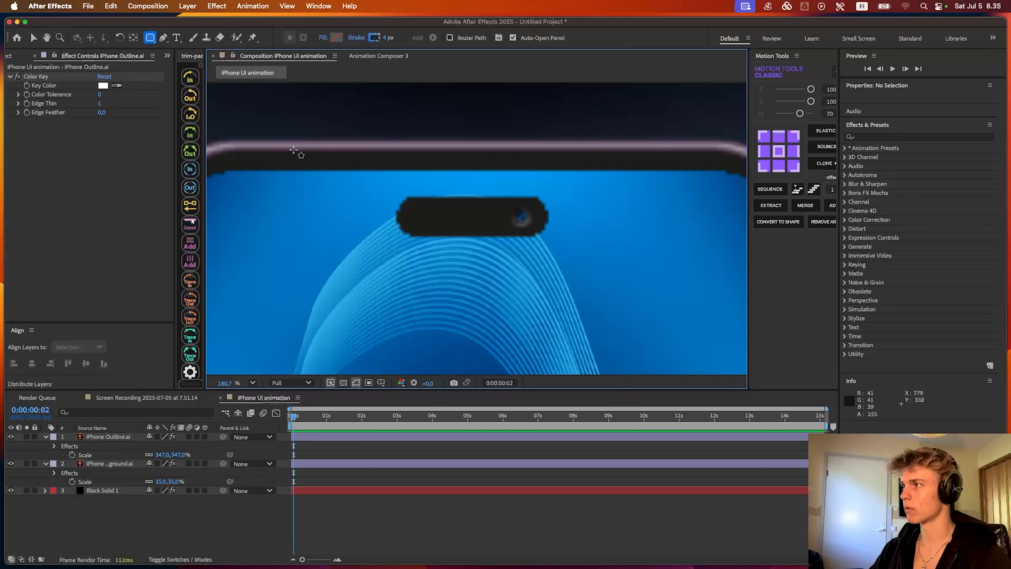
left_click(151, 38)
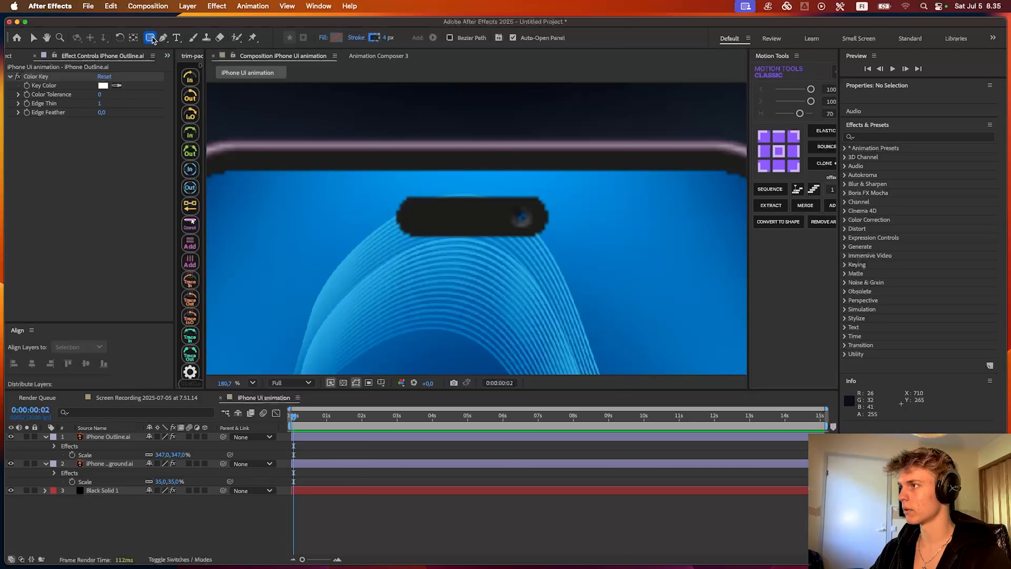
left_click(193, 50)
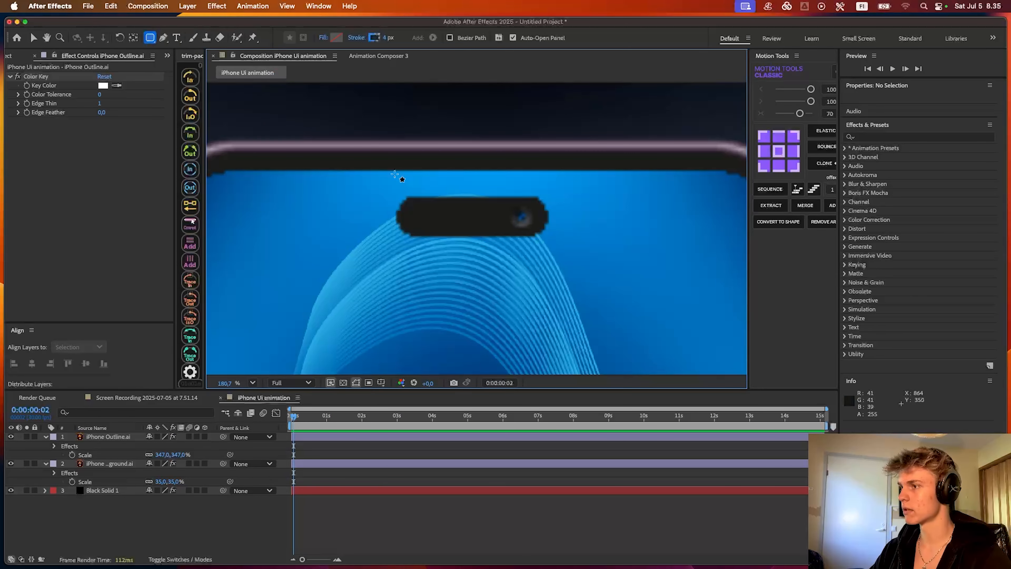
scroll(415, 231, "up", 3)
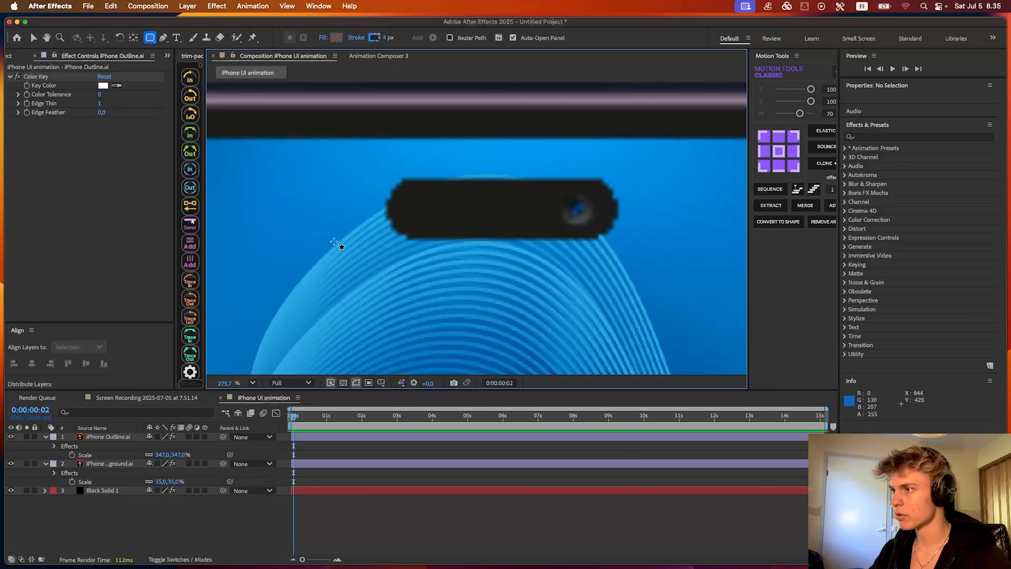
left_click(356, 383)
left_click(395, 420)
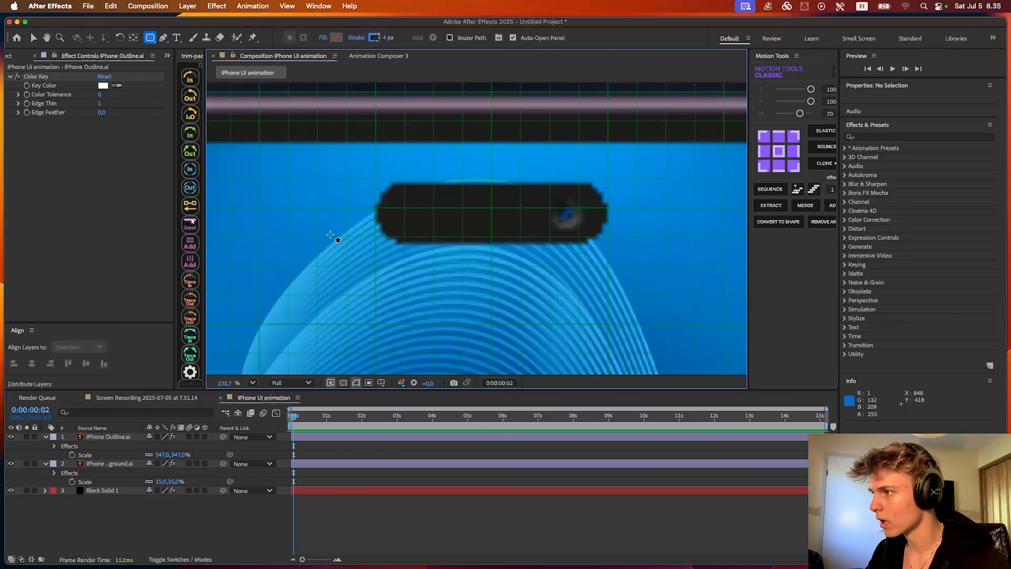
left_click_drag(319, 238, 673, 184)
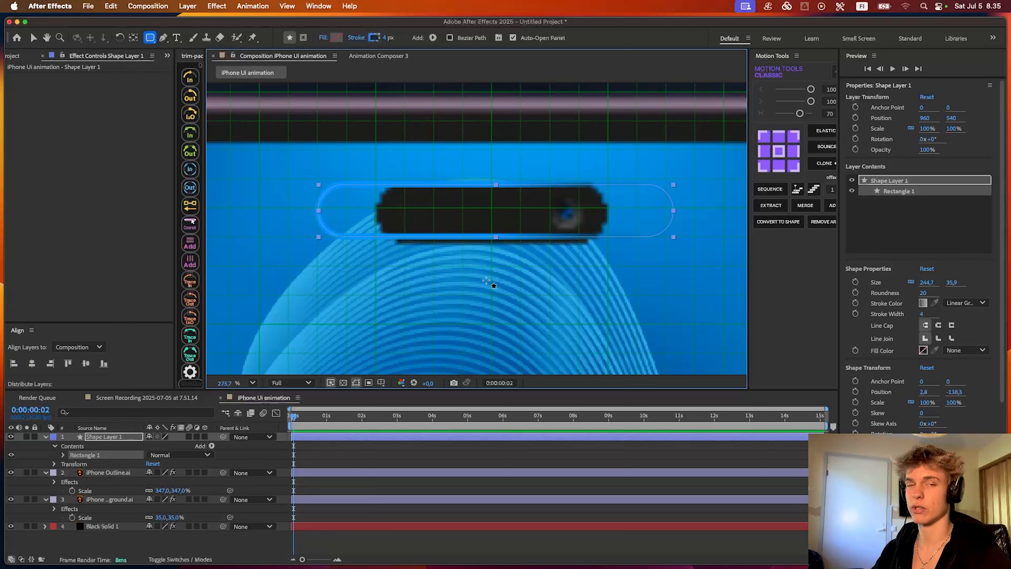
- Remove the gradient stroke from the rounded rectangle and give it a solid black fill
left_click(376, 38, "alt")
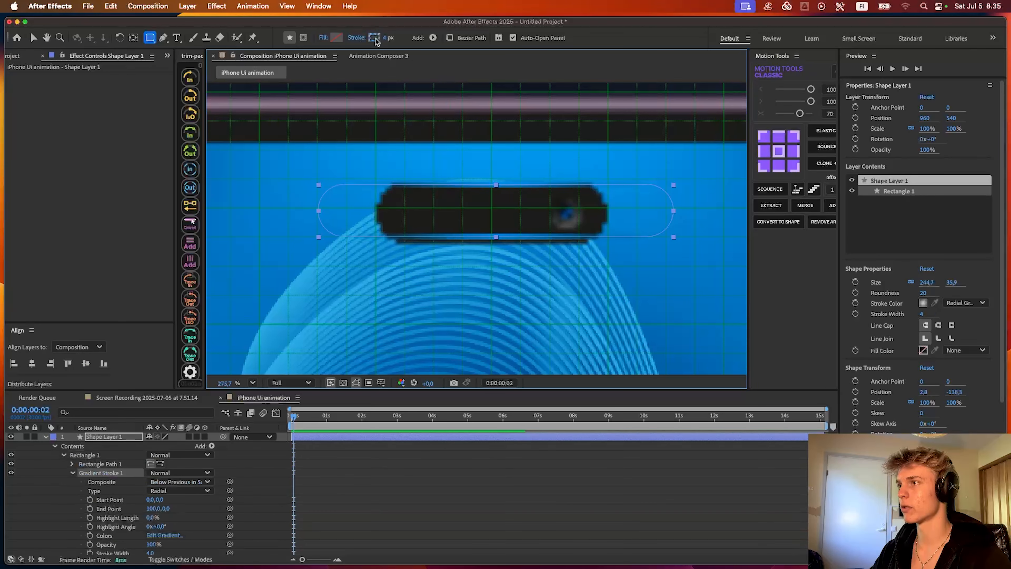
left_click(376, 38, "alt")
left_click(376, 38, "alt")
left_click(375, 38, "alt")
left_click(376, 38, "alt")
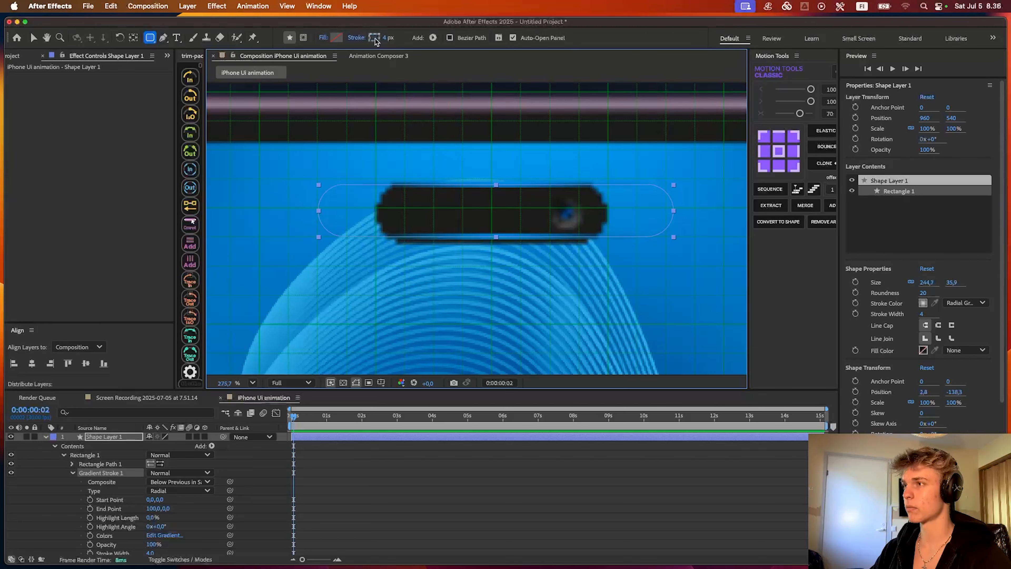
left_click(376, 39, "alt")
left_click(337, 38, "alt")
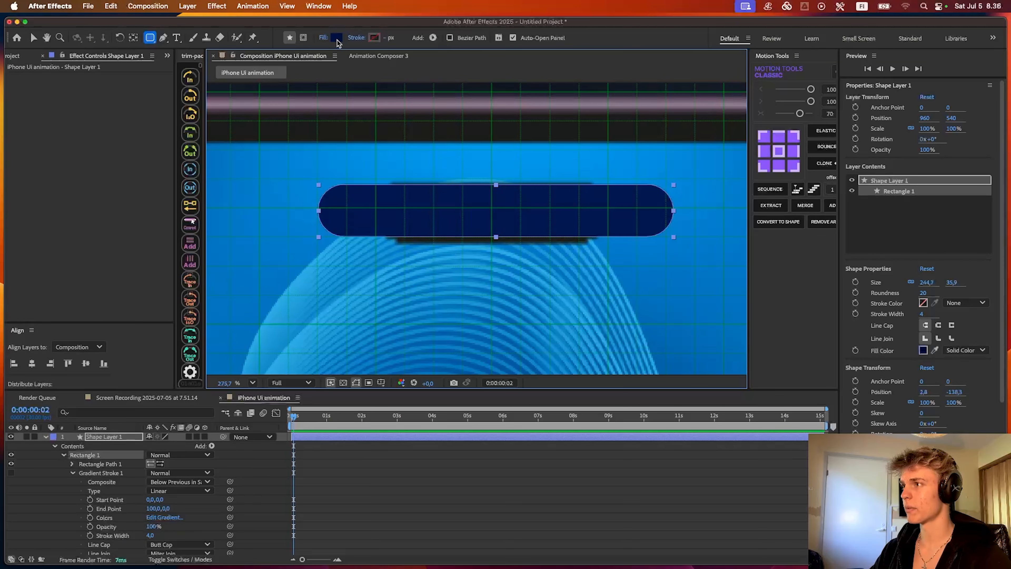
left_click(336, 38)
left_click(610, 234)
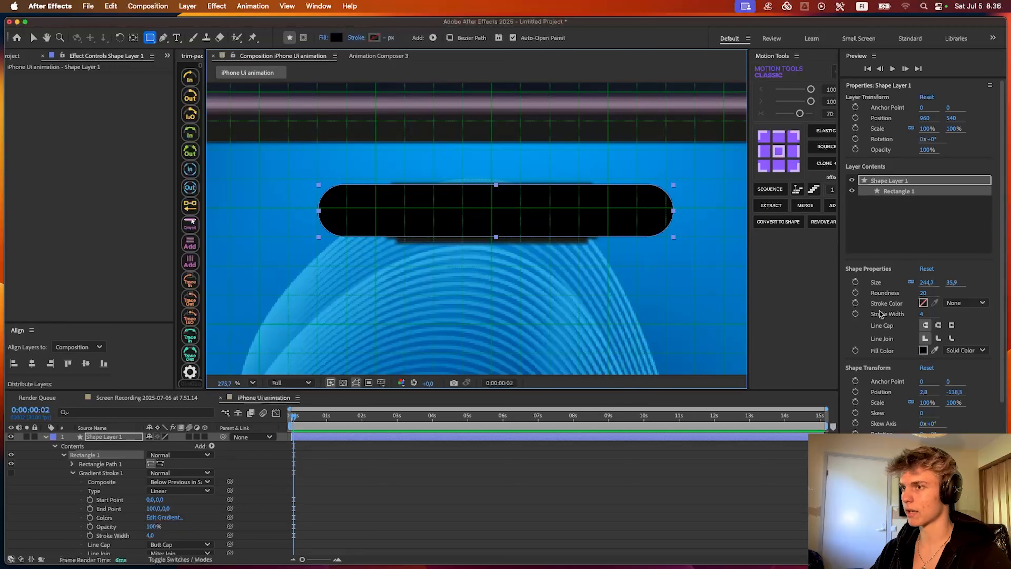
- Center the black shape over the camera cutout at about -1.2, -137.5 and raise its roundness to 61
key("v")
left_click_drag(488, 217, 587, 215)
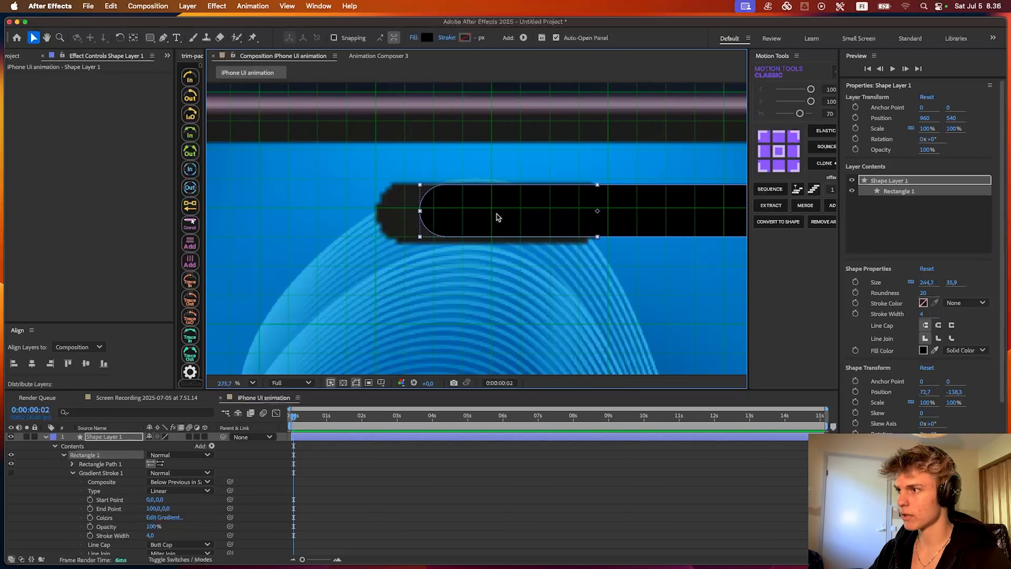
scroll(400, 207, "up", 2)
left_click_drag(514, 222, 466, 223)
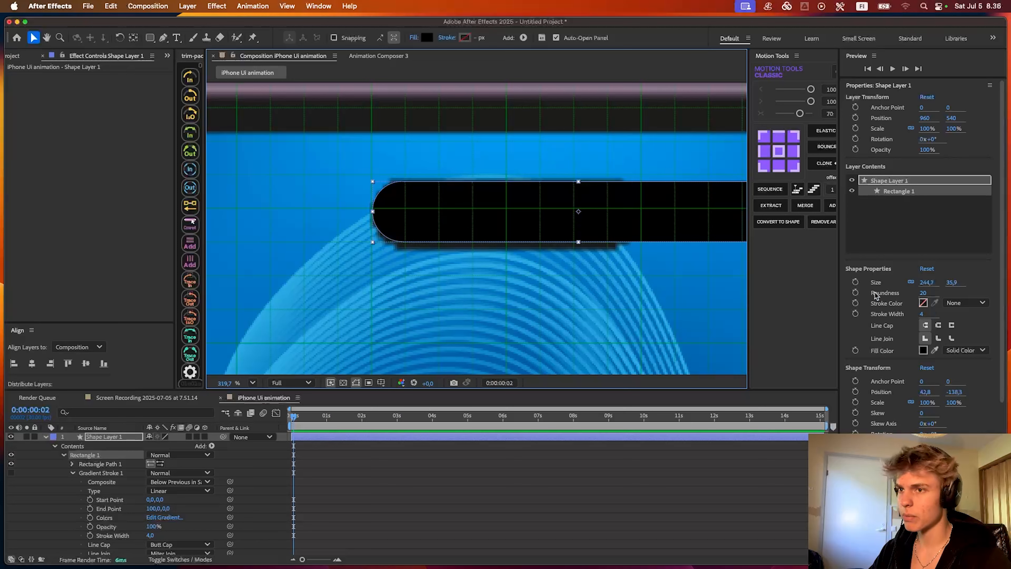
mouse_move(916, 294)
left_mouse_down()
mouse_move(905, 296)
mouse_move(935, 294)
left_mouse_up()
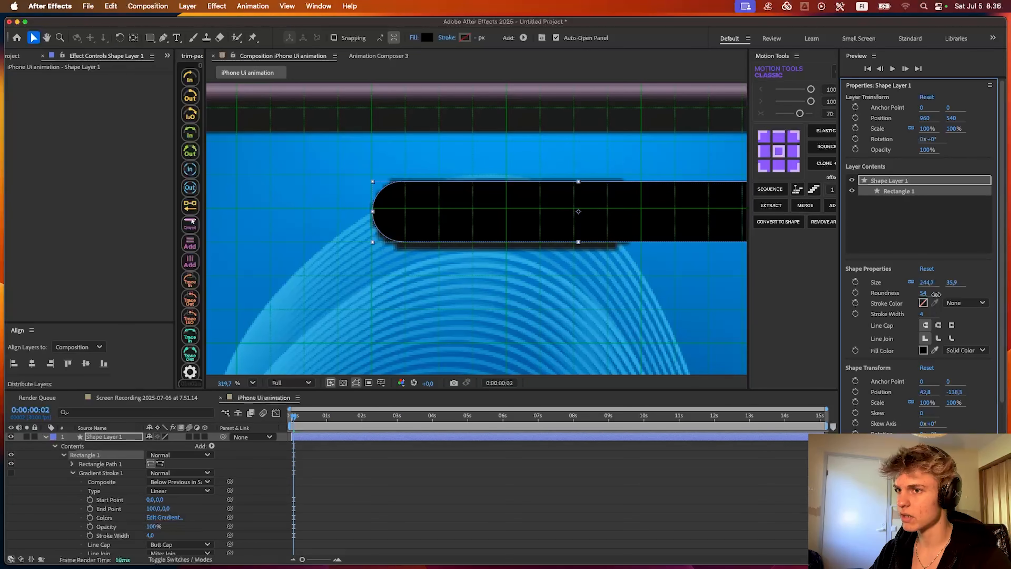
left_click_drag(576, 226, 502, 224)
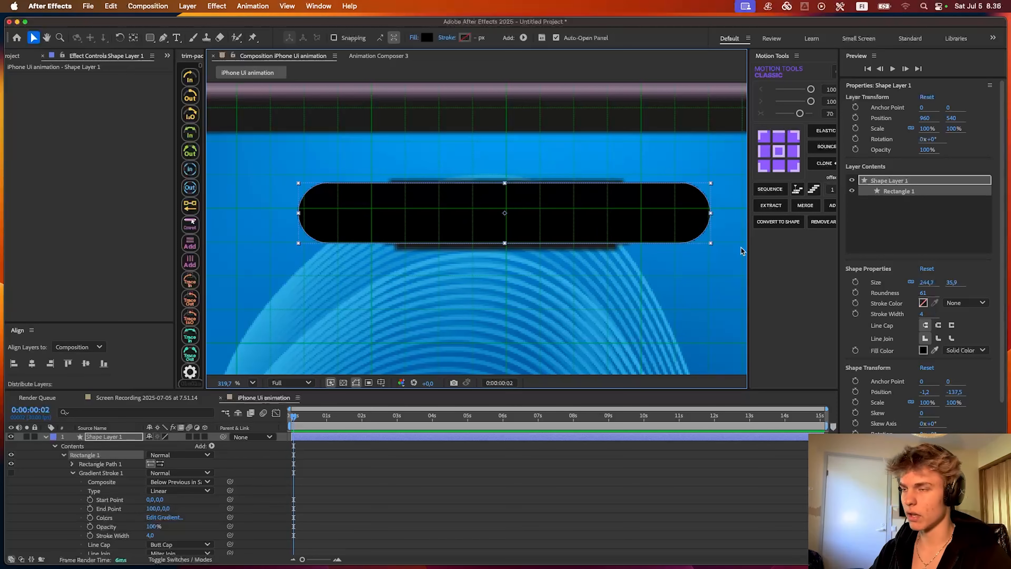
- Unlink the black pill's width and height and resize it to about 212.7 × 49.4 px so it covers the cutout
left_click(911, 282)
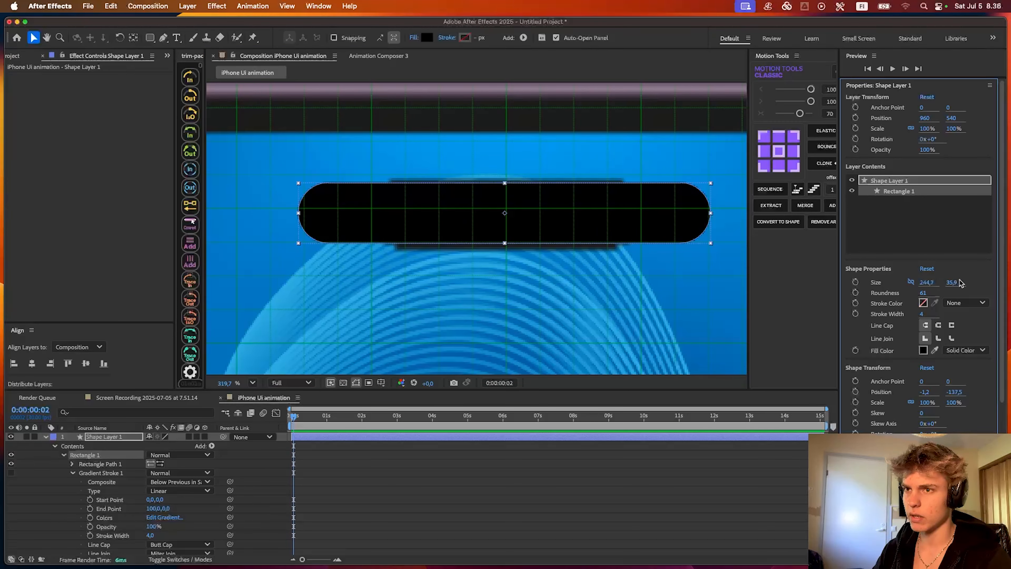
left_click_drag(952, 283, 958, 282)
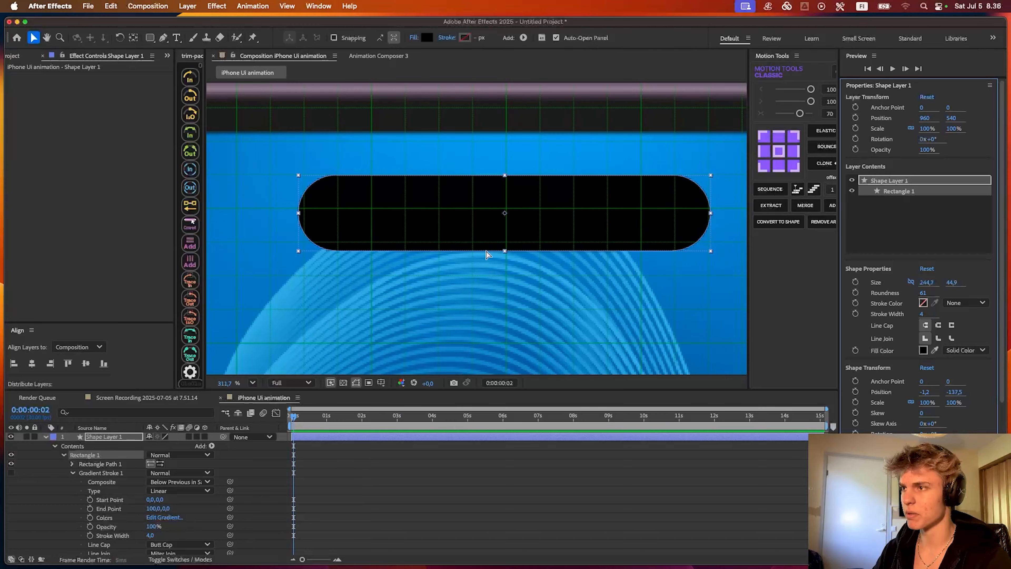
scroll(490, 254, "down", 5)
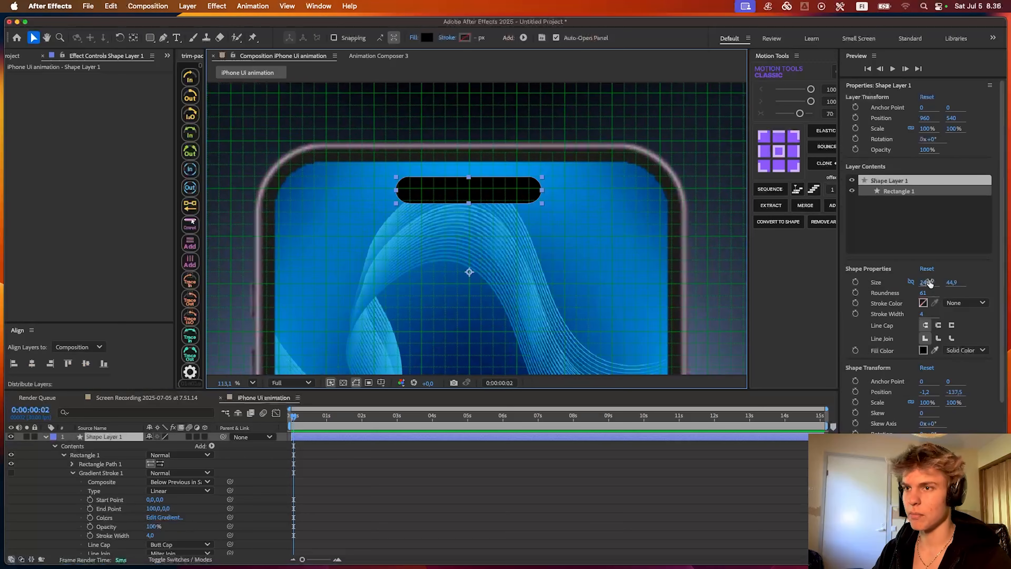
left_click_drag(929, 282, 918, 284)
left_click(491, 485)
scroll(474, 207, "up", 3)
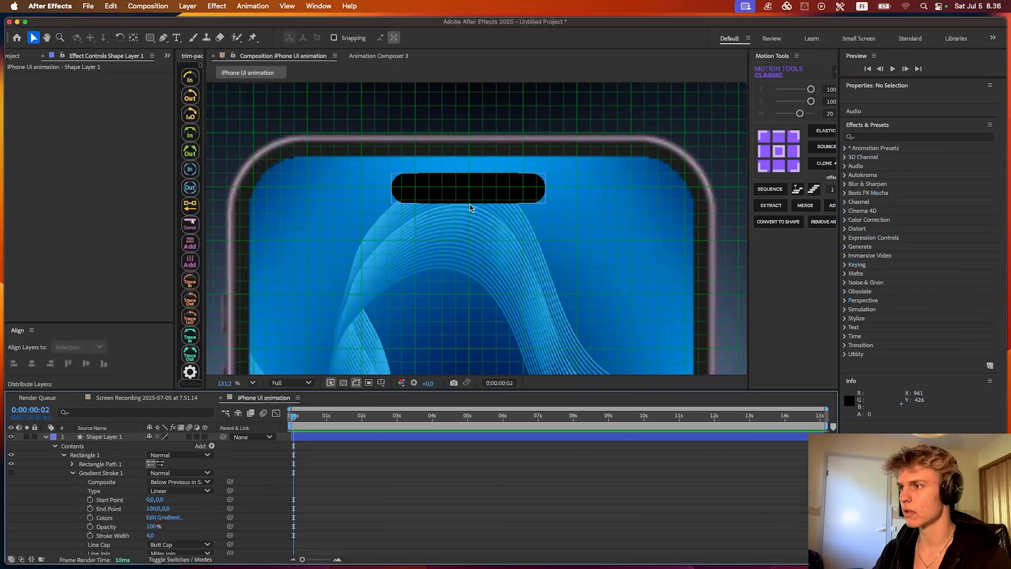
- Hide the grid overlay and move the playhead to about 0:00:07:02
left_click(381, 382)
left_click(400, 422)
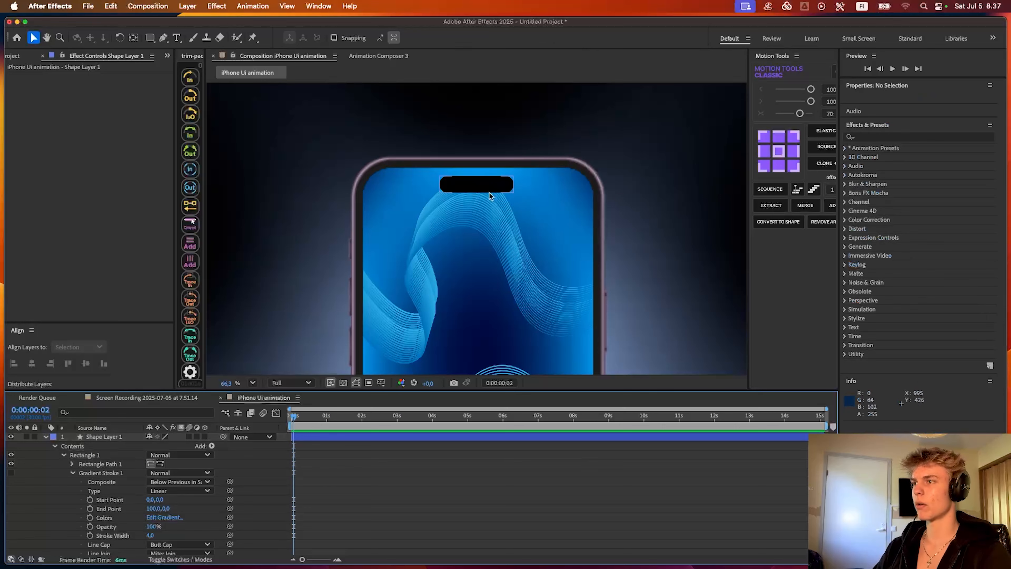
scroll(501, 185, "up", 5)
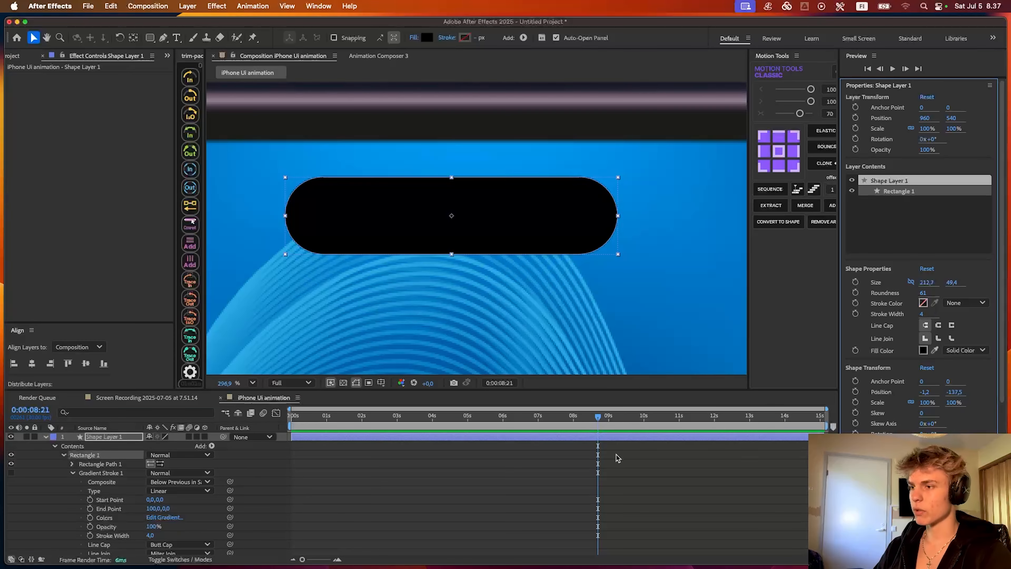
left_click(616, 458)
left_click(541, 419)
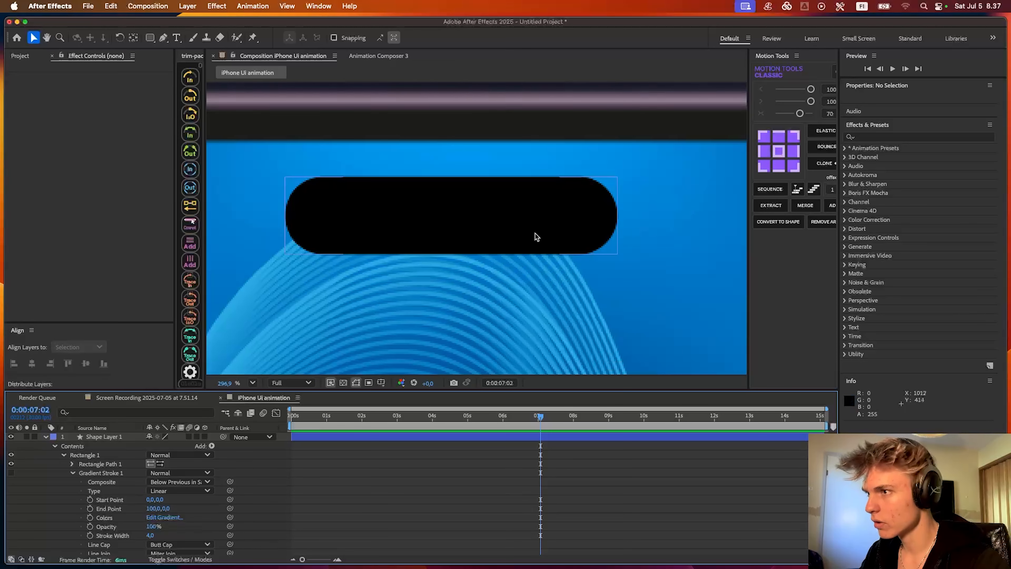
- Draw a circle about 24.6 px in diameter near the right end of the black pill as the camera lens
scroll(576, 221, "up", 3)
key("q")
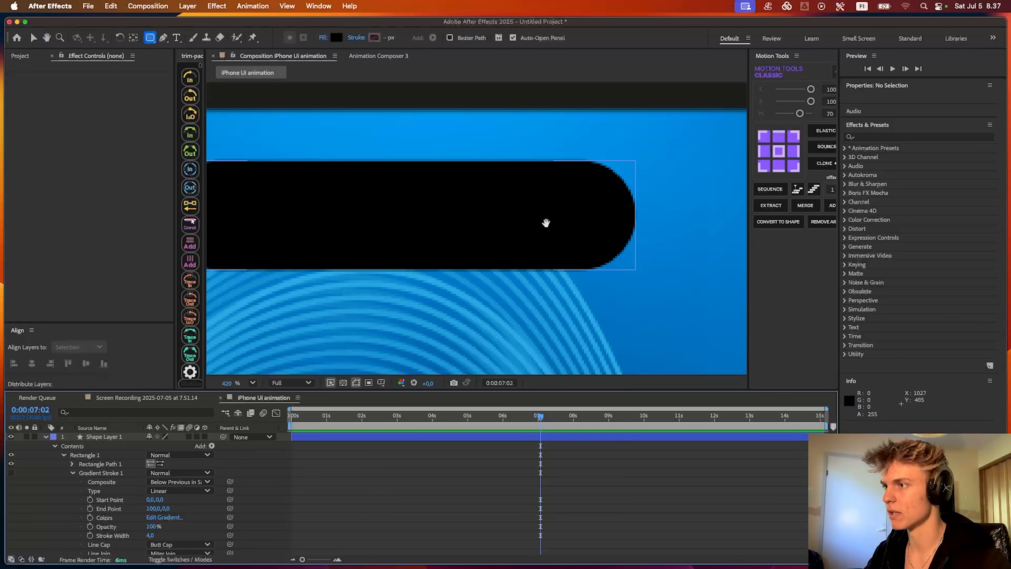
left_click_drag(547, 223, 530, 234)
left_click(149, 37)
left_click(187, 61)
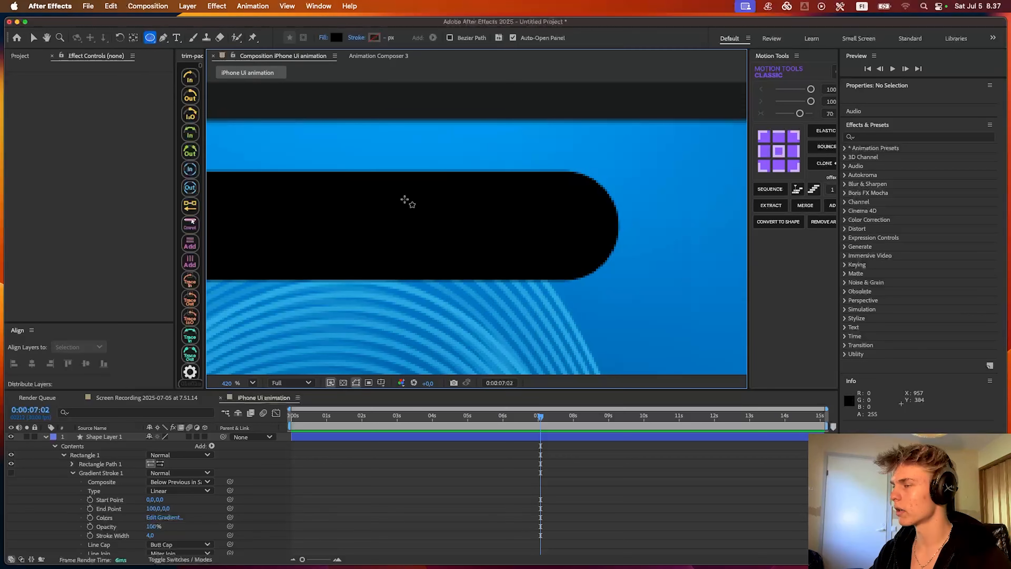
mouse_move(525, 228)
left_mouse_down()
mouse_move(550, 247)
mouse_move(525, 233)
left_mouse_up()
key("v")
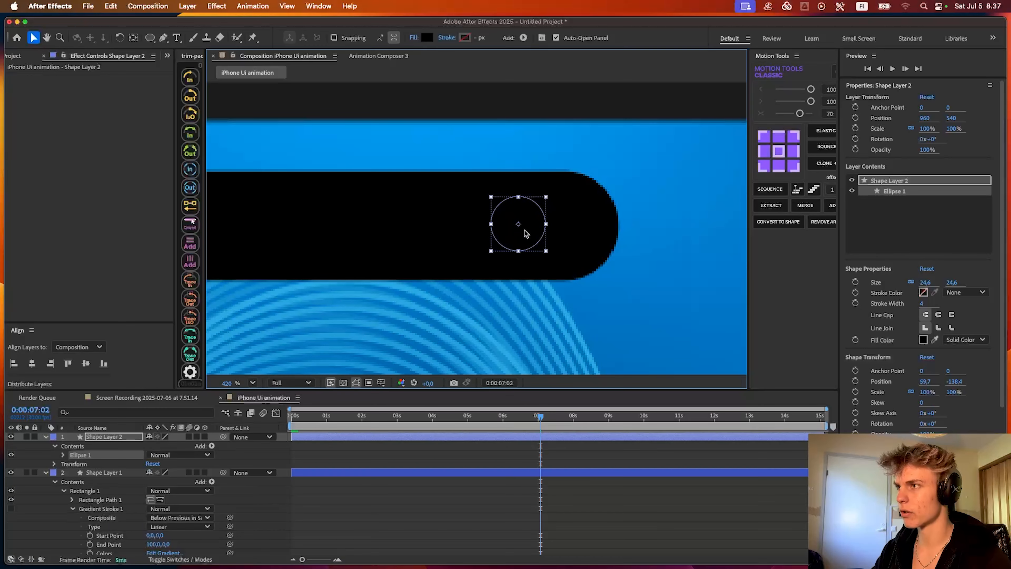
- Fill the lens circle with a dark blue of hue 215°, saturation 100% and brightness 34%
left_click(427, 37)
left_click(533, 284)
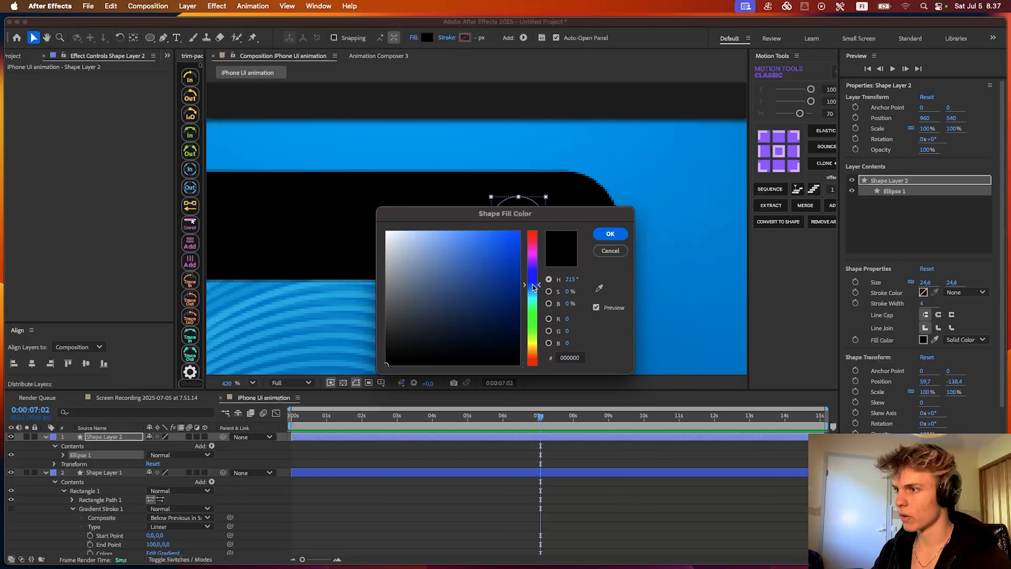
left_click_drag(499, 293, 522, 299)
left_click_drag(557, 218, 589, 358)
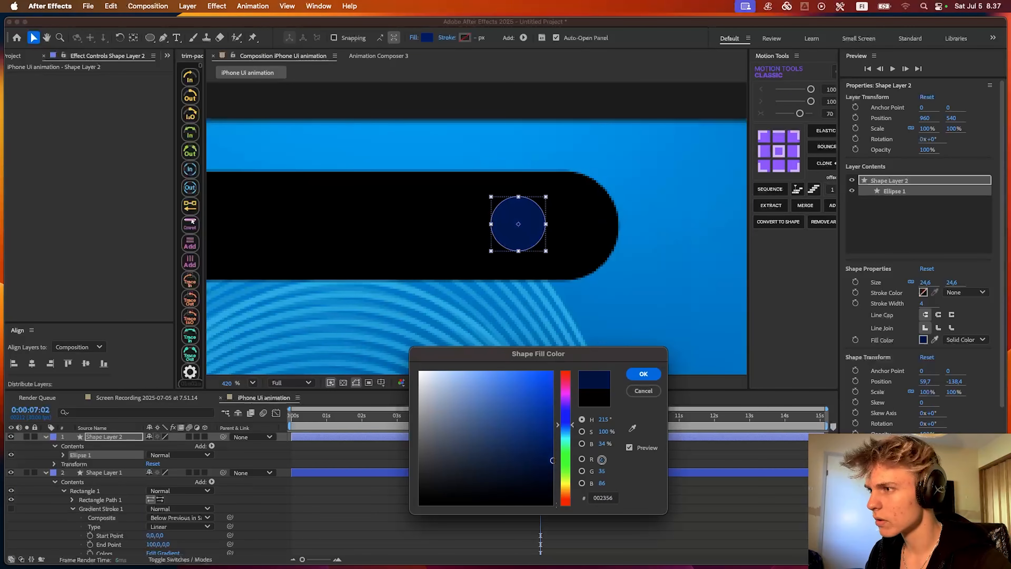
key("Return")
left_click(571, 473)
left_click(578, 454)
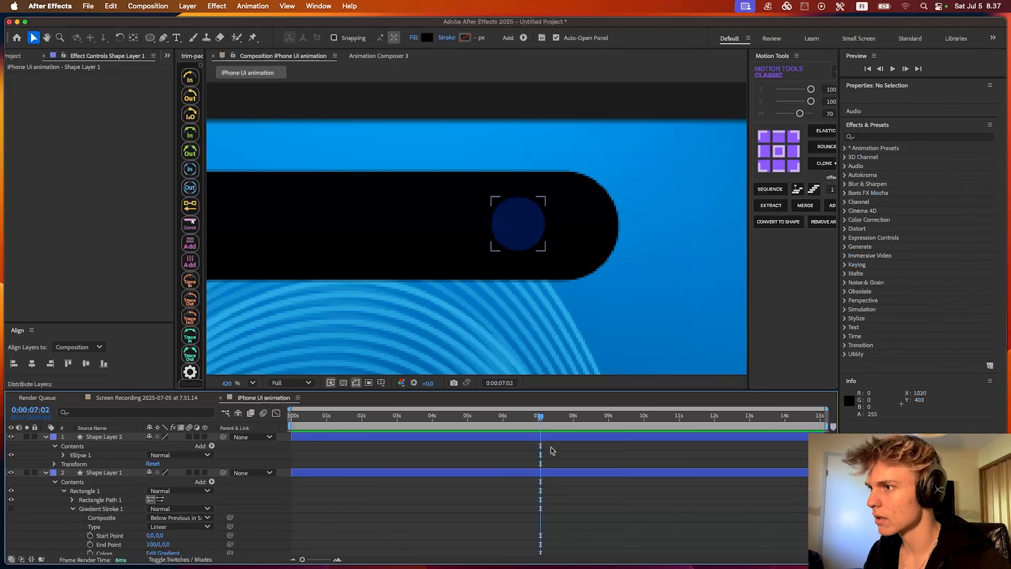
- Try the CC Vignette effect on the lens circle's layer and undo it
left_click(589, 436)
key("ctrl+space")
type("vigne")
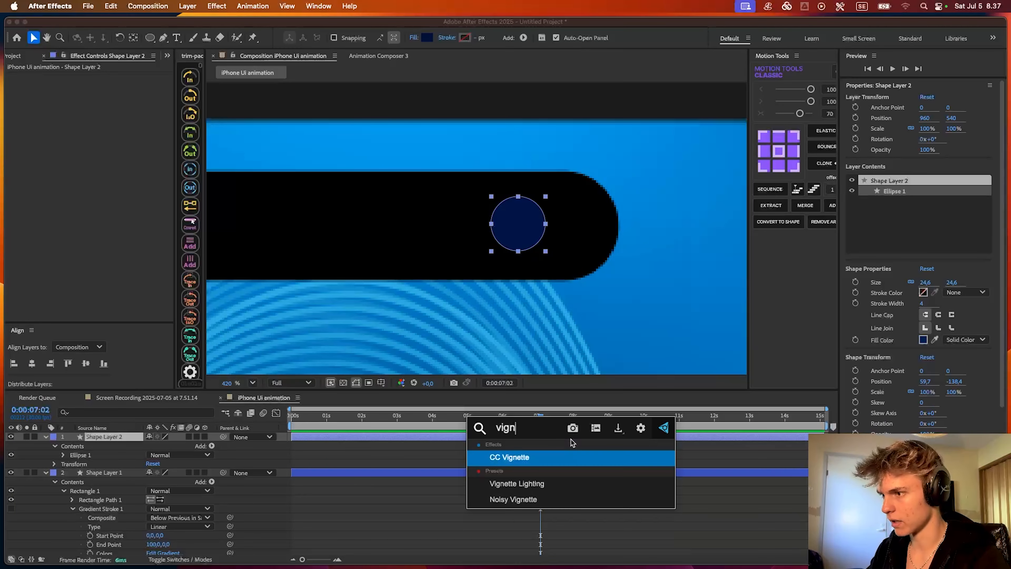
key("Return")
key("super+z")
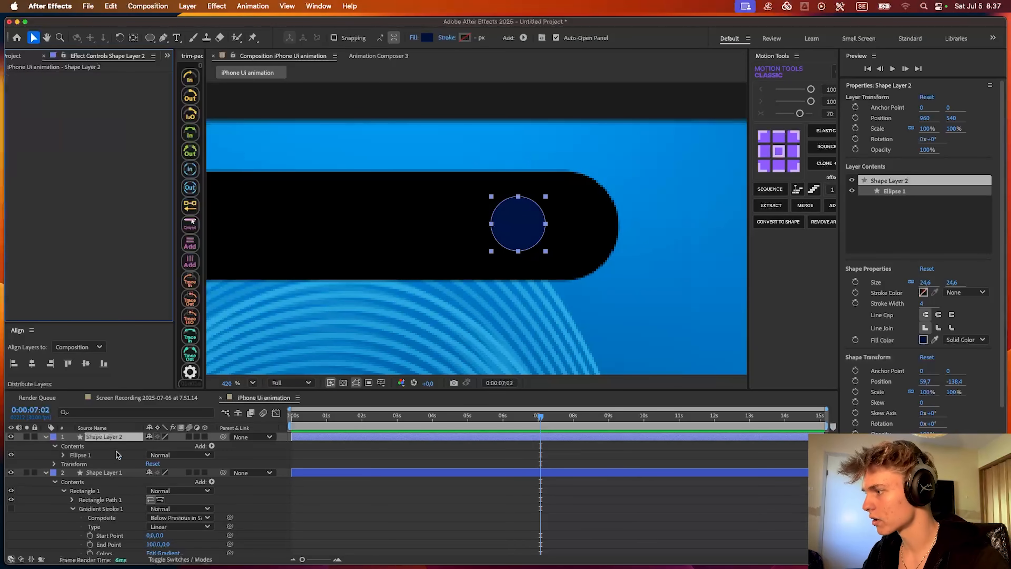
- Add an Inner Glow layer style to the lens circle's layer
right_click(114, 437)
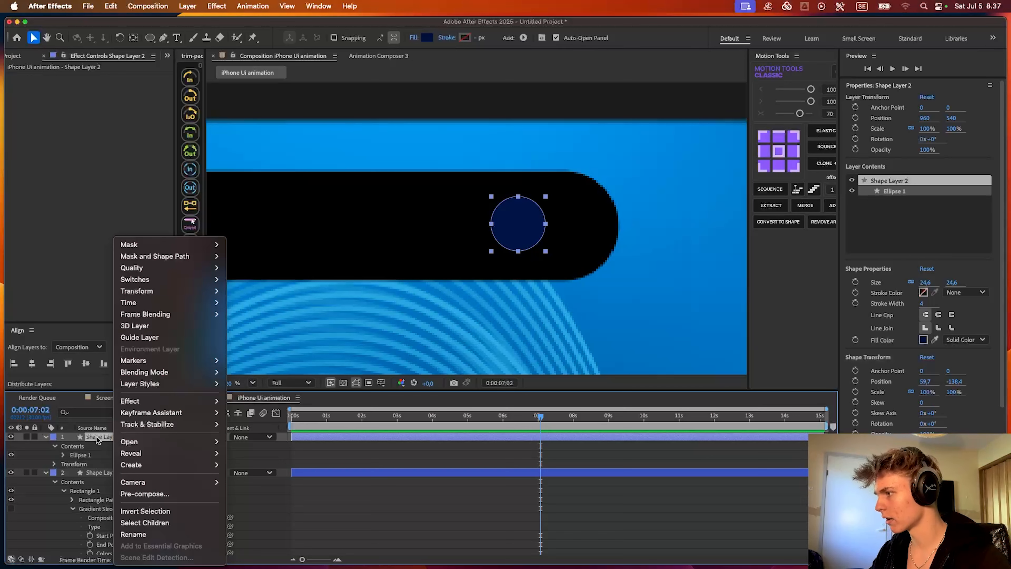
mouse_move(143, 384)
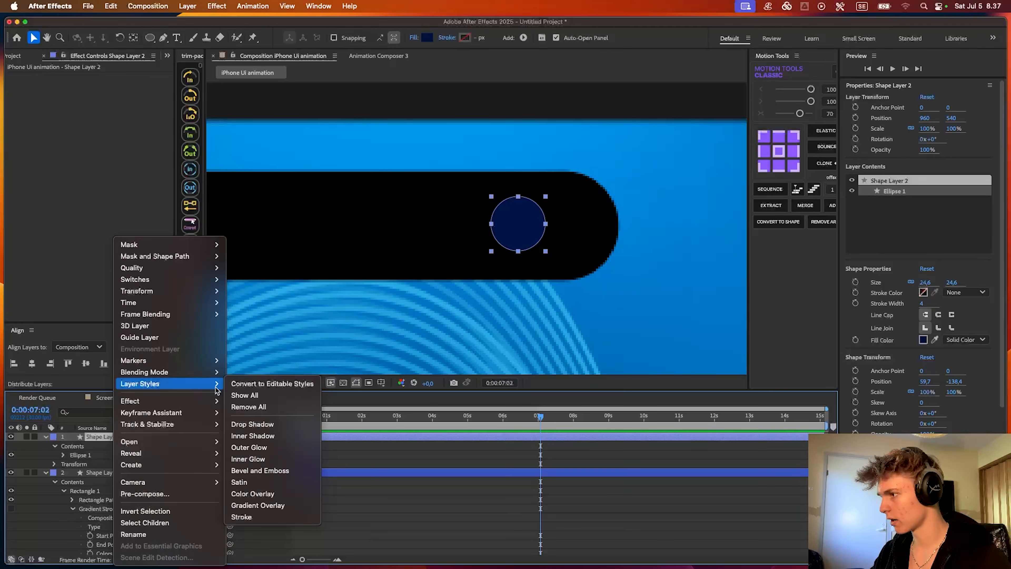
left_click(249, 459)
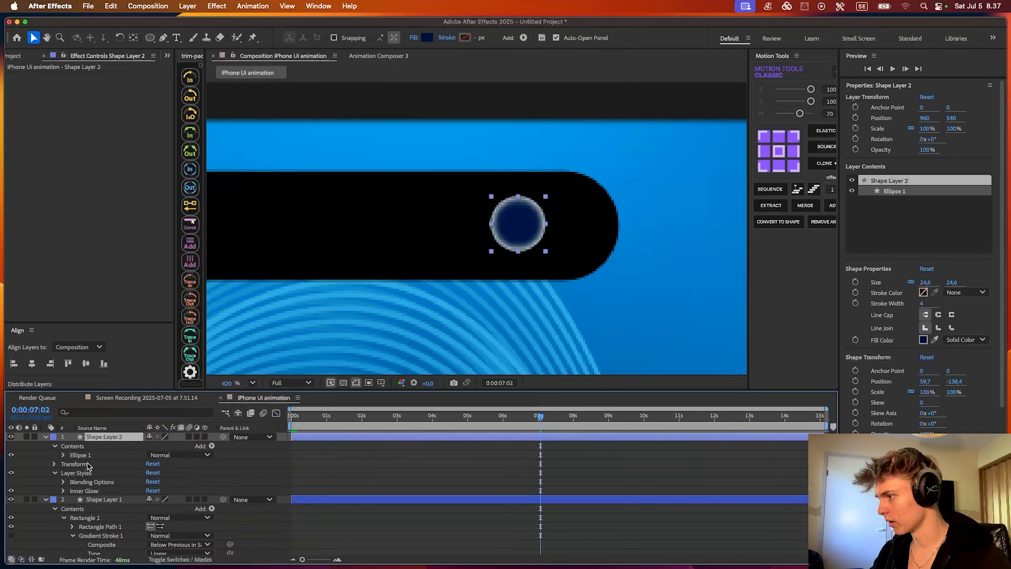
- Set the Inner Glow colour on the lens circle's layer to black
scroll(79, 472, "down", 1)
left_click(63, 482)
scroll(108, 482, "down", 5)
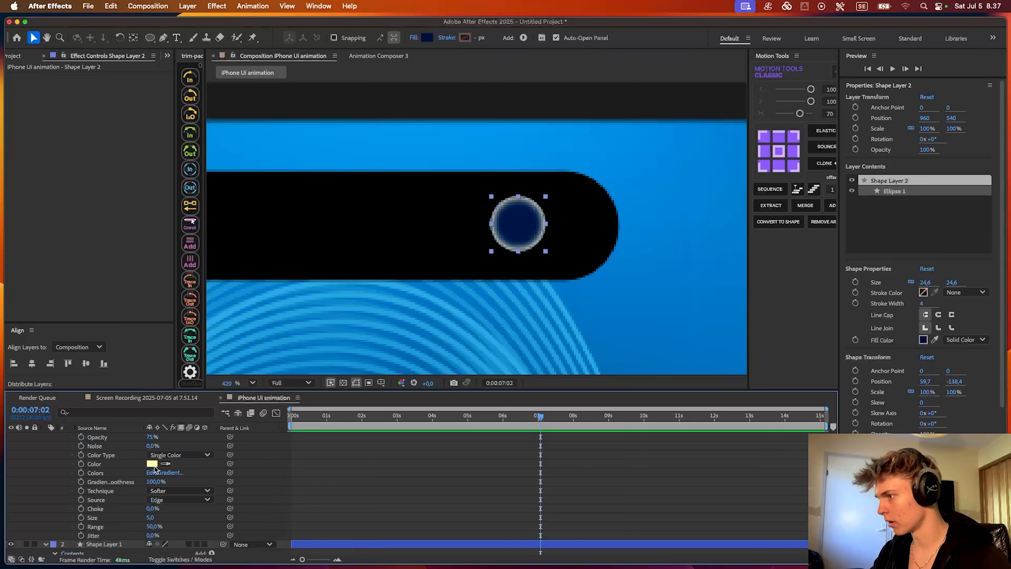
left_click(152, 463)
left_click(323, 448)
left_click(607, 231)
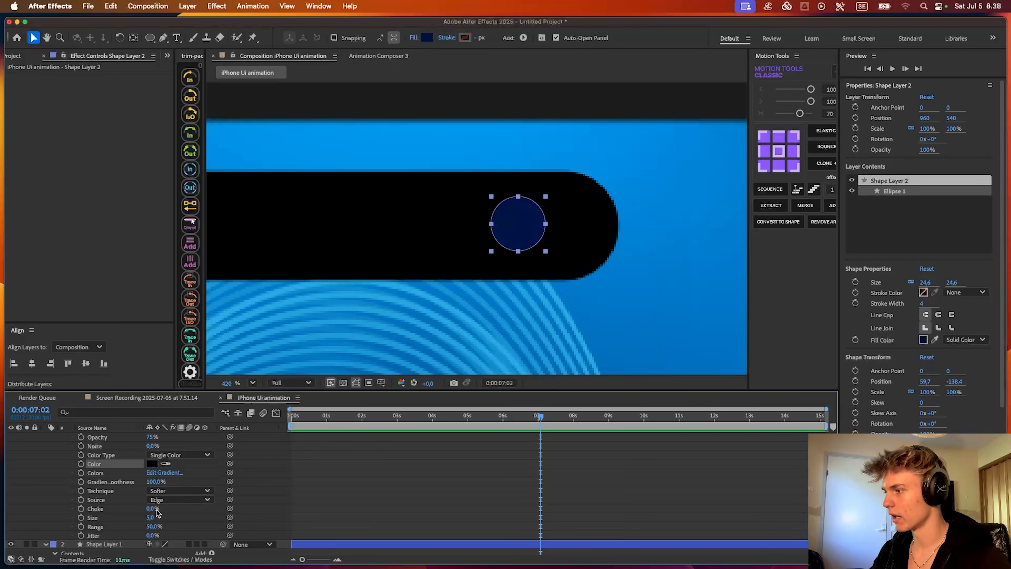
- Set the Inner Glow size on the lens circle's layer to 124
left_click_drag(157, 514, 157, 516)
left_click_drag(238, 513, 265, 514)
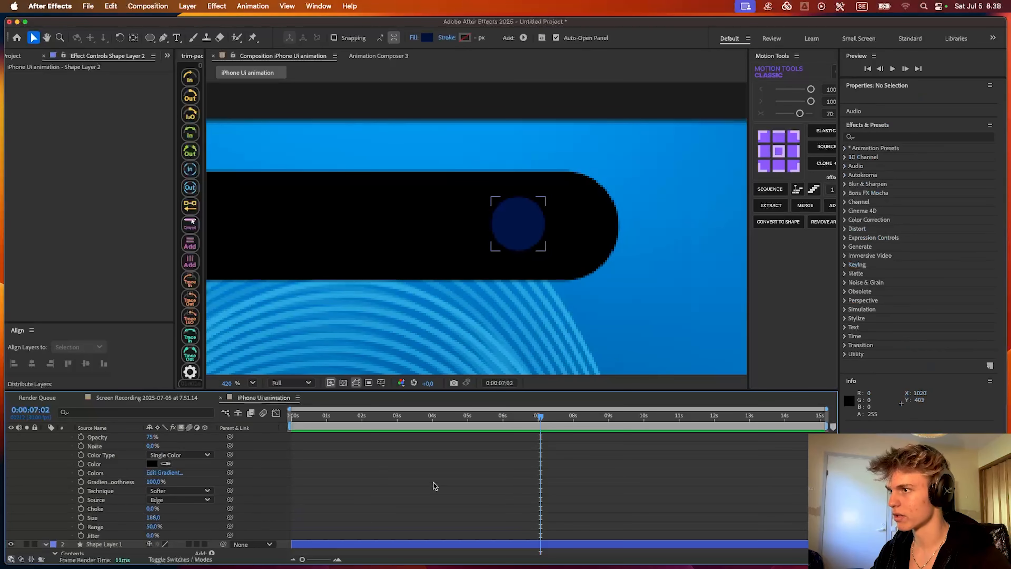
scroll(544, 191, "down", 5)
scroll(566, 250, "up", 4)
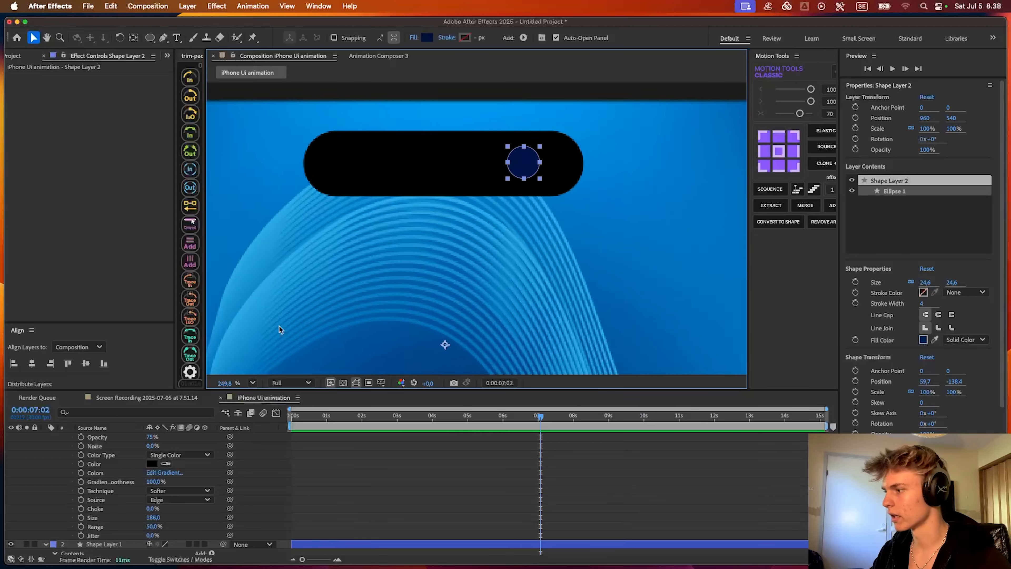
left_click_drag(280, 327, 271, 399)
- Darken the lens circle's fill to 25% brightness (#001A40), keeping hue 215°, and collapse the layer's properties
left_click(427, 38)
left_click(521, 332)
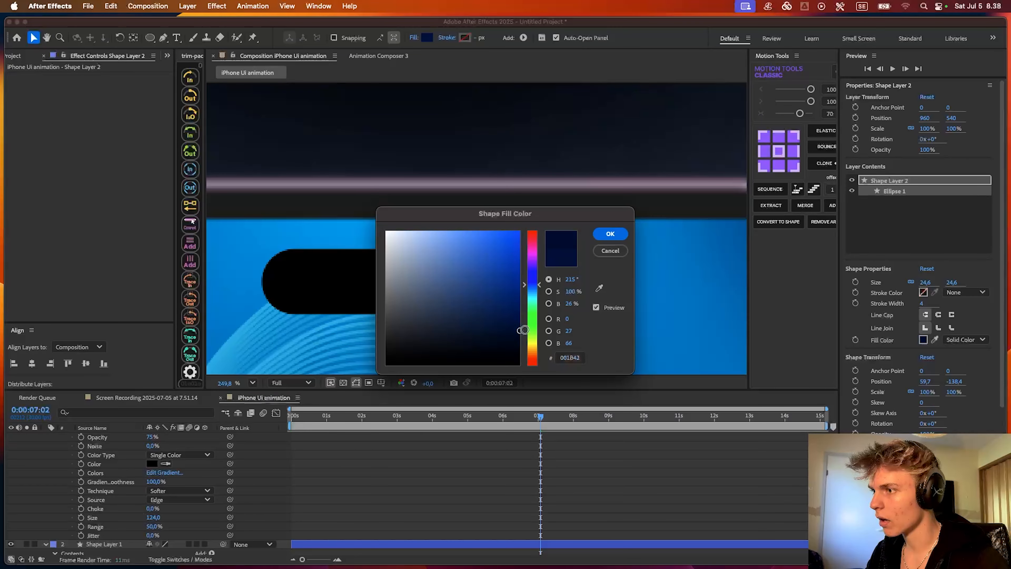
left_click(610, 234)
scroll(558, 235, "down", 5)
scroll(526, 195, "down", 3)
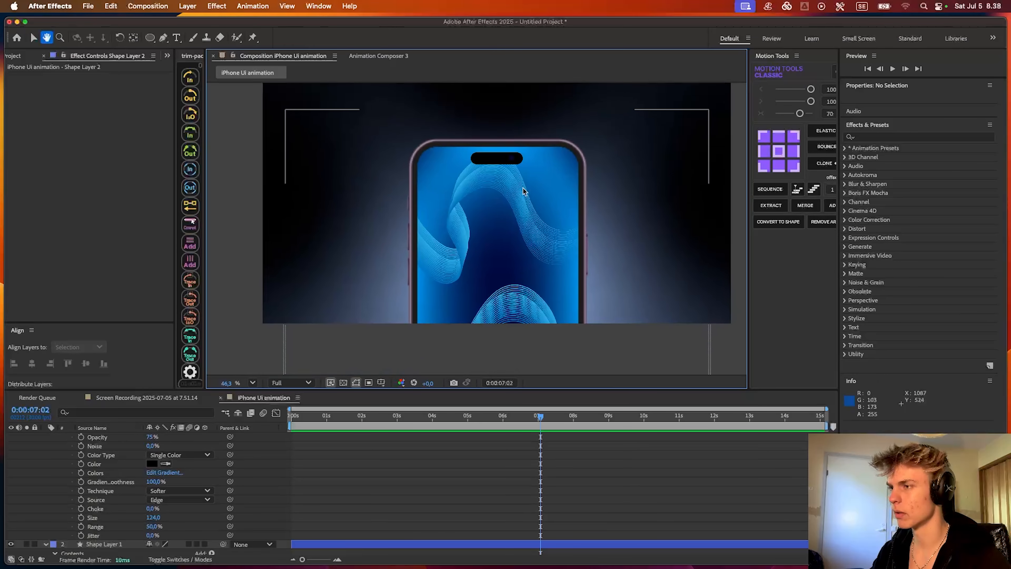
left_click(267, 470)
key("u")
scroll(409, 179, "up", 7)
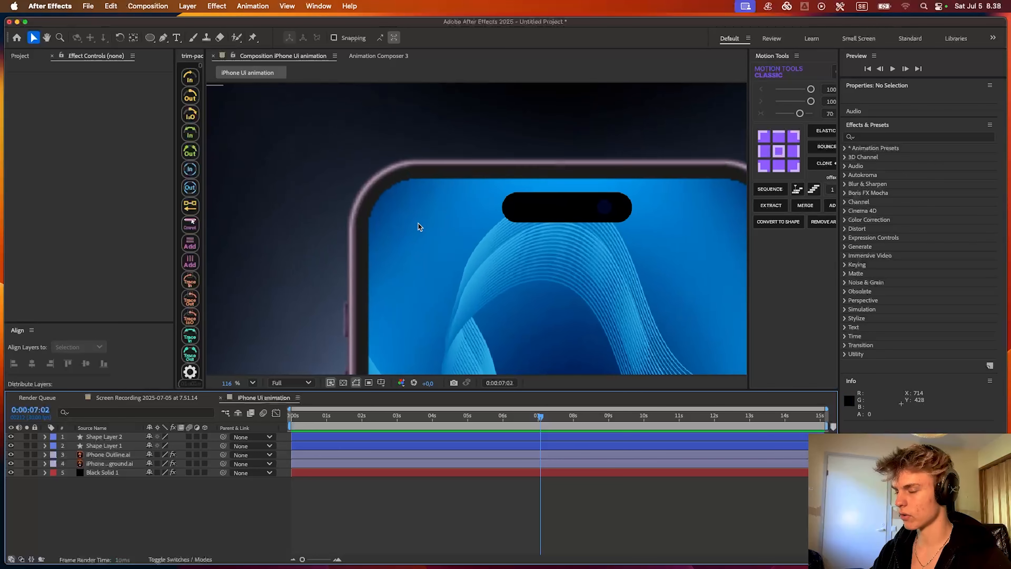
- Show the rulers and place a horizontal guide at 403 through the middle of the black camera pill
scroll(416, 220, "up", 3)
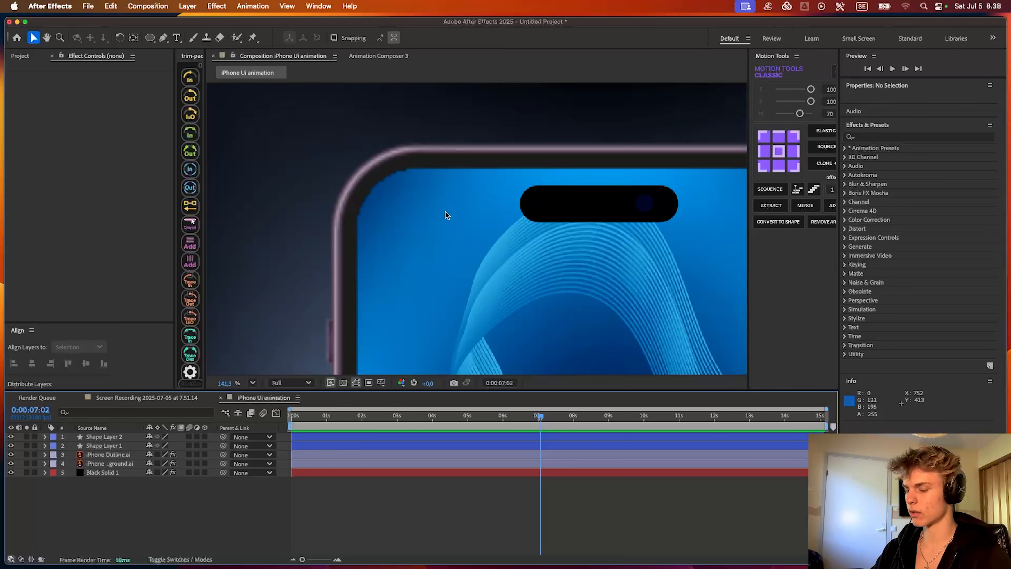
left_click_drag(444, 213, 339, 222)
key("super+r")
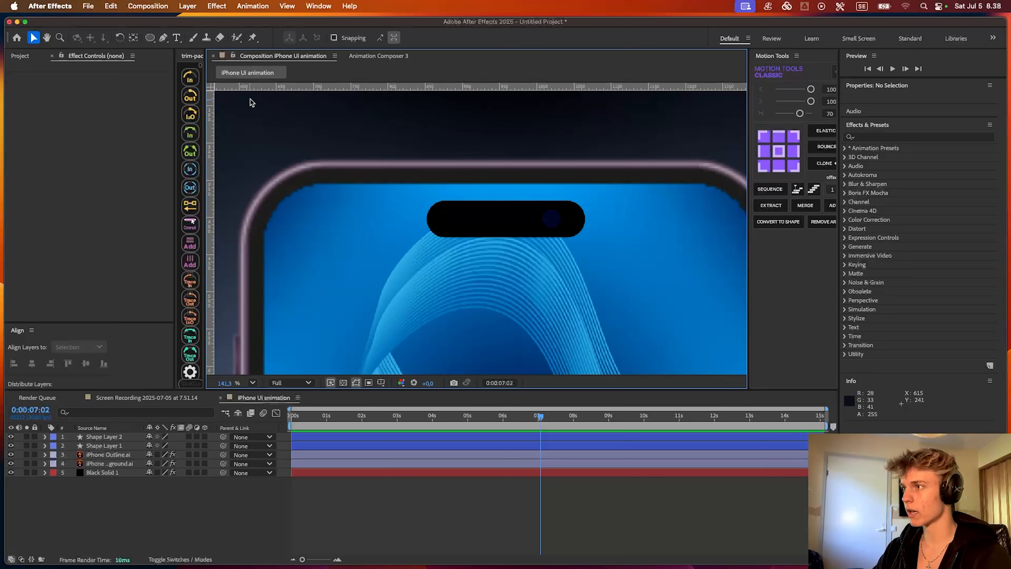
left_click_drag(260, 90, 281, 219)
left_click_drag(463, 216, 485, 221)
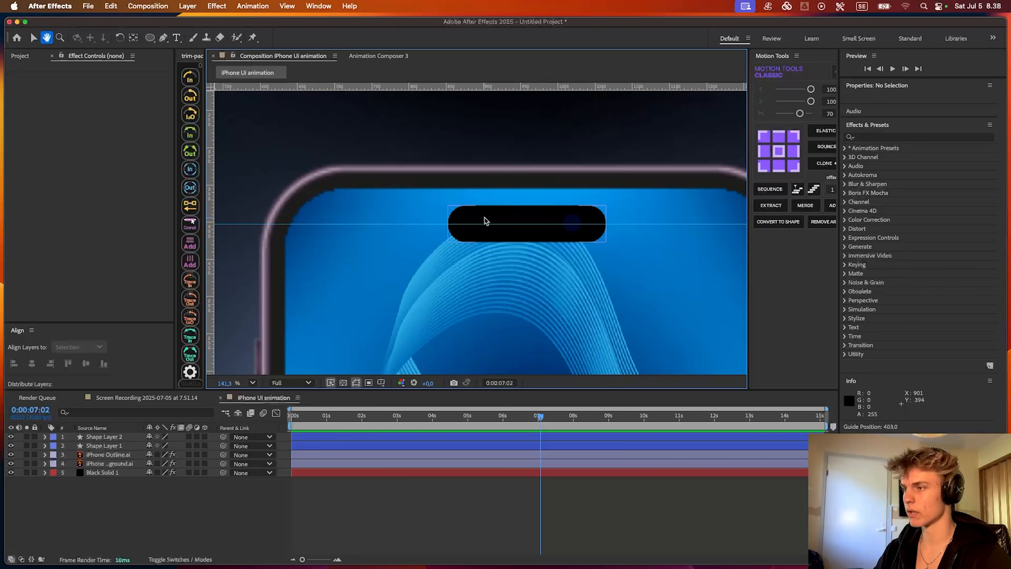
- Add a text layer reading 01:51 between the phone's upper-left corner and the camera pill
left_click_drag(532, 257, 454, 254)
left_click_drag(310, 233, 458, 240)
key("super+t")
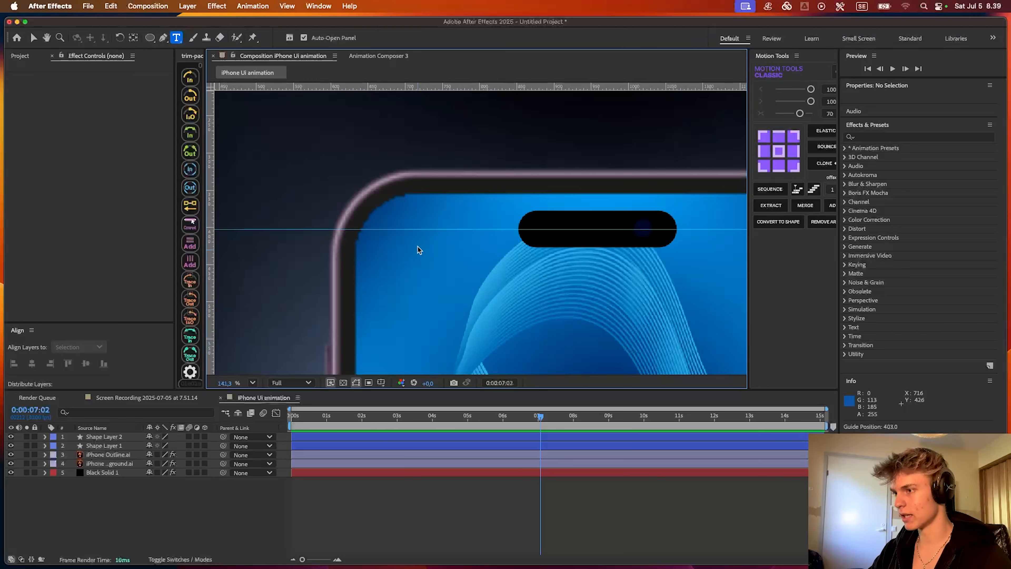
left_click(411, 236)
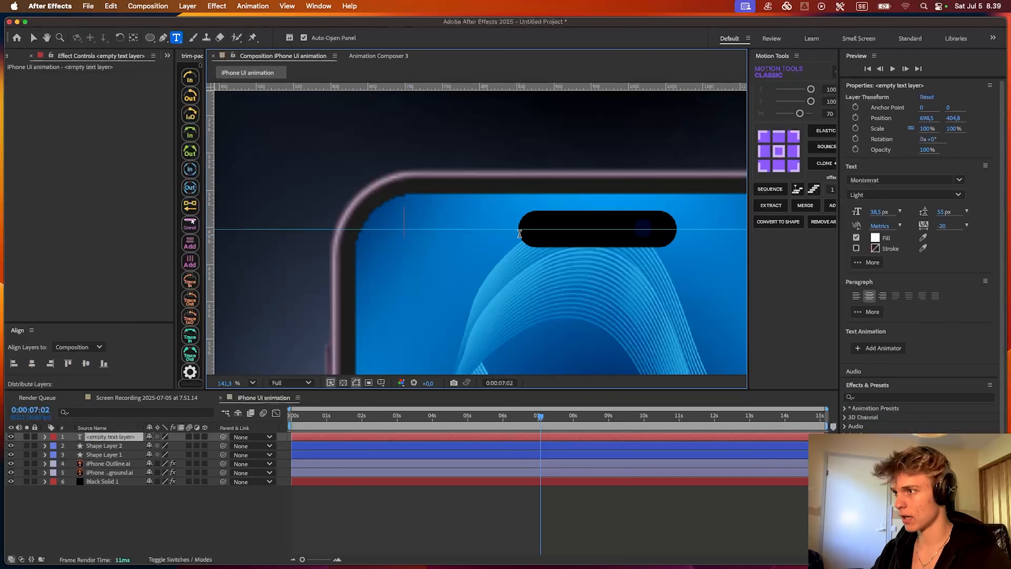
type("01")
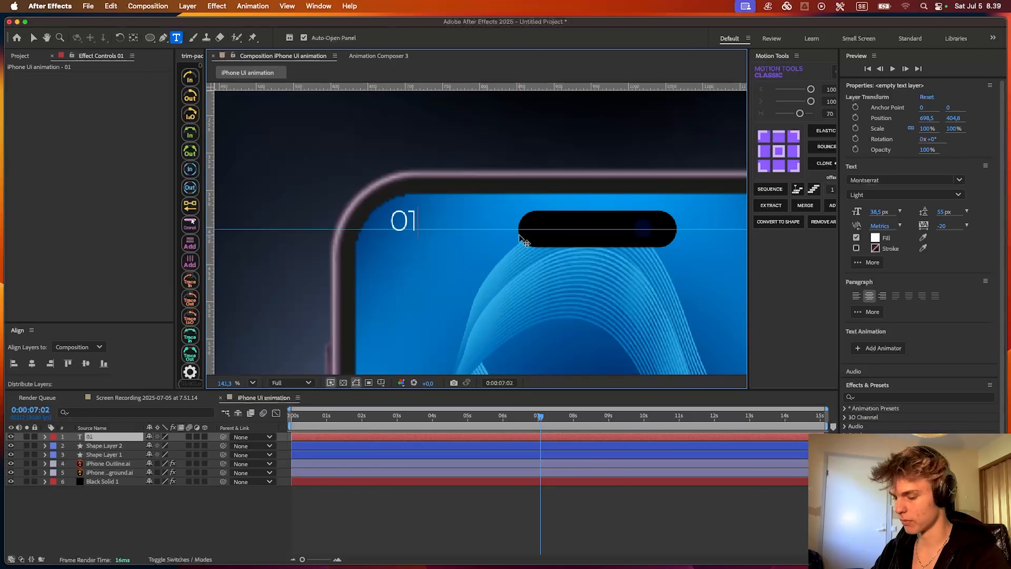
type(":51")
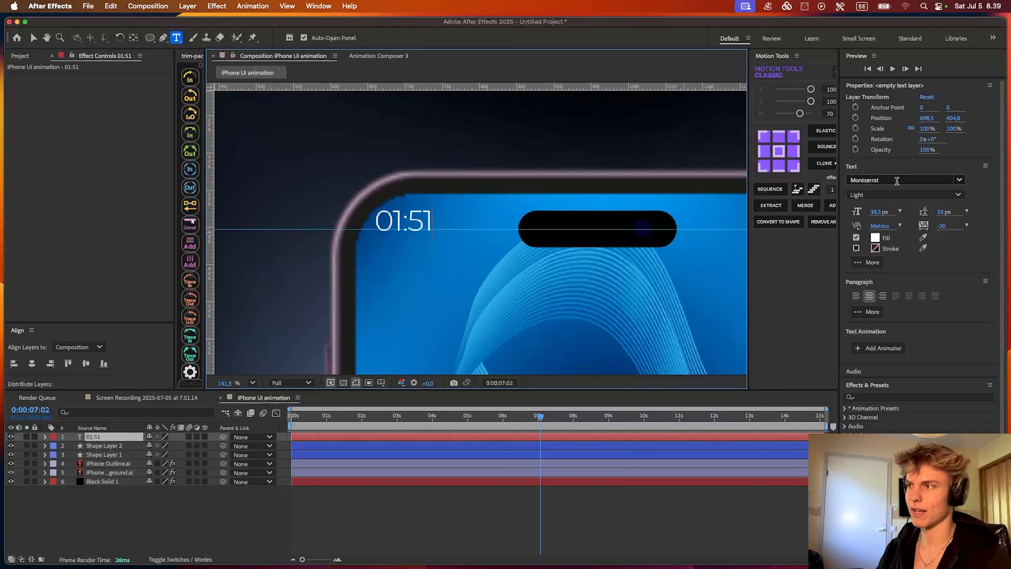
- Change the font of the whole 01:51 text to SF Pro Display Regular
key("super+a")
left_click(918, 180)
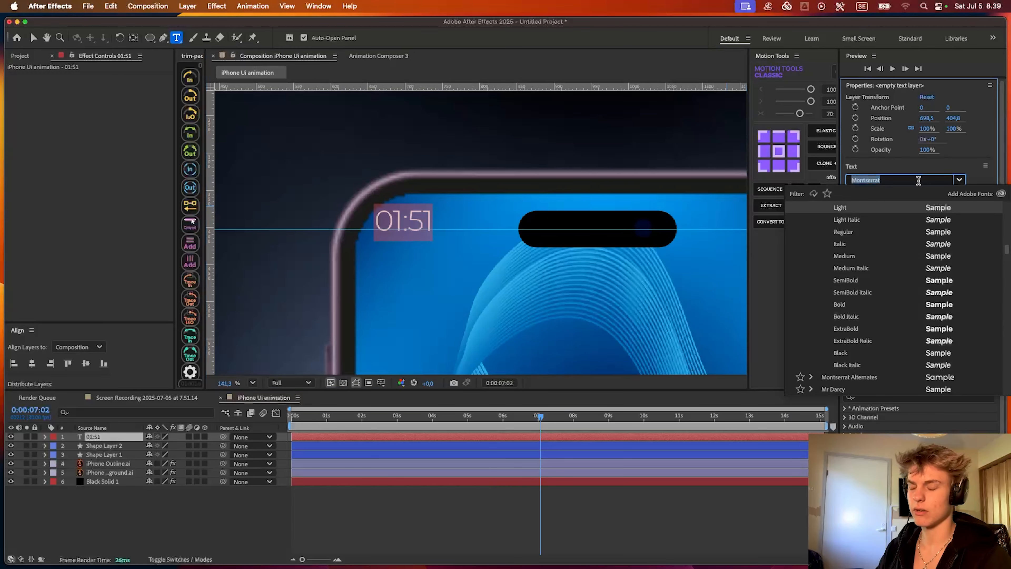
type("sf pro")
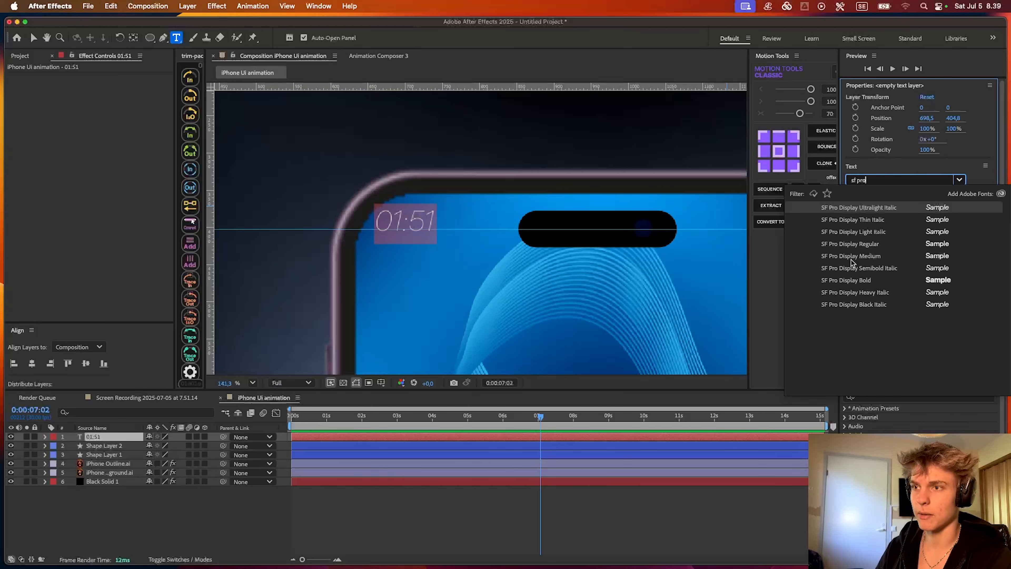
left_click(852, 243)
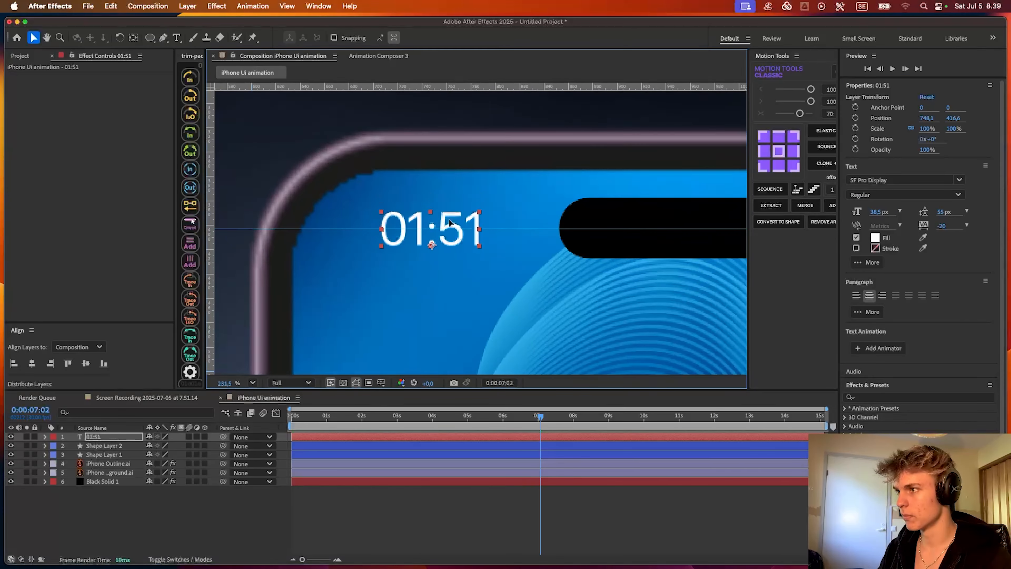
- Reduce the 01:51 text to 36.4 px and centre it on the guide beside the camera pill
left_click_drag(881, 212, 871, 213)
left_click_drag(433, 238, 433, 232)
left_click_drag(880, 212, 904, 210)
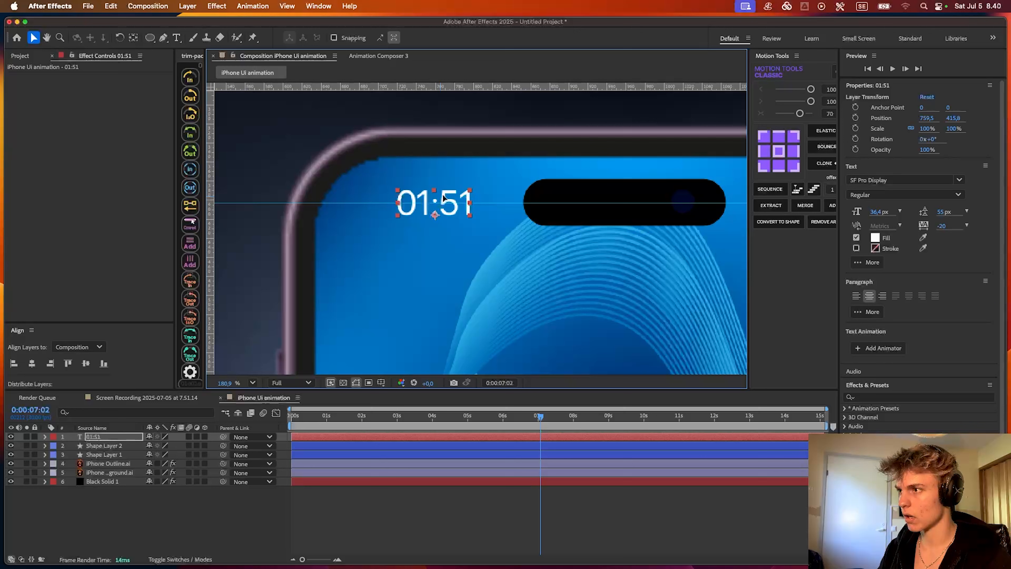
mouse_move(455, 201)
left_mouse_down()
mouse_move(441, 201)
mouse_move(452, 201)
left_mouse_up()
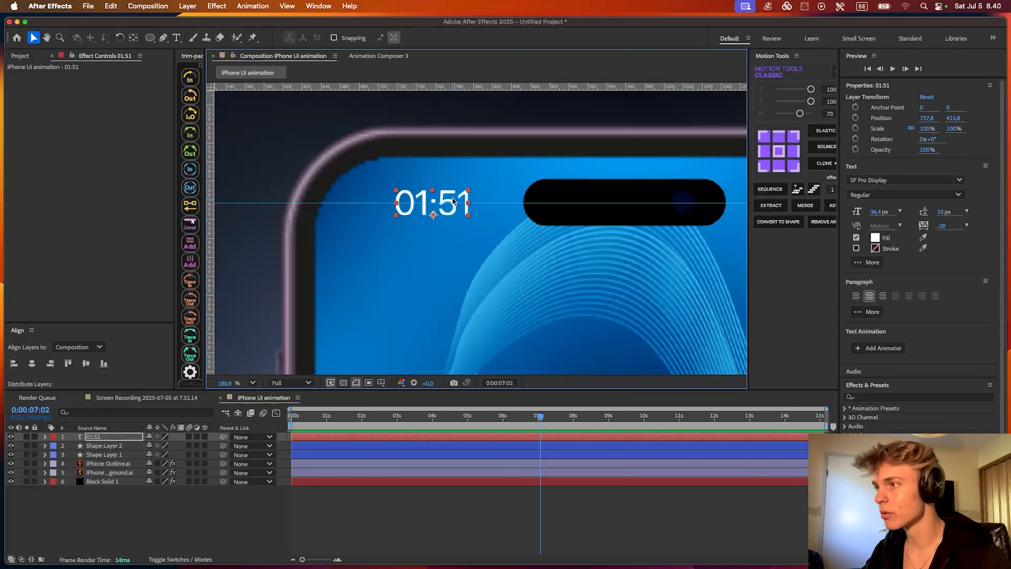
mouse_move(441, 181)
left_mouse_down()
mouse_move(397, 206)
mouse_move(415, 204)
mouse_move(407, 195)
mouse_move(480, 194)
mouse_move(446, 194)
left_mouse_up()
scroll(445, 194, "down", 8)
left_click(598, 501)
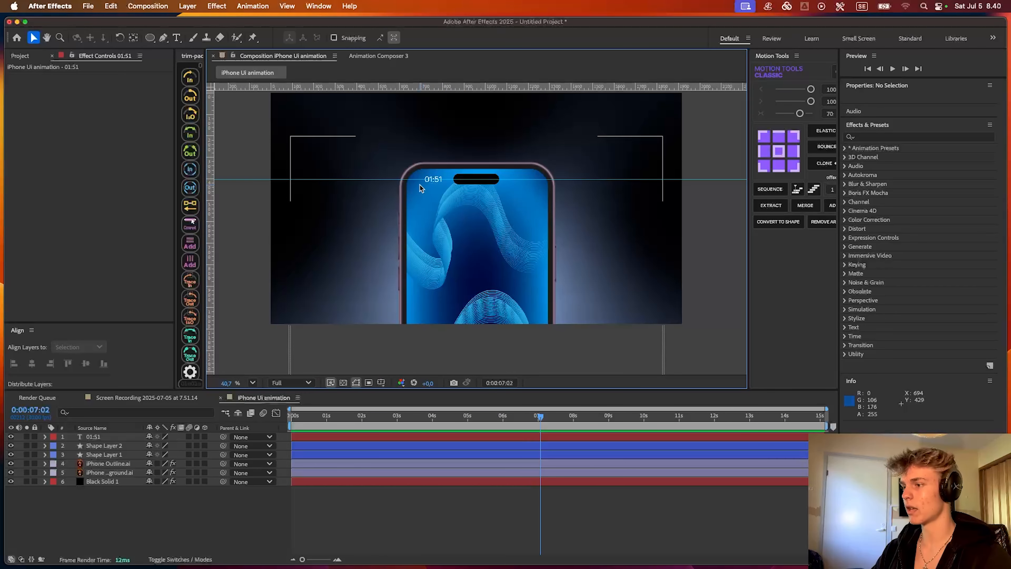
- Reduce the 01:51 text to 32.2 px and nudge it up to about 758.9, 413.3 on the guide
scroll(420, 185, "up", 1)
scroll(419, 186, "up", 6)
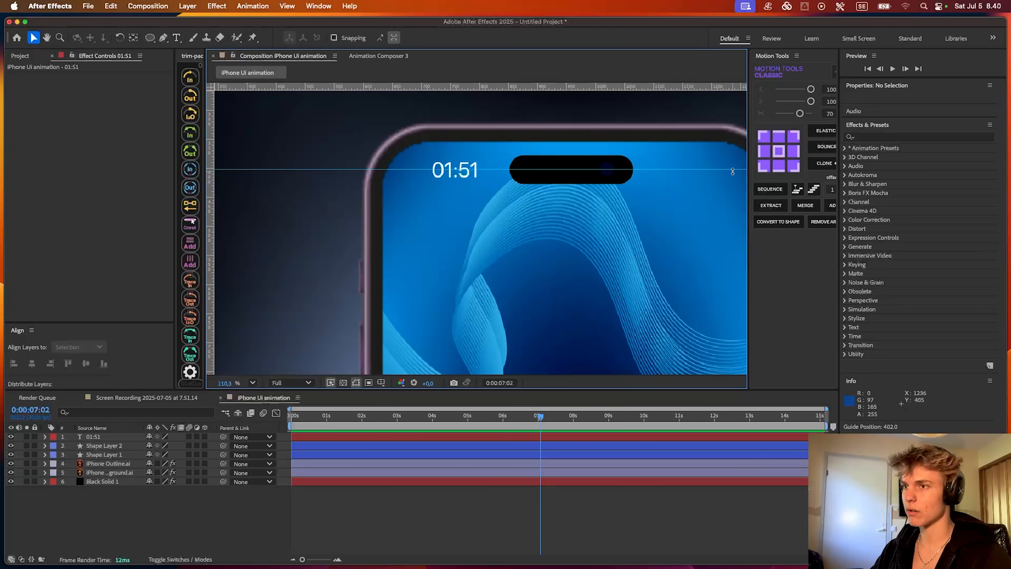
left_click(425, 437)
left_click_drag(876, 212, 853, 213)
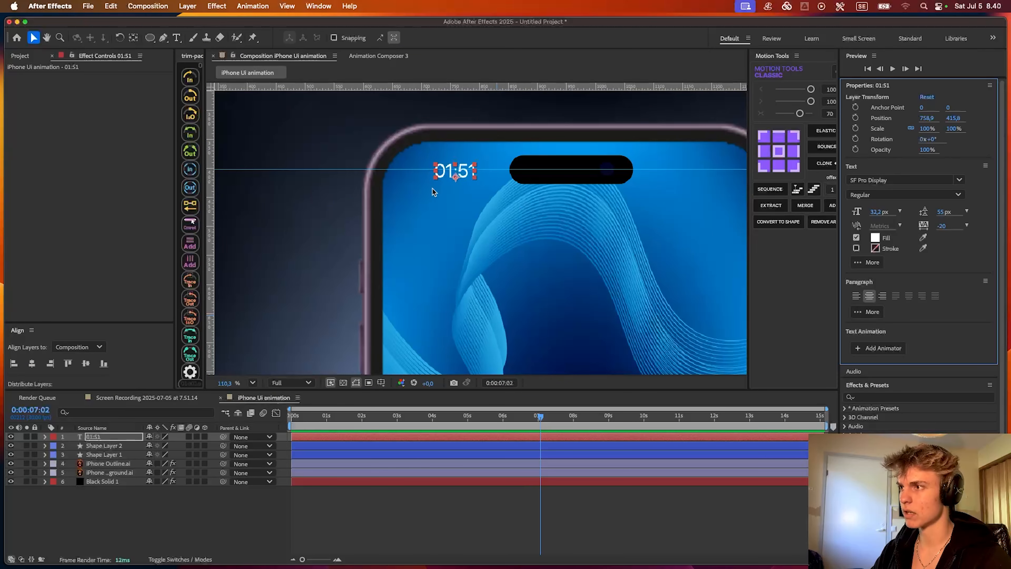
scroll(433, 189, "up", 3)
left_click_drag(483, 160, 482, 159)
scroll(482, 161, "down", 5)
scroll(462, 170, "up", 4)
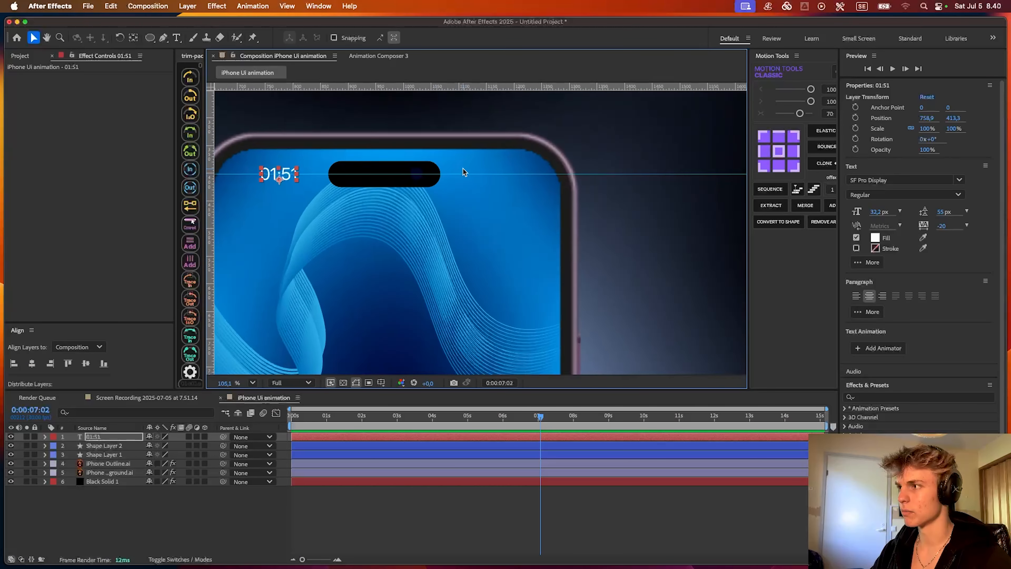
- Add wifi.png from the project files to the composition as the uppermost layer
left_click(21, 56)
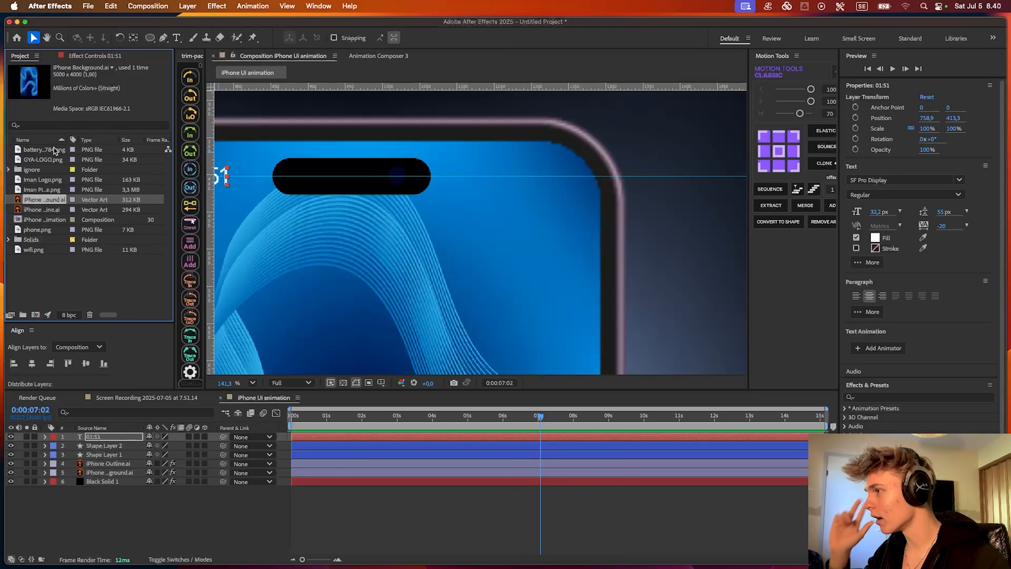
left_click(40, 160)
left_click(33, 151)
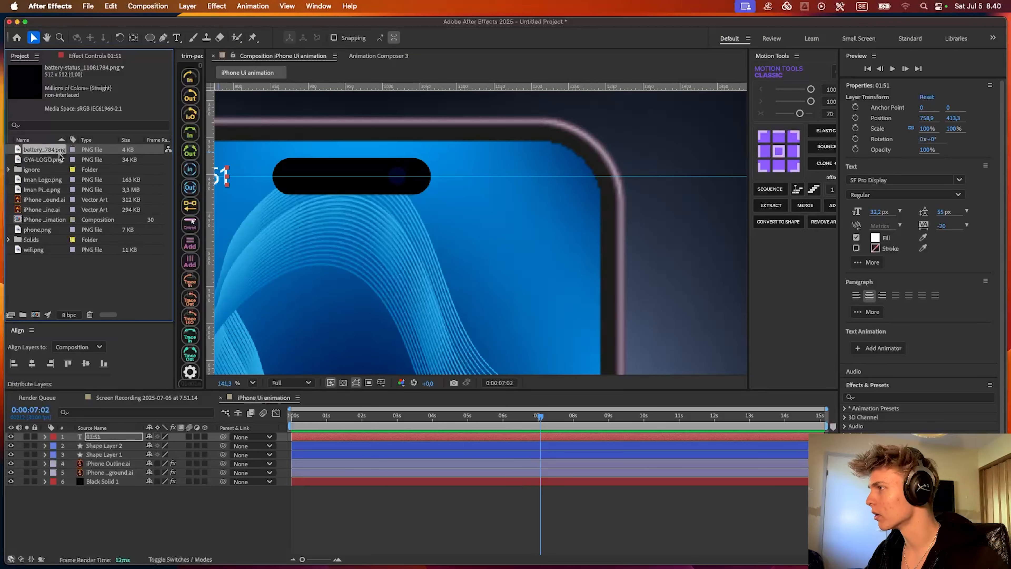
left_click(39, 240)
left_click(34, 251)
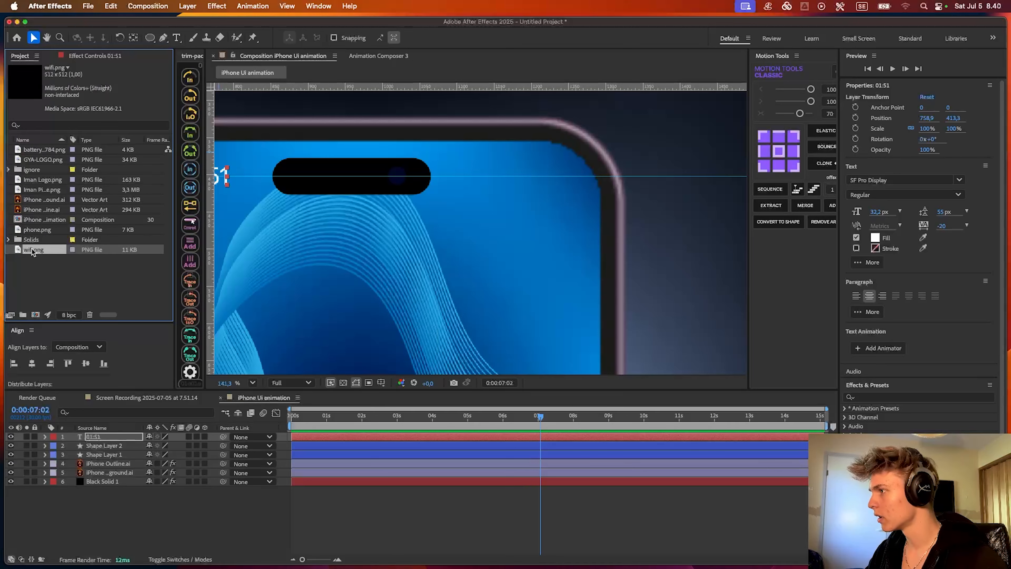
left_click_drag(33, 250, 473, 437)
- Find the signal-bars image phone.png among the project files and add it above the wifi.png layer
left_click(31, 191)
left_click(40, 202)
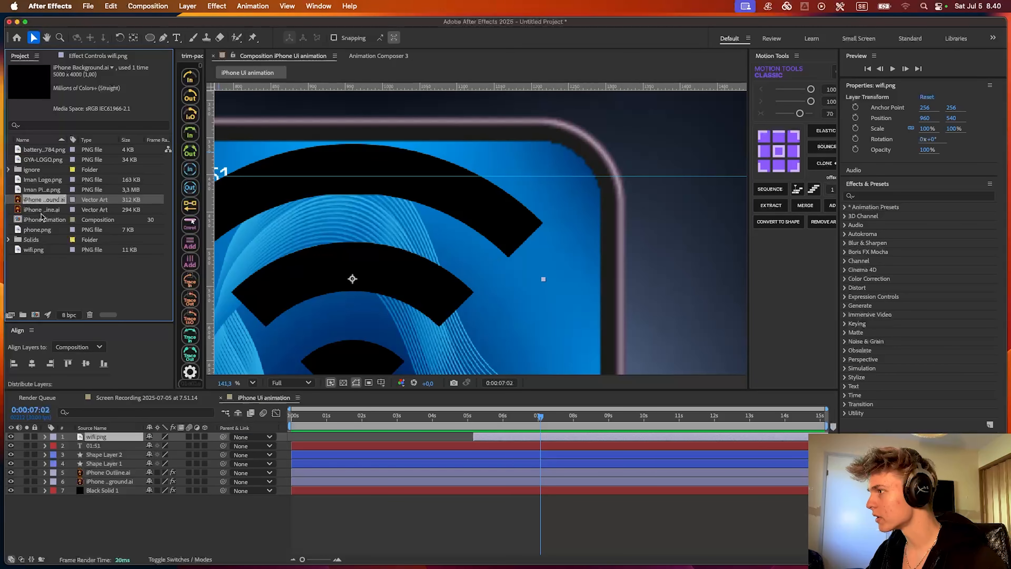
left_click(40, 212)
left_click(40, 221)
left_click(40, 151)
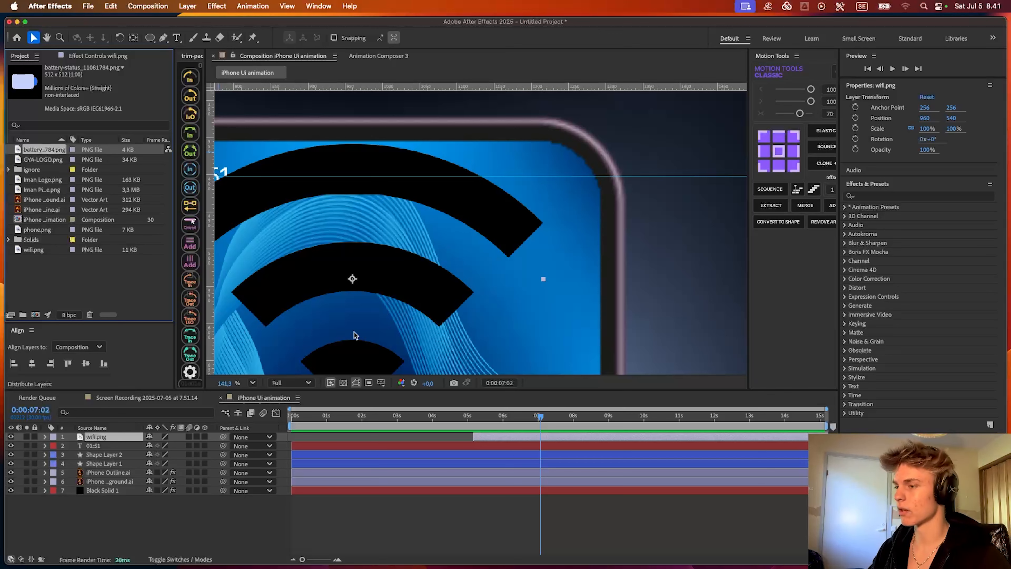
key("super+Tab")
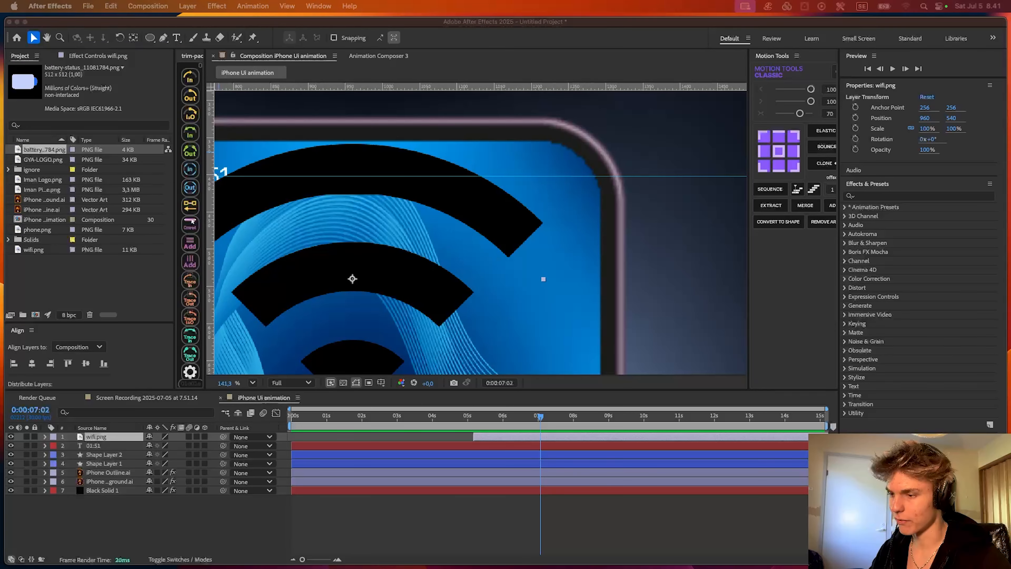
left_click(37, 229)
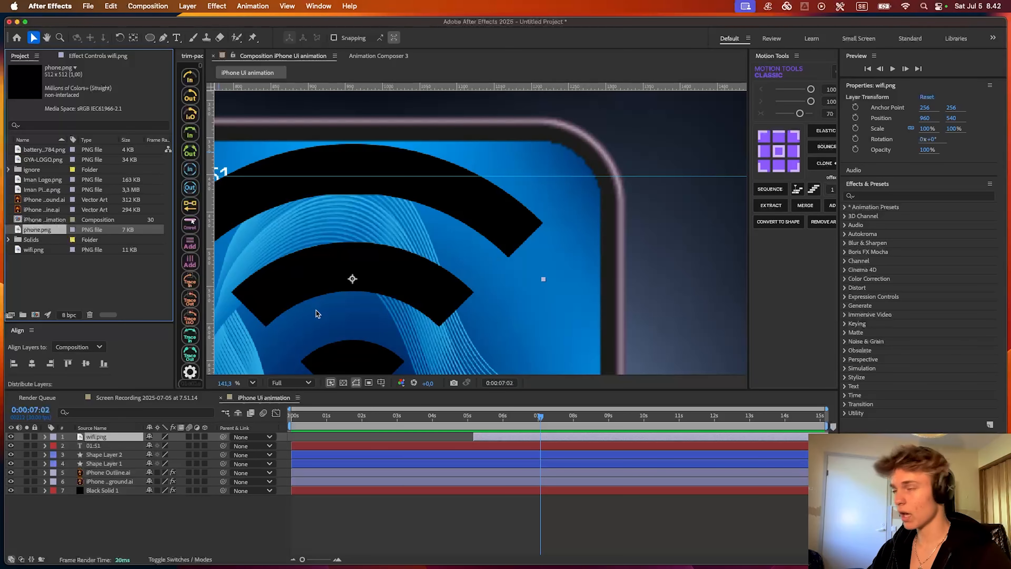
left_click(62, 258)
left_click_drag(32, 230, 25, 230)
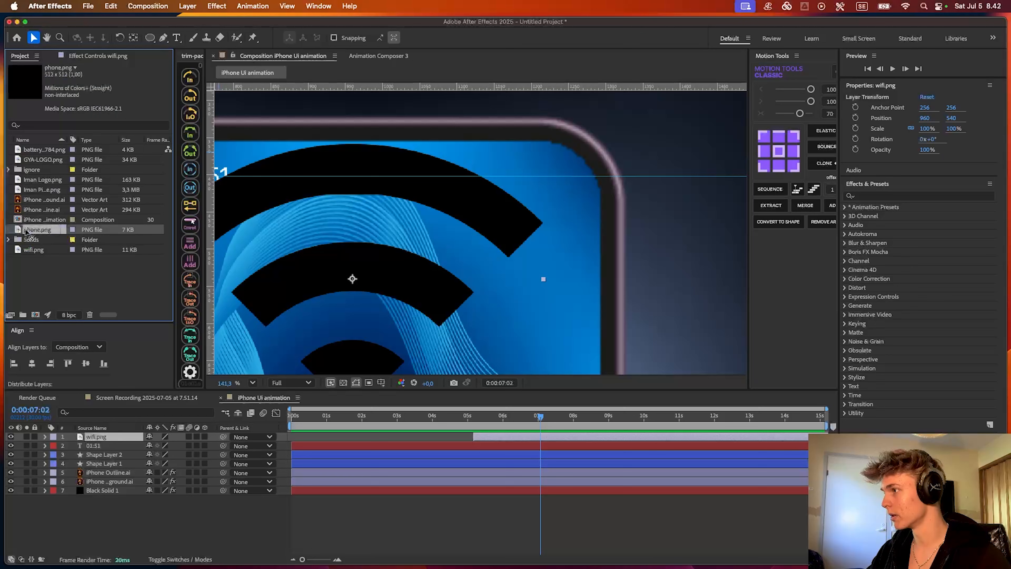
right_click(39, 232)
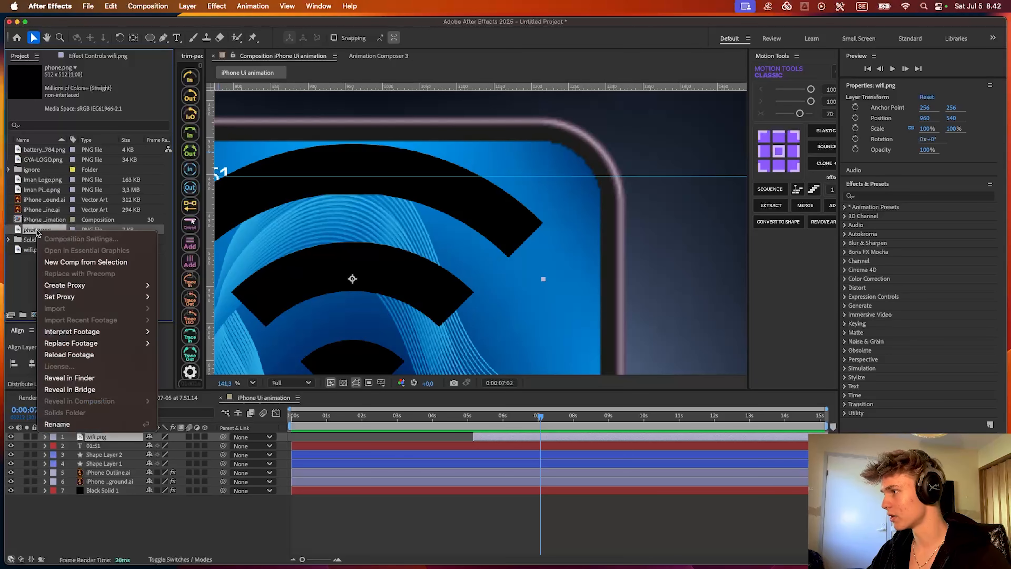
left_click_drag(34, 232, 489, 438)
- Add the battery-status PNG above the phone.png layer, starting at about 0:00:07:02
key("space")
left_click_drag(435, 248, 506, 209)
scroll(485, 260, "down", 8)
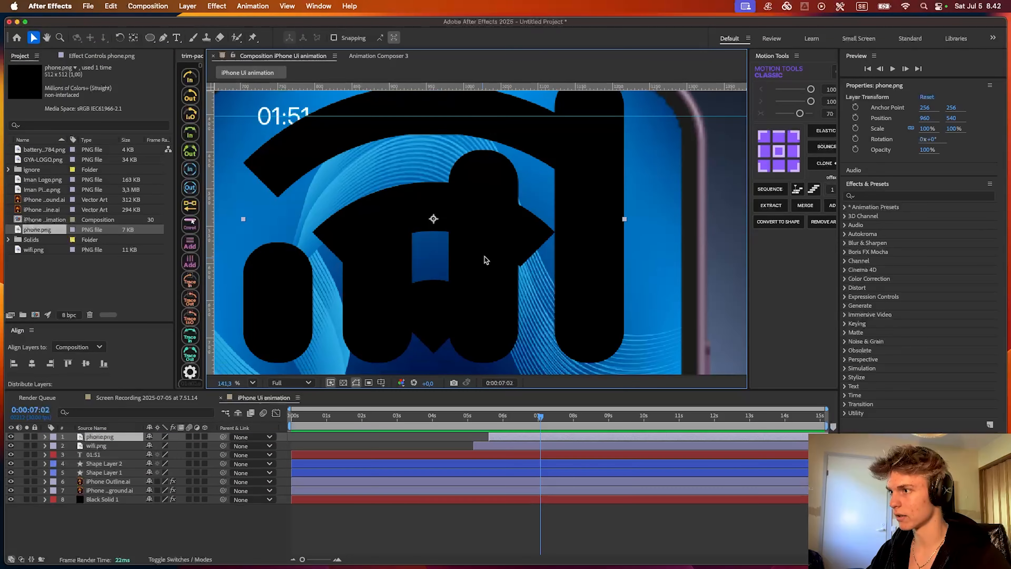
scroll(385, 237, "up", 3)
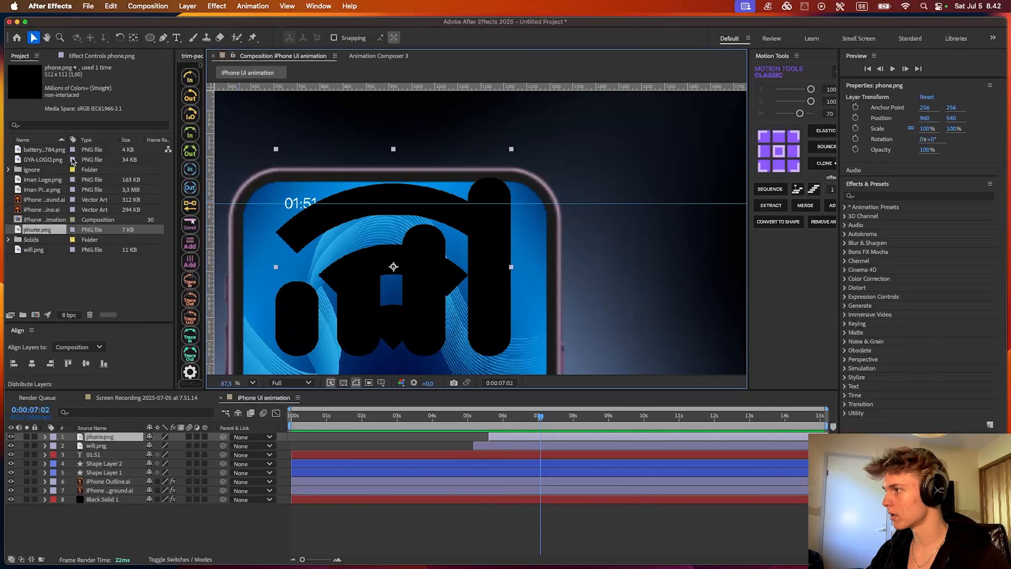
left_click_drag(40, 149, 540, 432)
key("space")
left_click_drag(448, 258, 523, 242)
- Apply the Tint effect to the wifi.png layer and swap its colors so black maps to white
left_click_drag(541, 416, 489, 417)
left_click(487, 455)
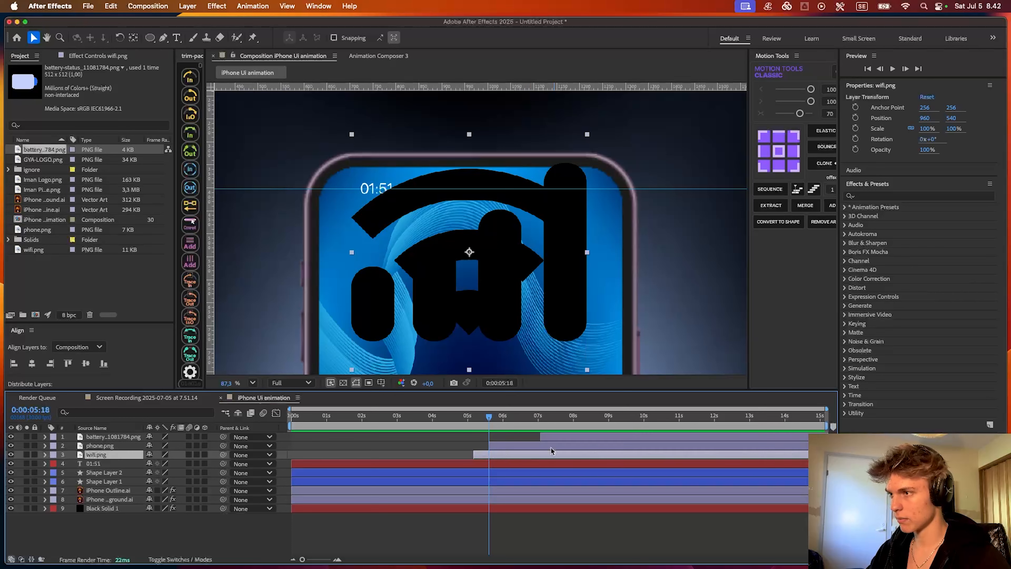
key("ctrl+space")
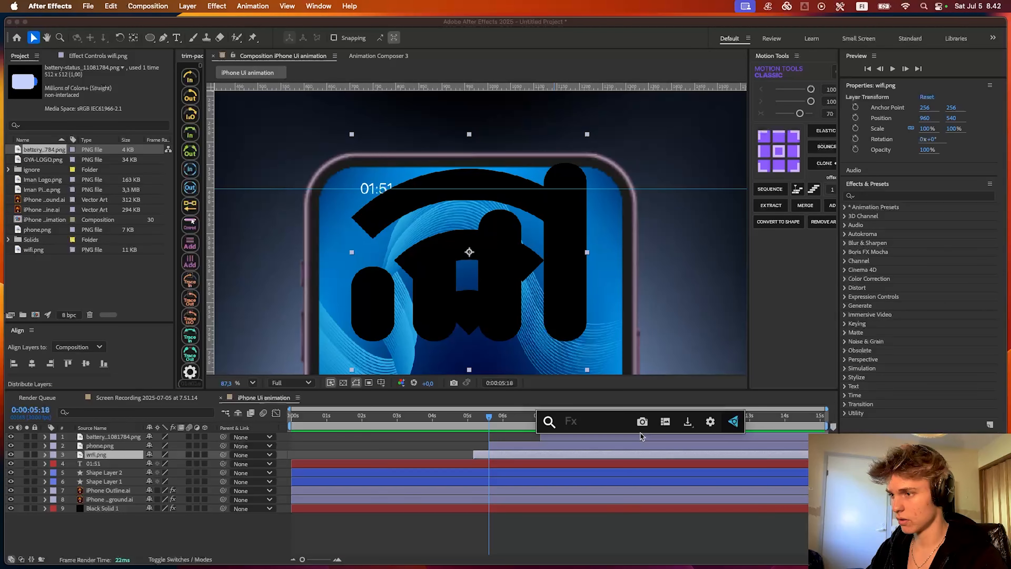
type("tint")
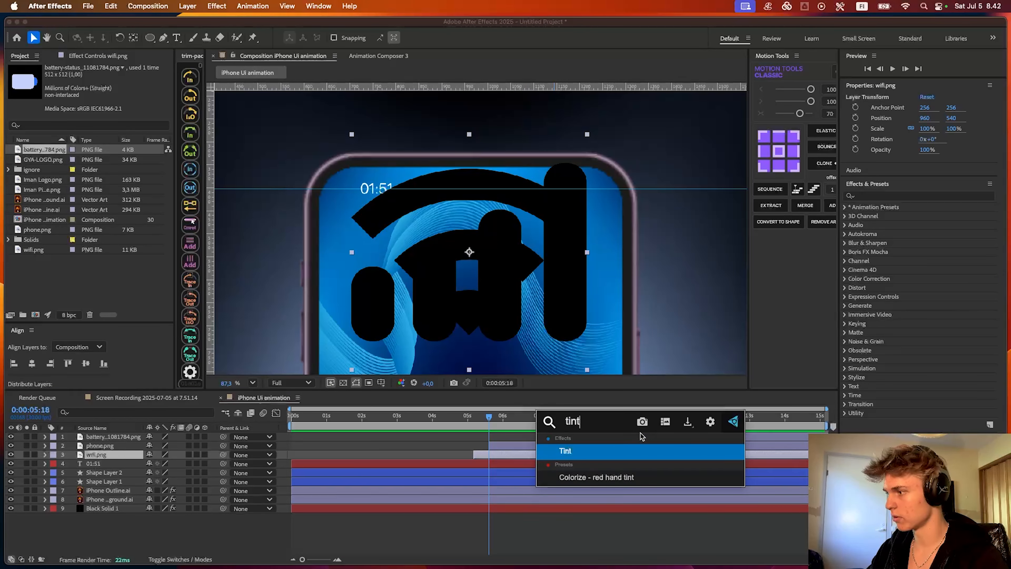
key("Return")
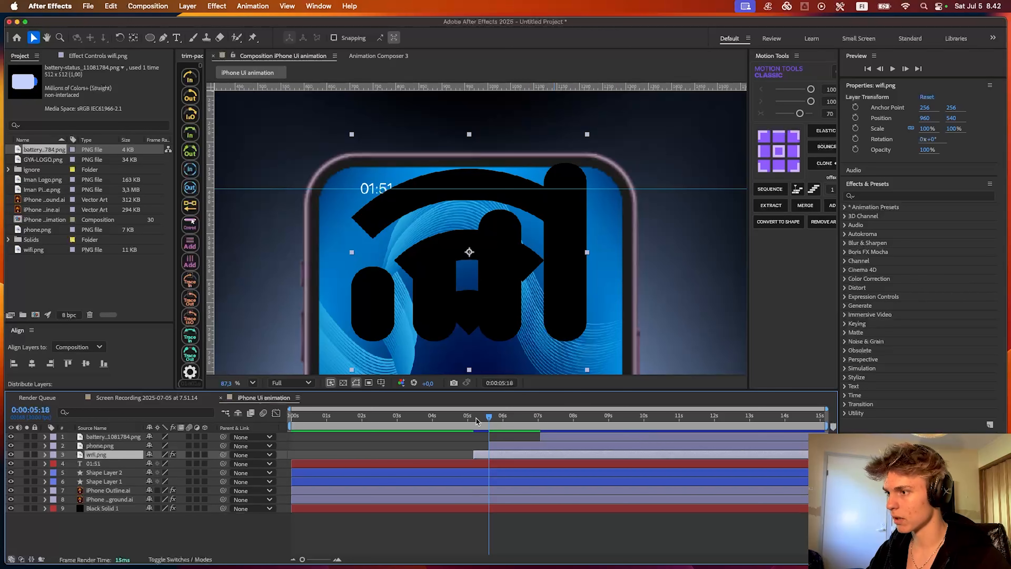
mouse_move(476, 419)
left_mouse_down()
mouse_move(492, 418)
mouse_move(483, 422)
left_mouse_up()
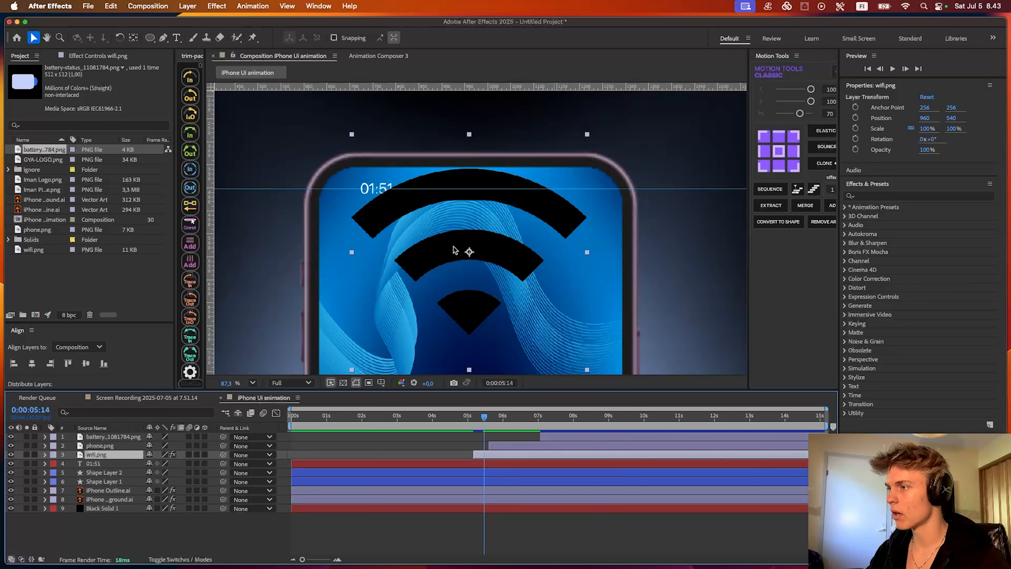
left_click(85, 56)
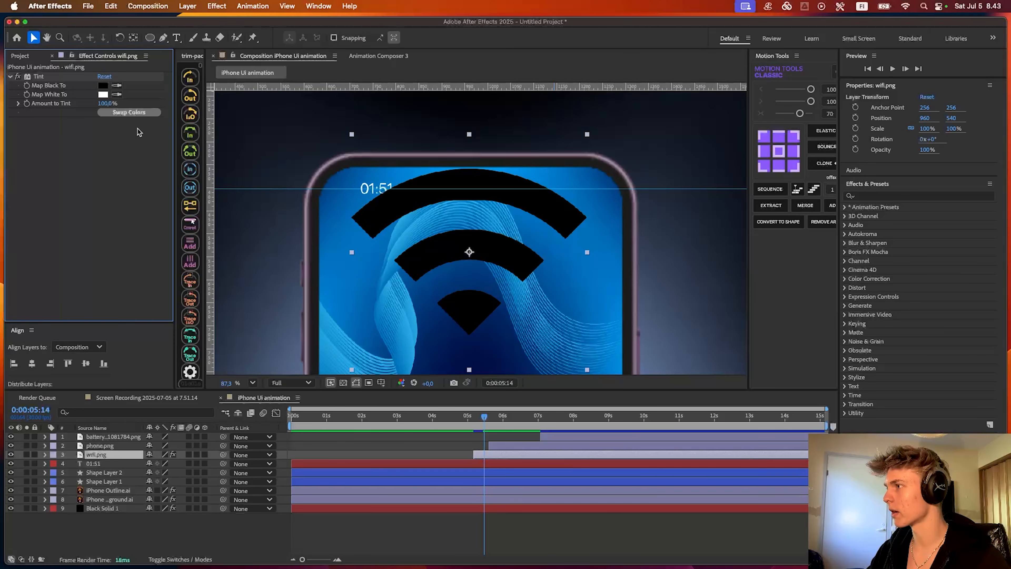
left_click(131, 112)
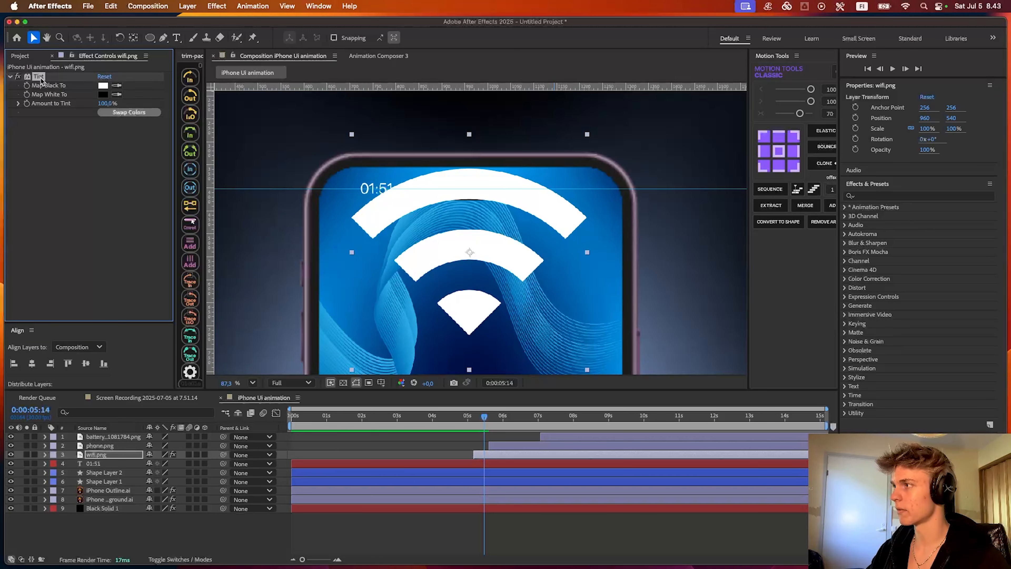
- Paste the wifi layer's Tint effect onto the phone.png and battery-status layers and preview them at about 0:00:07:18
left_click(551, 443)
left_click(558, 432, "shift")
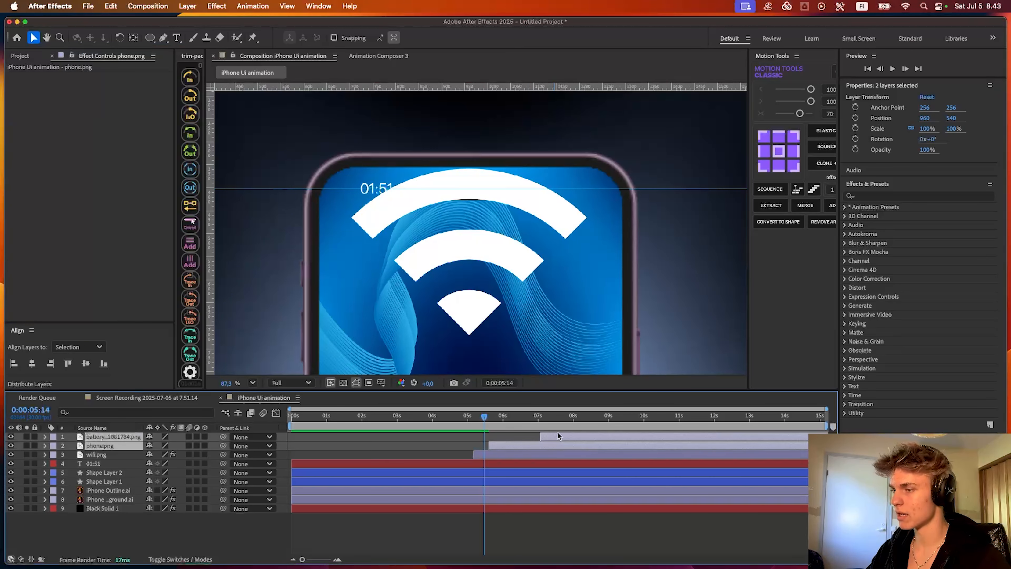
key("super+v")
left_click(482, 416)
left_click_drag(489, 420, 560, 418)
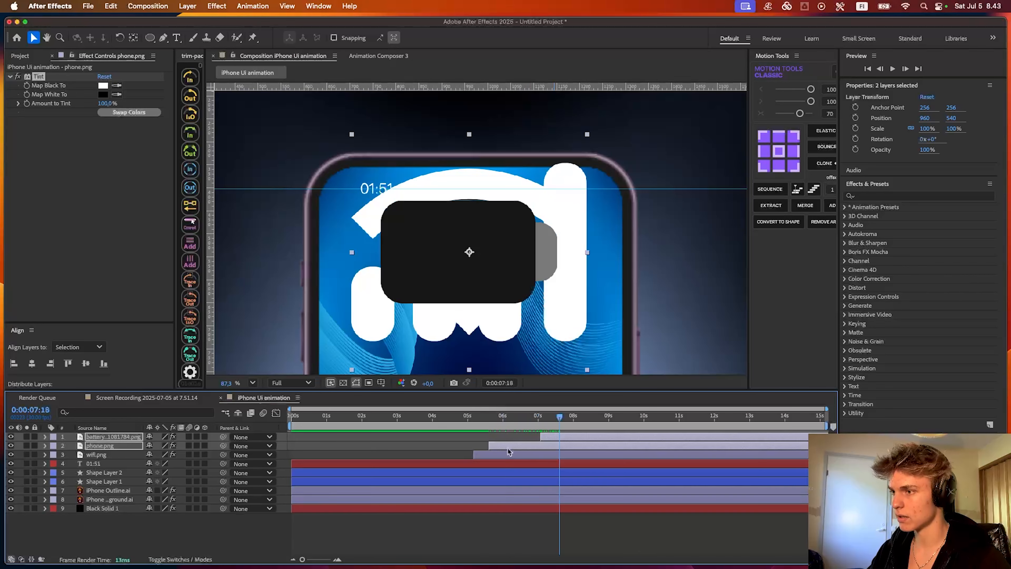
- Move the battery icon beside the phone to about 1450.4, 540 and map both its tint colors to white, with Map Black To set to FFFFFF
left_click(538, 446)
left_click(545, 439)
key("super+shift+a")
left_click(577, 435)
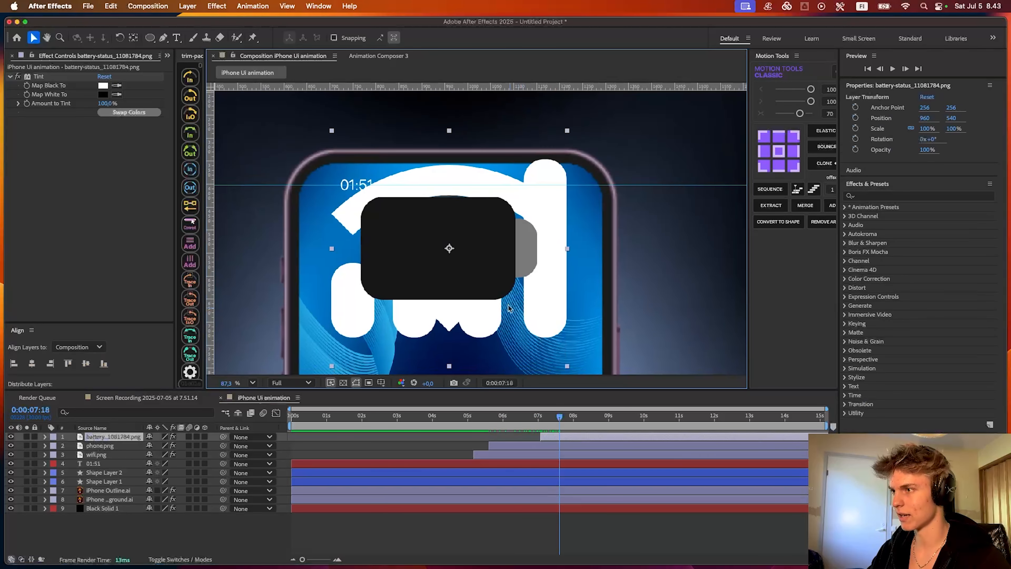
mouse_move(478, 281)
left_mouse_down()
mouse_move(705, 282)
mouse_move(474, 275)
left_mouse_up()
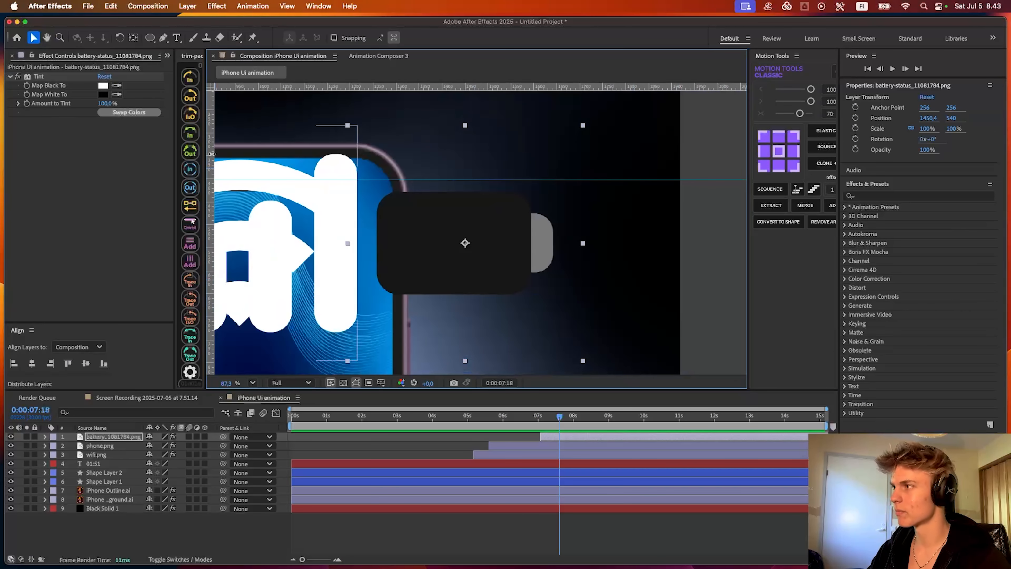
left_click(112, 114)
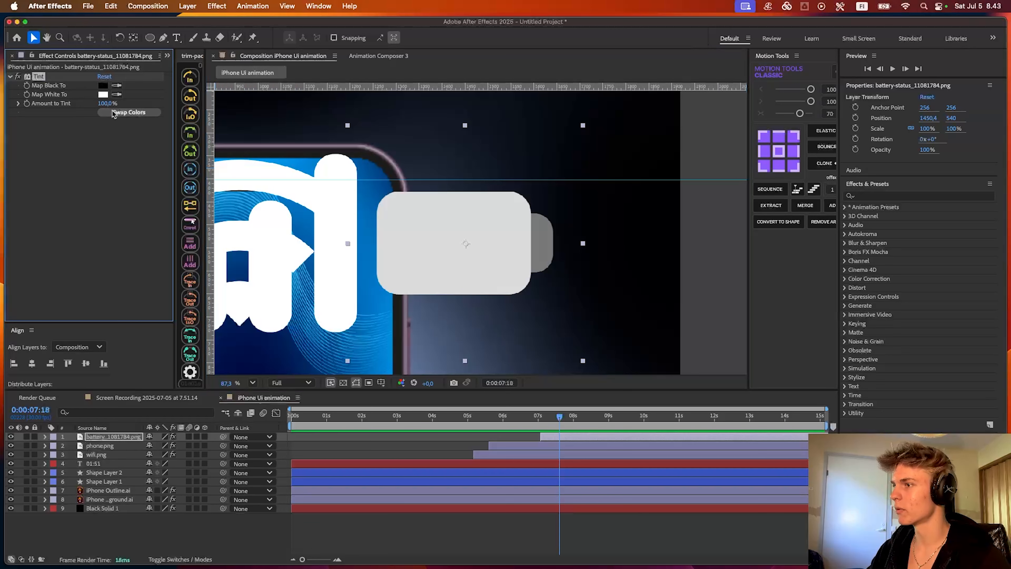
left_click(103, 85)
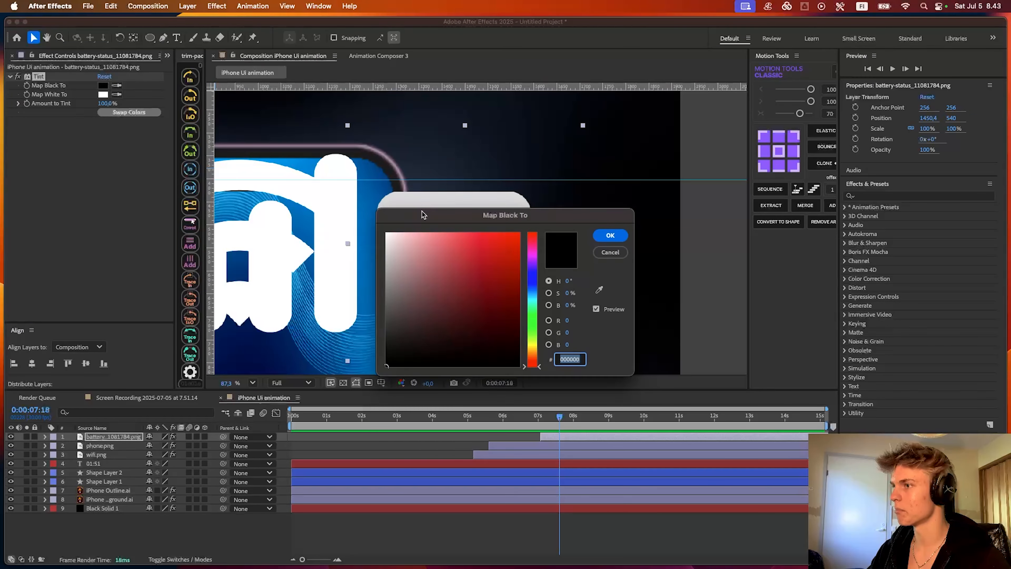
left_click_drag(422, 214, 443, 312)
mouse_move(420, 390)
left_mouse_down()
mouse_move(320, 318)
mouse_move(313, 294)
left_mouse_up()
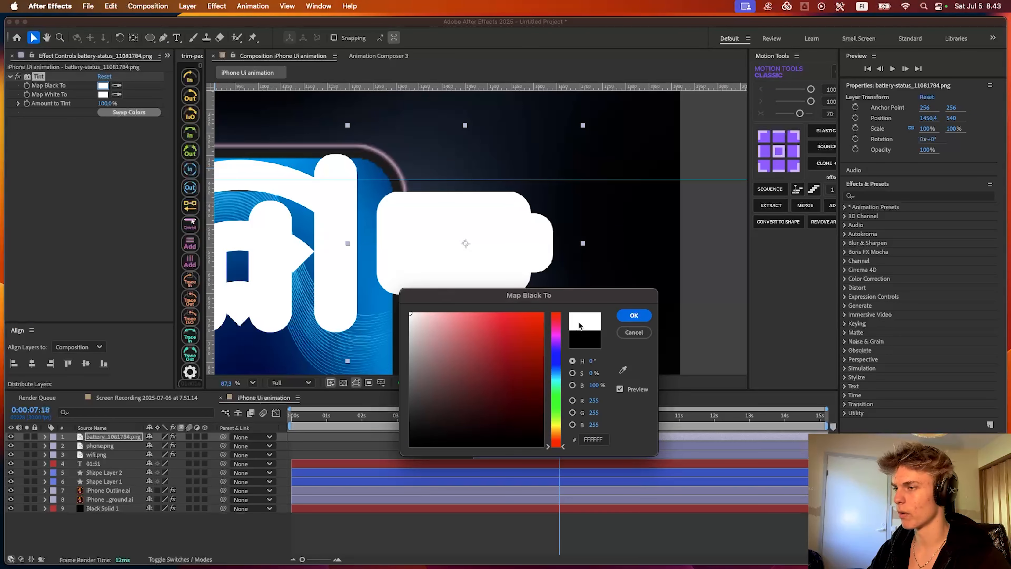
left_click(633, 314)
- Move the battery icon back over the phone and align the horizontal centers of the battery, phone.png and wifi.png layers
scroll(533, 257, "down", 3)
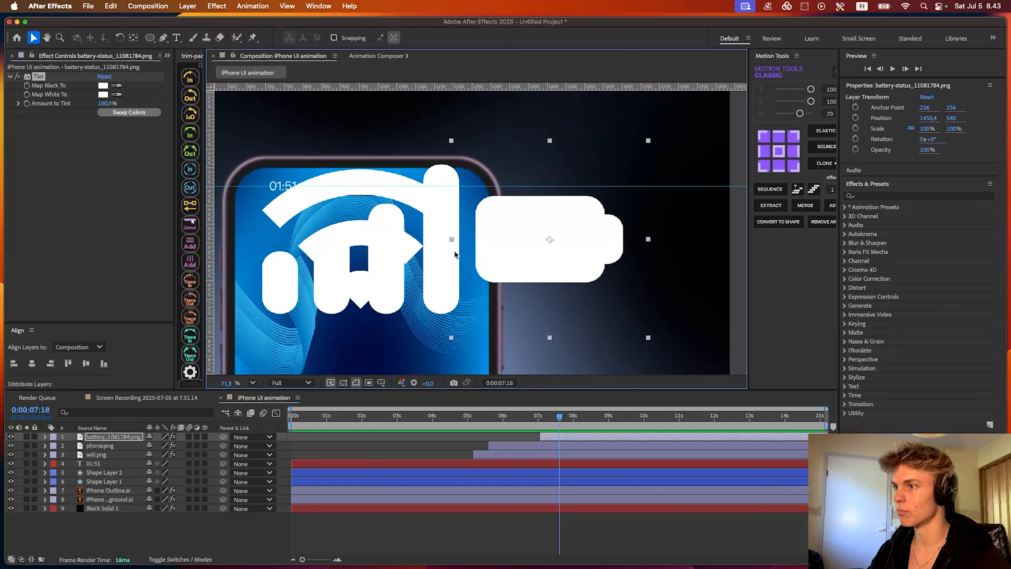
left_click_drag(435, 363, 491, 368)
left_click_drag(577, 255, 472, 282)
left_click(558, 454, "shift")
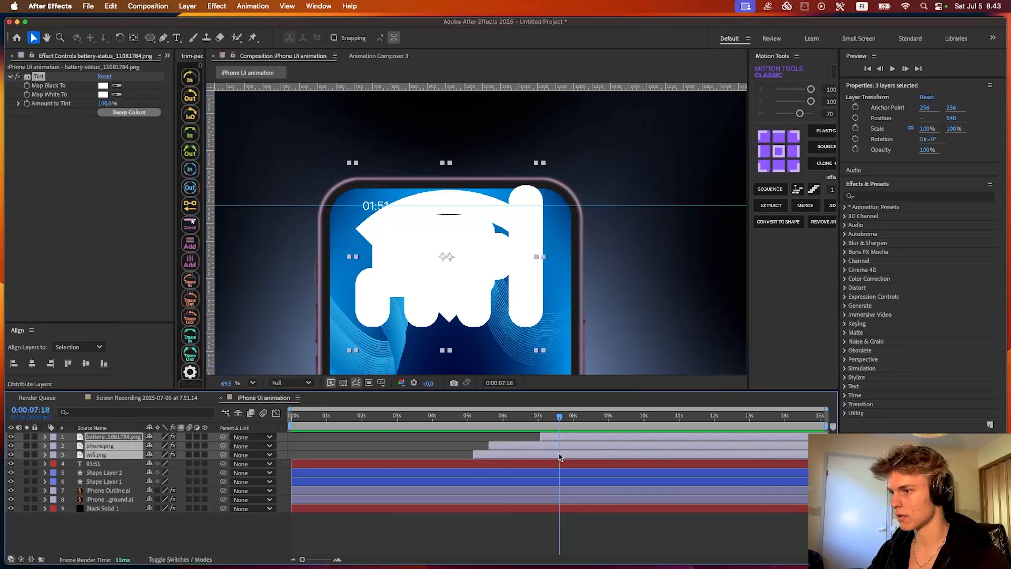
scroll(446, 275, "down", 10)
left_click(32, 363)
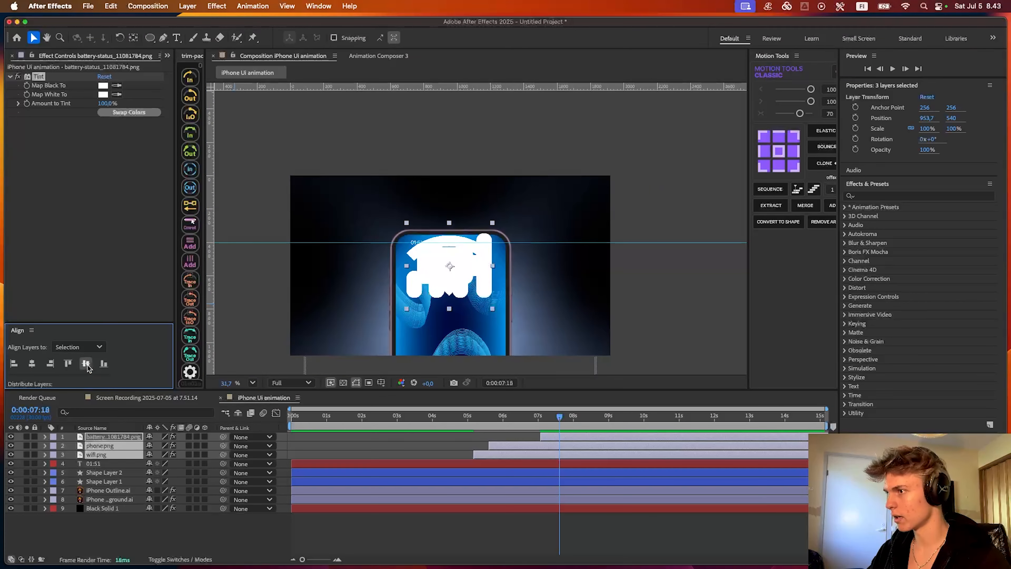
scroll(367, 307, "up", 5)
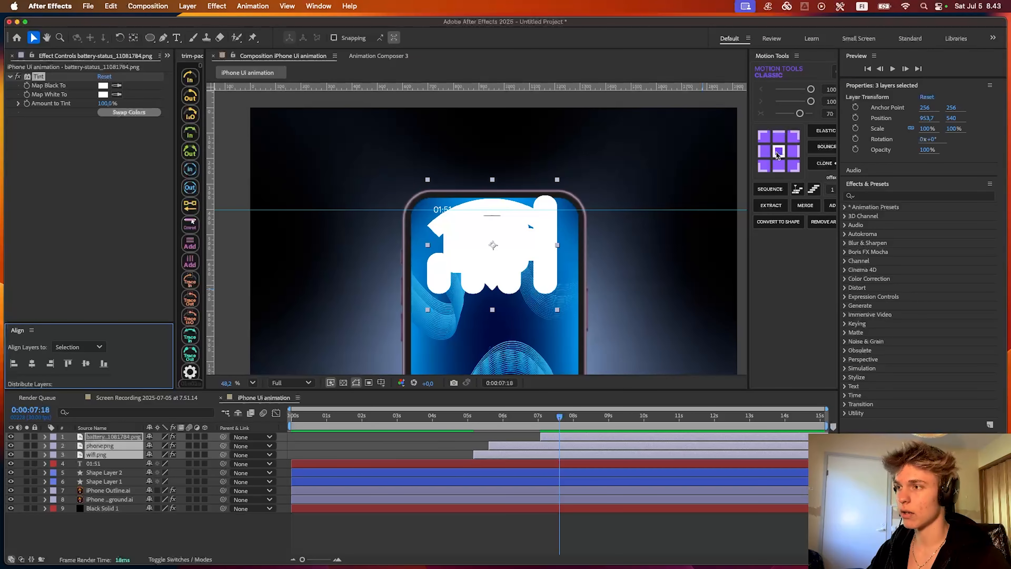
- Center the anchor points of the battery, phone.png and wifi.png layers and scale all three to 11%
left_click(779, 153)
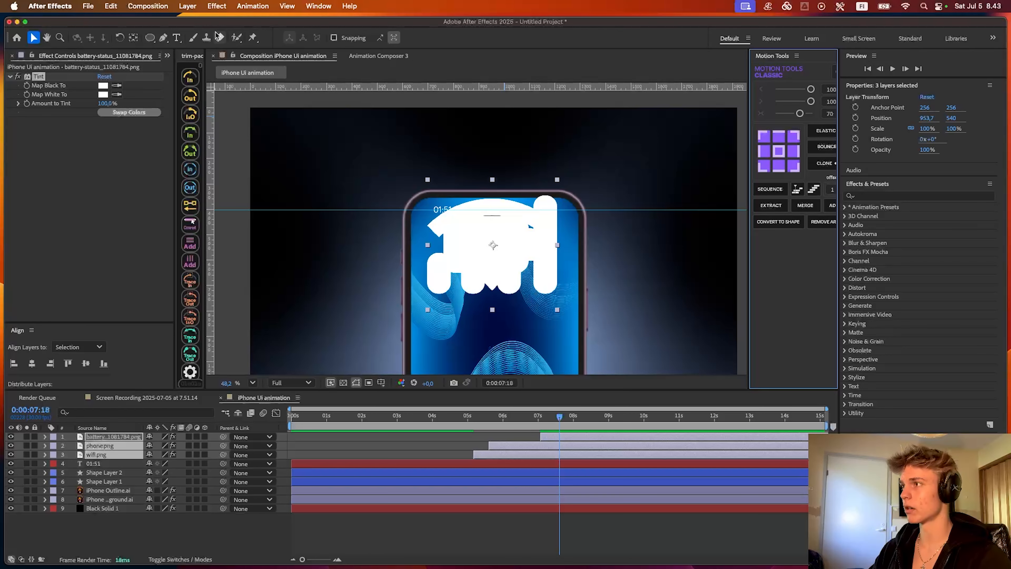
left_click(134, 38)
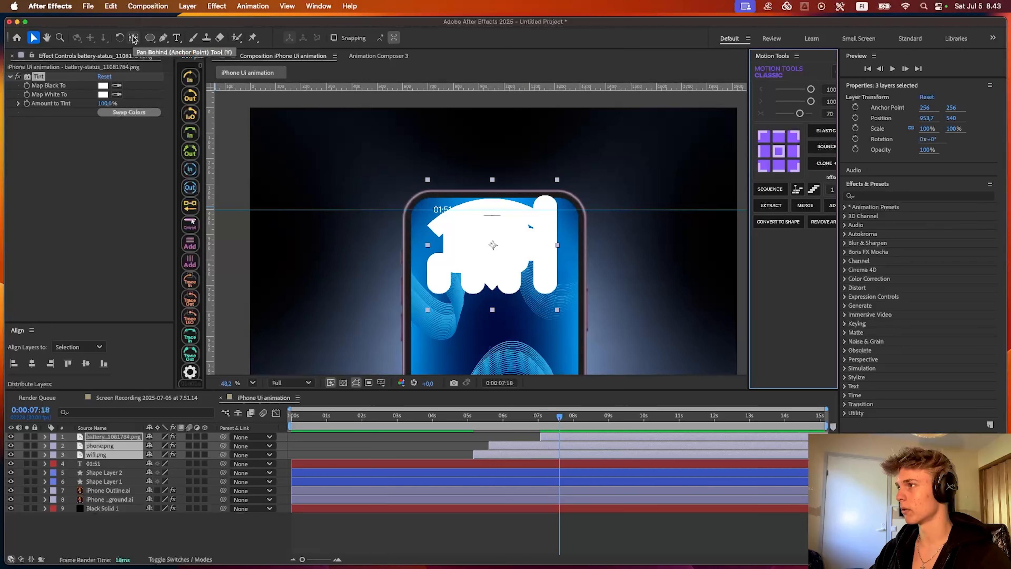
left_click(458, 443)
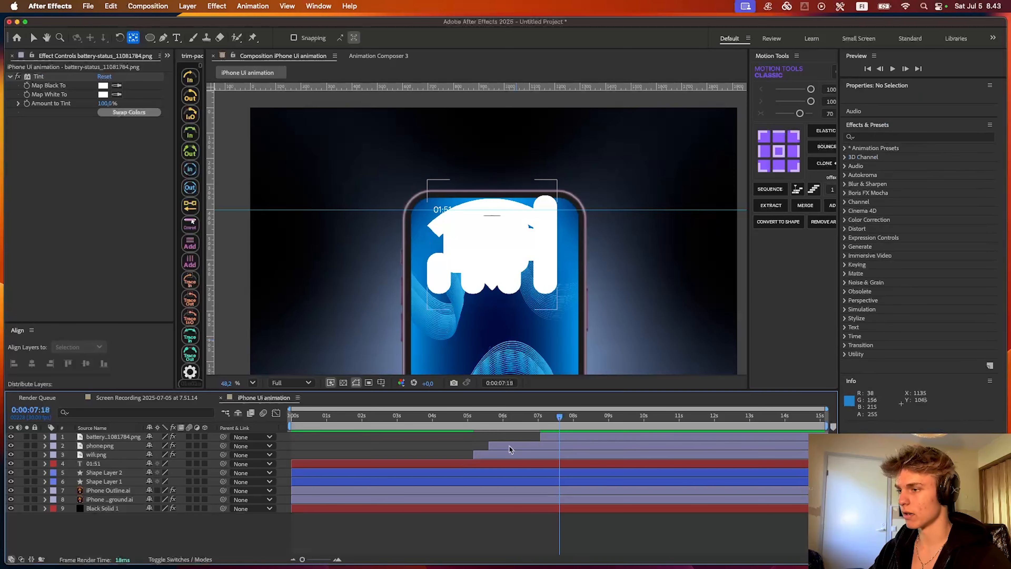
left_click(564, 438)
left_click(546, 456, "shift")
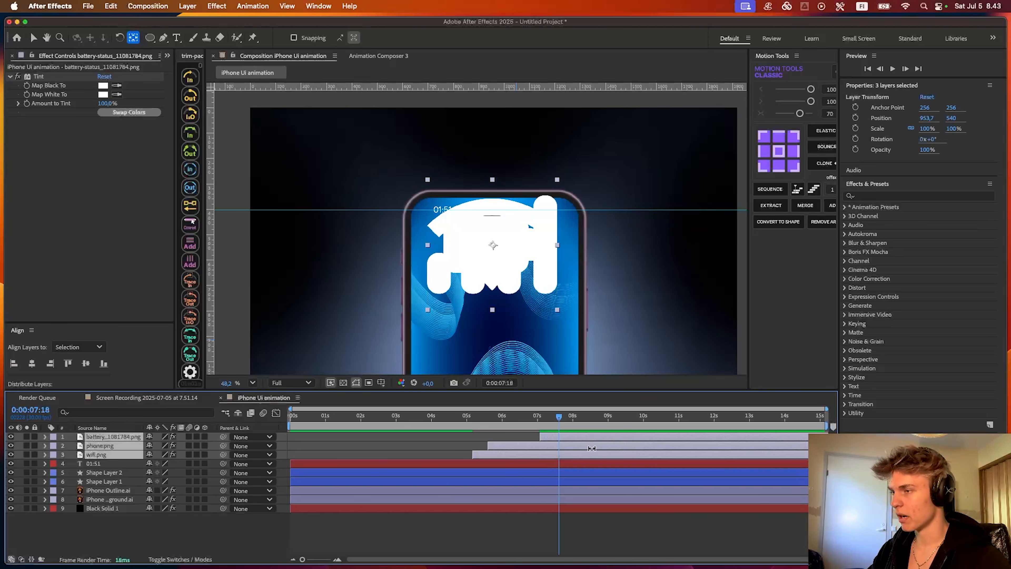
key("s")
left_click_drag(160, 458, 112, 441)
scroll(521, 276, "up", 8)
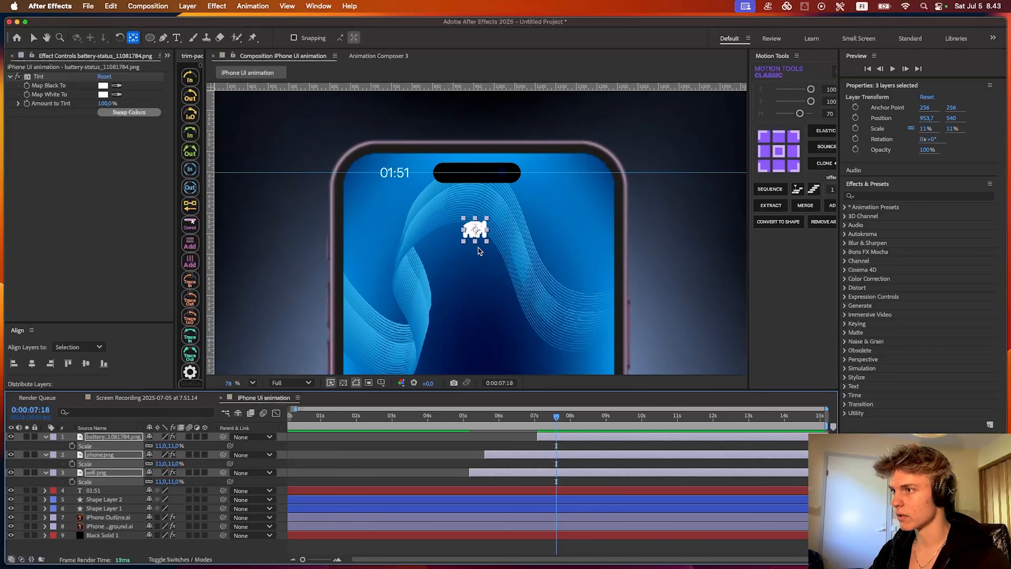
- Move the three stacked icons up onto the guide at about 956.4, 402 and scale them to 7.9%
left_click_drag(478, 215, 479, 274)
key("v")
left_click_drag(479, 274, 480, 174)
scroll(480, 175, "up", 3)
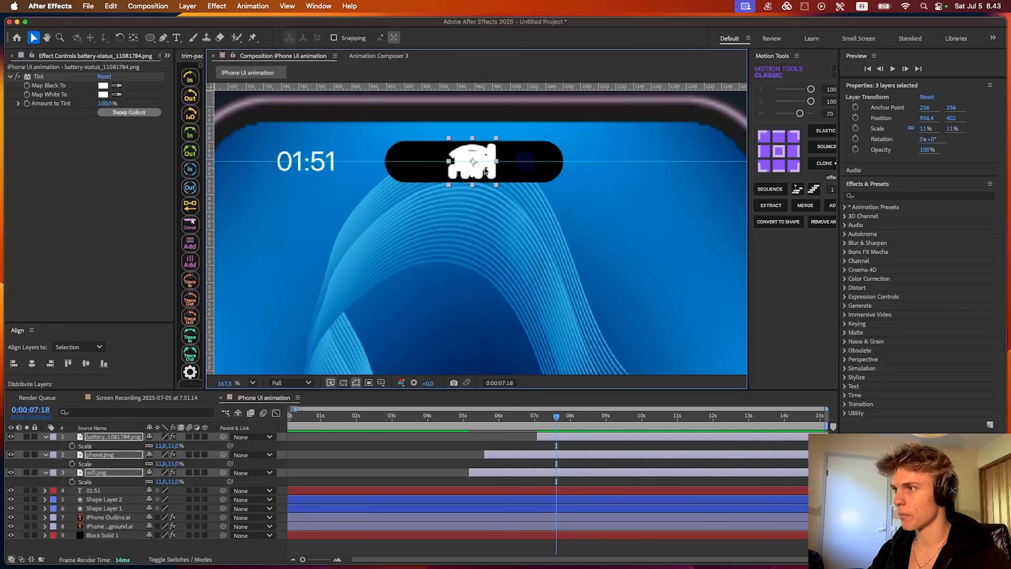
left_click_drag(164, 445, 147, 445)
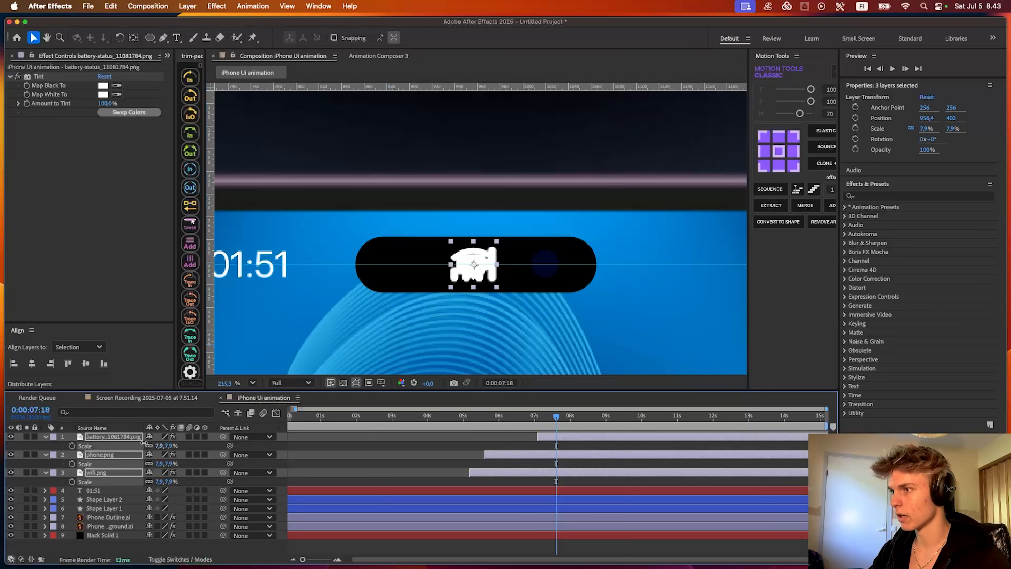
- Shift the three stacked icons along the guide to the right of the camera pill, at about 1186.6, 402
left_click_drag(499, 327, 451, 331)
left_click_drag(433, 271, 509, 275)
scroll(484, 282, "up", 2)
left_click(503, 308)
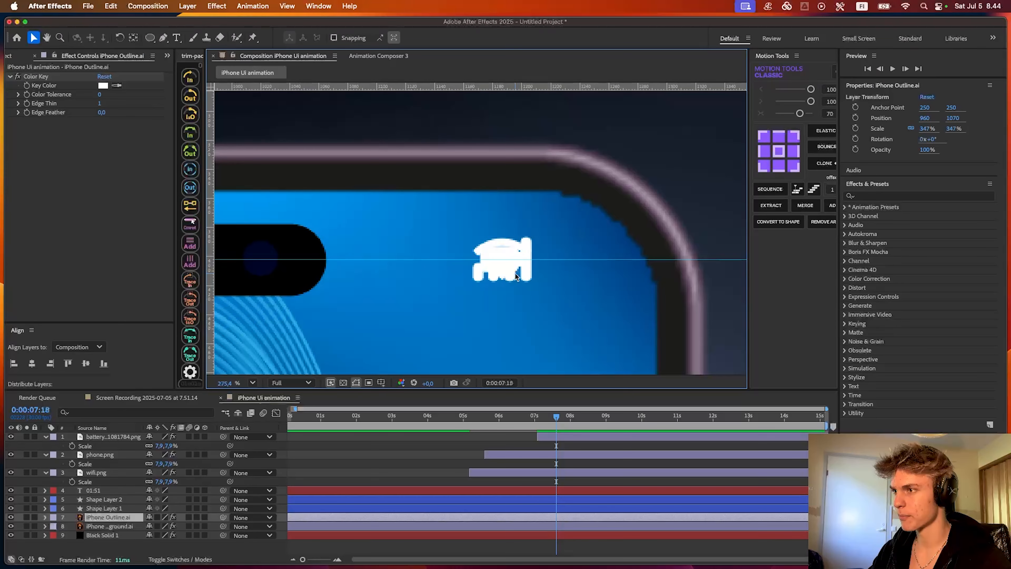
- Rename the phone.png layer to signal
left_click(524, 472)
left_click(546, 455)
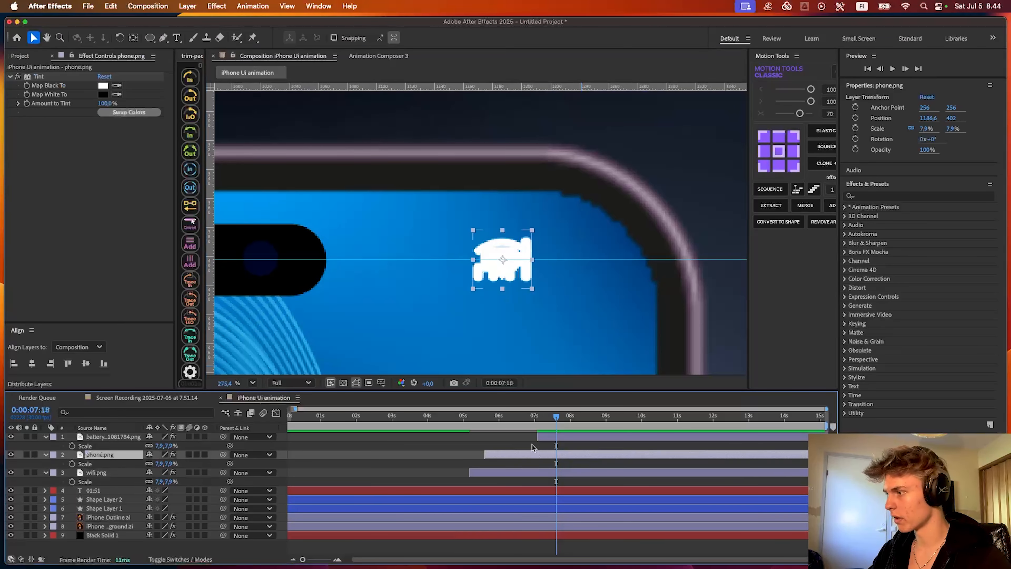
left_click(518, 261)
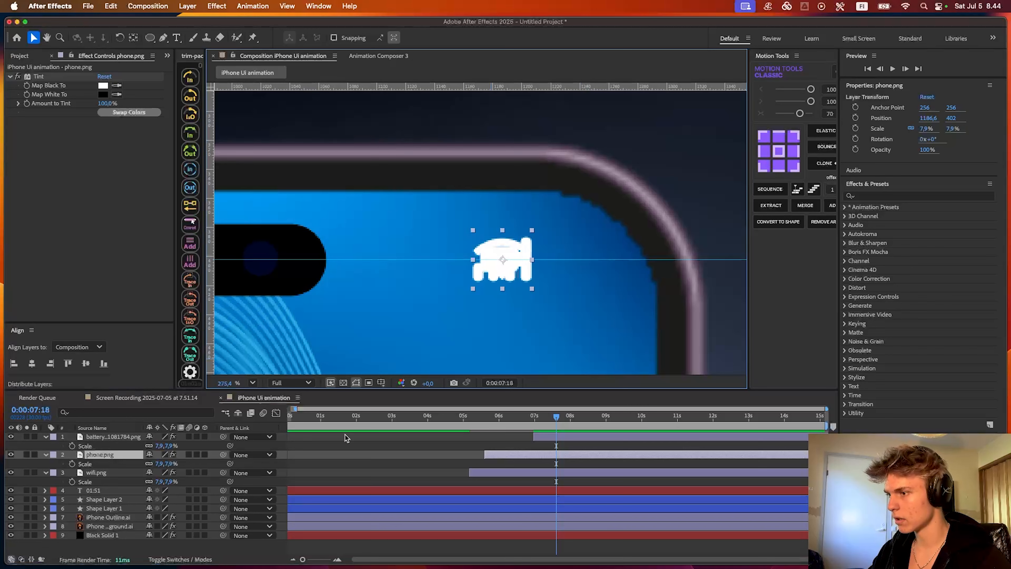
left_click(116, 456)
key("Return")
type("sign")
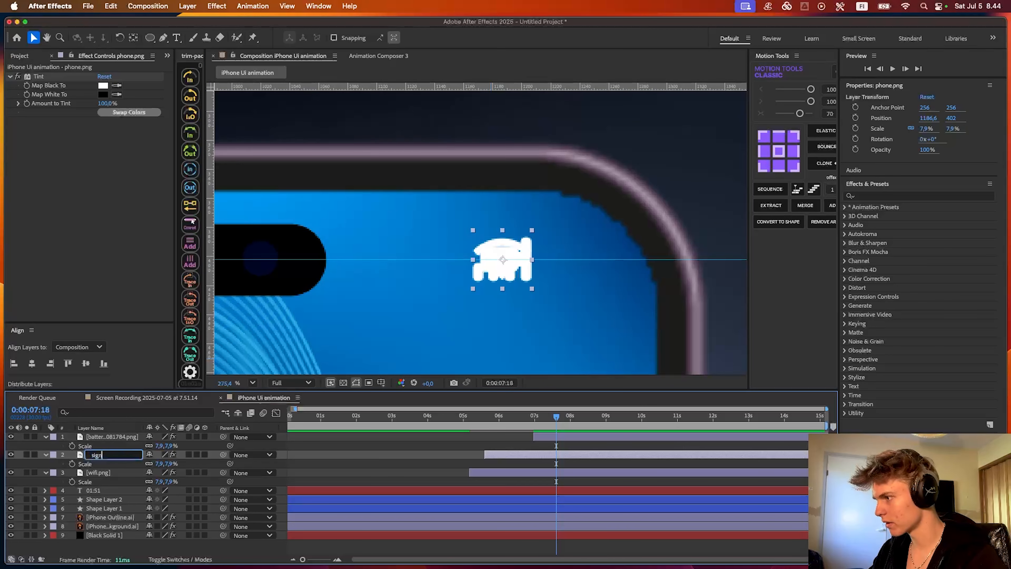
type("al")
key("Return")
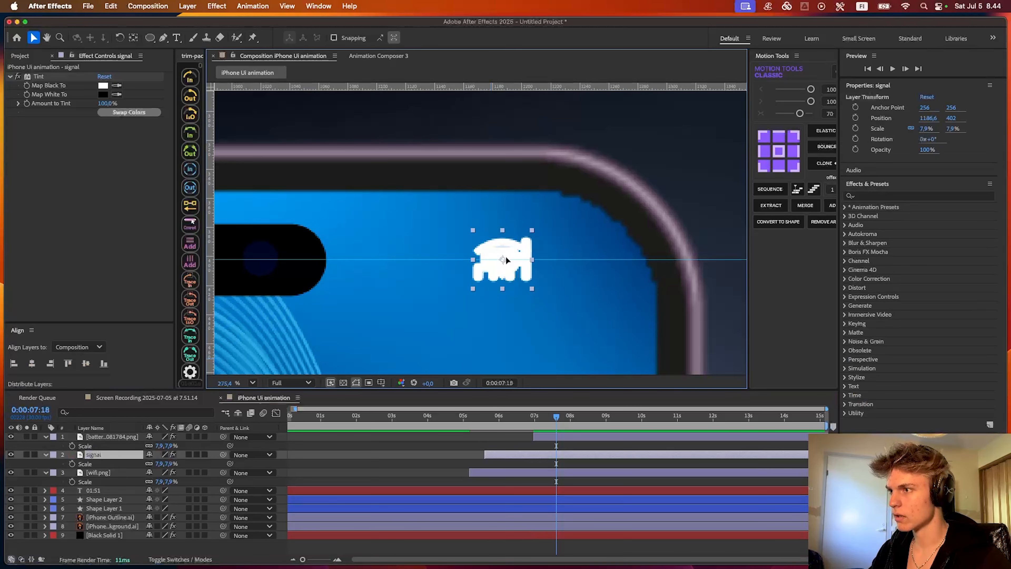
- Spread the icons along the guide in signal, wifi, battery order, with wifi at about 1177.1 and battery at about 1248 horizontally
left_click_drag(505, 256, 599, 251)
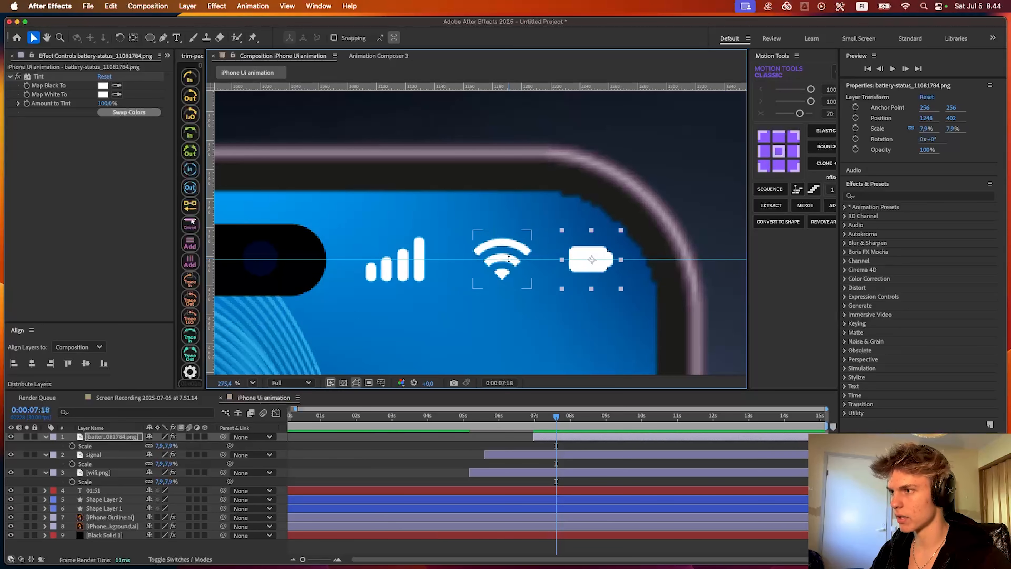
left_click(514, 246)
left_click_drag(513, 245, 550, 242)
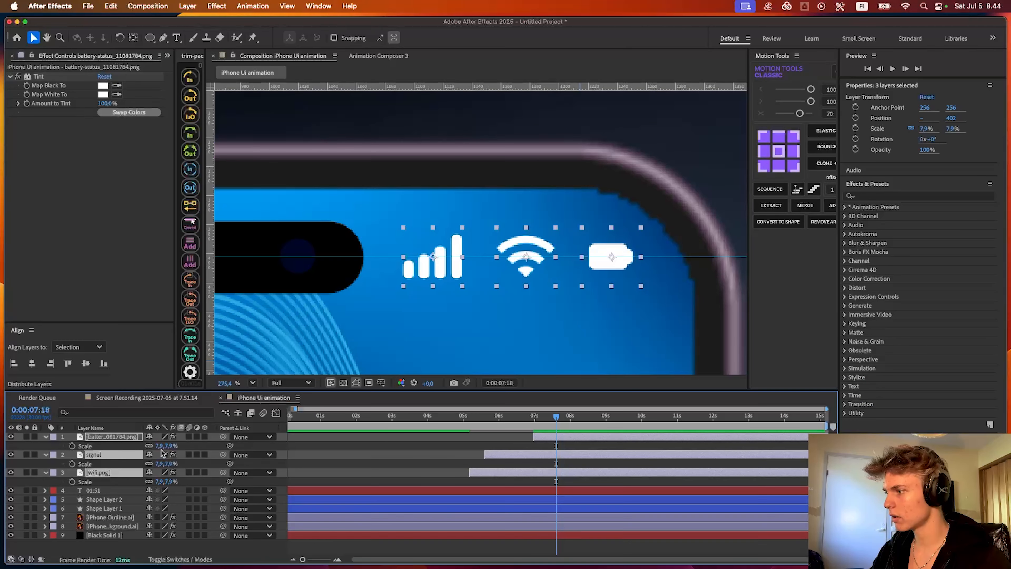
- Scale the signal, wifi and battery icons to 8.3% and distribute them evenly in the horizontal direction, with the battery at about 1236
mouse_move(160, 446)
left_mouse_down()
mouse_move(177, 446)
mouse_move(160, 446)
left_mouse_up()
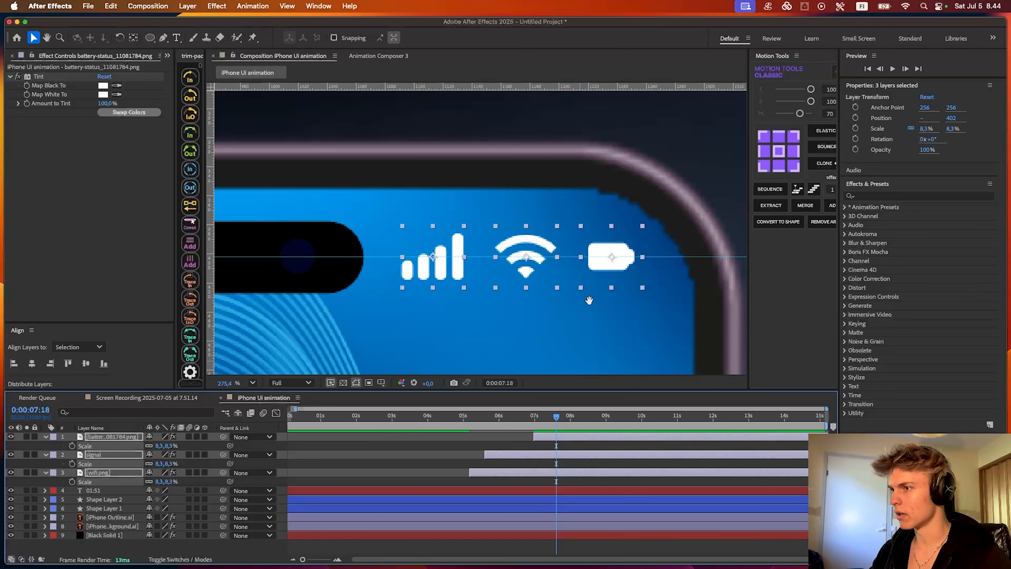
left_click_drag(589, 299, 558, 286)
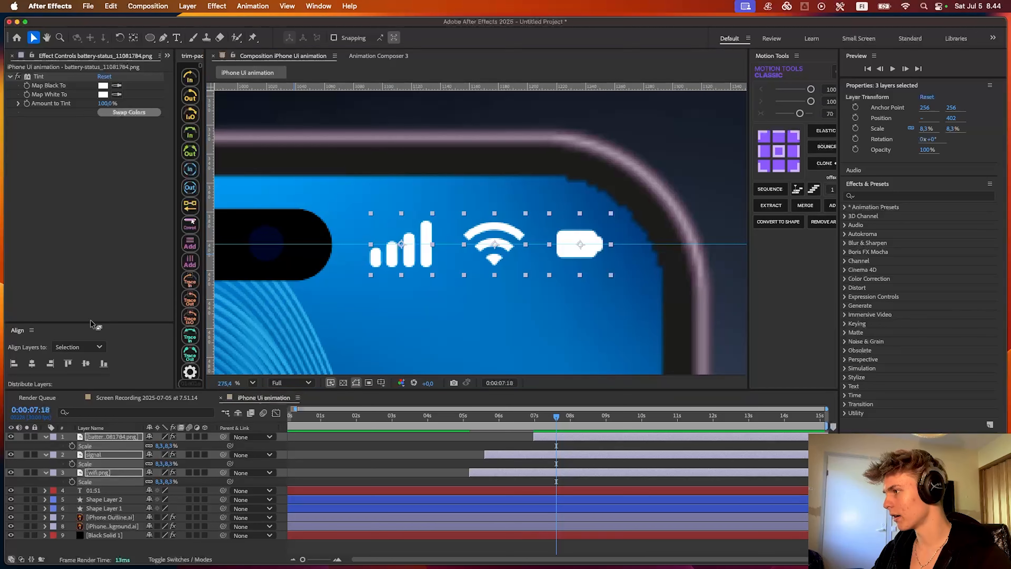
left_click_drag(91, 322, 92, 308)
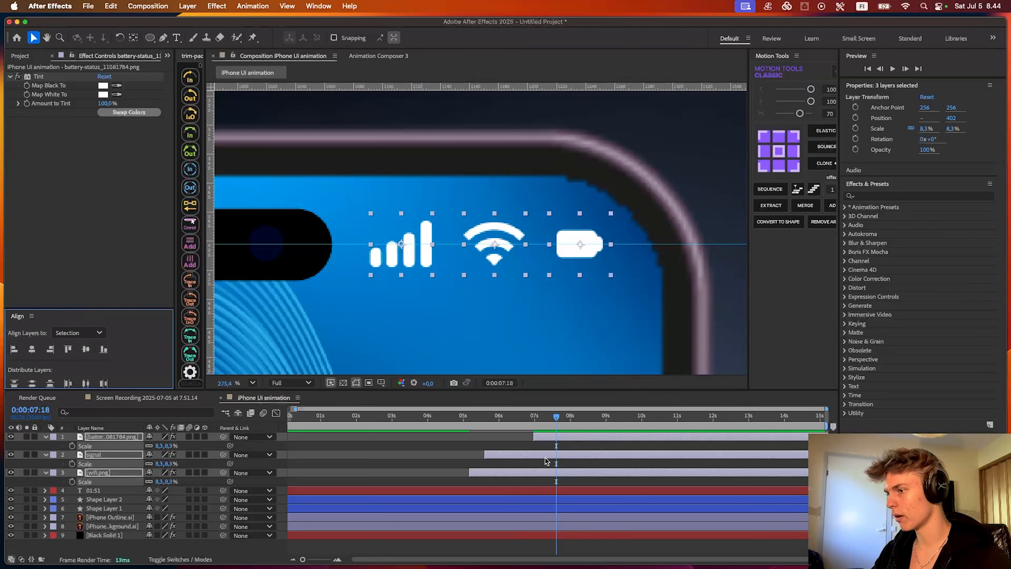
left_click(86, 383)
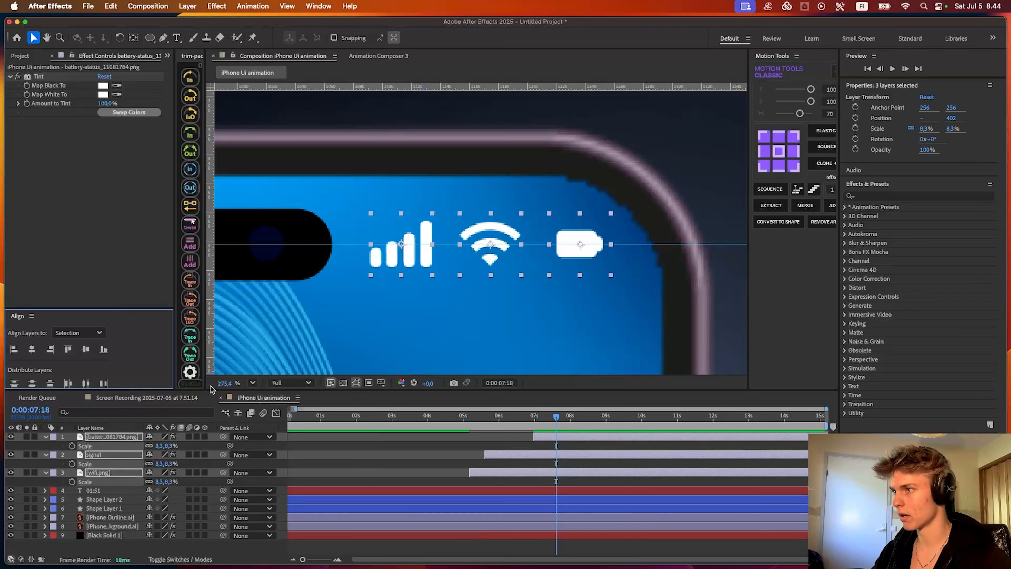
- Collapse the scale properties of the battery, signal and wifi layers and extend the layers to the start of the timeline
left_click(444, 443)
scroll(463, 271, "down", 6)
left_click(542, 437)
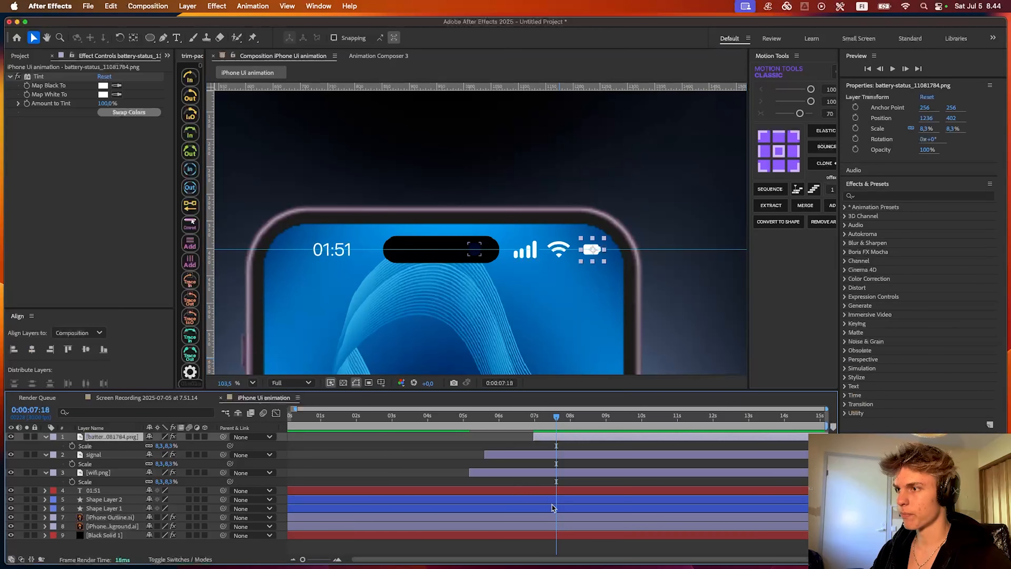
left_click(520, 468, "shift")
key("s")
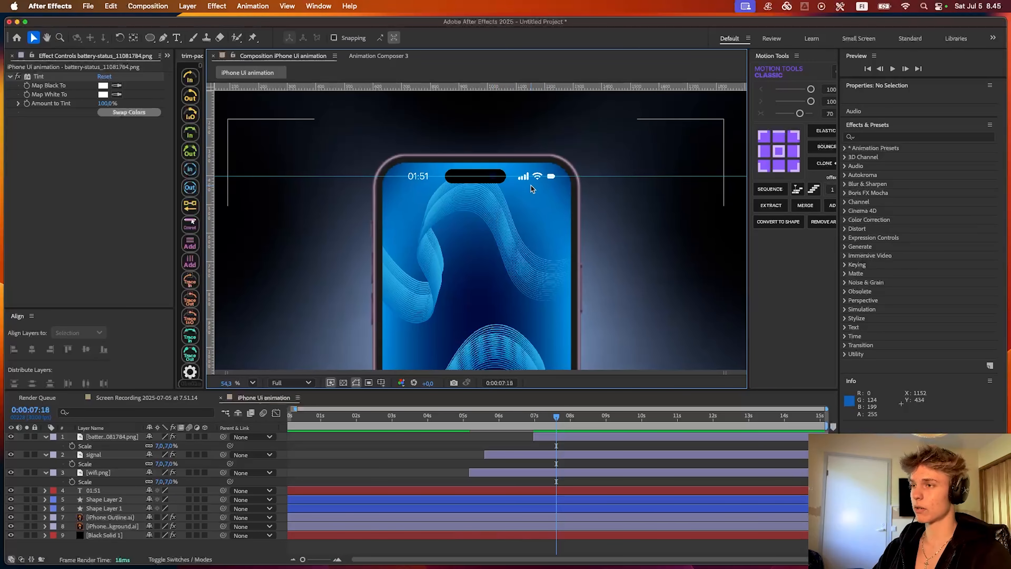
scroll(532, 182, "up", 4)
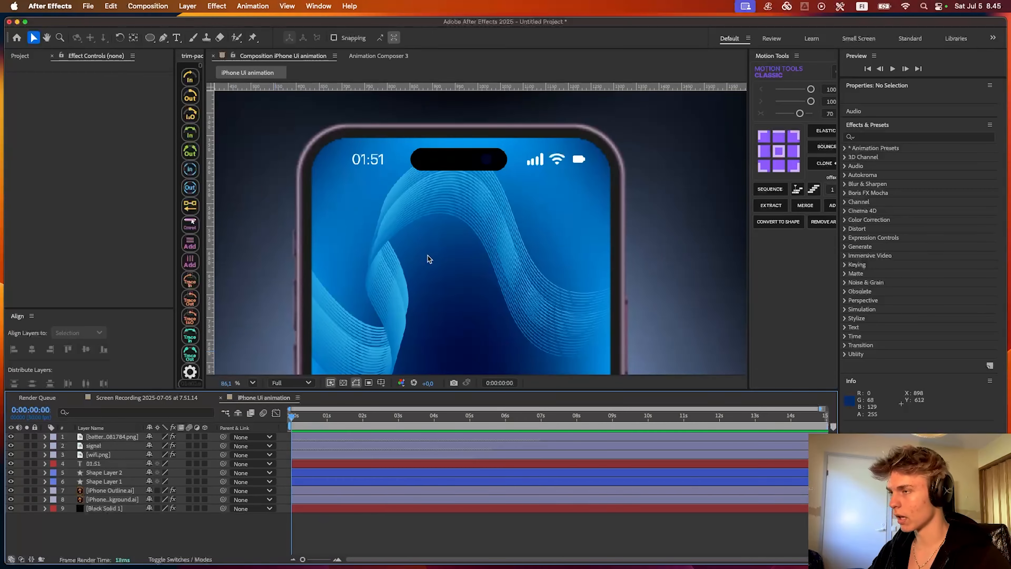
- Activate the rounded rectangle tool and show both the proportional grid and the regular grid over the composition
scroll(439, 196, "down", 3)
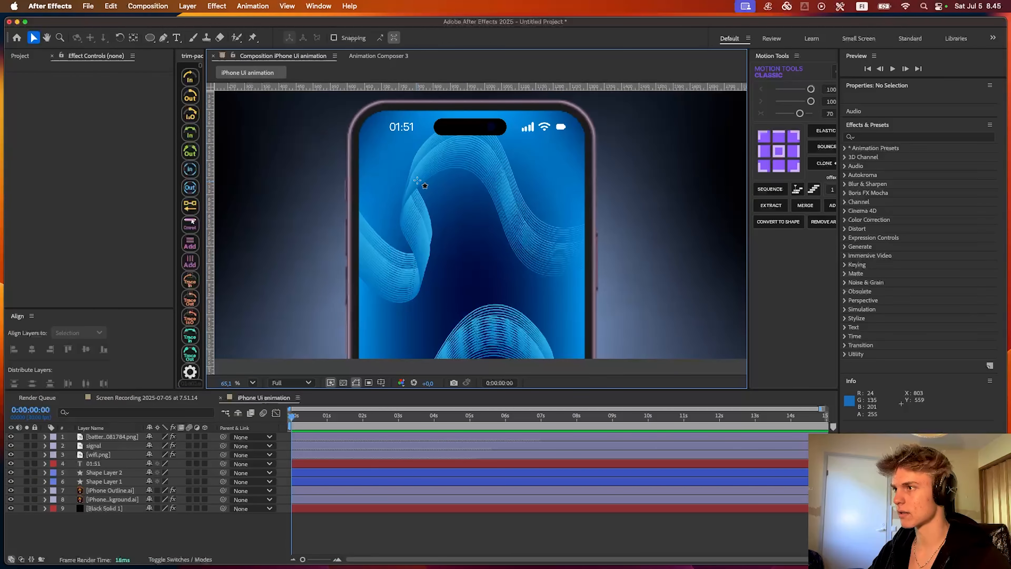
key("q")
left_click_drag(437, 201, 448, 263)
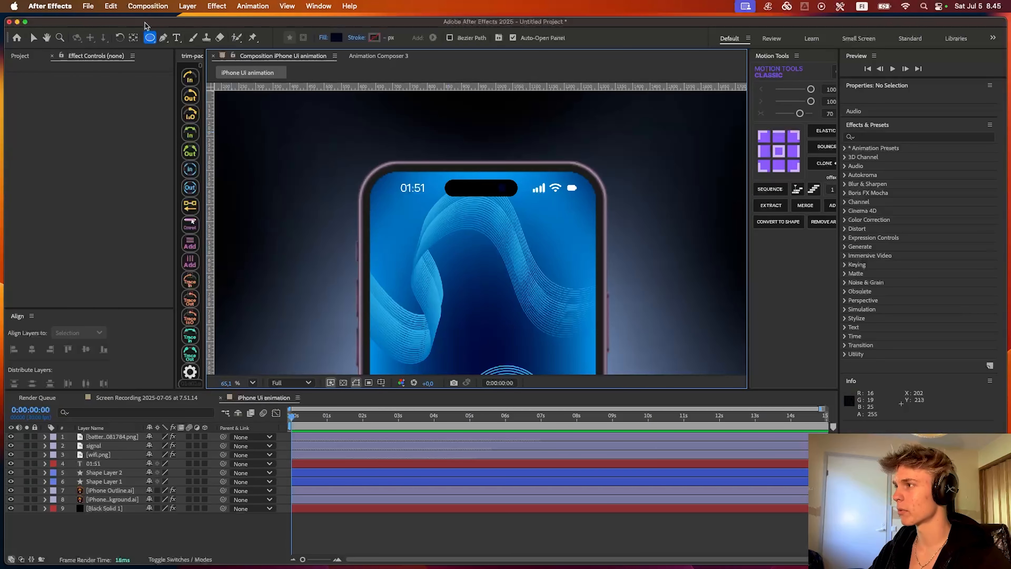
left_click_drag(149, 42, 154, 39)
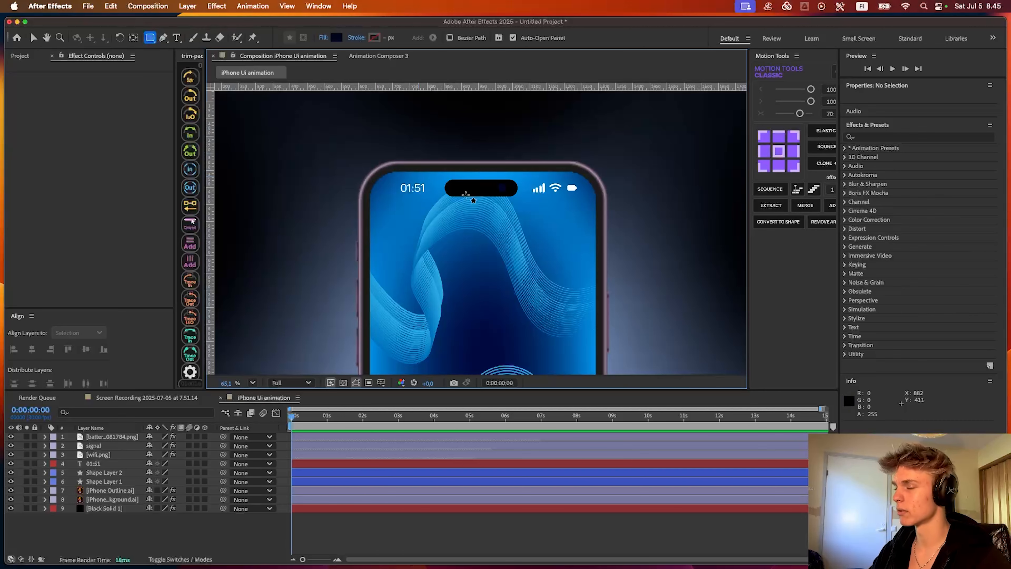
scroll(438, 215, "up", 3)
left_click(381, 383)
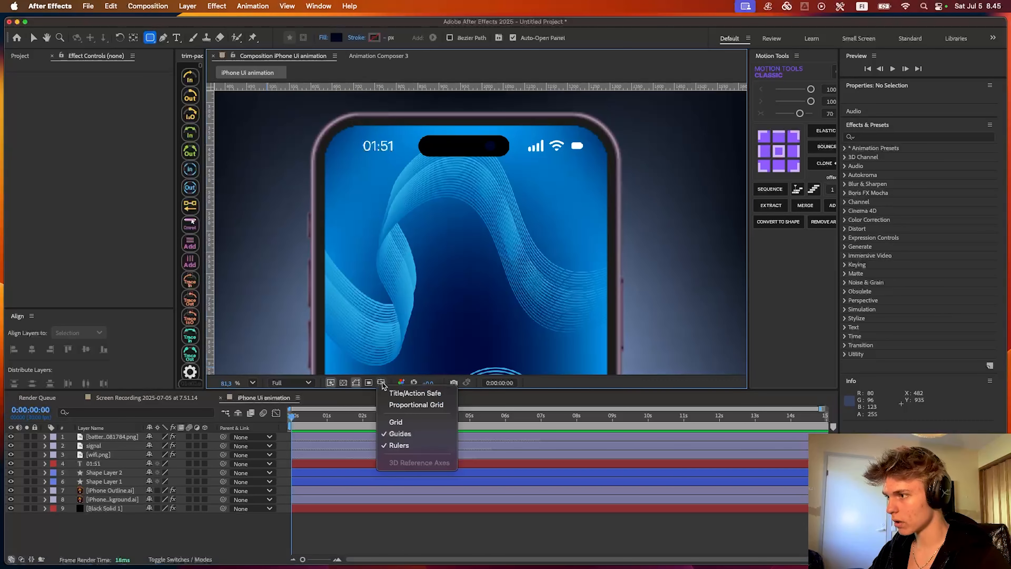
left_click(398, 405)
left_click(382, 383)
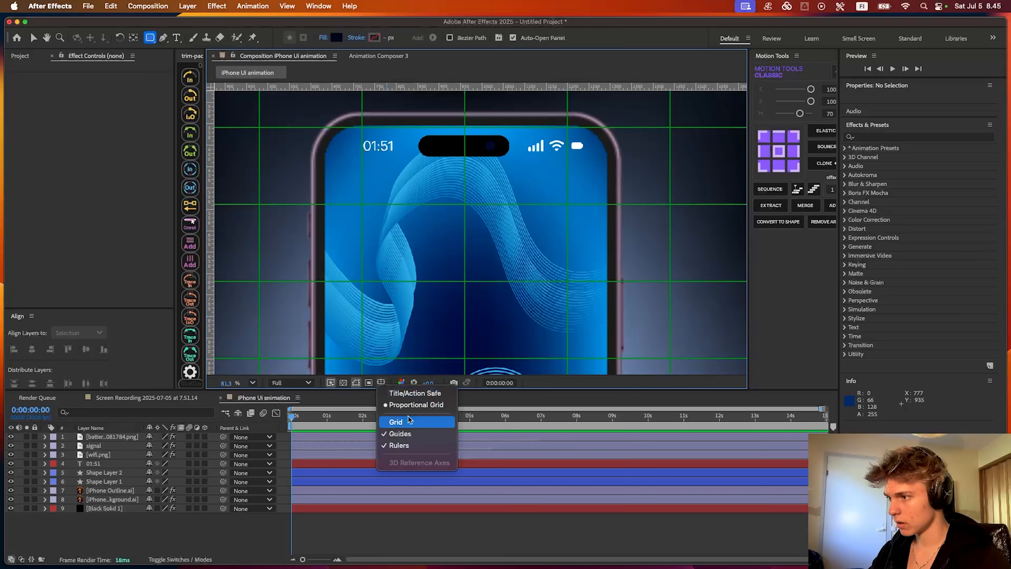
left_click(409, 421)
- Draw a rounded rectangle about 477 × 359 across the middle of the phone screen, following the proportional grid lines
scroll(384, 283, "up", 3)
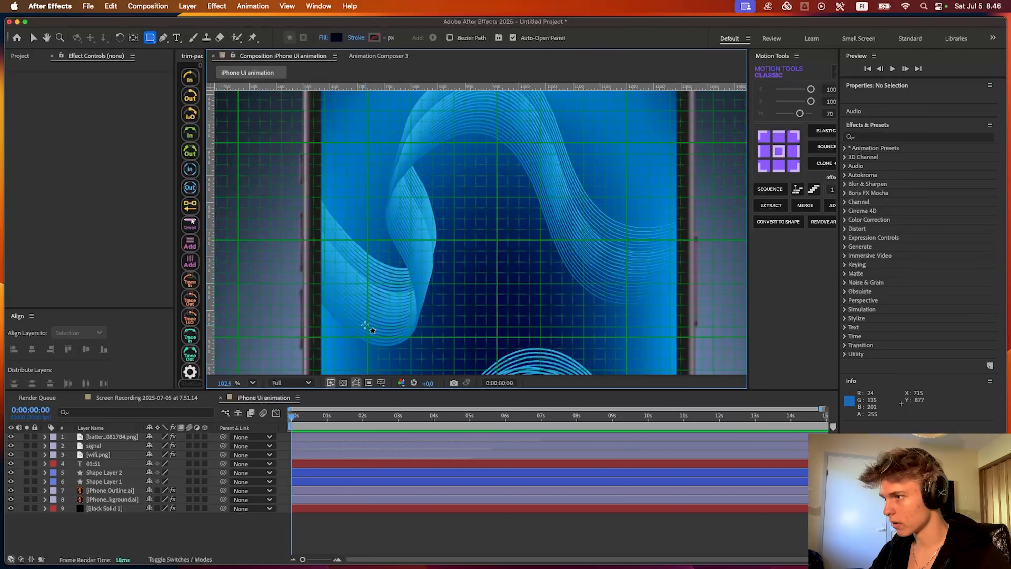
left_click_drag(373, 325, 383, 294)
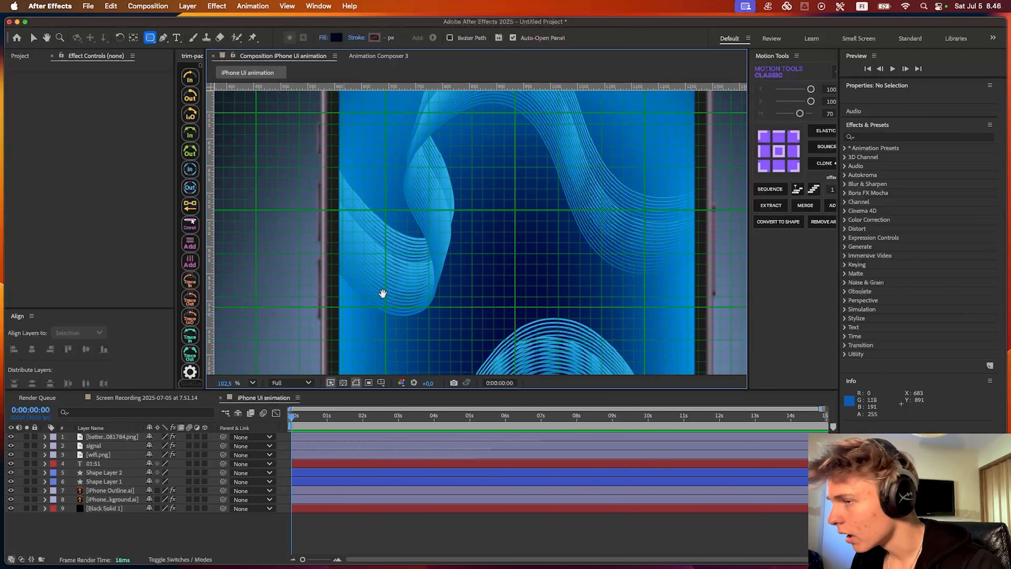
scroll(382, 294, "up", 5)
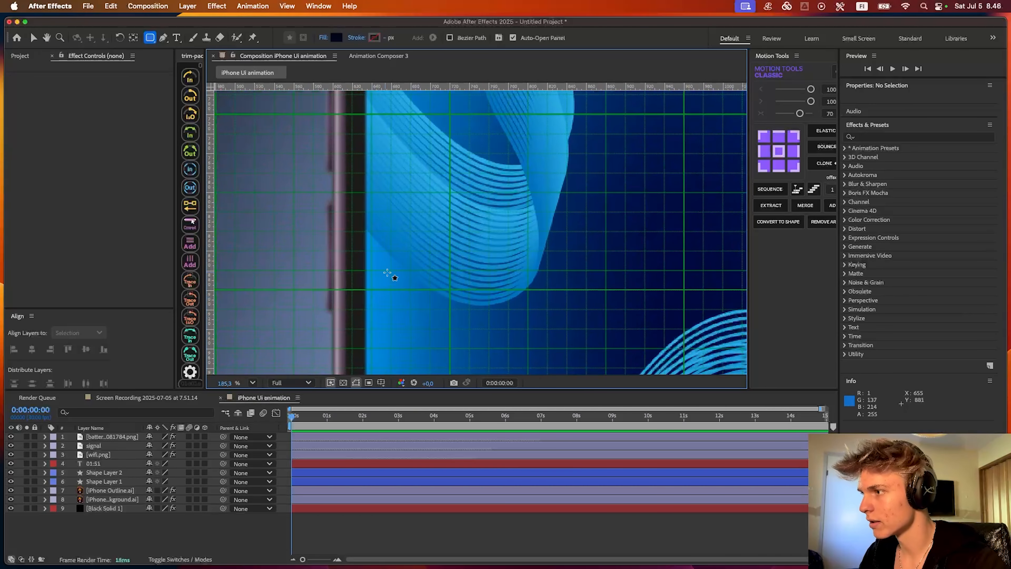
scroll(387, 273, "right", 10)
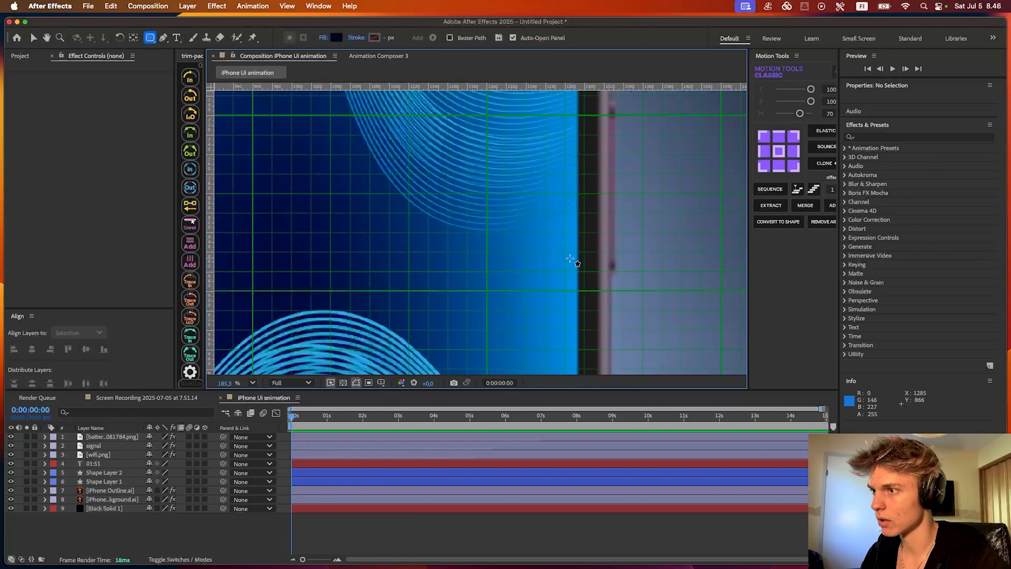
scroll(570, 259, "down", 6)
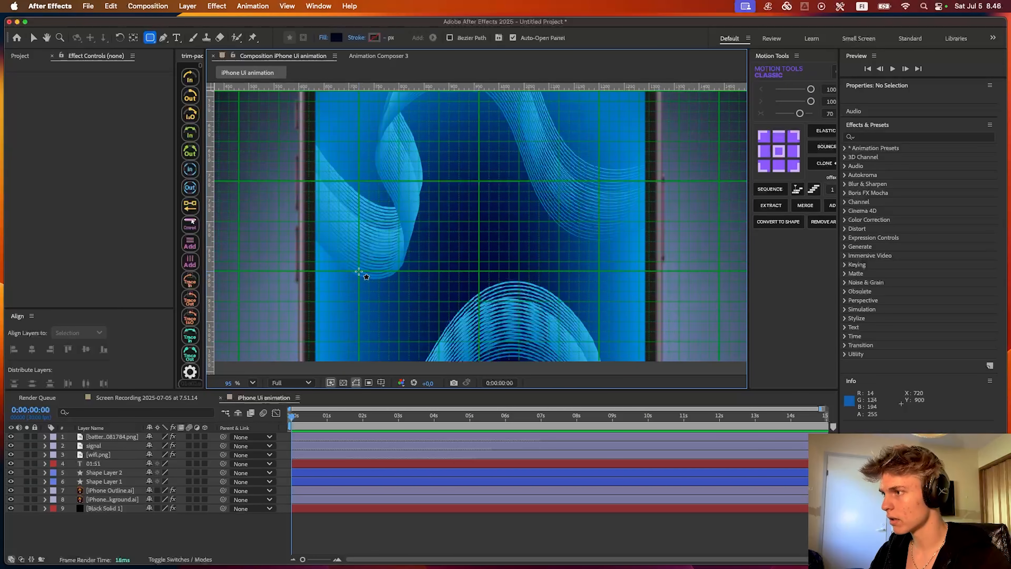
left_click_drag(358, 271, 597, 92)
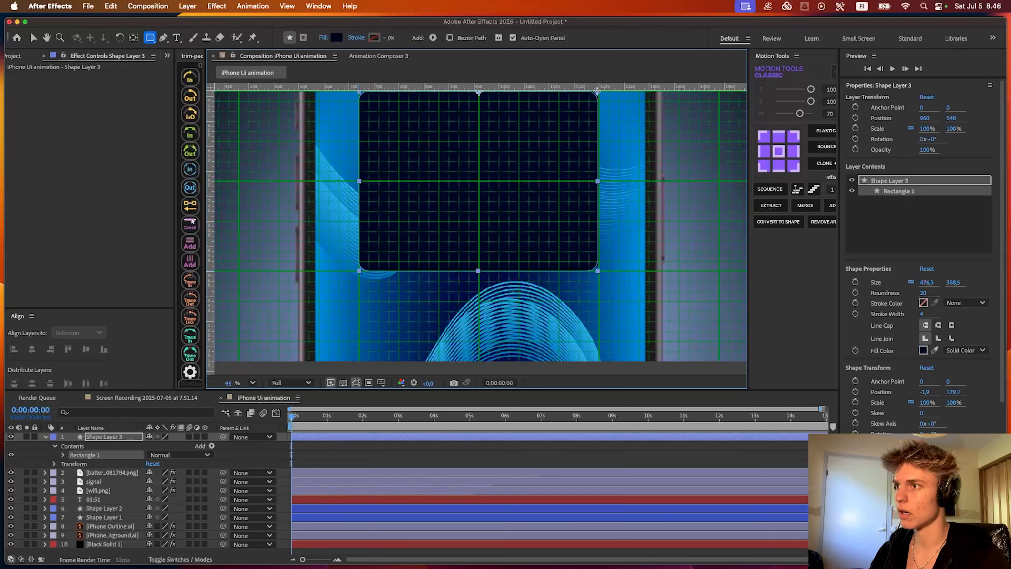
scroll(537, 154, "up", 5)
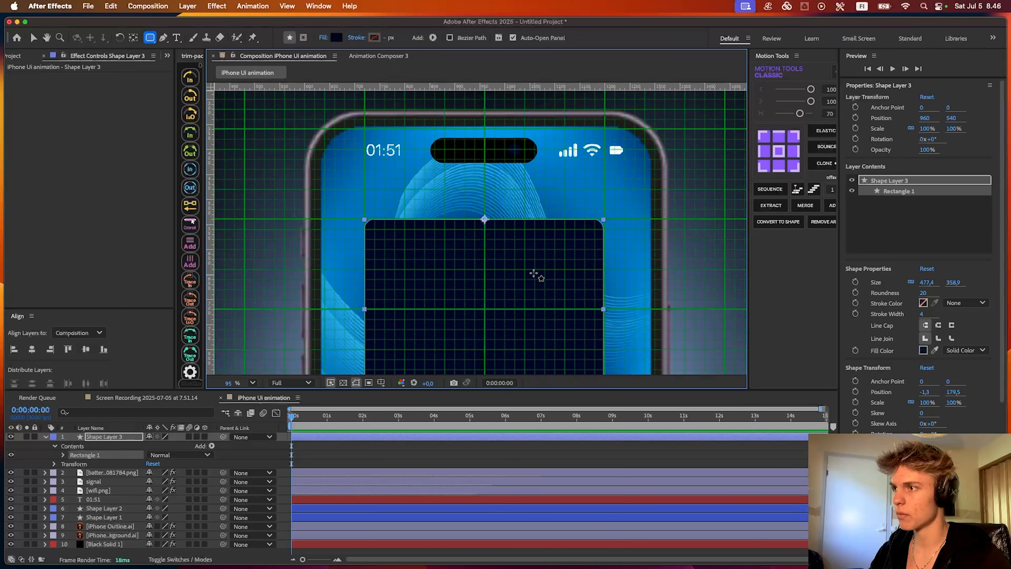
- Move the rectangle up beneath the status bar and, with its size proportions unlinked, widen it to 595.4
key("v")
left_click_drag(533, 273, 536, 249)
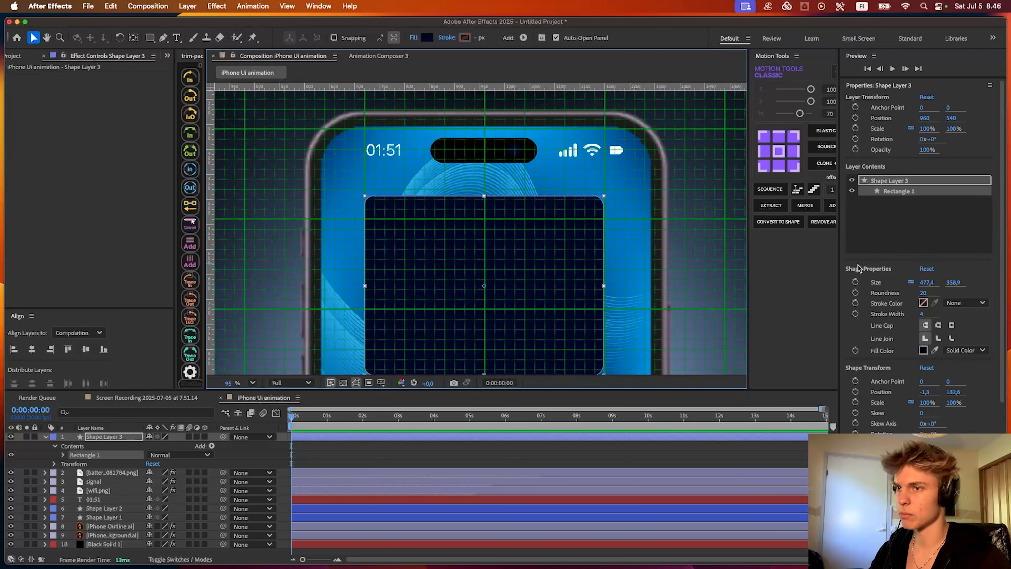
left_click(912, 282)
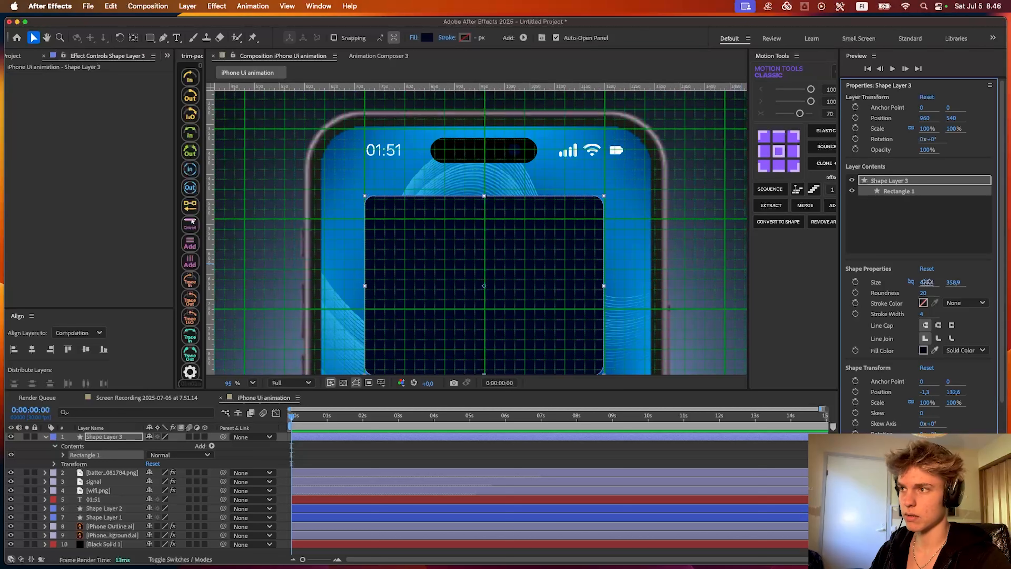
left_click_drag(926, 282, 993, 279)
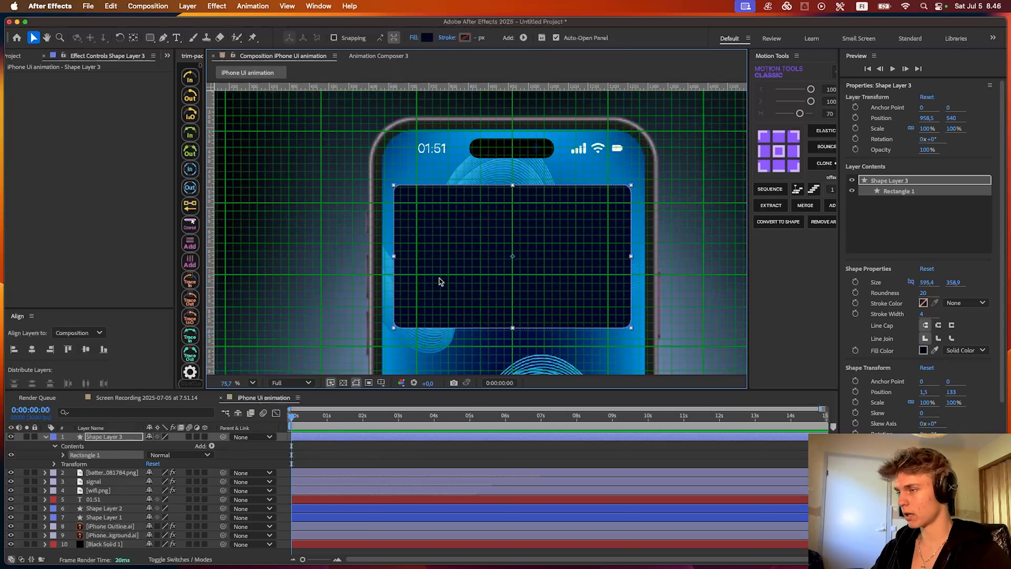
- Center the rectangle horizontally in the composition and center its anchor point on the shape
left_click(31, 351)
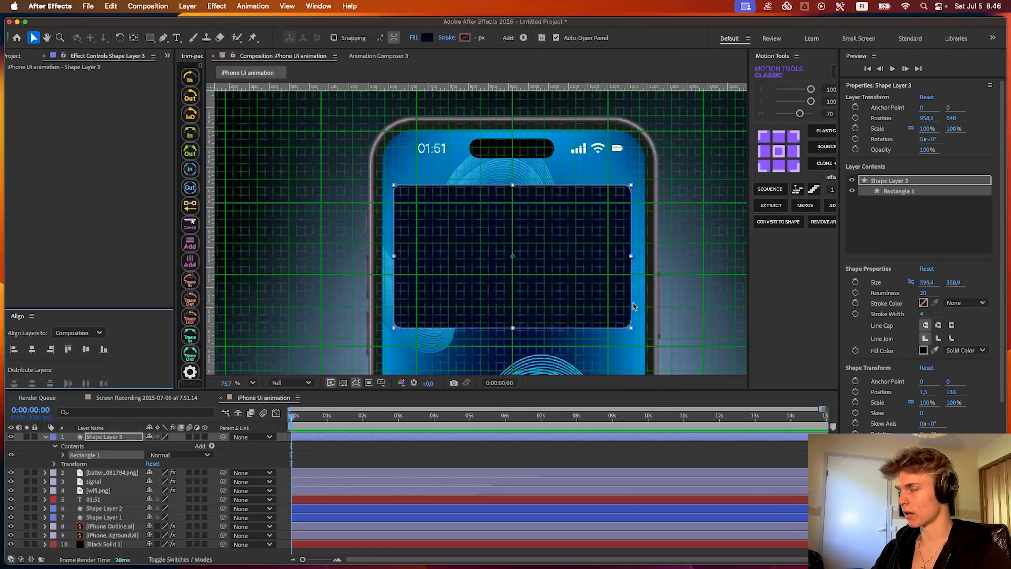
scroll(548, 263, "up", 3)
left_click(779, 151)
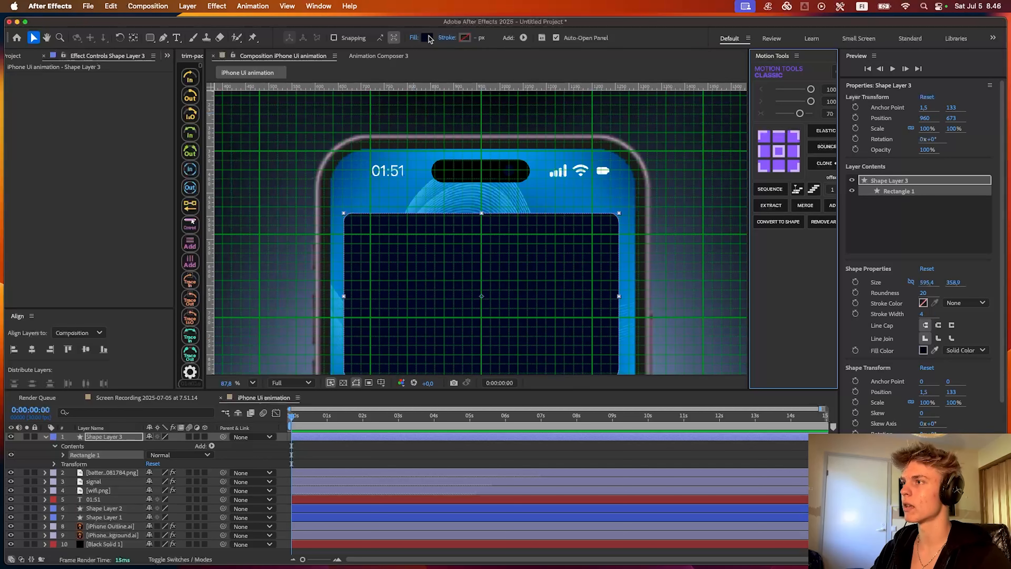
- Set the rectangle's fill color to FFFFFF
left_click(428, 38)
type("ffffff")
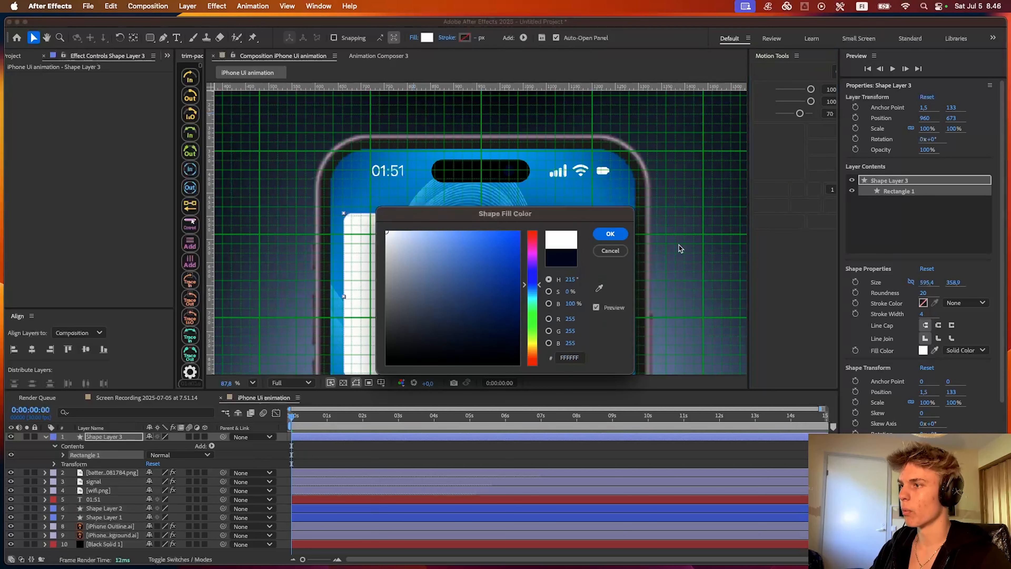
left_click(610, 234)
- Deselect the rectangle and hide the proportional grid and the regular grid
left_click(381, 463)
left_click(381, 382)
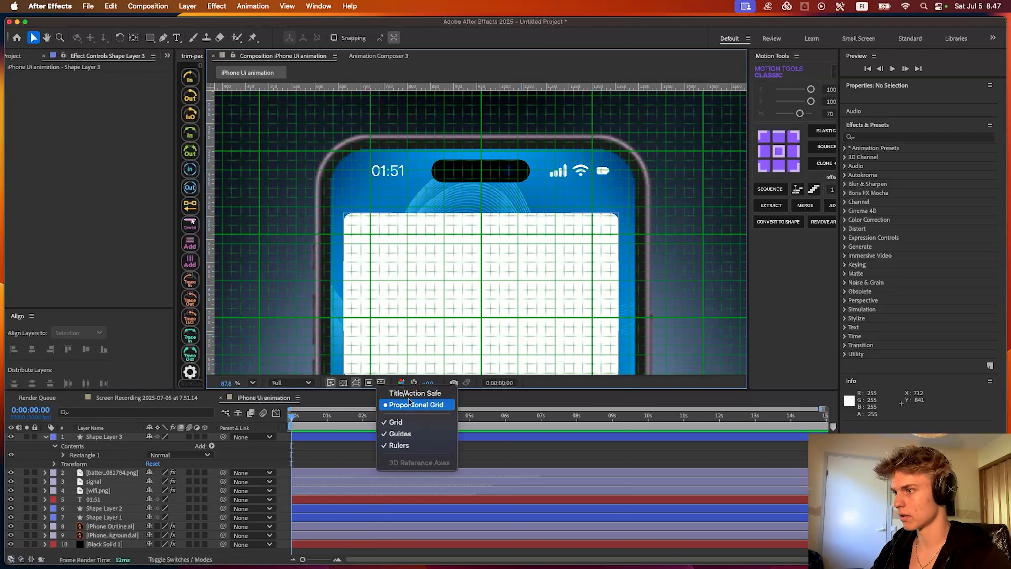
left_click(409, 404)
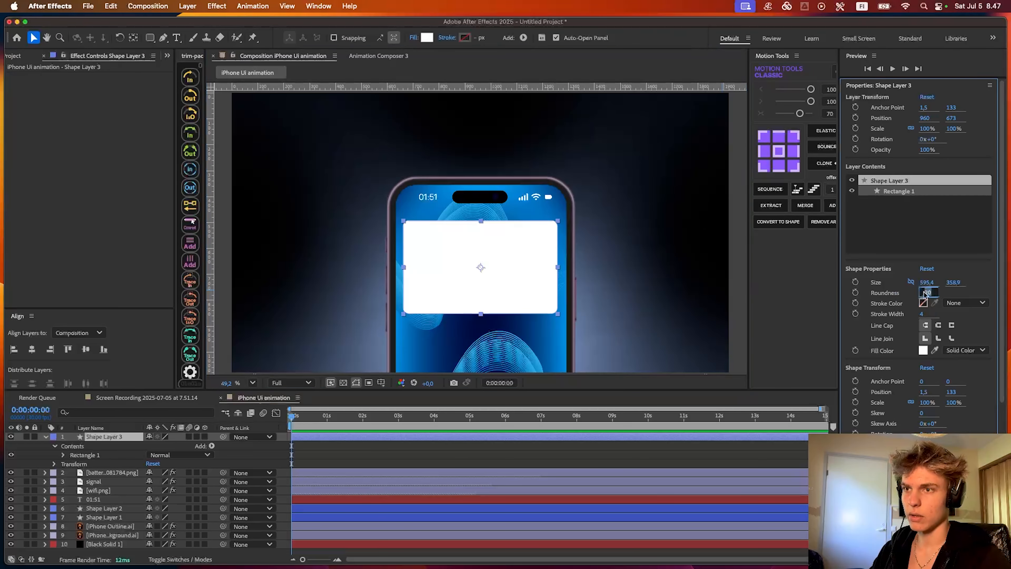
- Set the rectangle's roundness to 60 and change its fill to an off-white of RGB 249, 249, 249
key("Return")
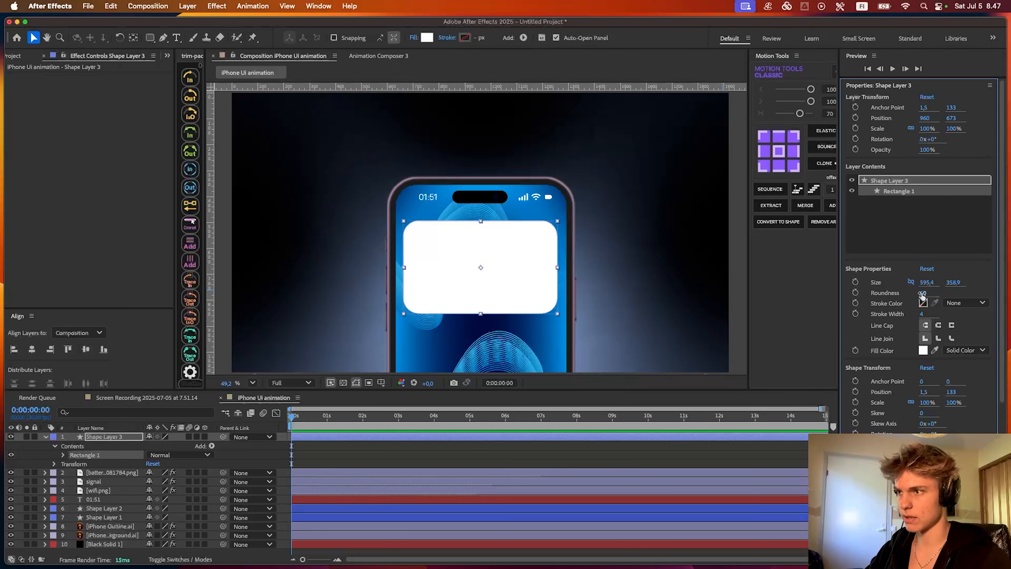
left_click(114, 406)
left_click(449, 288)
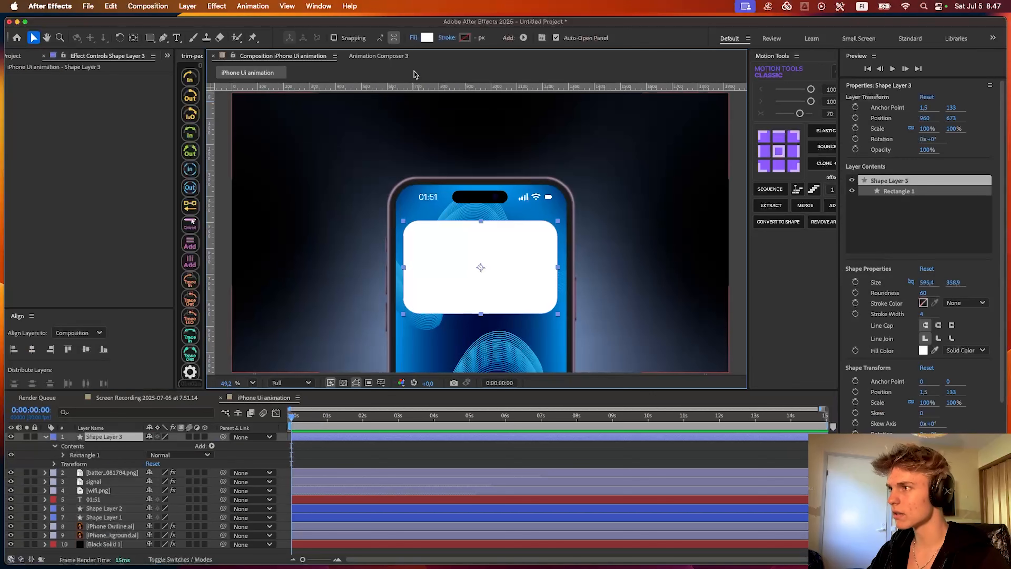
left_click(428, 38)
left_click(385, 244)
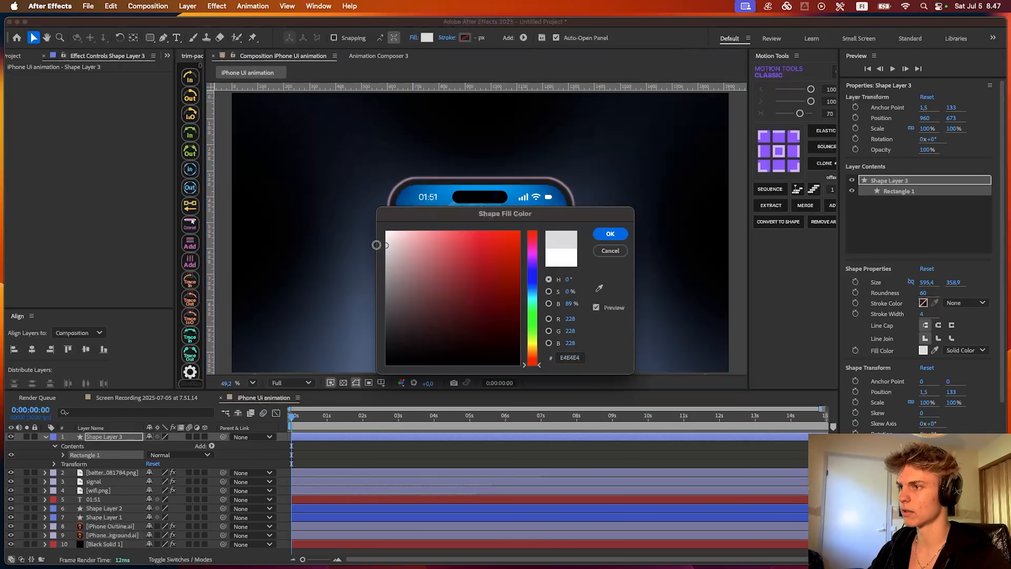
left_click(609, 233)
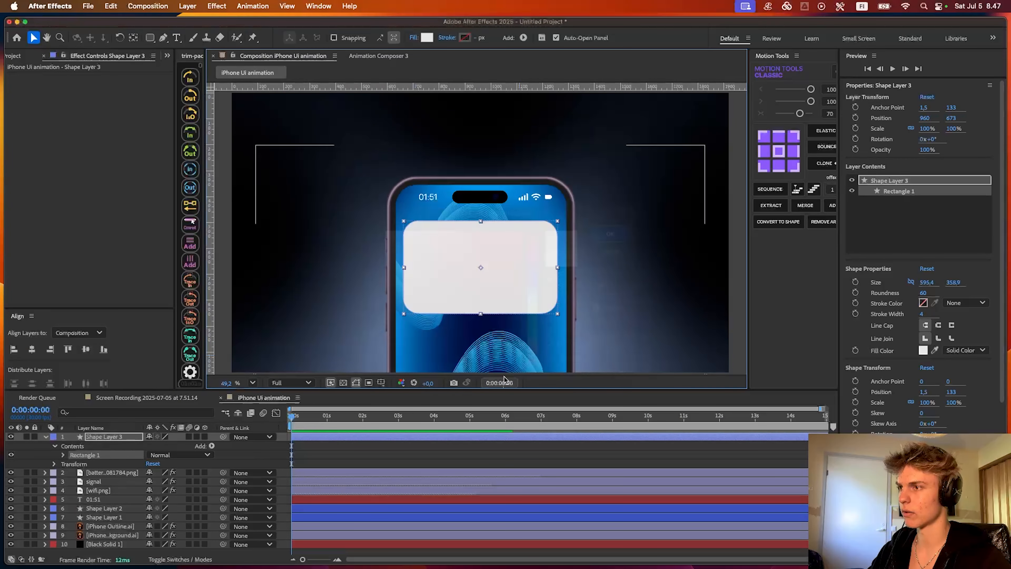
scroll(440, 238, "up", 3)
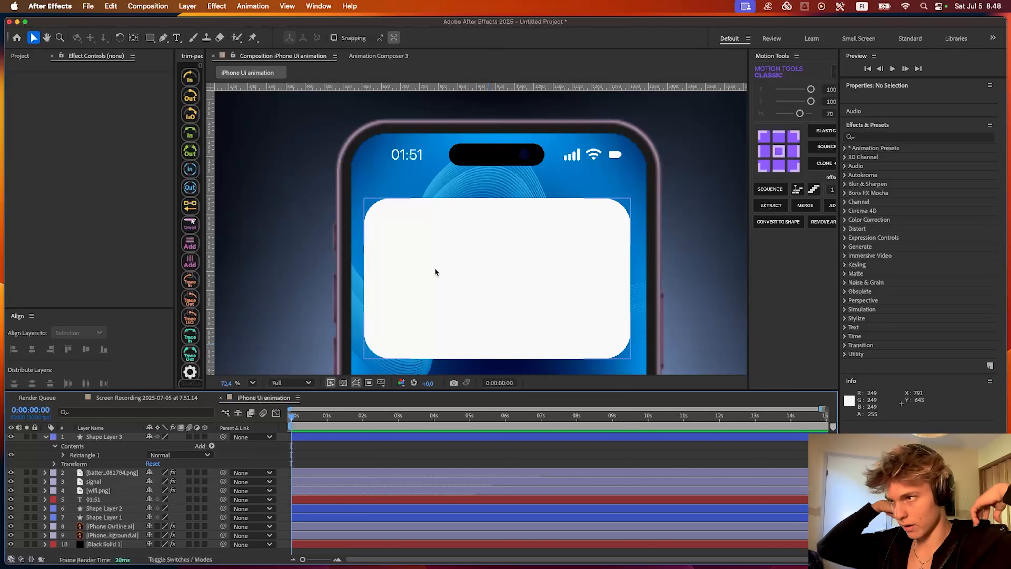
scroll(434, 267, "up", 5)
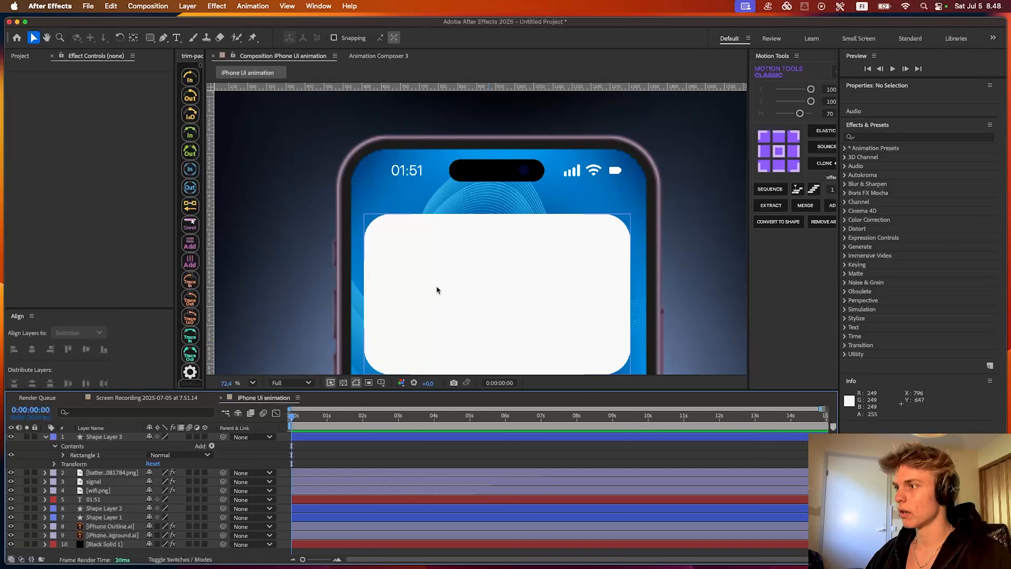
scroll(434, 276, "down", 5)
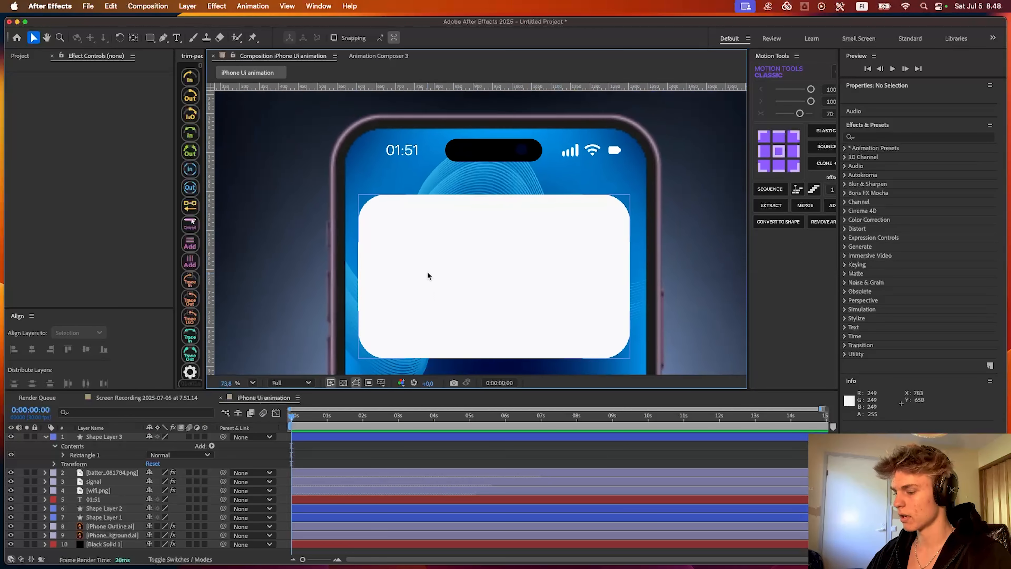
key("super+t")
key("v")
scroll(421, 217, "up", 4)
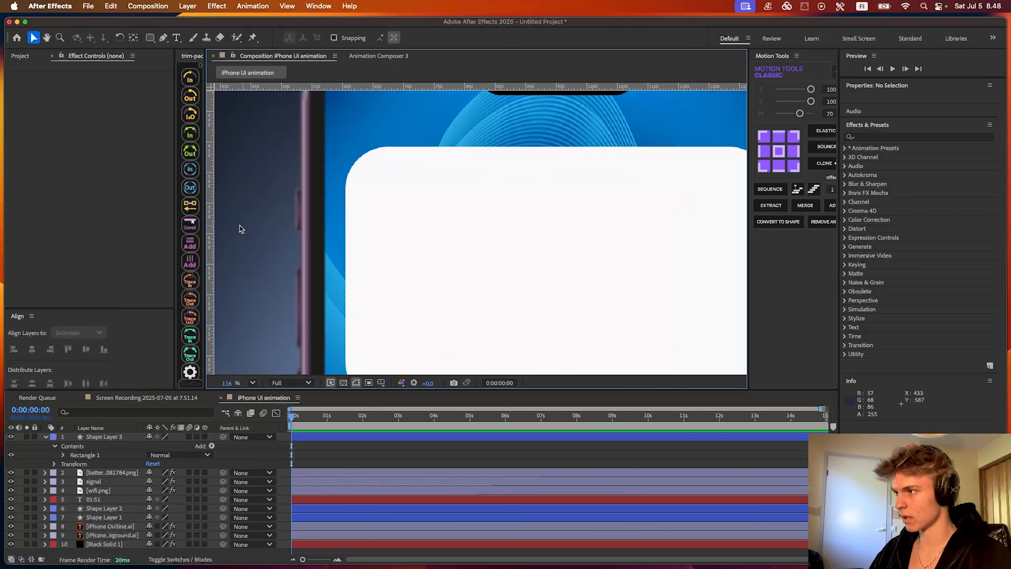
- Add a vertical guide at position 672, where the card's upper-left corner curve meets its straight top edge
left_click_drag(214, 219, 386, 224)
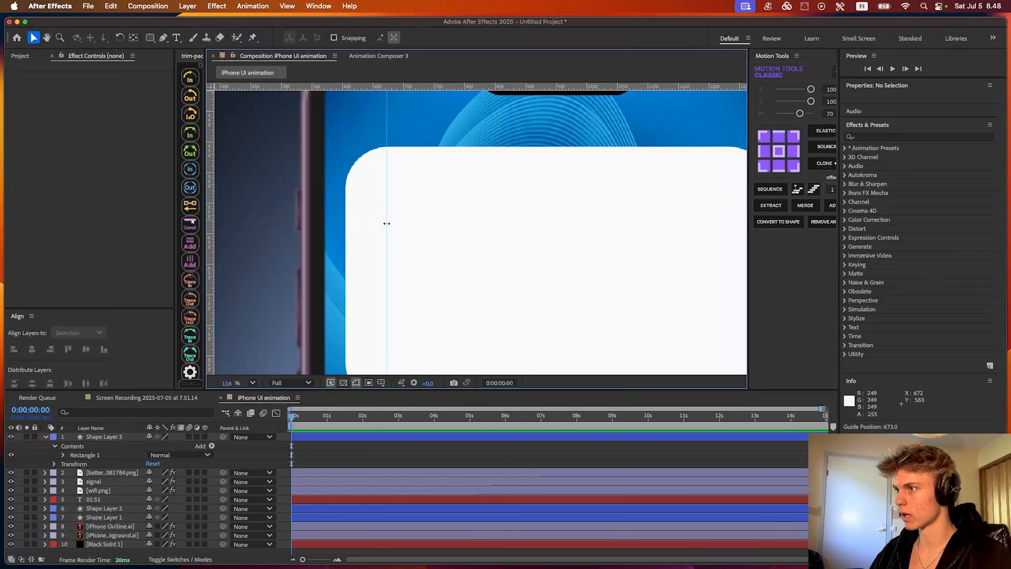
scroll(389, 177, "up", 4)
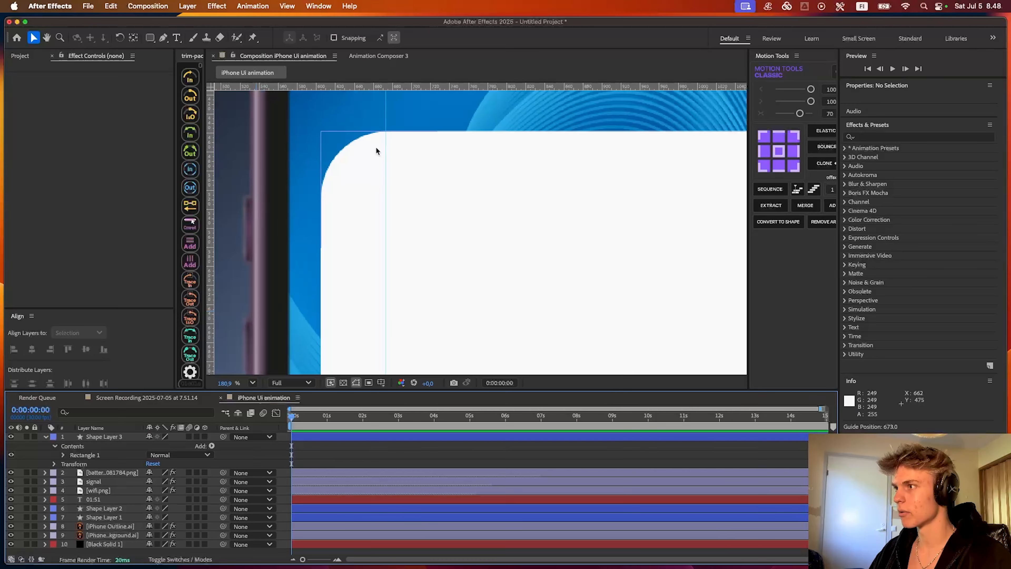
left_click_drag(383, 132, 383, 132)
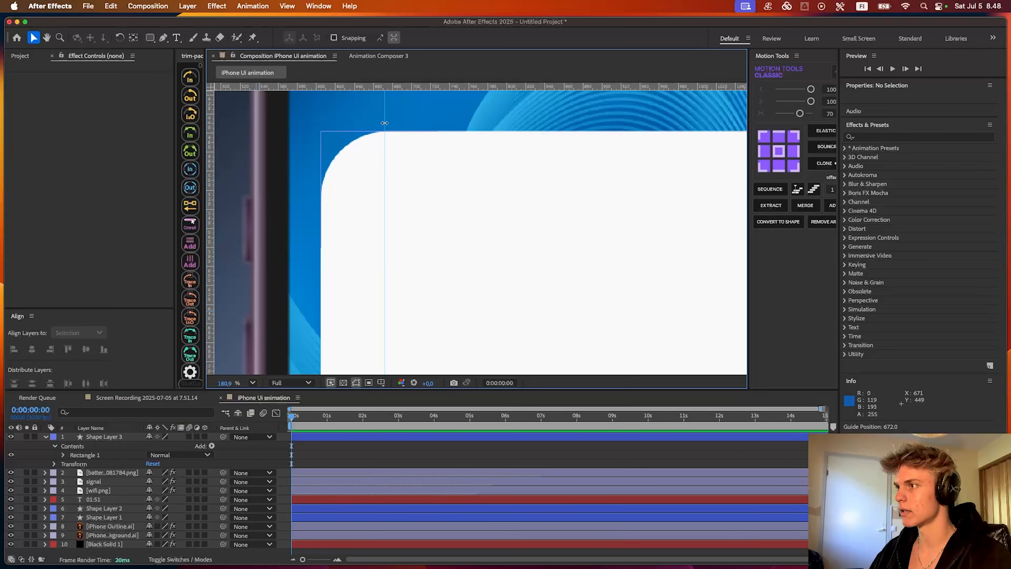
- Add a text layer reading 2022 near the card's upper-left corner and set its fill to black 000000
scroll(420, 162, "down", 3)
key("super+t")
left_click(411, 188)
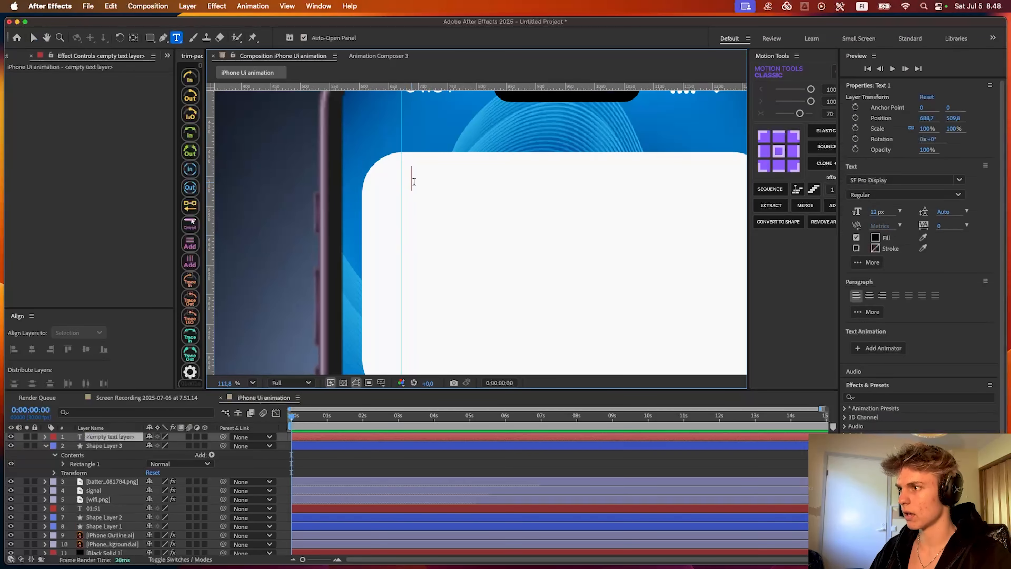
type("2022")
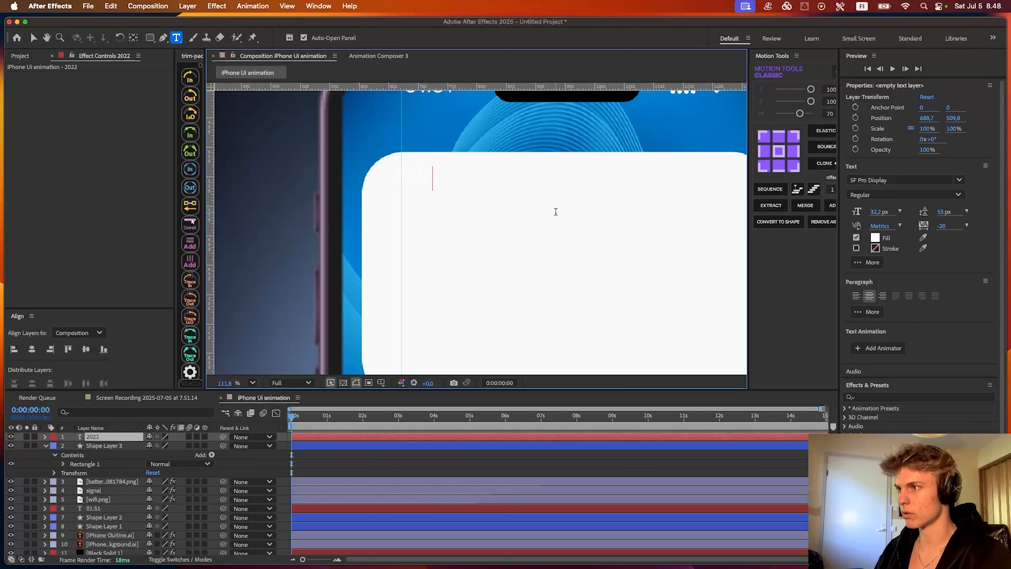
key("super+a")
left_click(875, 238)
left_click(609, 233)
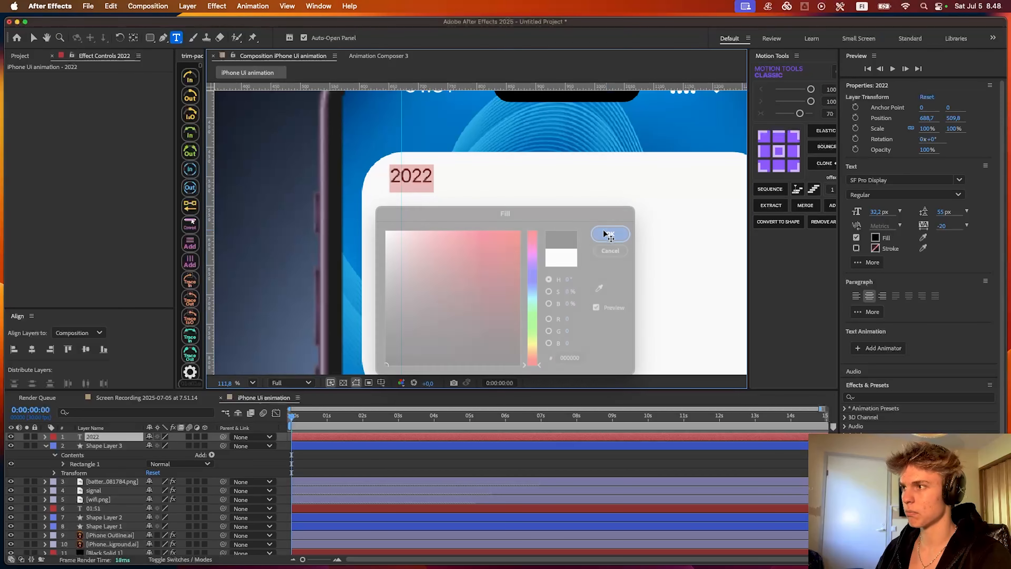
key("Escape")
- Line up the left edge of the 2022 text with the vertical guide and center its anchor point
key("v")
left_click_drag(426, 189, 437, 197)
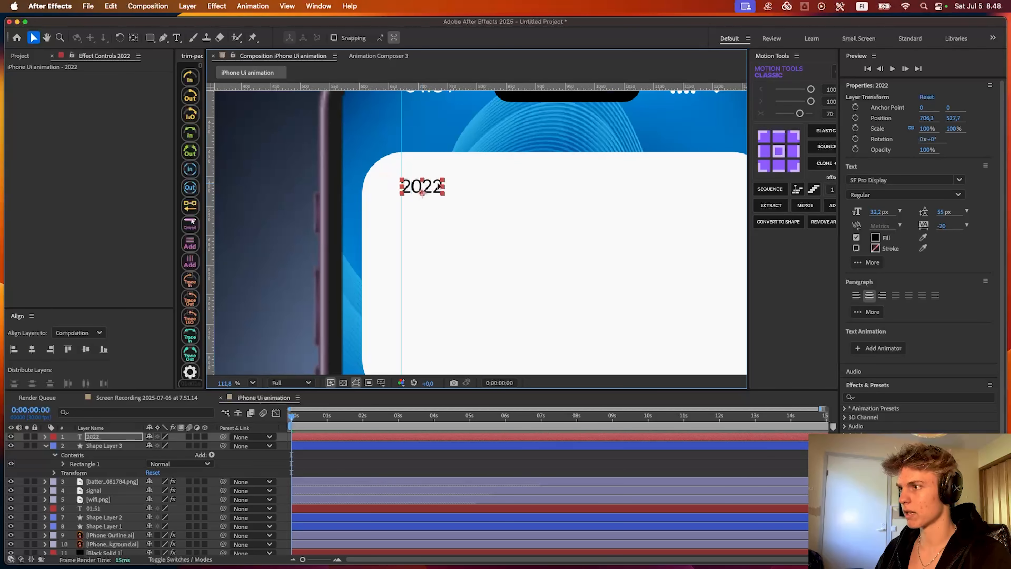
left_click(779, 151)
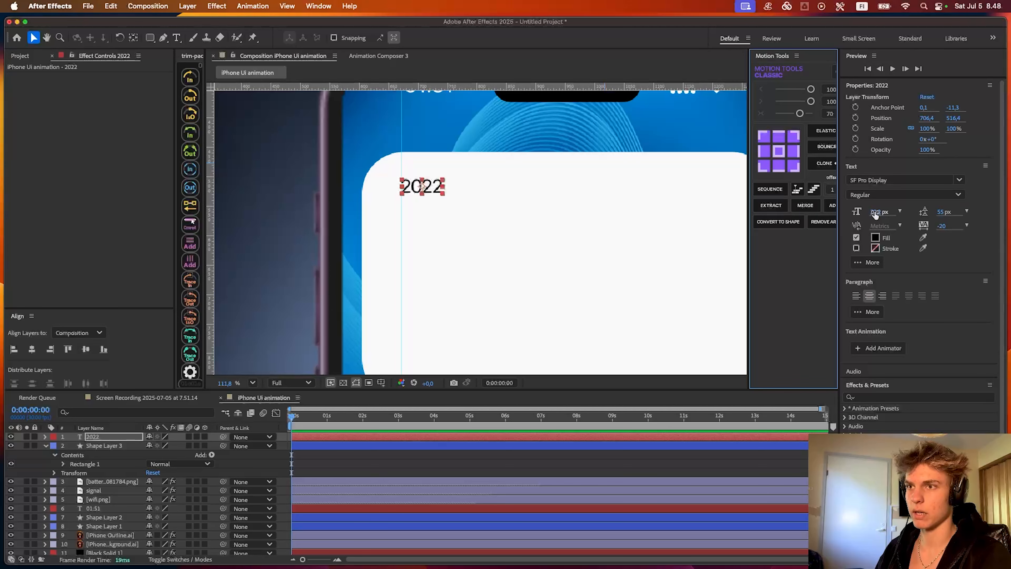
- Set the 2022 text to 51.6 px in Medium style and realign its left edge near the guide
left_click_drag(875, 215, 884, 215)
left_click(880, 195)
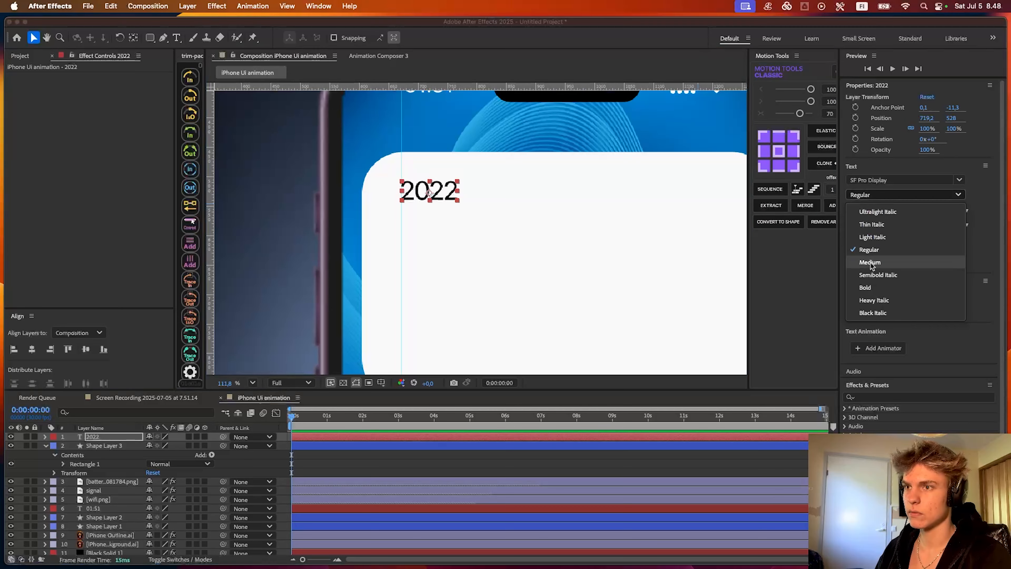
left_click(873, 263)
left_click_drag(448, 195, 450, 196)
scroll(450, 196, "down", 3)
scroll(421, 223, "up", 3)
left_click(421, 241)
scroll(420, 240, "down", 3)
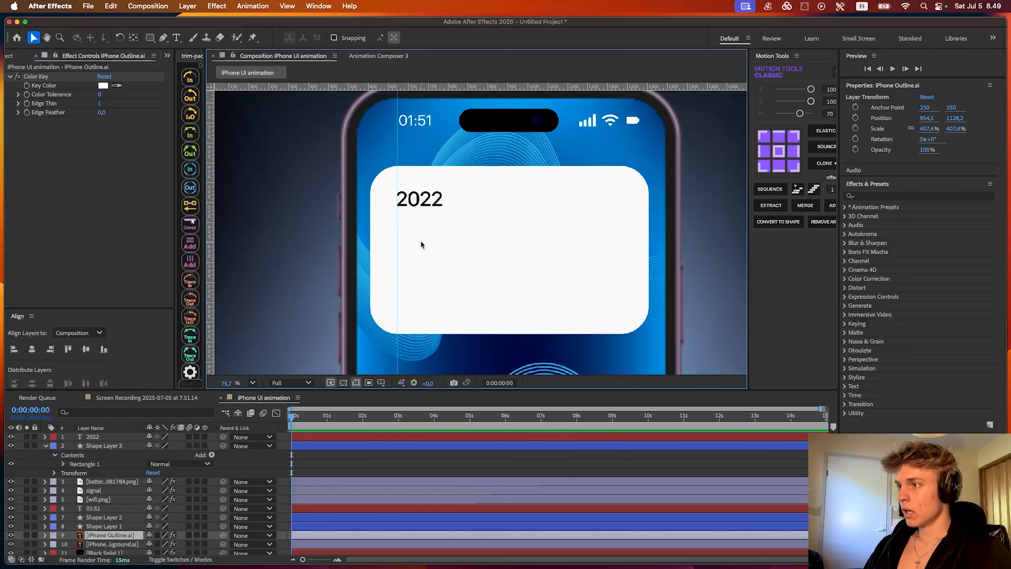
- Add the text "August September October" below 2022 and place its layer at the top of the layer stack
scroll(419, 243, "up", 2)
key("super+t")
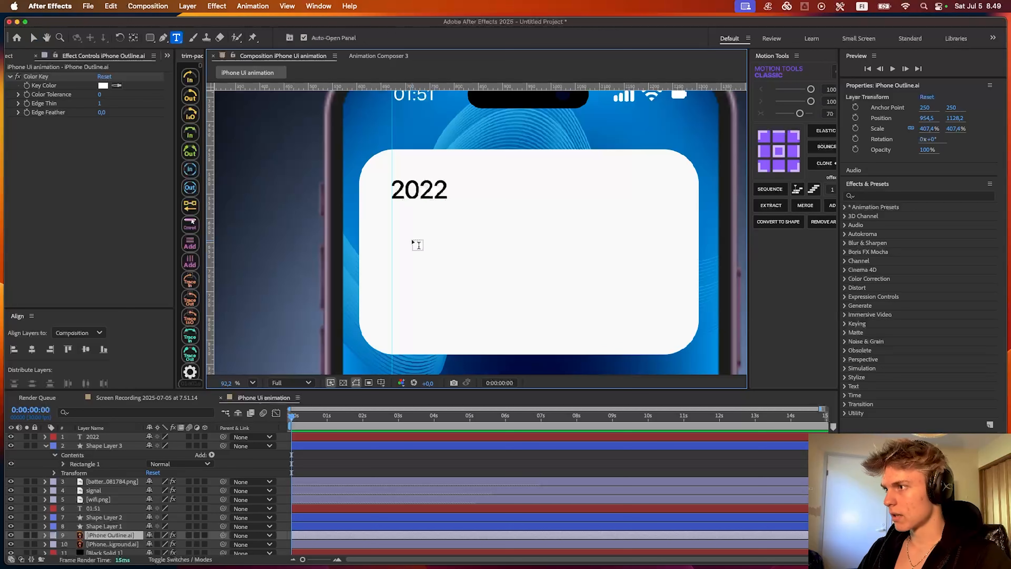
left_click(409, 232)
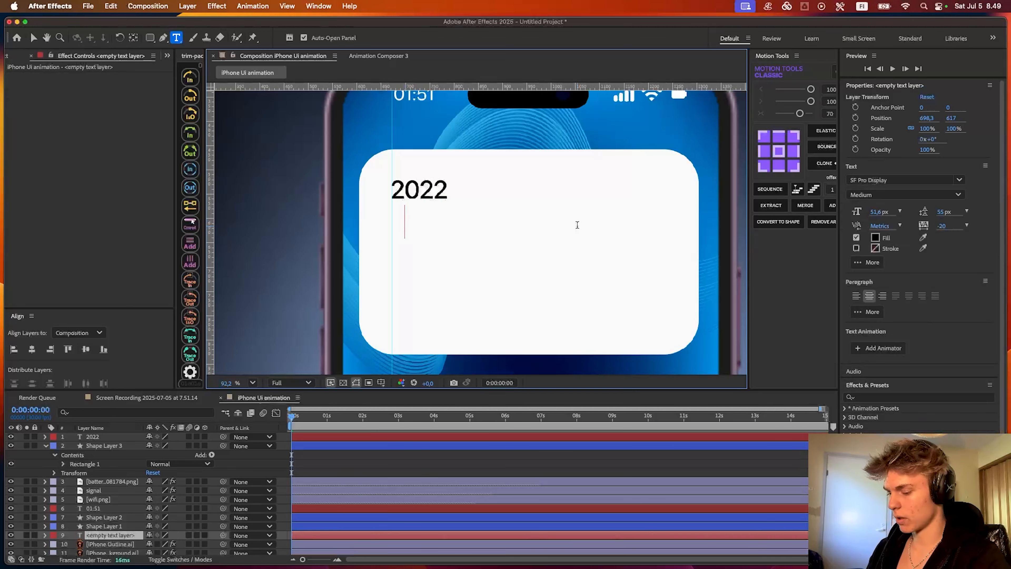
type("Agu")
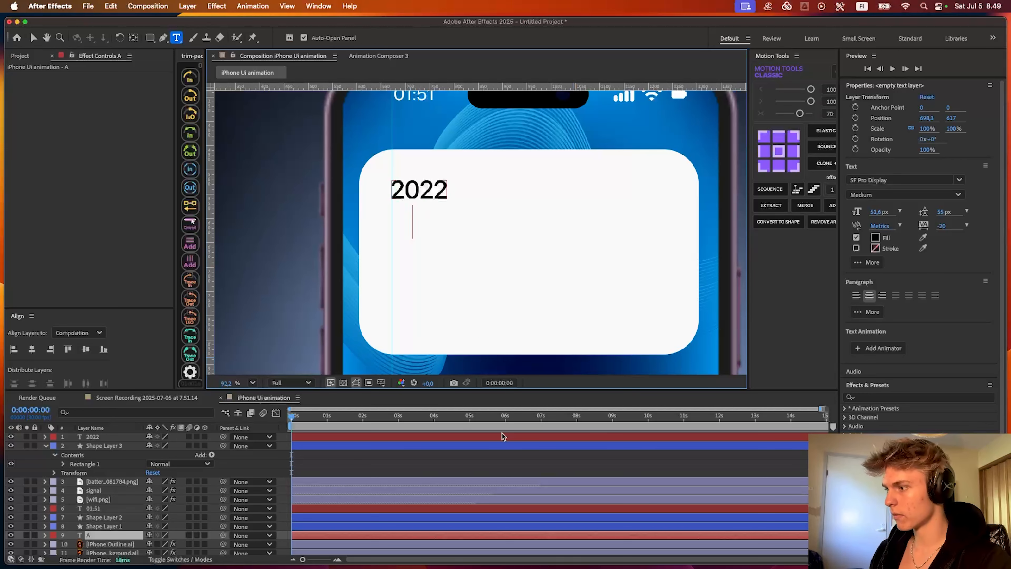
left_click_drag(107, 535, 107, 432)
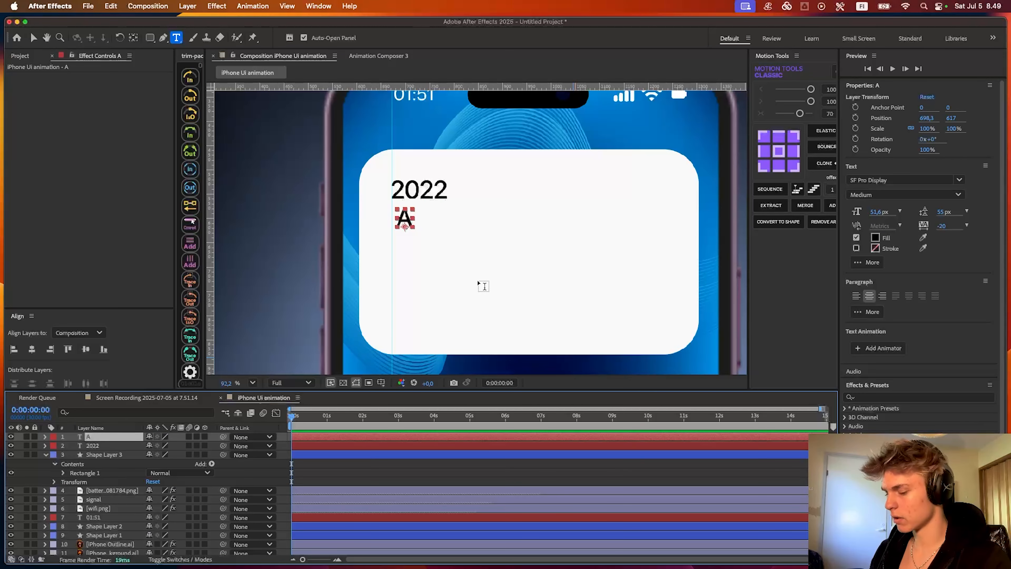
left_click(436, 224)
type("ugust")
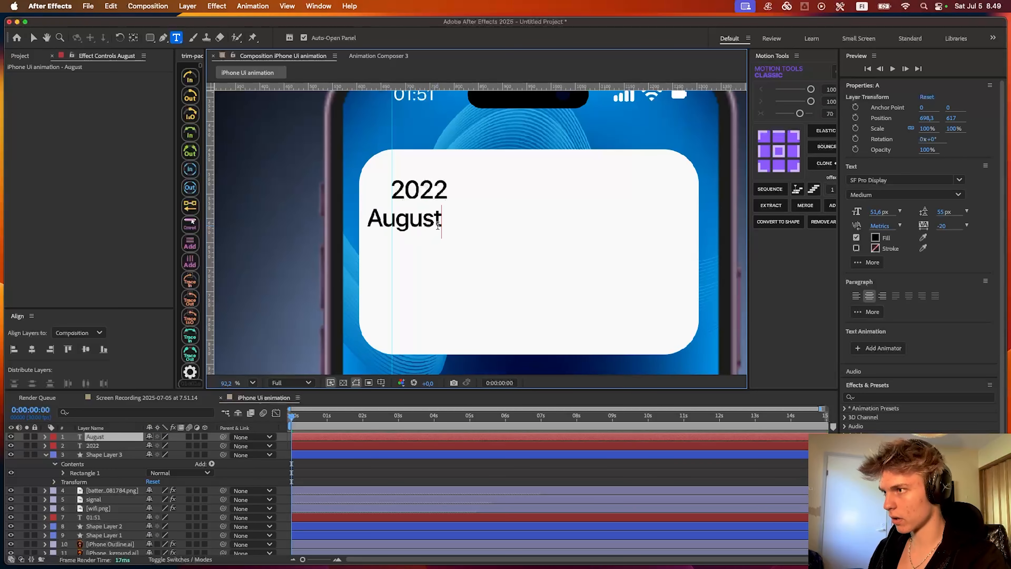
type(" Septemb")
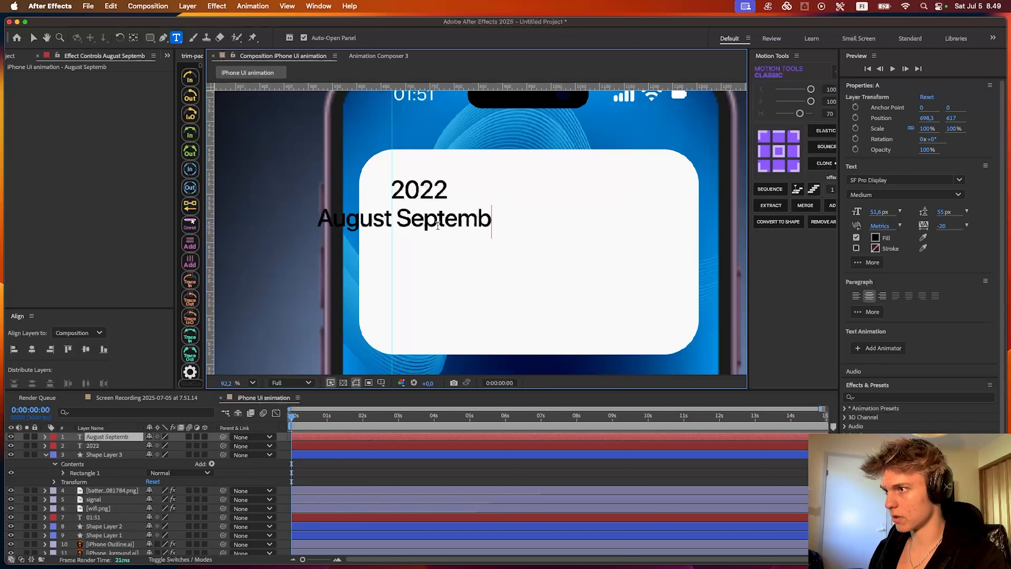
type("er October")
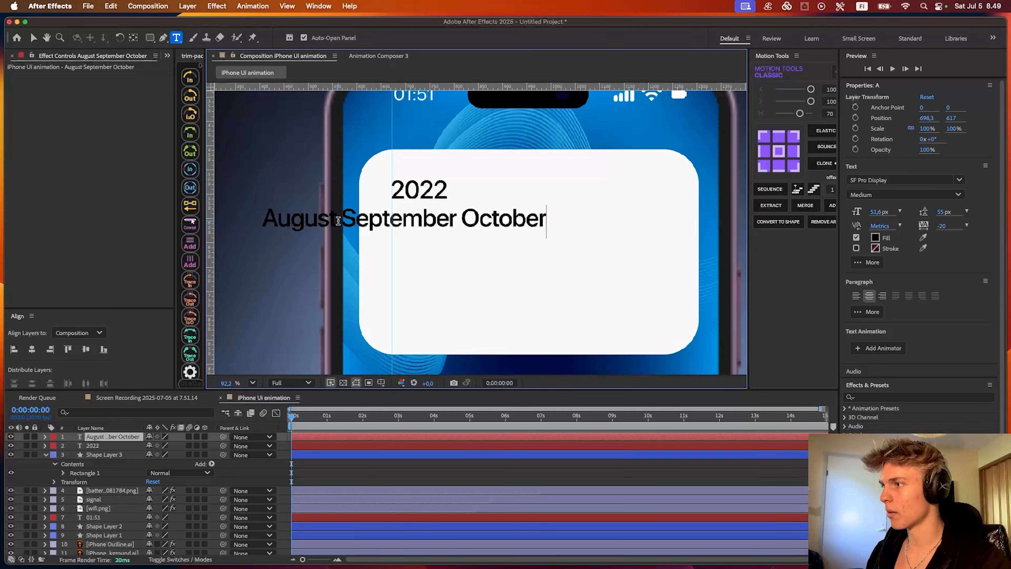
- Set the months text to 70.6 px in Medium style and shift it right so it starts near the vertical guide
key("super+a")
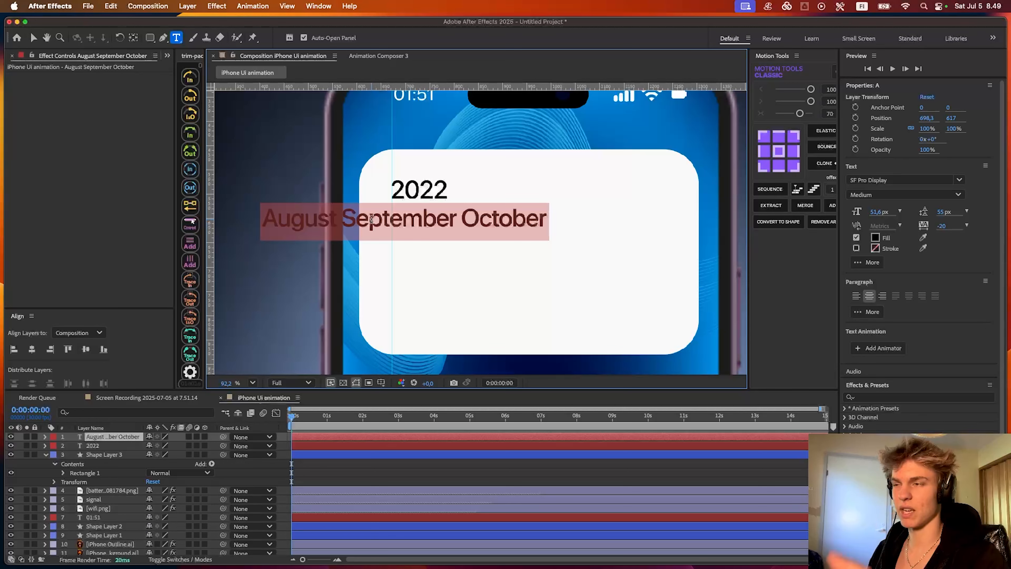
left_click(880, 195)
left_click(873, 288)
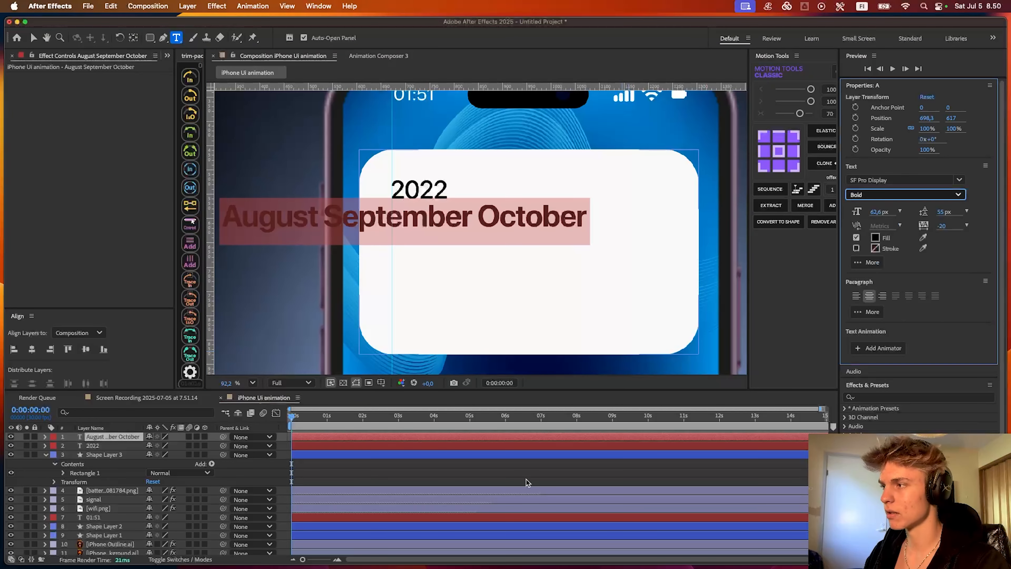
left_click(426, 465)
left_click(419, 438)
key("v")
left_click_drag(432, 220, 601, 228)
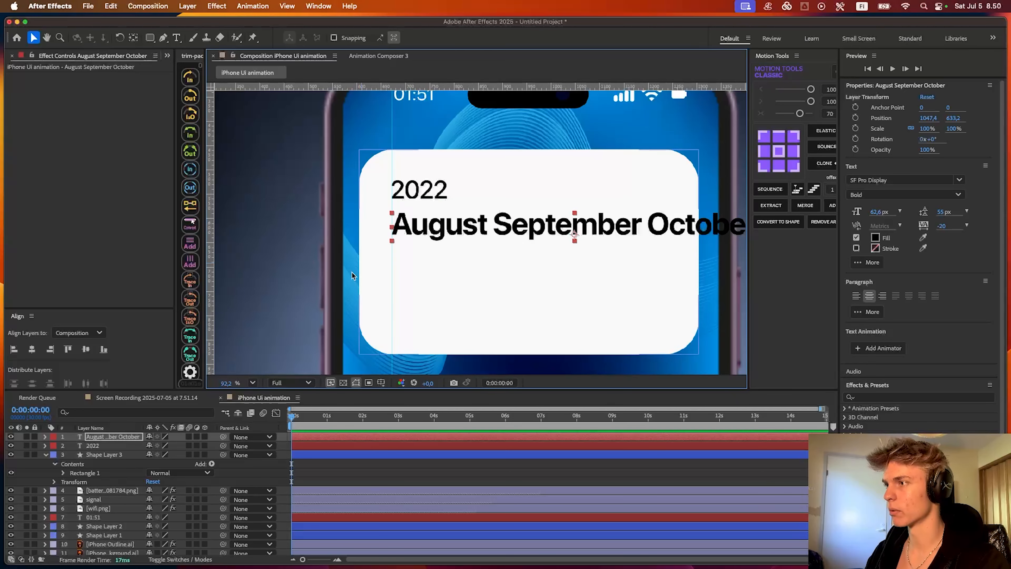
left_click_drag(875, 212, 880, 212)
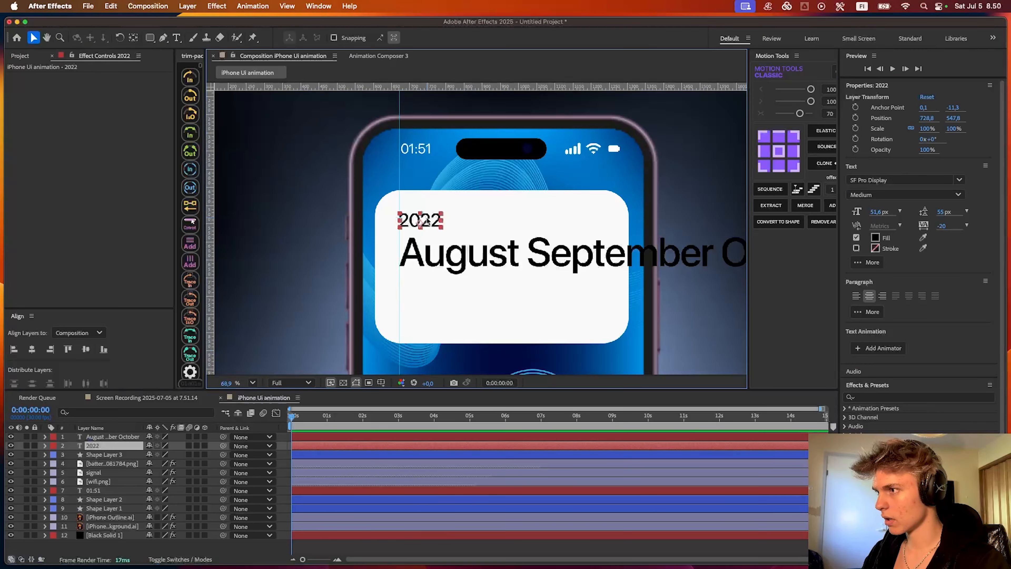
- Duplicate the 2022 text, place the copy below the months text and change it to 18
key("super+d")
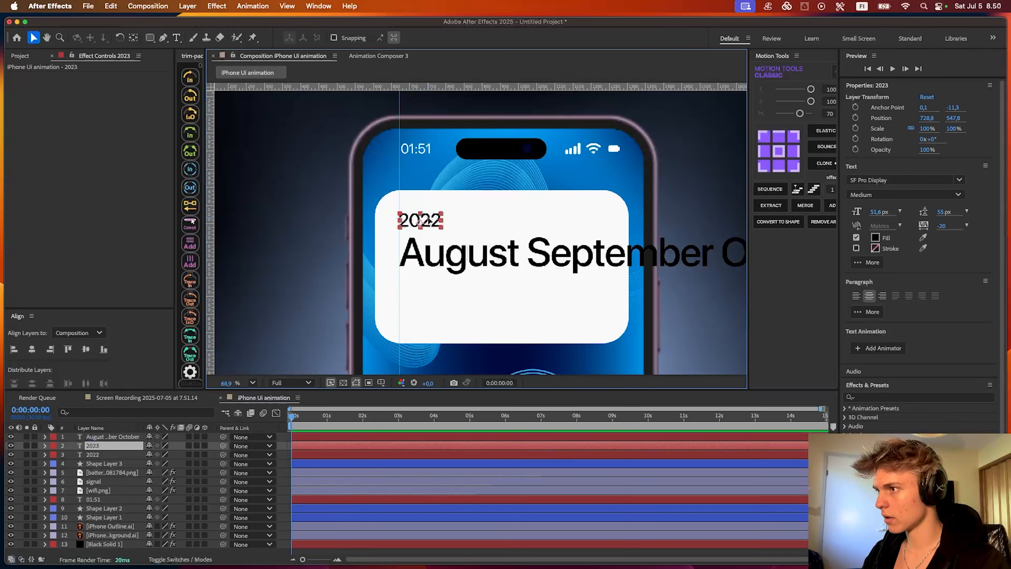
left_click_drag(420, 221, 419, 288)
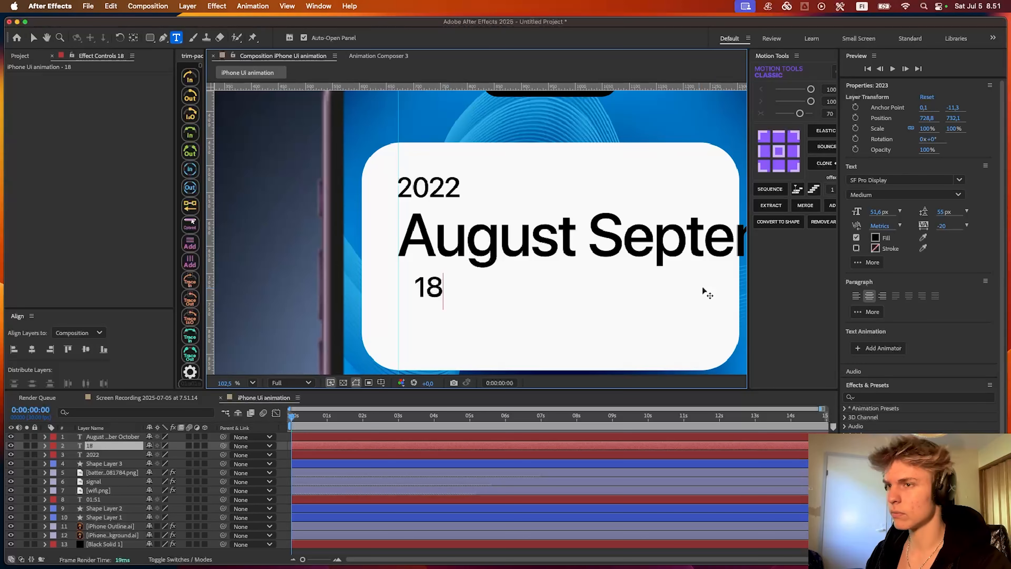
left_click(875, 238)
left_click_drag(393, 292, 384, 256)
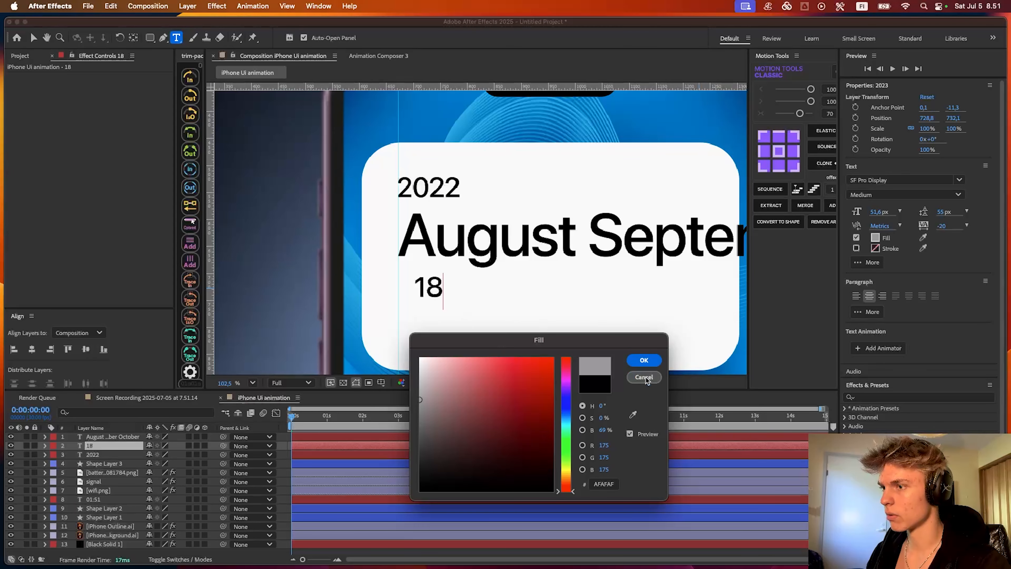
left_click(647, 378)
- Change the fill color of the 18 text to gray B5B5B5
double_click(445, 298)
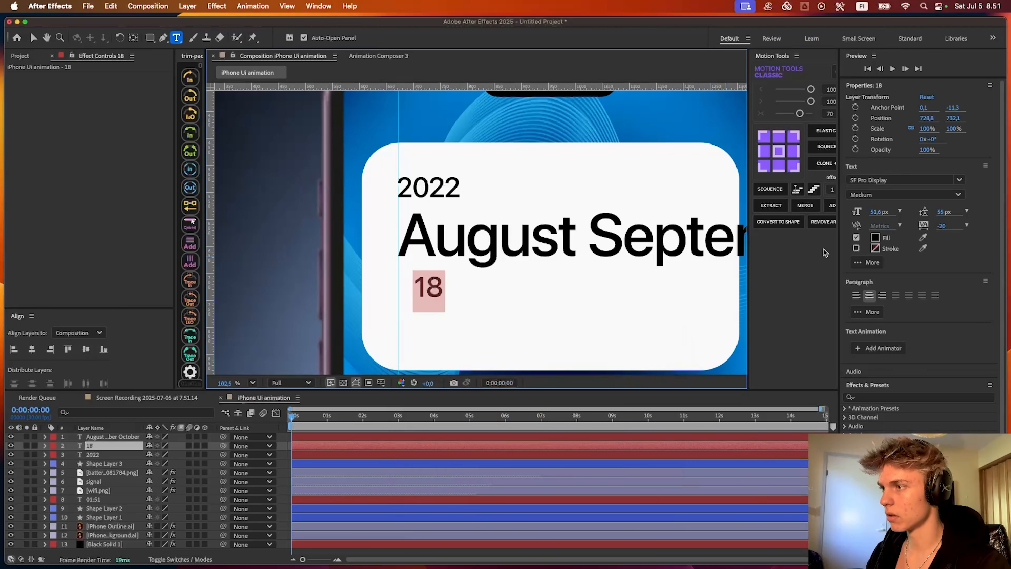
left_click(876, 238)
left_click_drag(490, 384, 454, 368)
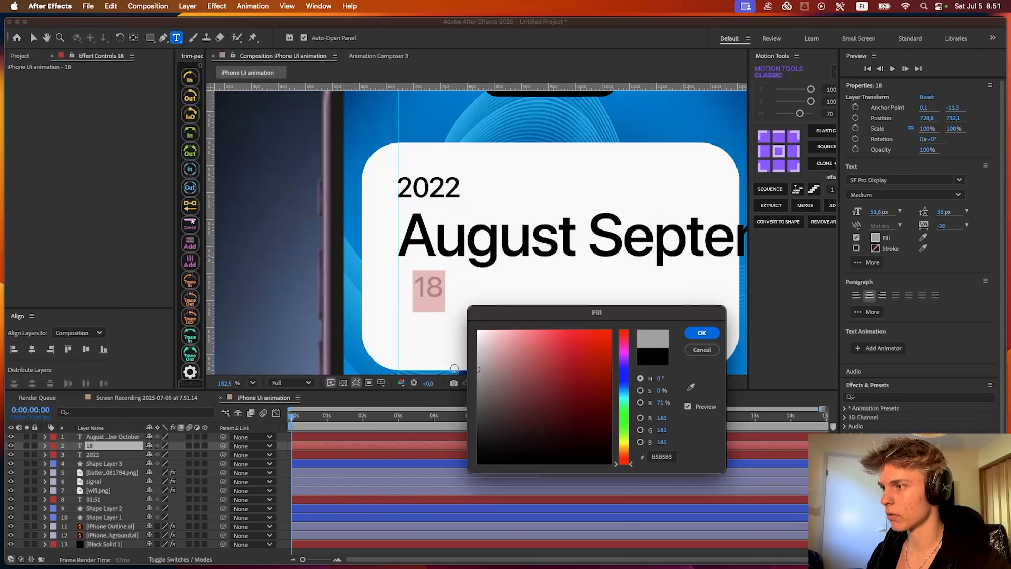
left_click(699, 332)
key("Escape")
- Reduce the 18 text to 43.6 px and align its left edge with the guide below the months text
scroll(423, 289, "up", 3)
left_click_drag(447, 279, 425, 291)
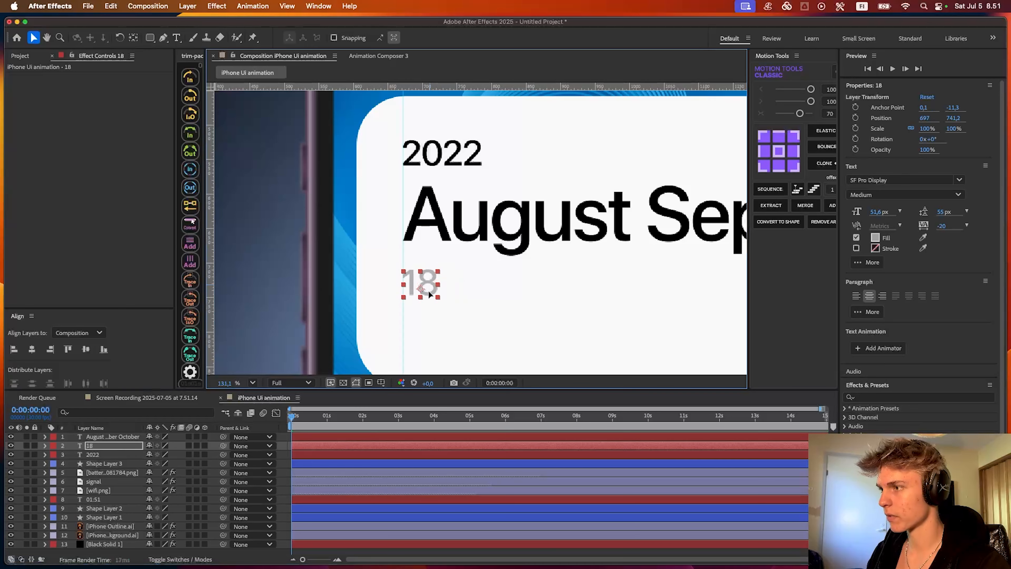
left_click_drag(870, 211, 869, 211)
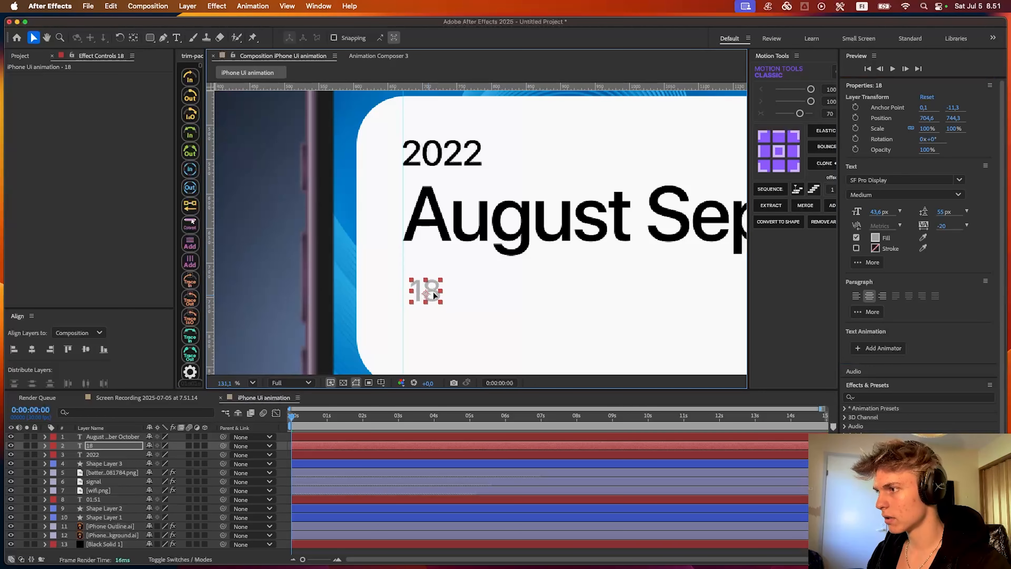
left_click_drag(433, 294, 430, 288)
scroll(488, 275, "down", 3)
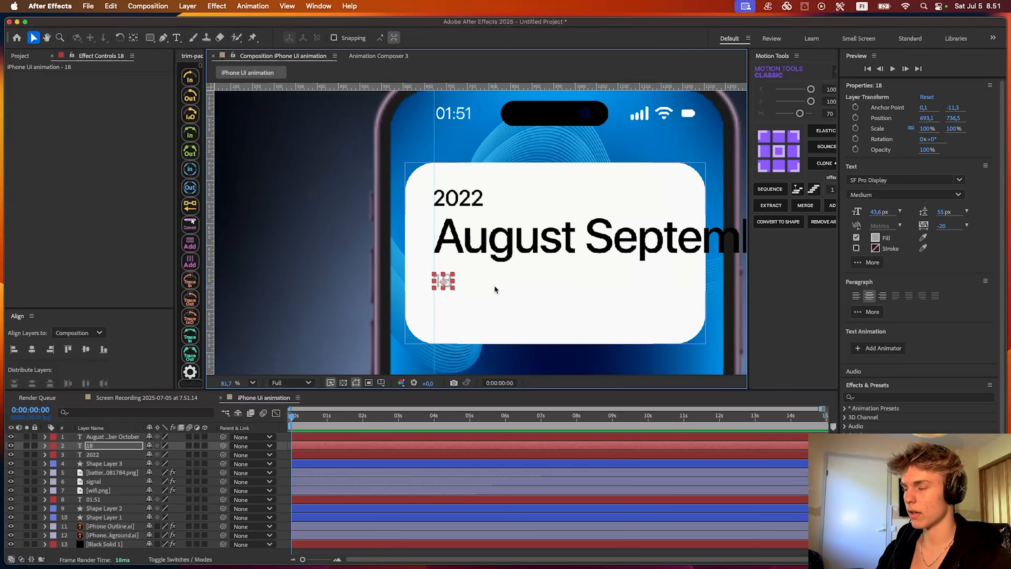
- Move the 18 layer to the top of the stack and duplicate it into a row of dates 19 to 24
left_click_drag(92, 442, 93, 435)
scroll(438, 310, "down", 2)
left_click(375, 445)
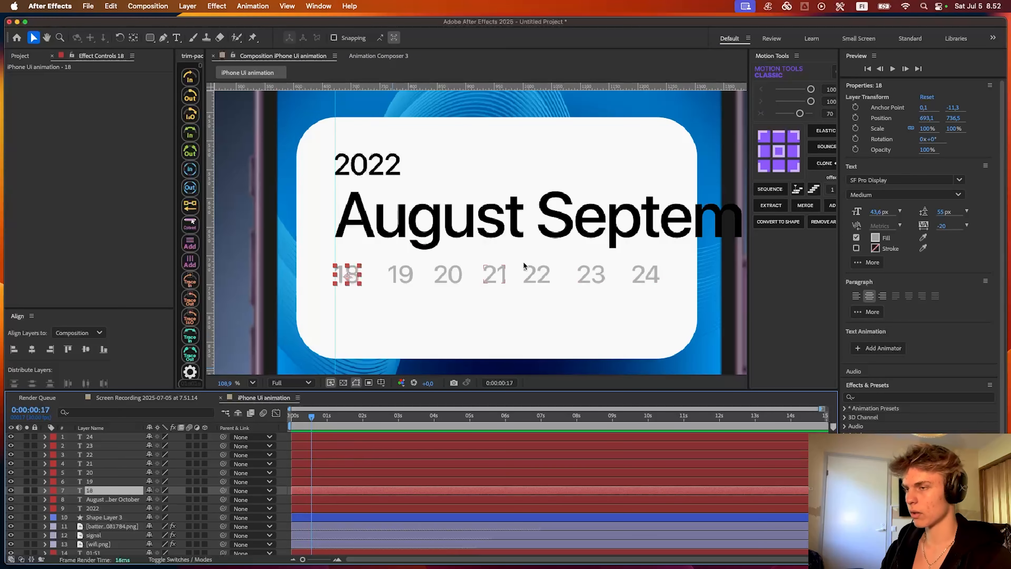
- Select the seven date layers 18 to 24 and distribute them evenly in the horizontal direction
scroll(532, 281, "down", 5)
left_click(340, 436, "shift")
scroll(464, 260, "up", 4)
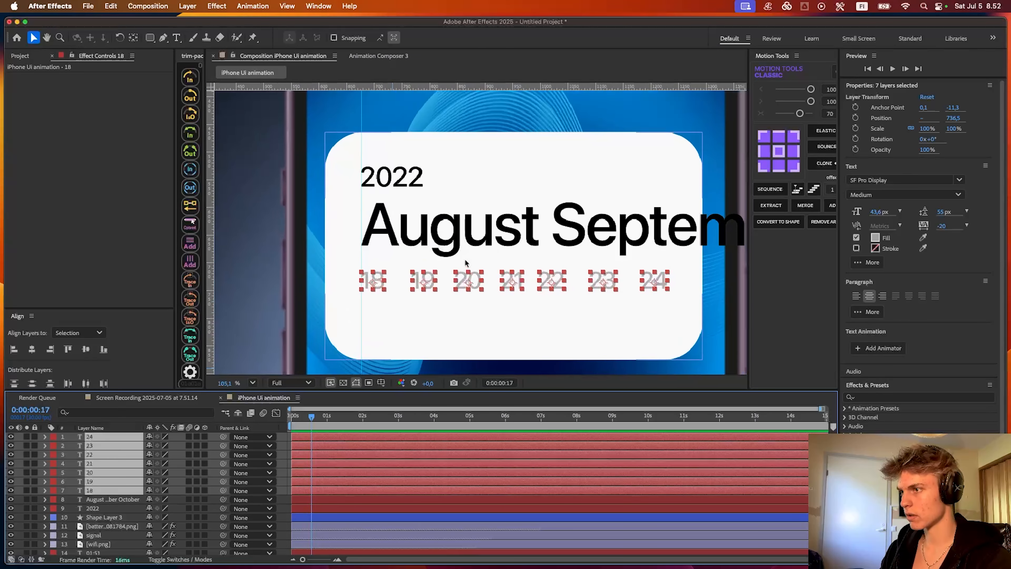
left_click(86, 384)
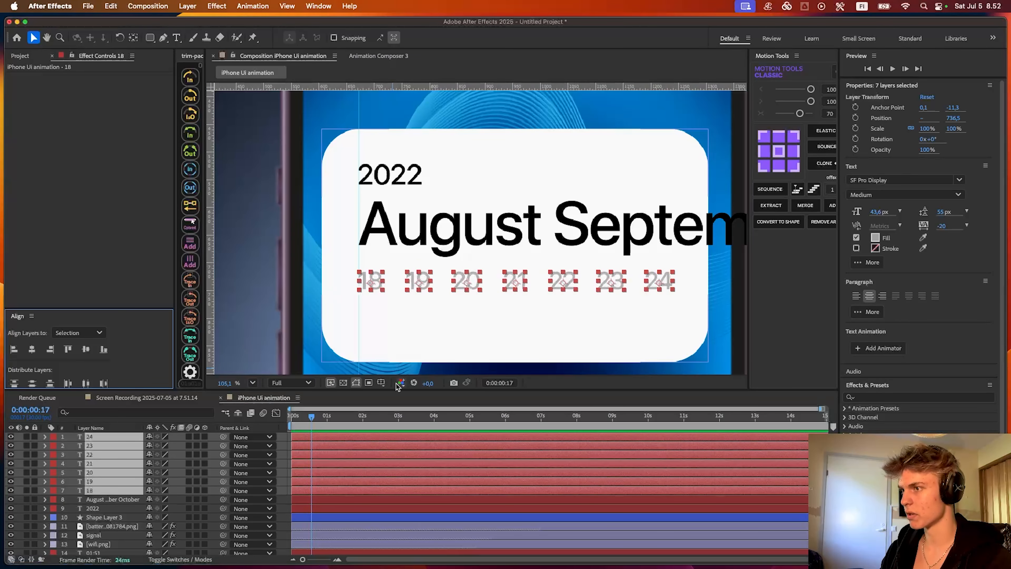
- Duplicate the seven date layers, group the copies at the top of the stack and place them as a second row below
key("super+d")
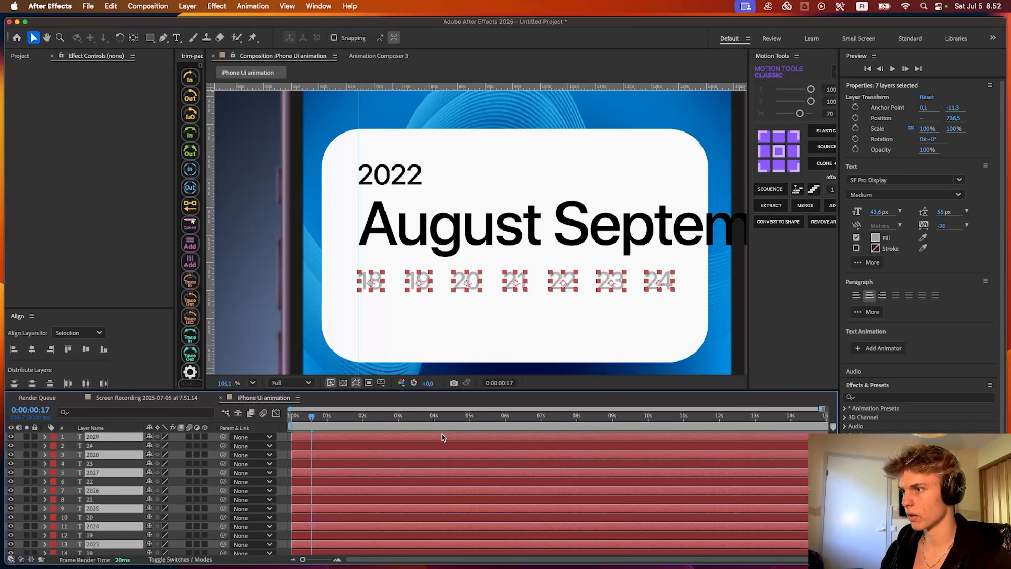
left_click_drag(113, 454, 113, 443)
left_click_drag(470, 285, 469, 313)
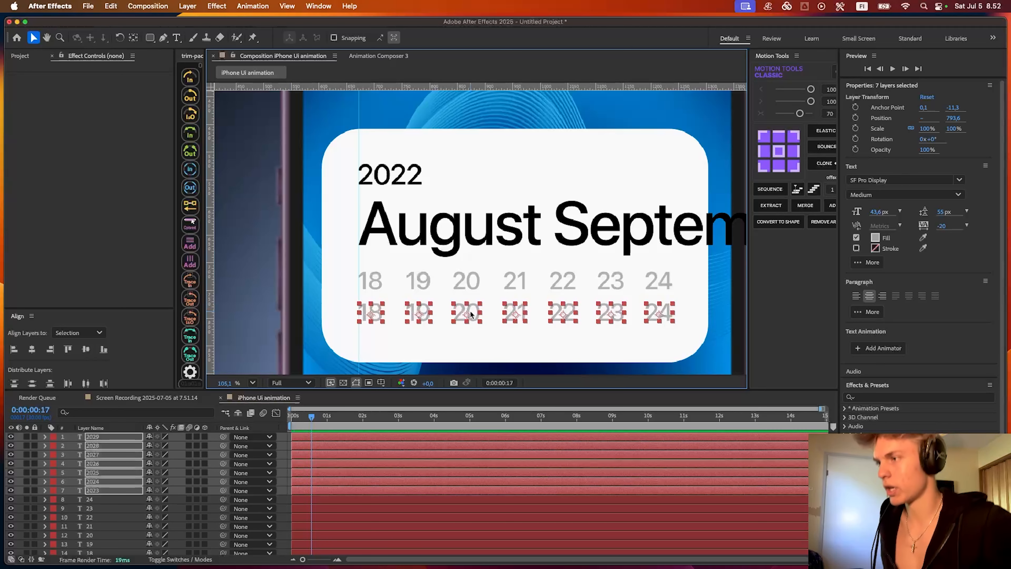
- Change the second row's seven numbers to 25, 26, 27, 28, 29, 30 and 31
double_click(404, 294)
type("25")
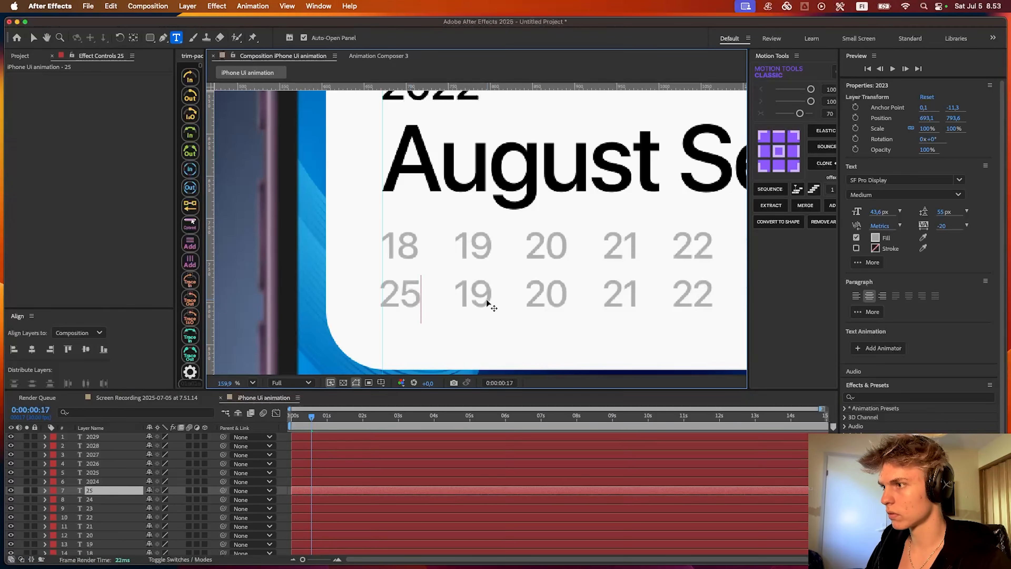
double_click(487, 298)
type("26")
double_click(559, 295)
type("27")
double_click(635, 296)
type("28")
double_click(361, 295)
type("29")
double_click(433, 295)
type("30")
double_click(505, 295)
type("31")
scroll(393, 443, "down", 2)
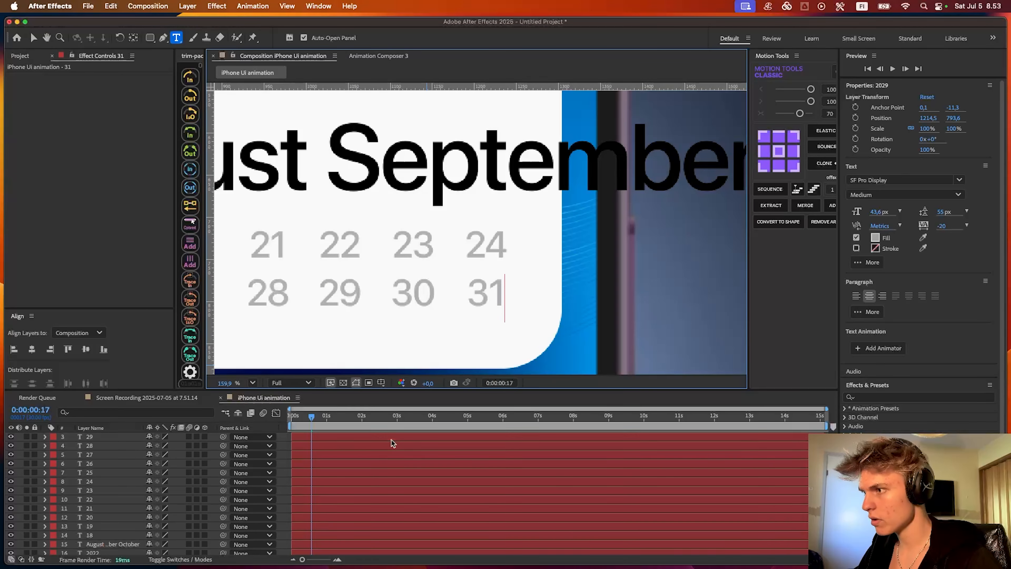
- Select the 26 date layer and centre its anchor point on the number
left_click(395, 465)
scroll(377, 462, "down", 5)
scroll(359, 480, "up", 6)
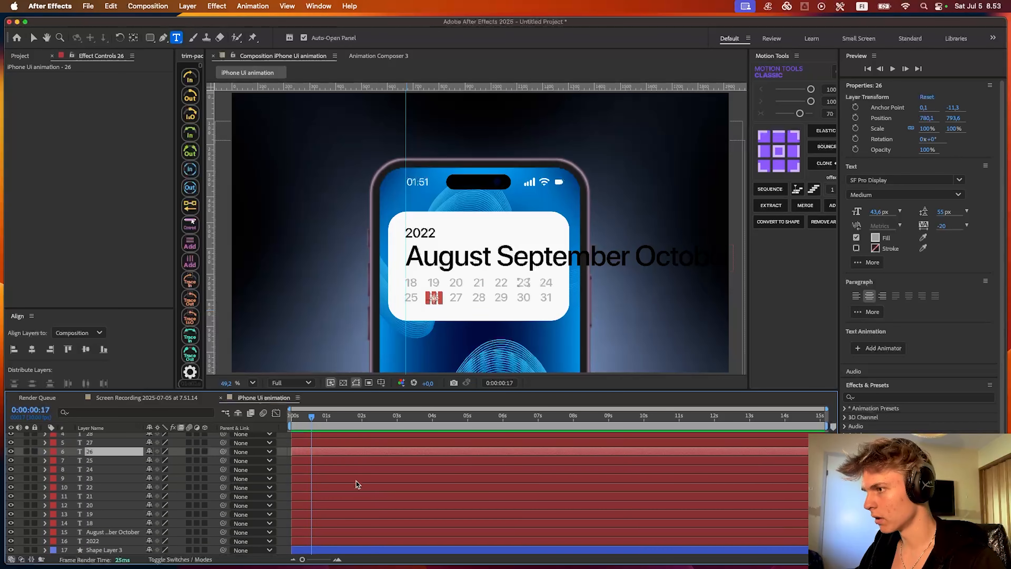
scroll(425, 306, "up", 2)
scroll(425, 306, "up", 6)
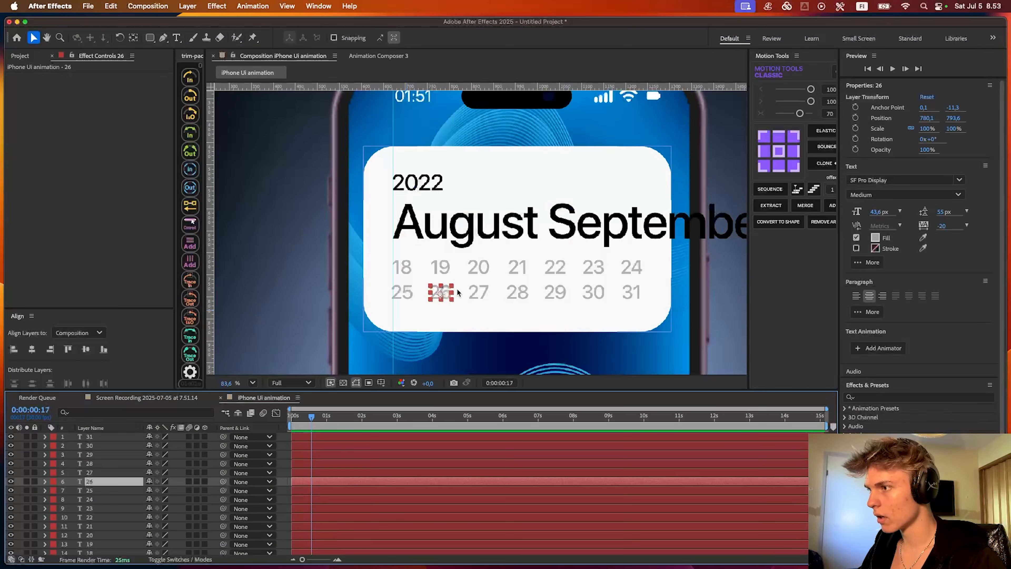
key("q")
scroll(445, 291, "up", 3)
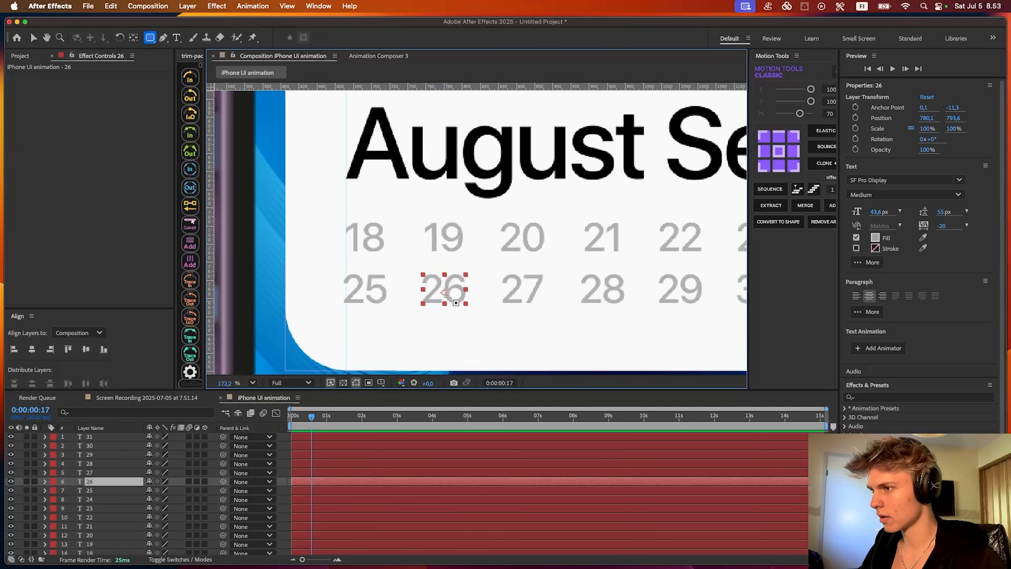
left_click(150, 39)
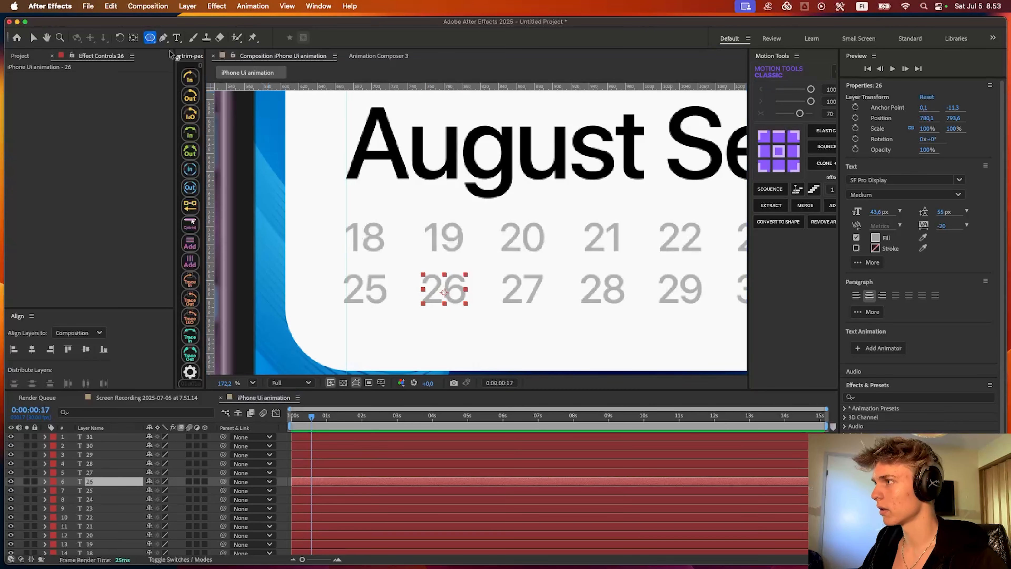
scroll(451, 298, "up", 4)
left_click(780, 147)
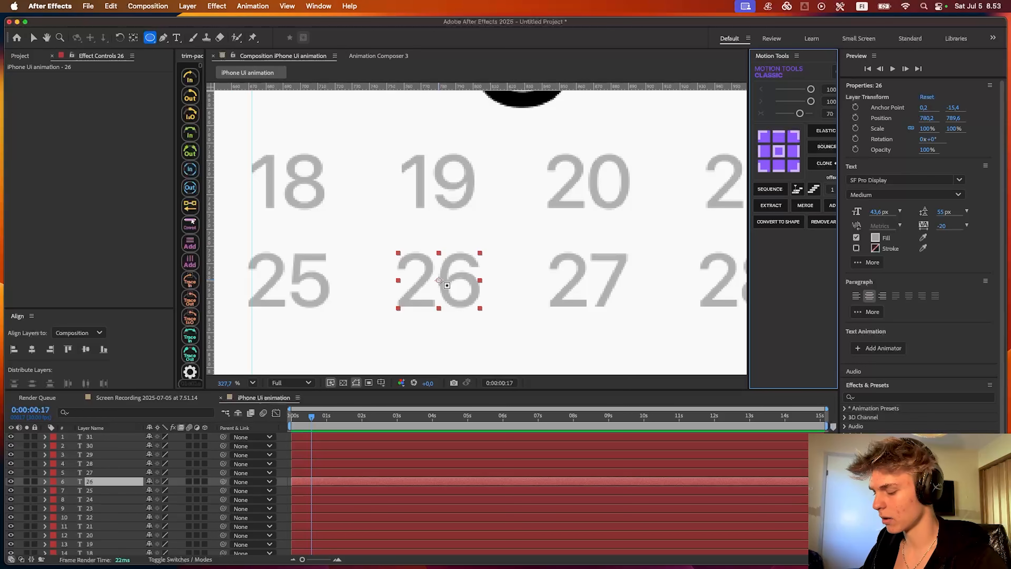
left_click_drag(438, 280, 503, 321)
key("super+z")
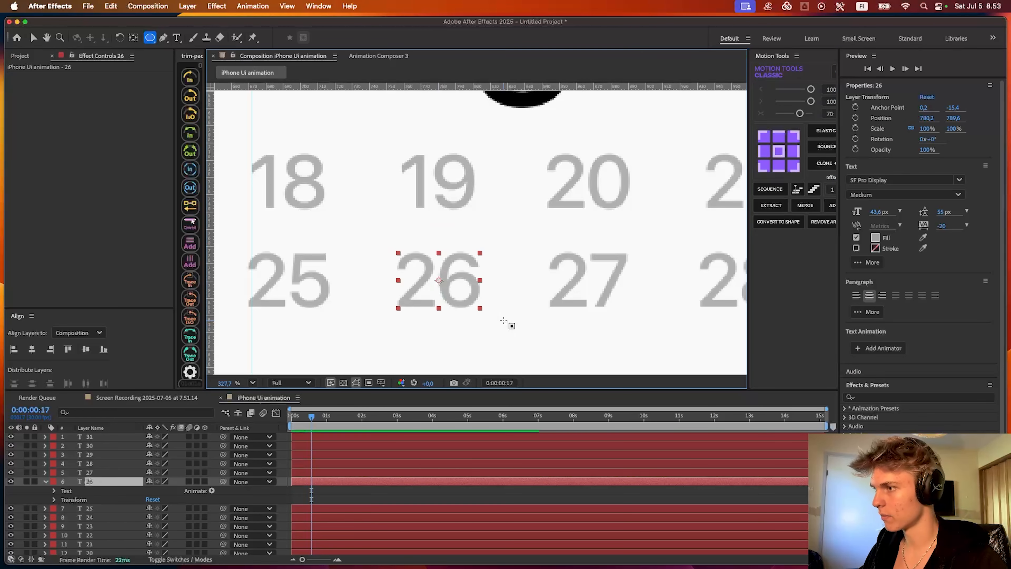
left_click(338, 492)
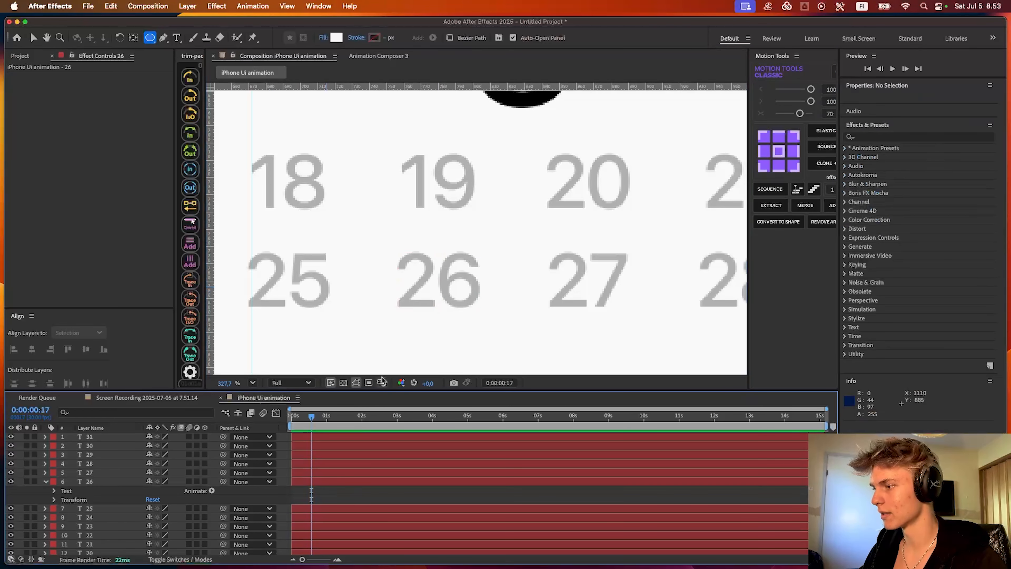
- Place a vertical and a horizontal guide crossing at the centre of the number 26
left_click(346, 484)
key("super+r")
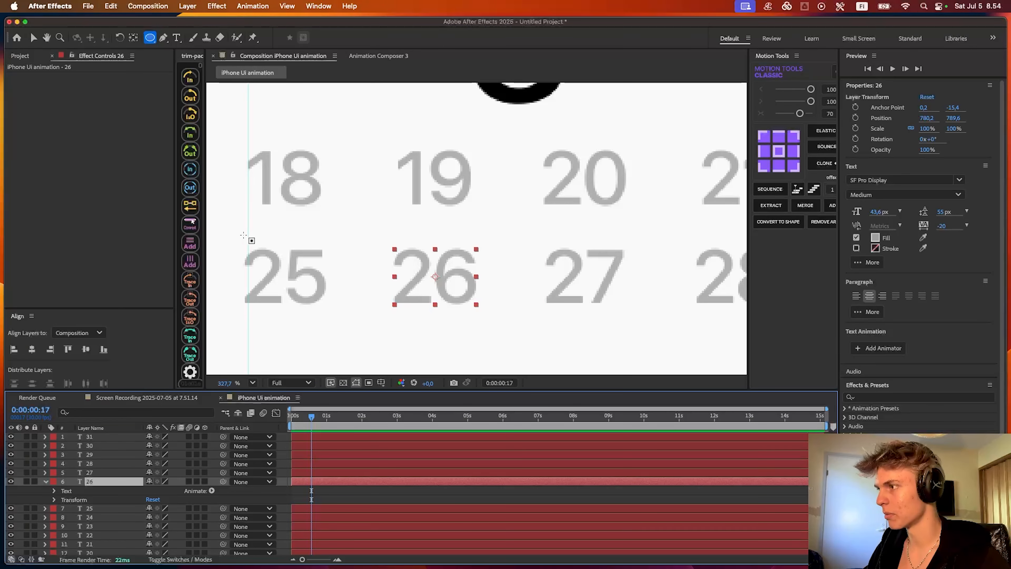
key("v")
left_click_drag(247, 235, 435, 238)
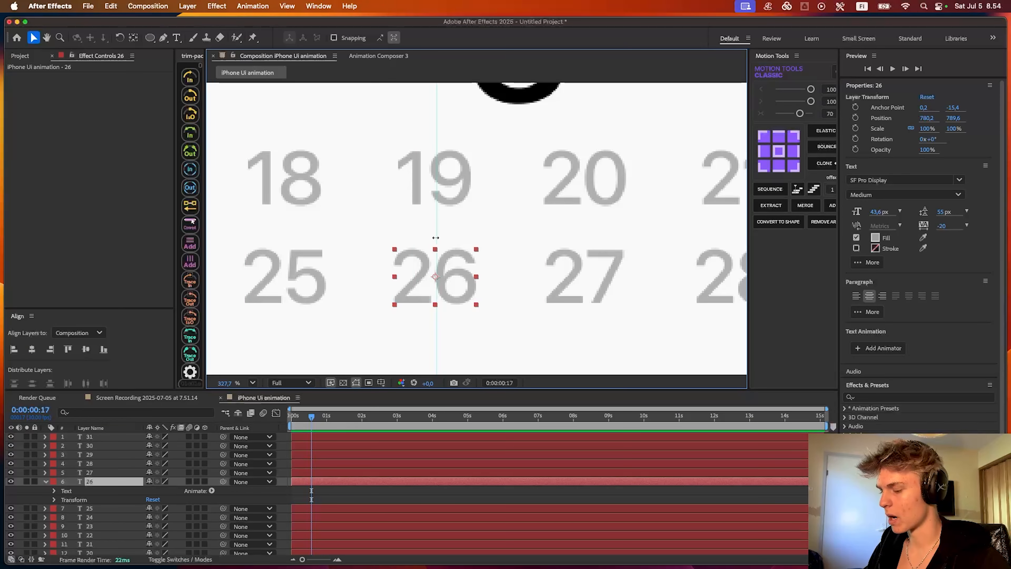
key("super+r")
left_click_drag(381, 86, 438, 232)
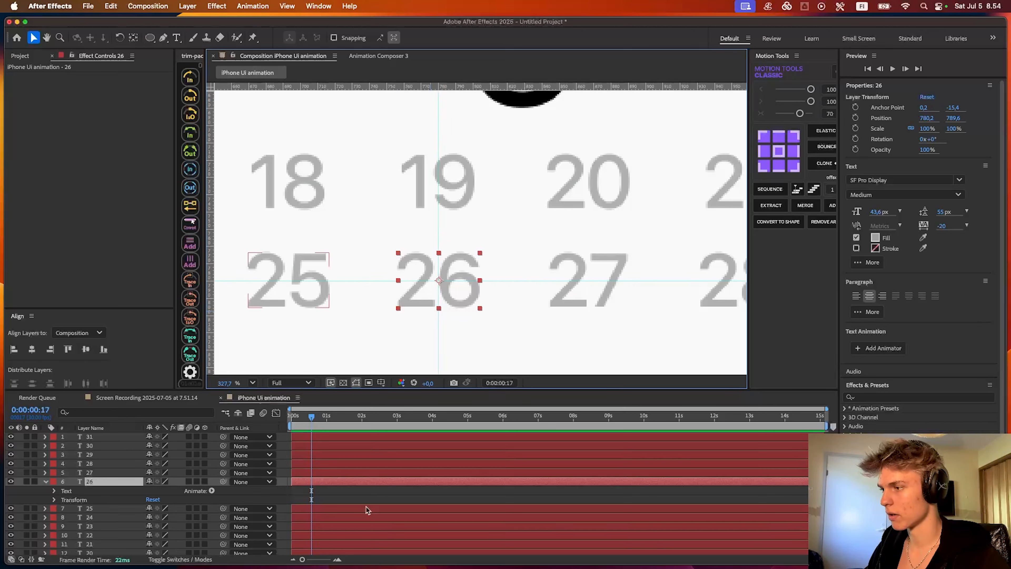
- Draw a circle about 69 px in diameter centred on the 26 and fill it with red E80000
left_click(362, 491)
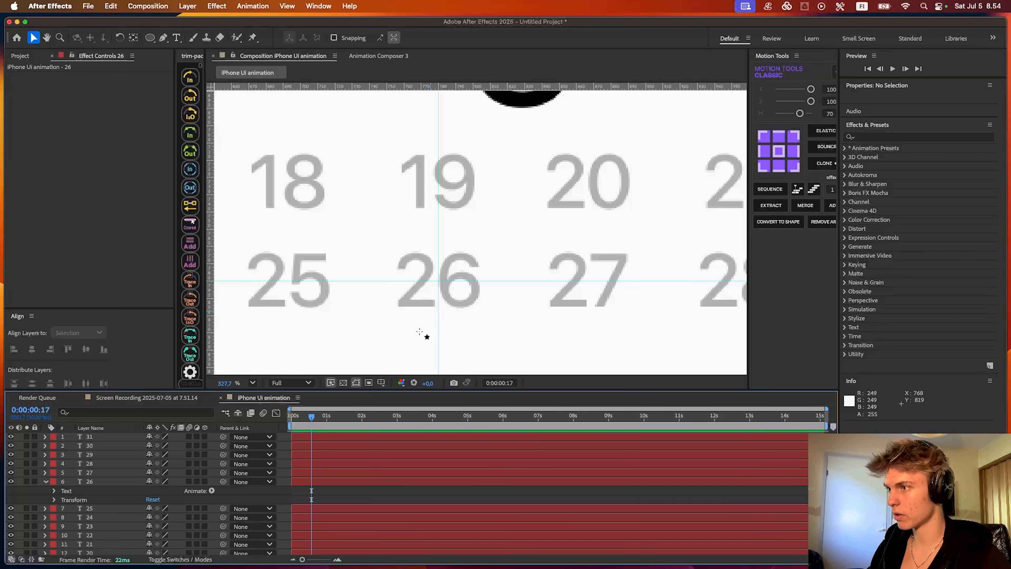
key("q")
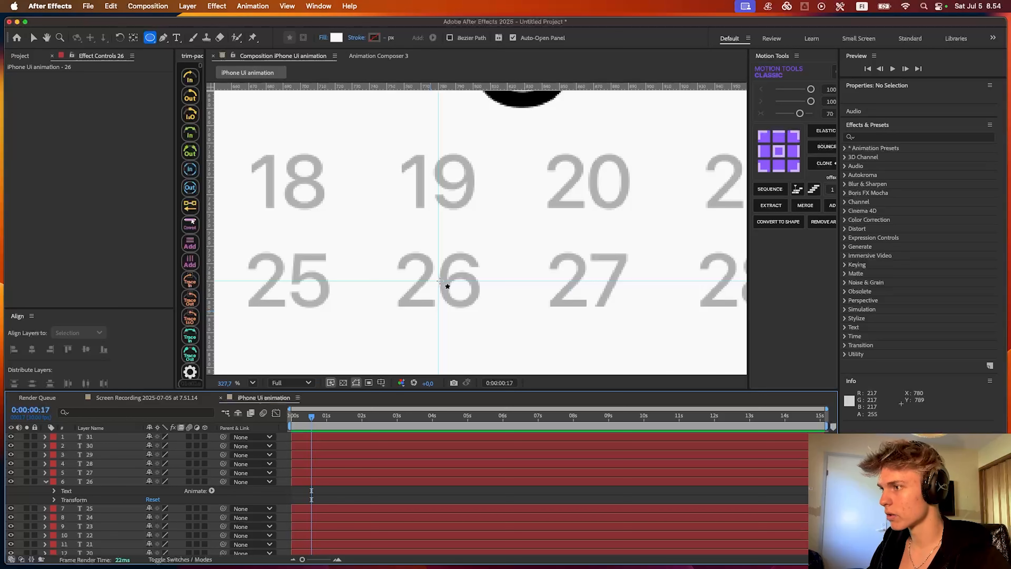
left_click_drag(439, 281, 497, 342)
left_click(337, 37)
left_click(519, 252)
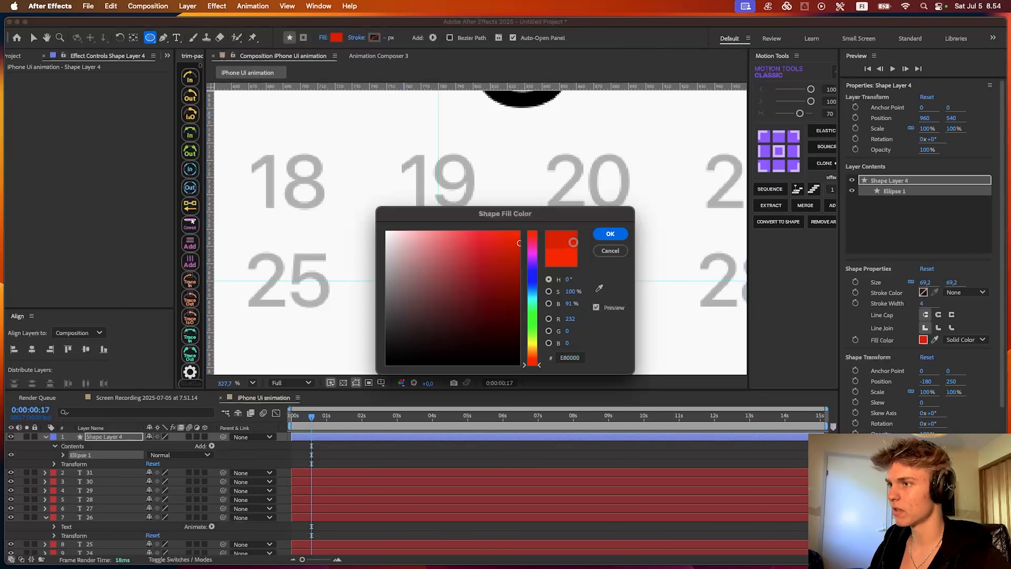
left_click(610, 234)
- Move the red circle layer beneath the date and month text layers and change the number 26's fill to white
scroll(458, 266, "down", 5)
key("space")
left_click_drag(461, 275, 468, 265)
scroll(467, 266, "down", 2)
key("v")
left_click(338, 461)
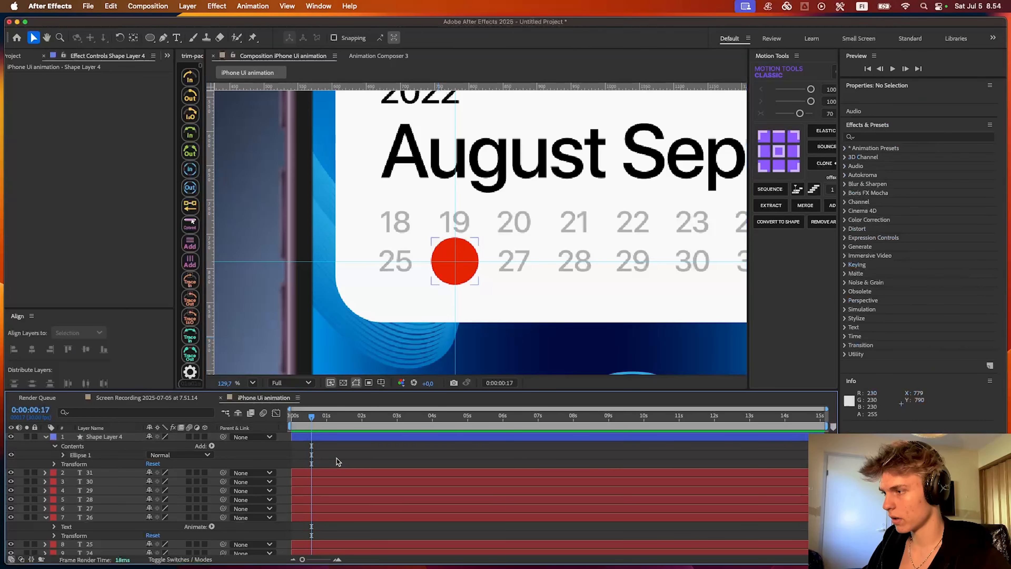
key("u")
left_click(298, 437)
scroll(223, 447, "down", 1)
scroll(175, 447, "up", 1)
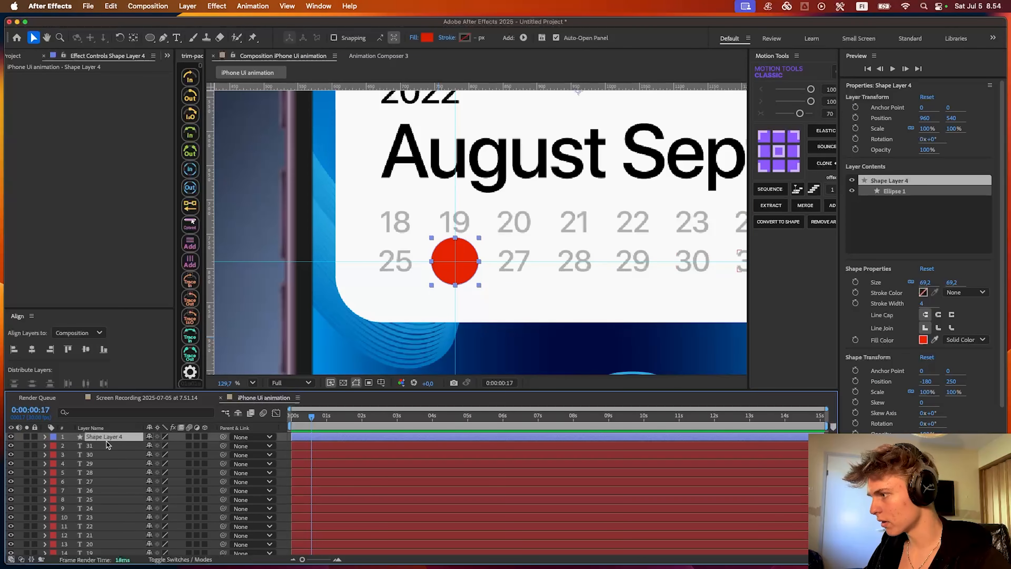
left_click_drag(106, 442, 122, 457)
scroll(336, 482, "up", 5)
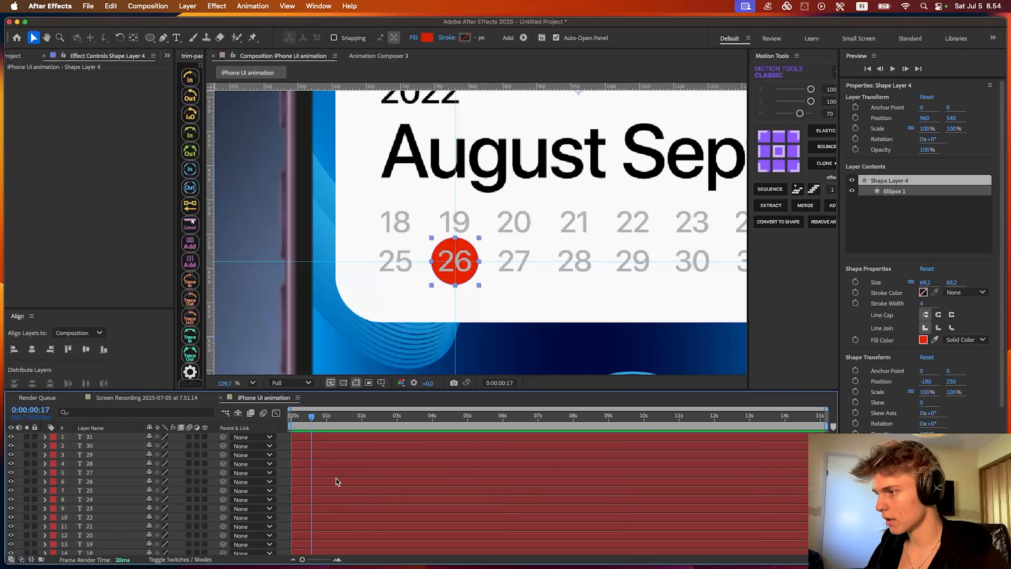
left_click(103, 481)
left_click(875, 238)
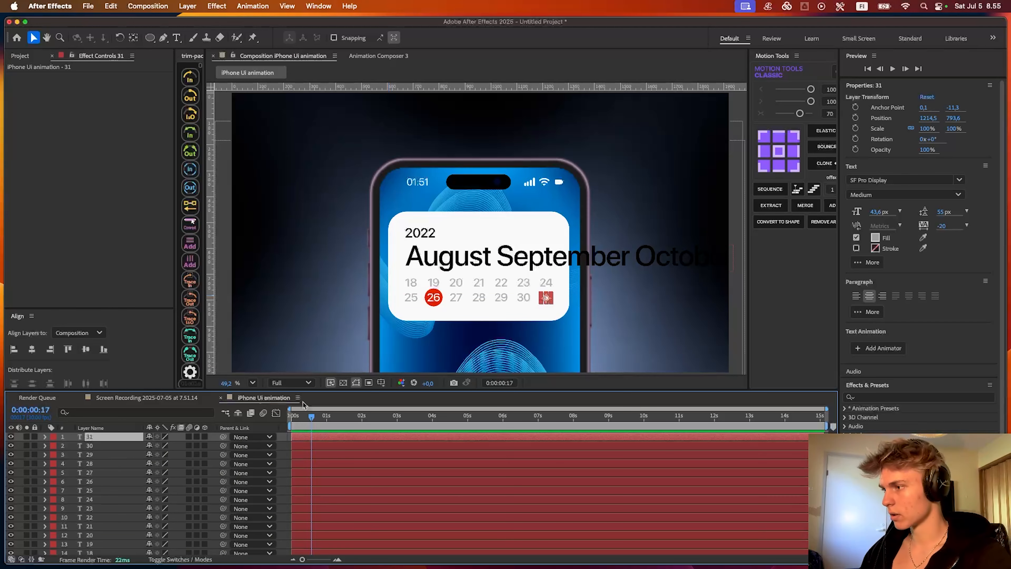
- Give the timeline more height and add a Curves effect to the iPhone Background.ai layer
left_click_drag(324, 389, 335, 353)
scroll(365, 452, "down", 5)
left_click(347, 469)
left_click(345, 461)
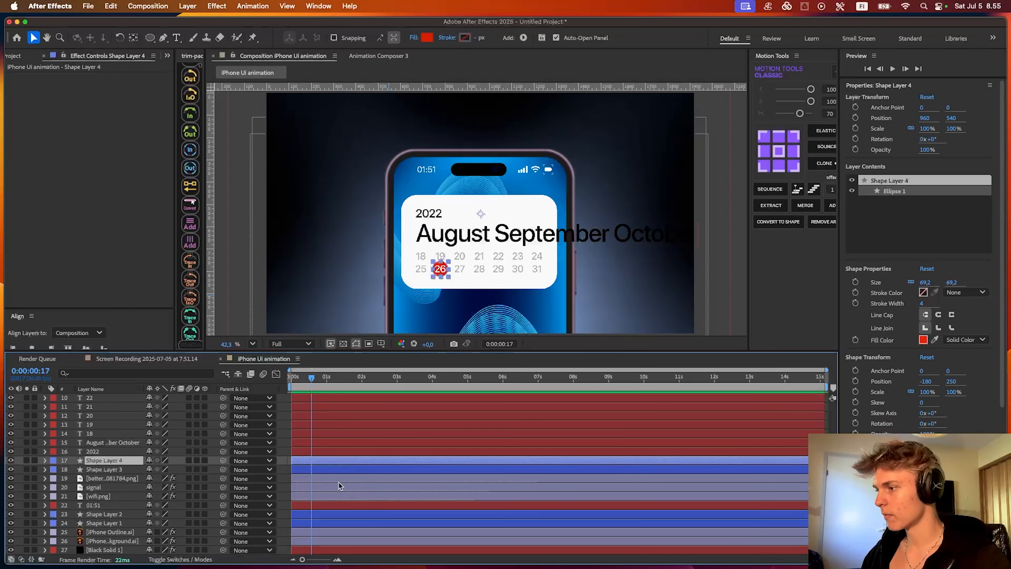
left_click(339, 487)
left_click(323, 524)
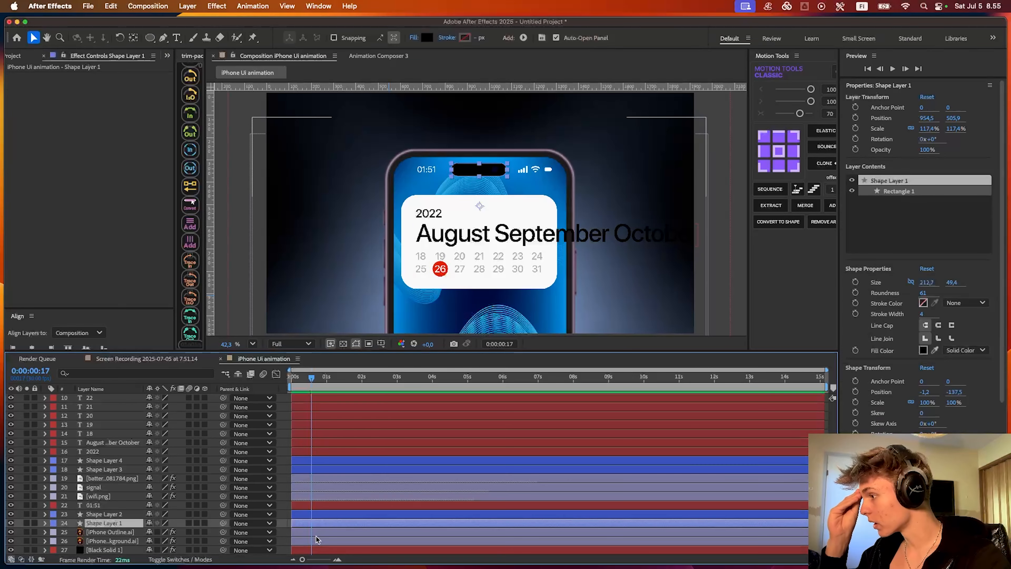
left_click(316, 540)
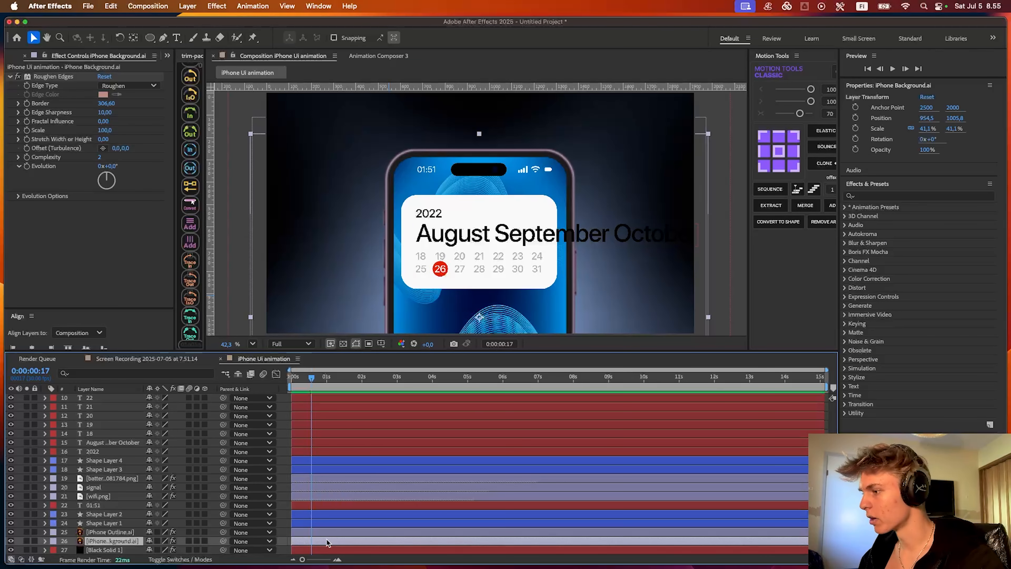
key("ctrl+space")
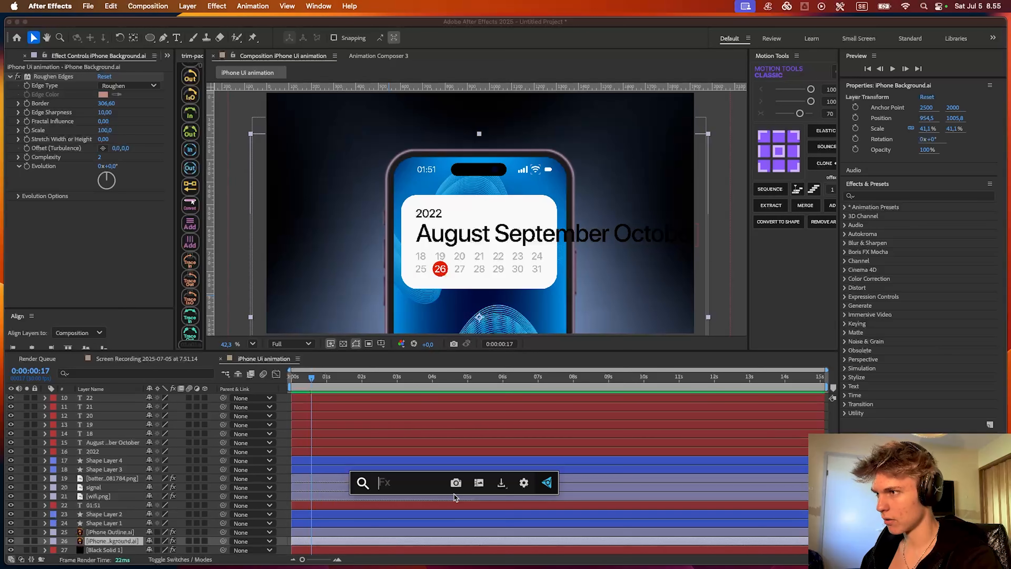
key("Escape")
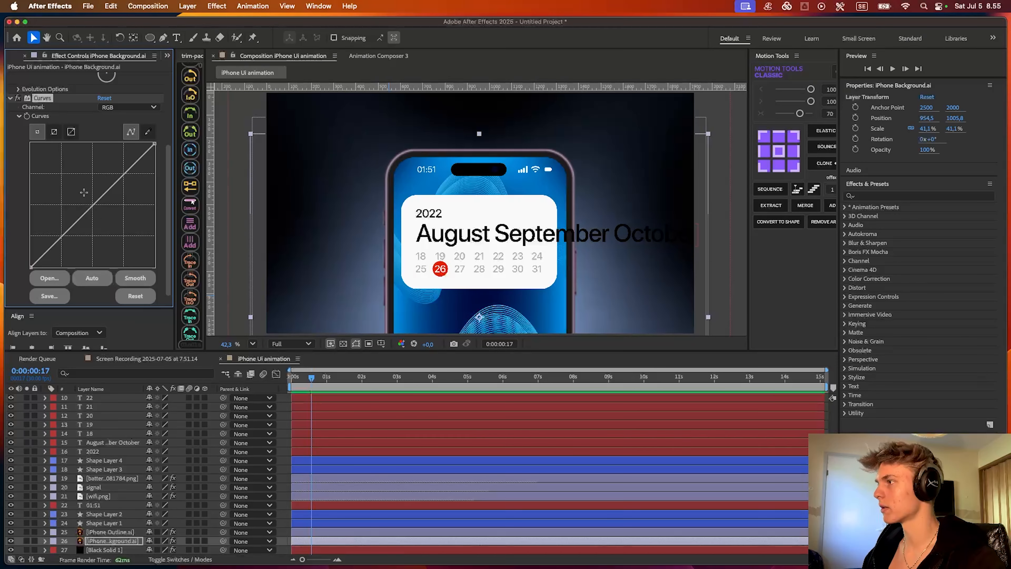
- Add two points to the background's RGB curve and pull them below the diagonal to darken the wallpaper
left_click(60, 237)
left_click(125, 175)
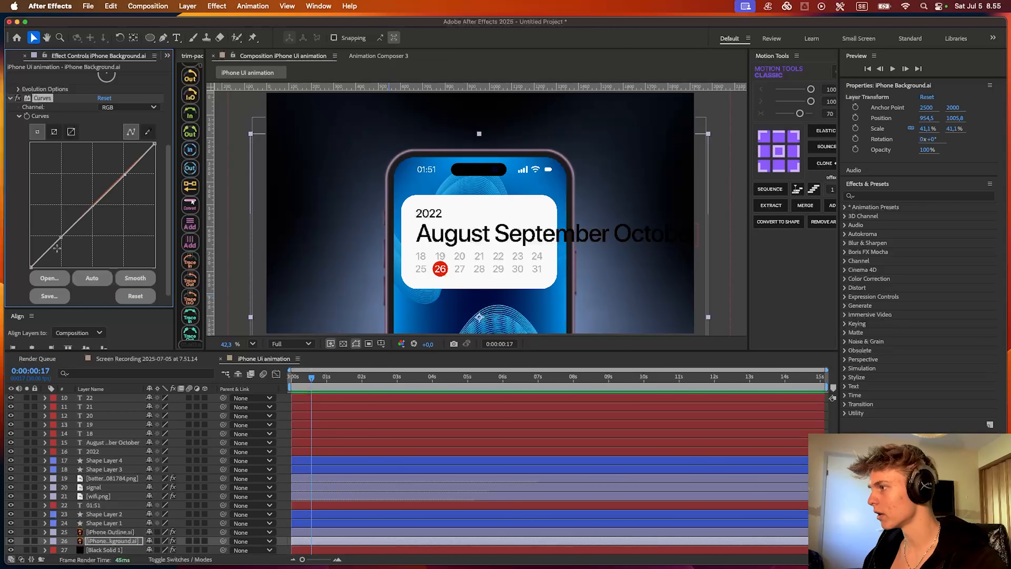
left_click_drag(60, 236, 92, 253)
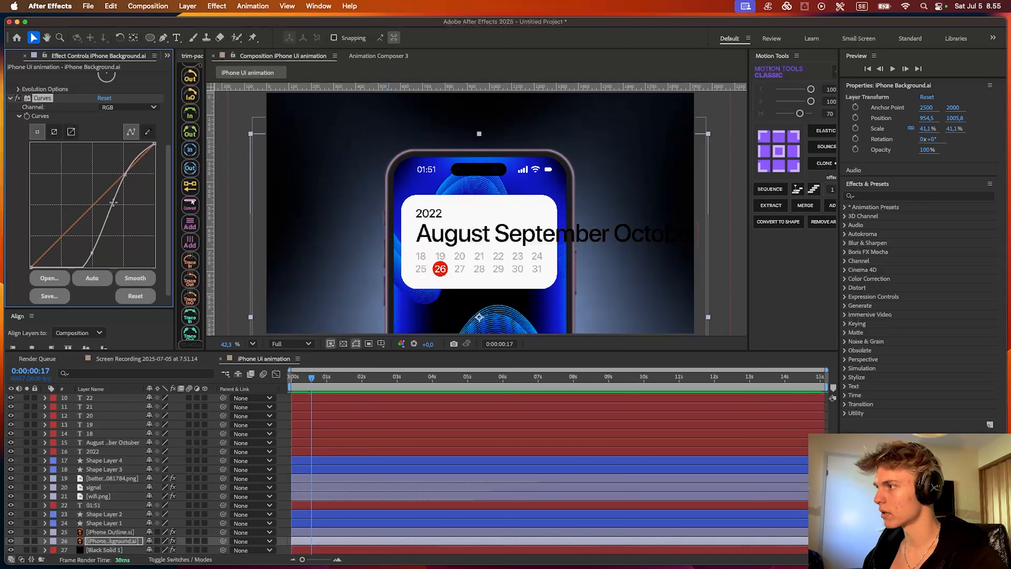
left_click_drag(125, 174, 136, 188)
left_click_drag(135, 184, 137, 187)
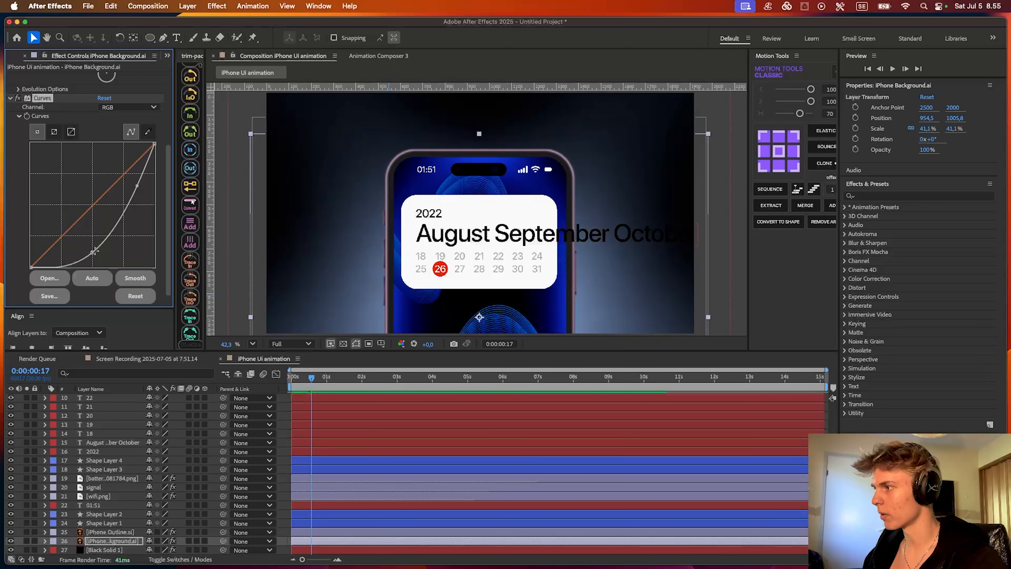
left_click_drag(92, 252, 89, 240)
left_click(380, 367)
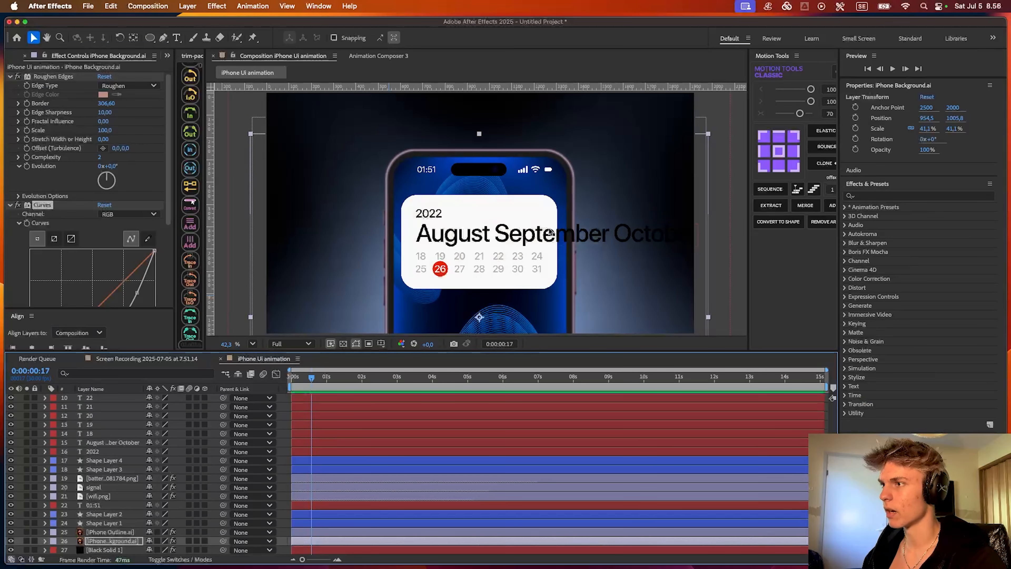
- Apply the CC Vignette effect to the iPhone Background.ai layer
key("ctrl+space")
type("vign")
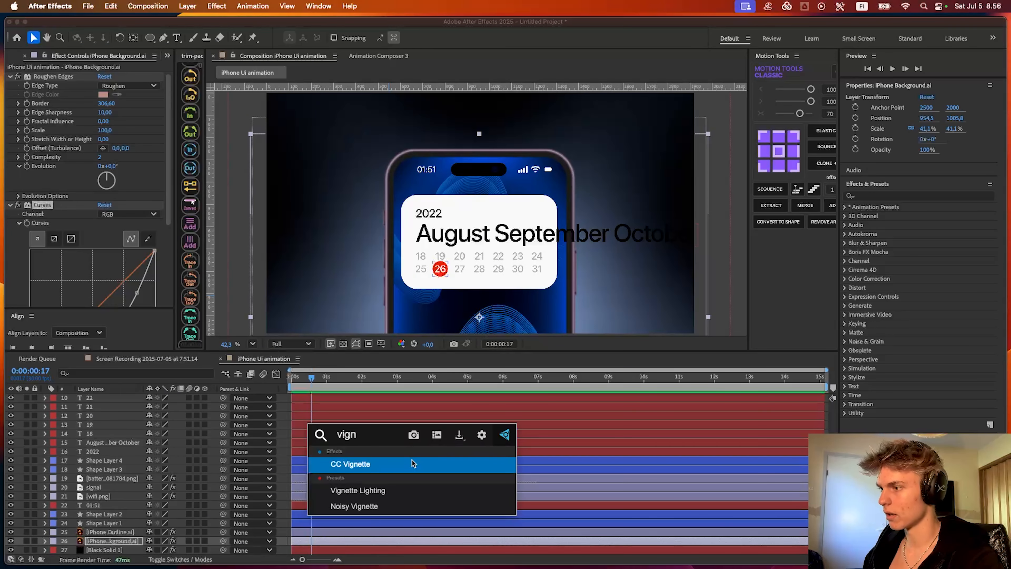
left_click(413, 463)
- Move the vignette's center point onto the calendar card, at about 2489.5, 1453.4
scroll(527, 198, "up", 3)
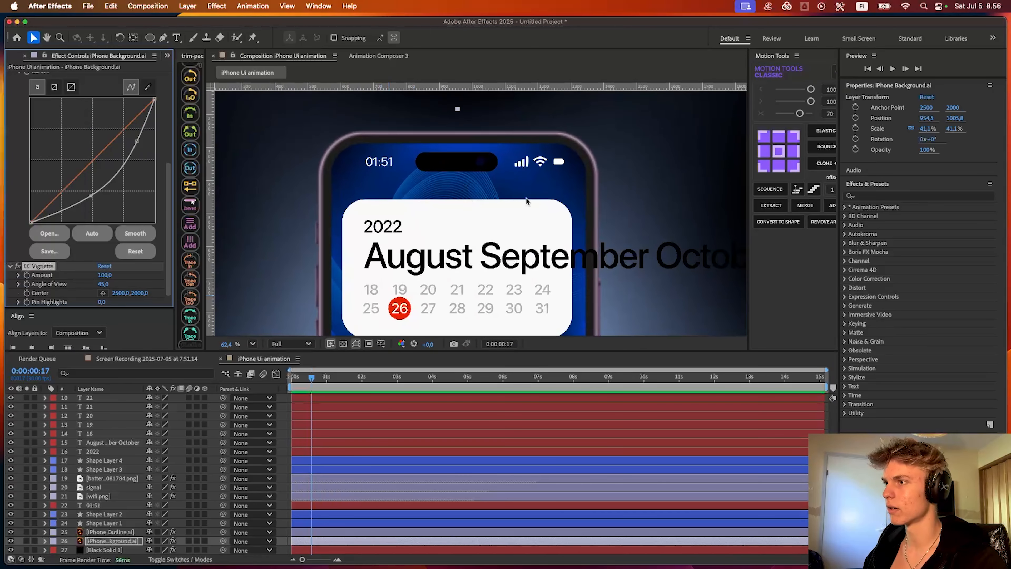
scroll(526, 198, "down", 2)
scroll(477, 203, "down", 3)
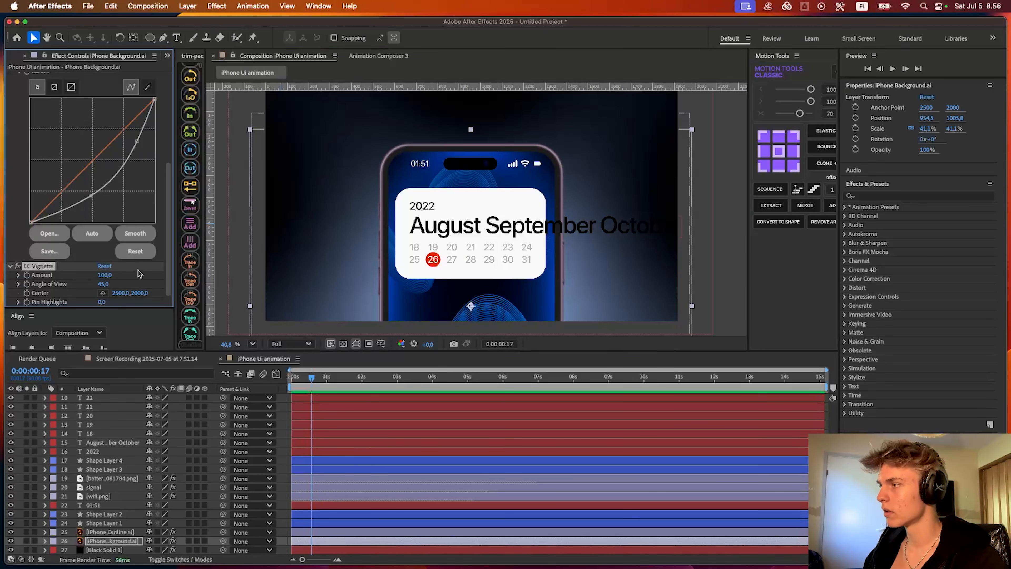
left_click(103, 293)
left_click(470, 261)
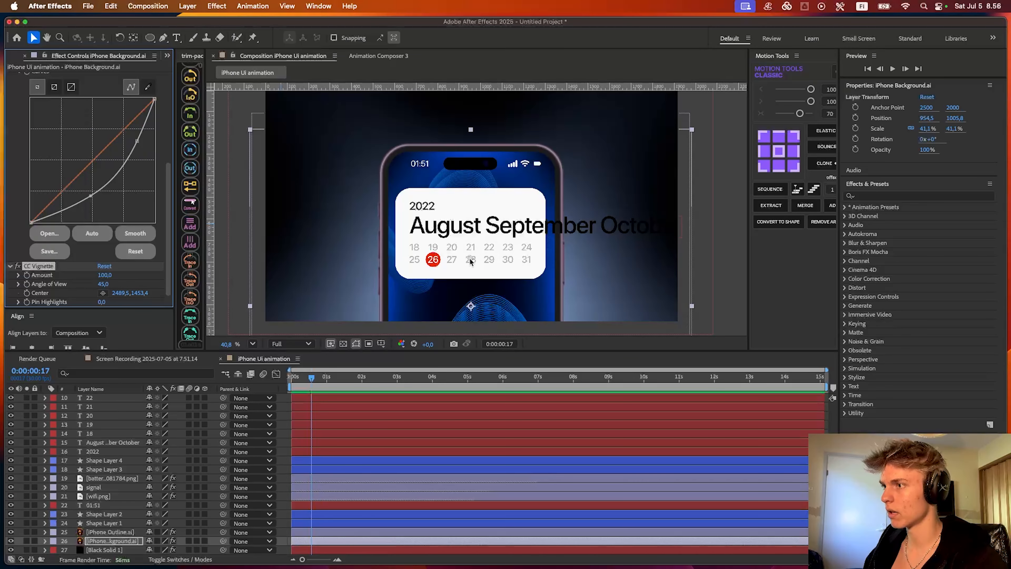
scroll(544, 208, "down", 2)
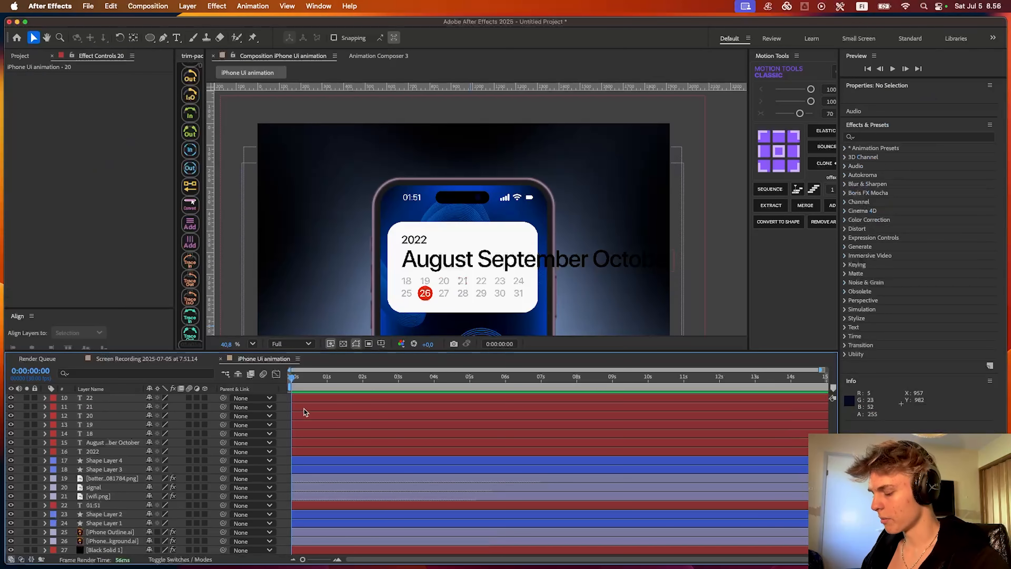
scroll(305, 426, "up", 4)
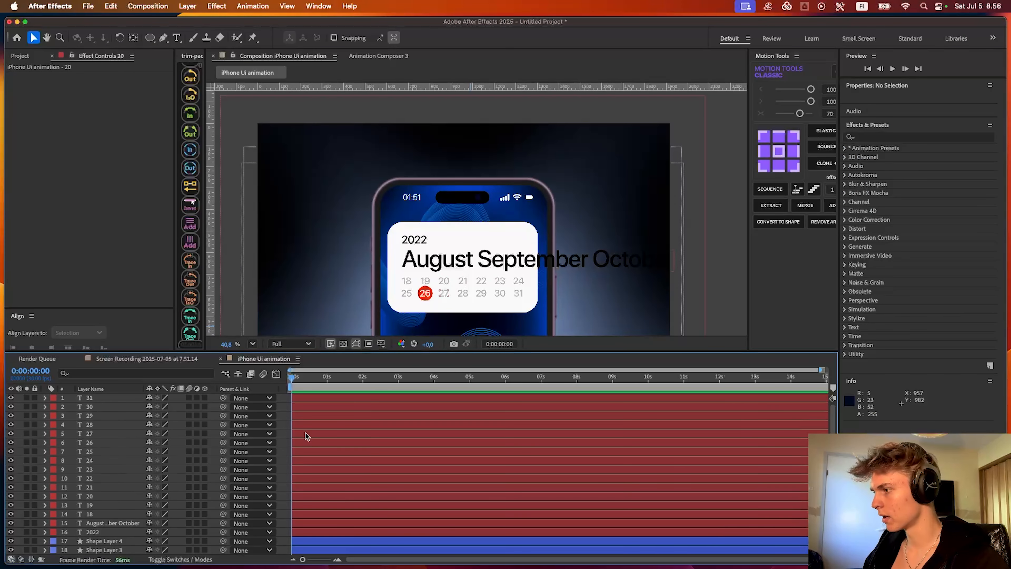
- Draw a red rectangle shape about 418 by 113 px over the word August, starting at the month text's left edge
left_click(458, 259)
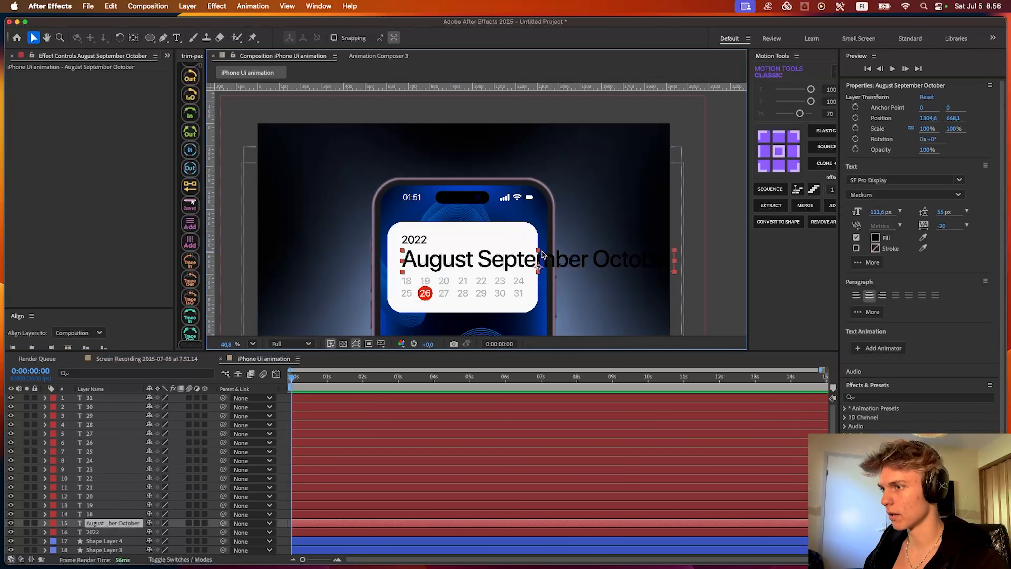
scroll(323, 488, "down", 4)
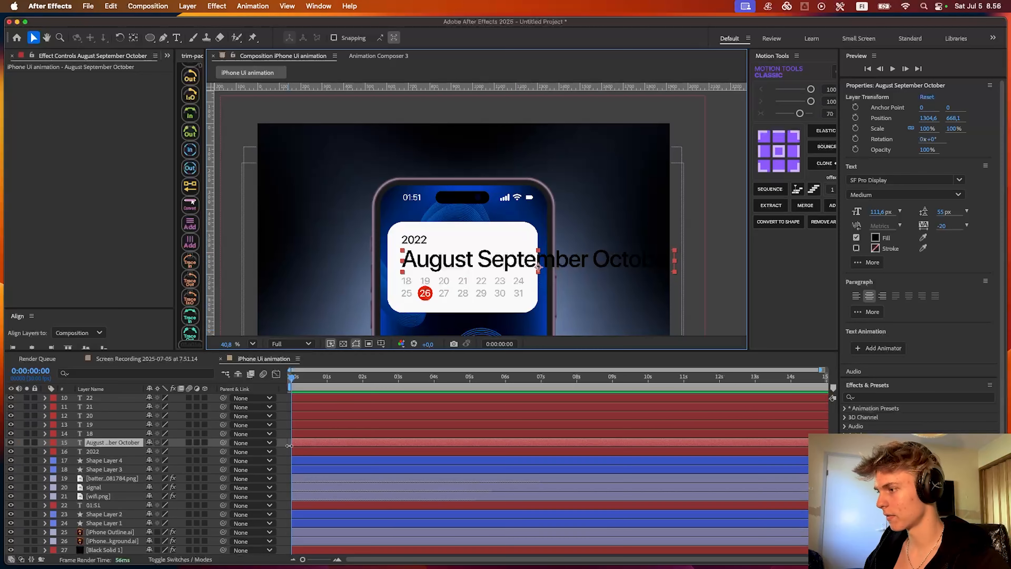
scroll(300, 444, "up", 3)
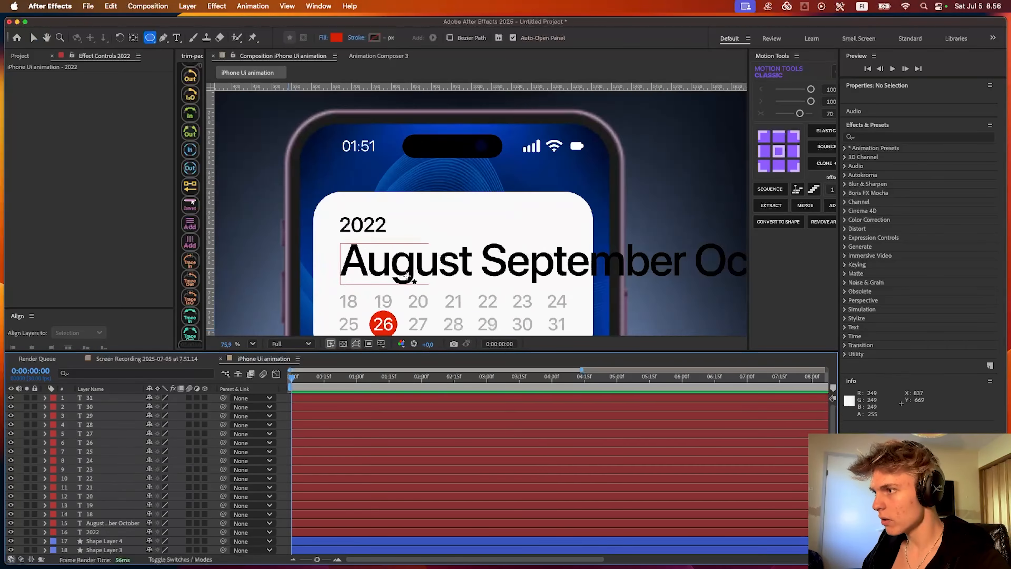
left_click_drag(407, 276, 501, 241)
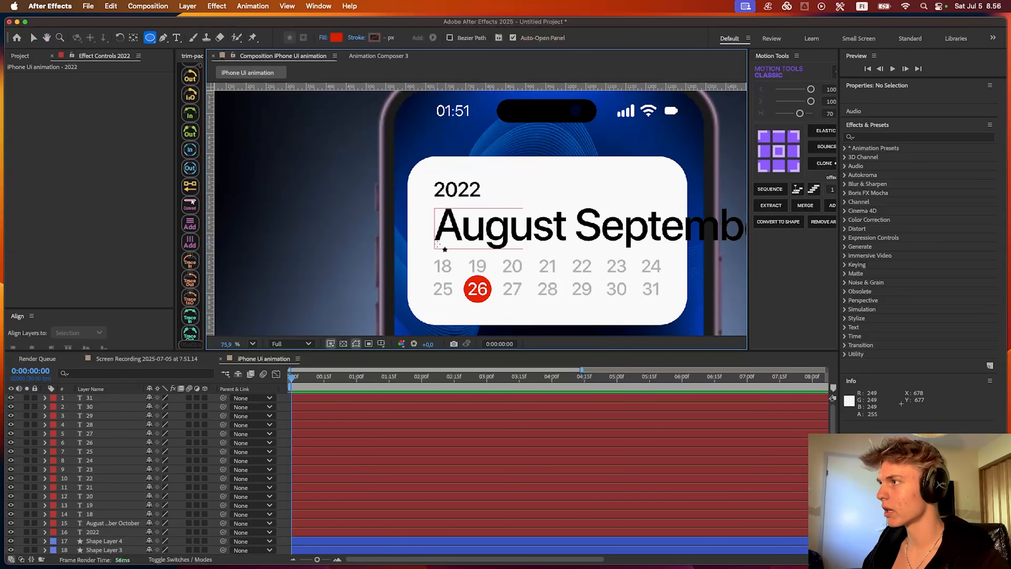
left_click_drag(149, 41, 171, 47)
left_click_drag(435, 204, 602, 248)
left_click_drag(500, 241, 462, 251)
key("v")
left_click(126, 524)
left_click(518, 241)
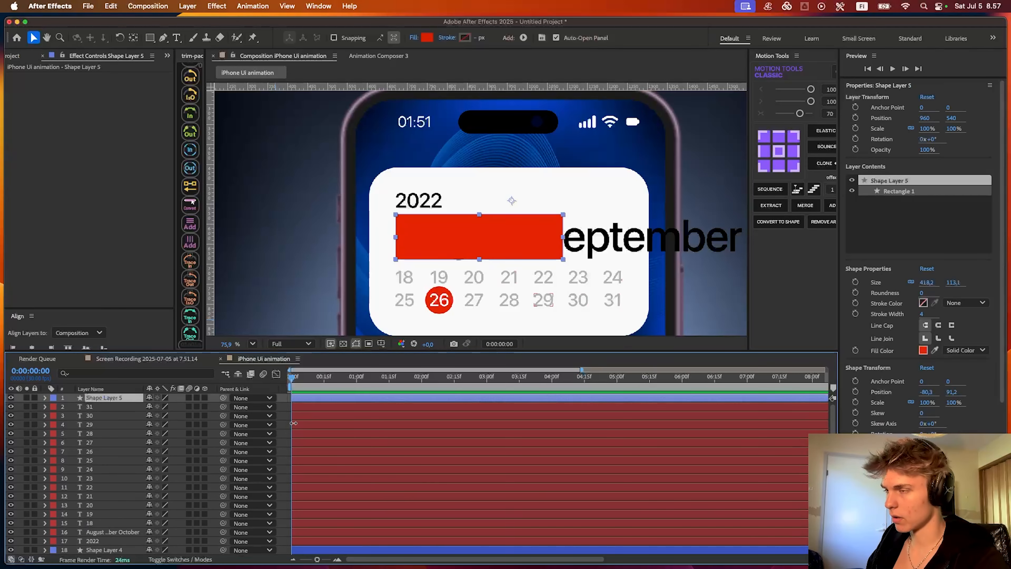
- Rename the new rectangle shape layer as Matte
key("Return")
type("M")
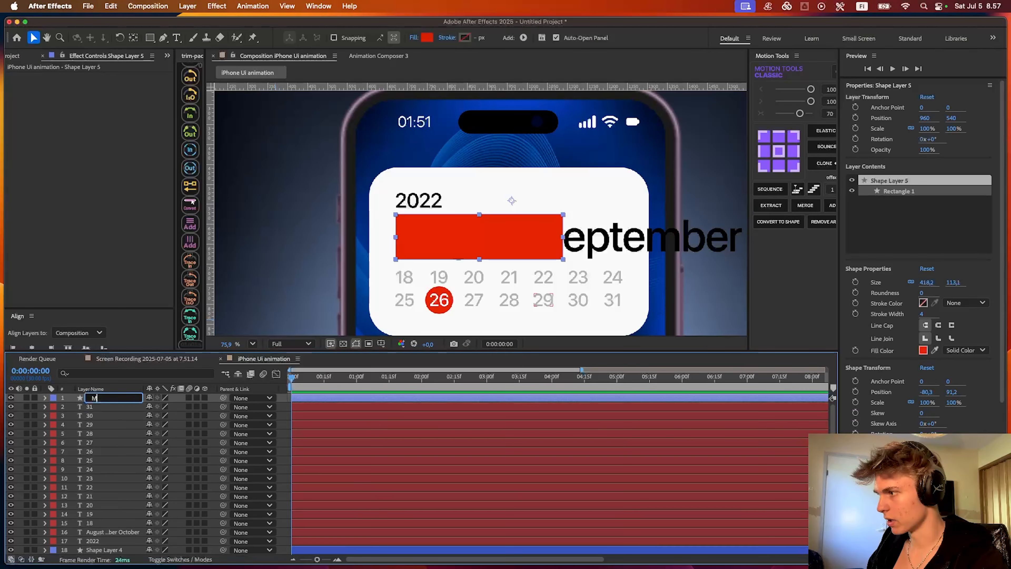
type("atte")
key("Return")
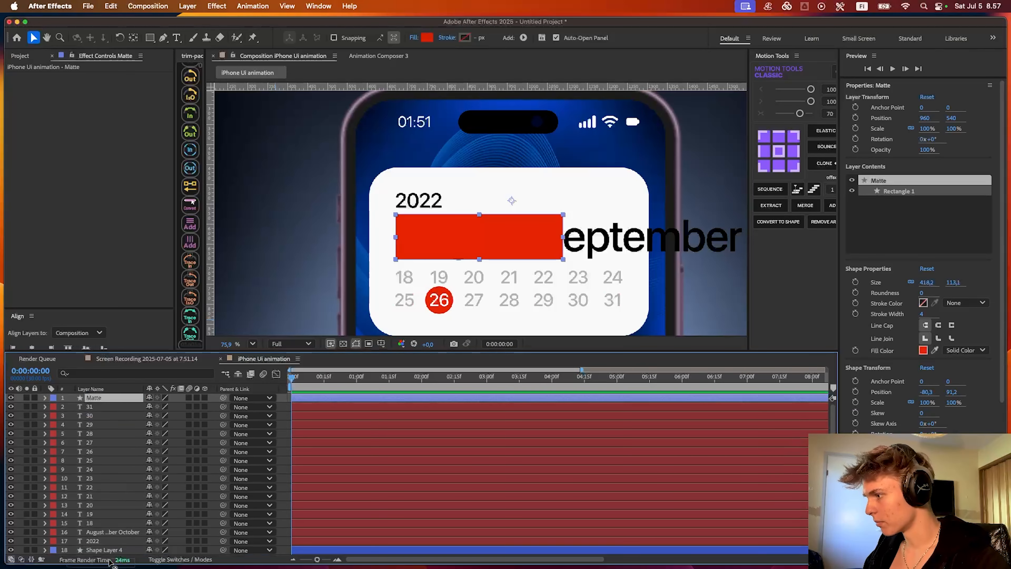
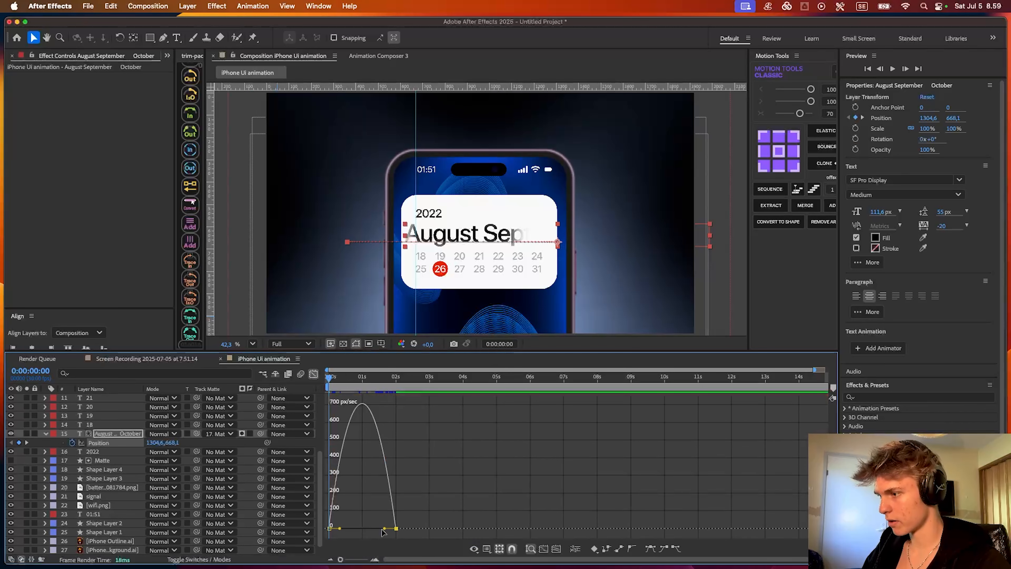
- Reshape the months' position speed graph so the scroll peaks early and slows gradually, and preview it
left_click_drag(385, 529, 204, 537)
key("space")
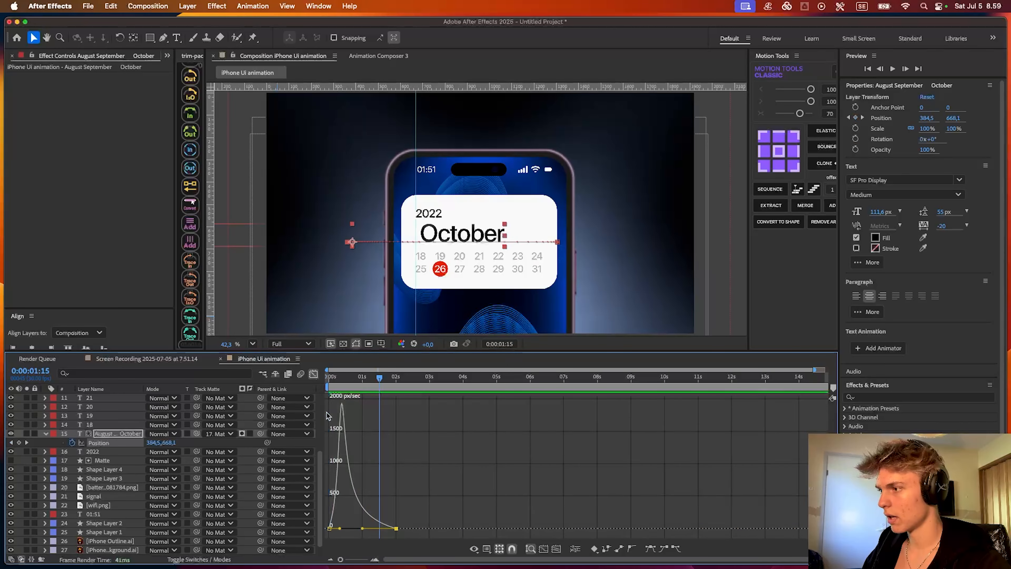
left_click(508, 239)
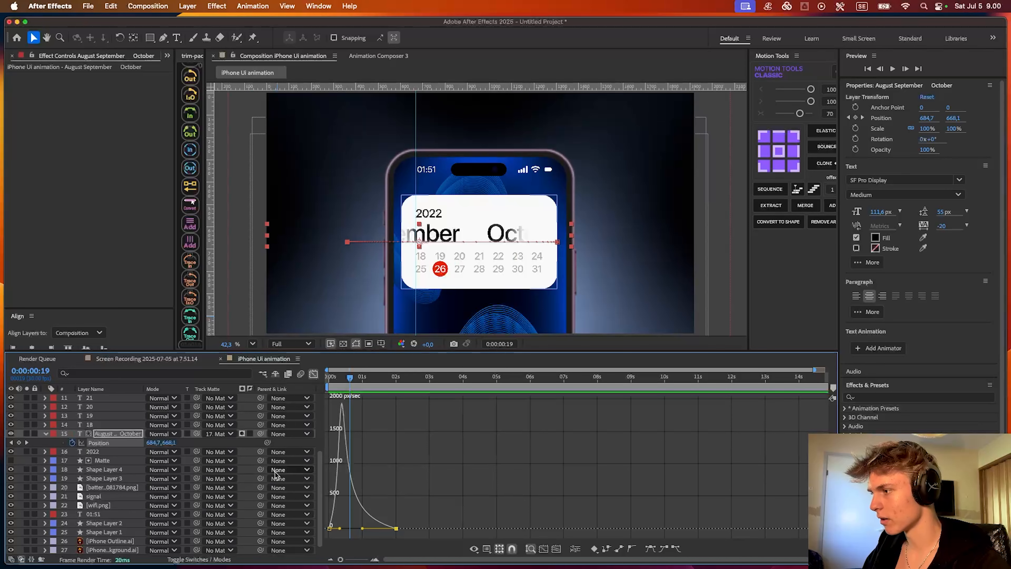
- Adjust the spacing between September and October in the month text layer
key("shift+F3")
left_click(358, 434)
mouse_move(350, 378)
left_mouse_down()
mouse_move(379, 379)
mouse_move(365, 379)
left_mouse_up()
key("super+t")
left_click(414, 221)
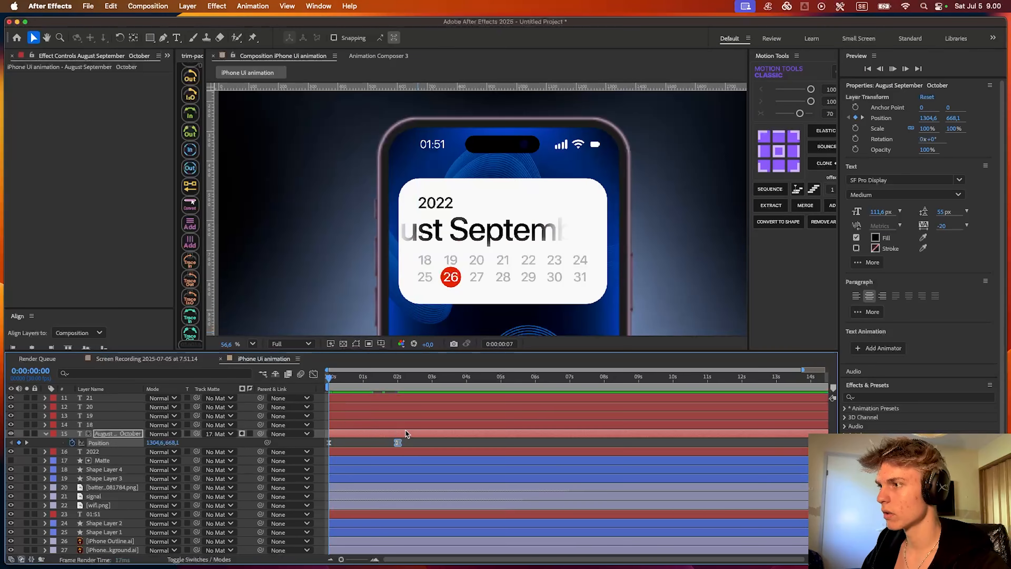
key("space")
- Keyframe the red circle's position with Easy Ease so it slides from 897, 790 onto 26 over about one second
left_click(104, 470)
key("p")
left_click(72, 478)
left_click_drag(397, 443, 272, 481)
key("F9")
- Shape the red circle's speed graph into a fast start with a long ease-out, and preview it
left_click(313, 373)
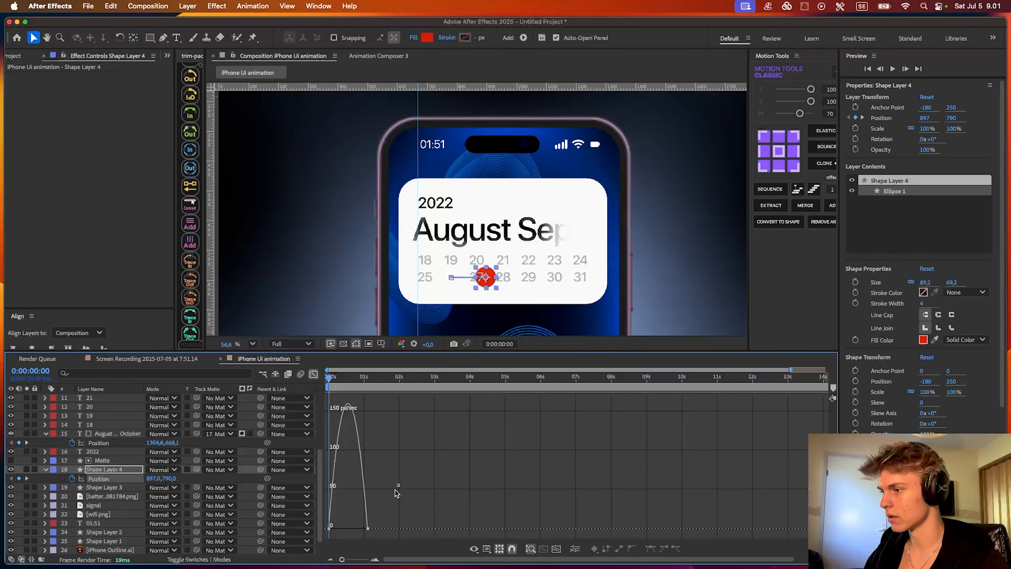
left_click_drag(359, 525, 331, 525)
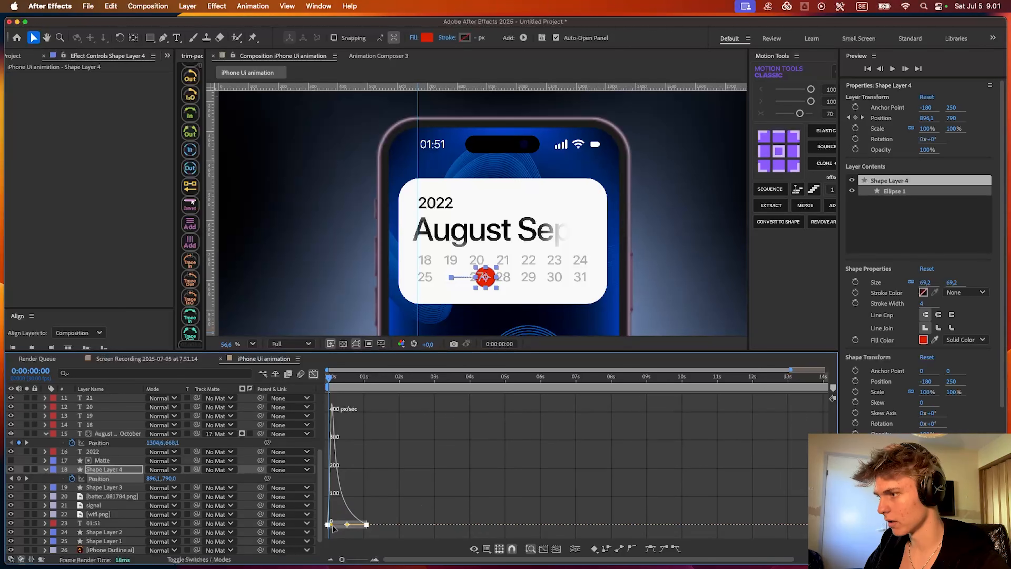
key("space")
- Shift the red circle's starting position at 0:00:00:00 closer to 26, and preview the slide
key("space")
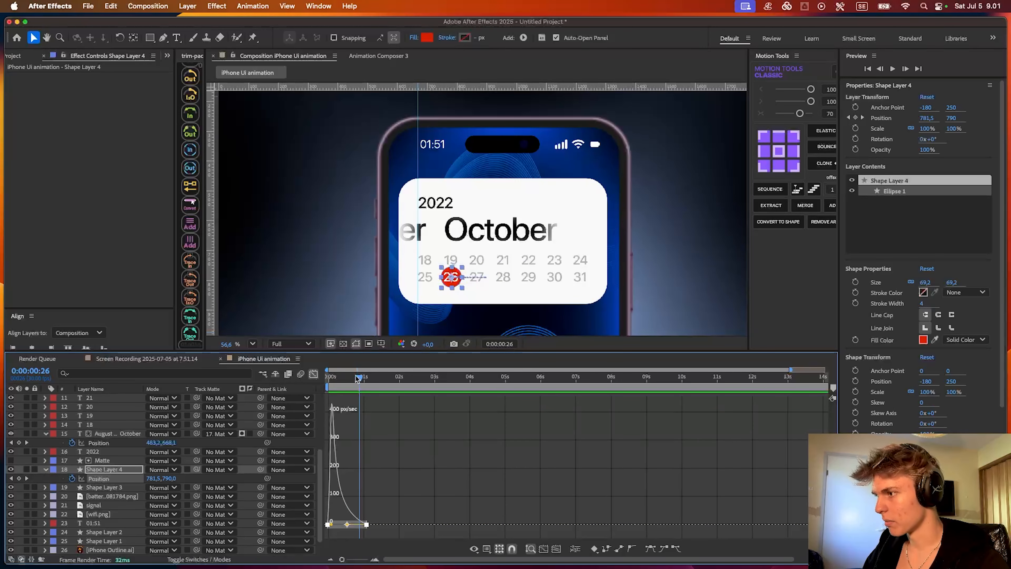
left_click_drag(357, 379, 328, 377)
left_click(313, 374)
left_click(339, 481)
left_click_drag(154, 478, 118, 477)
key("space")
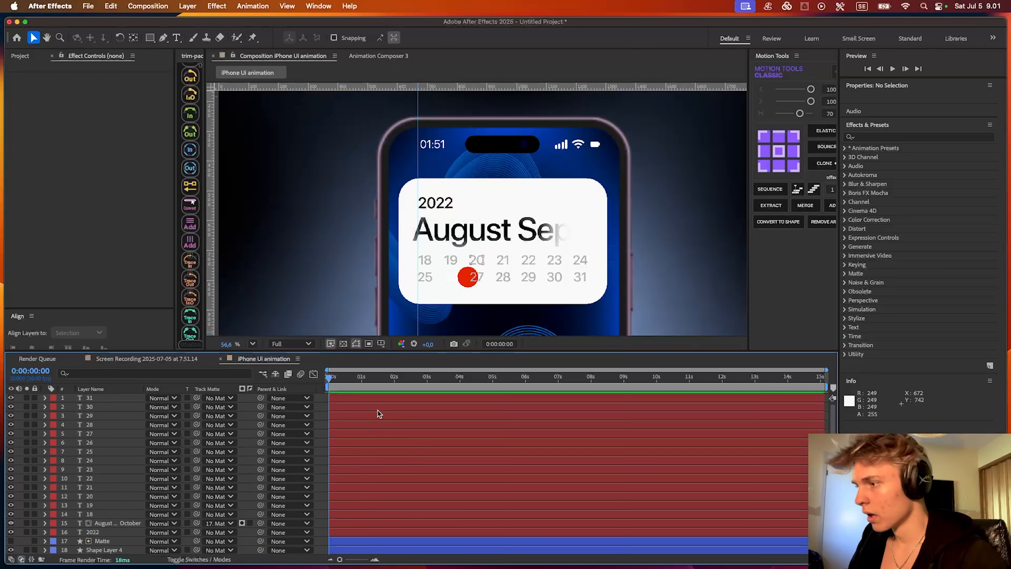
- Fit the composition in the viewer and remove the vertical guide at the calendar text's left edge
left_click(253, 344)
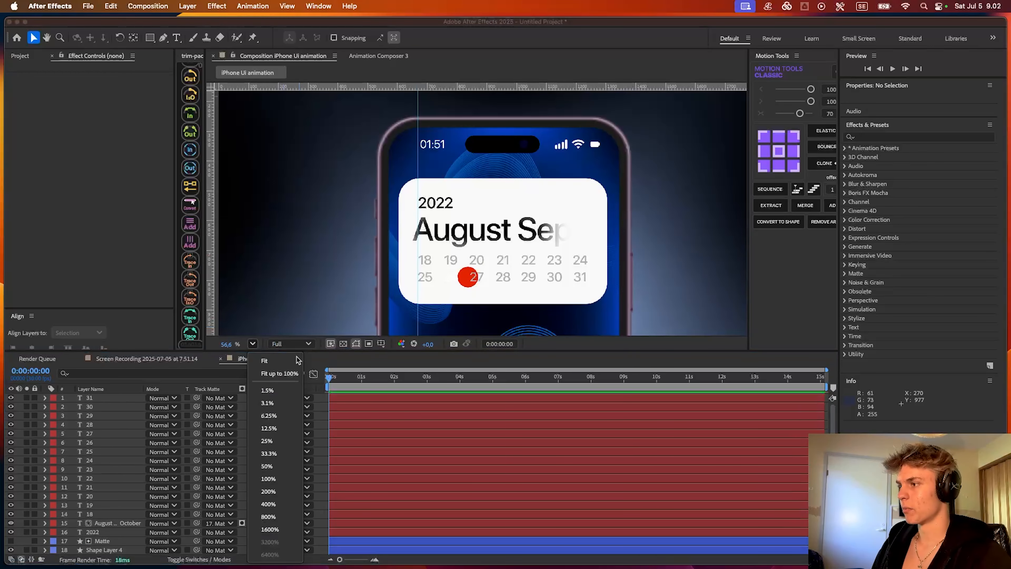
left_click(288, 373)
key("super+r")
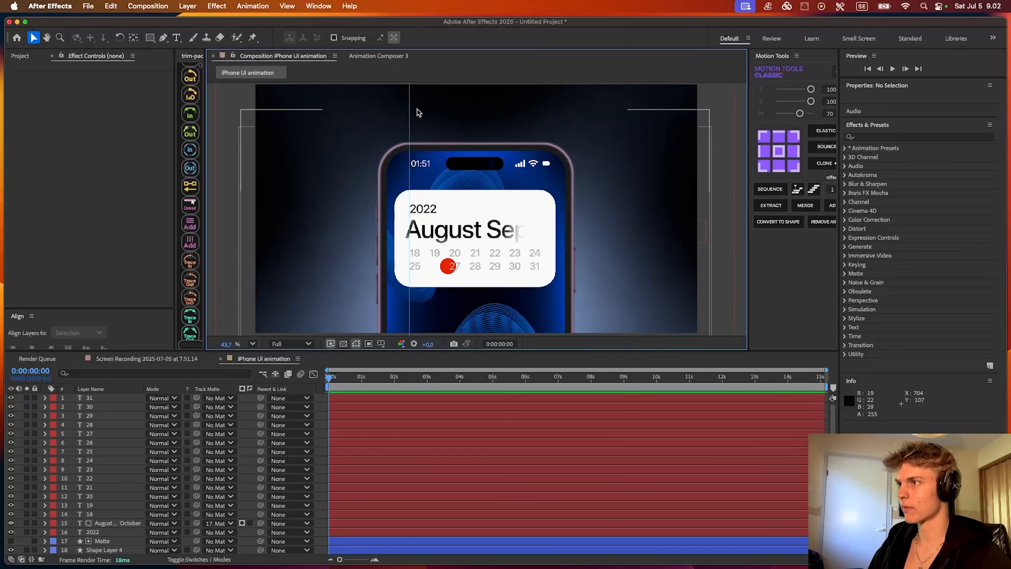
left_click_drag(408, 111, 204, 119)
- Parent the date, month, shape, status icon and iPhone Background.ai layers to the iPhone Outline.ai layer
left_click(355, 398)
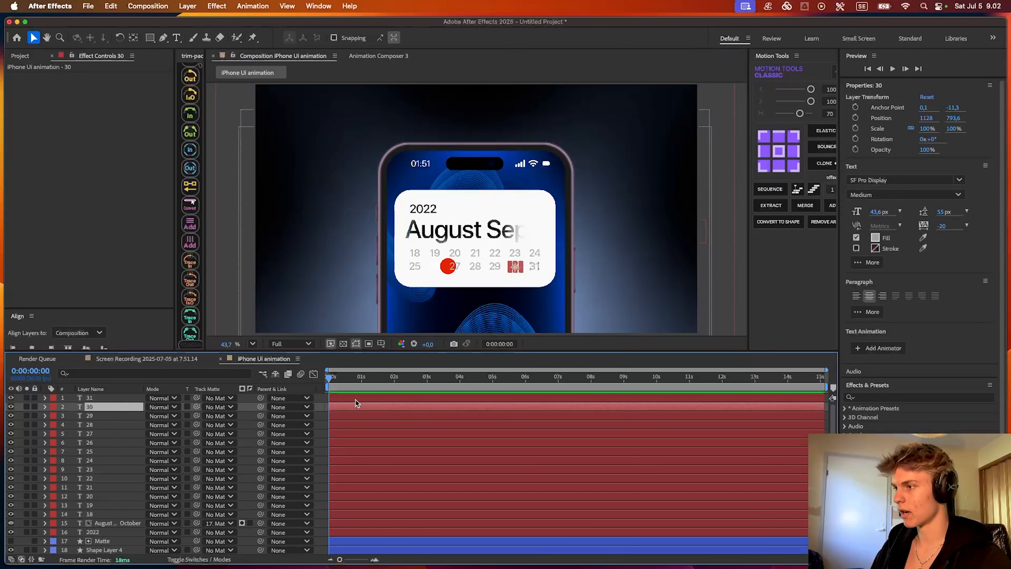
scroll(393, 439, "down", 5)
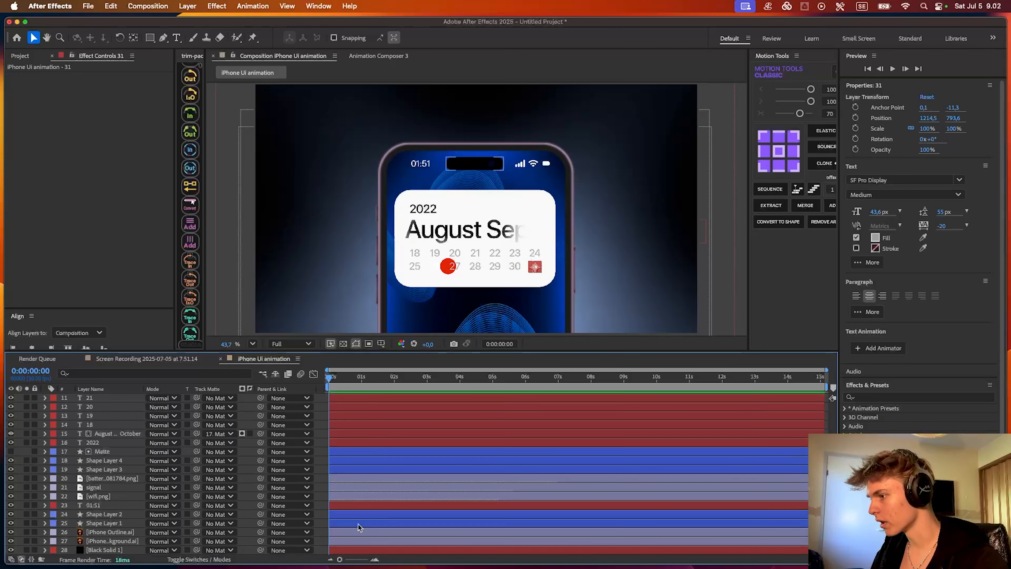
left_click(368, 530, "shift")
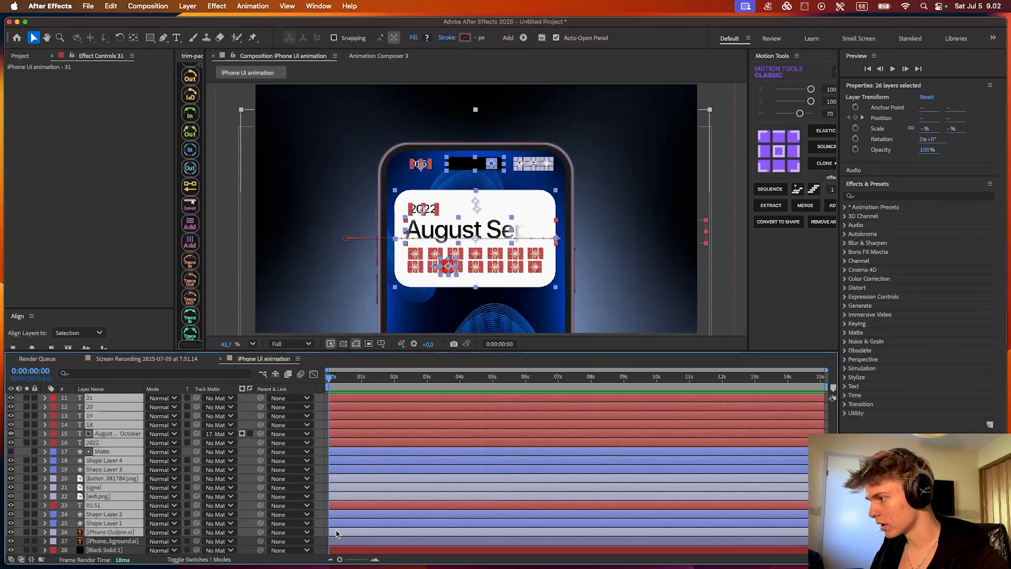
left_click(120, 541, "super")
left_click(122, 532, "super")
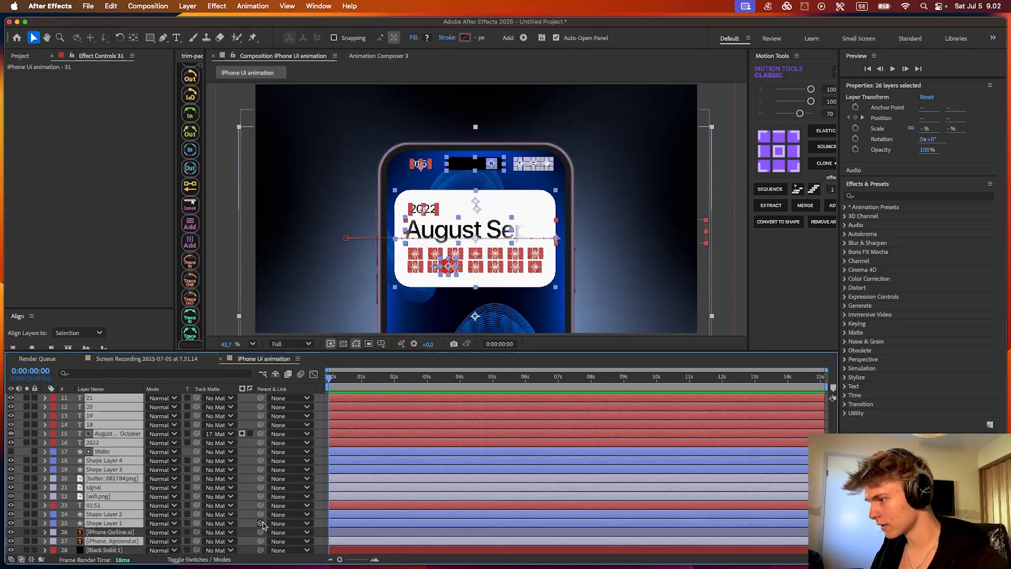
left_click_drag(261, 523, 122, 533)
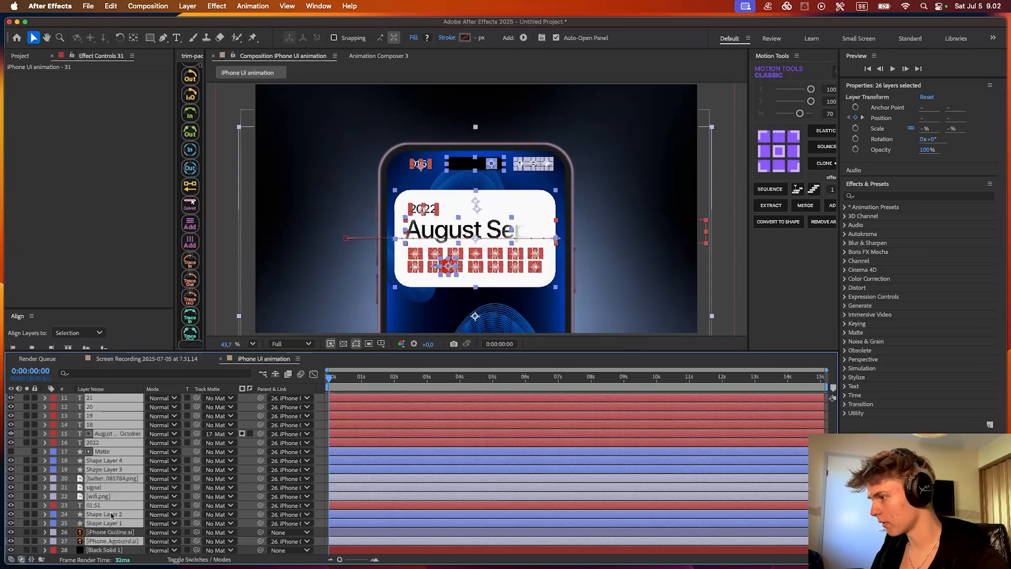
- Apply the Tint effect to the iPhone Outline.ai layer
left_click(360, 532)
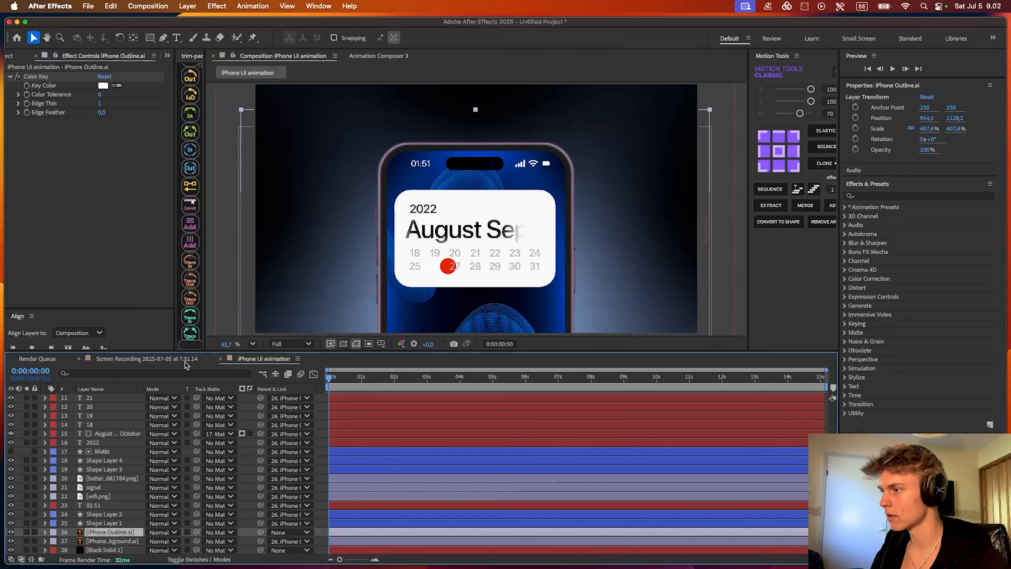
scroll(439, 174, "up", 2)
scroll(530, 187, "left", 1)
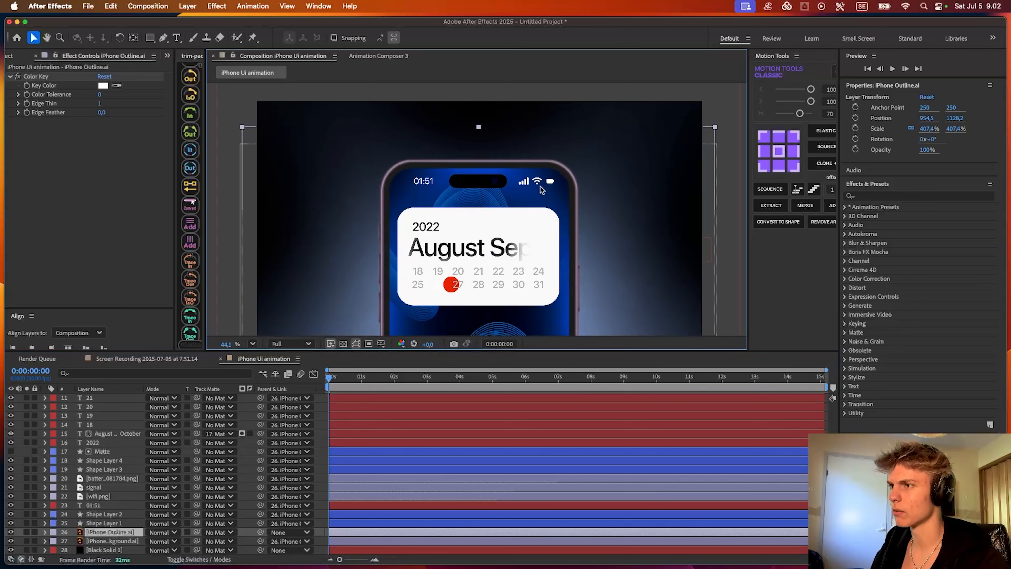
key("ctrl+space")
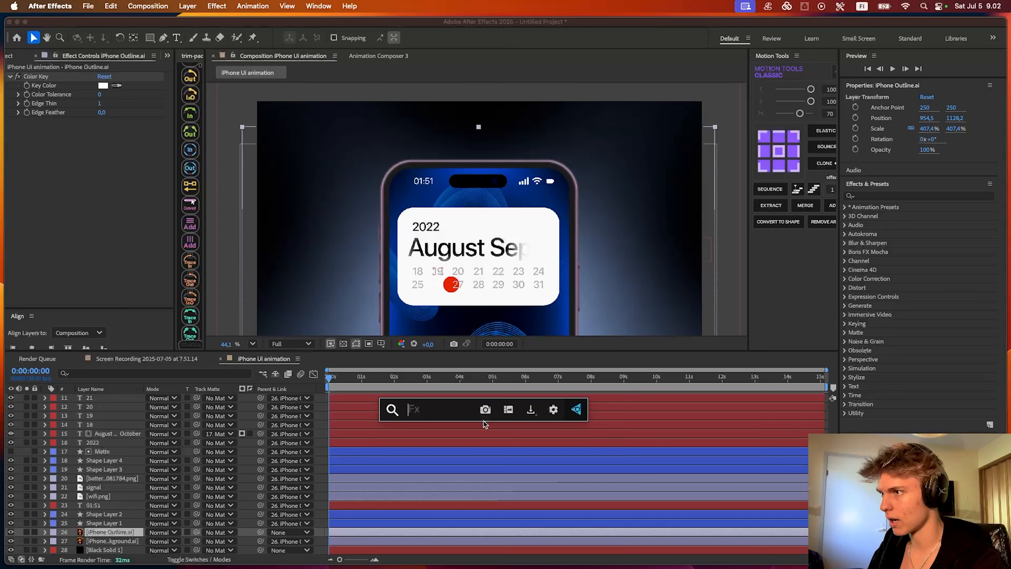
type("tint")
key("Return")
- Set the tint's Map Black To color to the near-black 030303
left_click(103, 130)
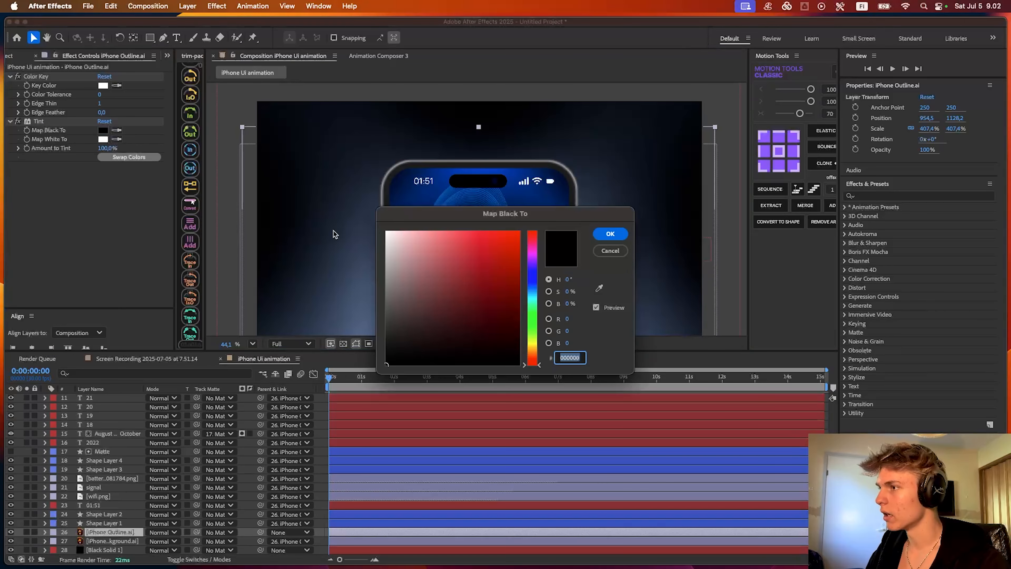
type("ffffff")
mouse_move(413, 217)
left_mouse_down()
mouse_move(347, 458)
mouse_move(300, 470)
mouse_move(284, 504)
left_mouse_up()
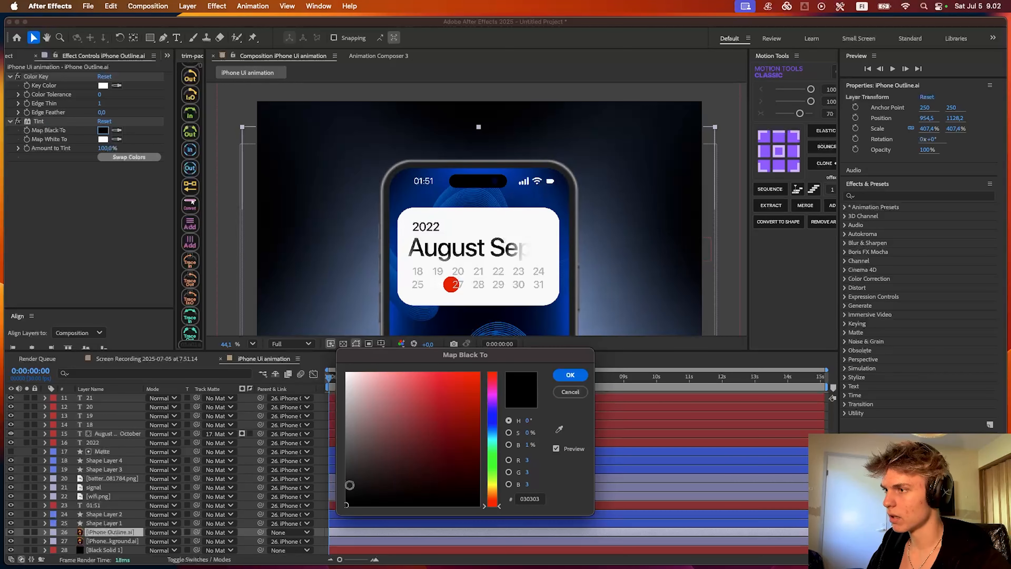
left_click(572, 376)
- Apply the Glow effect to iPhone Outline.ai and set its Glow Colors to A & B Colors
key("ctrl+space")
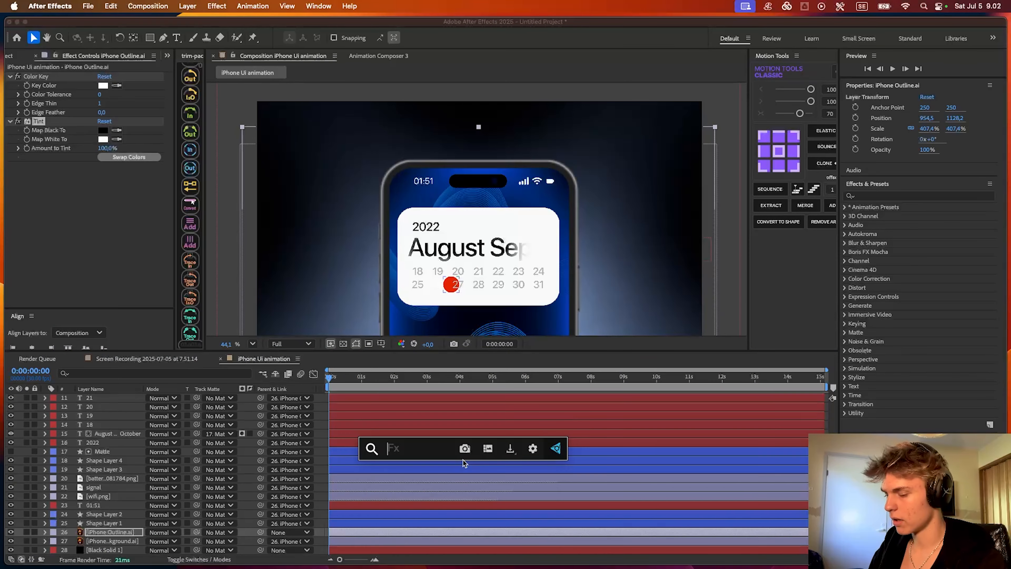
type("iman gl")
key("Return")
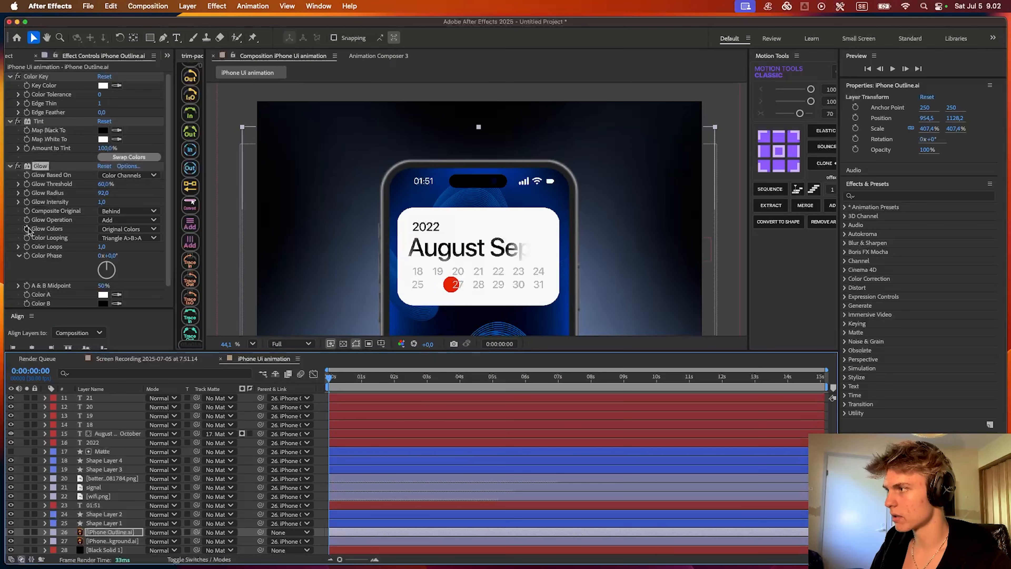
left_click(114, 229)
left_click(42, 225)
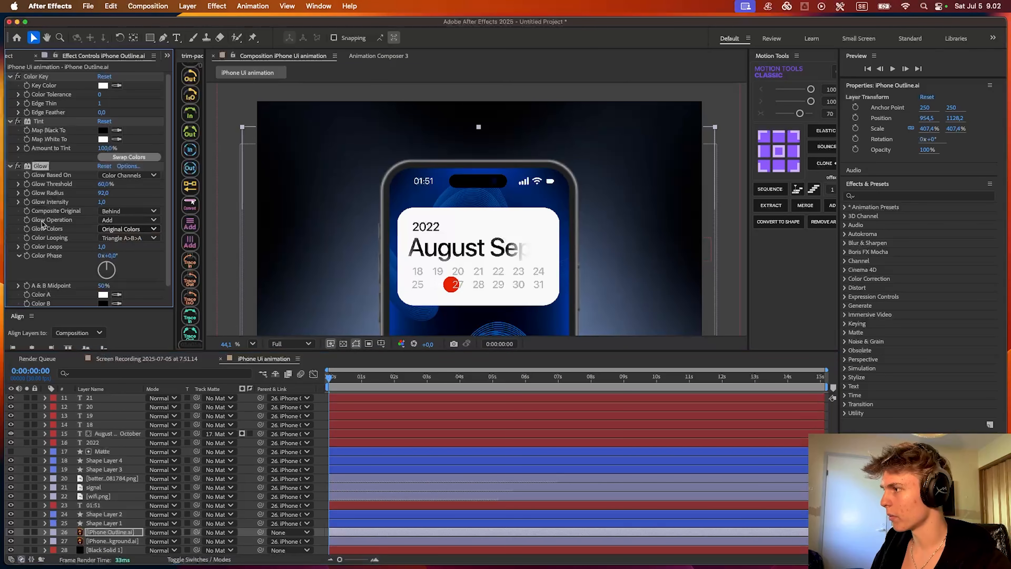
- Set the glow's Color B to light cyan B9FBFF
scroll(52, 239, "down", 1)
left_click(103, 292)
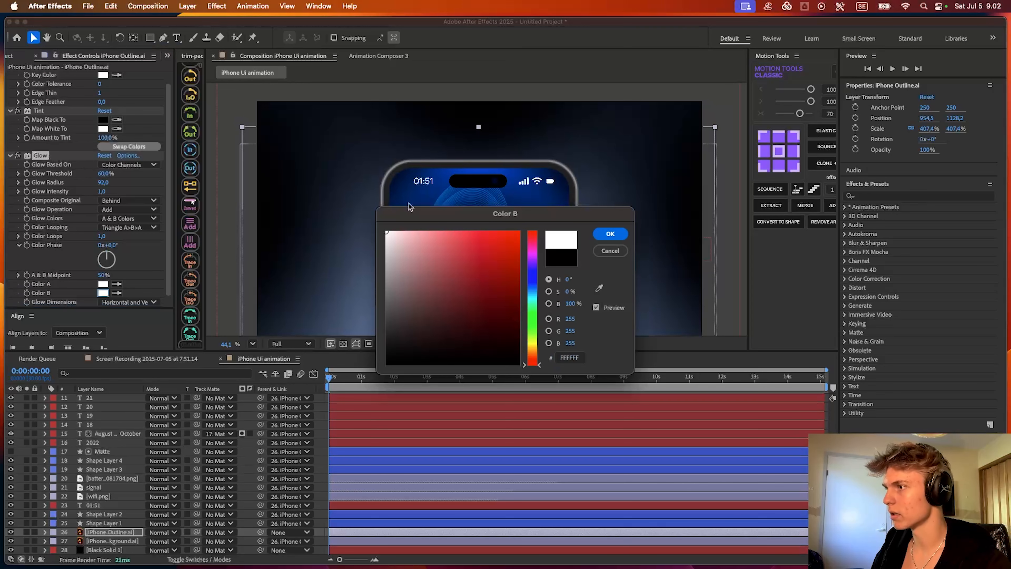
left_click(541, 306)
left_click(410, 233)
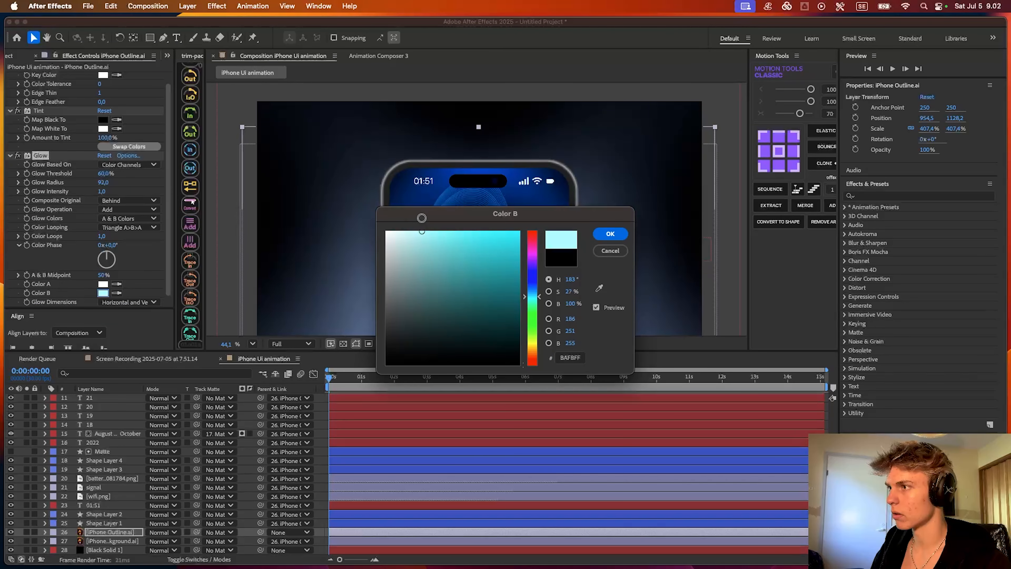
left_click(611, 234)
- Apply CC Light Sweep to the iPhone outline with direction -59°, width 142, sweep intensity 0, edge intensity 36.5 and edge thickness 2
key("ctrl+space")
key("Escape")
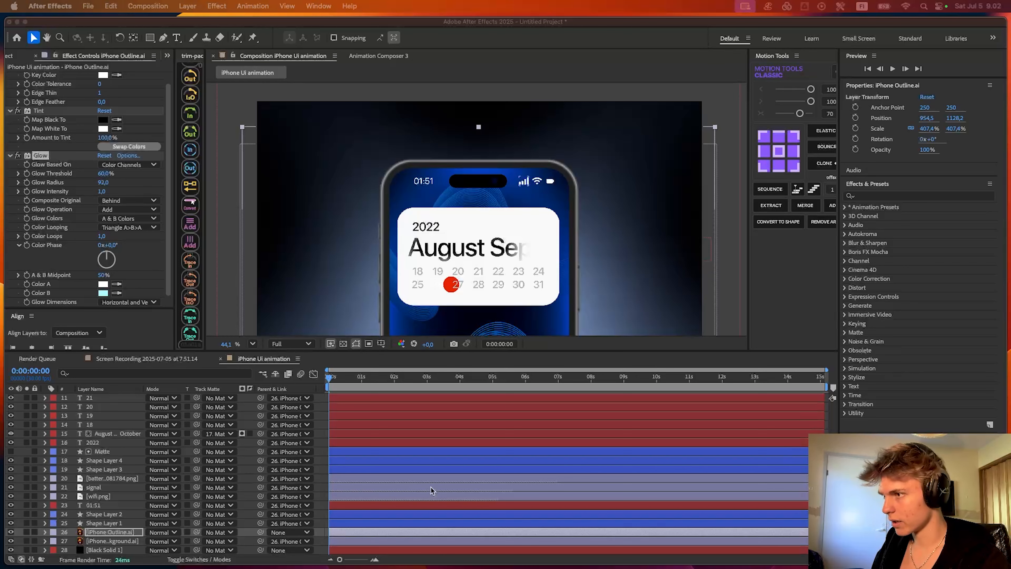
key("Return")
left_click_drag(102, 225, 90, 222)
left_click_drag(103, 266, 222, 273)
- Add an Outer Glow layer style to the iPhone Outline.ai layer and expand its settings
right_click(98, 535)
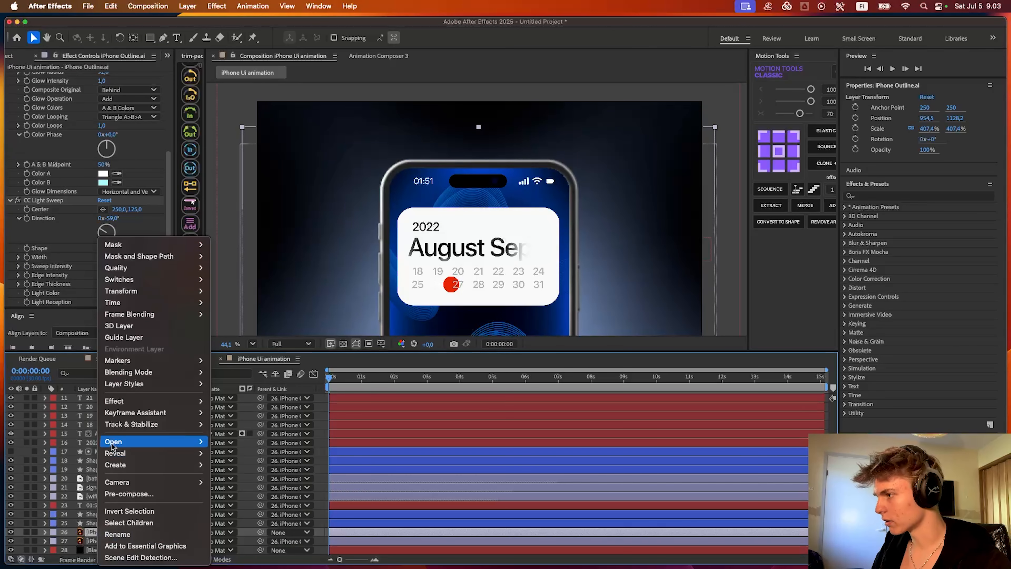
mouse_move(123, 390)
left_click(239, 448)
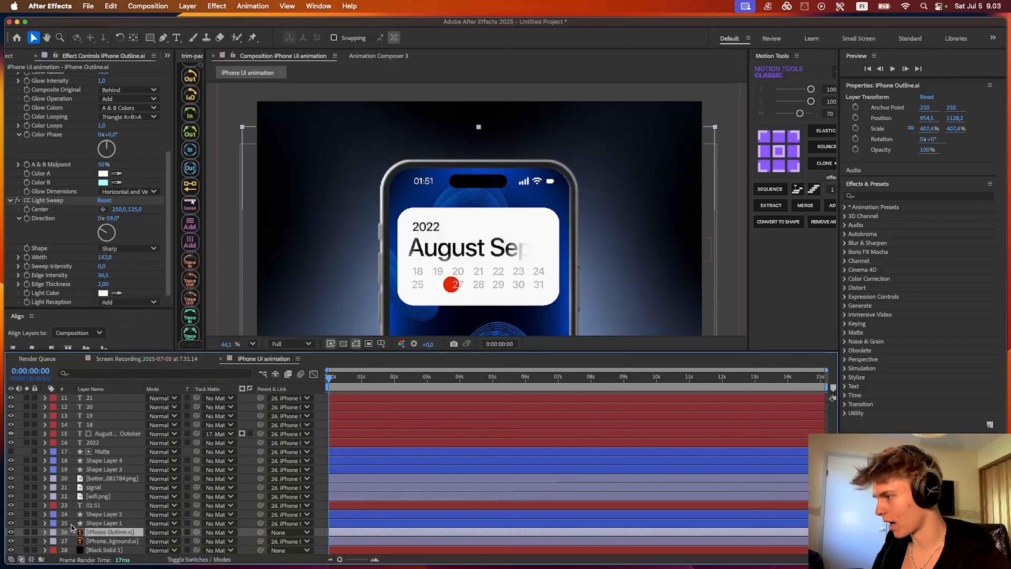
left_click(64, 533)
- Set the outer glow's color to light blue 9AE2FF
left_click(152, 470)
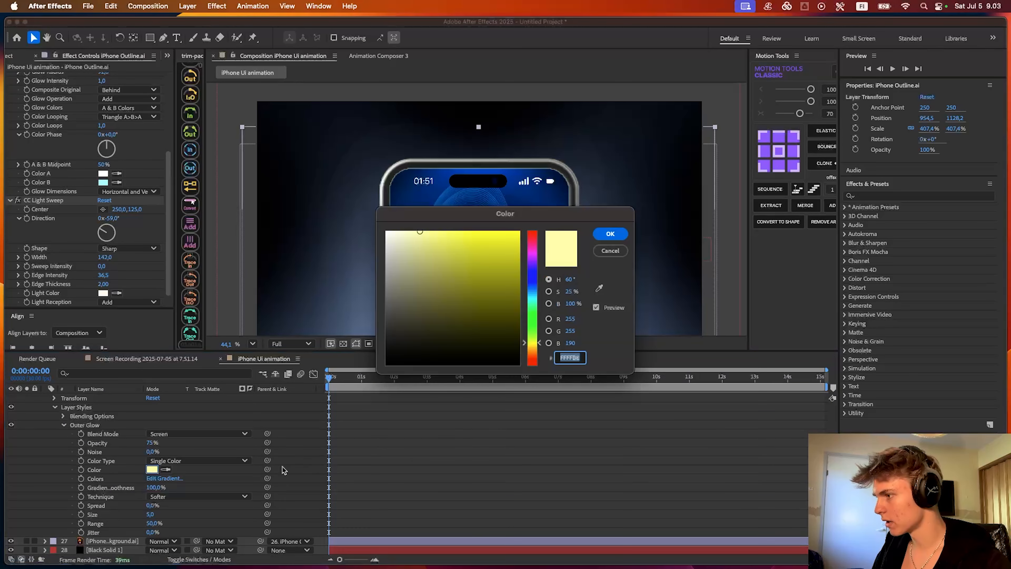
left_click(538, 305)
left_click_drag(506, 199, 583, 276)
left_click(615, 350)
left_click(521, 292)
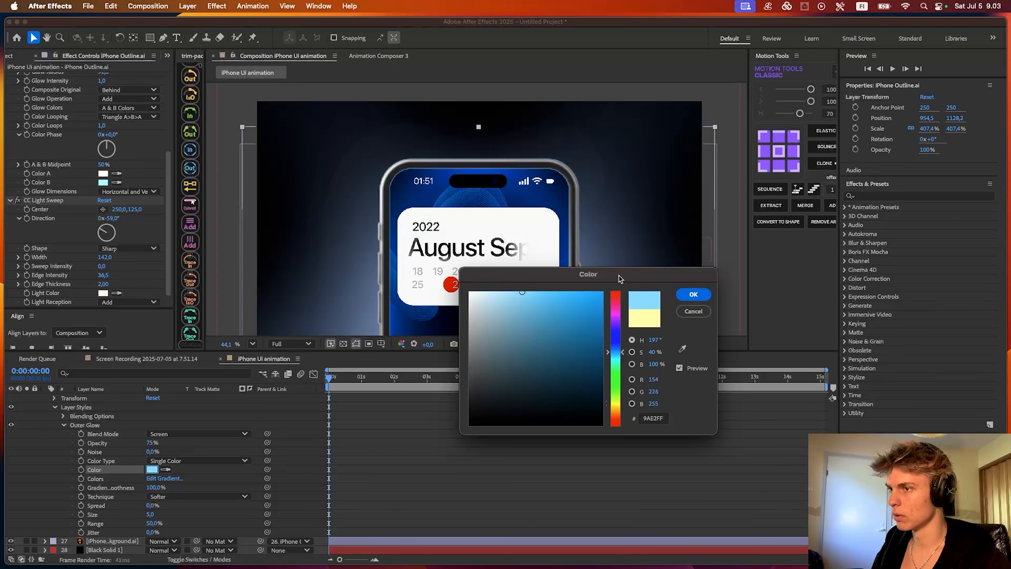
left_click(693, 295)
- Set the outer glow's size to 91 and its opacity to 41%, and preview the animation
left_click_drag(150, 514, 196, 516)
left_click_drag(153, 445, 141, 446)
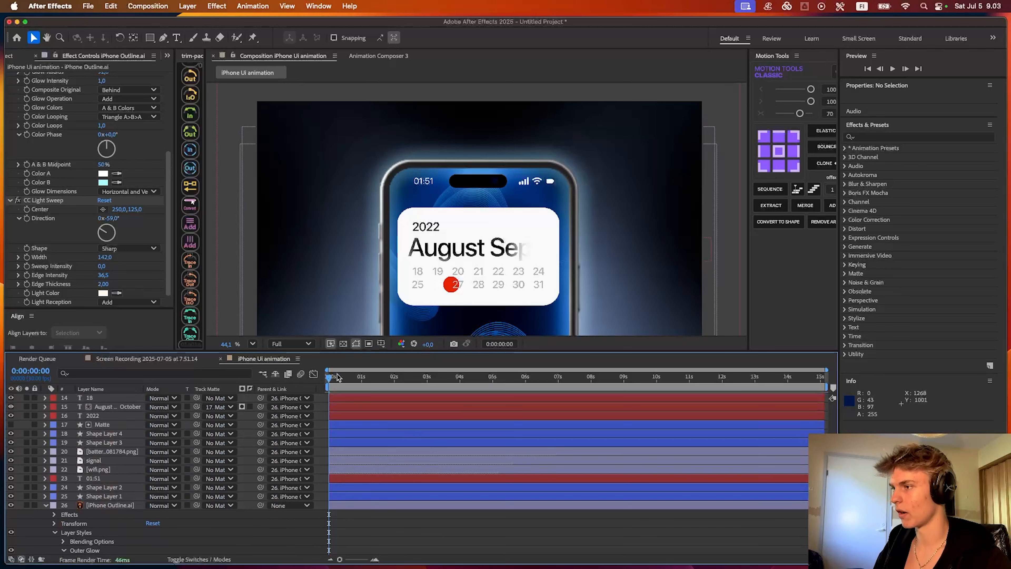
key("space")
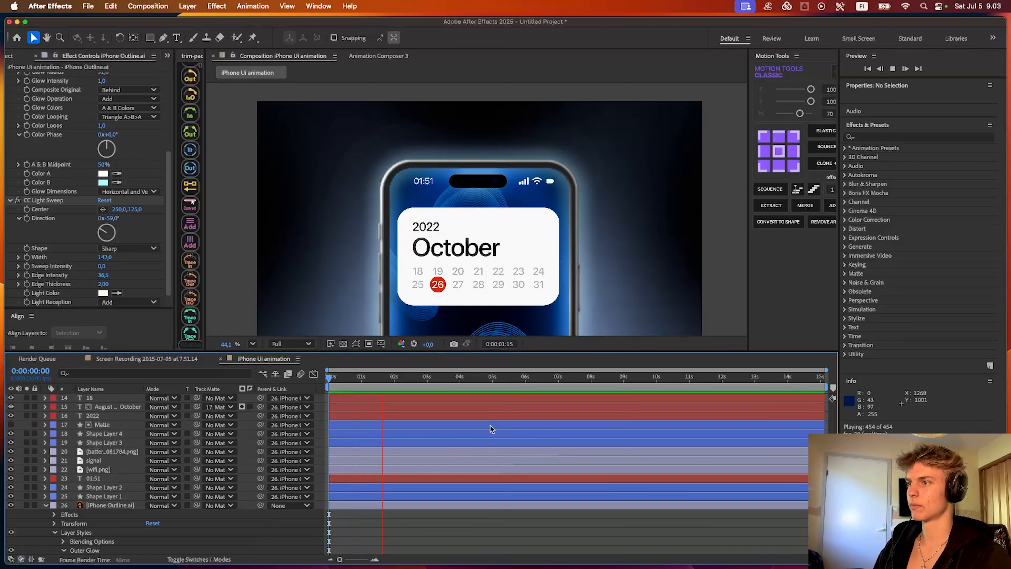
key("space")
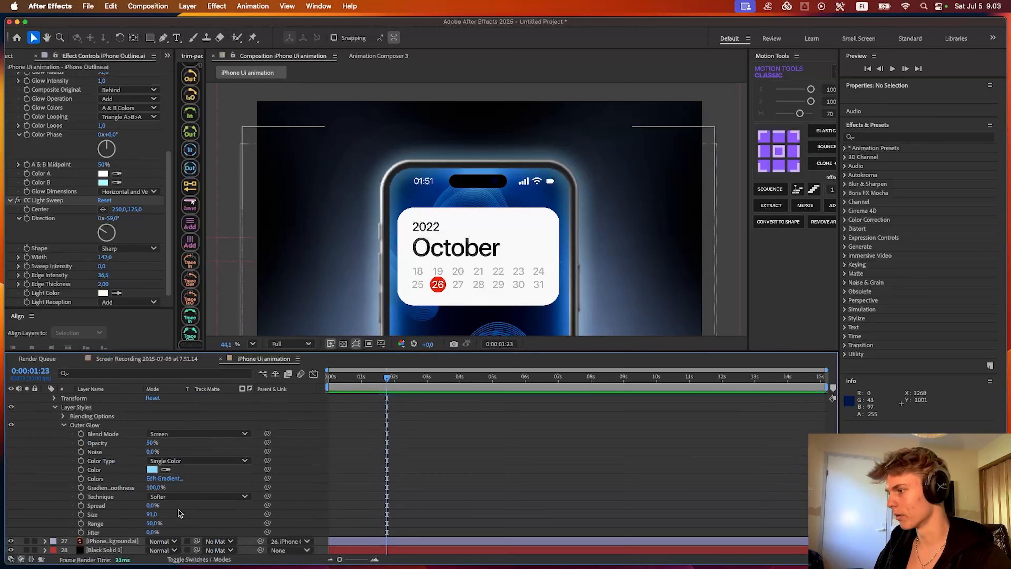
- Reduce the size of the iPhone outline's outer glow
left_click(97, 442)
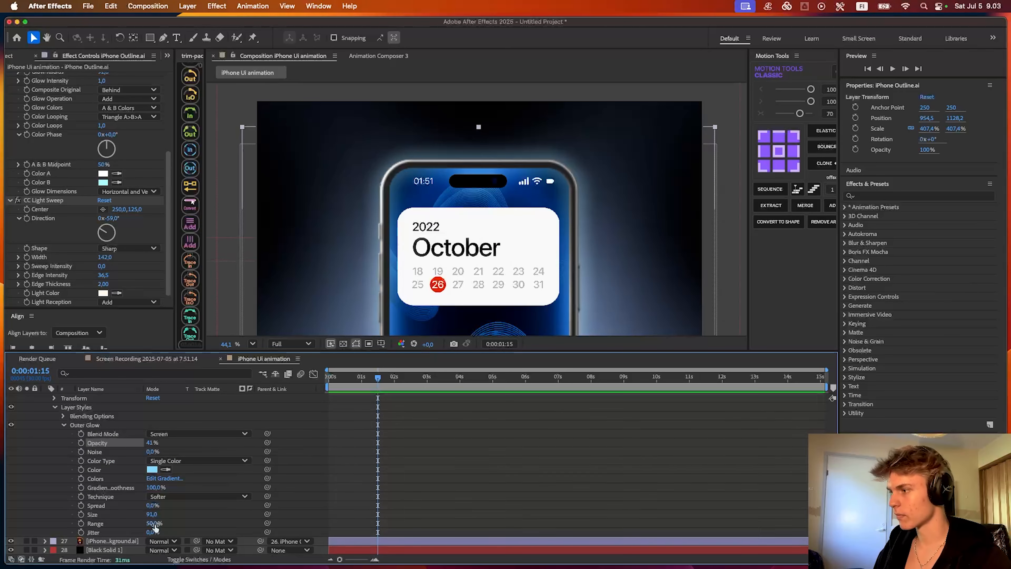
left_click_drag(151, 514, 119, 509)
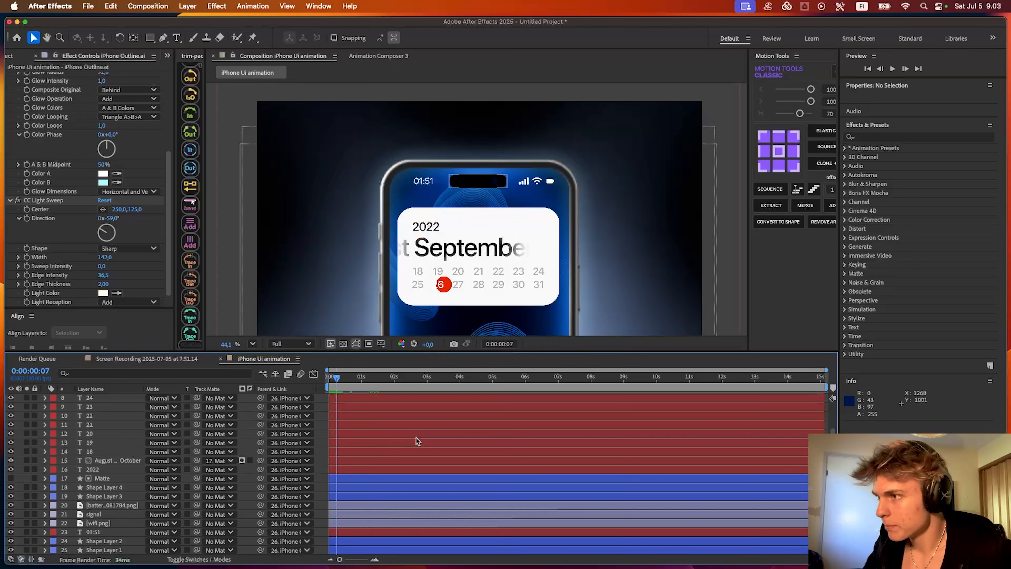
- Keyframe the iPhone Outline.ai layer's position to rise from 954.5, 1585.2 at 0:00:00:00 to 954.5, 1128.2 at 0:00:01:05
scroll(417, 440, "down", 3)
left_click(345, 532)
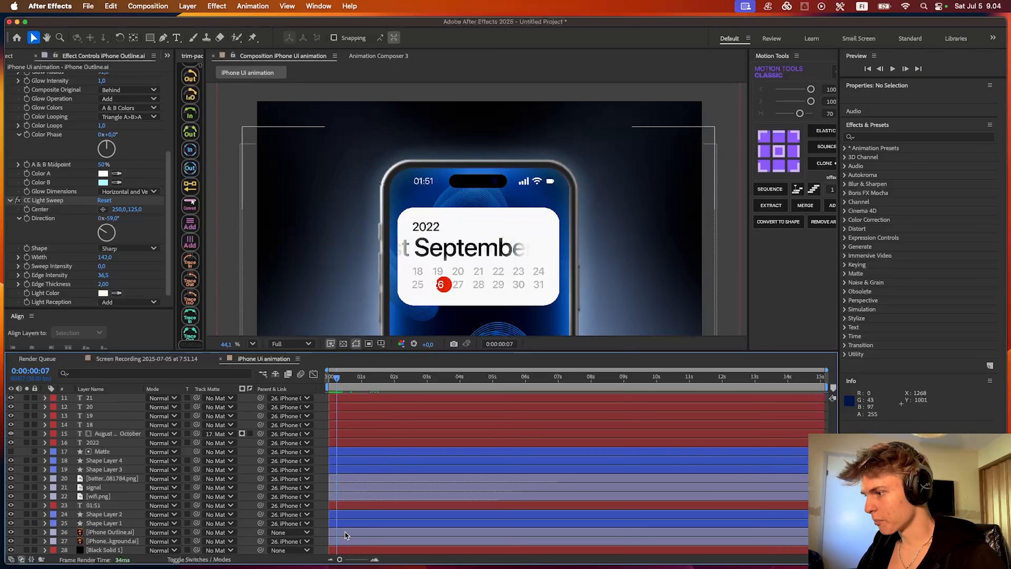
mouse_move(347, 378)
left_mouse_down()
mouse_move(376, 379)
mouse_move(365, 381)
left_mouse_up()
key("alt+shift+p")
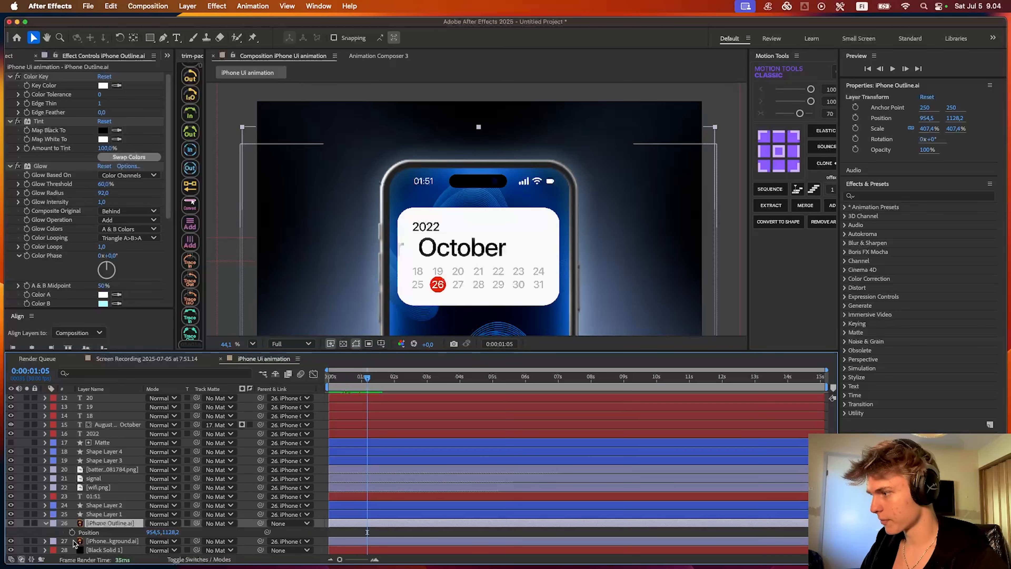
key("Home")
left_click_drag(172, 532, 400, 539)
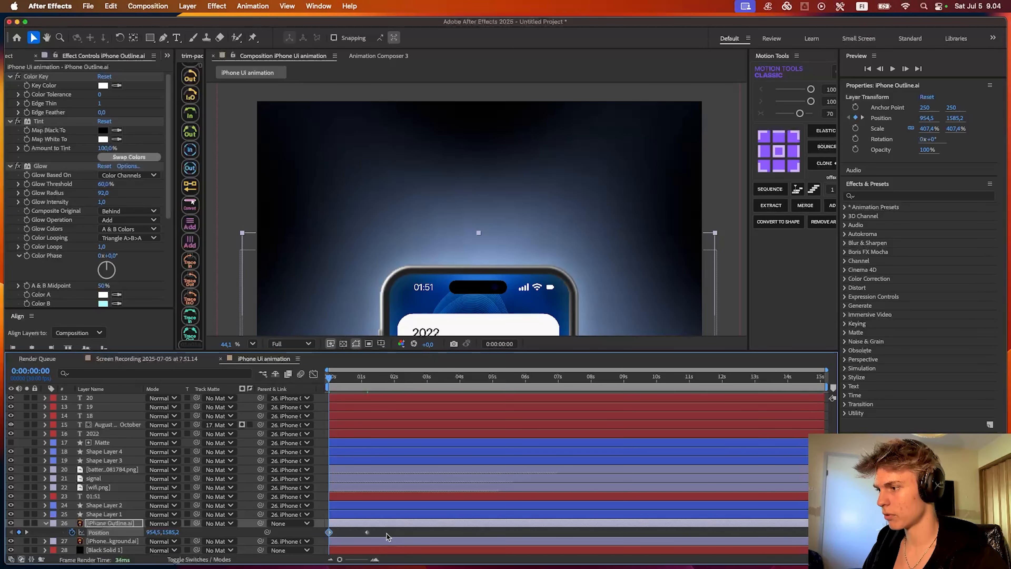
- Reshape the iPhone outline's position speed curve for a stronger ease into its end keyframe, and deselect the layers
left_click(313, 375)
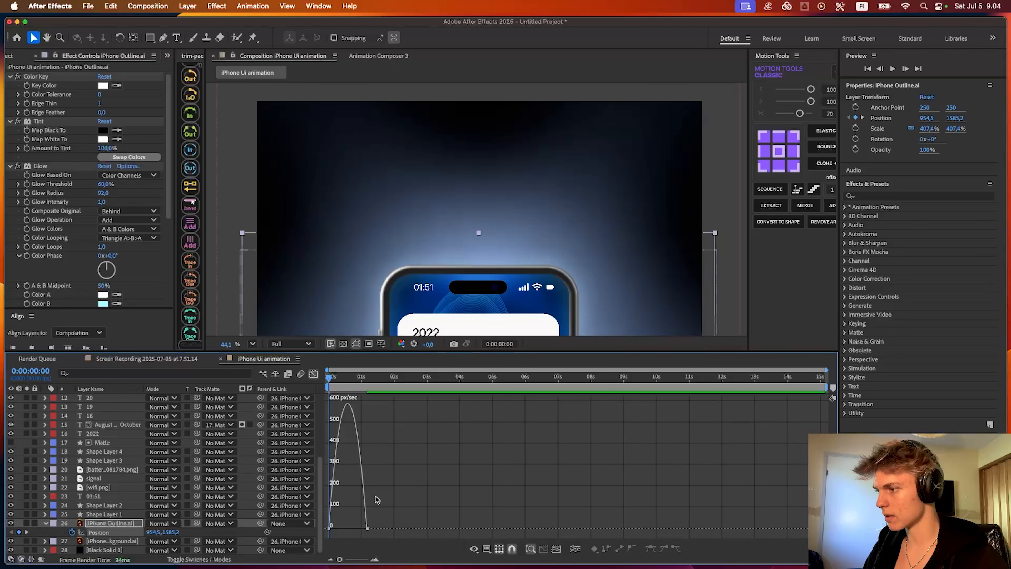
left_click_drag(363, 530, 340, 525)
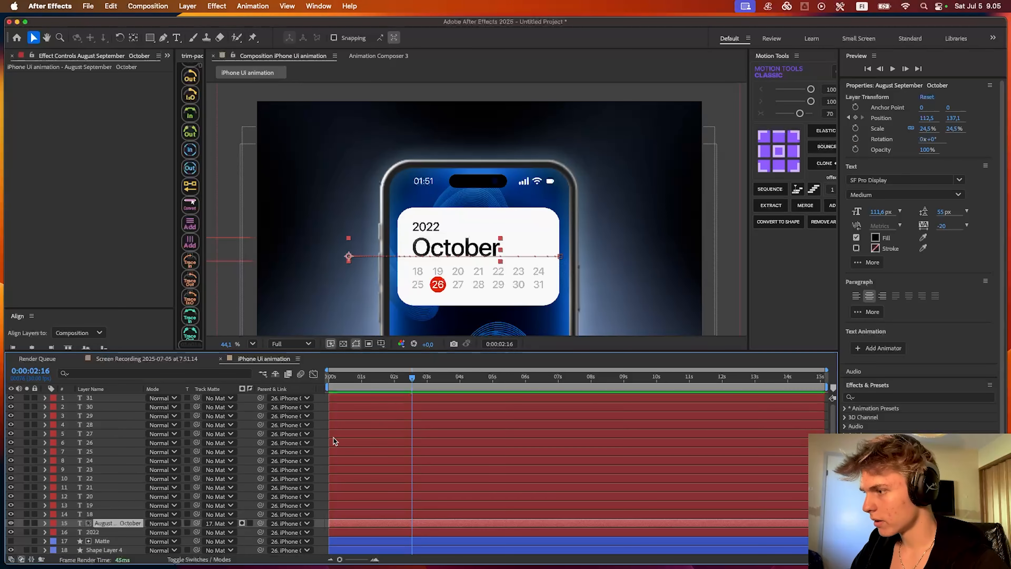
left_click(324, 421)
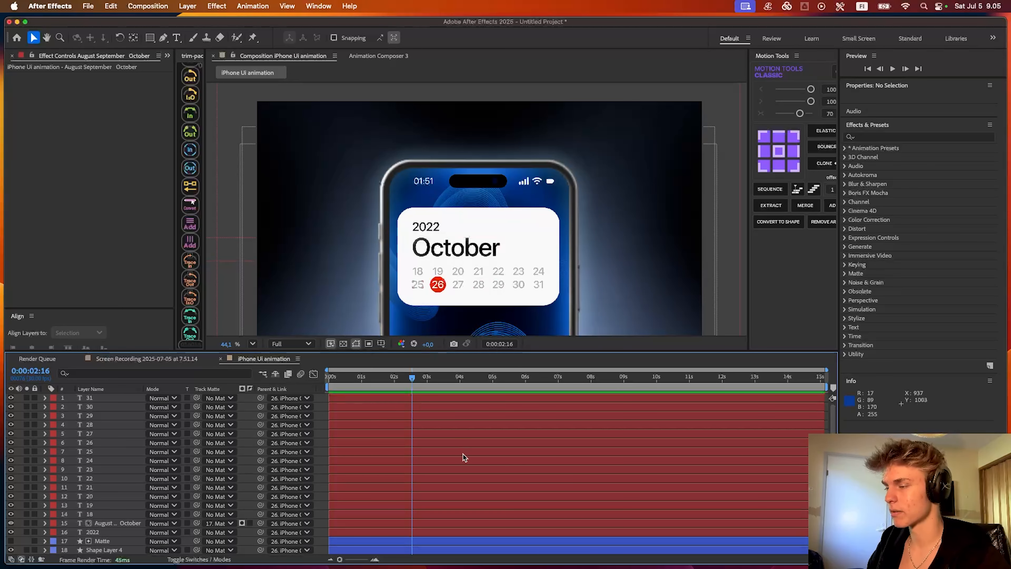
- Play the animation from the start and scrub through it to review the phone's rise and the section between 0:00:02:06 and 0:00:03:10
left_click_drag(376, 379, 327, 379)
key("space")
key("space")
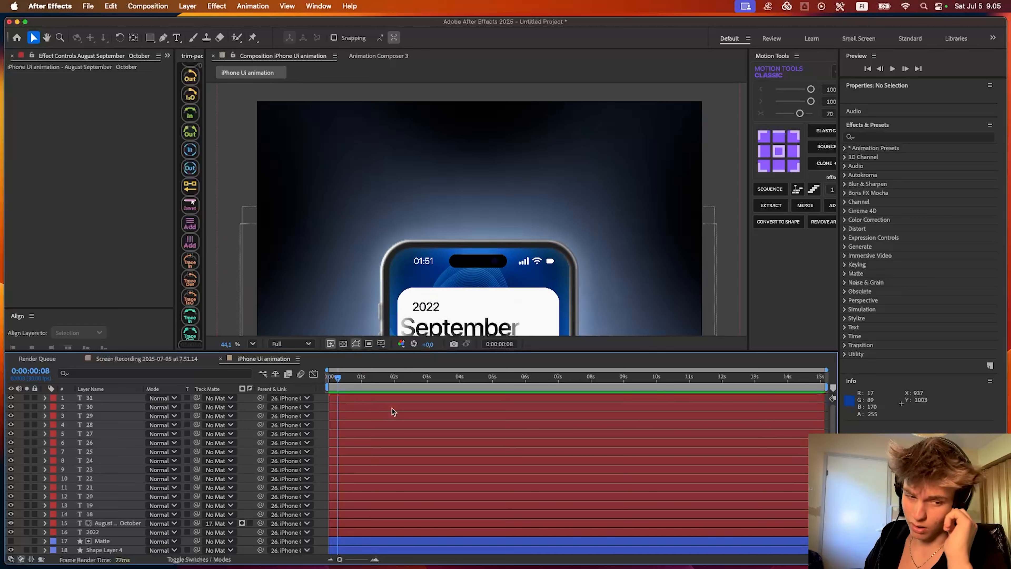
key("space")
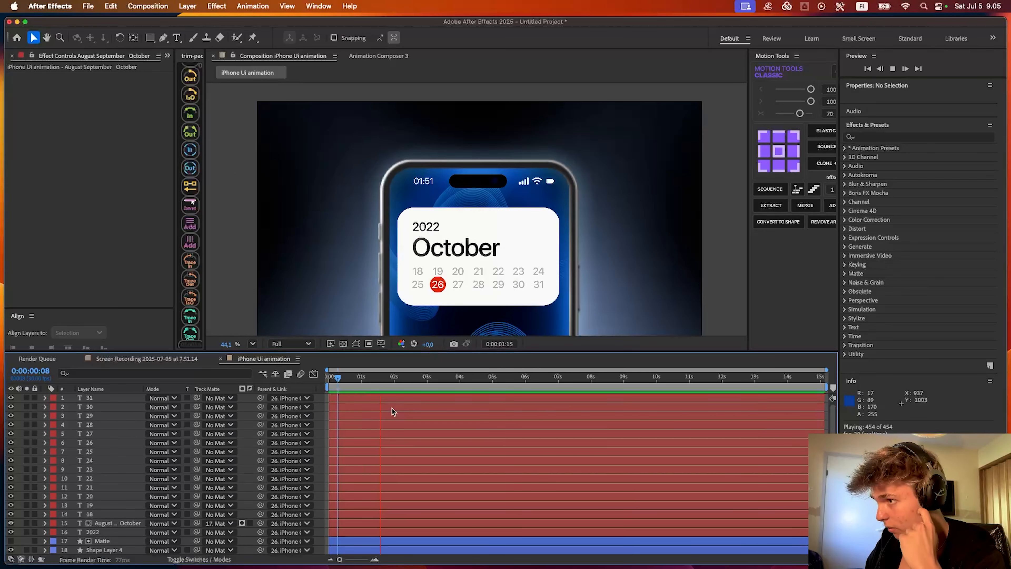
key("space")
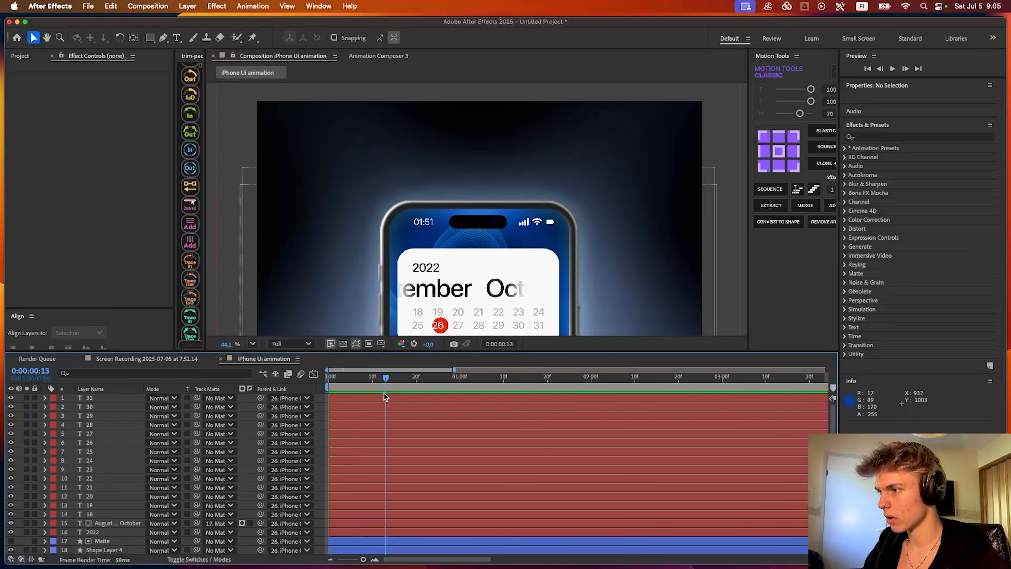
left_click_drag(385, 393, 427, 387)
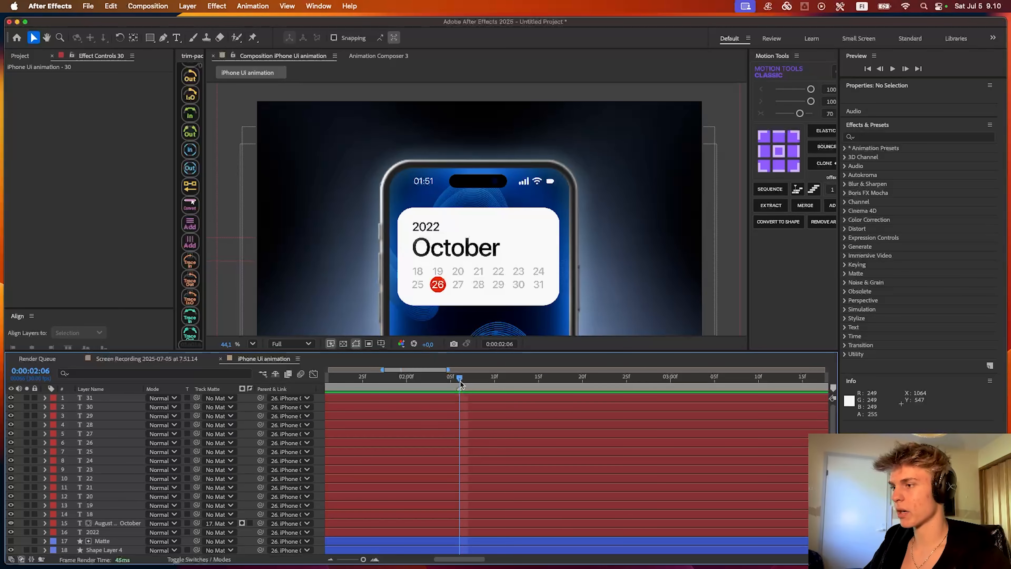
left_click_drag(459, 380, 756, 371)
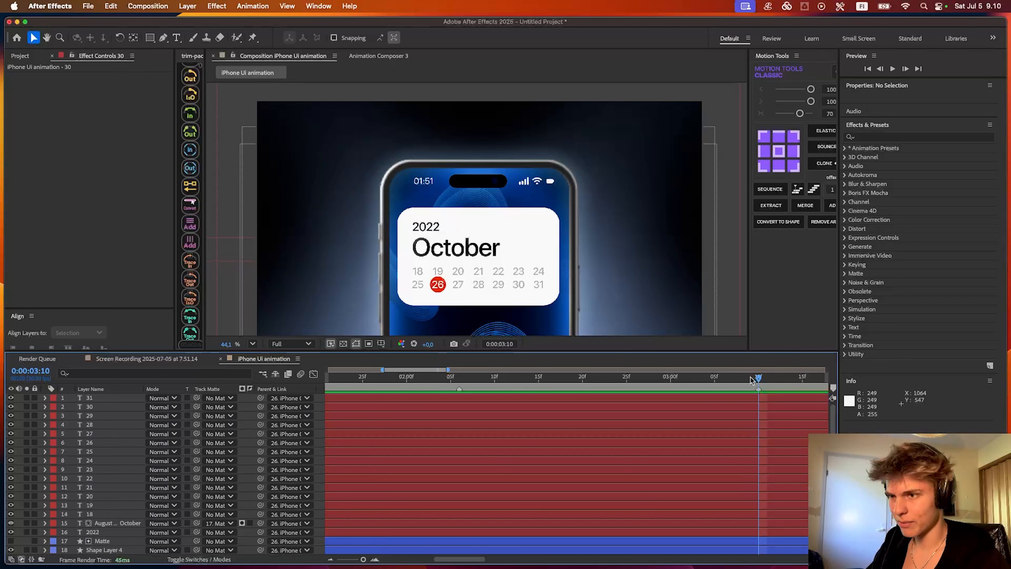
left_click_drag(755, 371, 460, 376)
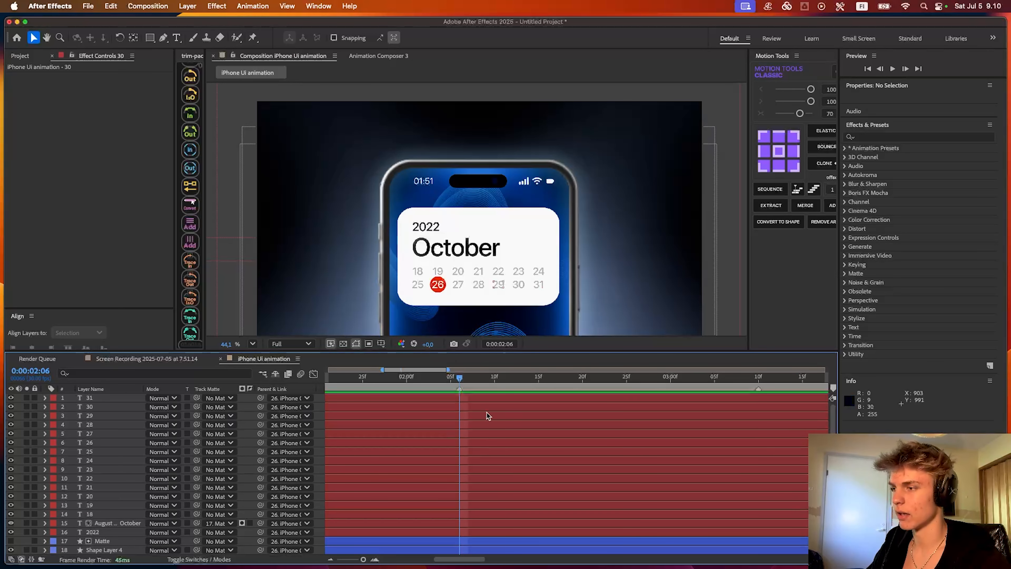
- Use Shape Layer 3 as the track matte for the date layers 18 to 31, 2022, Matte and Shape Layer 4, and keep Shape Layer 3 visible
left_click(444, 398)
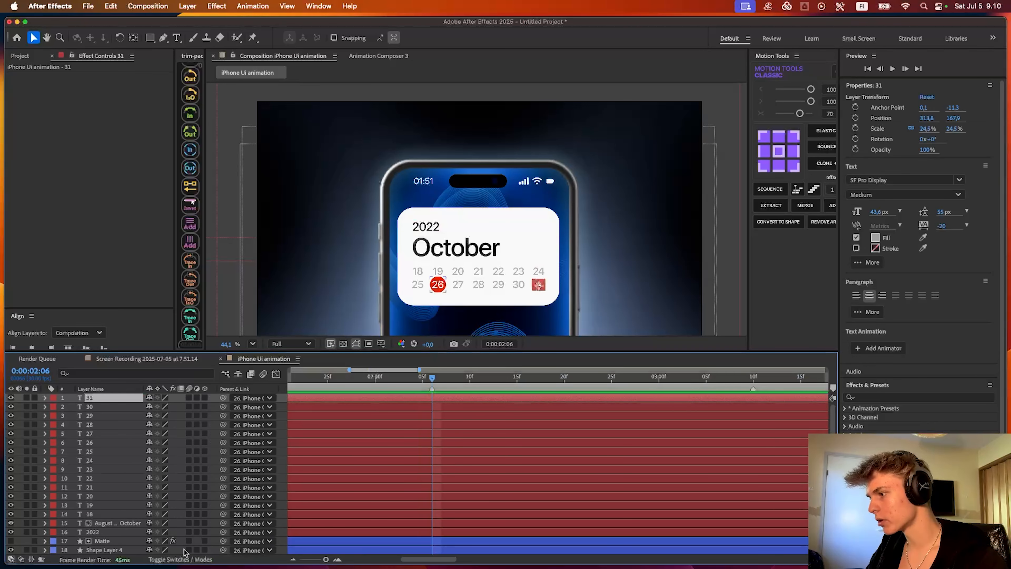
scroll(195, 436, "down", 2)
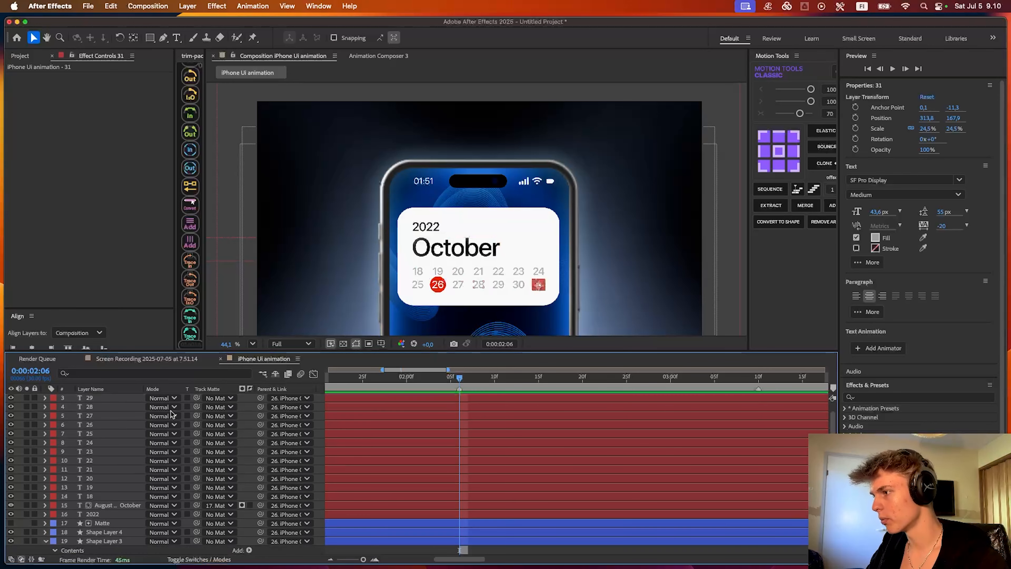
left_click(115, 498, "shift")
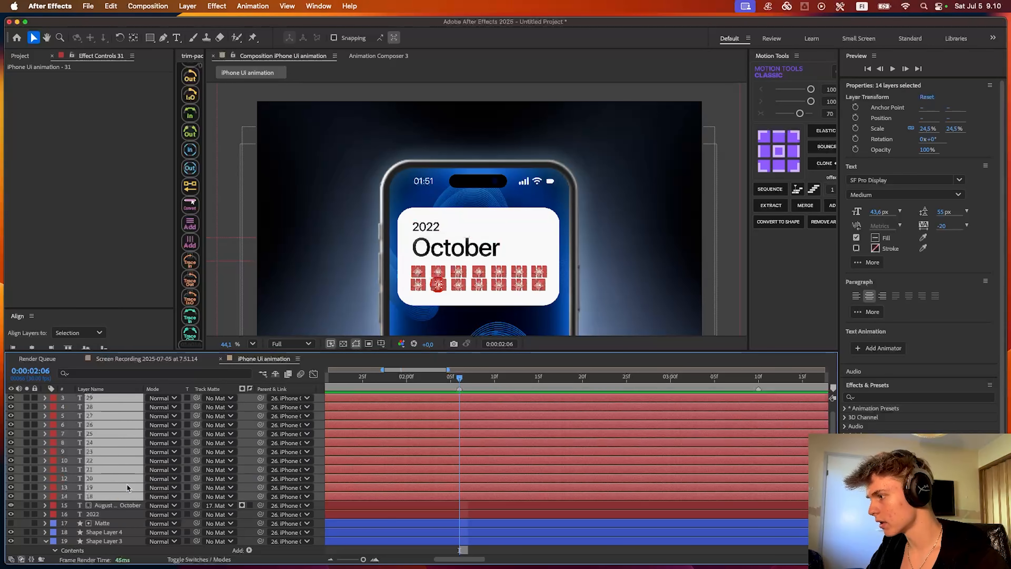
scroll(151, 474, "up", 2)
scroll(105, 433, "down", 4)
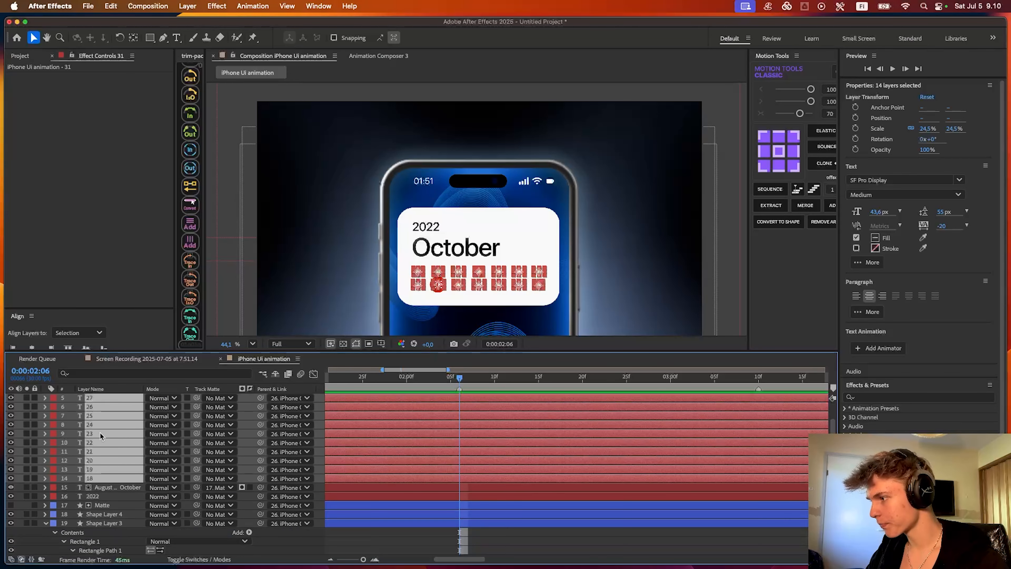
left_click(101, 505)
key("super+z")
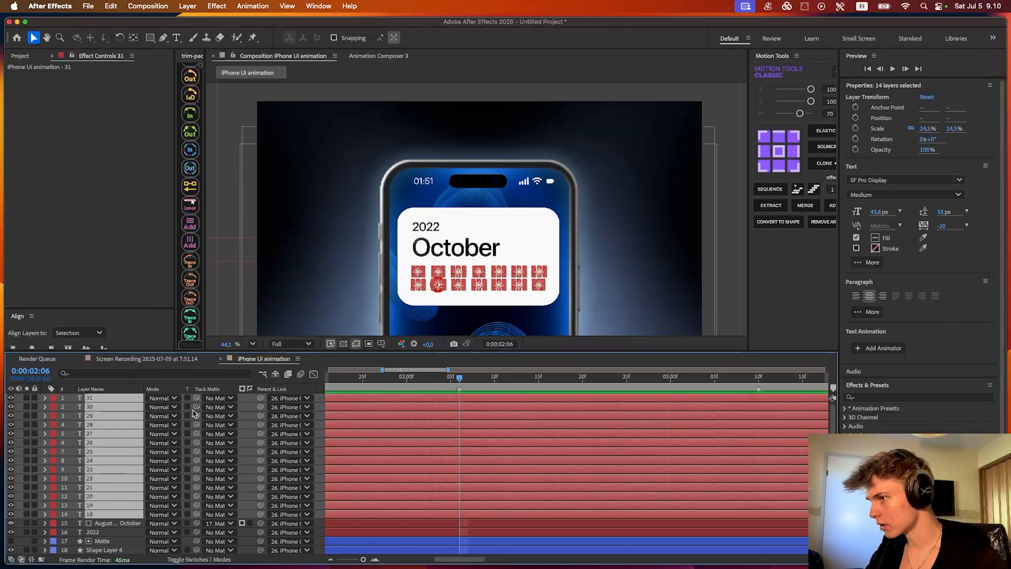
scroll(127, 479, "down", 1)
scroll(109, 519, "down", 2)
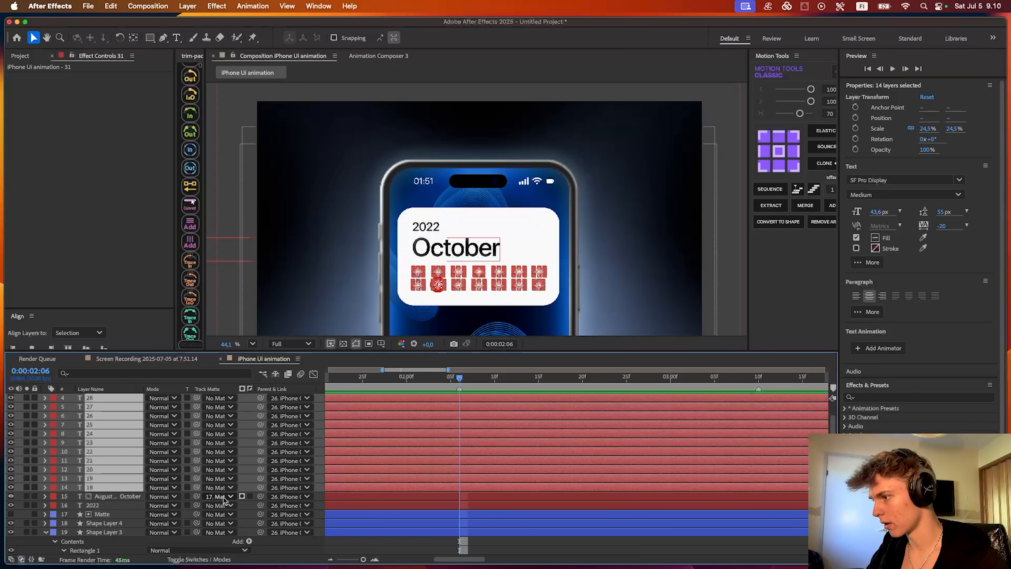
left_click(97, 505, "super")
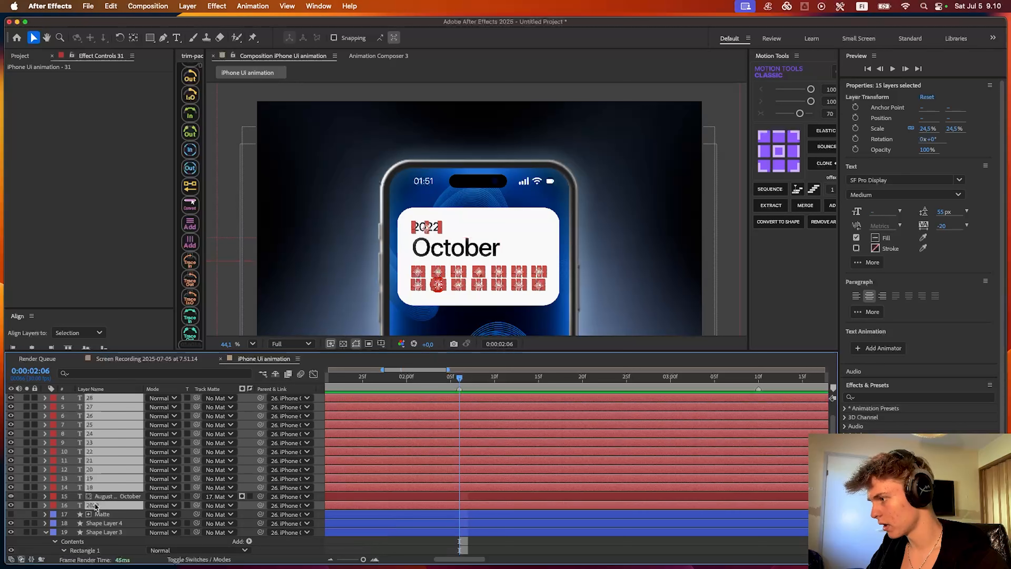
scroll(102, 501, "down", 2)
scroll(103, 498, "down", 2)
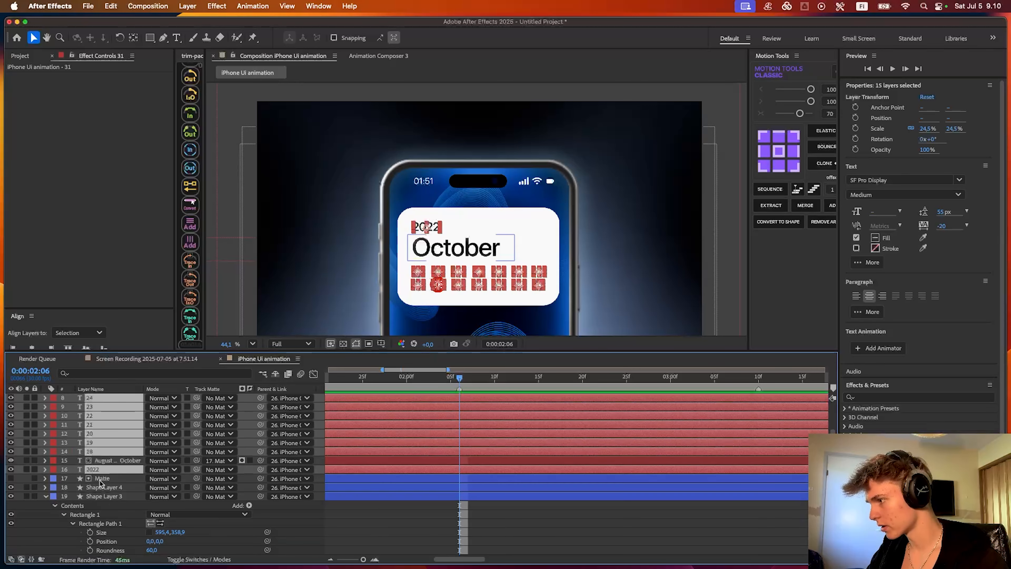
left_click(106, 479, "super")
scroll(107, 479, "down", 2)
left_click(107, 470, "super")
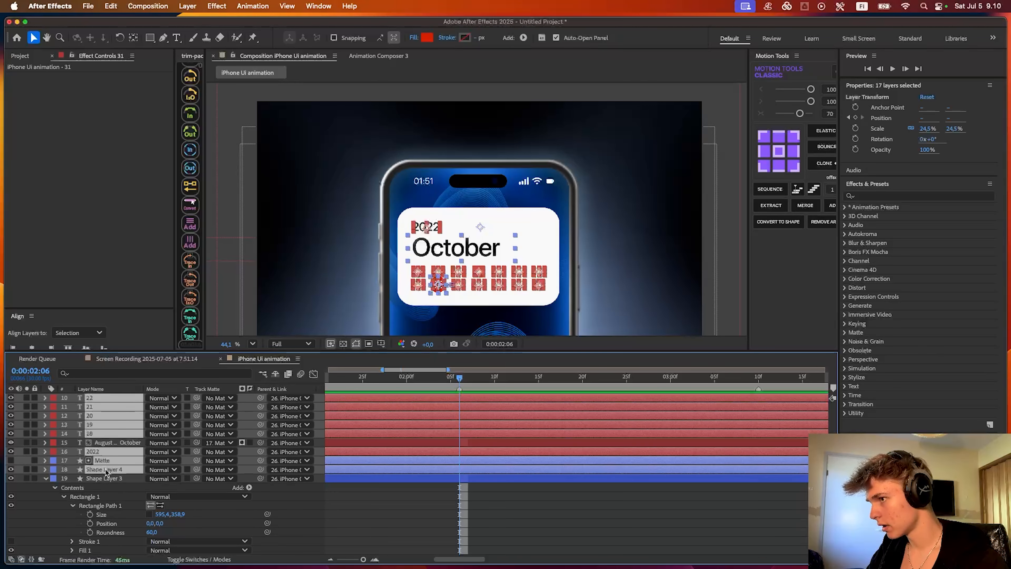
scroll(108, 476, "down", 2)
left_click(108, 461, "super")
left_click(109, 462, "super")
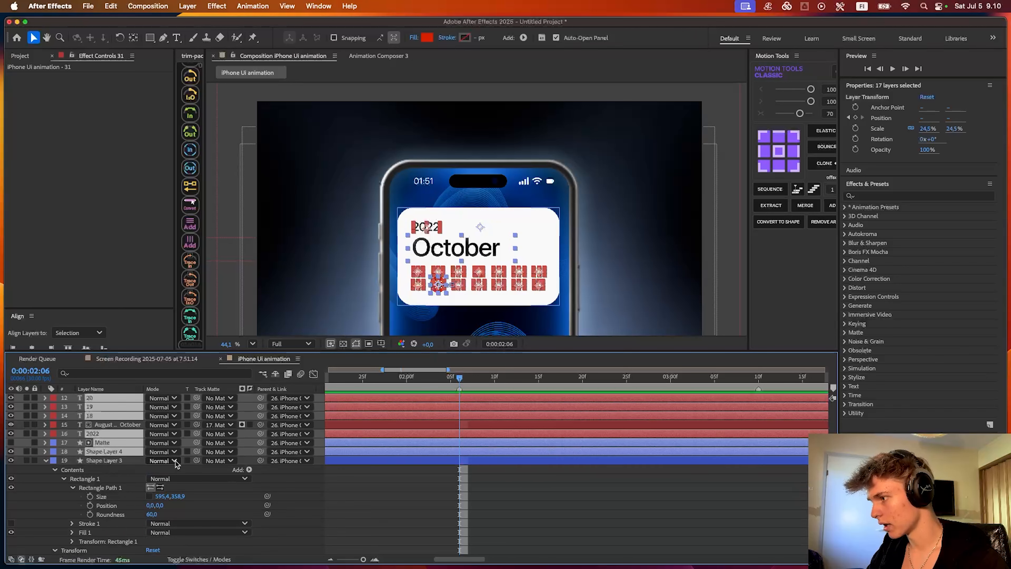
left_click_drag(197, 451, 117, 464)
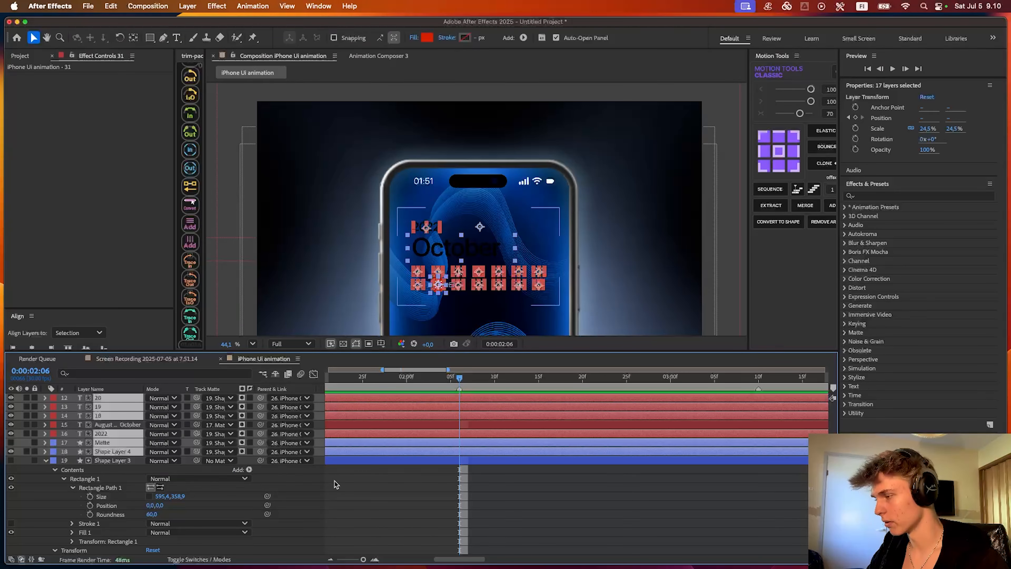
left_click(11, 461)
- Test the matte by resizing Shape Layer 3's rectangle, and undo the size change
left_click(480, 461)
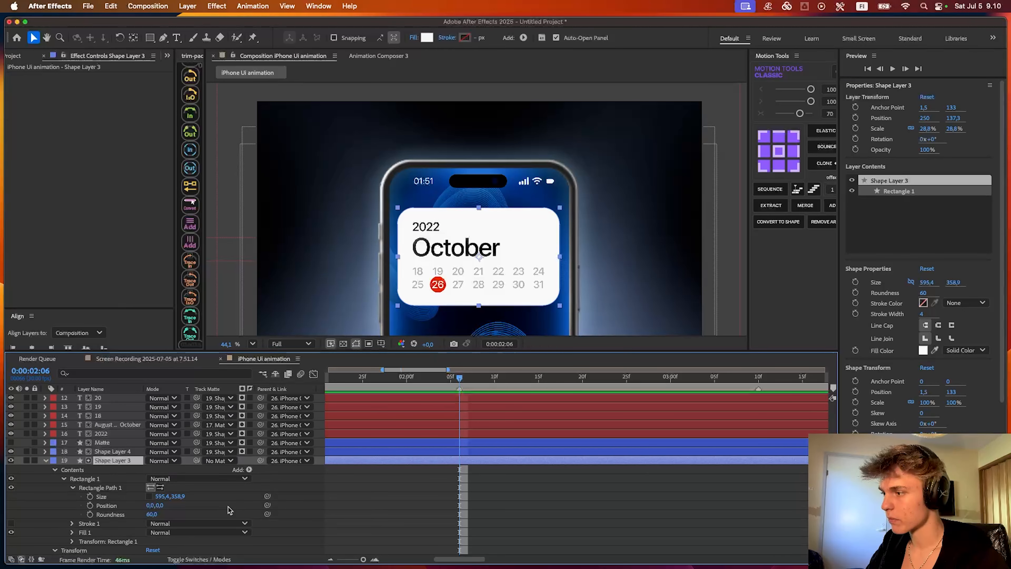
left_click_drag(954, 282, 665, 302)
key("super+z")
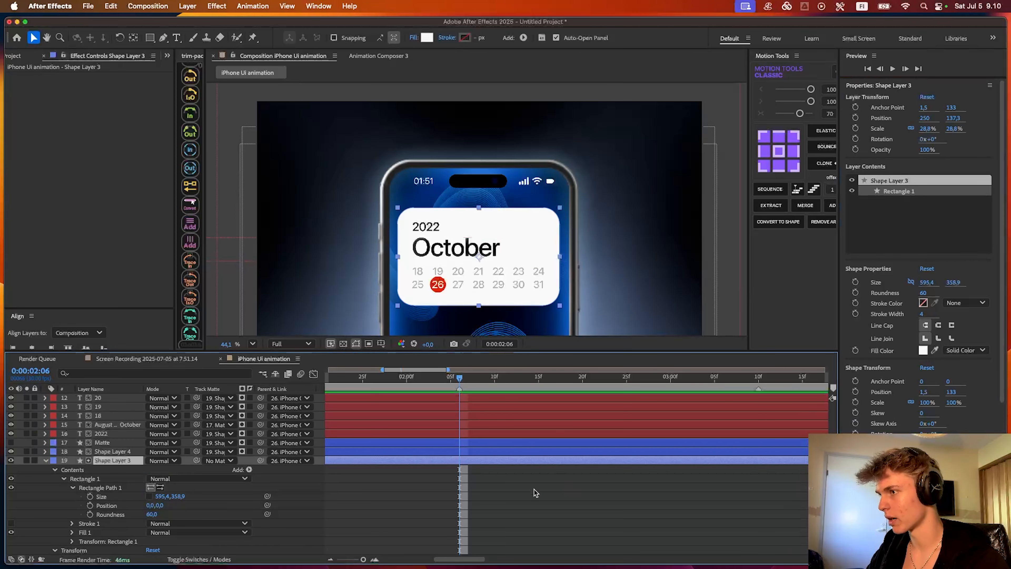
- Split the August September October text layer at 0:00:01:23 and set the new part's track matte to none
left_click(363, 376)
left_click_drag(373, 379, 317, 382)
left_click_drag(458, 380, 542, 418)
left_click(489, 444)
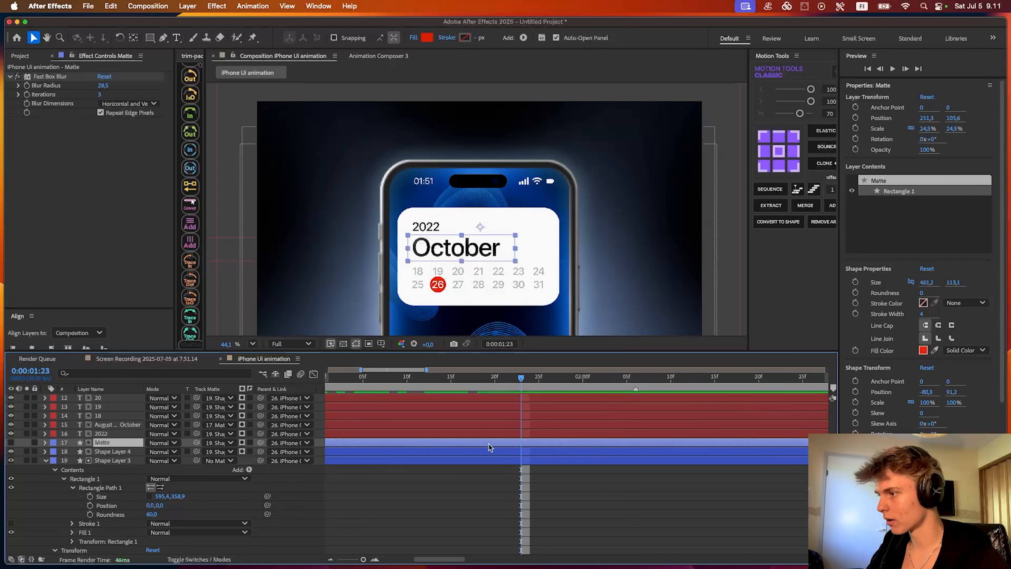
left_click(415, 426)
key("ctrl+shift+d")
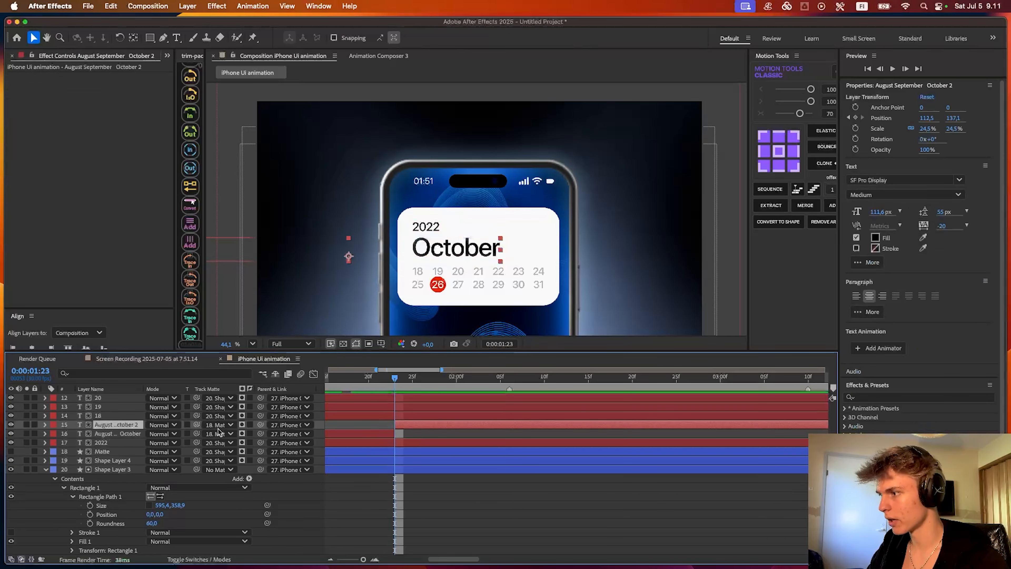
left_click(213, 427)
left_click(228, 215)
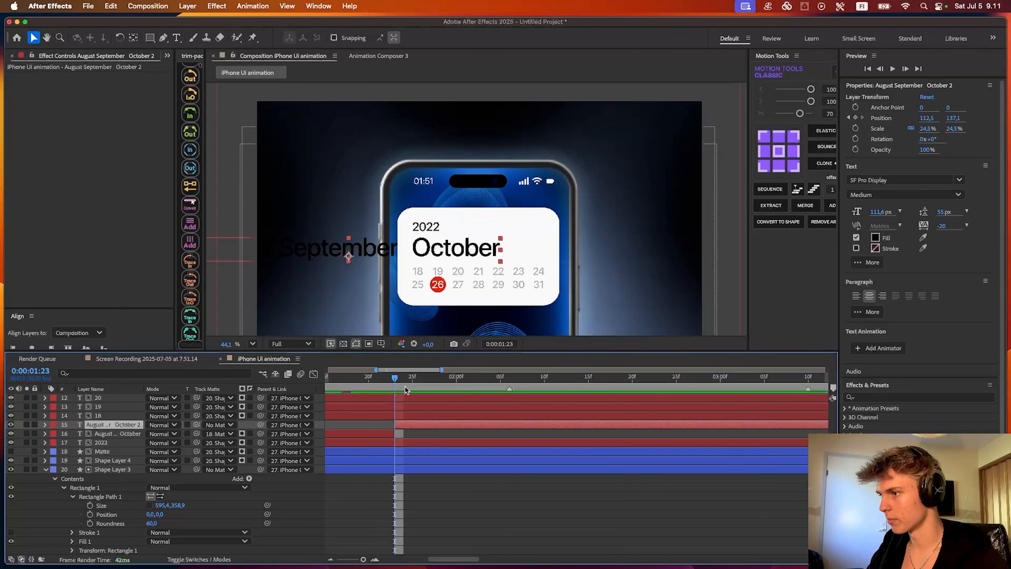
- Shorten the split layer's text to only October by removing the earlier month names
scroll(402, 398, "left", 2)
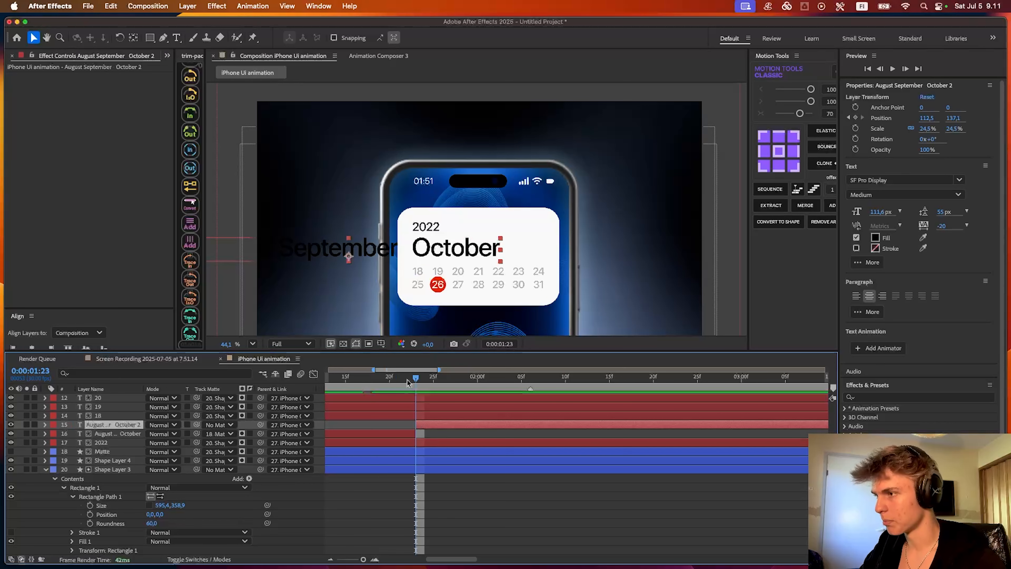
key("super+t")
left_click_drag(383, 264, 159, 264)
type("October")
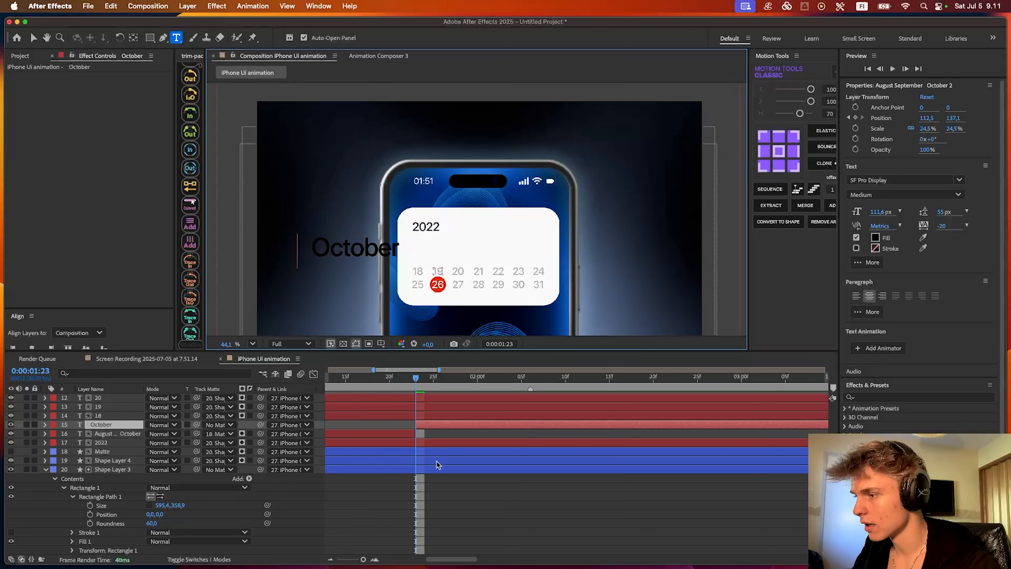
left_click(429, 434)
left_click(425, 425)
- Show the rulers, place a vertical guide at the left edge of 2022, and move October to that guide at about 218.3, 137.1
key("super+r")
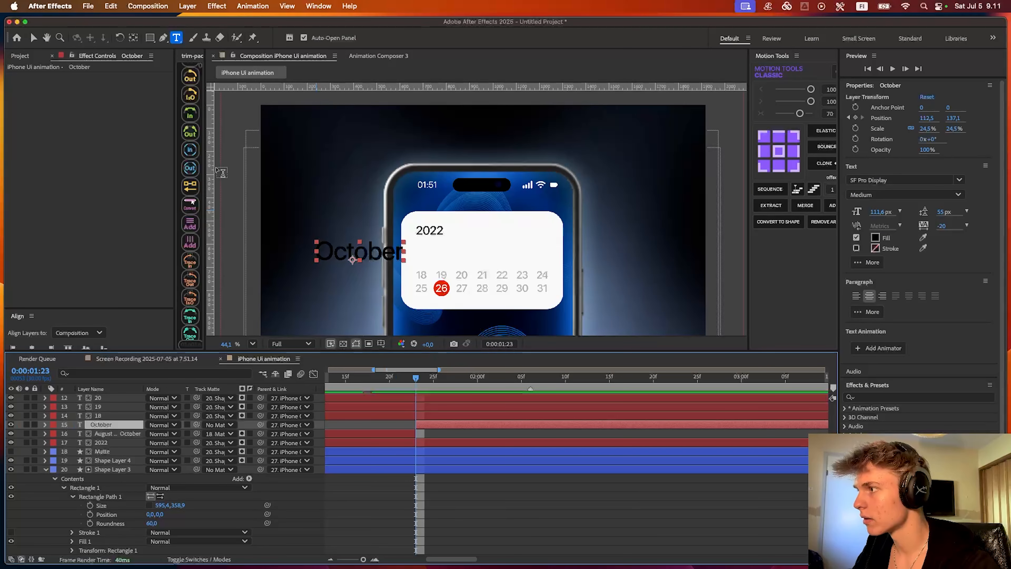
key("v")
left_click_drag(210, 173, 405, 188)
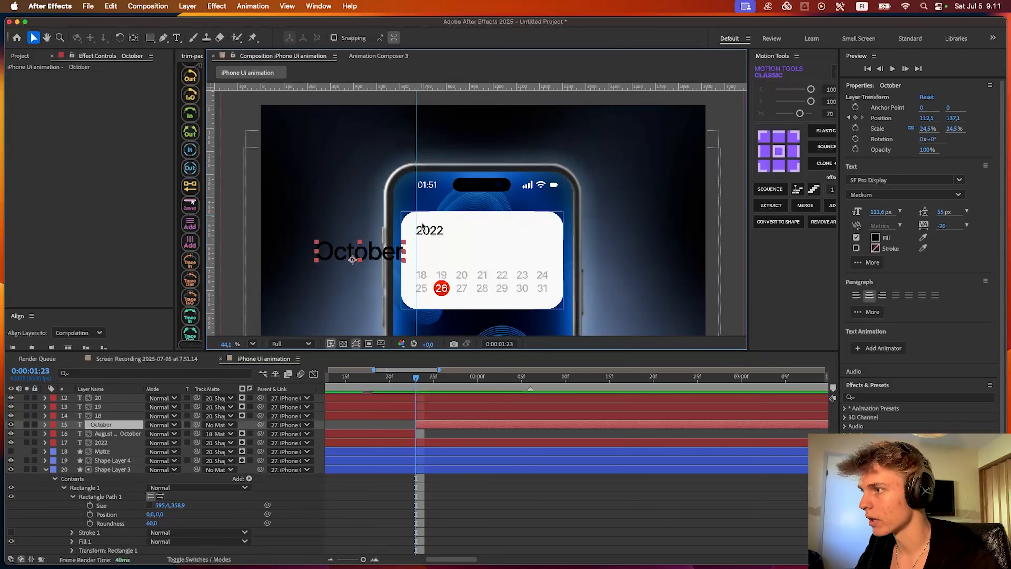
scroll(422, 226, "up", 5)
left_click_drag(458, 281, 583, 296)
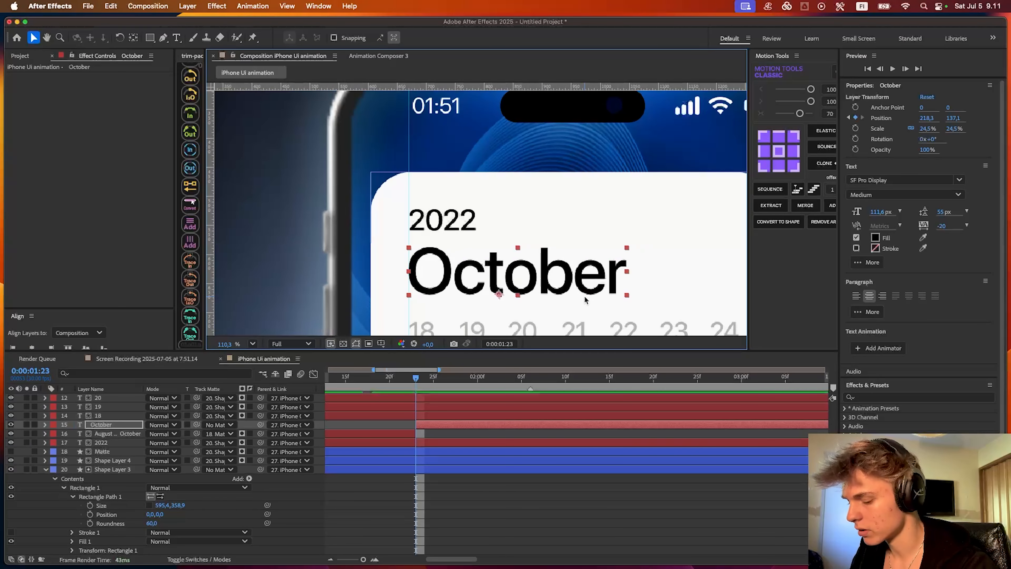
- Step back and forth between frames 0:00:01:22 and 0:00:01:23 to compare October's alignment across the layer split
key("super+Left")
key("super+Right")
key("super+Left")
key("super+Right")
key("super+Left")
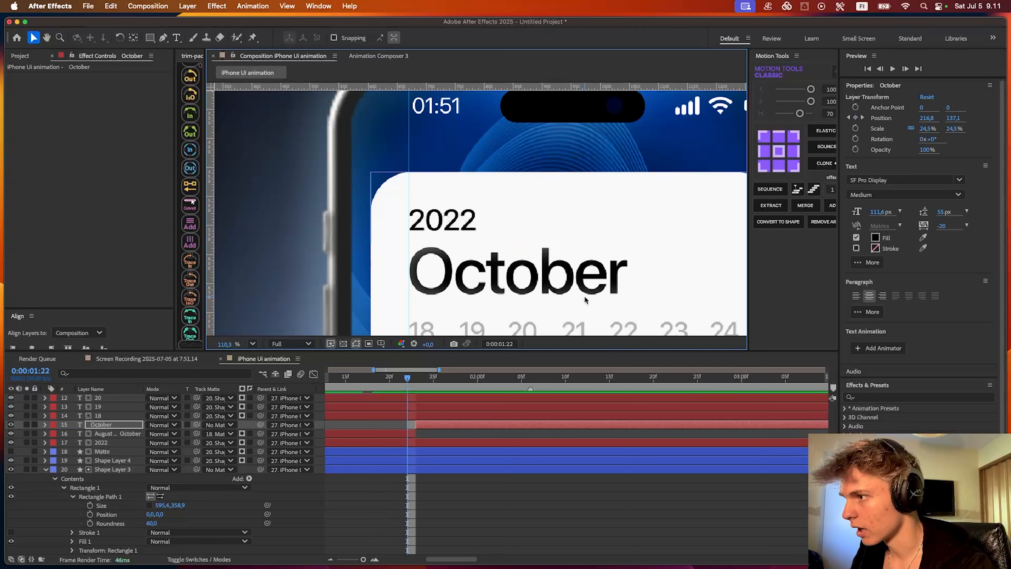
key("super+Left")
key("super+Right")
key("super+Right")
key("super+Left")
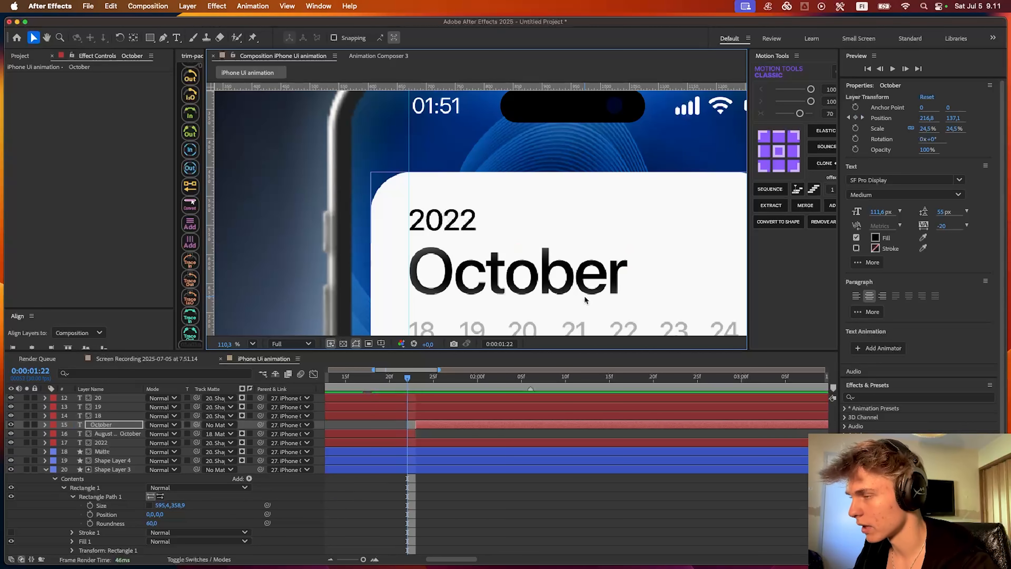
- Nudge October to about 218.6, 137.1 to match the earlier month layer and trim its start to 0:00:01:23
key("super+Right")
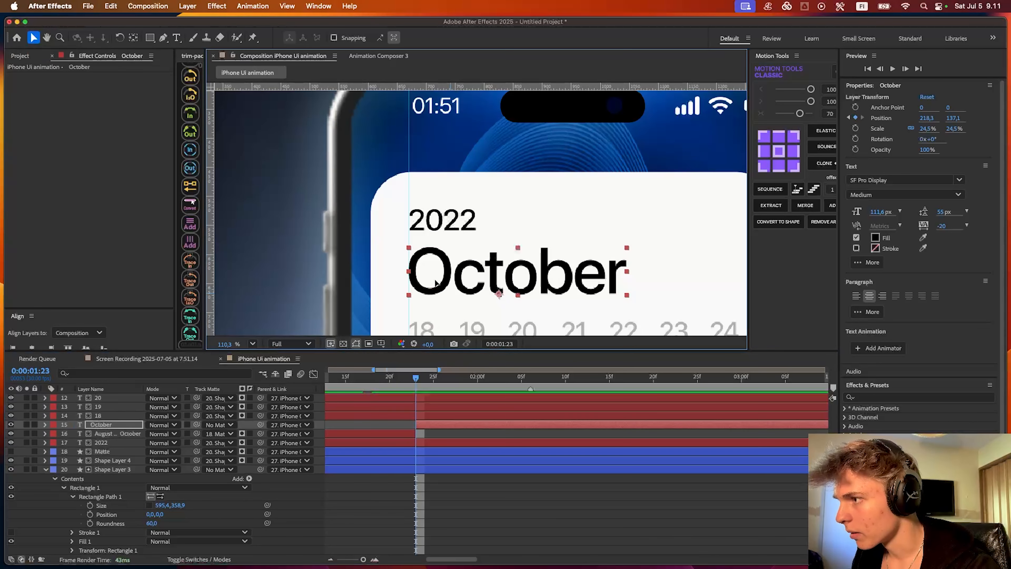
key("super+Left")
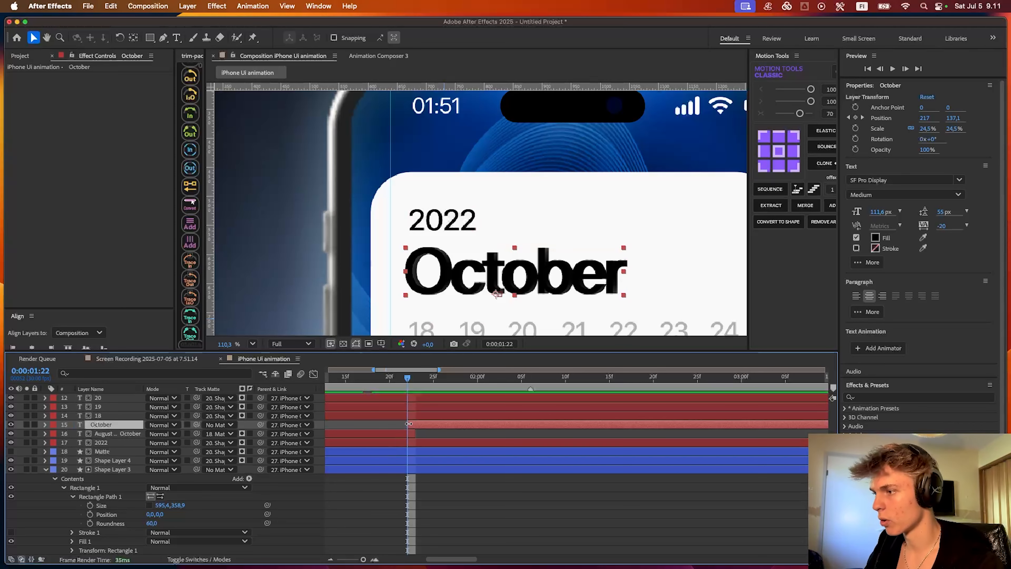
left_click_drag(447, 275, 452, 275)
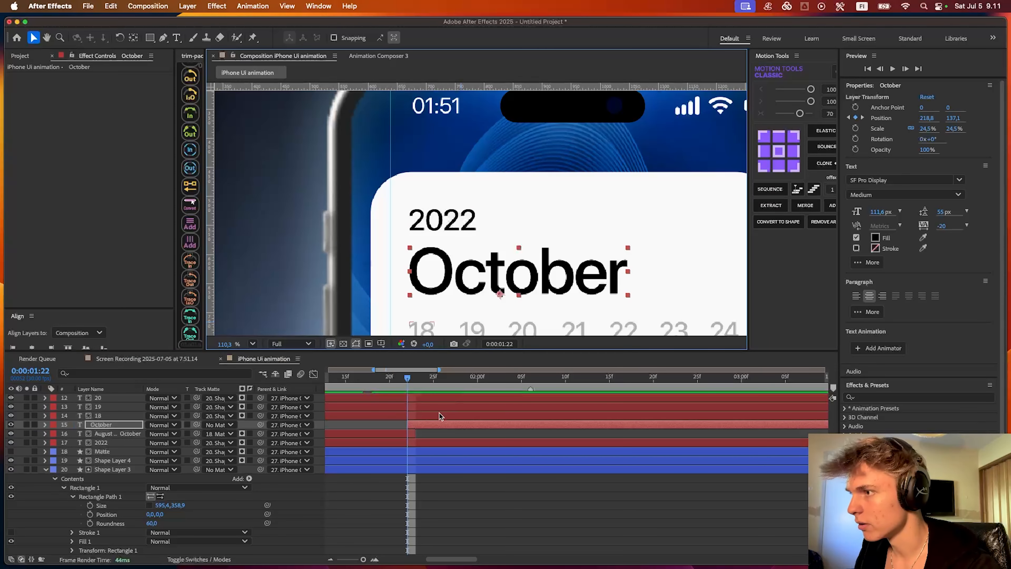
left_click_drag(409, 424, 417, 425)
- Preview the scrolling months across the layer split to check that October stays in place
left_click_drag(410, 380, 360, 382)
key("space")
scroll(418, 401, "down", 2)
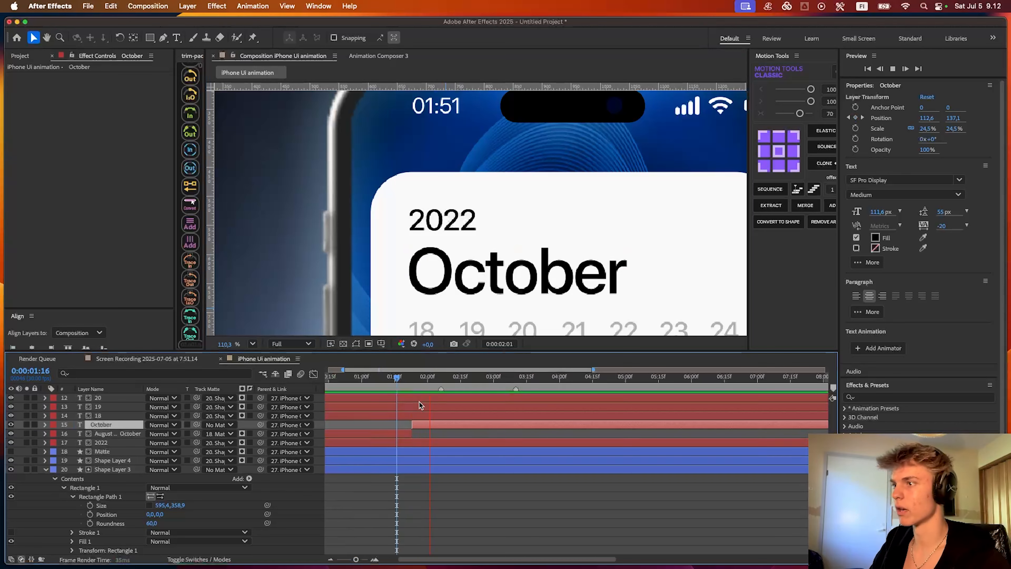
key("space")
key("shift+slash")
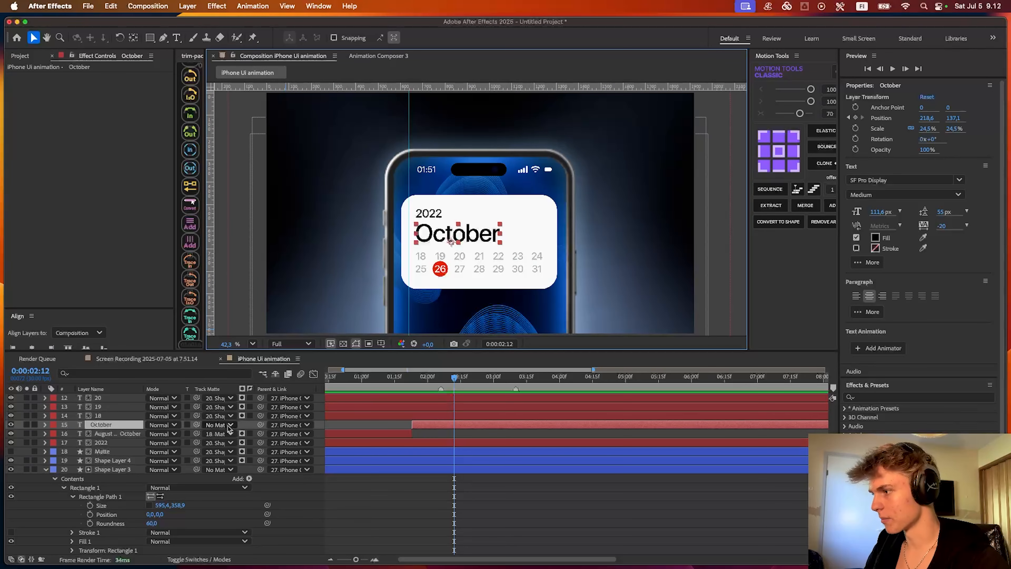
- Set the October layer's track matte to Shape Layer 3 and check frames 0:00:01:22 and 0:00:01:23
left_click_drag(197, 428, 113, 468)
left_click_drag(455, 380, 410, 381)
left_click(253, 344)
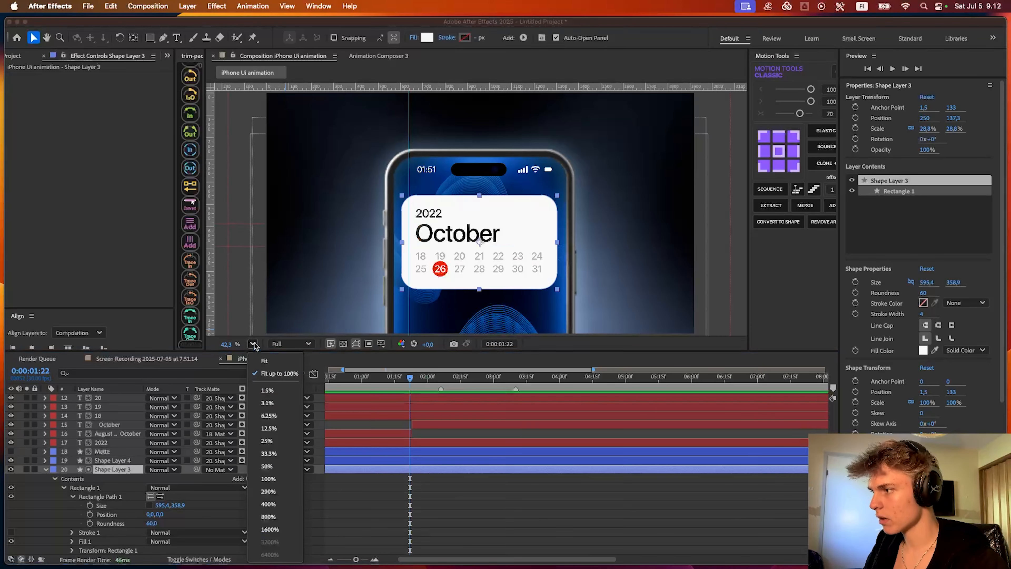
left_click(270, 374)
key("Page_Down")
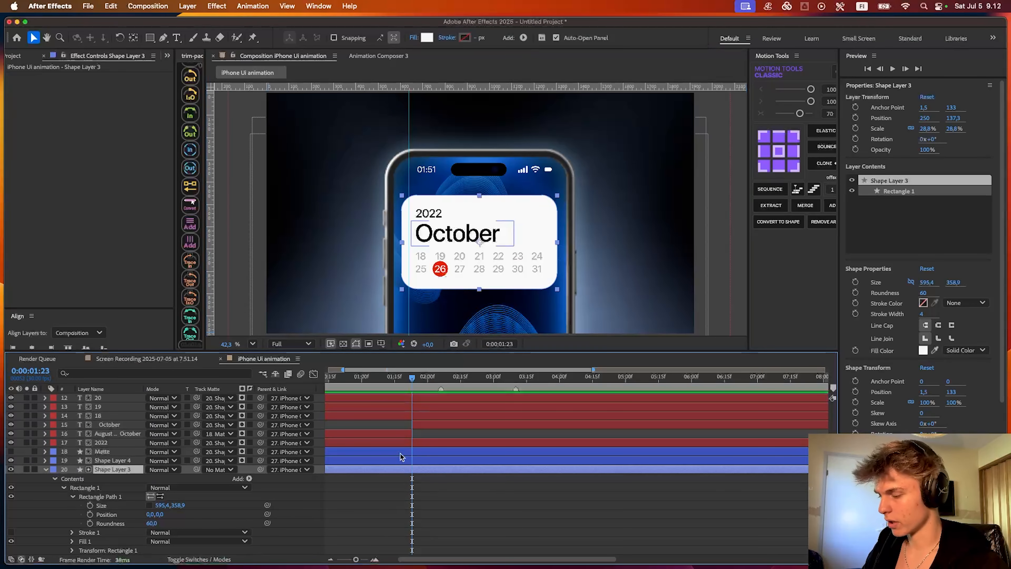
- Add a Size keyframe to Shape Layer 3's rectangle and place it at 0:00:02:06
left_click(90, 505)
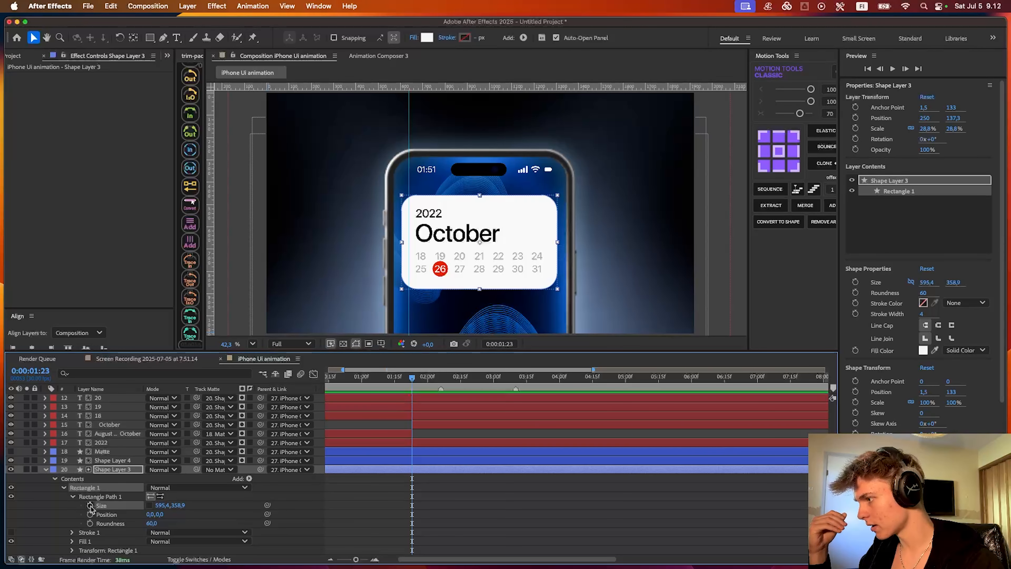
left_click(91, 505)
scroll(441, 482, "down", 1)
left_click_drag(412, 496, 445, 494)
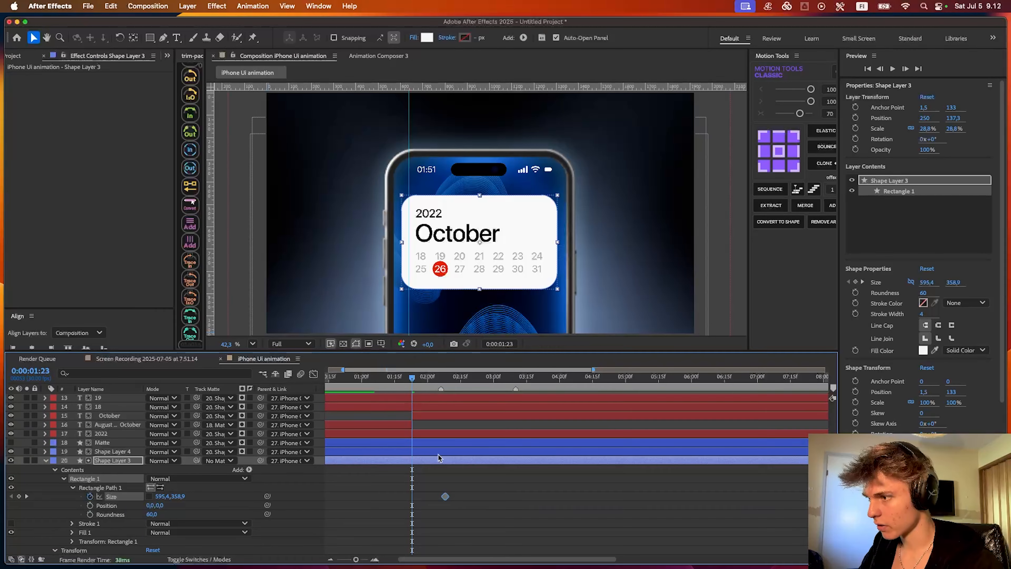
scroll(422, 381, "right", 1)
left_click(409, 380)
left_click_drag(409, 380, 425, 380)
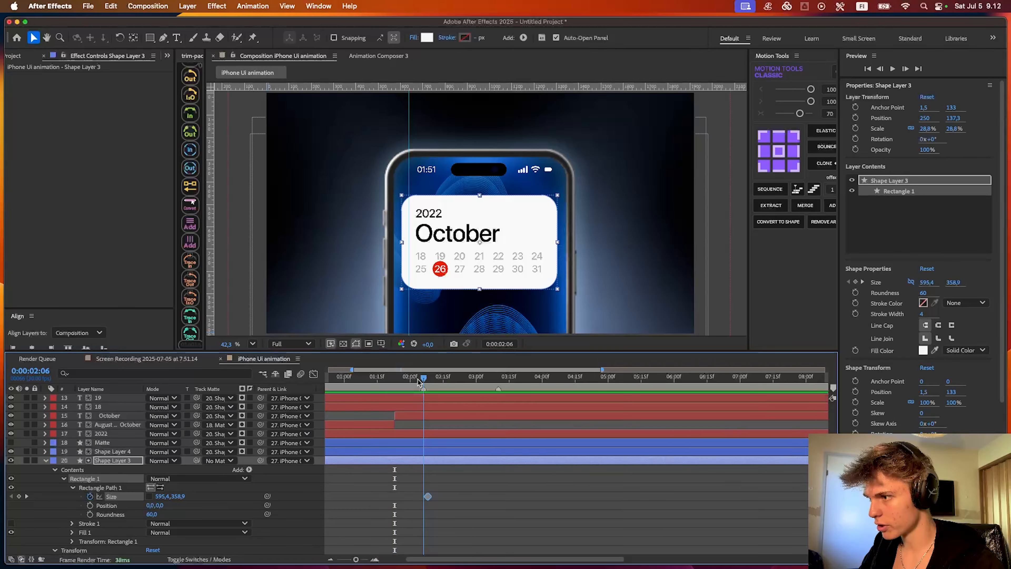
left_click_drag(428, 497, 424, 501)
- At 0:00:03:10, collapse the card to a thin bar by setting its rectangle Size to 595.4, 7.3
left_click_drag(470, 380, 499, 380)
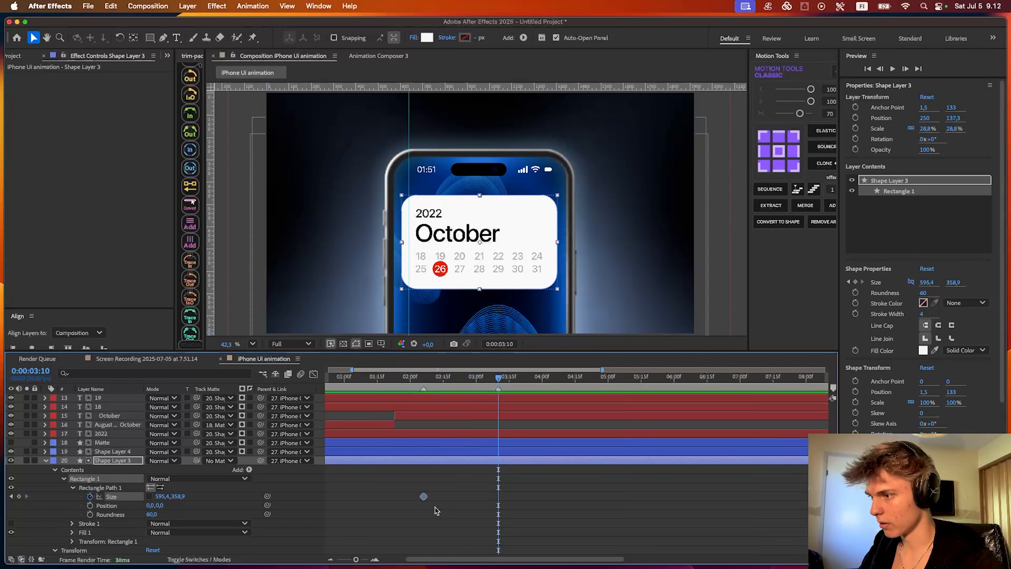
left_click_drag(178, 496, 64, 493)
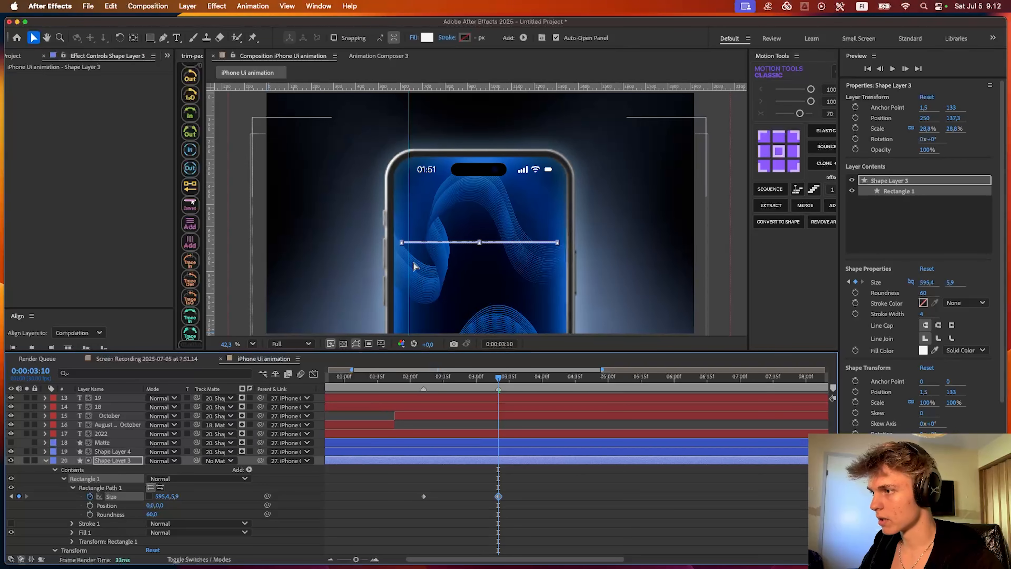
scroll(493, 196, "up", 4)
scroll(493, 196, "up", 4)
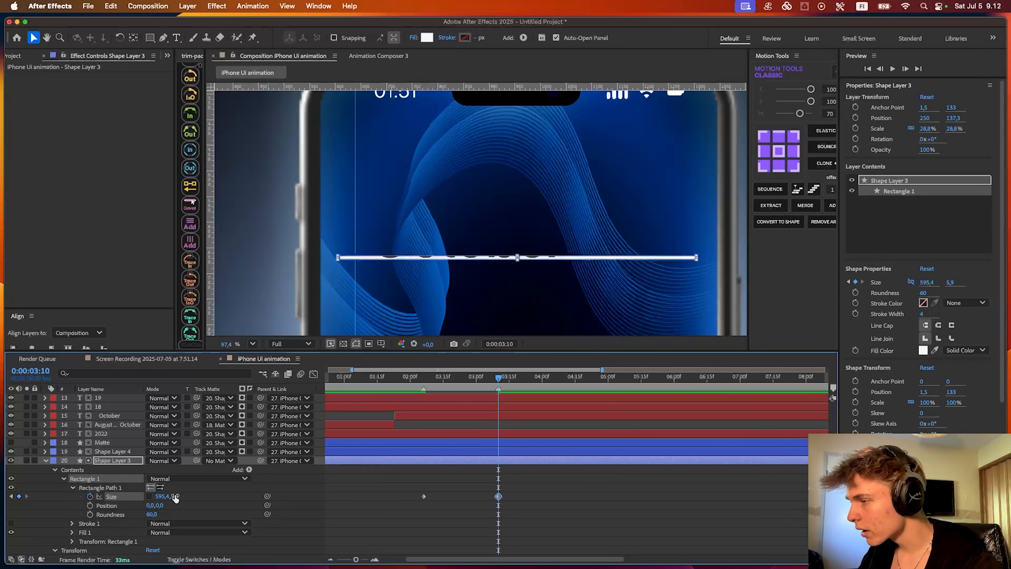
left_click_drag(175, 497, 184, 495)
left_click(485, 465)
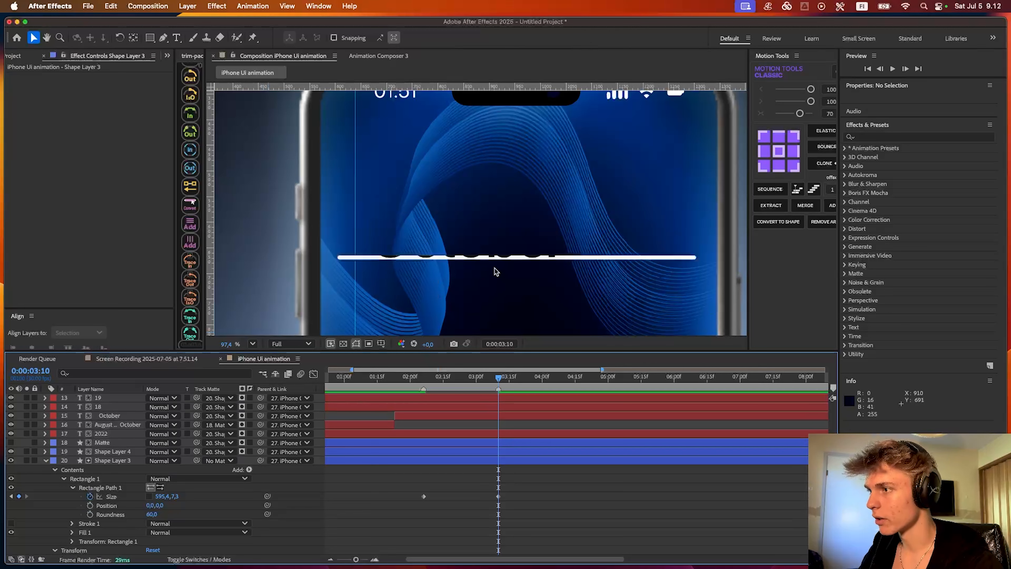
- Keyframe October's Opacity from 100% to 0% with the fade ending at 0:00:03:10, and apply Easy Ease
left_click(491, 418)
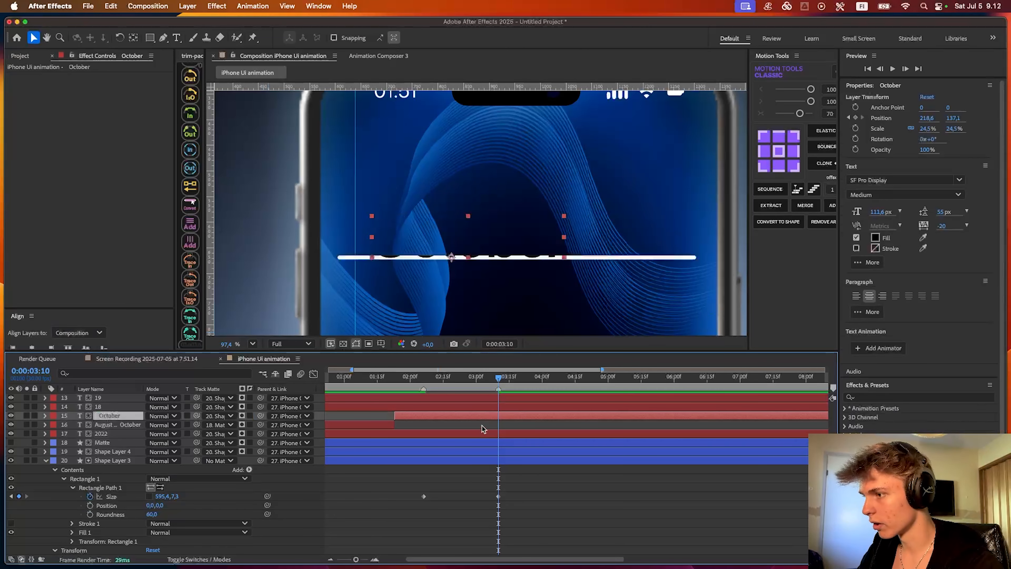
key("t")
left_click(73, 425)
left_click_drag(498, 425, 469, 426)
left_click(452, 431)
left_click_drag(153, 425, 99, 425)
left_click_drag(469, 425, 514, 424)
key("F9")
- Apply Easy Ease to Shape Layer 3's Size keyframes and check their speed graph
left_click_drag(471, 376, 423, 377)
scroll(494, 508, "left", 3)
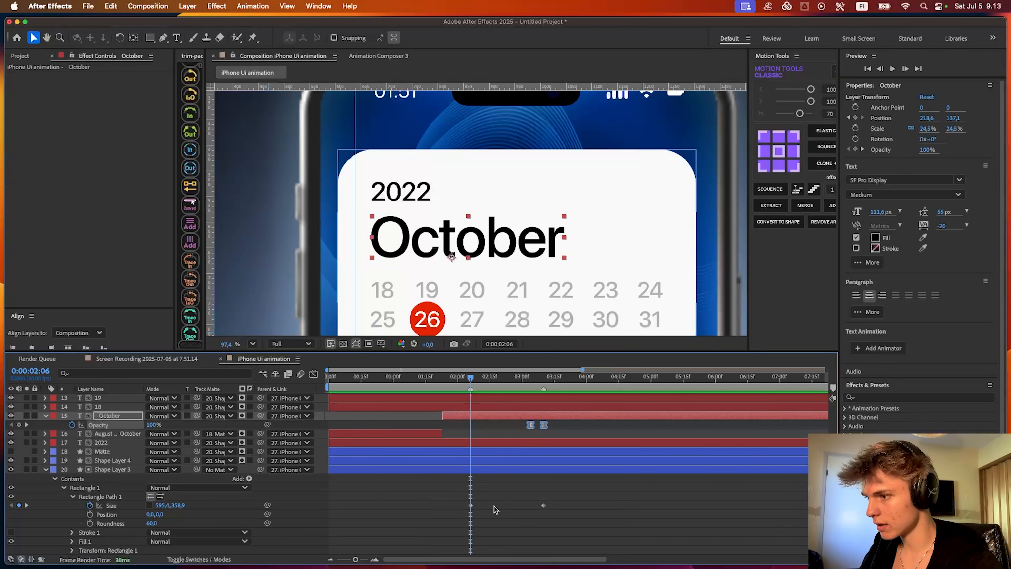
left_click_drag(551, 514, 432, 496)
key("shift+F3")
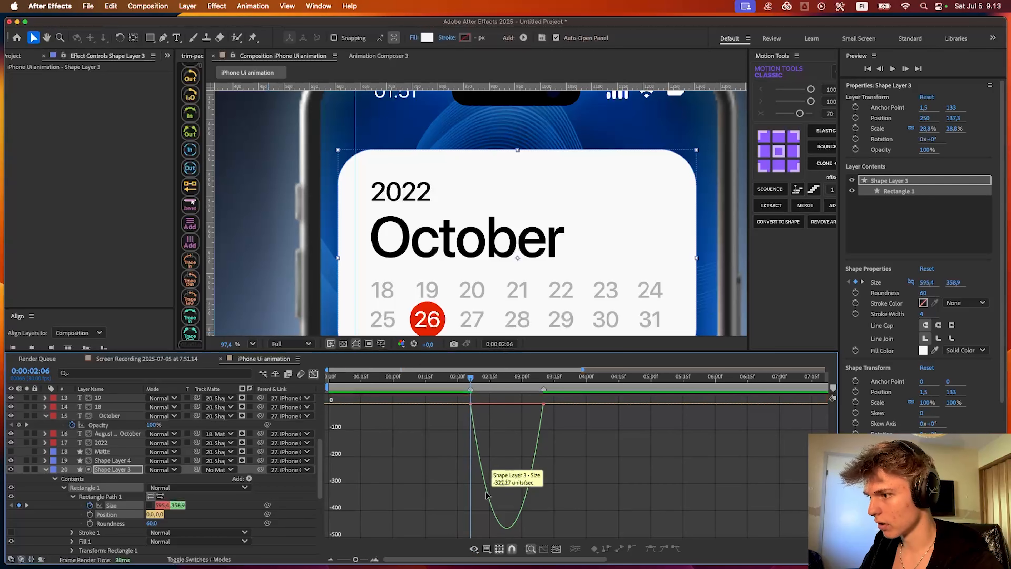
left_click(314, 374)
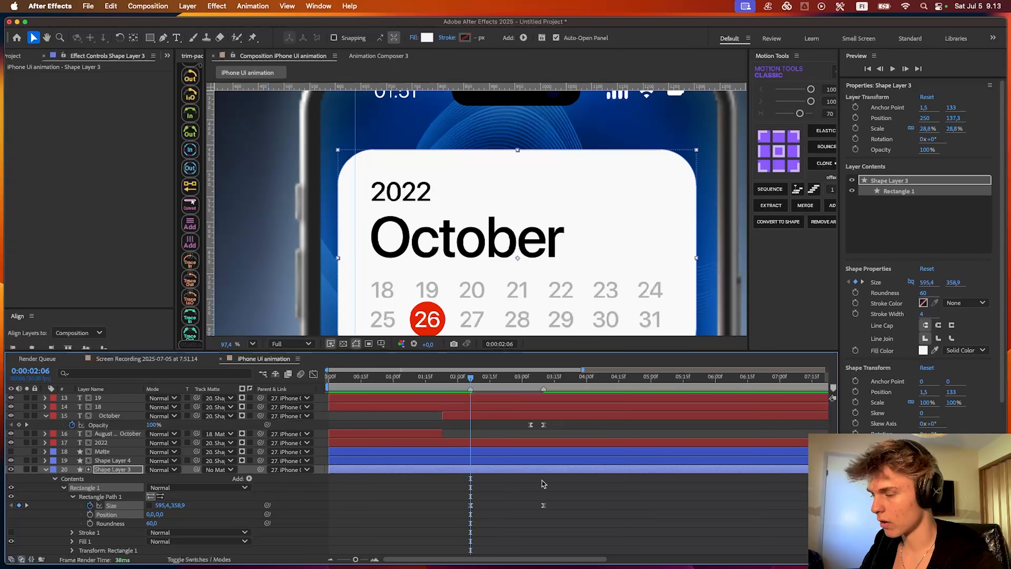
key("shift+F3")
key("shift+F3")
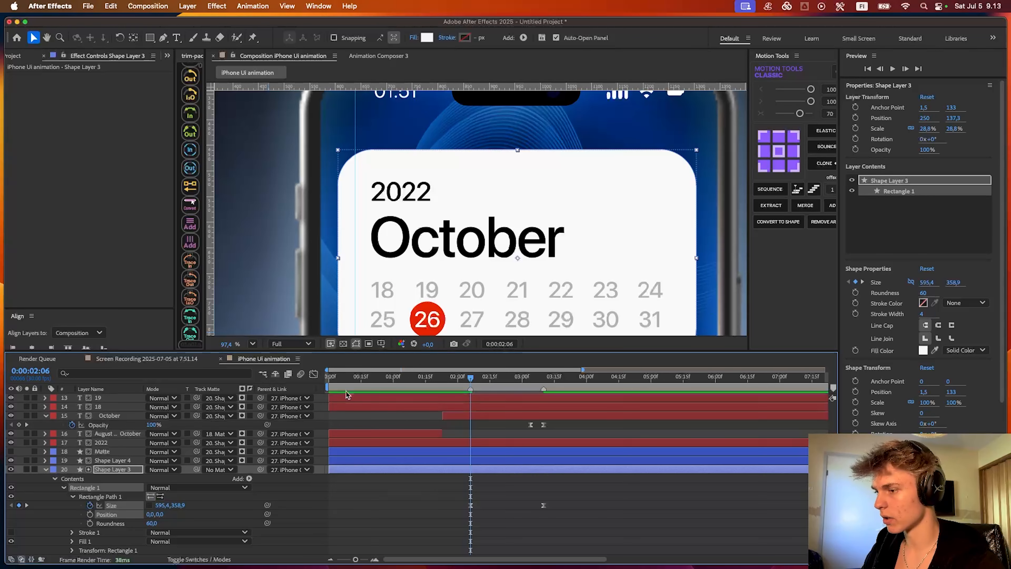
left_click(479, 497)
left_click(252, 343)
left_click(260, 354)
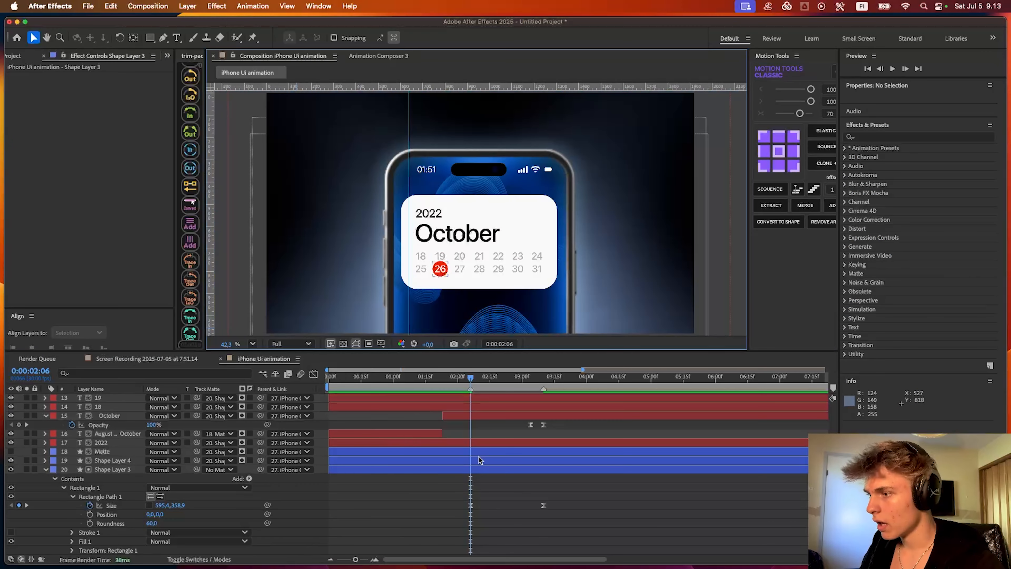
- Add a Position keyframe to Shape Layer 3 at 0:00:02:06 and reveal all of its keyframed properties
left_click(479, 469)
key("p")
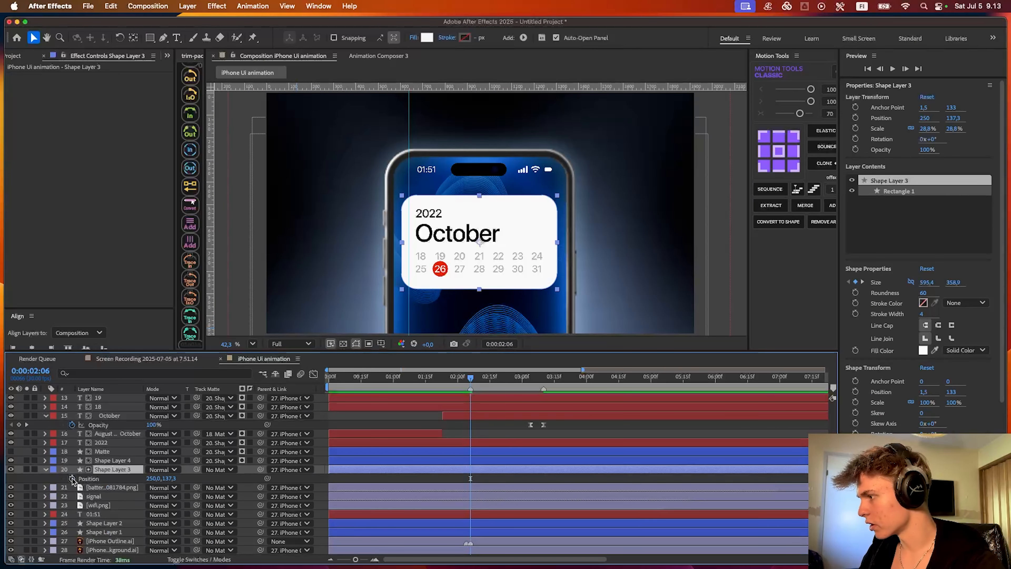
left_click(72, 478)
key("=")
key("u")
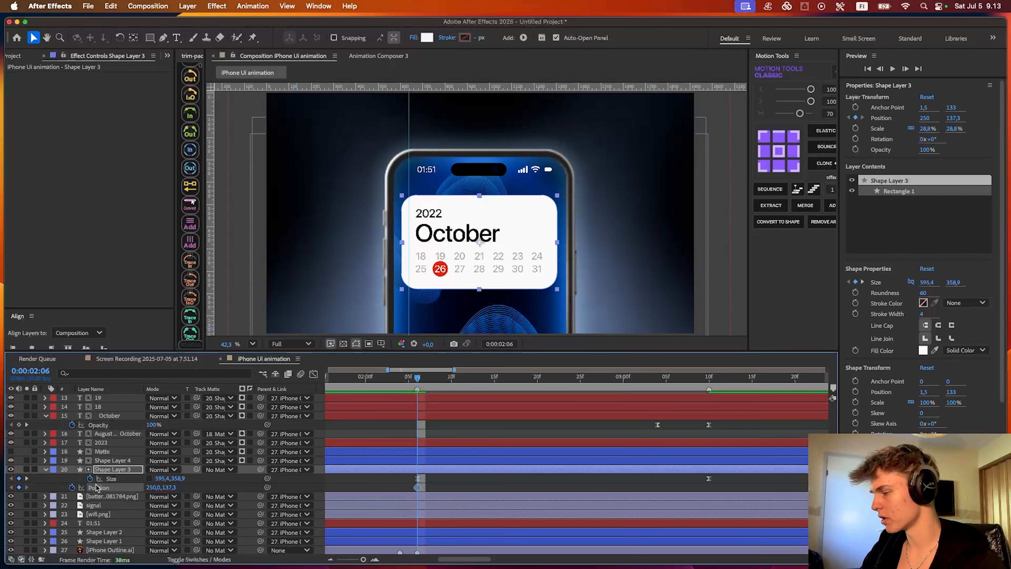
- At 0:00:03:10, raise the collapsed card below the status bar by setting Shape Layer 3's Position to 250, 70
left_click_drag(419, 379, 711, 408)
scroll(466, 232, "up", 5)
scroll(532, 251, "up", 3)
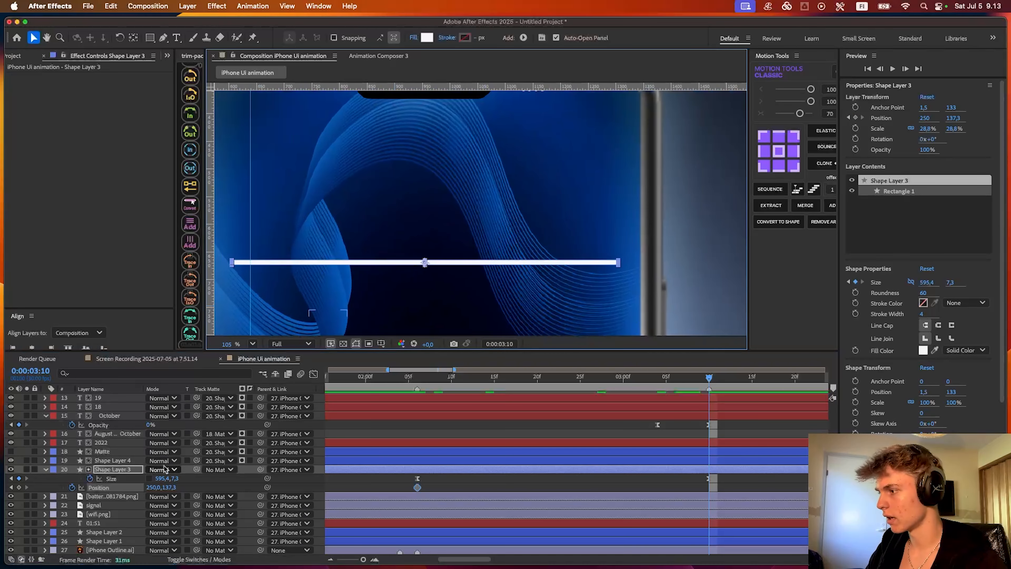
mouse_move(169, 488)
left_mouse_down()
mouse_move(140, 484)
mouse_move(164, 488)
left_mouse_up()
scroll(460, 181, "up", 5)
scroll(478, 287, "left", 5)
scroll(477, 287, "up", 2)
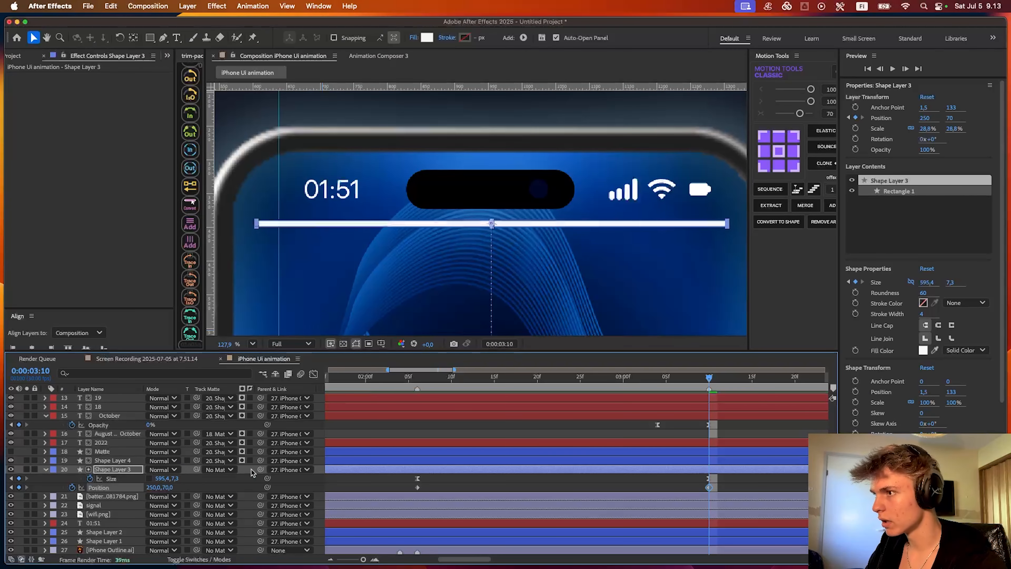
- Ease Shape Layer 3's Size and Position keyframes and shape their speed curves to peak early with a long ease-out
scroll(608, 484, "down", 3)
left_click_drag(705, 494, 434, 470)
left_click(313, 374)
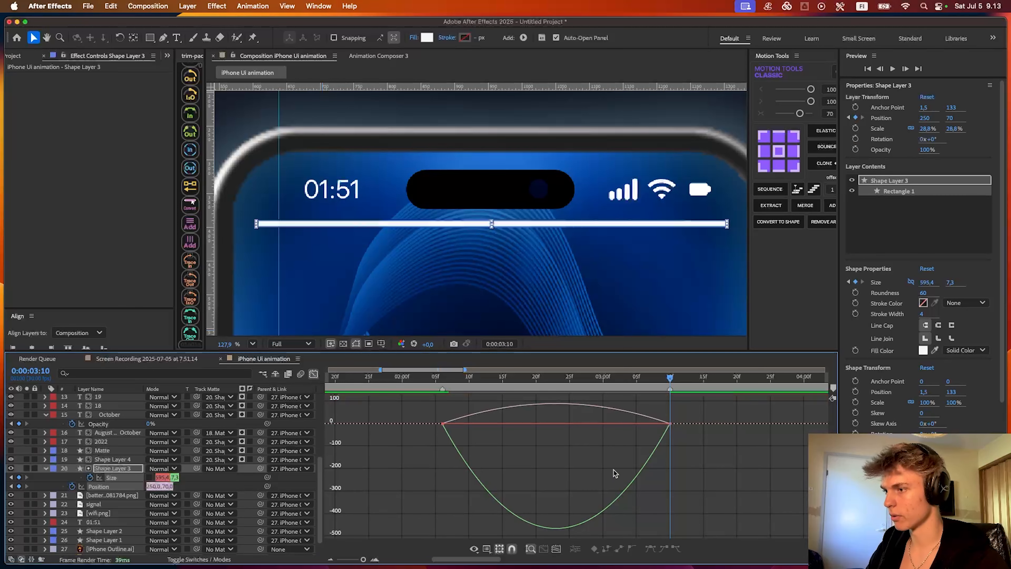
key("super+z")
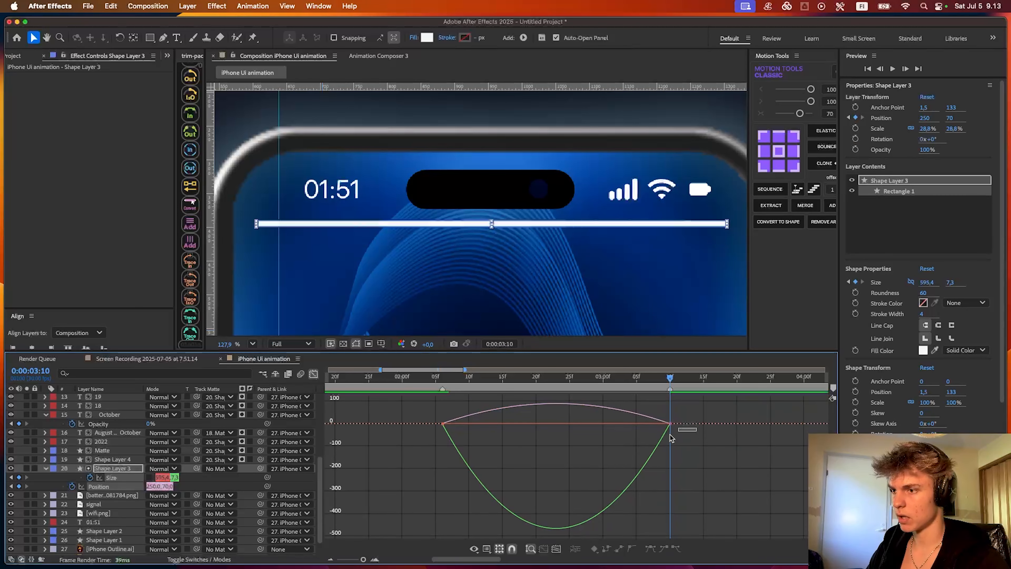
left_click_drag(703, 414, 556, 424)
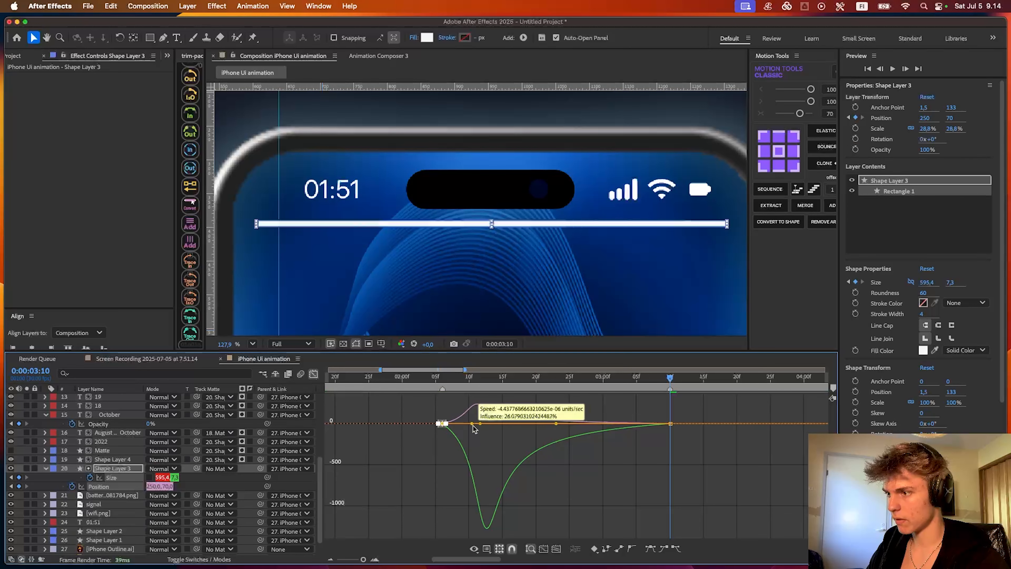
left_click_drag(480, 424, 473, 424)
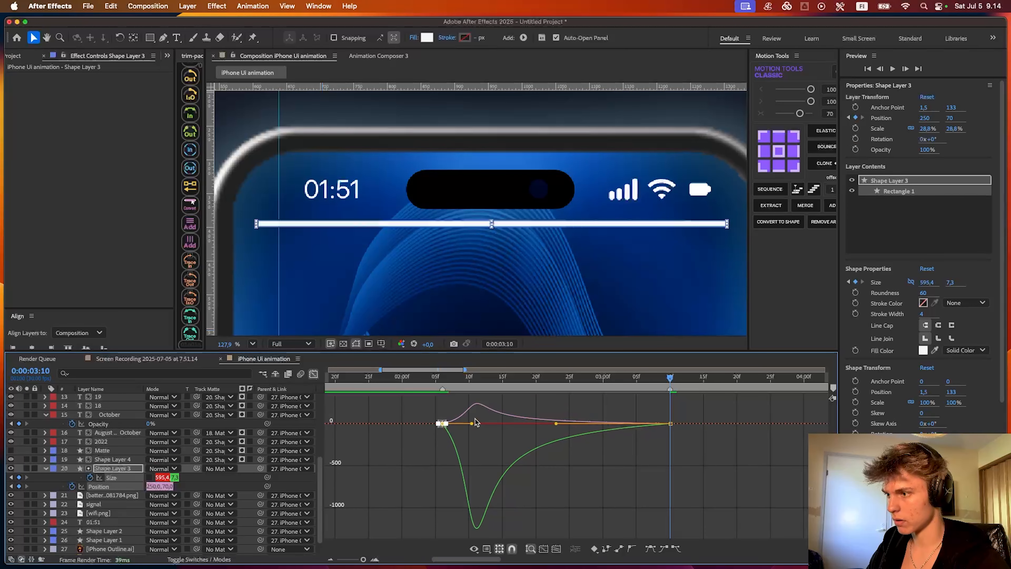
- Fit the composition in view and preview the card collapsing and rising from about 0:00:02:00
left_click(402, 377)
left_click(254, 344)
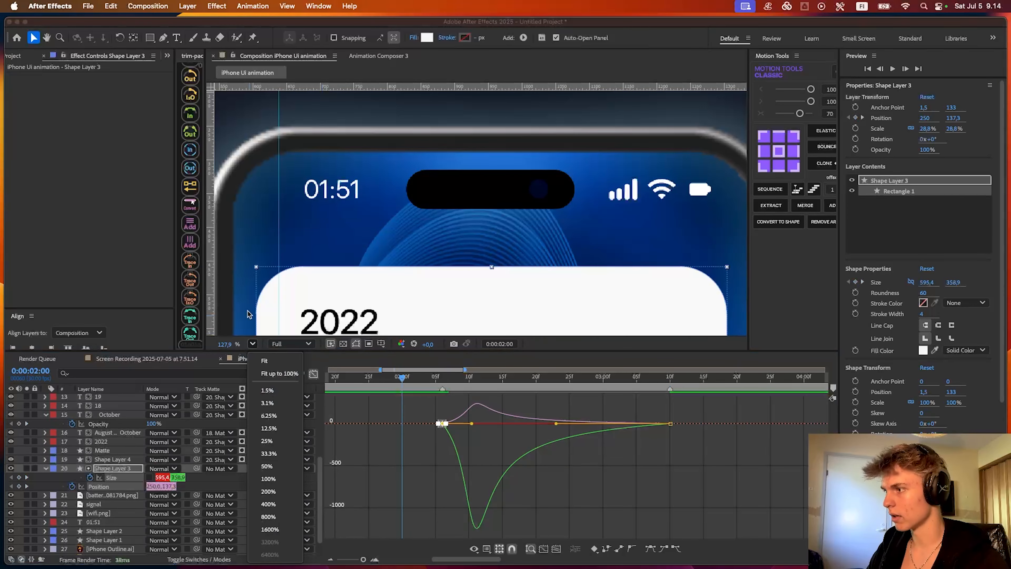
left_click(268, 373)
key("space")
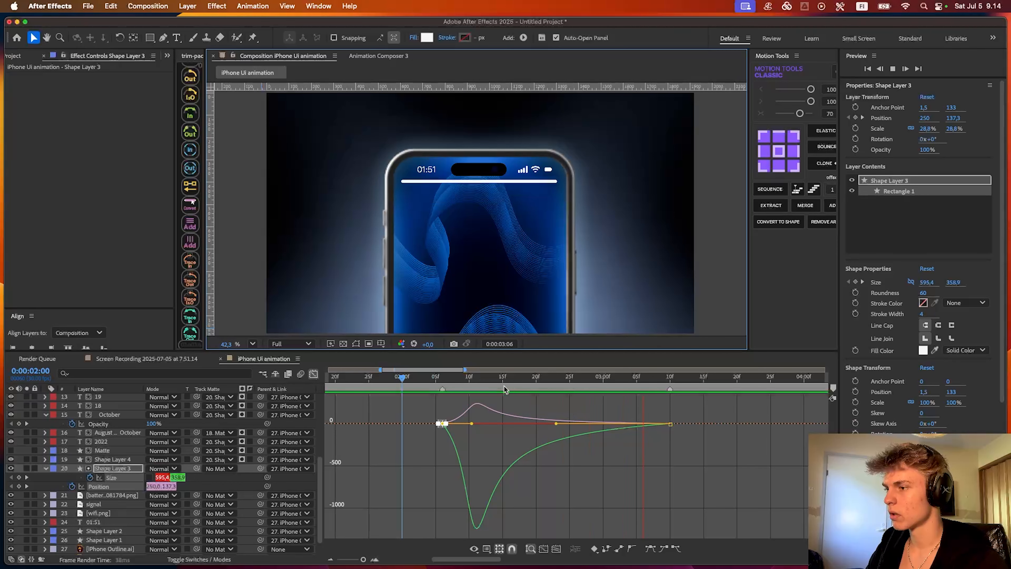
left_click(435, 377)
left_click_drag(435, 377, 415, 376)
key("space")
key("space")
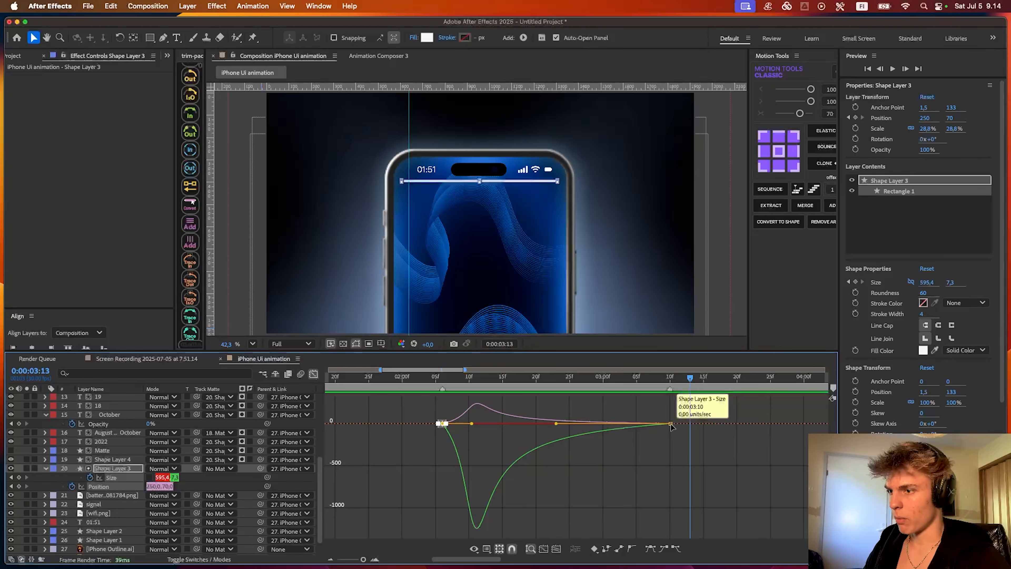
- Move Shape Layer 3's ending Size keyframe earlier, to about 0:00:03:03, and return to 0:00:02:06
left_click_drag(670, 423, 623, 420)
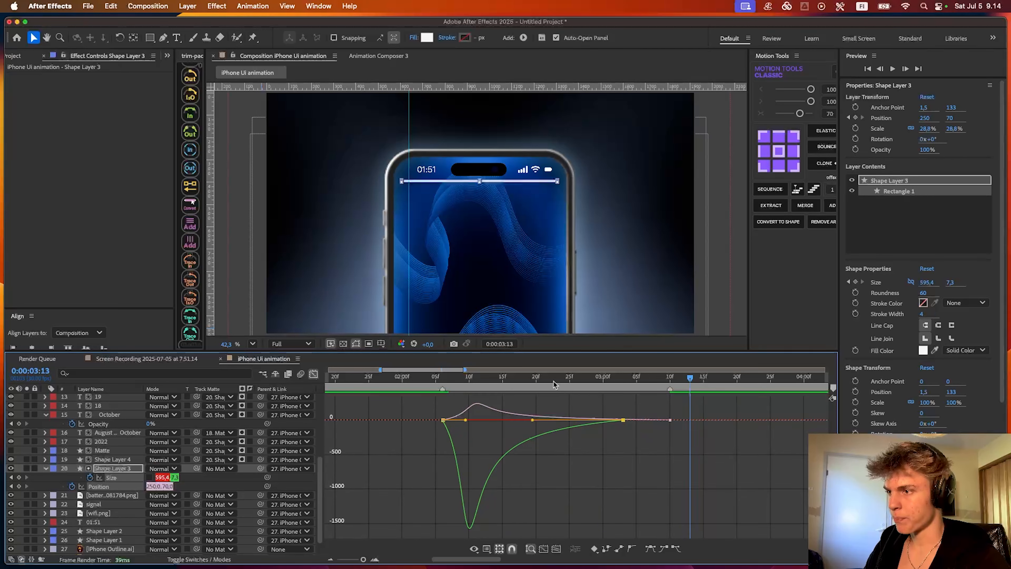
left_click(449, 385)
mouse_move(448, 385)
left_mouse_down()
mouse_move(537, 384)
mouse_move(442, 382)
left_mouse_up()
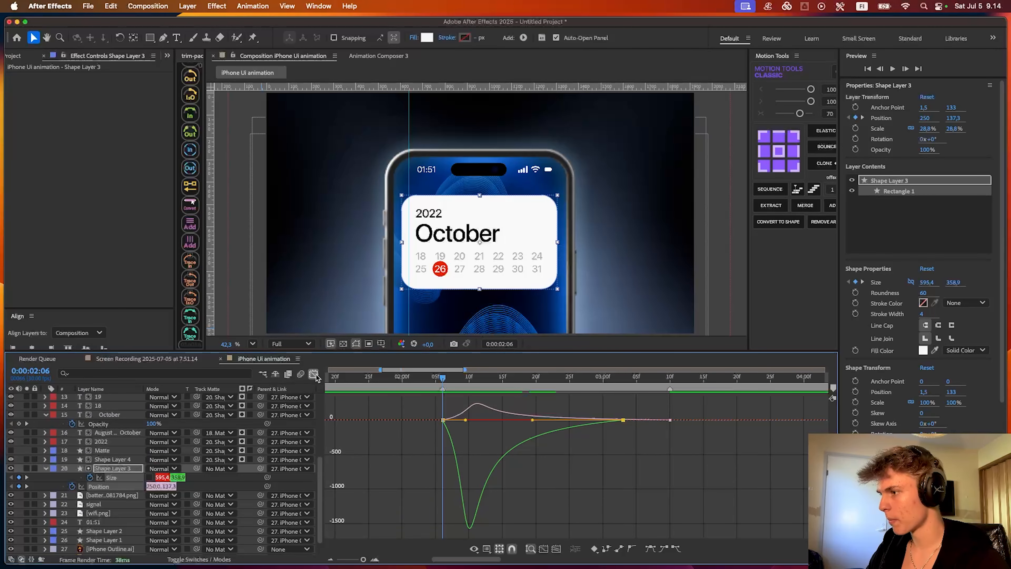
left_click(313, 373)
left_click(415, 425)
- Select the date text layers from 18 through 30
scroll(370, 437, "down", 1)
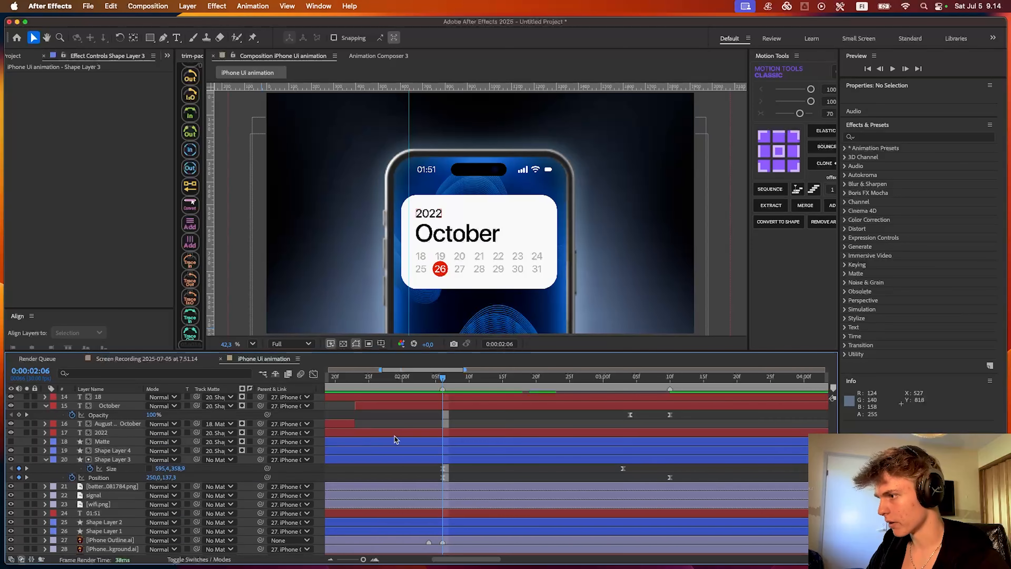
scroll(394, 436, "up", 6)
scroll(394, 436, "left", 10)
left_click(560, 506)
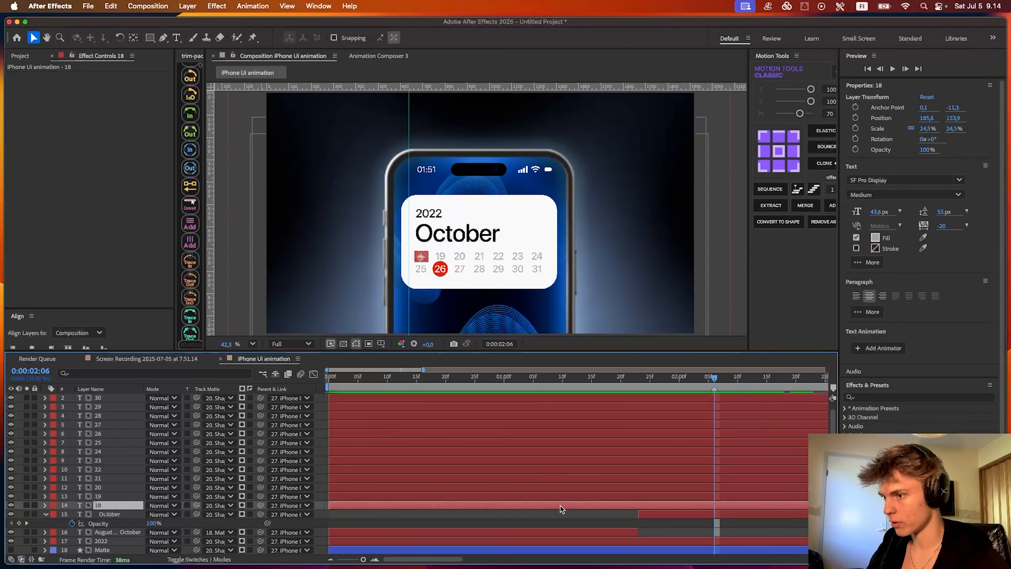
scroll(504, 426, "right", 5)
left_click(501, 399, "shift")
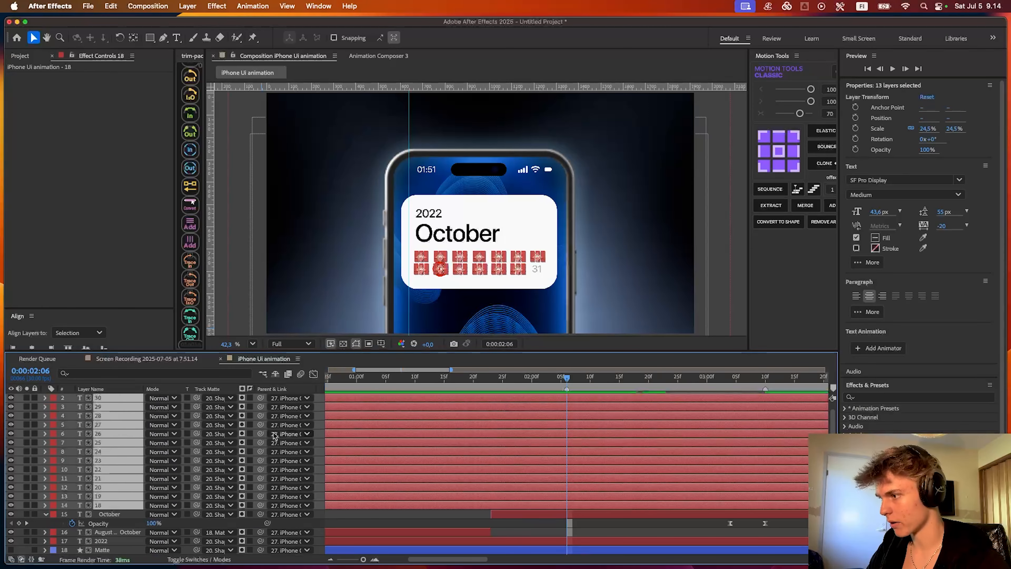
scroll(374, 468, "down", 1)
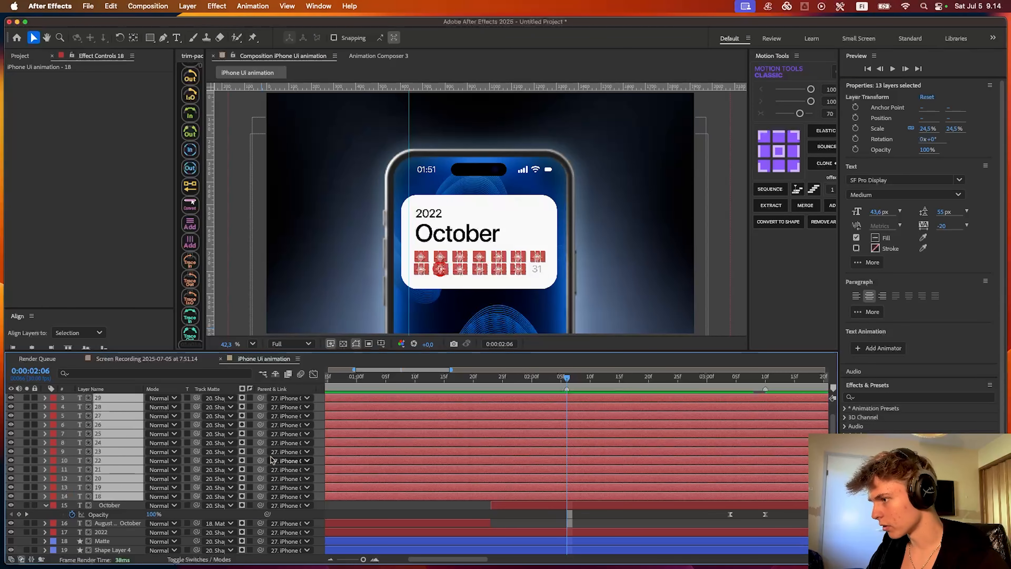
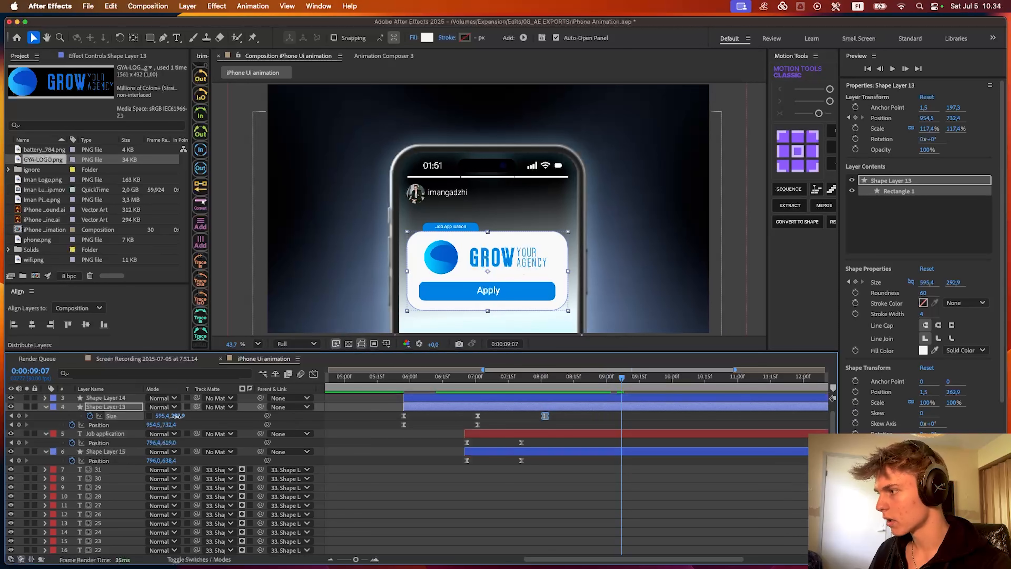
- Set Shape Layer 13's Size to 595.4, 395.9 at 0:00:09:07 and lower the Apply label and its blue button accordingly
left_click_drag(177, 415, 234, 419)
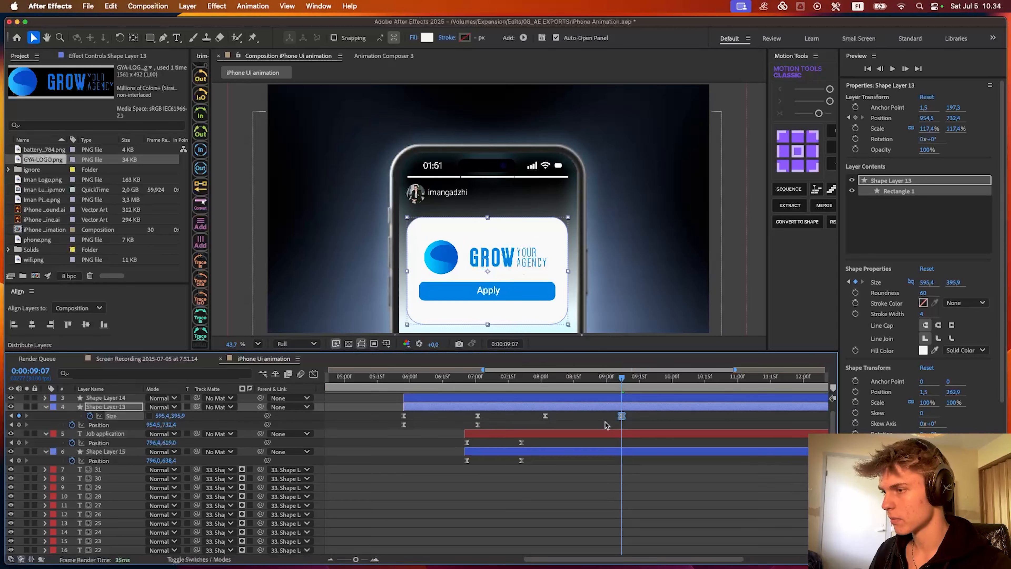
scroll(605, 424, "right", 3)
scroll(604, 424, "up", 1)
left_click(502, 398)
left_click_drag(499, 386, 565, 385)
- Reveal the layers' keyframes and raise the GYA-LOGO.png layer to Position Y 684.3 at 0:00:09:07
key("u")
scroll(498, 436, "up", 3)
left_click(18, 425)
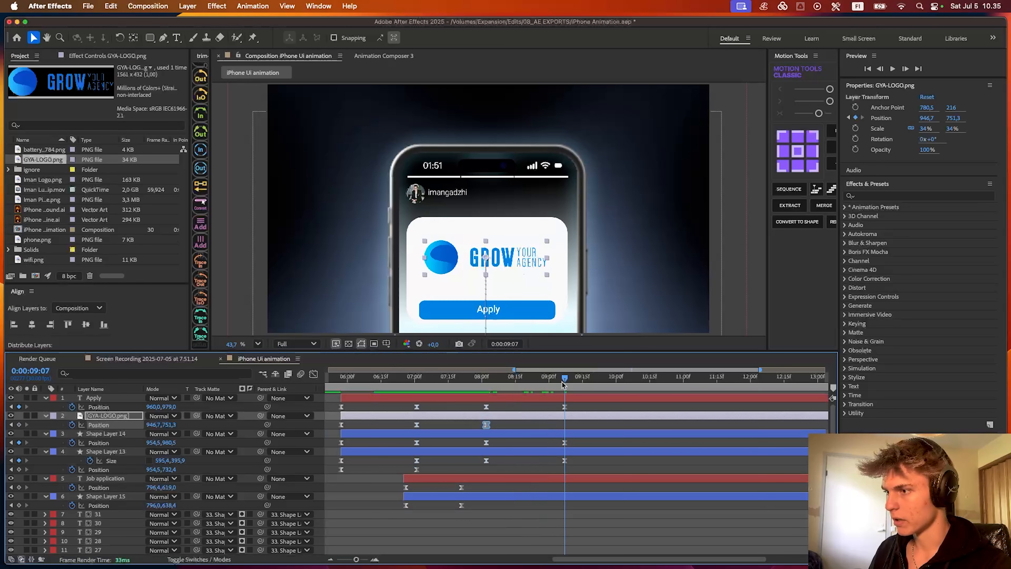
left_click_drag(171, 426, 140, 416)
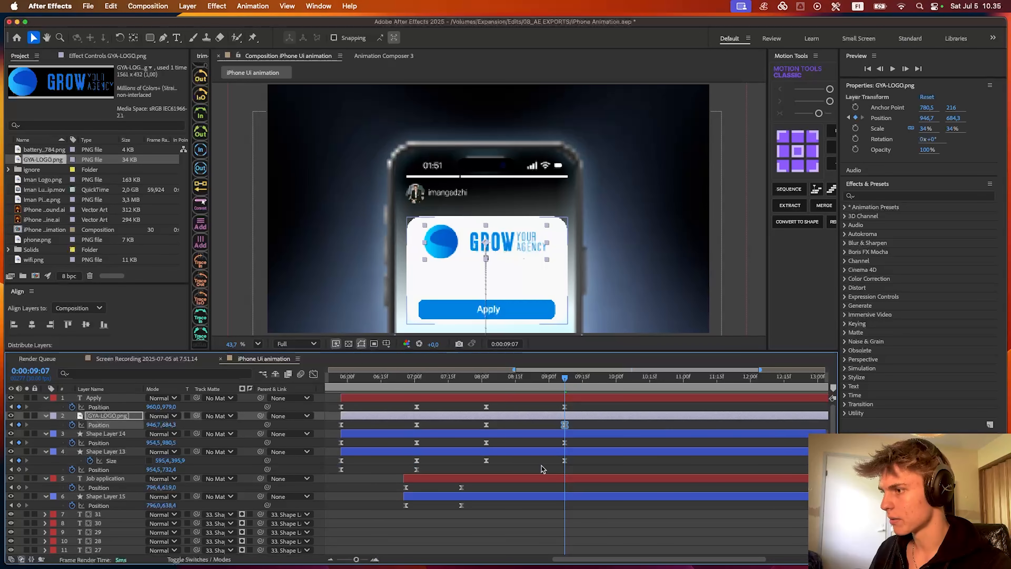
- Select the expansion keyframes of the card, logo and Apply layers and ease their speed curves with Motion Tools Classic
left_click_drag(583, 470, 470, 403)
left_click(314, 373)
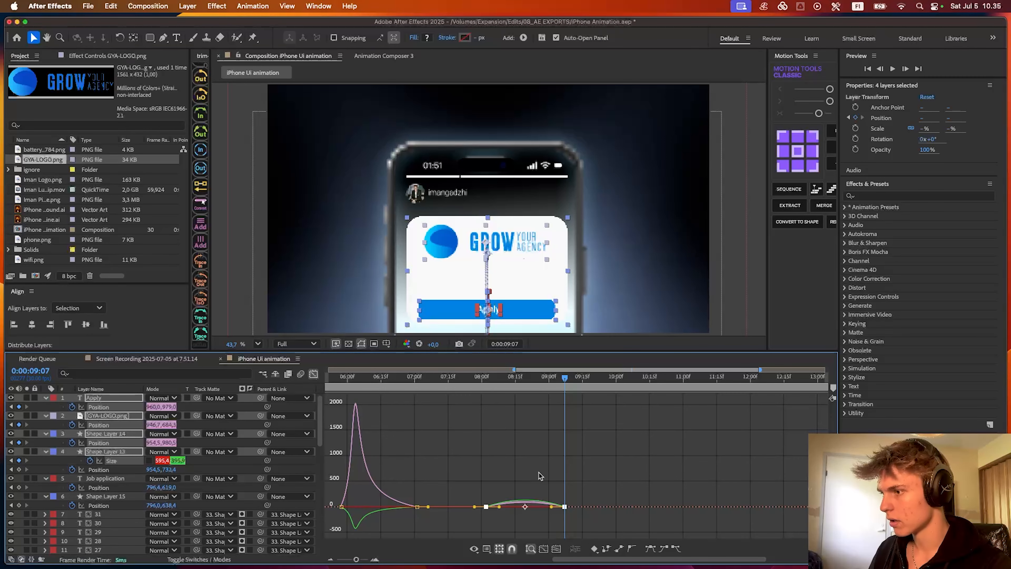
left_click_drag(474, 494, 617, 537)
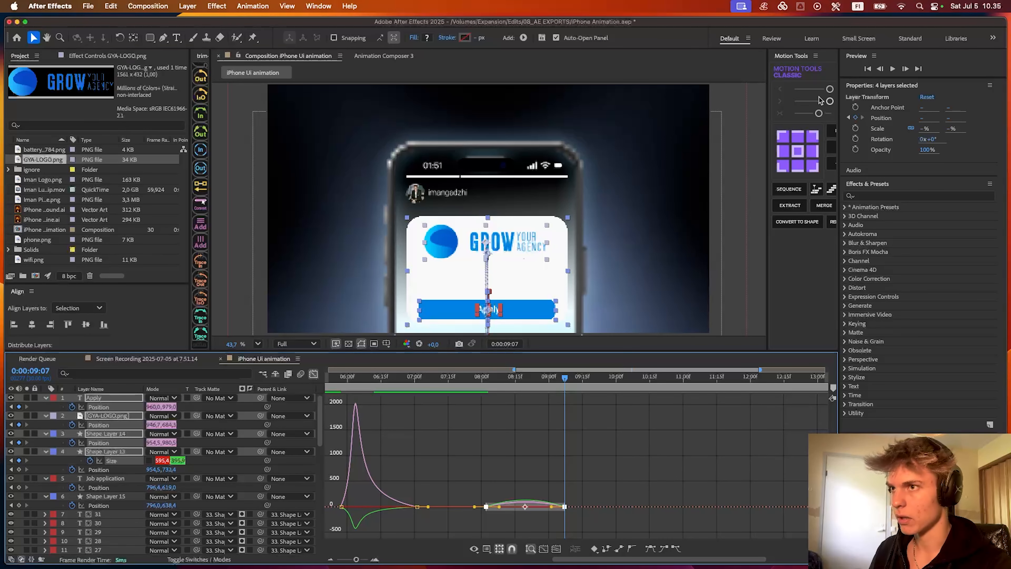
left_click(818, 114)
scroll(535, 487, "up", 5)
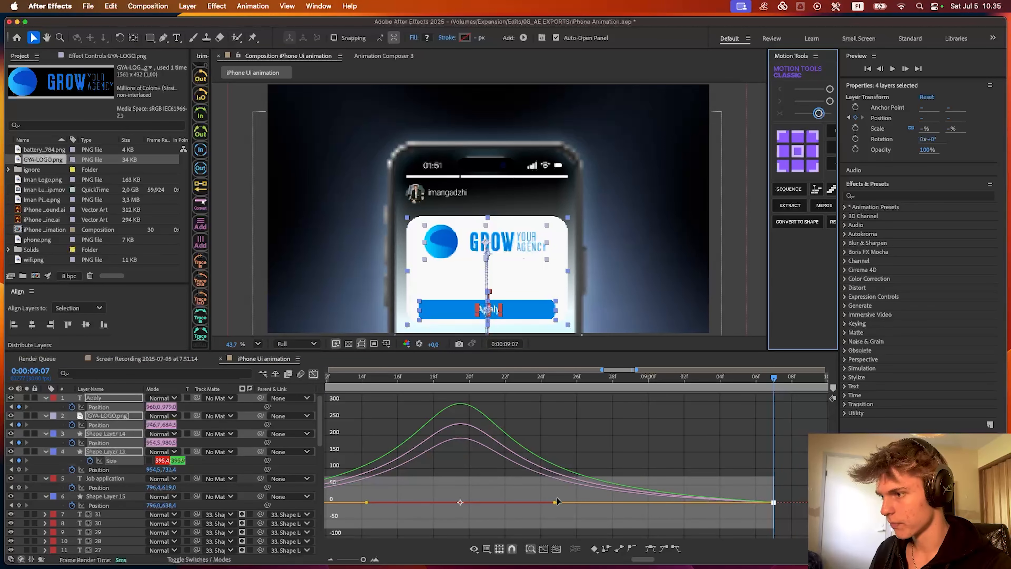
scroll(555, 503, "down", 5)
key("shift+F3")
- Preview the card expansion and shift its selected keyframes later, to about 0:00:08:13 and 0:00:09:18
left_click(417, 378)
scroll(431, 403, "down", 3)
key("space")
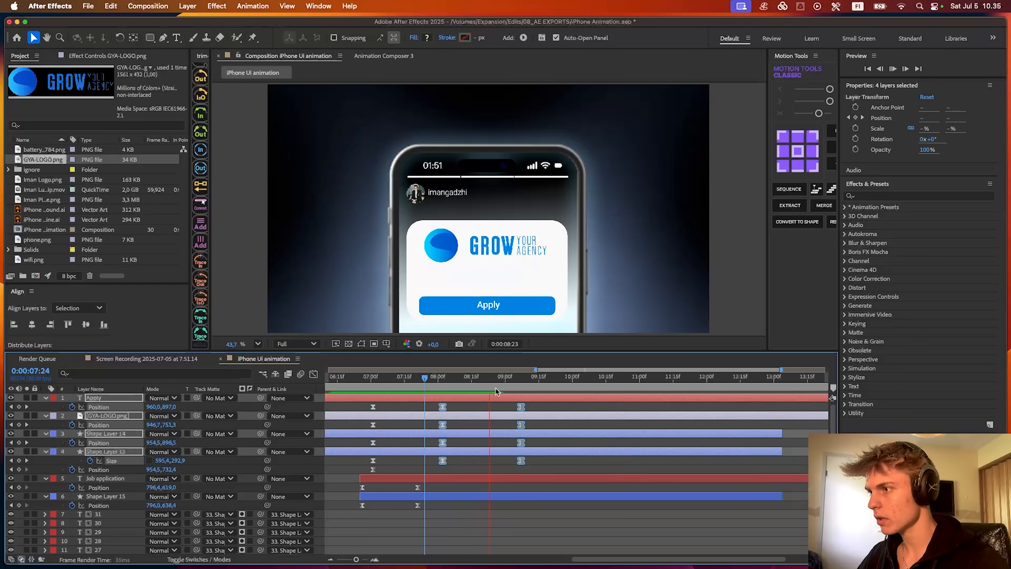
left_click_drag(499, 377, 358, 384)
key("space")
scroll(435, 420, "left", 1)
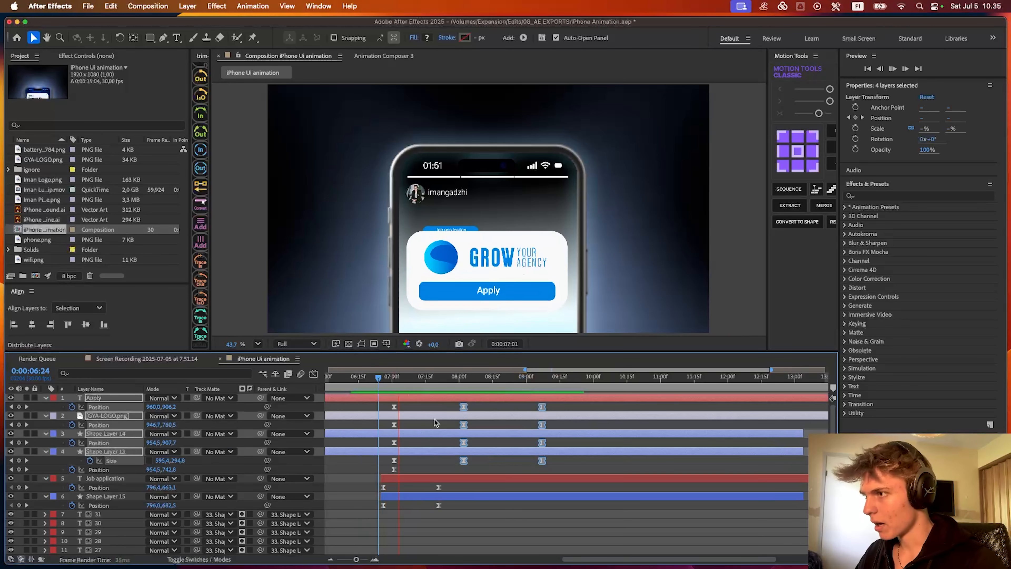
key("space")
left_click_drag(463, 407, 488, 409)
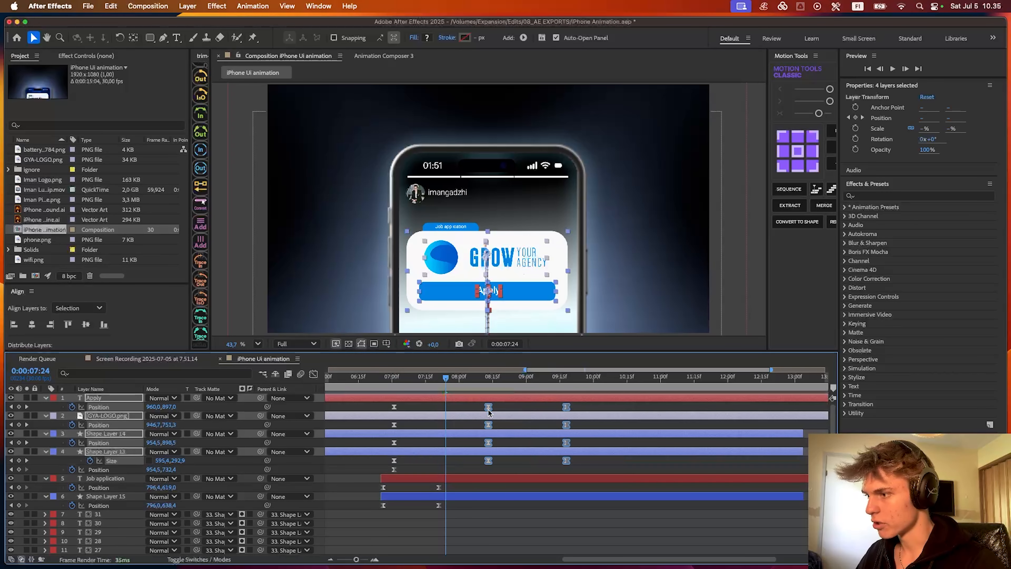
- Duplicate the Position keyframes of Job application and Shape Layer 15 at 0:00:08:21 and time-reverse the copies
key("space")
key("space")
left_click_drag(481, 520, 395, 490)
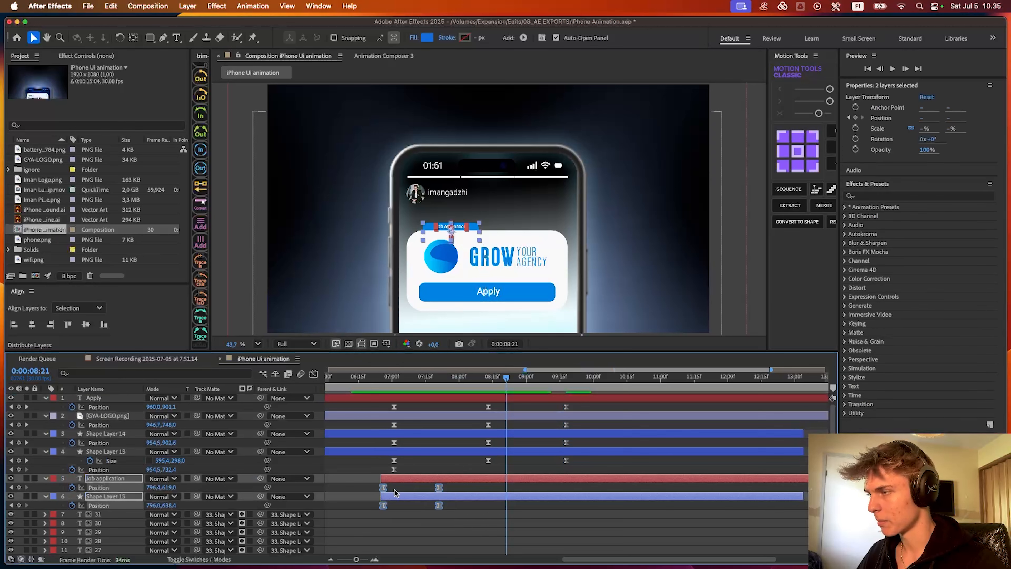
key("super+v")
right_click(505, 488)
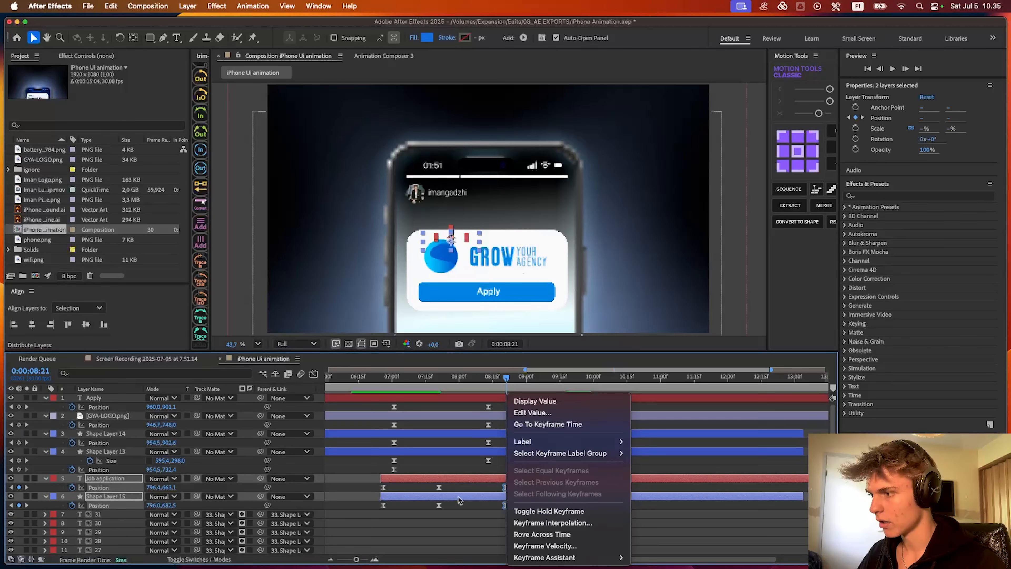
mouse_move(592, 561)
left_click(666, 440)
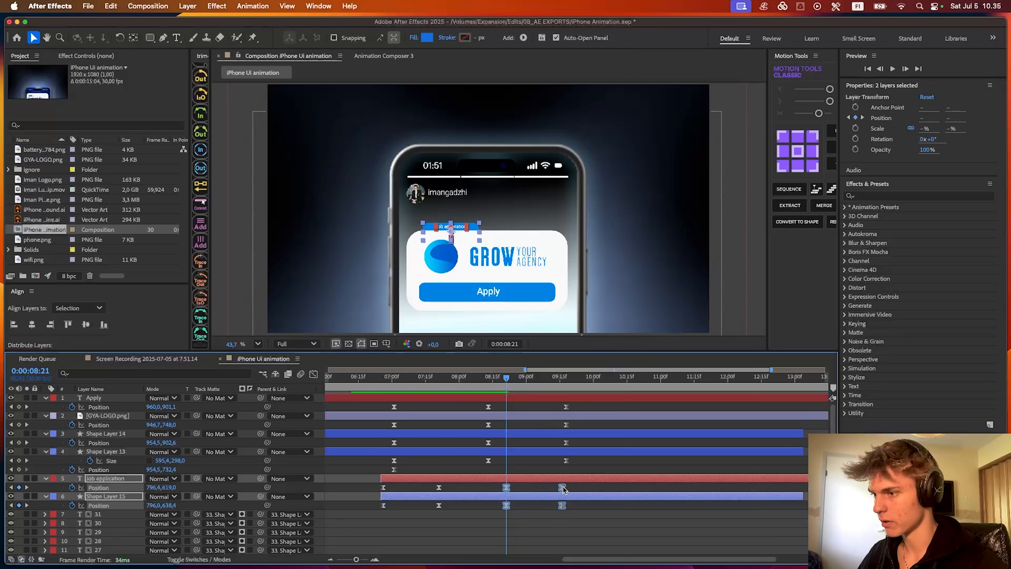
- Retime the reversed Job application and Shape Layer 15 keyframes to run from about 0:00:08:18 to 0:00:09:03
left_click_drag(563, 489, 557, 489)
left_click(454, 384)
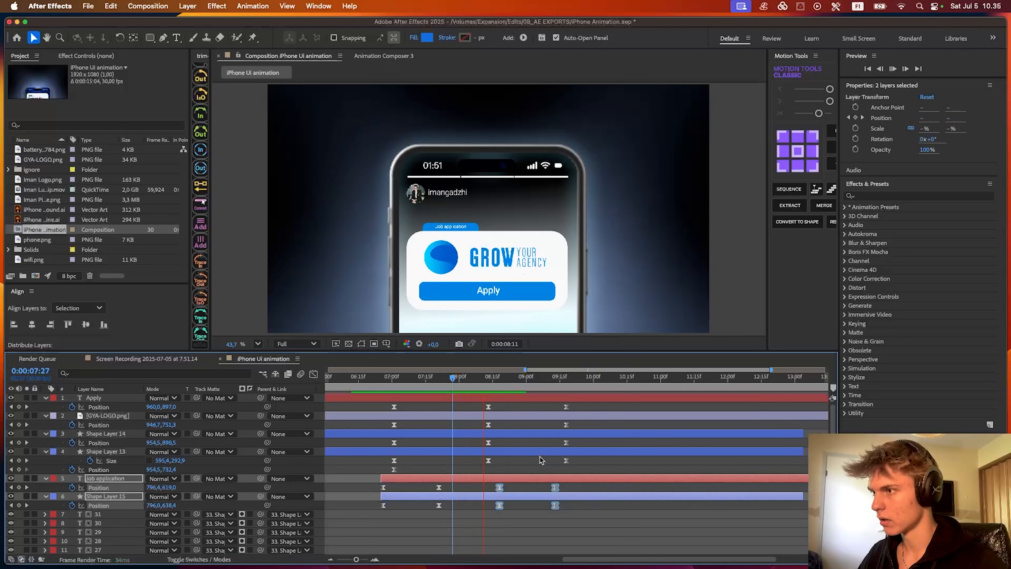
key("space")
left_click_drag(559, 488, 537, 490)
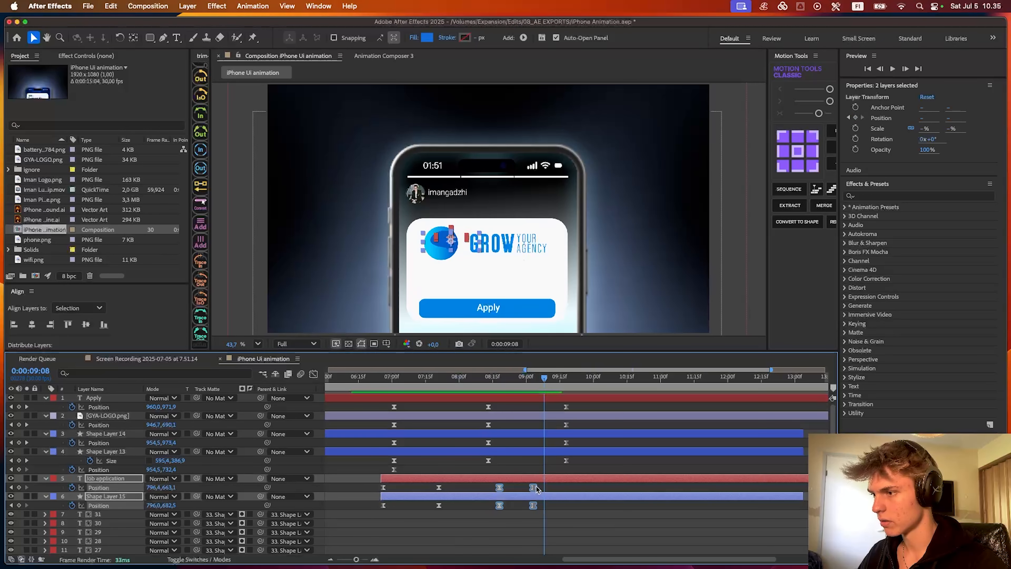
- Shift the card, logo and Apply expansion keyframes later to start at about 0:00:09:01, and preview the timing
left_click_drag(478, 466, 578, 405)
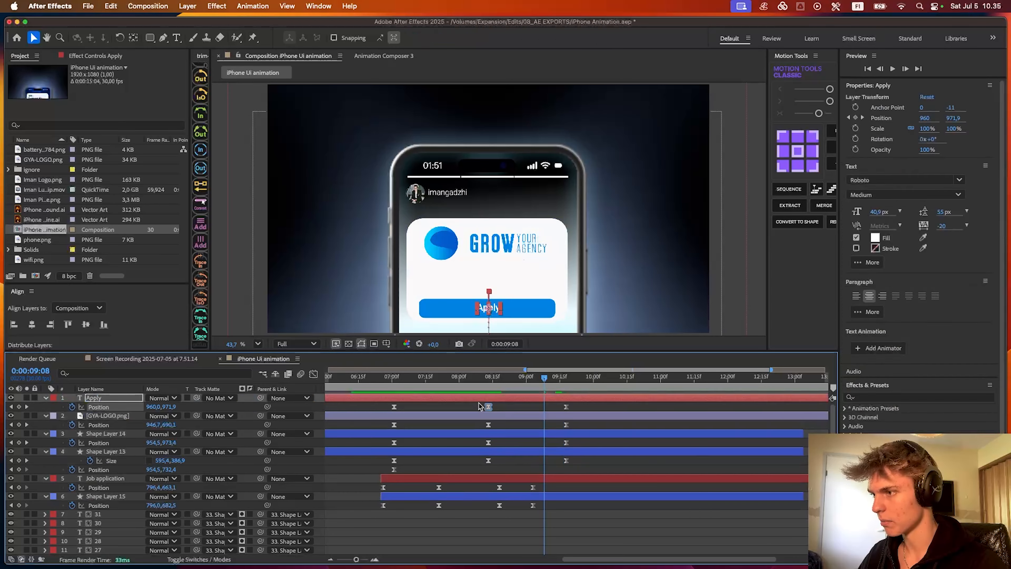
left_click_drag(487, 408, 527, 408)
left_click_drag(490, 379, 465, 381)
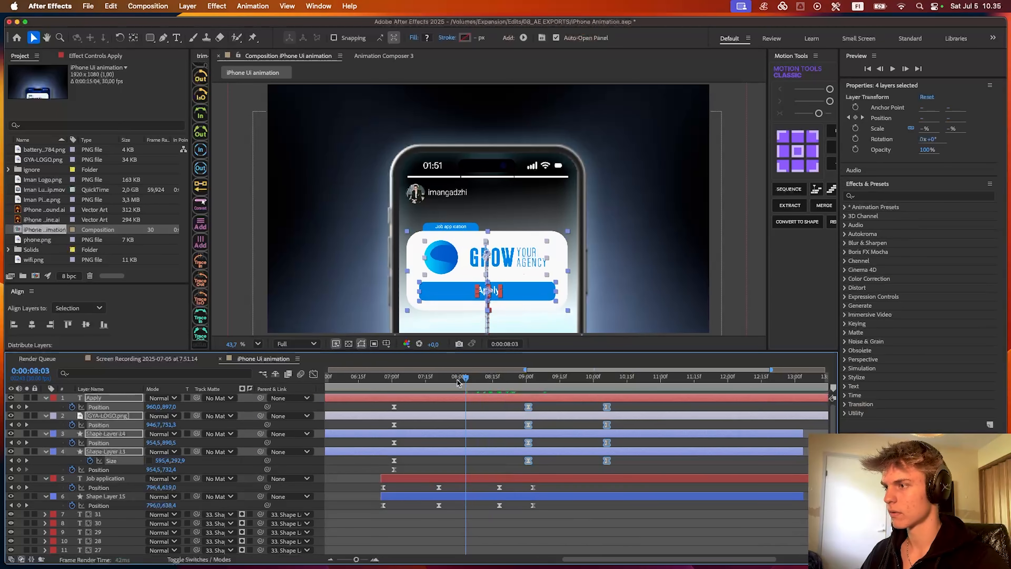
key("space")
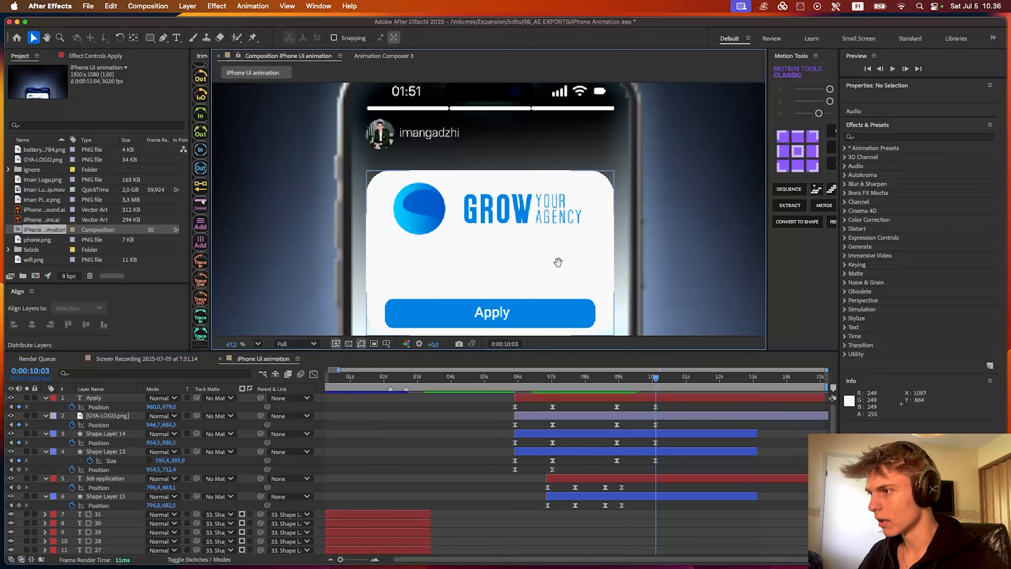
- Add the text "Long-form video editor" on the expanded card between the logo and the Apply button
left_click_drag(558, 262, 598, 237)
scroll(544, 255, "up", 3)
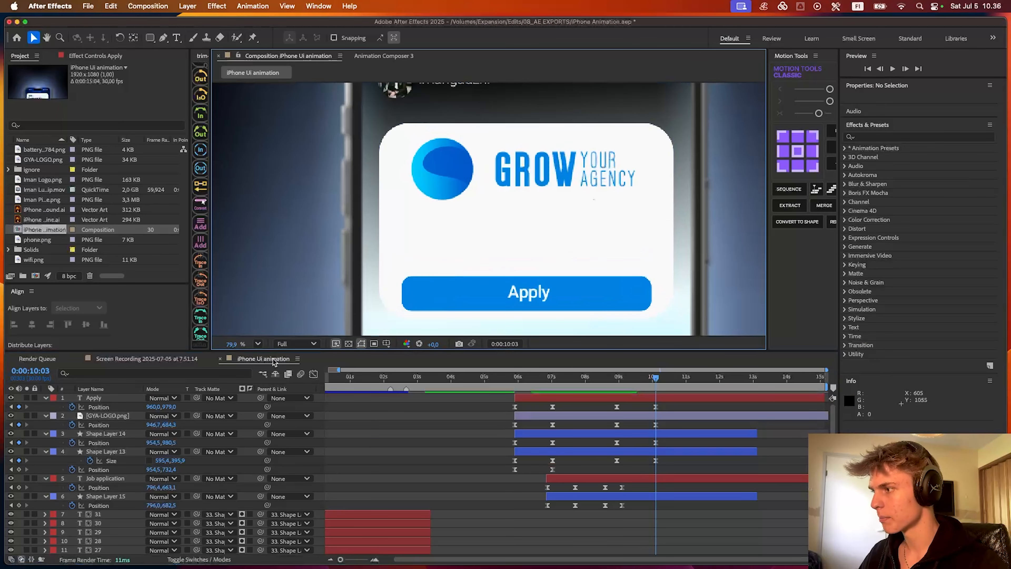
left_click(278, 360)
key("shift+alt+super+t")
left_click(509, 251)
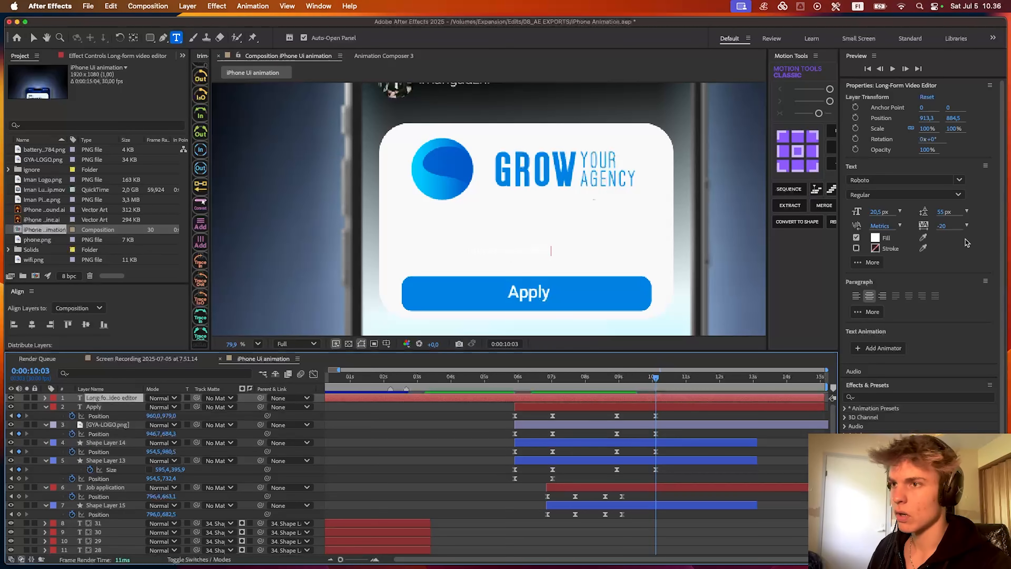
- Style the new text as light grey Roboto Medium at 52.5 px and centre it horizontally in the composition
left_click(875, 238)
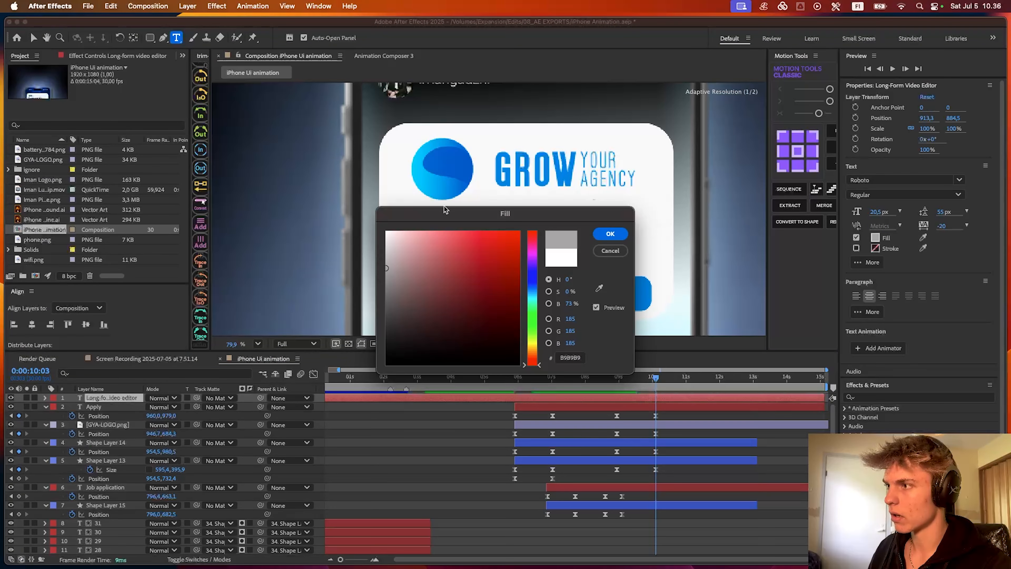
left_click_drag(444, 211, 458, 299)
left_click_drag(404, 360, 389, 362)
left_click(626, 319)
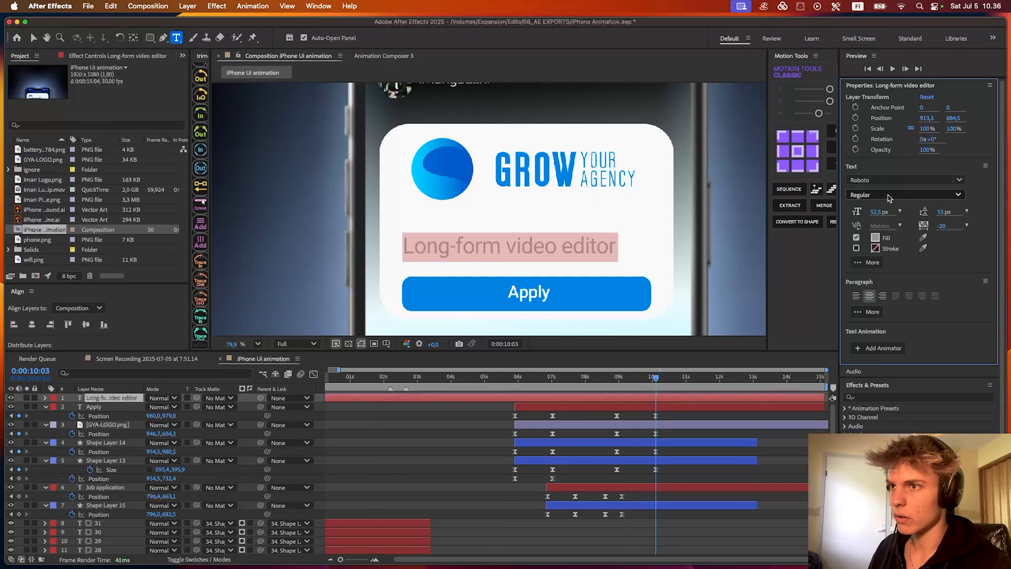
left_click(889, 196)
left_click(878, 288)
left_click(508, 360)
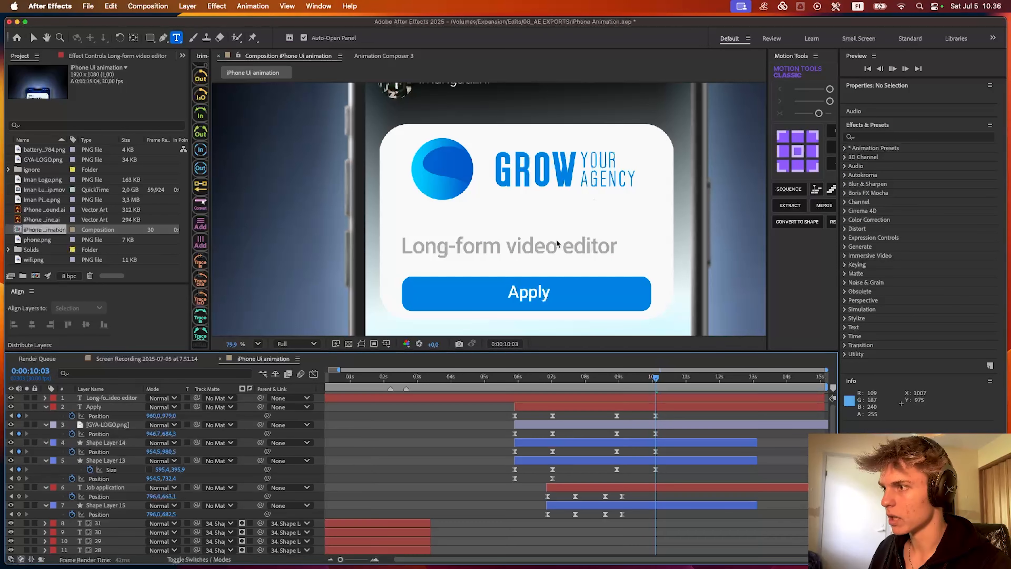
left_click(556, 239)
left_click(34, 325)
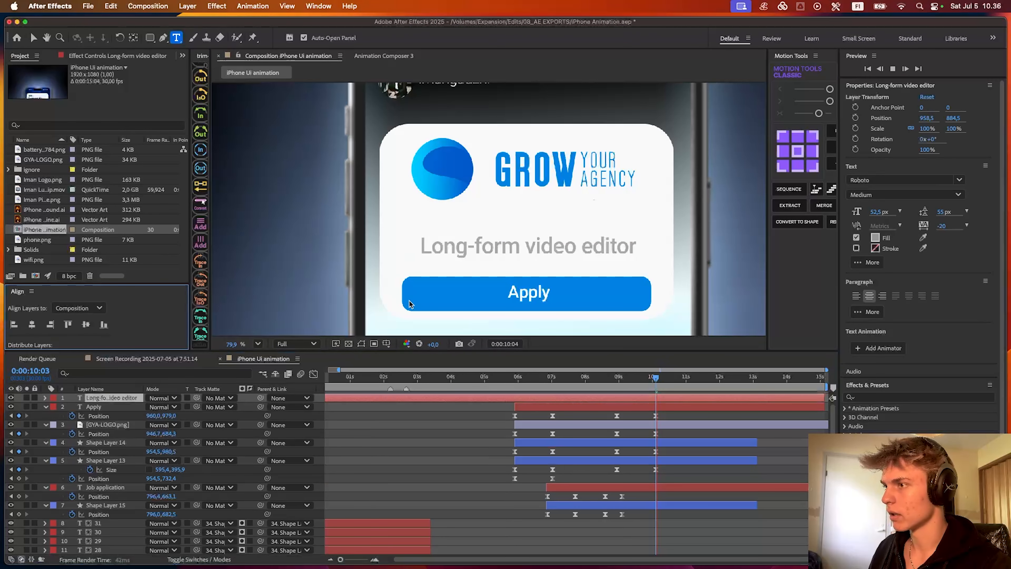
- Darken the "Long-form video editor" text's fill to grey #8F8F8F and set its size to 43.5 px
scroll(541, 246, "up", 2)
left_click(875, 238)
left_click(408, 294)
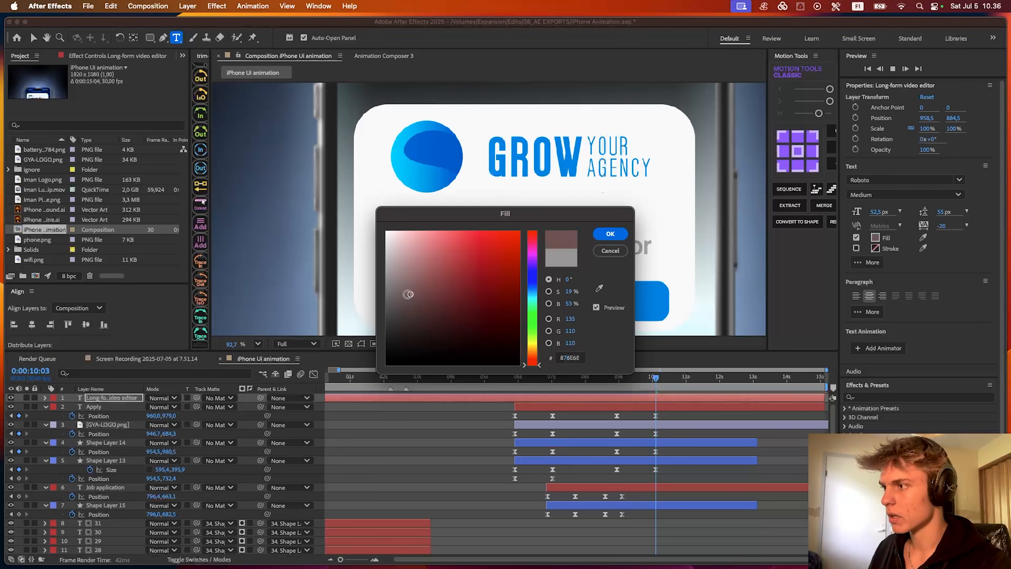
left_click(611, 234)
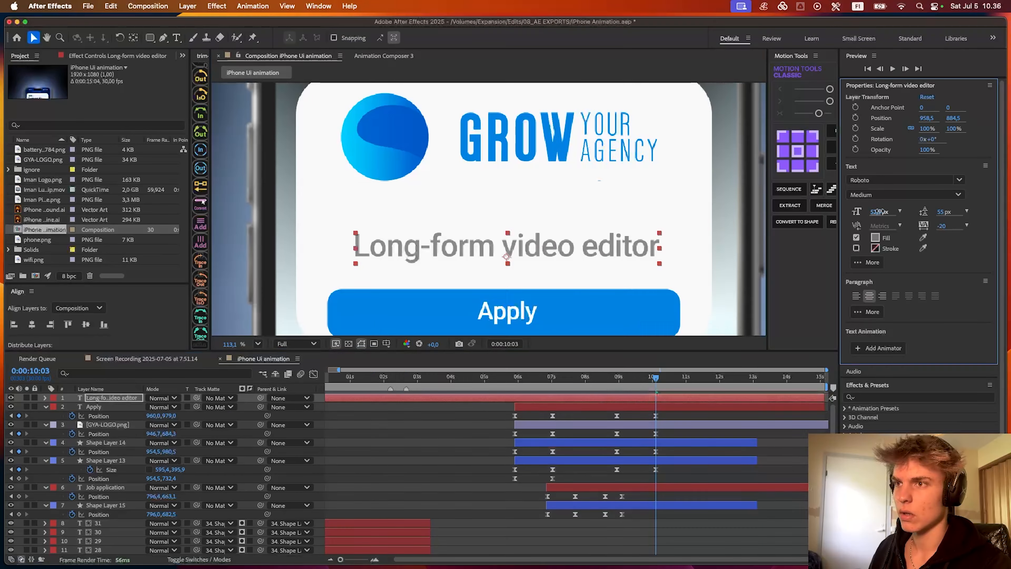
mouse_move(880, 212)
left_mouse_down()
mouse_move(868, 212)
mouse_move(882, 212)
left_mouse_up()
- Lower the "Long-form video editor" text to Position Y 909.2 and preview it against the card's expansion
left_click_drag(655, 377, 617, 378)
left_click_drag(554, 256, 555, 263)
key("space")
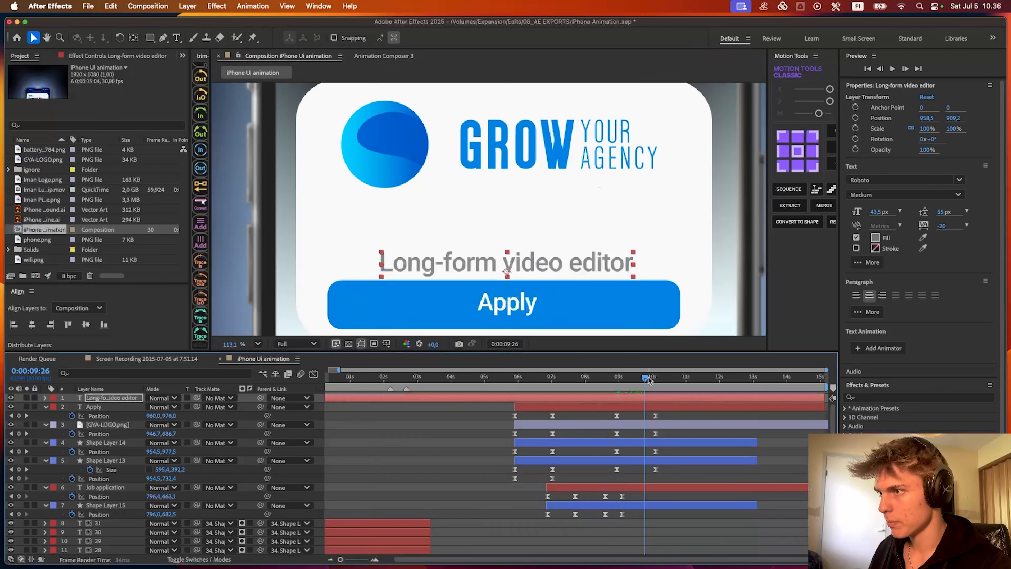
left_click(875, 238)
left_click_drag(454, 209, 283, 334)
left_click(376, 407)
left_click_drag(313, 385, 343, 385)
key("Escape")
- Change the "Long-form video editor" text's fill to a muted blue-grey
left_click(875, 237)
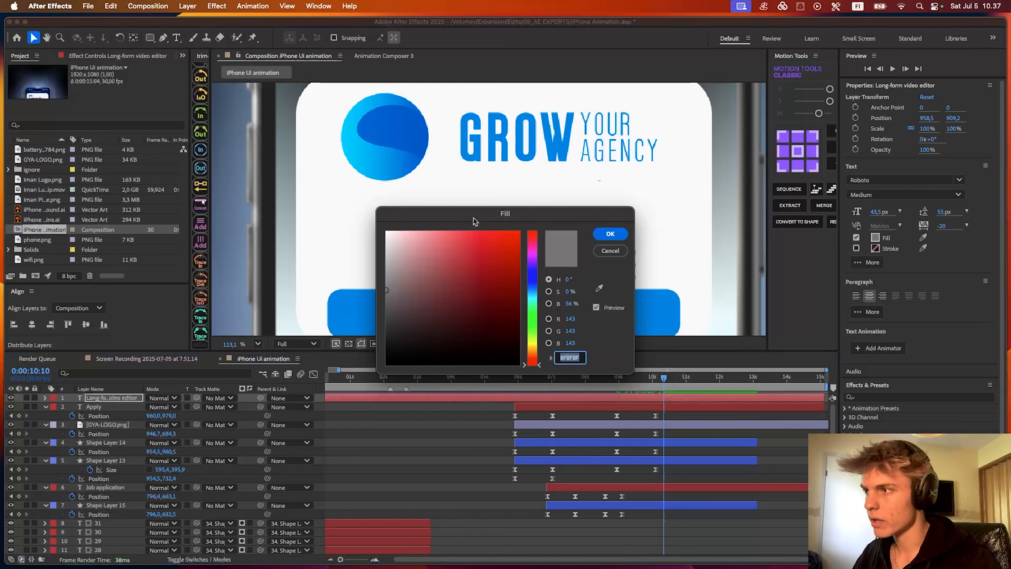
left_click_drag(502, 206, 548, 349)
left_click_drag(576, 442, 577, 426)
left_click(468, 410)
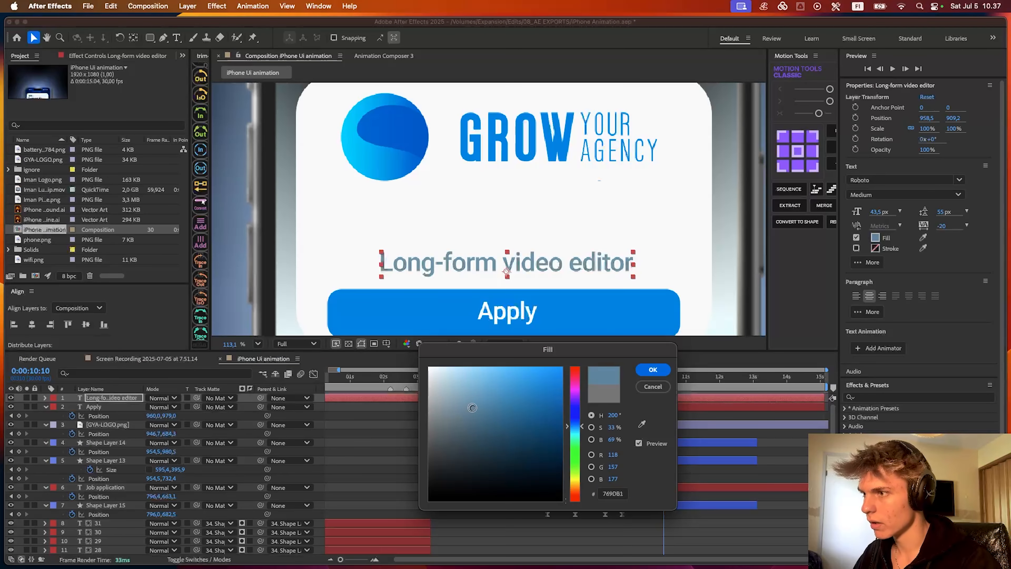
left_click_drag(472, 407, 477, 413)
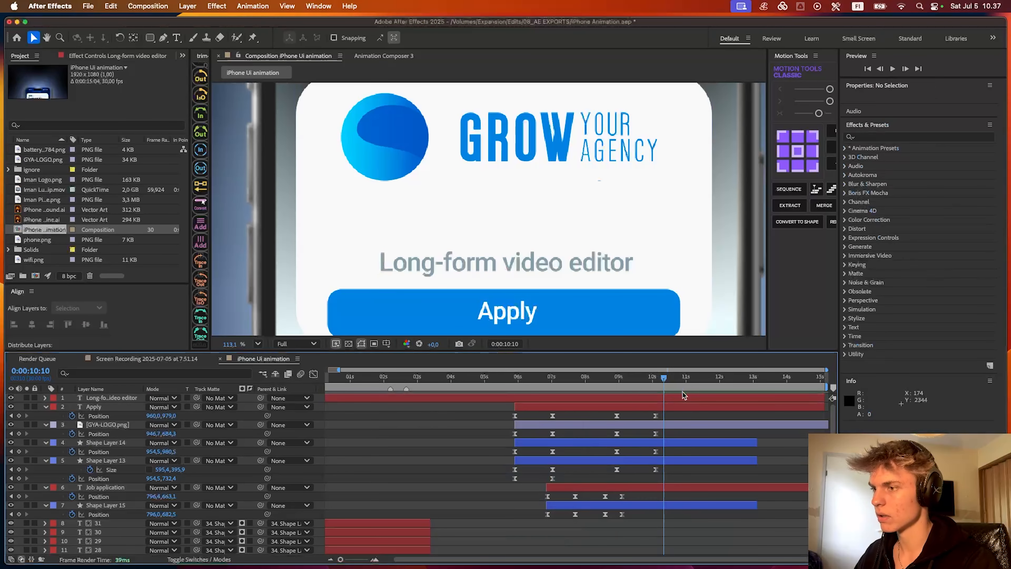
- Trim the start of the "Long-form video editor" layer to 0:00:08:28
left_click(683, 395)
left_click(613, 377)
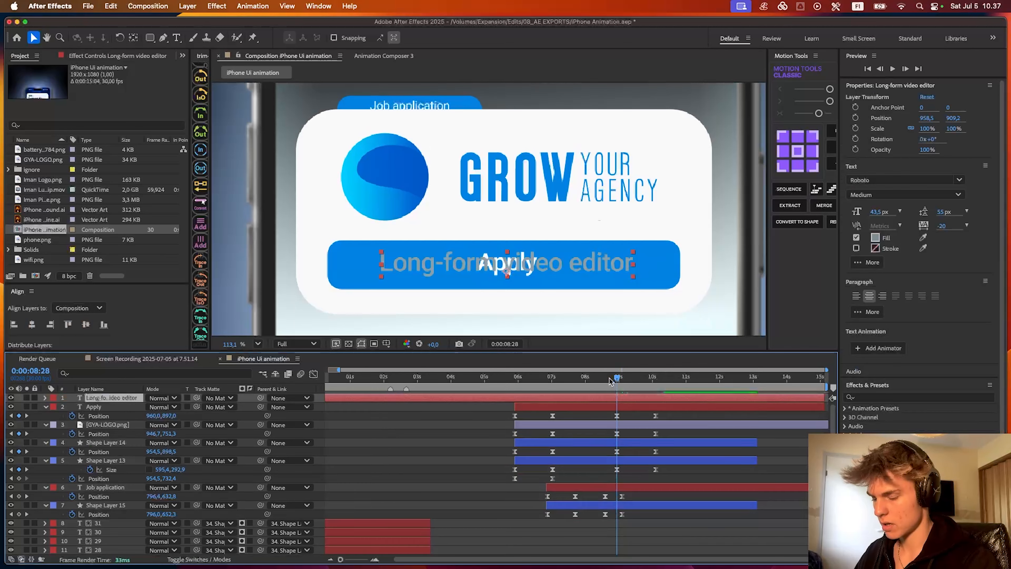
key("alt+bracketleft")
- Reorder the "Long-form video editor" layer to sit between Shape Layer 14 and Shape Layer 13, and preview the reveal
left_click_drag(113, 397, 112, 478)
key("space")
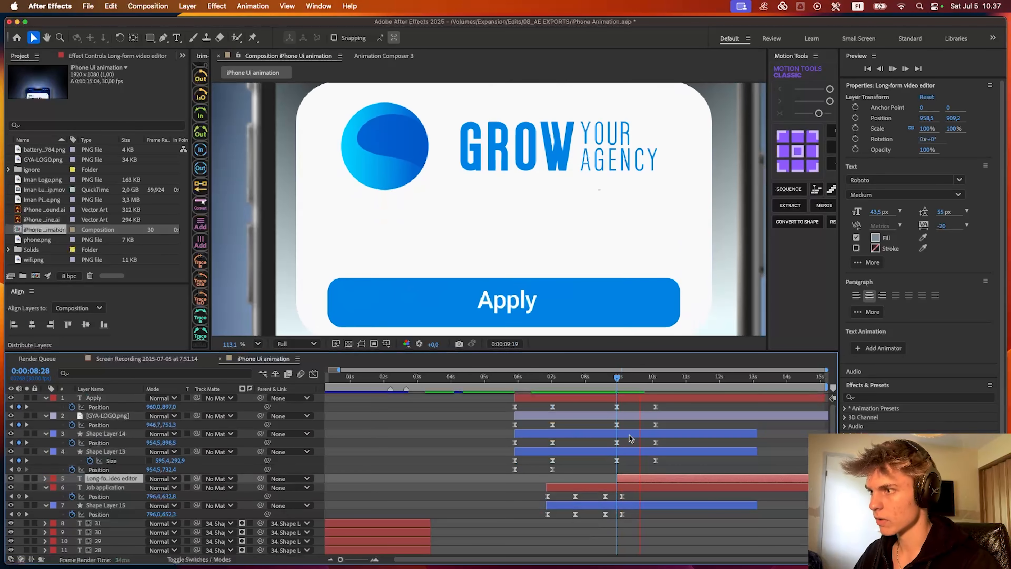
key("space")
left_click_drag(118, 480, 121, 451)
left_click(592, 380)
key("space")
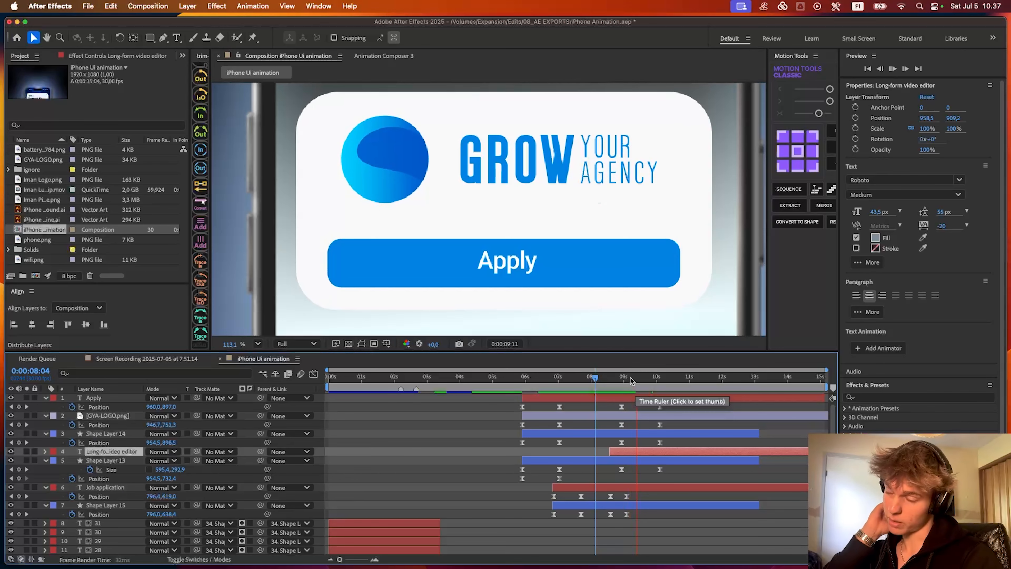
- Set the composition's preview resolution to Half and go to 0:00:08:28
left_click(284, 343)
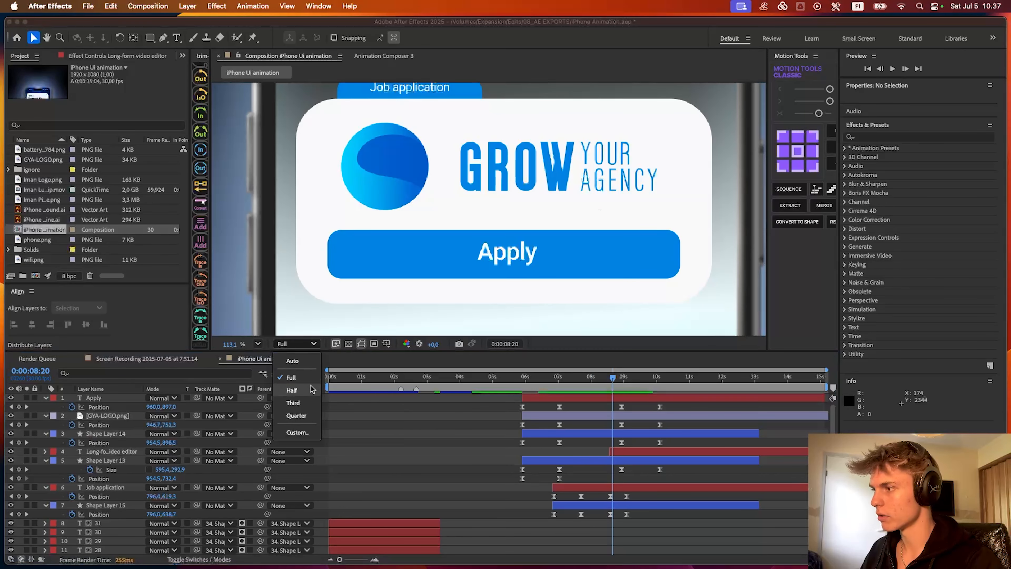
left_click(290, 390)
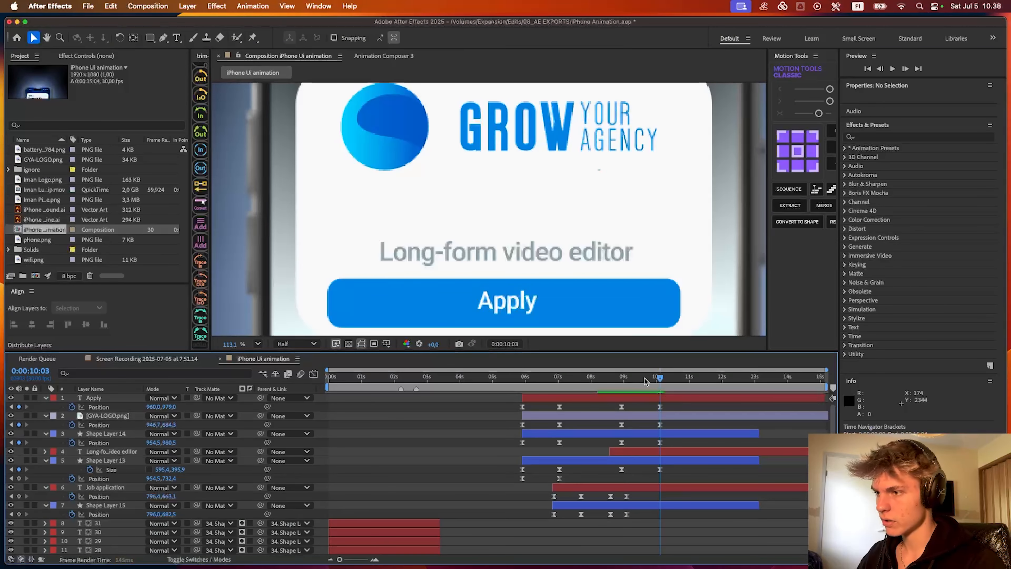
left_click_drag(645, 381, 622, 381)
- Delete the GYA-LOGO.png layer's last Position keyframe and preview the card expansion with the logo staying in place
left_click(535, 156)
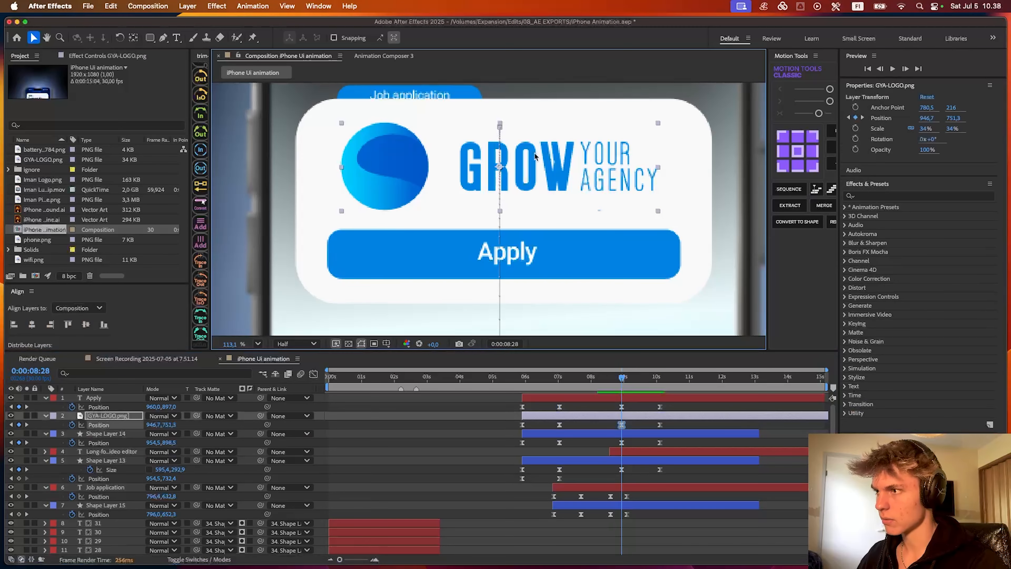
left_click(660, 425)
key("Delete")
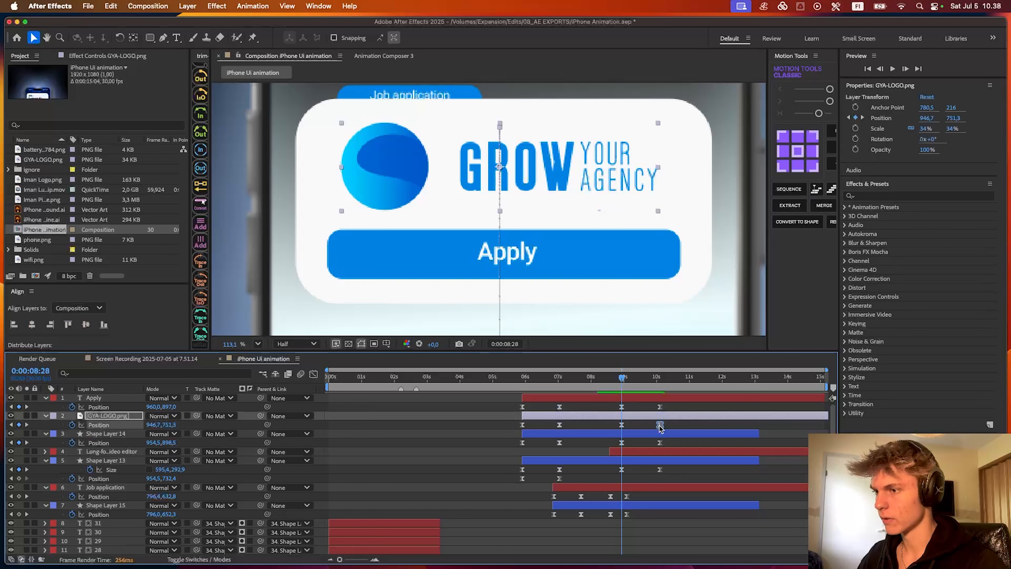
key("space")
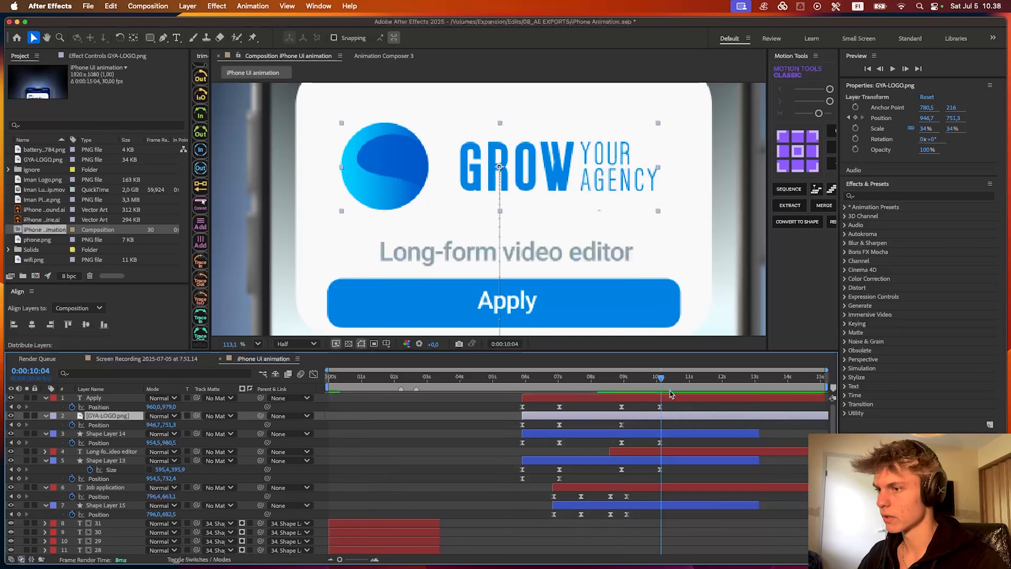
scroll(560, 275, "down", 3)
left_click(643, 376)
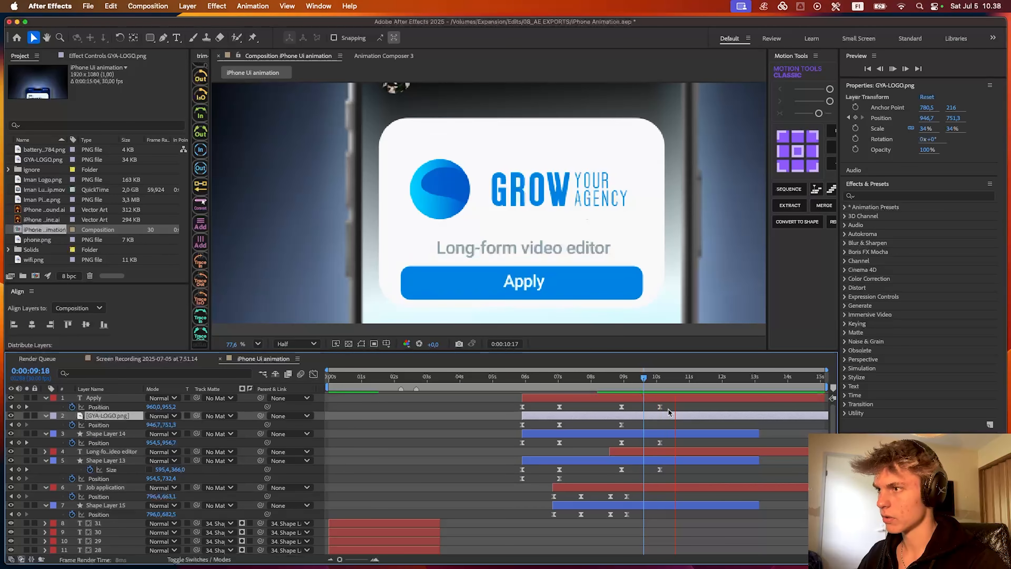
- Preview the job application card expansion from 0:00:08:17
key("space")
left_click(609, 379)
key("space")
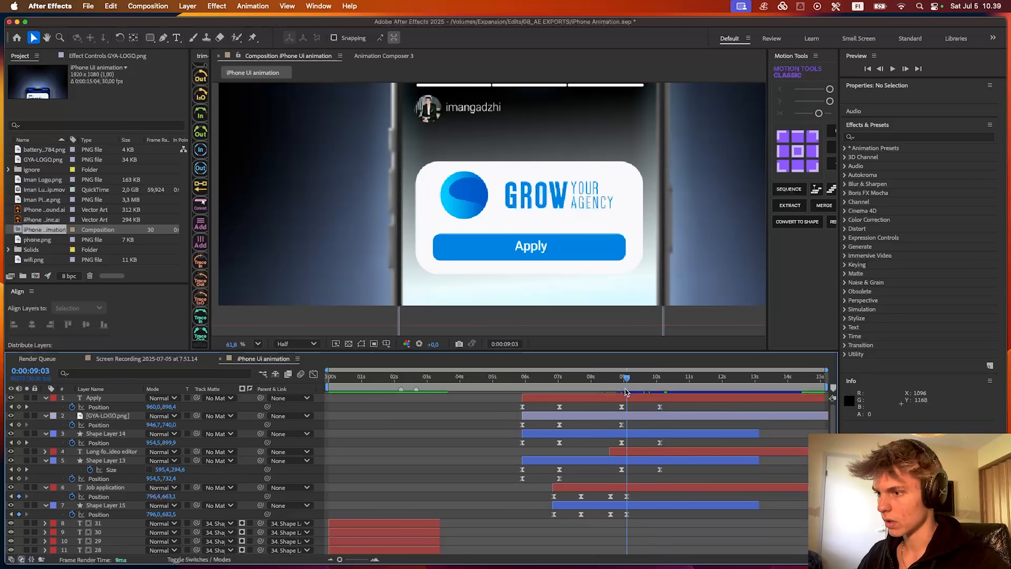
- Copy Shape Layer 13's resting Position keyframe to 0:00:08:28 and set its Position Y to 760.4 at 0:00:10:03
left_click_drag(626, 390, 623, 391)
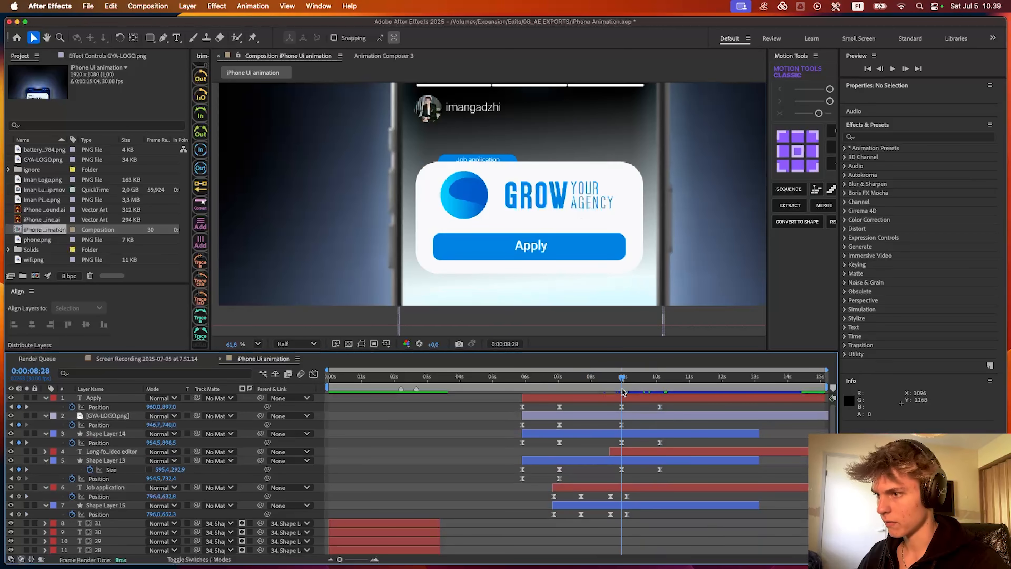
left_click(627, 461)
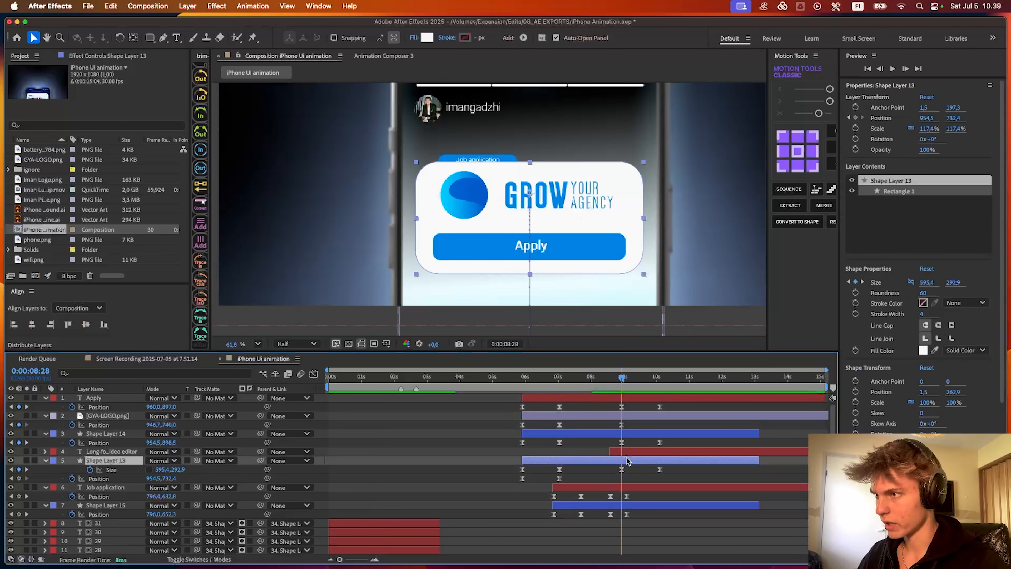
left_click(559, 478)
left_click_drag(633, 383, 659, 383)
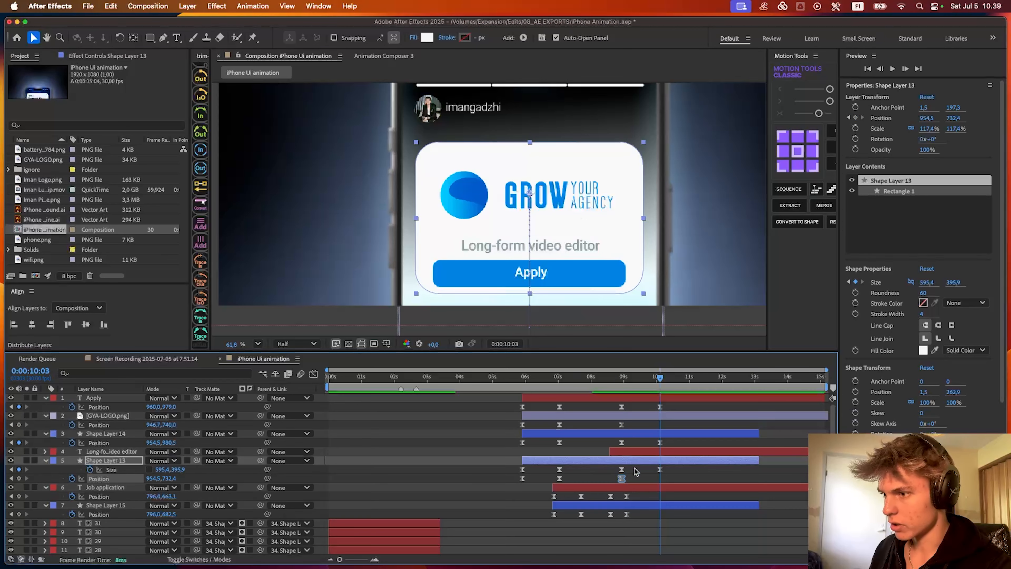
left_click(635, 471)
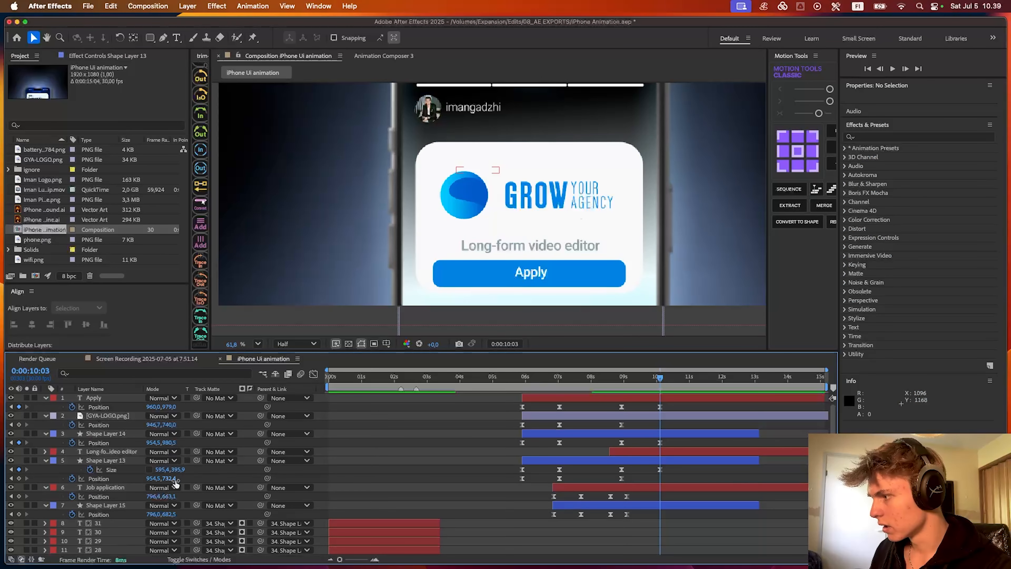
left_click_drag(174, 479, 175, 478)
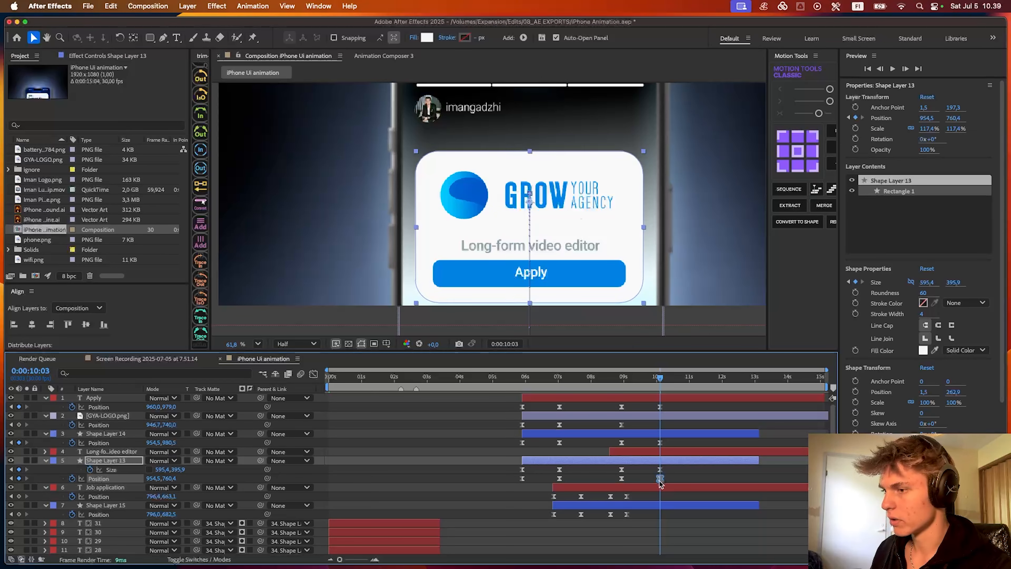
- Check the graph of Shape Layer 13's last two Size and Position keyframe pairs and preview the card expansion
left_click_drag(660, 482, 599, 469)
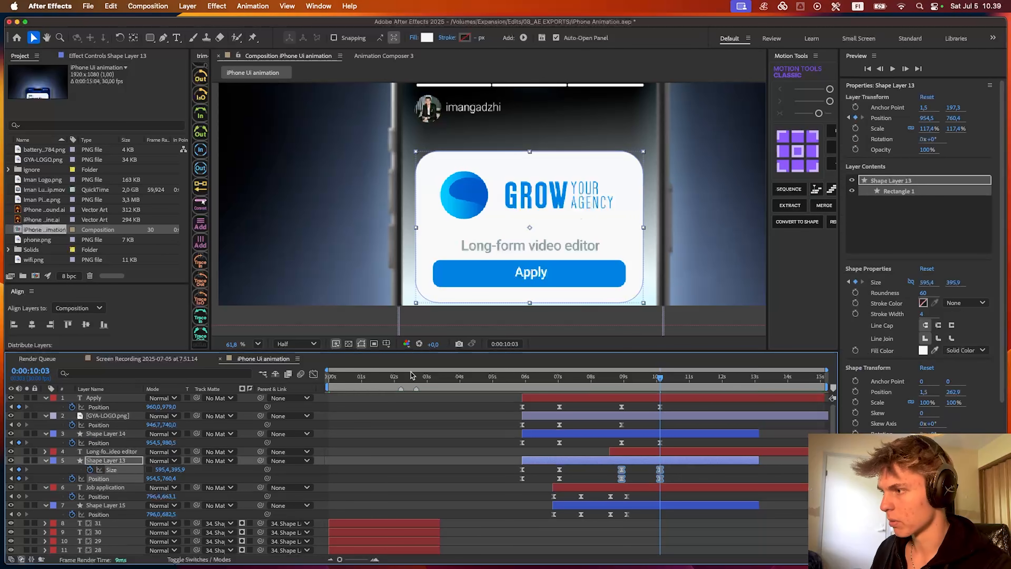
left_click(313, 373)
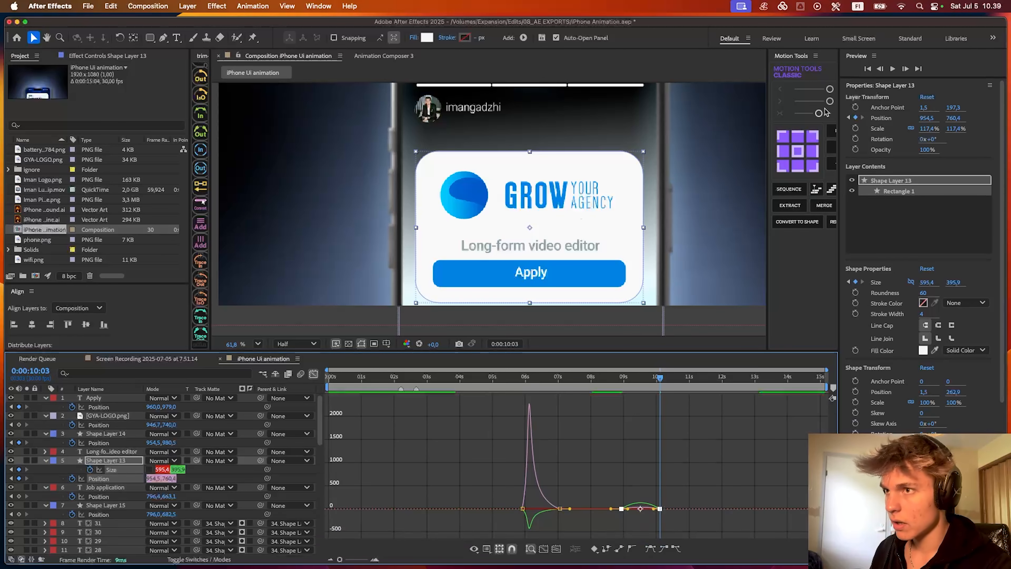
key("shift+F3")
left_click(613, 382)
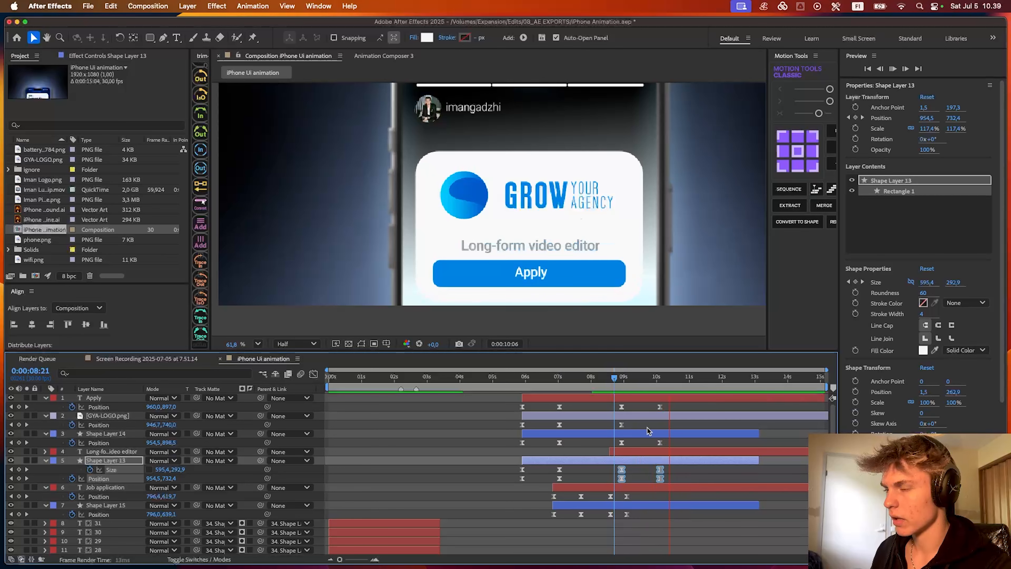
key("space")
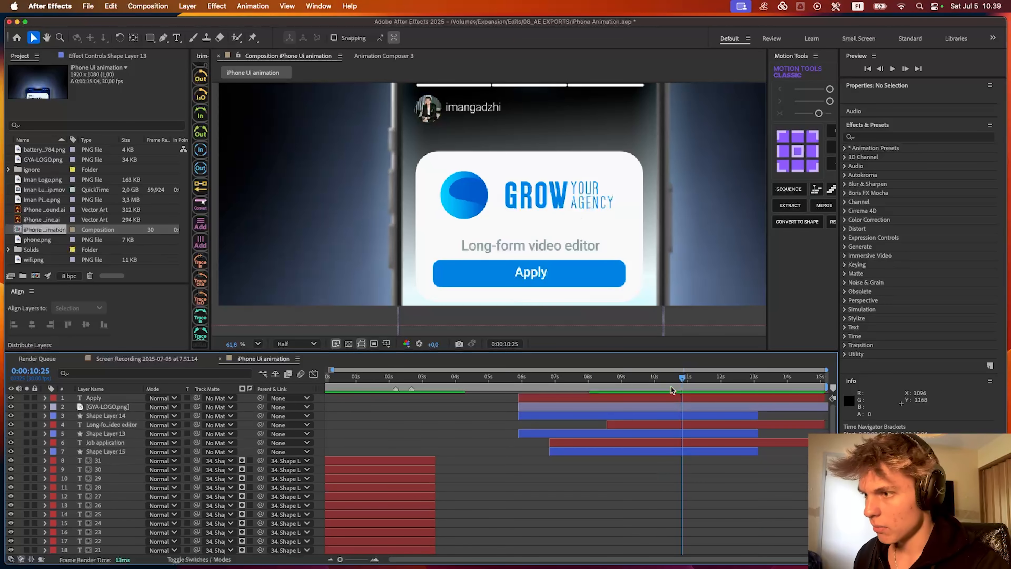
mouse_move(661, 382)
left_mouse_down()
mouse_move(611, 381)
mouse_move(662, 381)
left_mouse_up()
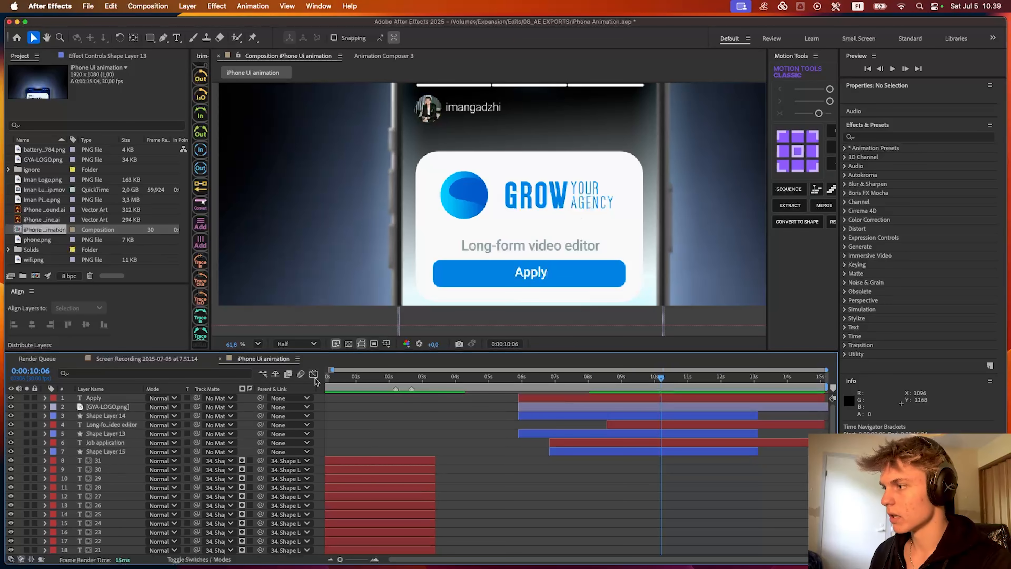
right_click(319, 402)
mouse_move(418, 408)
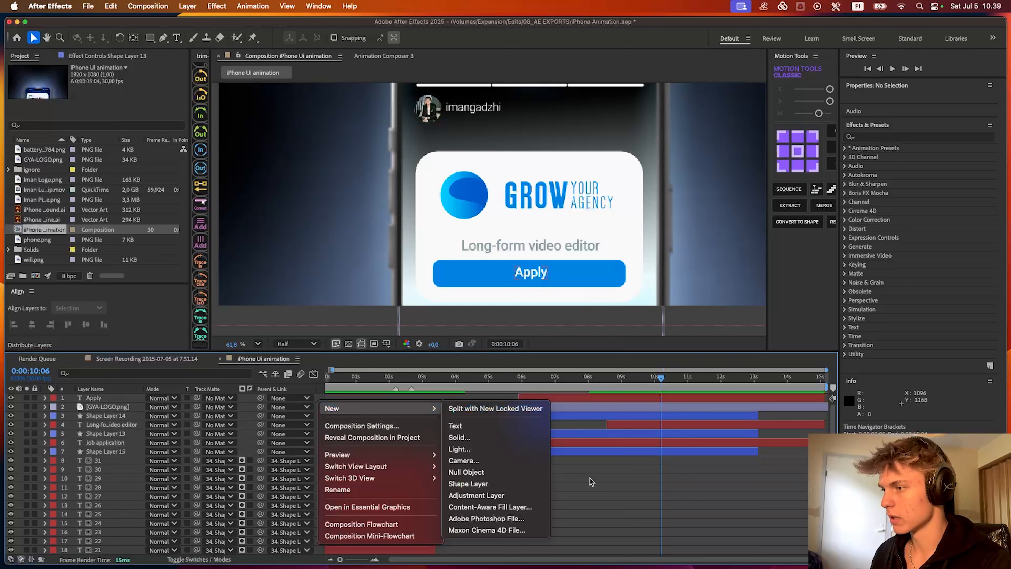
left_click(567, 474)
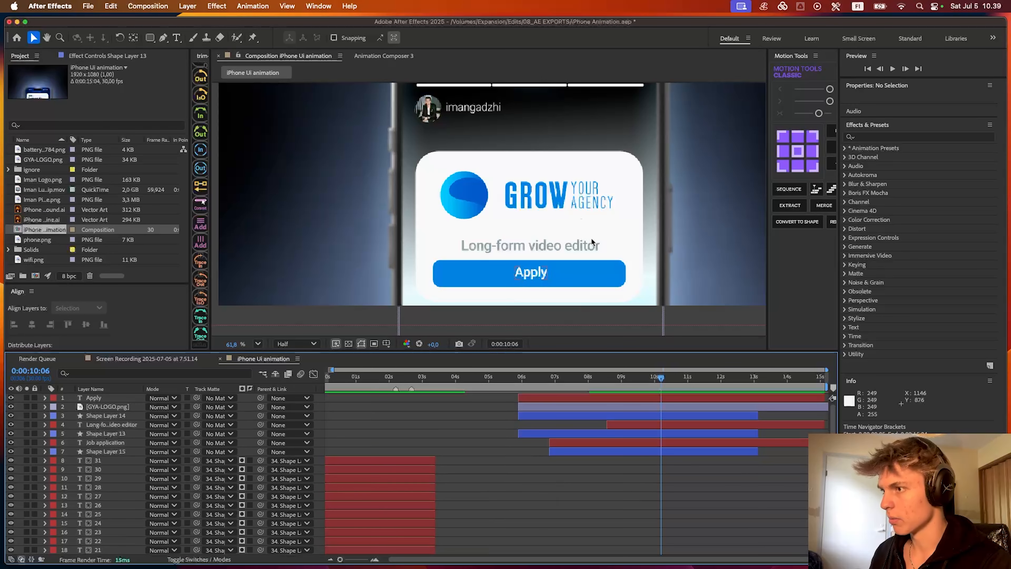
- Set the shape fill to solid E1E1E1 and draw a circle about 46 px wide beside the Apply text on the blue button
key("q")
left_click(152, 40)
left_click_drag(153, 40, 187, 66)
left_click(338, 39, "alt")
left_click(338, 39)
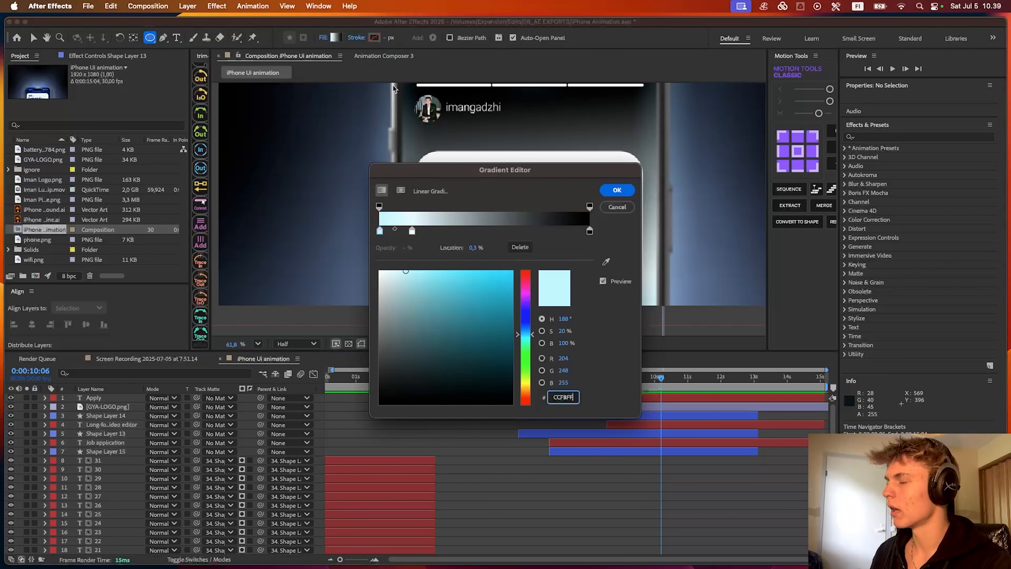
left_click(631, 210)
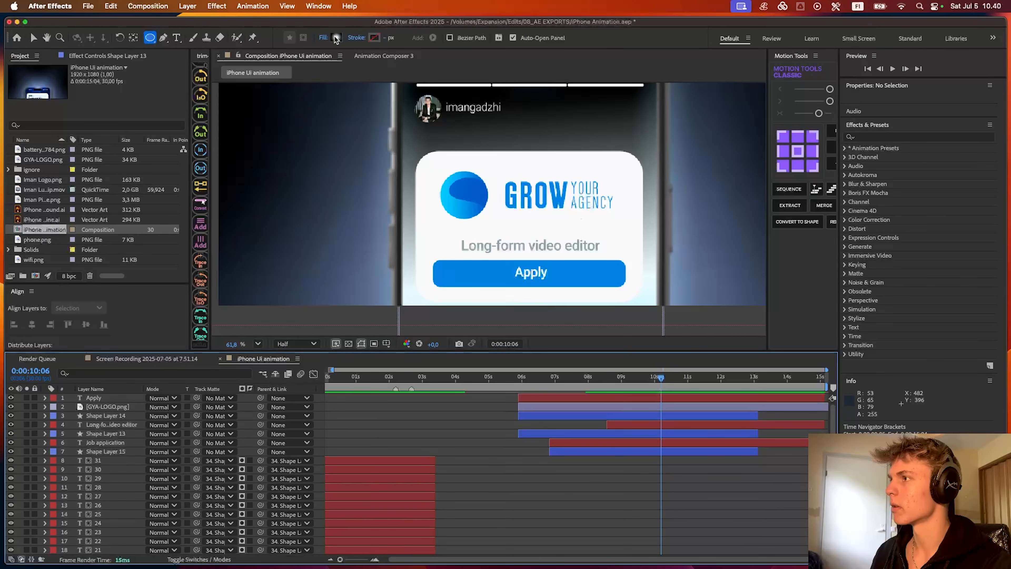
left_click(337, 38)
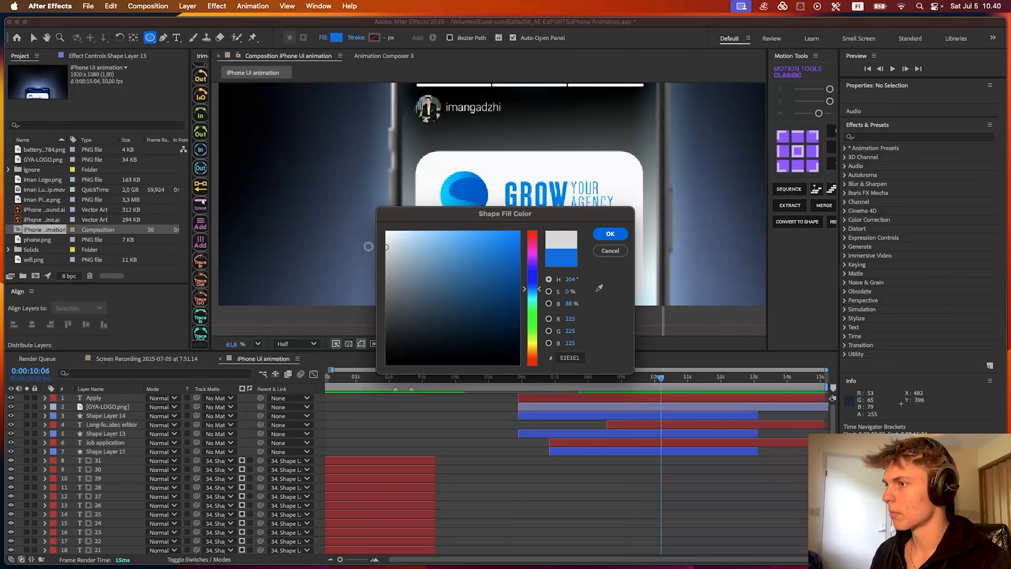
left_click(615, 233)
left_click_drag(556, 261, 574, 280)
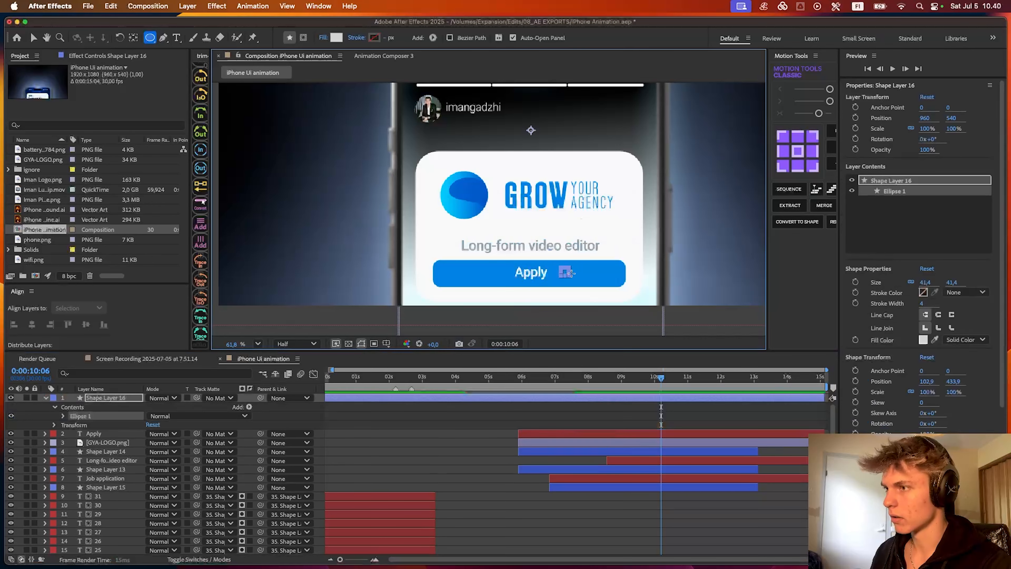
- Set the circle layer's opacity to 80%
scroll(579, 279, "up", 2)
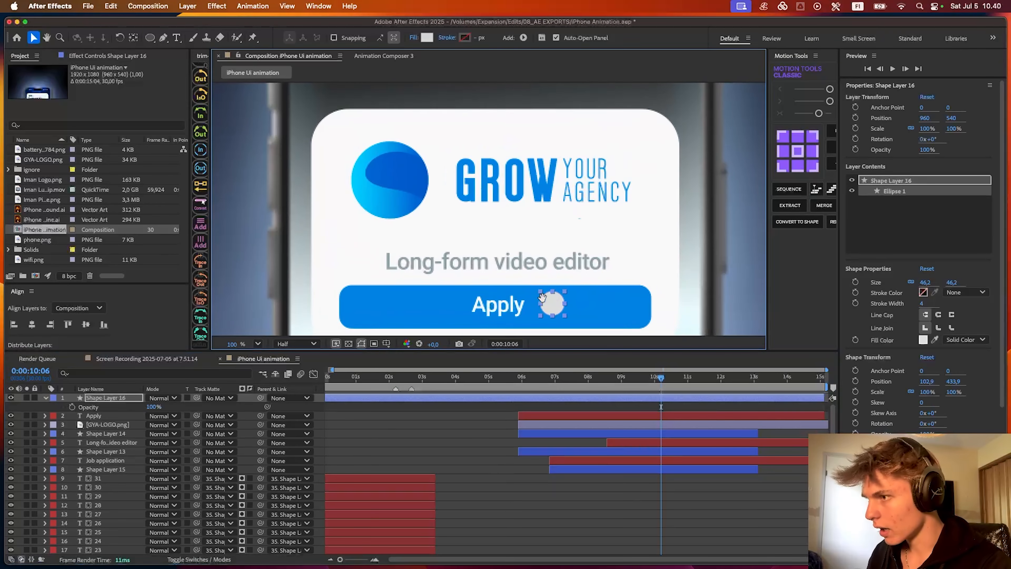
key("v")
key("t")
left_click(153, 407)
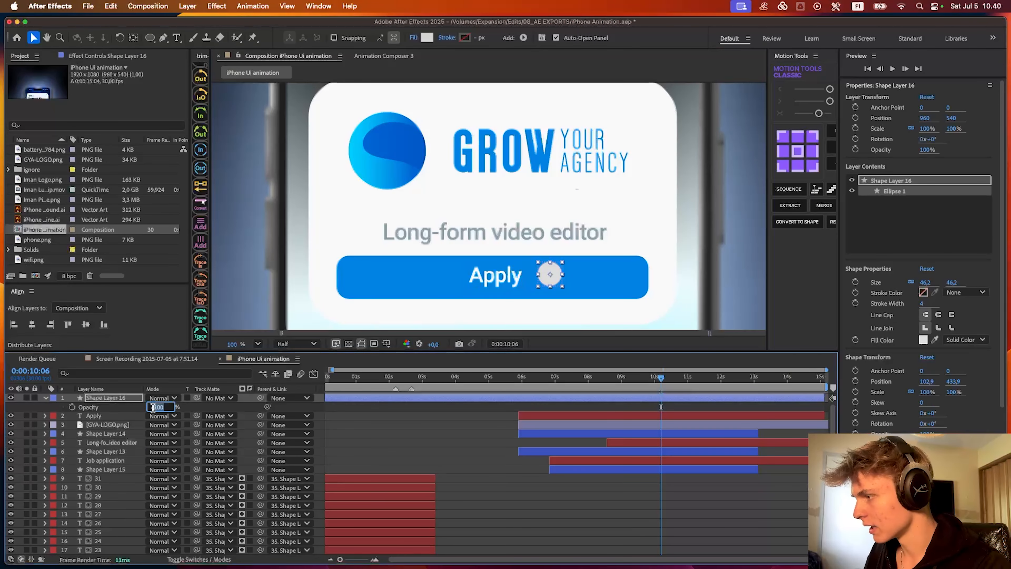
type("80")
key("Return")
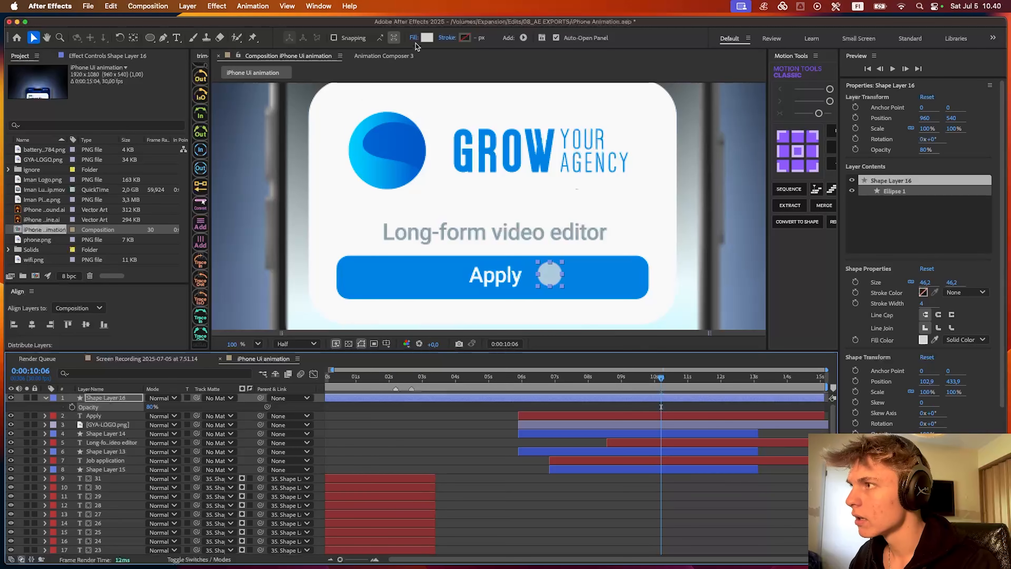
- Change the circle's fill color to F3F3F3
left_click(426, 38)
left_click_drag(464, 222, 483, 350)
left_click_drag(402, 380, 375, 369)
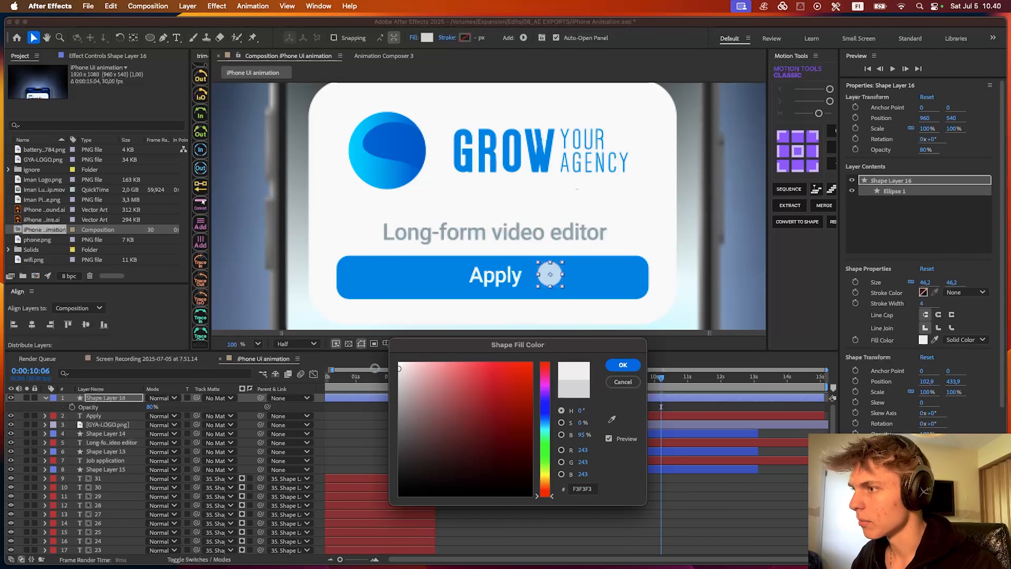
left_click(631, 368)
left_click(691, 505)
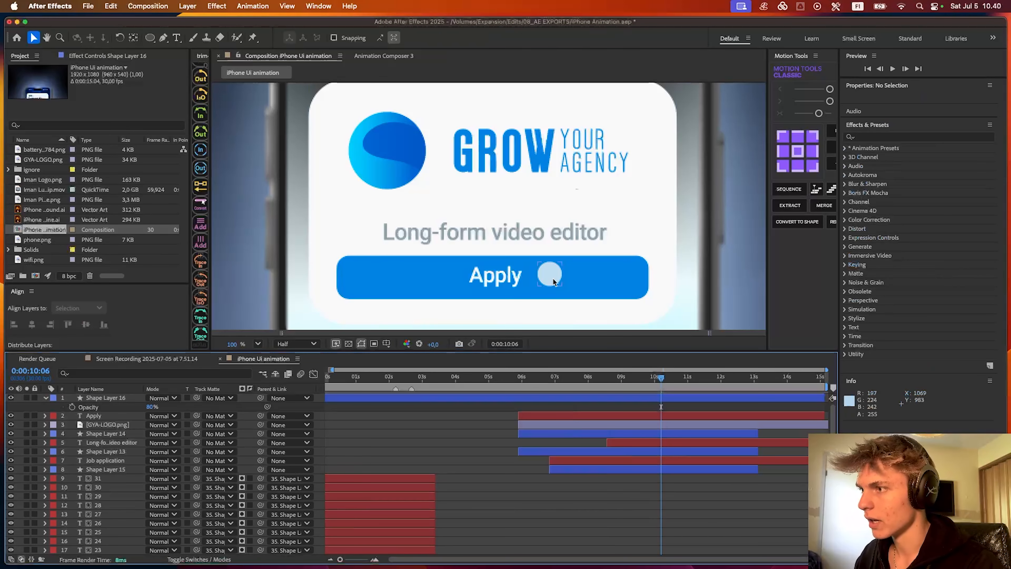
- Move the circle to Position 963, 559 and start its layer at 0:00:11:05 with a Position keyframe
left_click_drag(552, 277, 554, 287)
left_click_drag(632, 311, 571, 282)
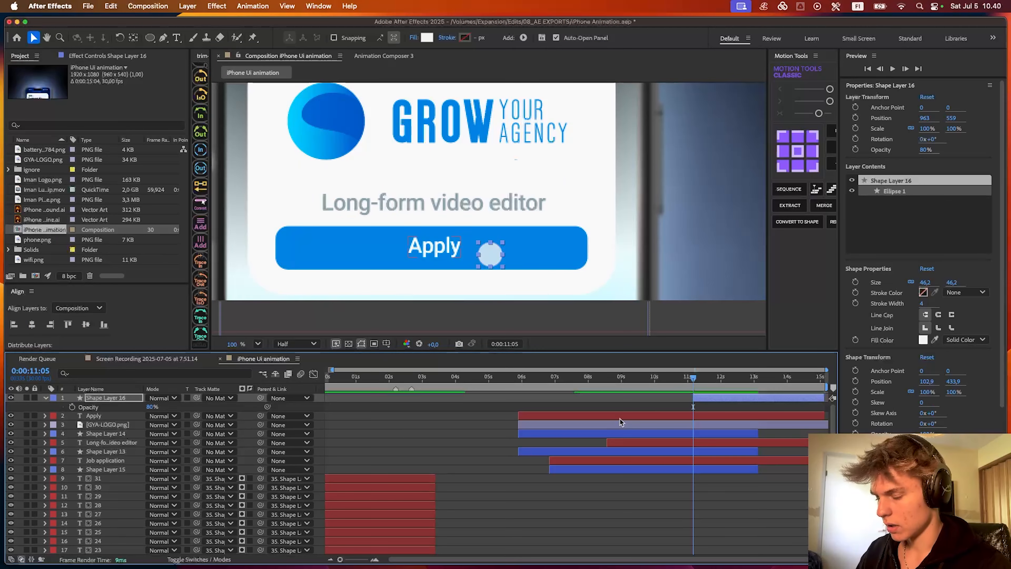
key("p")
left_click(72, 406)
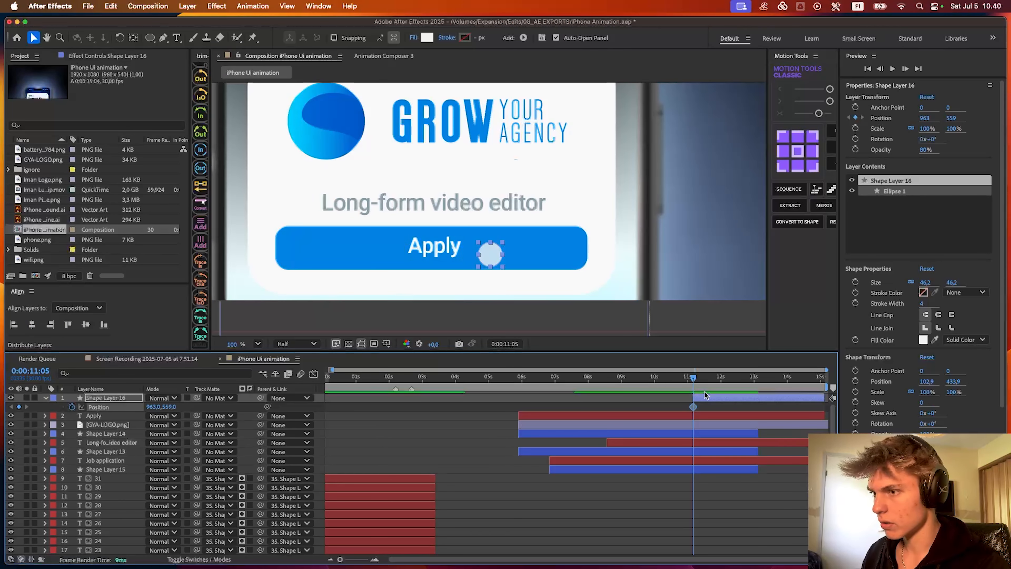
- Shift Shape Layer 16 to start at 0:00:10:16 and leave it a single Position keyframe of 988, 542 at 0:00:12:02
left_click_drag(711, 398, 690, 399)
left_click(691, 377)
left_click_drag(496, 257, 508, 251)
left_click(673, 407)
key("Delete")
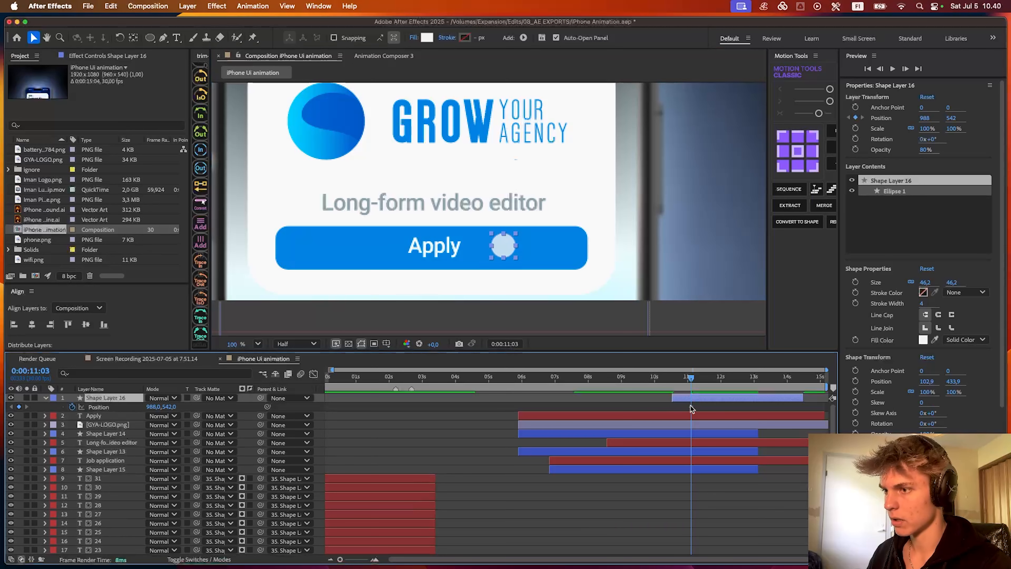
left_click_drag(691, 407, 672, 387)
left_click(689, 405)
- Center Shape Layer 16's anchor point on the circle
scroll(561, 283, "down", 3)
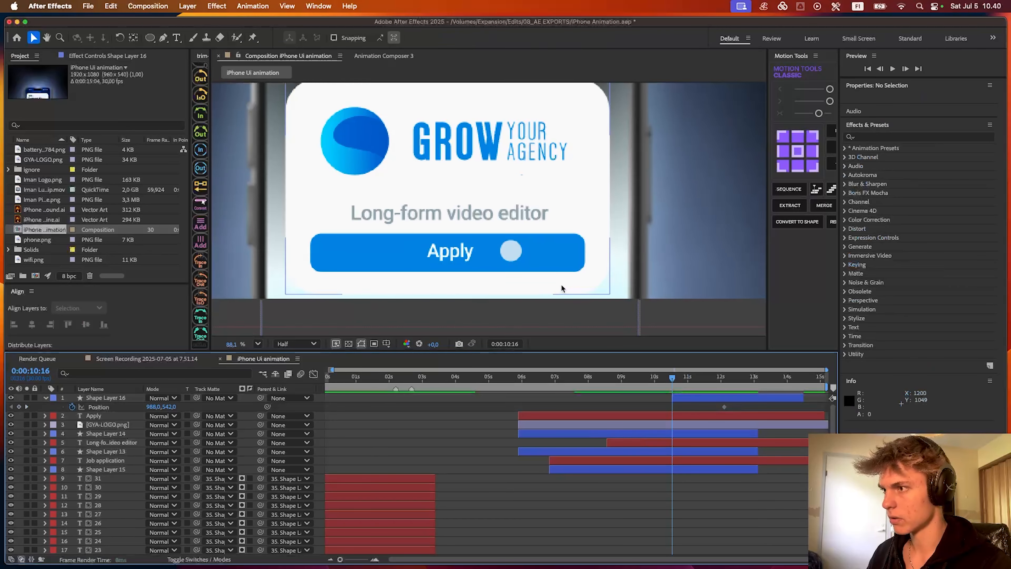
left_click_drag(516, 254, 615, 324)
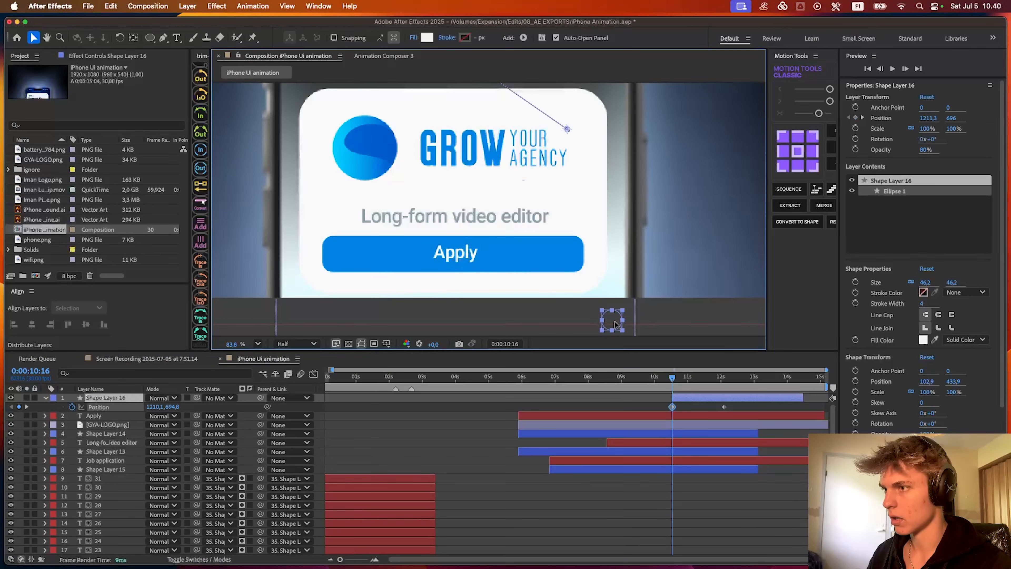
key("super+z")
left_click(804, 153)
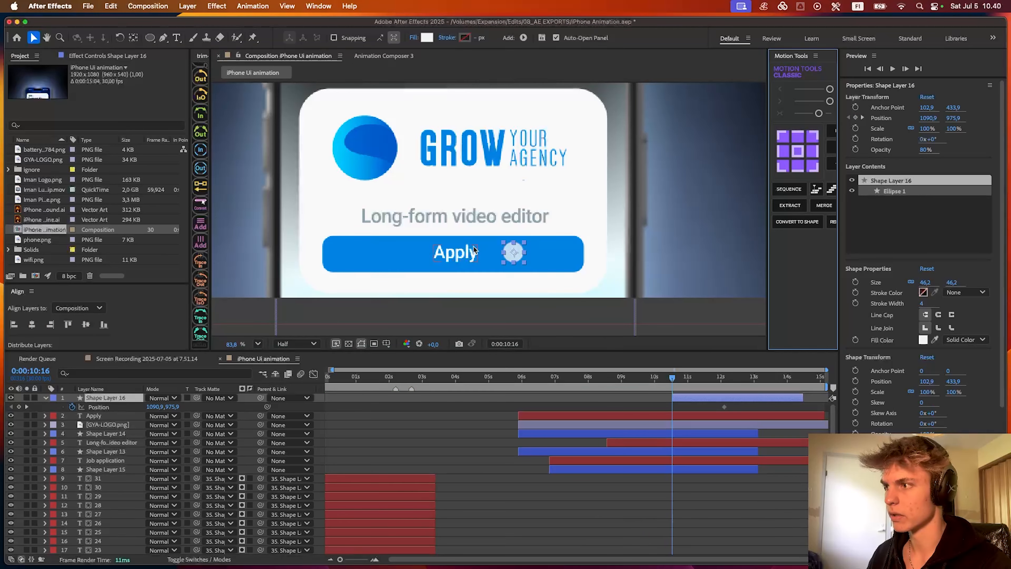
- At 0:00:10:16, move the circle below the phone to Position 1308.2, 1115.6 and curve its motion path toward the Apply button
left_click_drag(514, 254, 615, 318)
key("g")
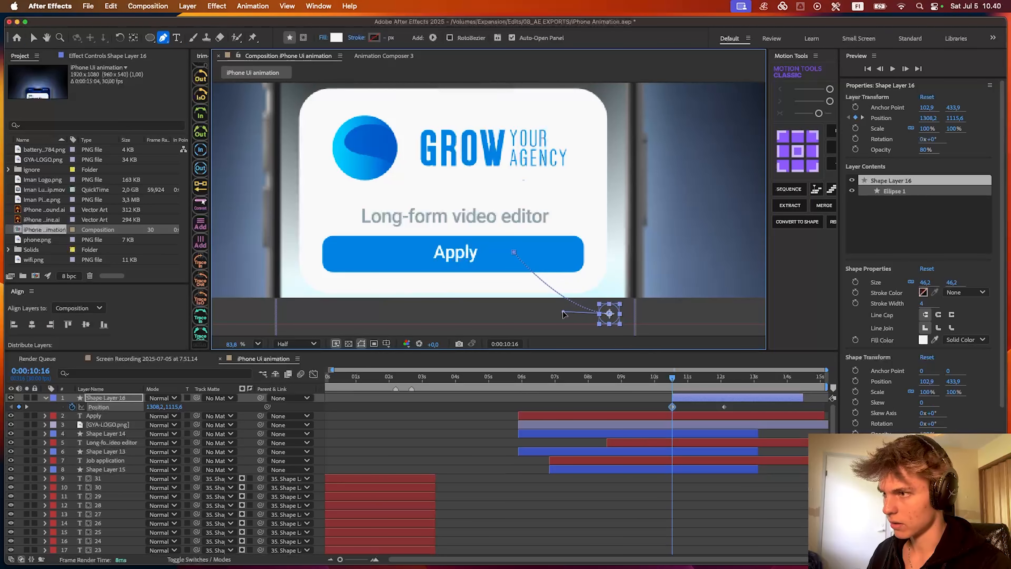
key("v")
- Ease the circle's two Position keyframes and adjust their speed curve in the Graph Editor
left_click_drag(652, 408, 755, 410)
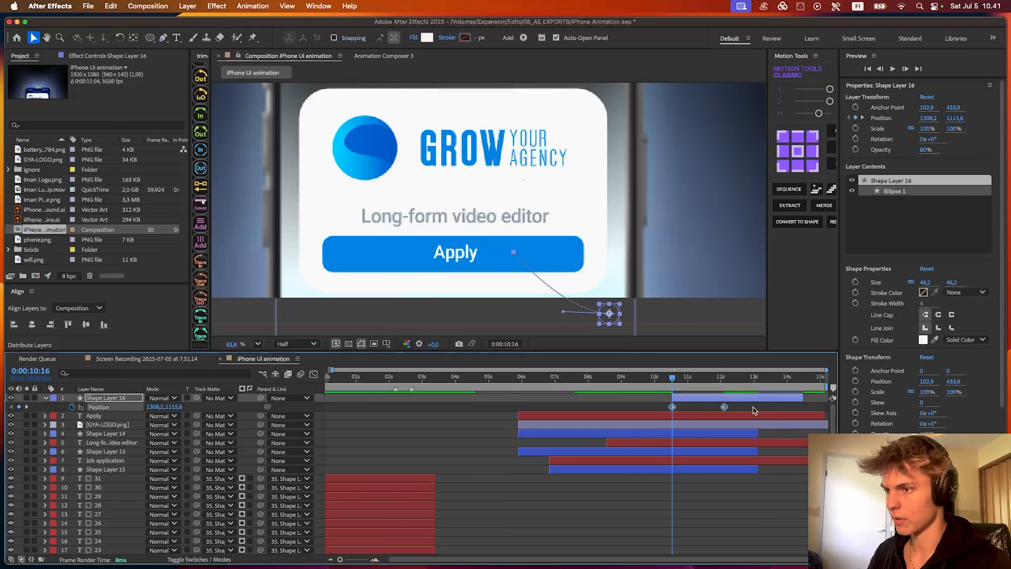
left_click(314, 374)
left_click_drag(715, 528, 691, 529)
key("super+z")
left_click(725, 529)
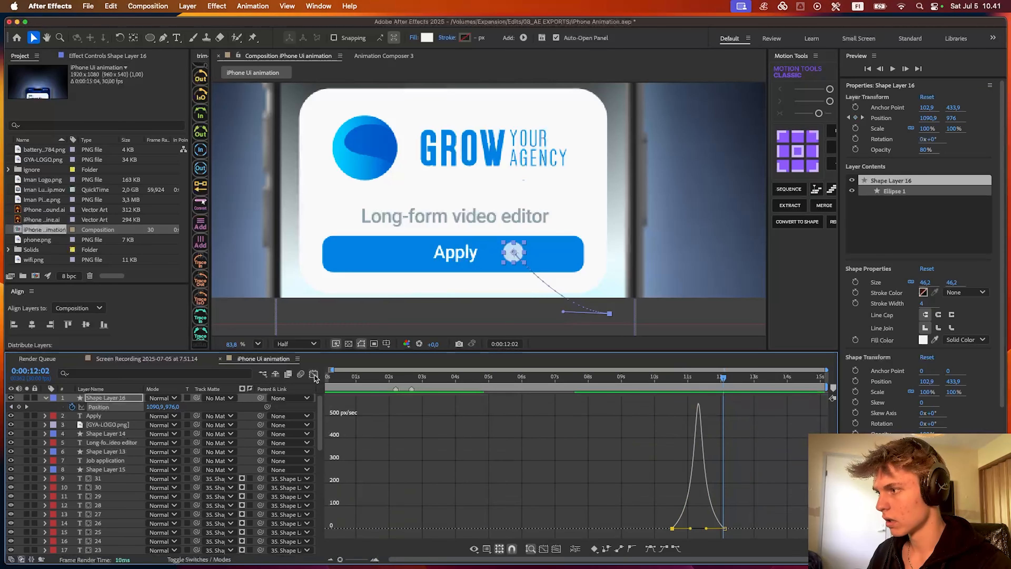
left_click(314, 374)
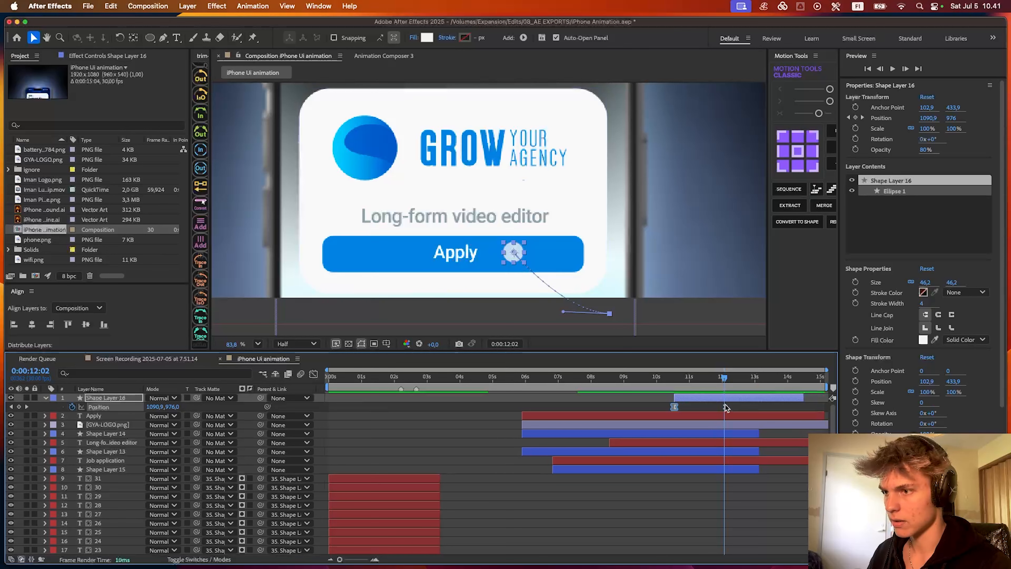
- Move the circle's end Position keyframe to about 0:00:14:15, extend its layer to the composition's end, and preview from 0:00:10:07
left_click_drag(725, 407, 804, 407)
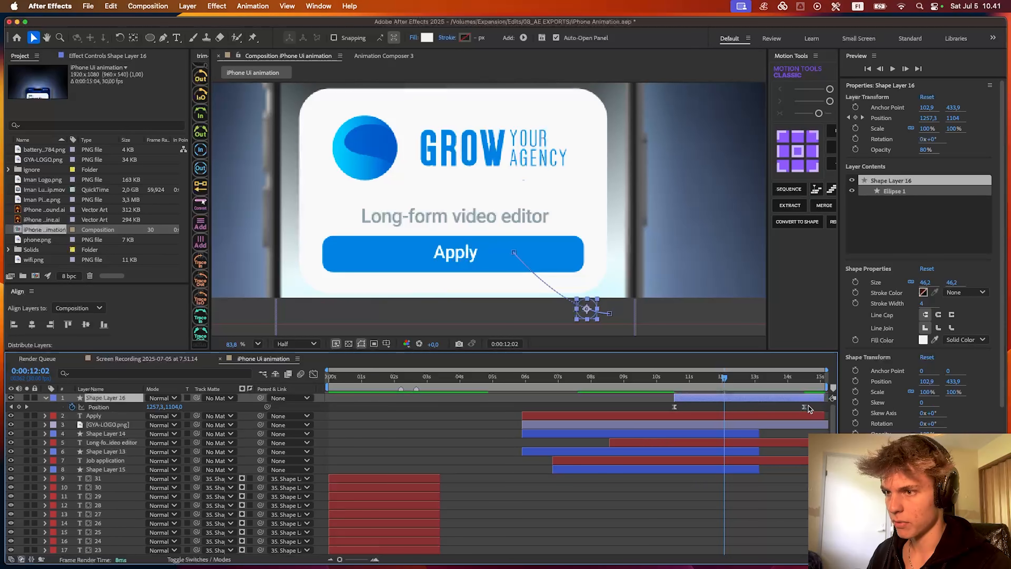
left_click(811, 408)
left_click_drag(725, 378, 665, 378)
key("space")
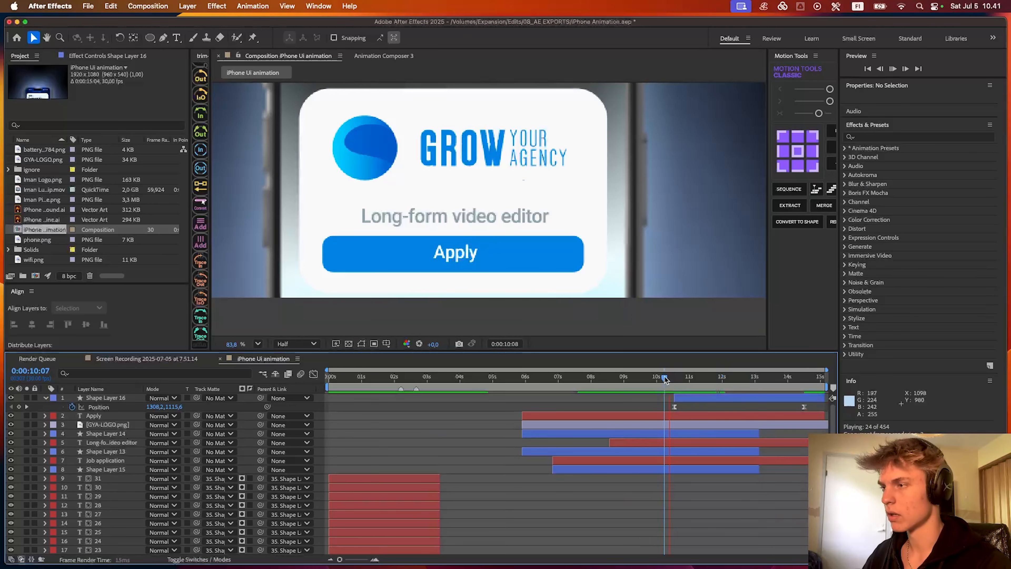
- Extend the ends of Shape Layers 14, 13 and 15 to the end of the composition and preview
left_click(752, 434)
left_click(751, 452, "super")
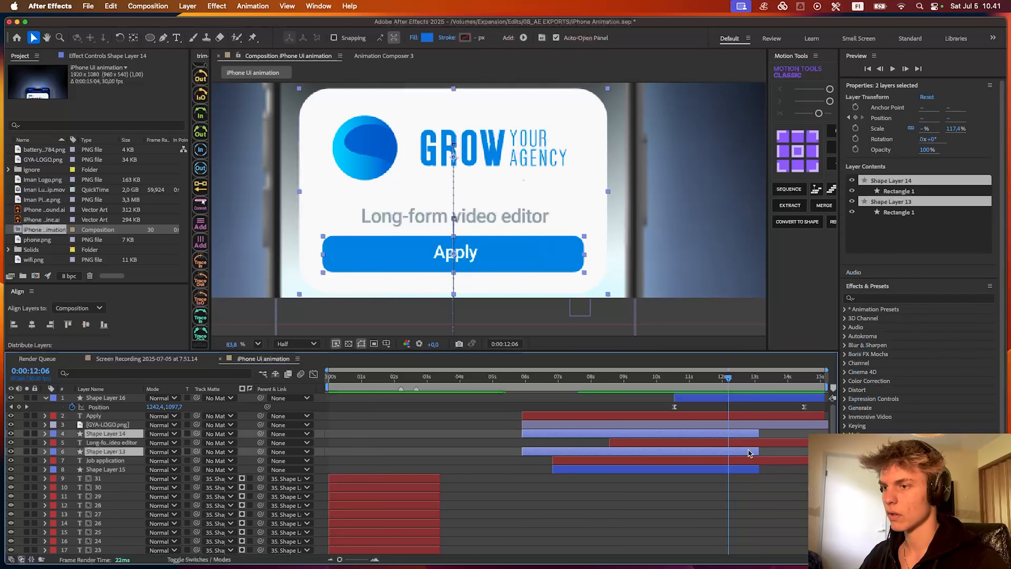
left_click(751, 470, "super")
left_click_drag(759, 452, 830, 453)
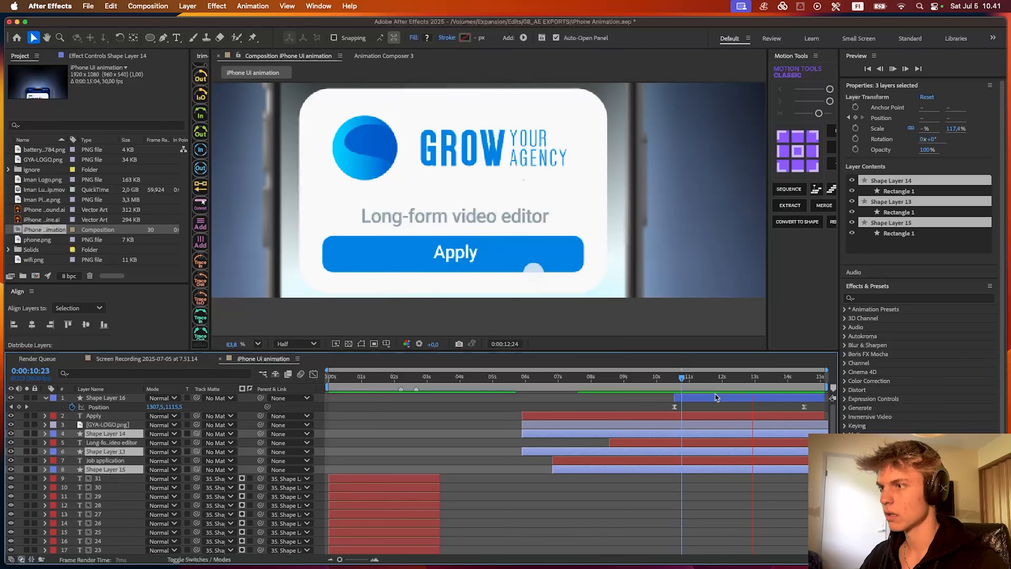
key("space")
- Set Shape Layer 16's opacity to 90%
left_click(715, 397)
key("t")
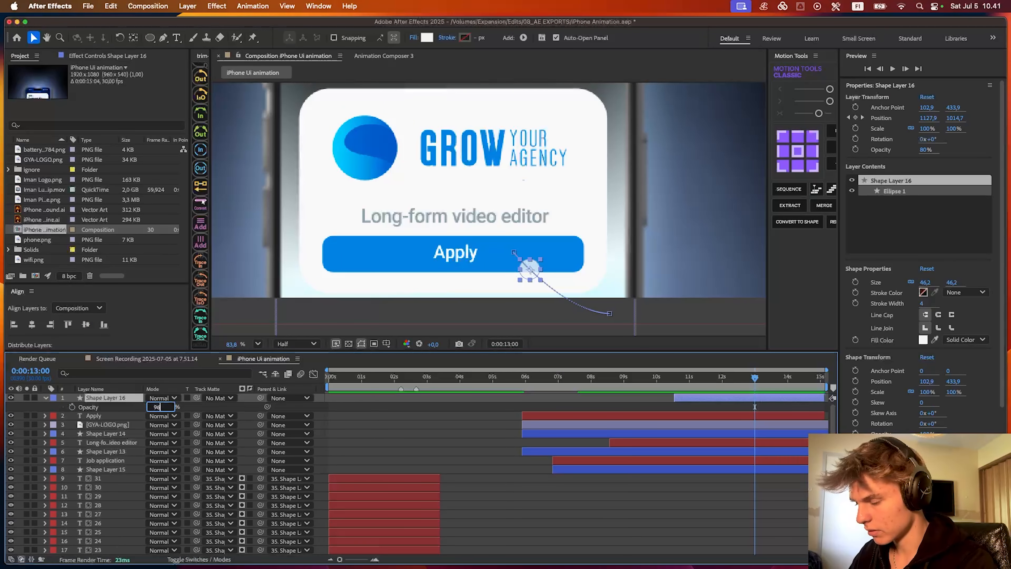
key("Return")
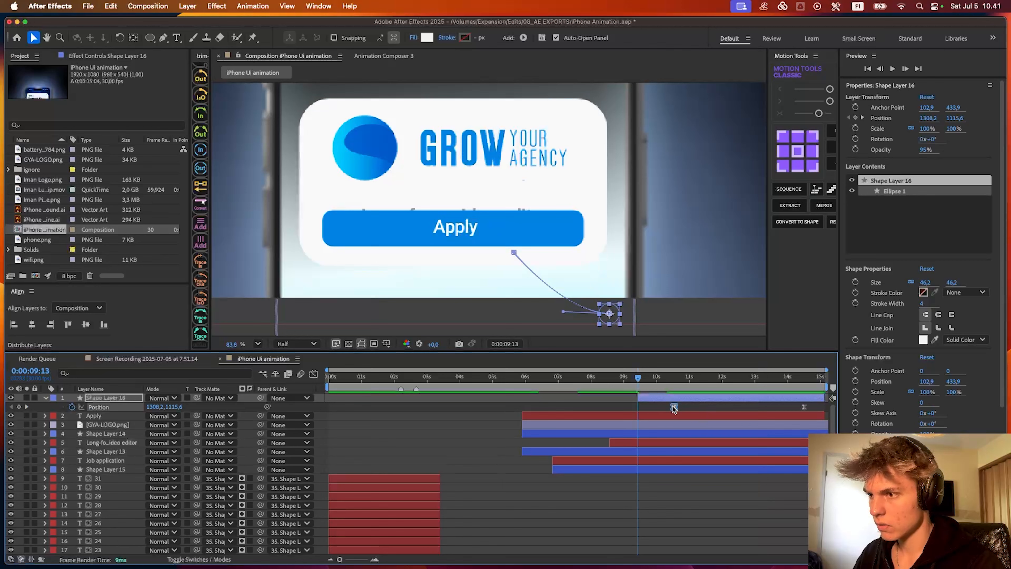
- Move Shape Layer 16's start and first Position keyframe to 0:00:09:13 and preview the circle's motion
left_click_drag(673, 406, 630, 409)
left_click(657, 406)
key("space")
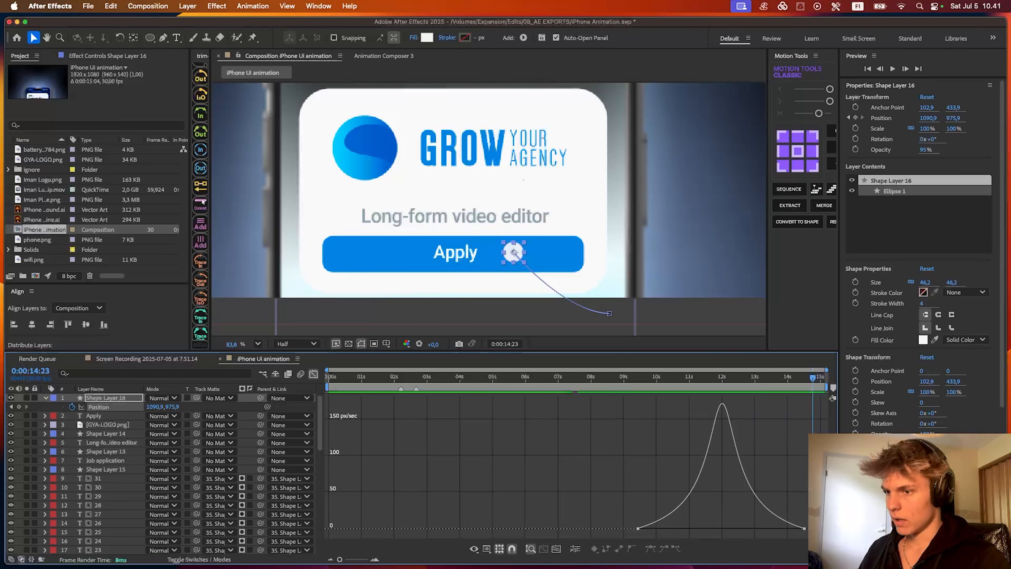
- Apply Easy Ease to Shape Layer 16's Position keyframes, shape its speed graph to peak early with a long slowdown, and preview from 0:00:09:07
left_click_drag(816, 535, 633, 454)
key("F9")
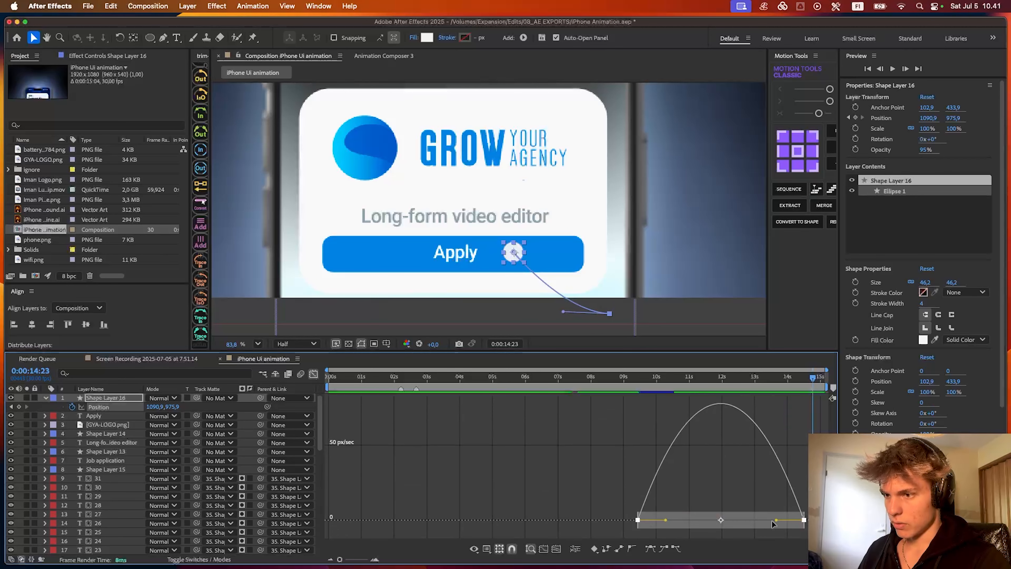
left_click_drag(776, 520, 633, 516)
left_click(632, 377)
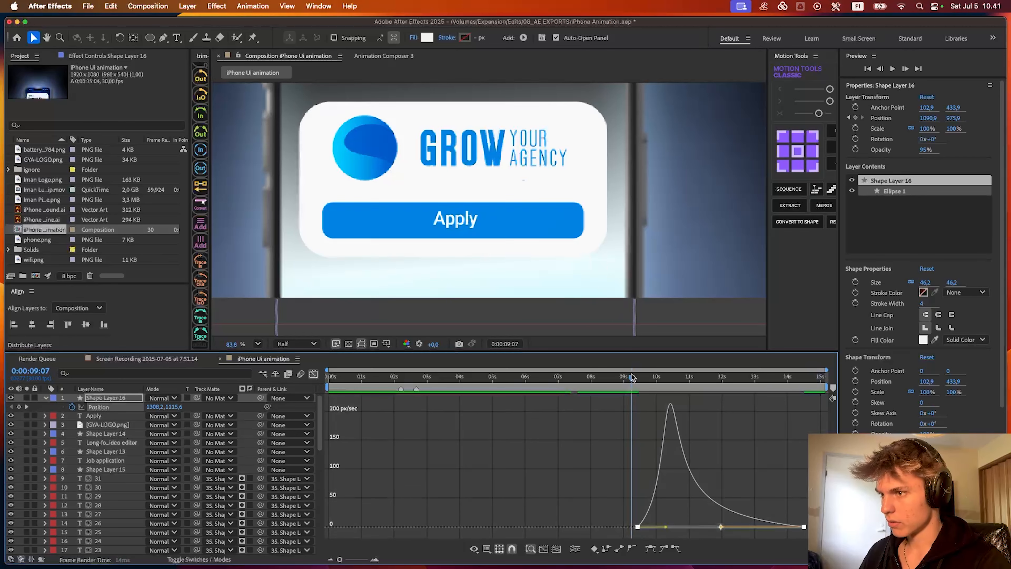
key("space")
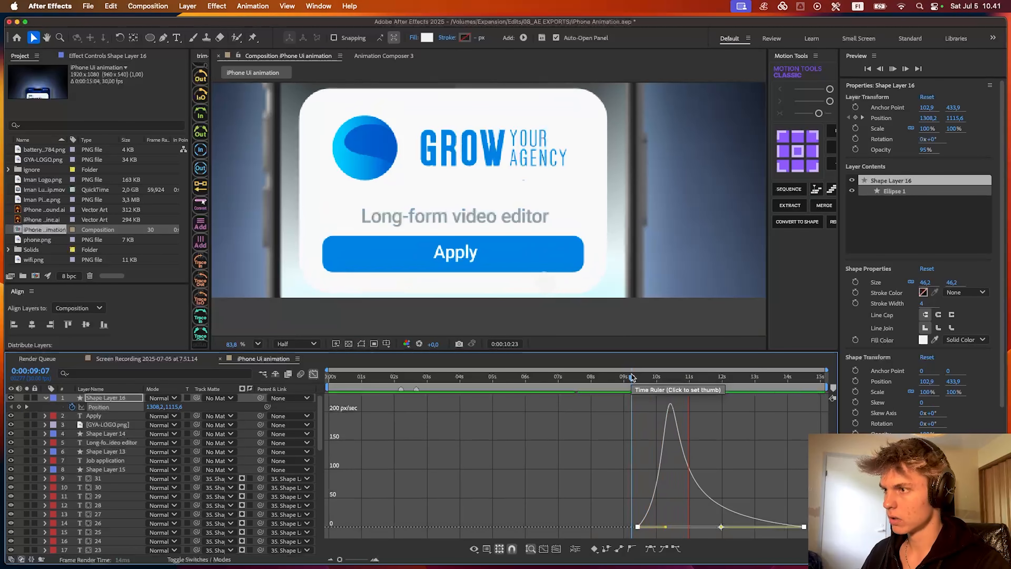
key("shift+F3")
- Add Scale keyframes at 0:00:13:09 to the circle on Shape Layer 16 and the Apply button on Shape Layer 14
key("s")
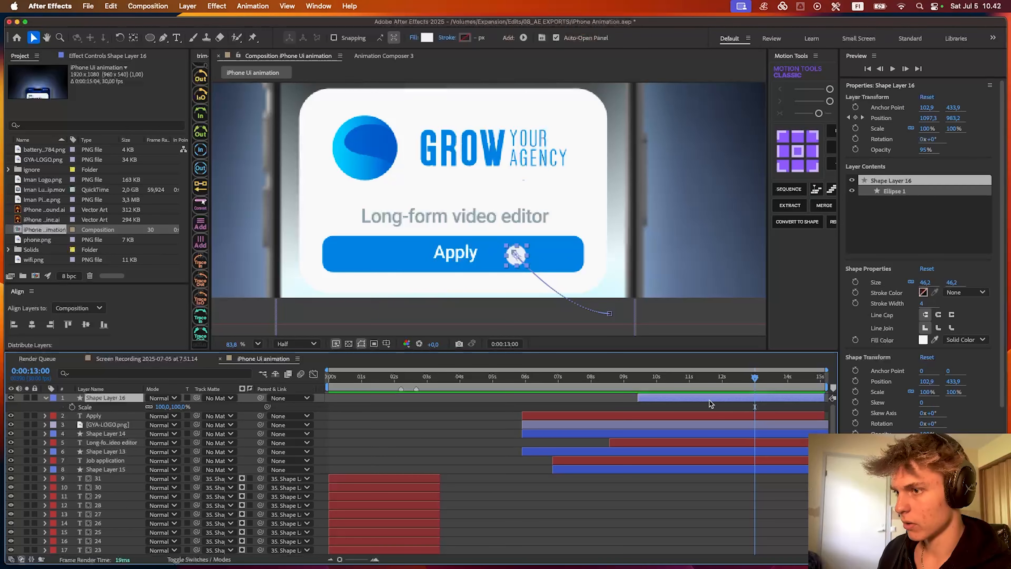
left_click(754, 382)
left_click_drag(754, 382, 765, 382)
left_click(72, 407)
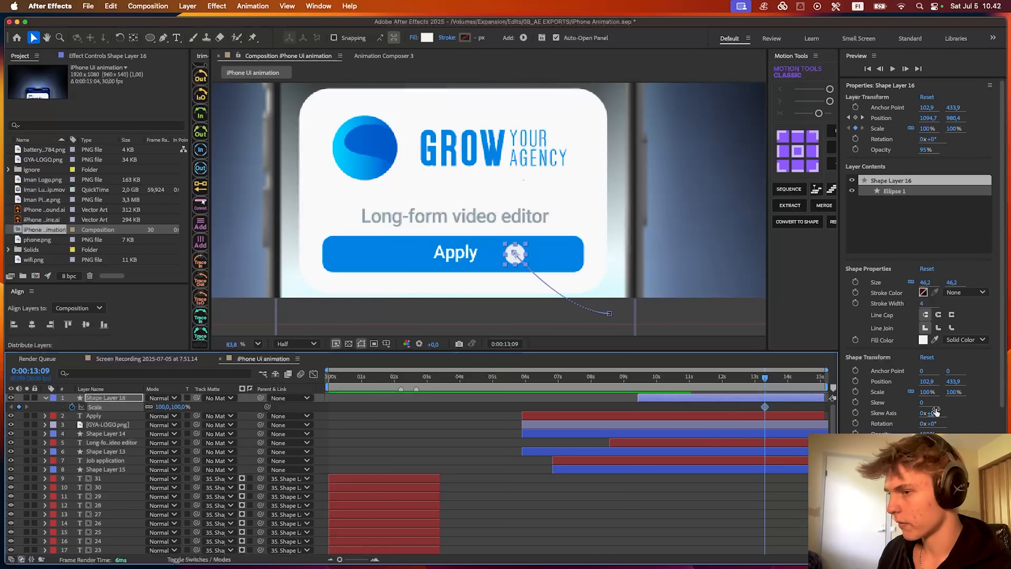
left_click(761, 433)
key("s")
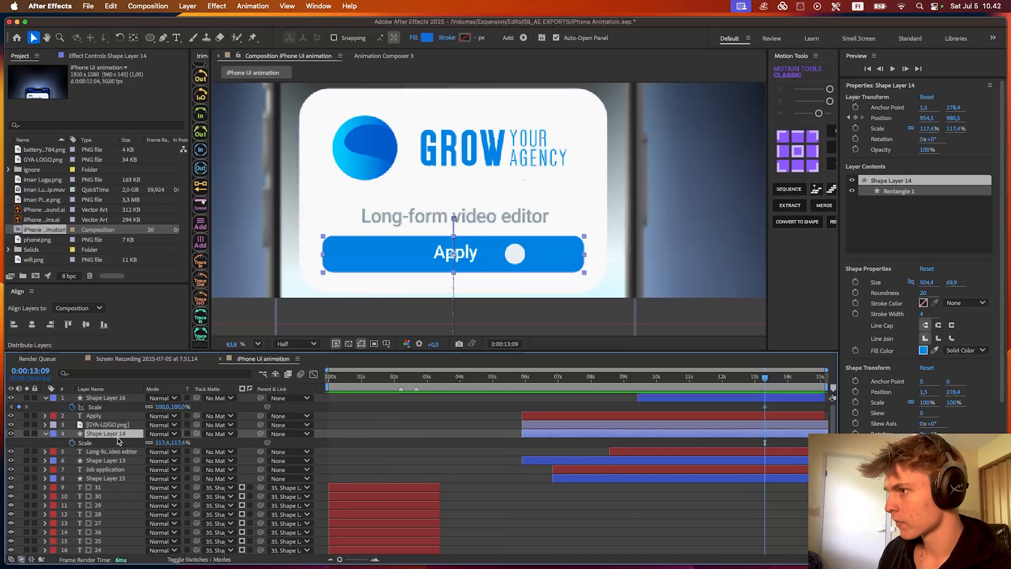
left_click(72, 443)
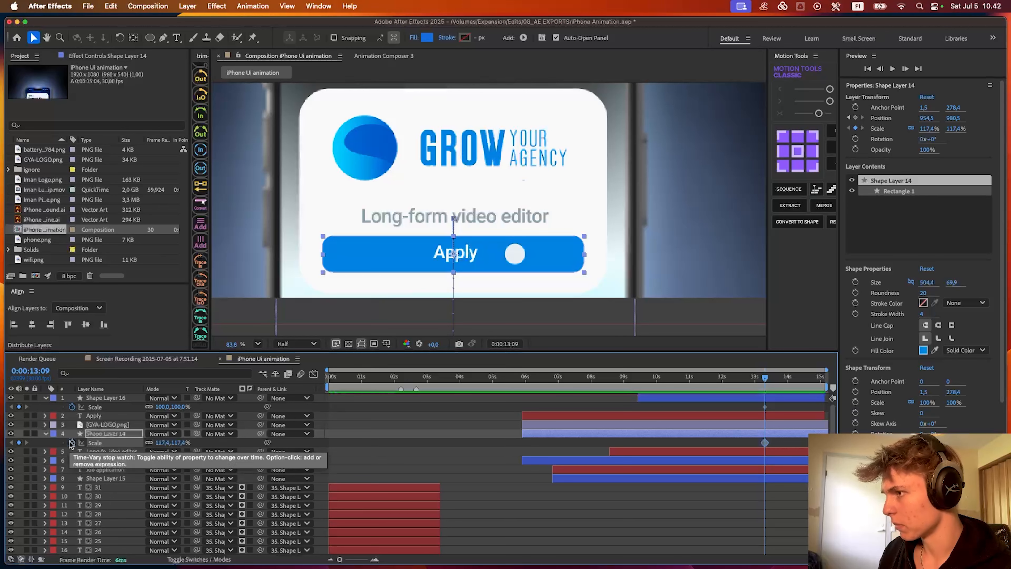
- Add a fill Color keyframe to Shape Layer 14's Rectangle 1 at 0:00:13:09
left_click(46, 433)
left_click(46, 434)
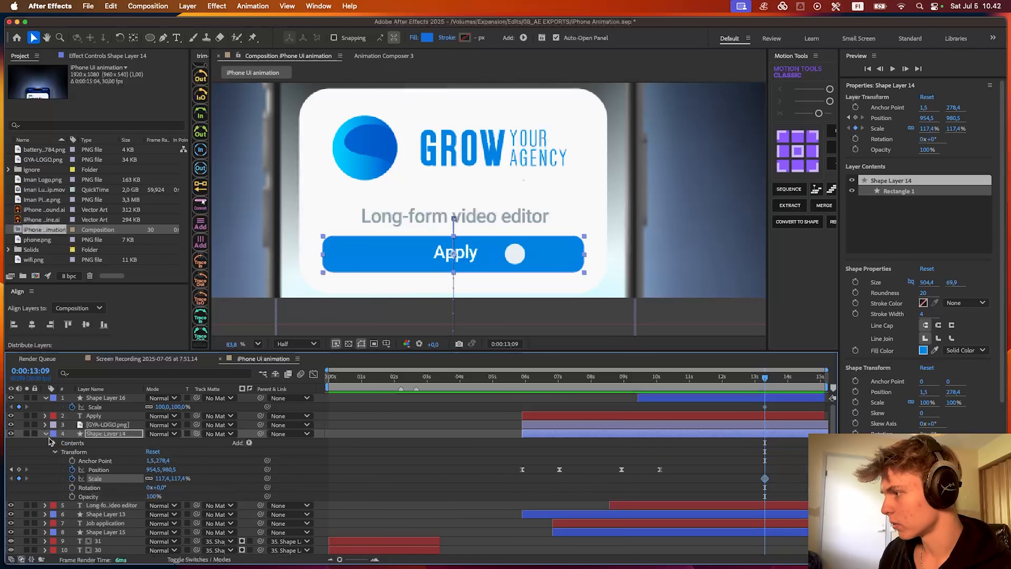
scroll(46, 452, "down", 2)
left_click(55, 425)
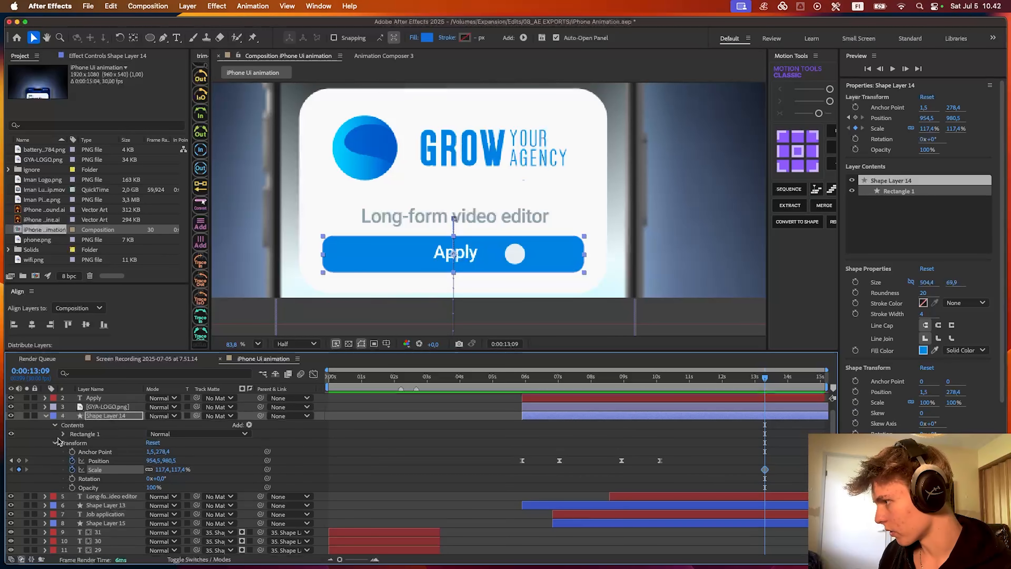
left_click(58, 433)
left_click(73, 461)
scroll(100, 477, "down", 2)
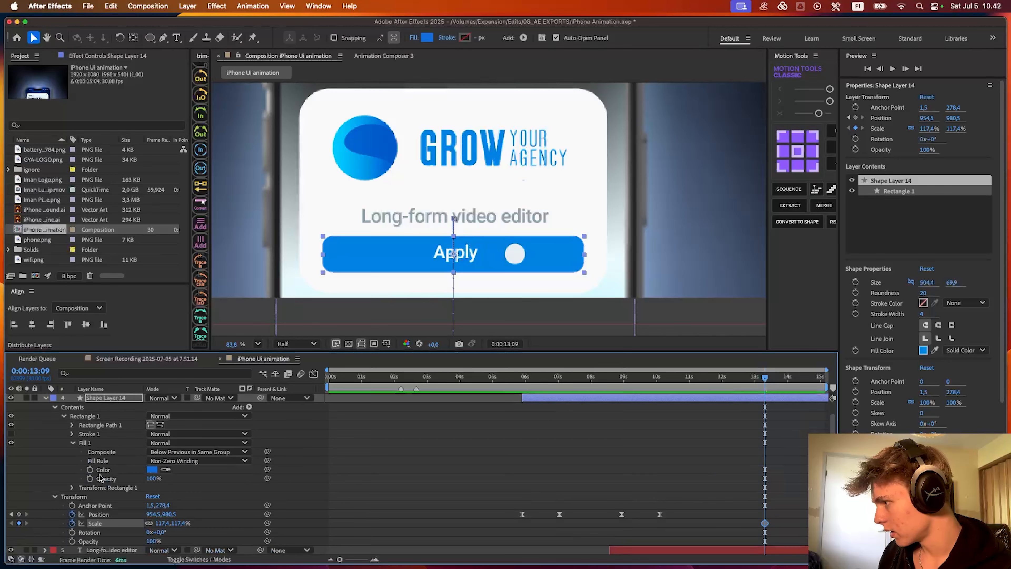
left_click(91, 470)
- Reveal all modified properties of Shape Layer 14 in the timeline, including its rectangle's Size
key("u")
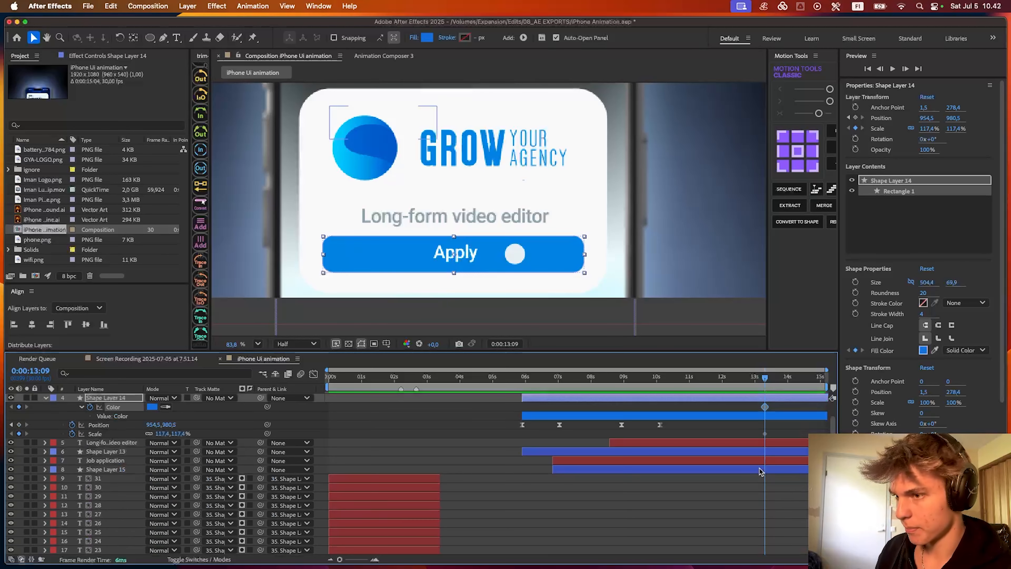
key("u")
left_click(773, 417)
key("u")
key("u")
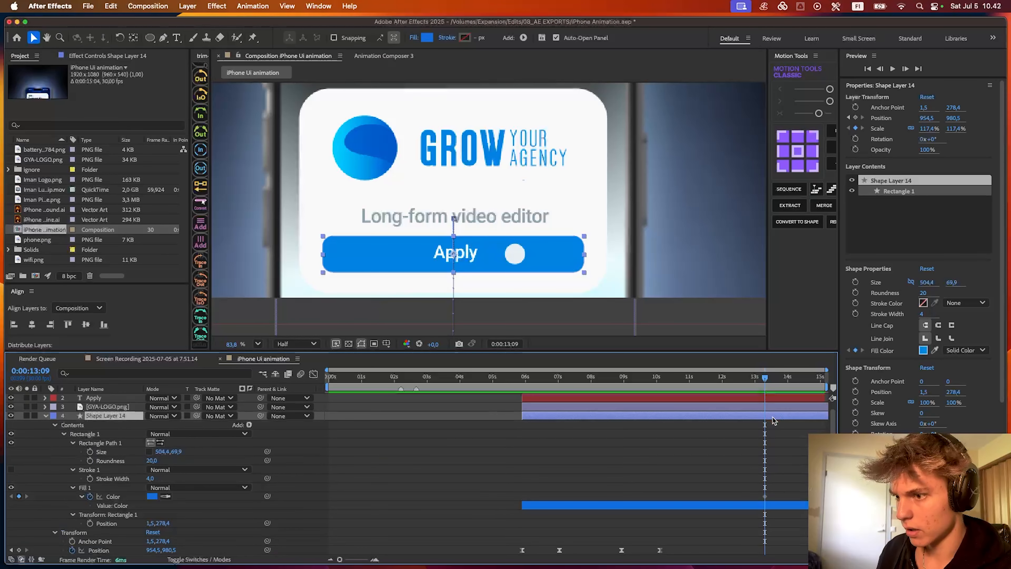
- Set Shape Layer 16's Scale to 79% at 0:00:13:19
scroll(773, 418, "up", 2)
left_click(772, 399)
left_click(768, 379)
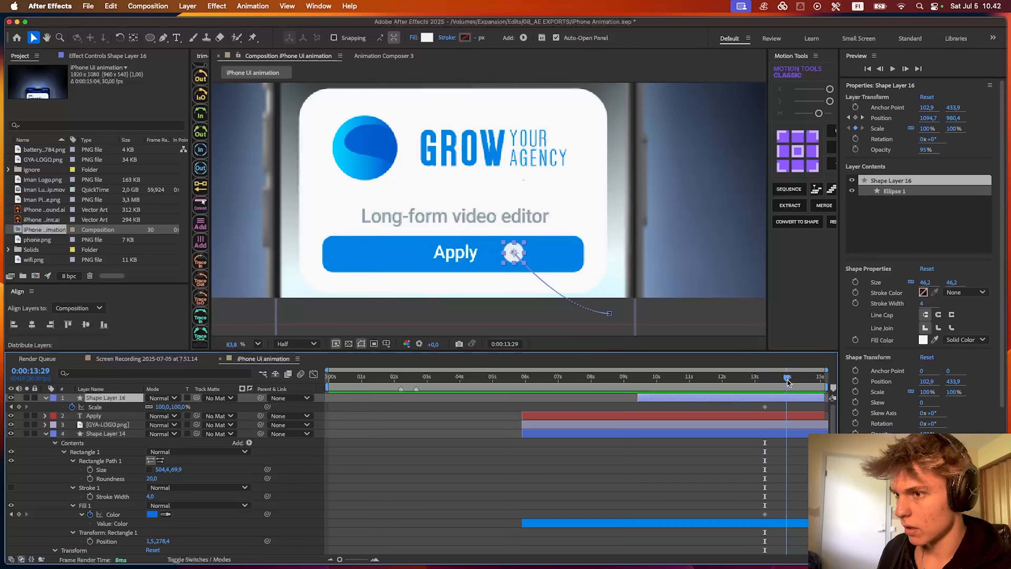
left_click_drag(784, 383, 770, 384)
scroll(810, 415, "up", 4)
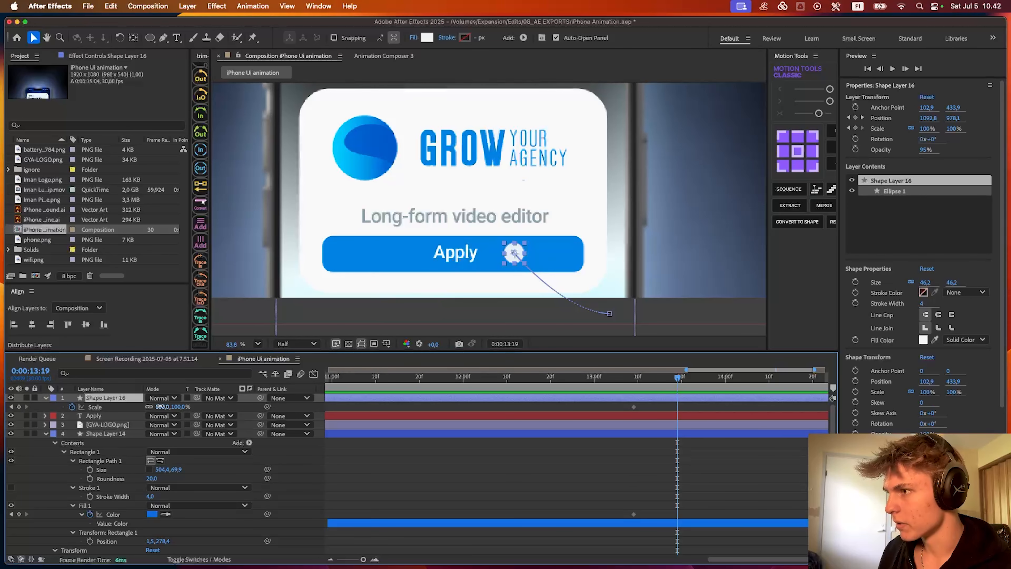
left_click_drag(160, 406, 152, 406)
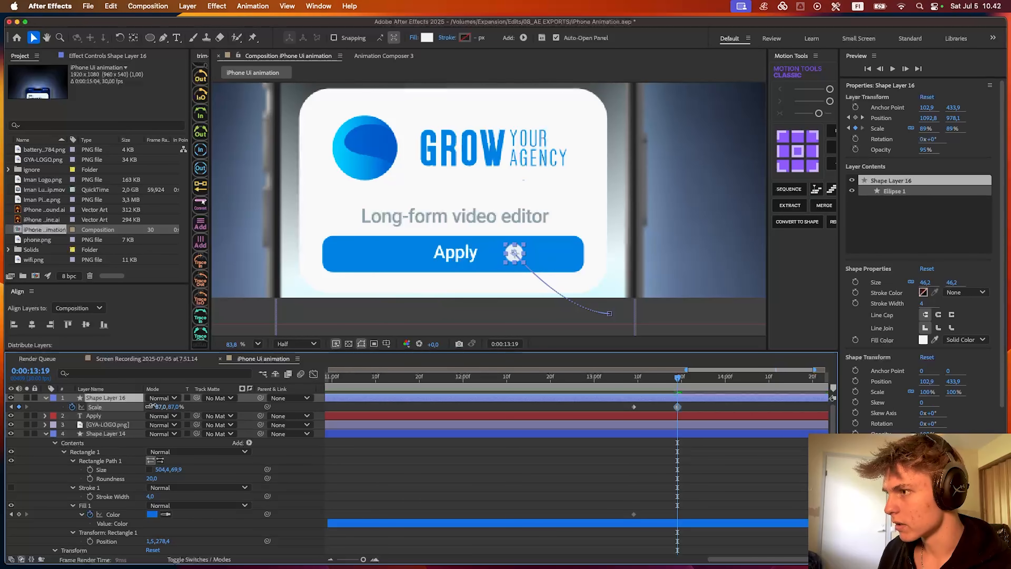
- Keyframe the Size of Shape Layer 14's rectangle at 0:00:13:09 and reduce it proportionally to 467.4 × 64.8 at 0:00:13:19
left_click(697, 523)
left_click(123, 434)
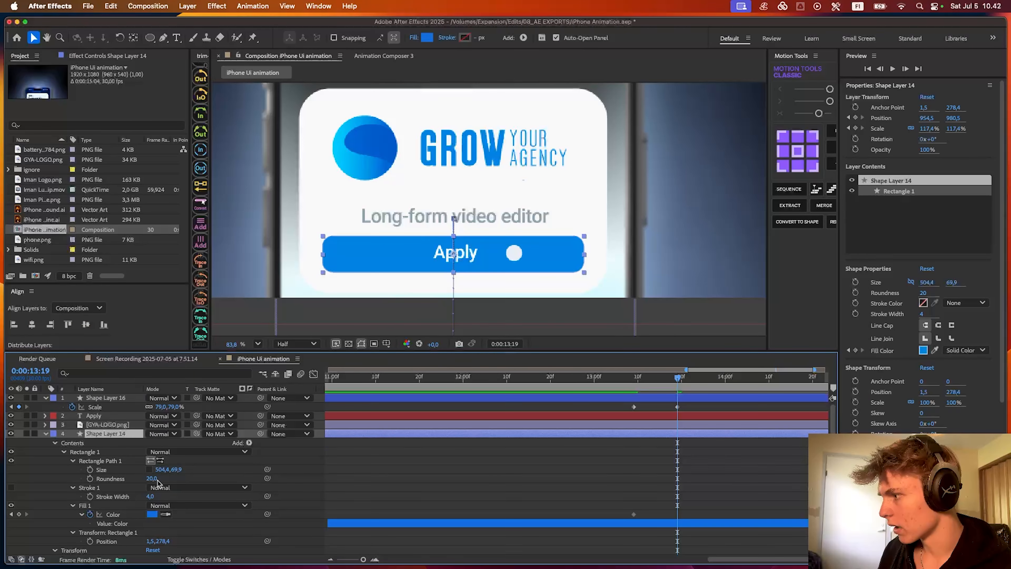
left_click(90, 469)
left_click_drag(678, 470, 640, 471)
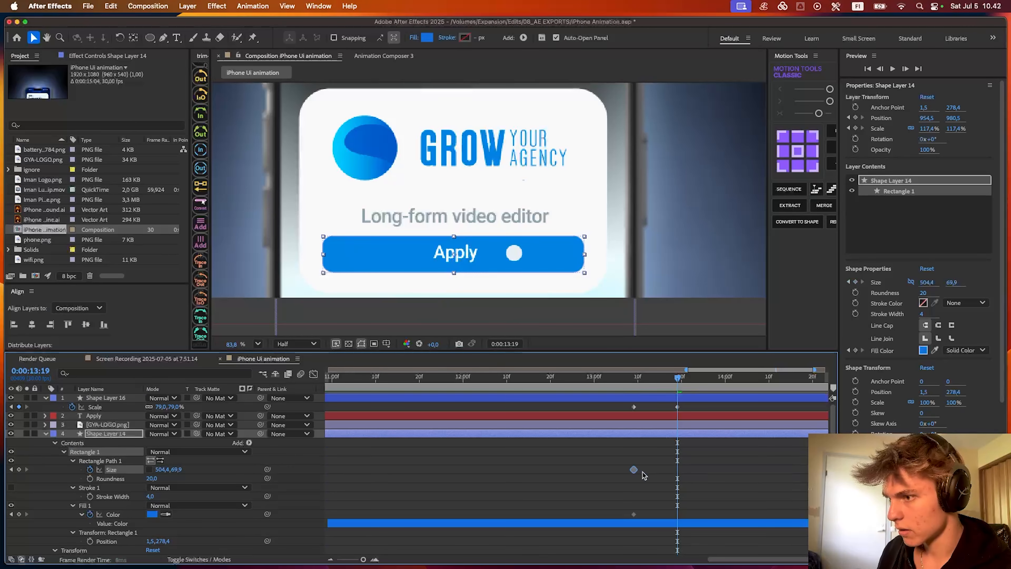
left_click(627, 483)
left_click(150, 469)
left_click_drag(162, 469, 158, 469)
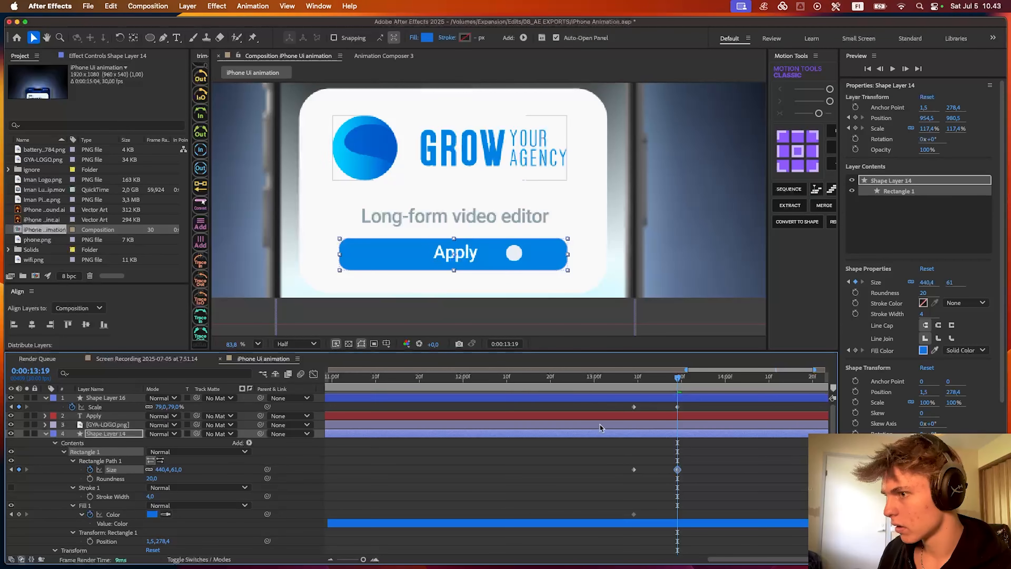
left_click(642, 377)
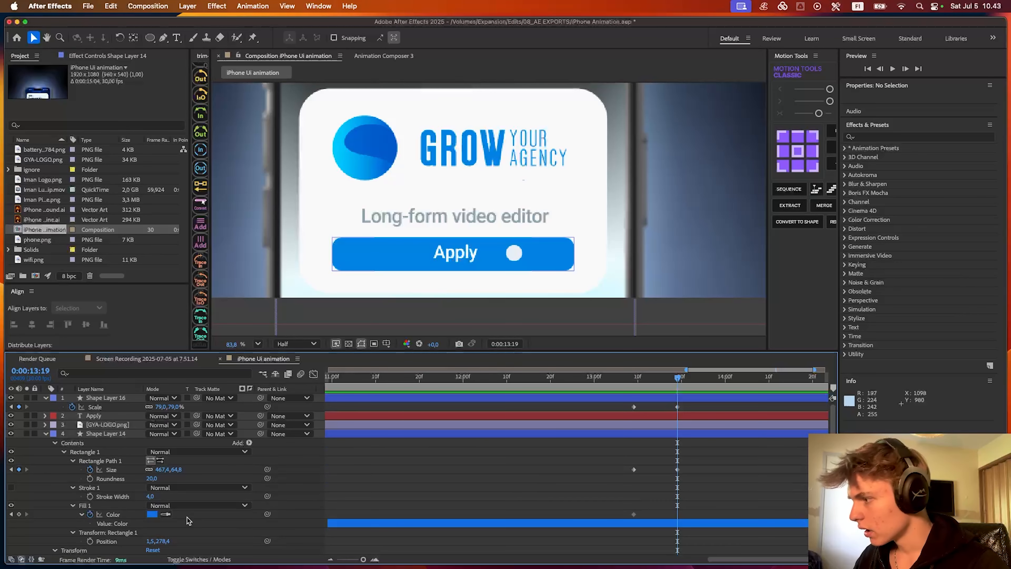
- Set the Apply button's fill to a lighter blue at 0:00:13:19
left_click(153, 514)
left_click_drag(463, 226, 555, 394)
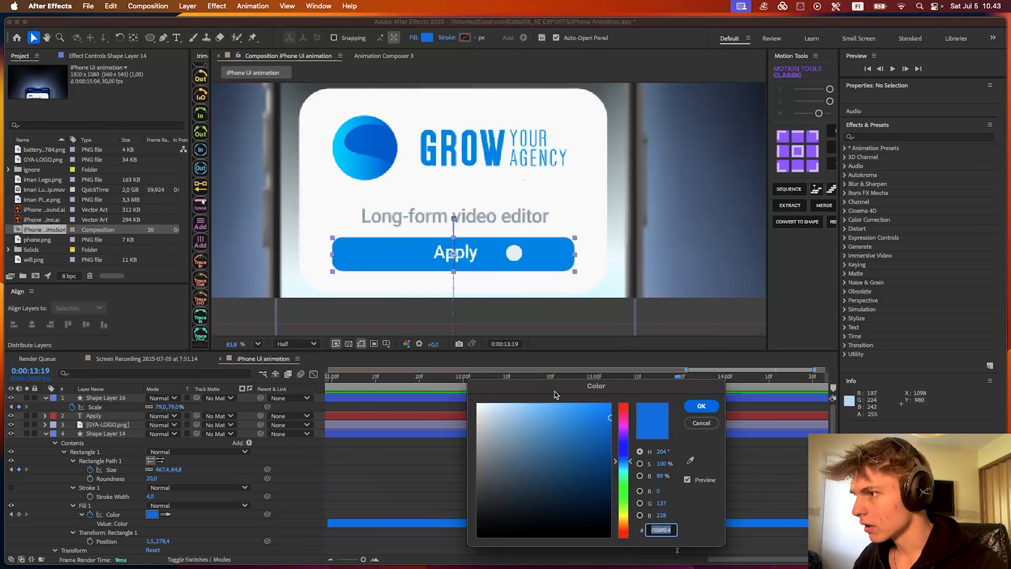
left_click(579, 414)
left_click(705, 406)
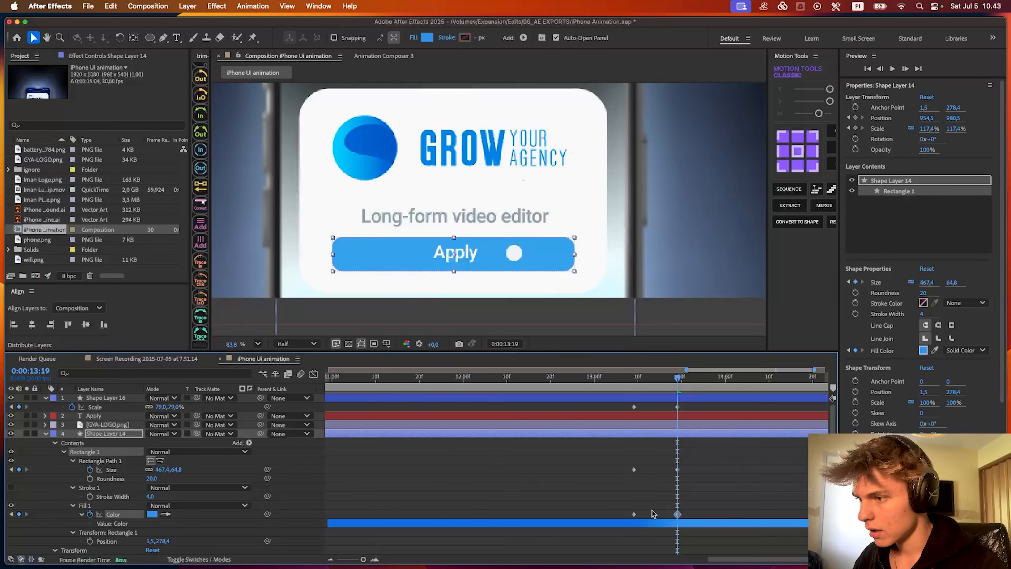
- Copy the initial circle Scale and button Size and Color keyframes to 0:00:13:29, and preview the tap from 0:00:13:01
left_click_drag(654, 518, 615, 409)
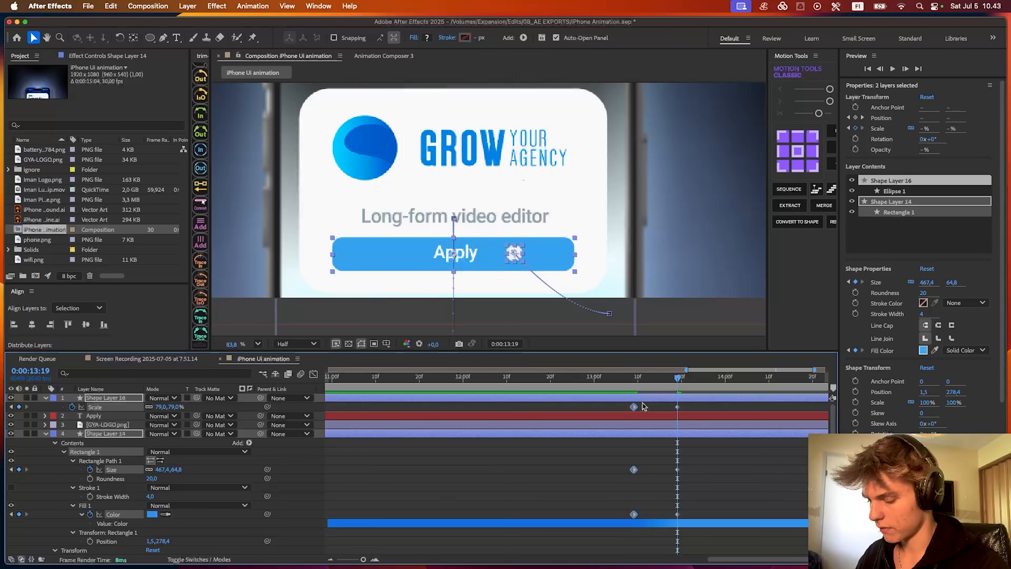
key("shift+Page_Down")
key("ctrl+c")
key("ctrl+v")
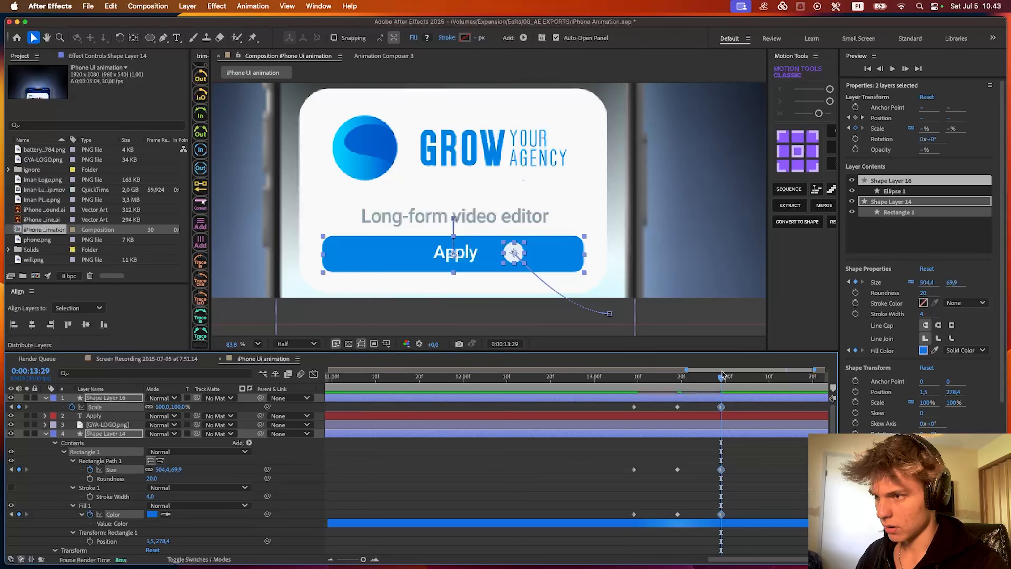
scroll(713, 394, "left", 3)
key("shift+Page_Up")
left_click_drag(715, 387, 653, 394)
scroll(657, 399, "right", 1)
key("space")
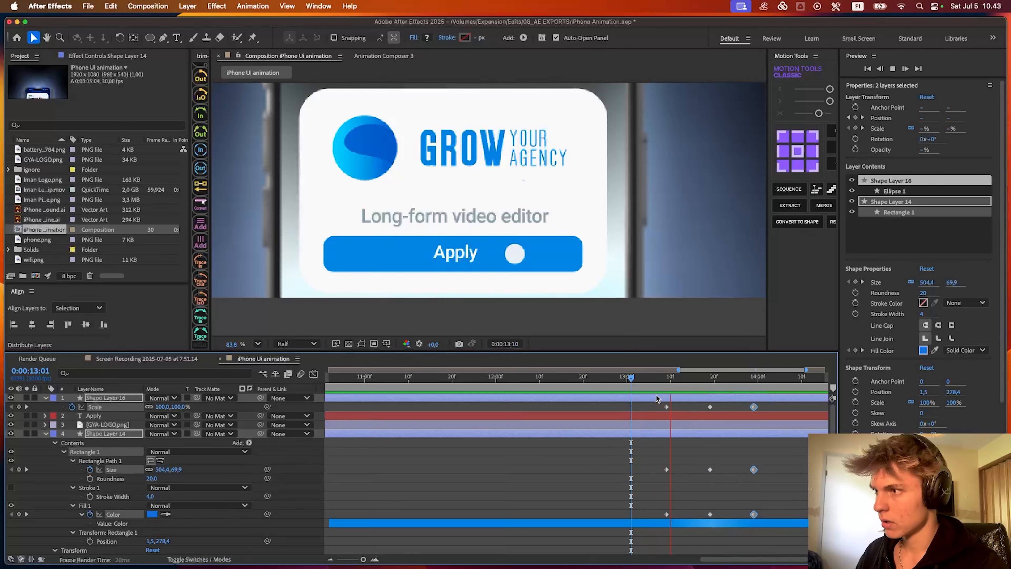
key("space")
- Apply Easy Ease to all the circle's Scale and the button's Size and Color keyframes, and preview from 0:00:12:25
left_click_drag(767, 517, 588, 407)
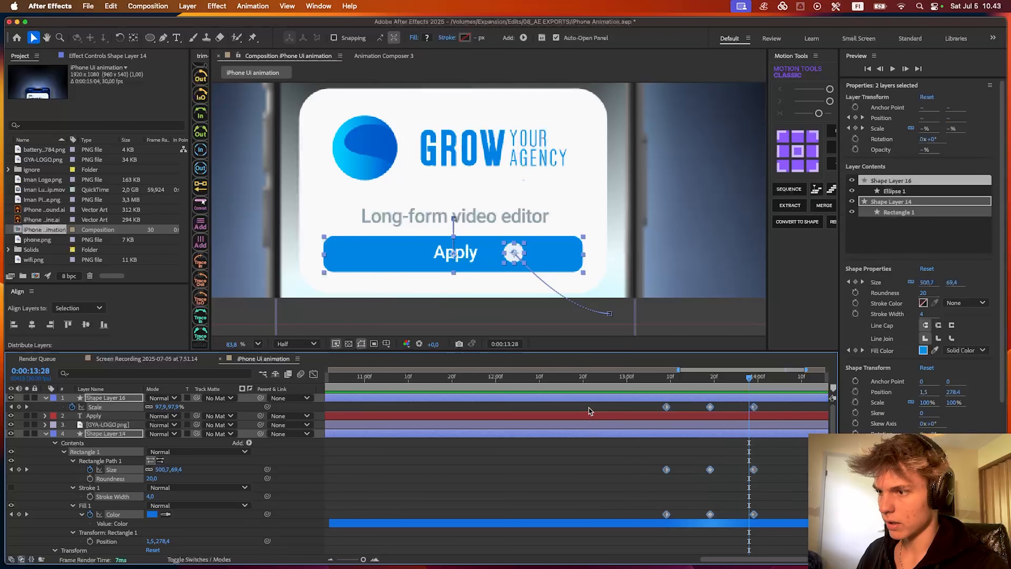
key("F9")
left_click(312, 374)
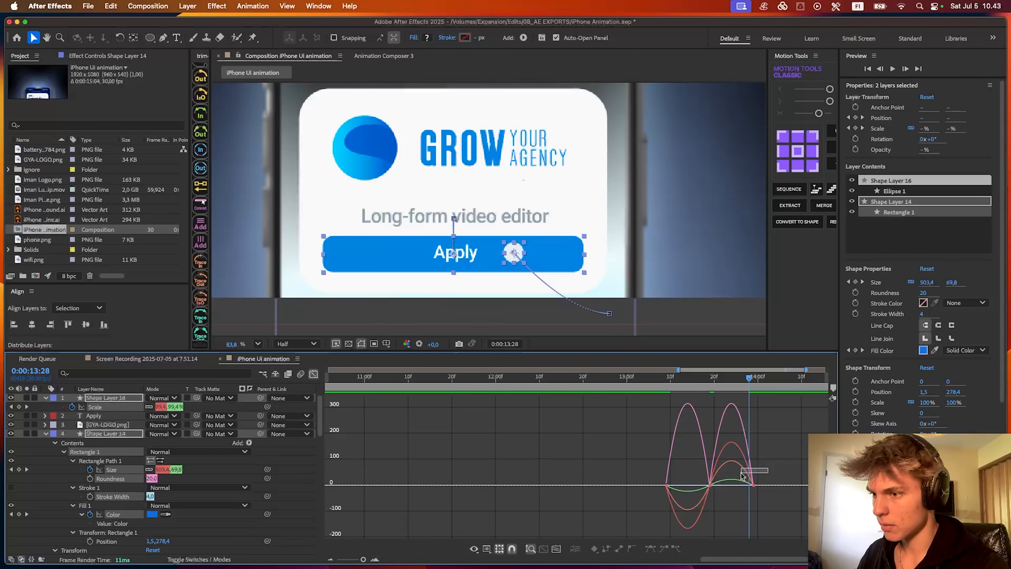
mouse_move(741, 474)
left_mouse_down()
mouse_move(645, 490)
mouse_move(736, 485)
mouse_move(728, 486)
left_mouse_up()
left_click(313, 373)
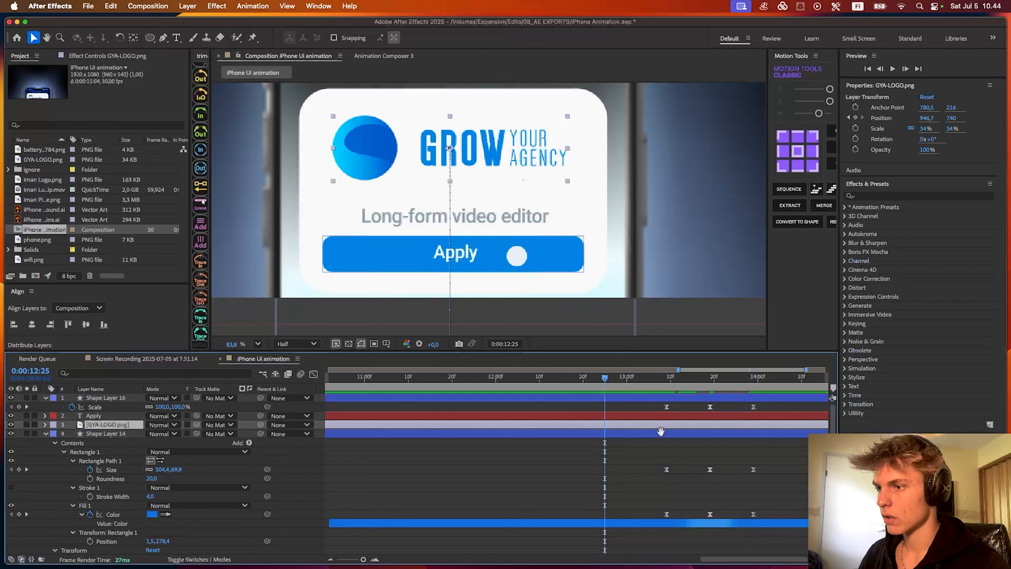
key("space")
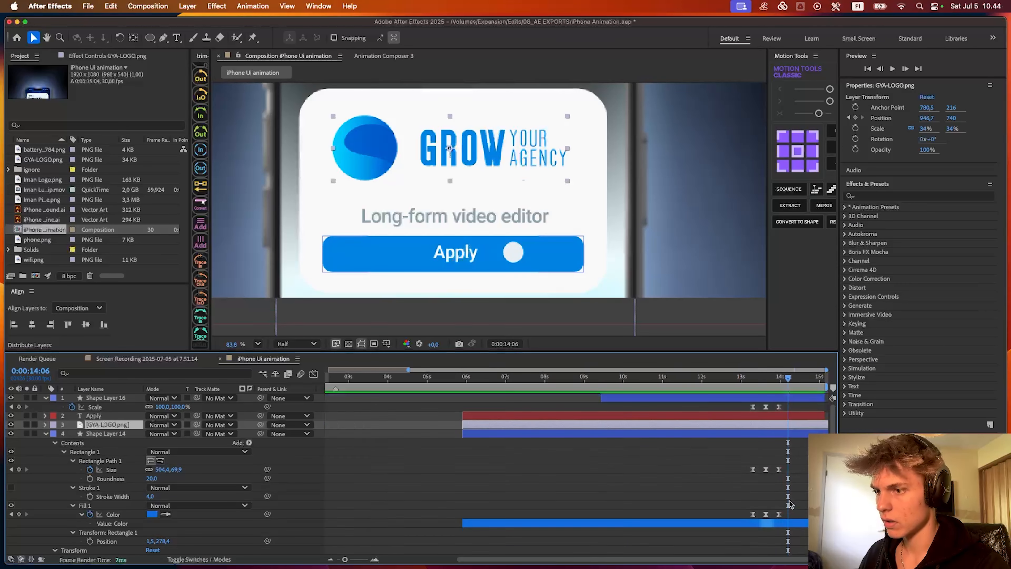
- Compress the tap keyframes on Shape Layers 16 and 14 closer together, starting at 0:00:13:09, and preview from 0:00:12:10
left_click_drag(788, 519, 771, 407)
left_click(715, 380)
key("space")
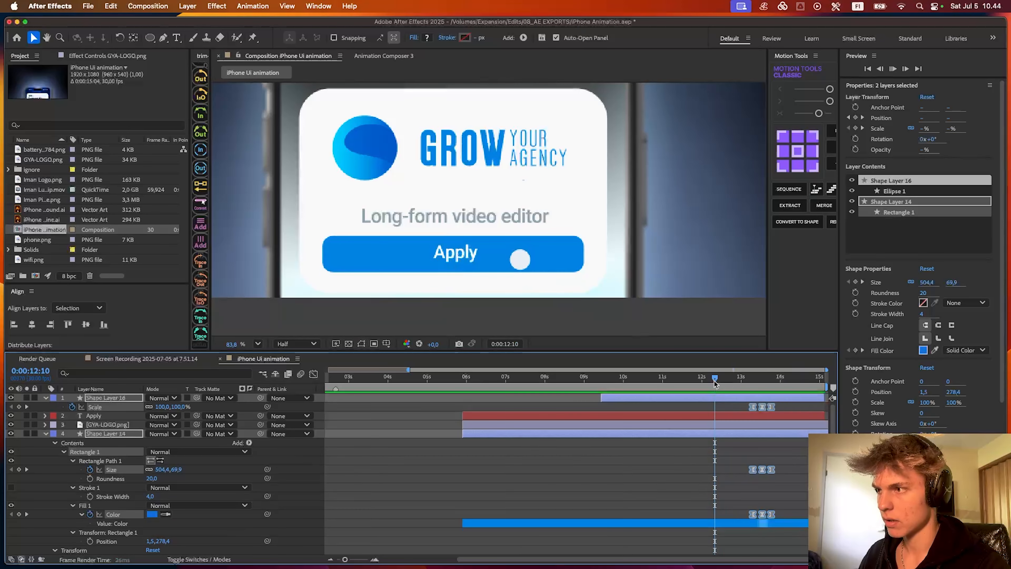
key("space")
- Tighten the tap keyframes to five-frame spacing, start them at 0:00:13:19, and preview with the whole composition in view
scroll(772, 410, "up", 3)
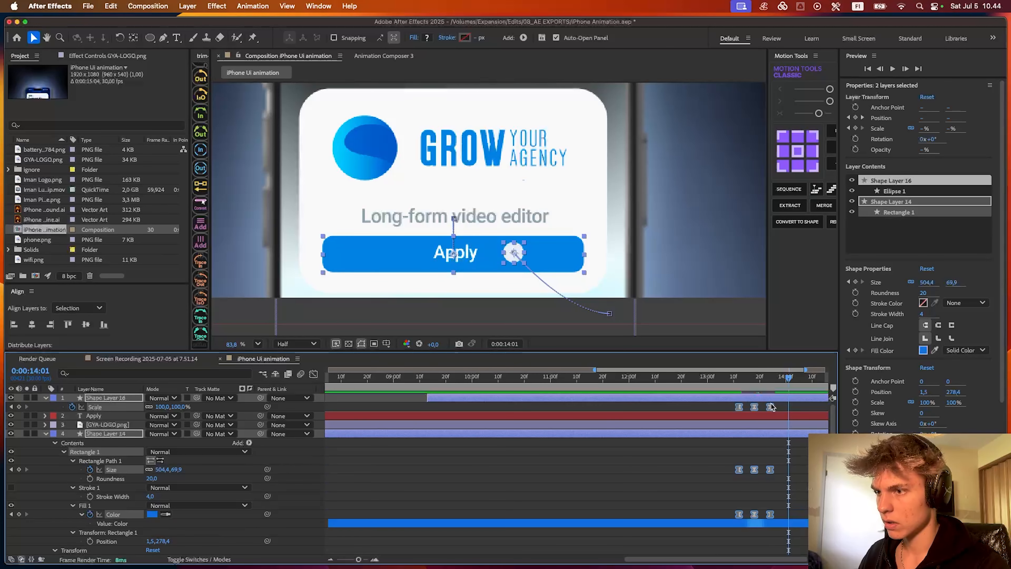
left_click_drag(775, 406, 763, 382)
scroll(771, 408, "down", 5)
key("super+shift+a")
key("shift+slash")
key("space")
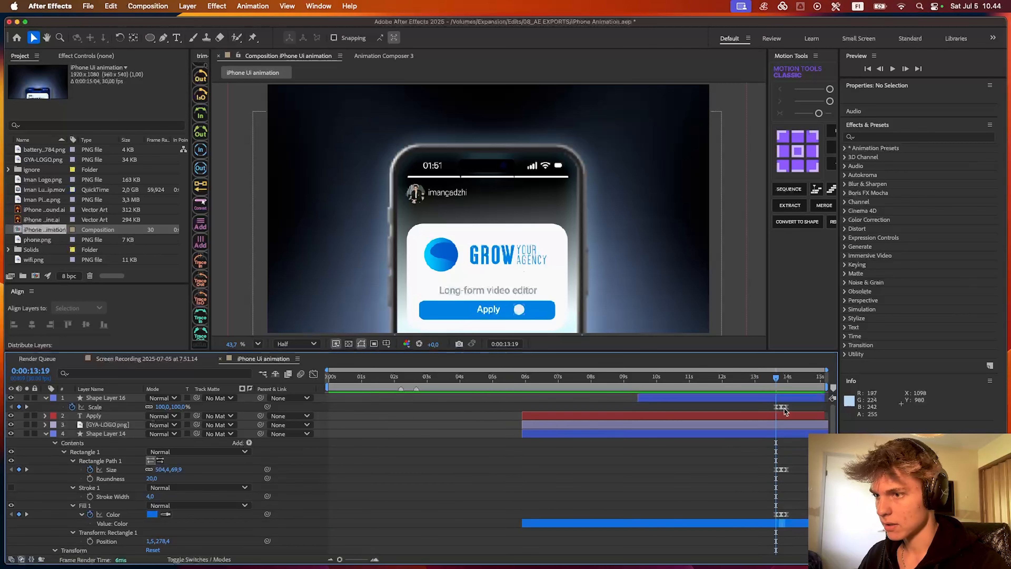
- Try adding a Scale keyframe to the Apply text layer at 0:00:13:19
scroll(770, 383, "up", 3)
left_click(112, 415)
key("s")
left_click(88, 425)
scroll(802, 415, "up", 5)
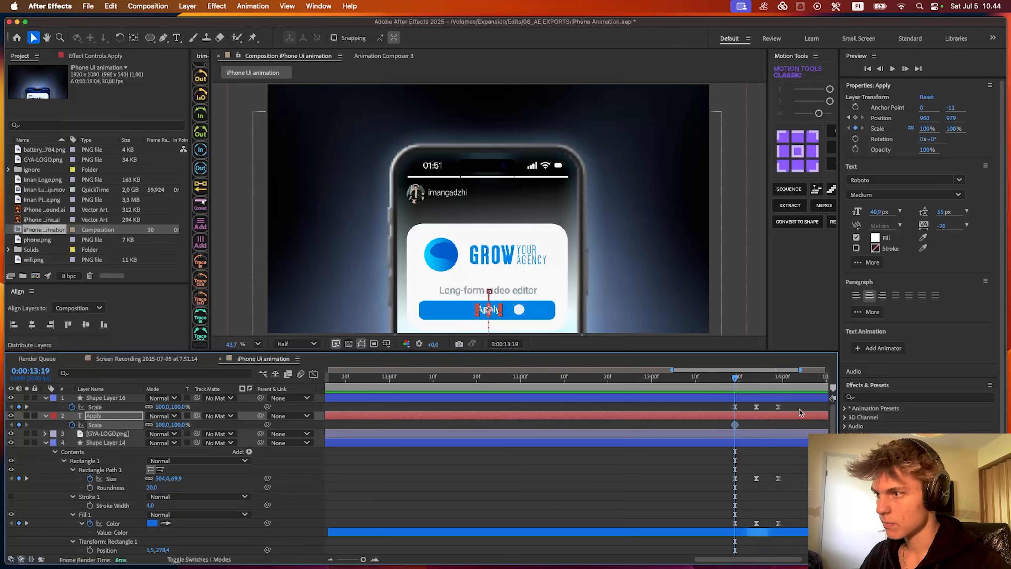
left_click(704, 422)
scroll(686, 421, "down", 5)
scroll(672, 422, "down", 5)
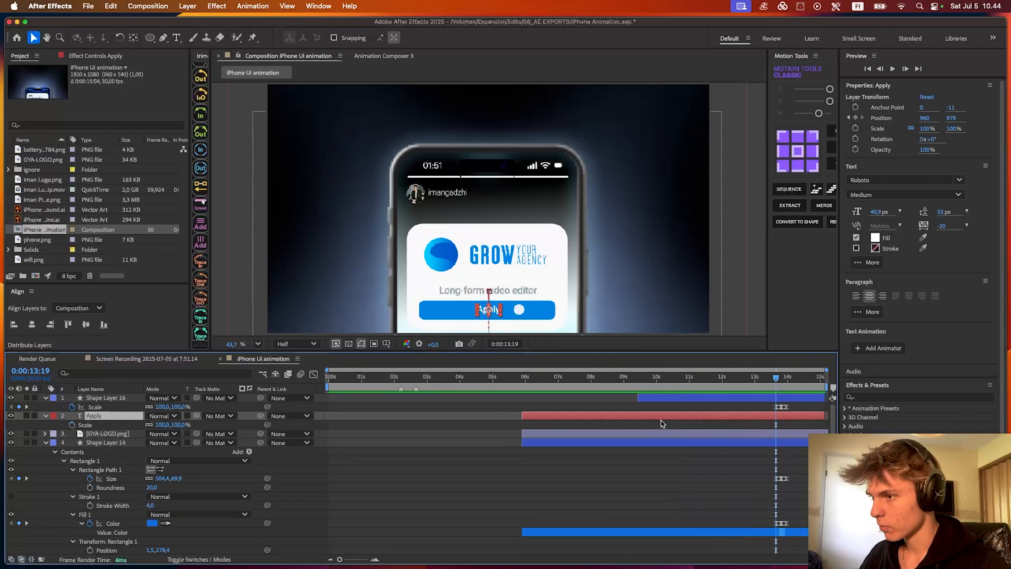
- Try splitting the Apply text layer at 0:00:13:19 and parenting the new part to Shape Layer 14, and undo both changes
key("super+shift+d")
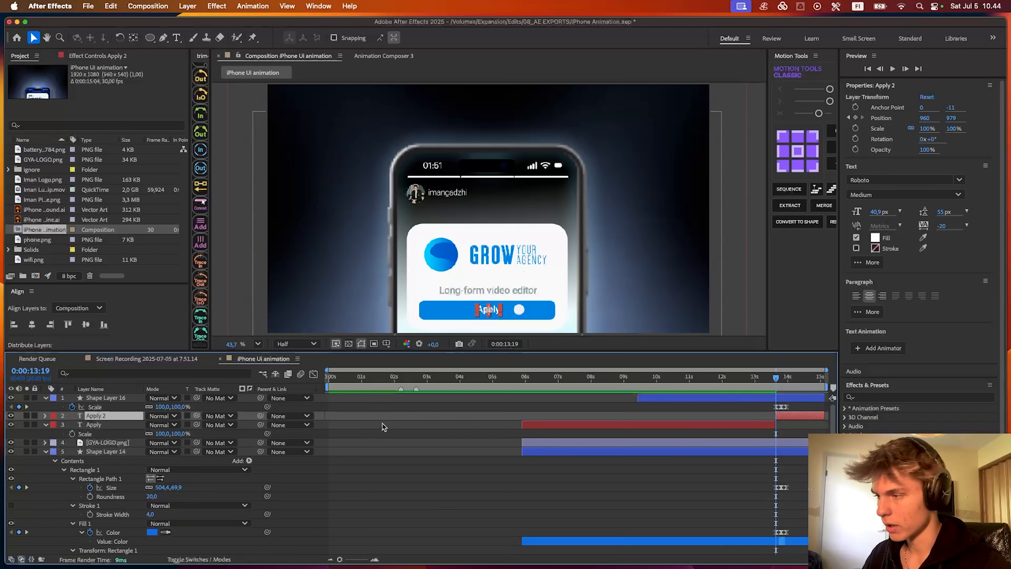
left_click_drag(261, 416, 98, 453)
key("space")
scroll(782, 408, "up", 5)
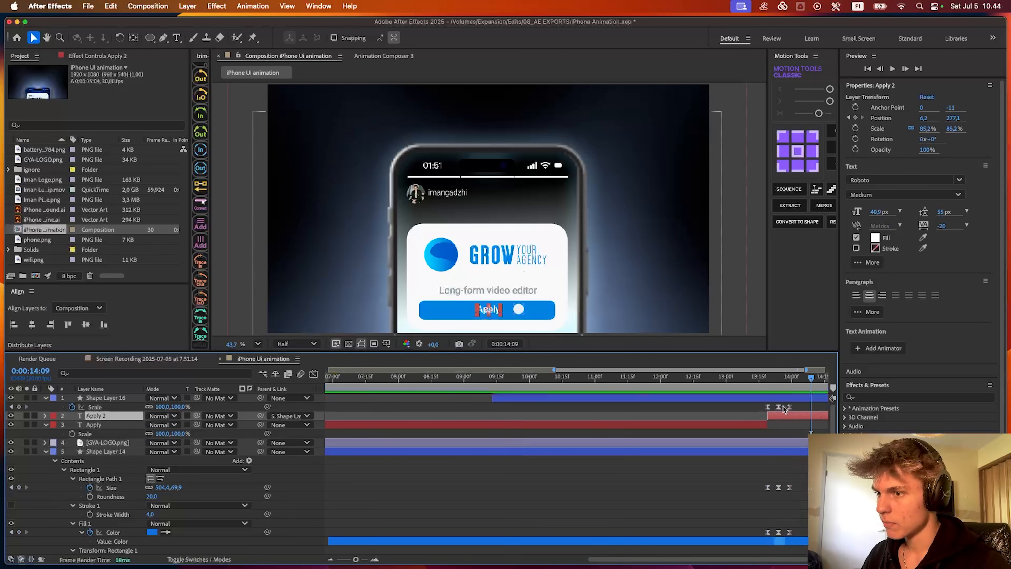
key("super+z")
key("super+z")
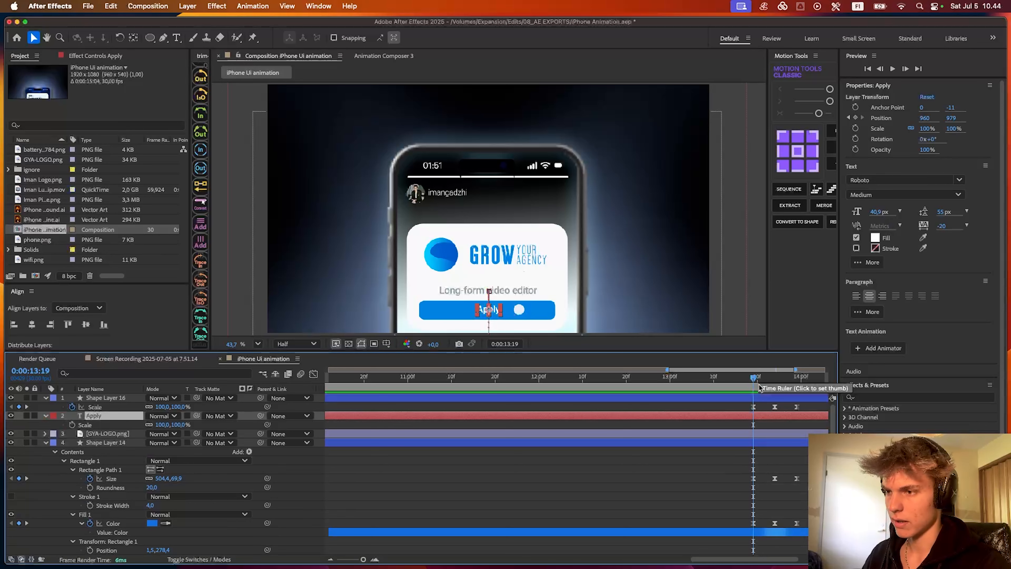
- Keyframe the Apply text layer's Scale at 0:00:13:19, shrink it to 83% at 0:00:13:24, and return it to 100% at 0:00:13:29
left_click(72, 425)
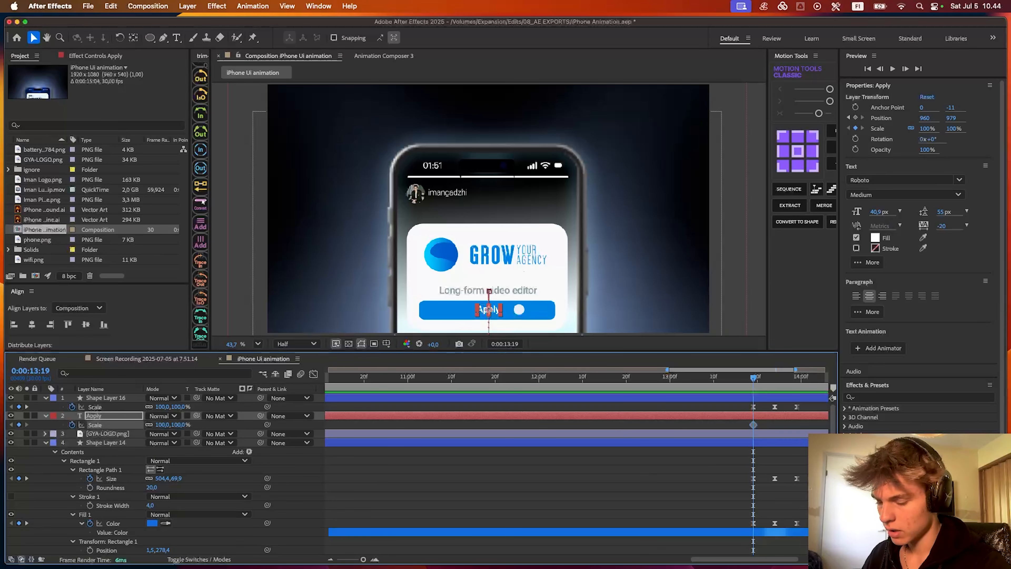
key("k")
key("equal")
left_click(663, 450)
scroll(434, 266, "up", 6)
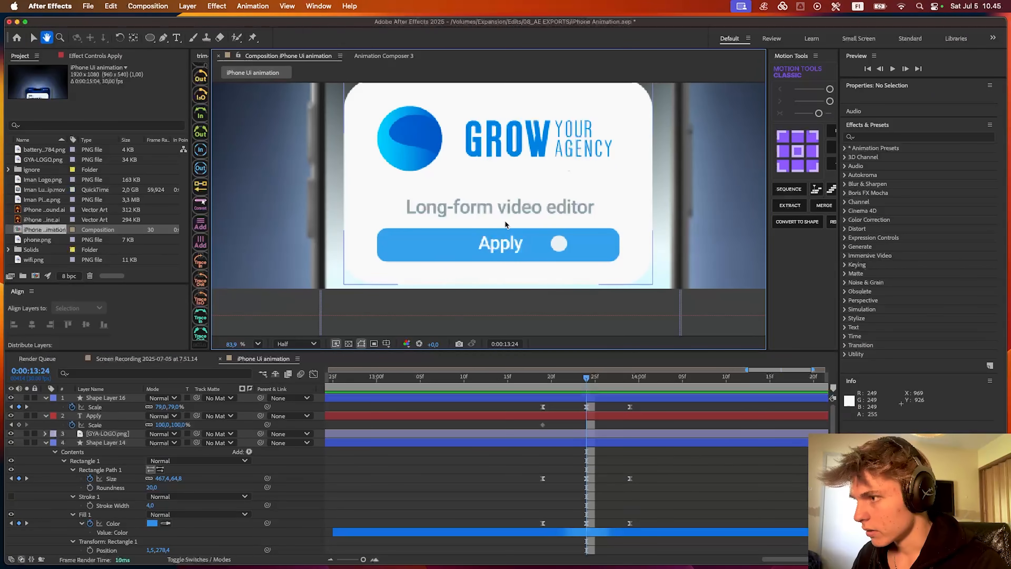
left_click_drag(162, 424, 66, 430)
left_click(543, 425)
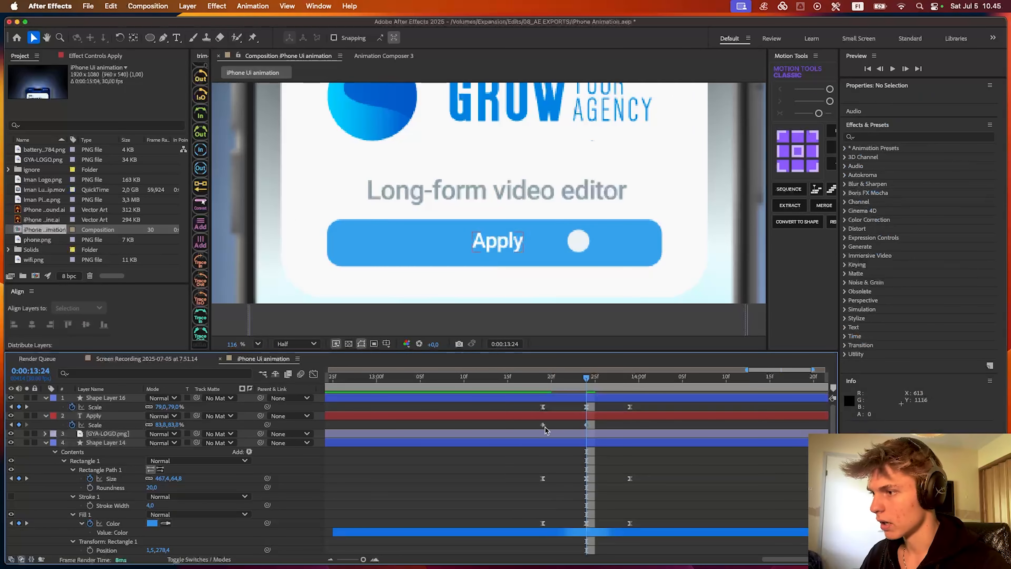
left_click_drag(588, 384, 630, 381)
key("ctrl+v")
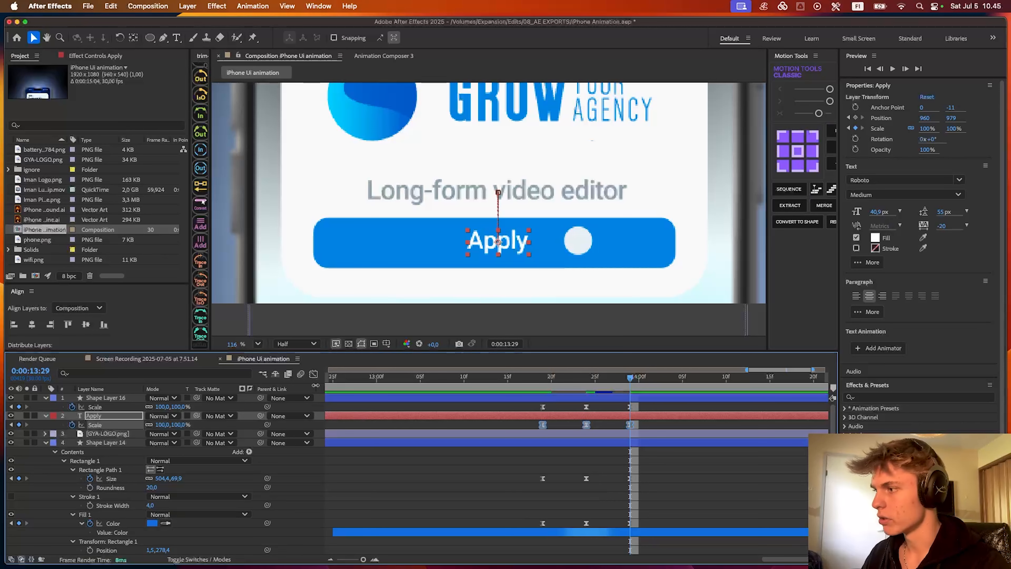
- Set the easing strength of the Apply layer's Scale keyframes to 81 and preview the animation, including from 0:00:09:00
left_click_drag(772, 155, 753, 156)
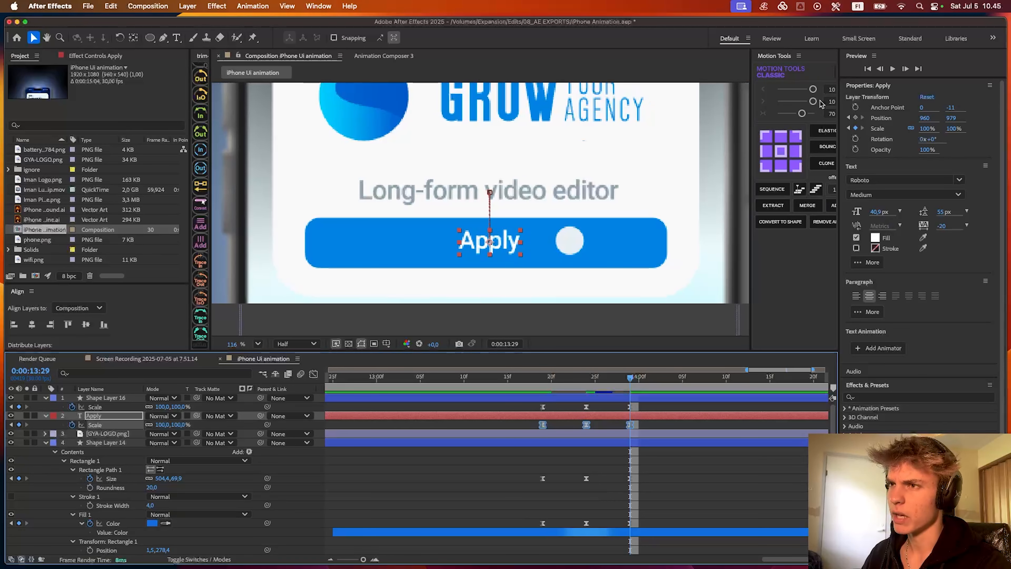
left_click_drag(630, 381, 532, 383)
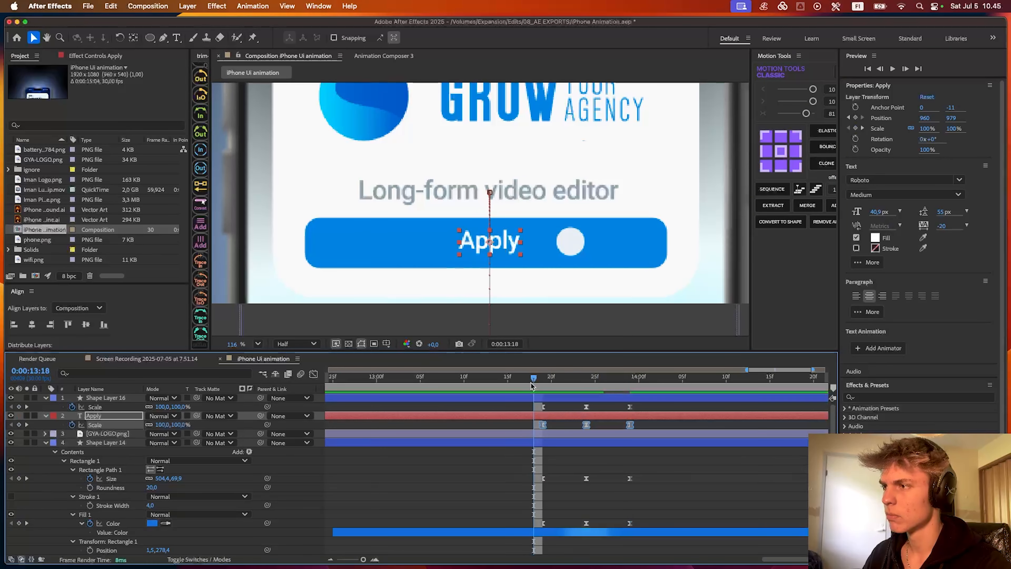
key("space")
scroll(587, 412, "down", 4)
scroll(586, 412, "down", 1)
key("space")
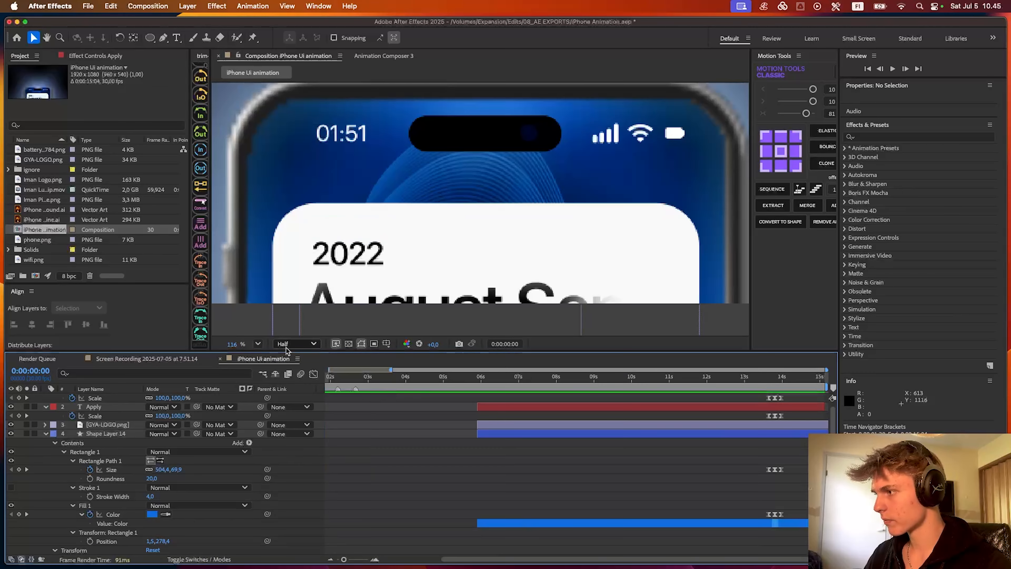
left_click_drag(460, 393, 594, 388)
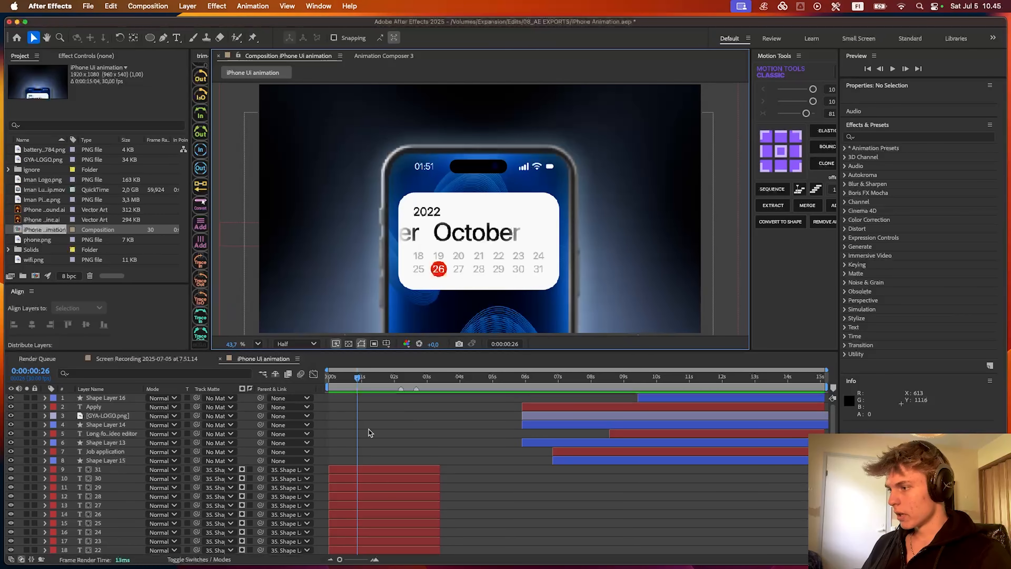
key("space")
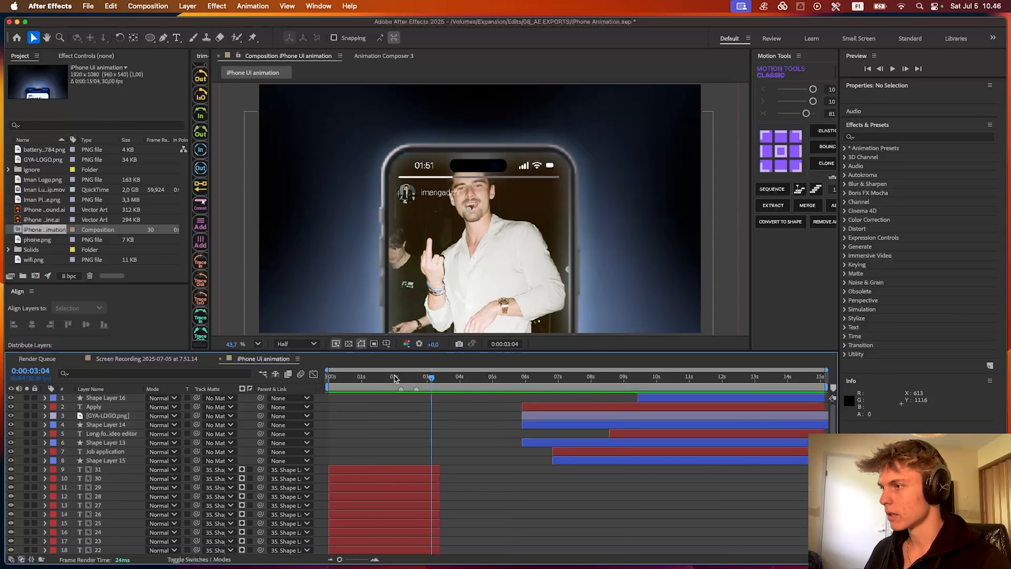
- Parent Shape Layer 11 and the Iman Luxury Clip layer to iPhone Outline.ai at 0:00:02:06
left_click_drag(390, 378, 401, 377)
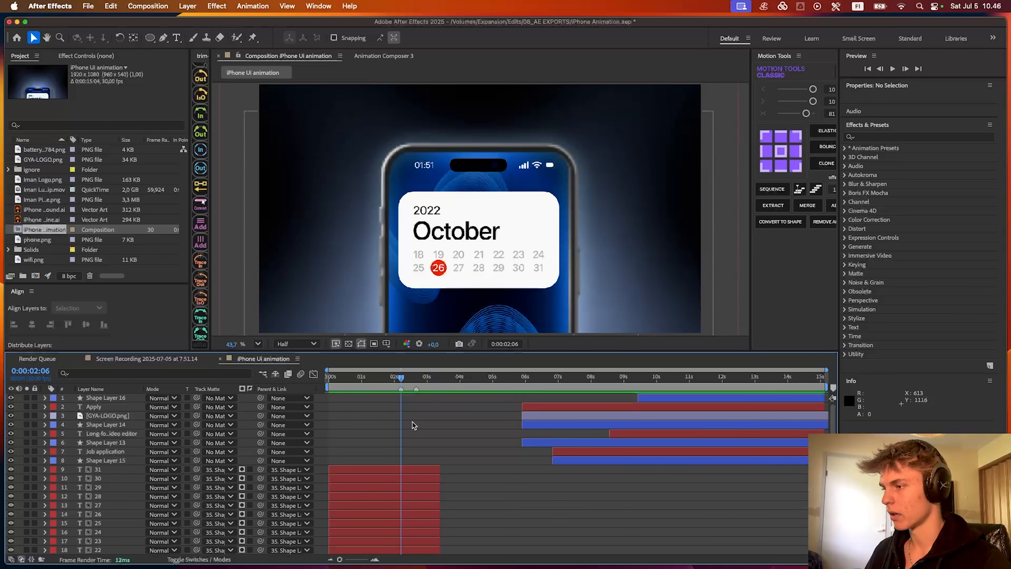
scroll(411, 422, "down", 10)
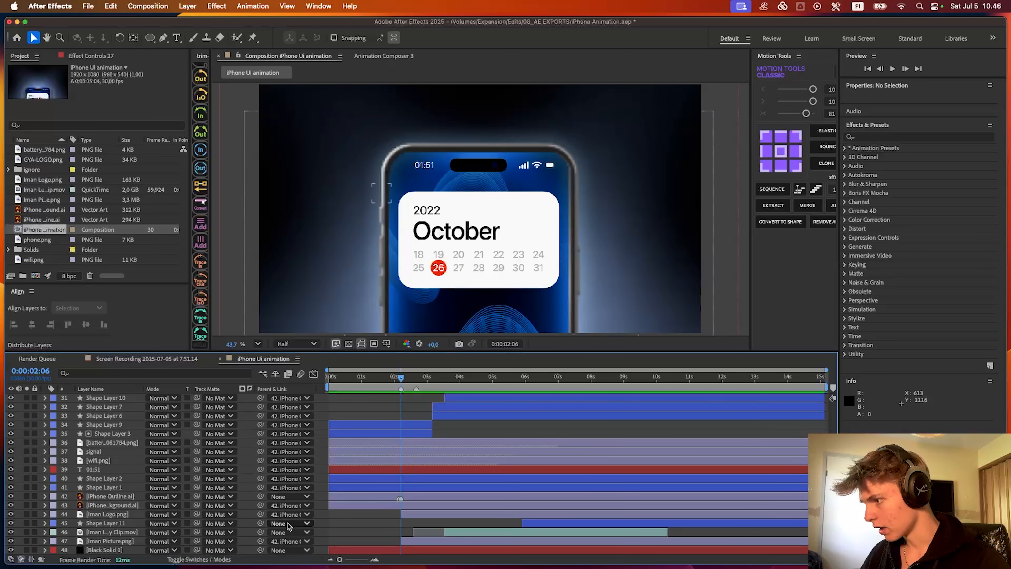
left_click(119, 524)
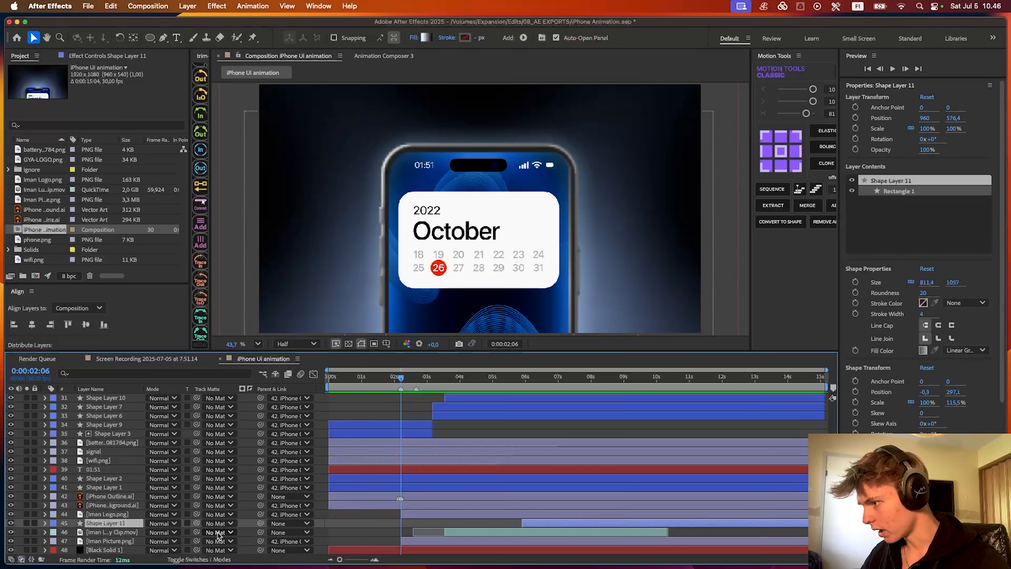
left_click(162, 531, "shift")
left_click_drag(262, 523, 123, 495)
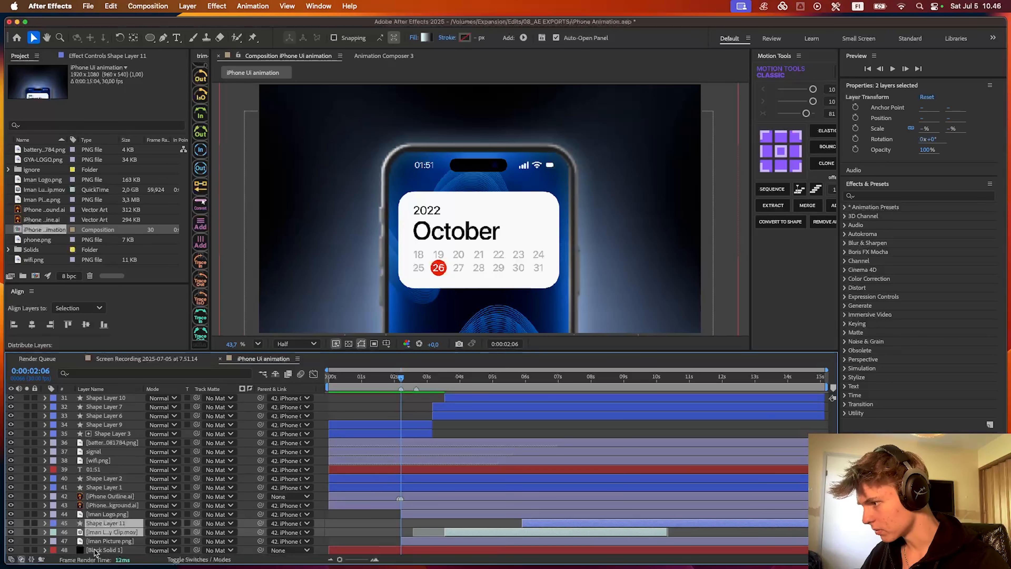
- Try scaling the iPhone Outline layer down to 280.4% at 0:00:02:06 and undo the change
left_click(315, 497)
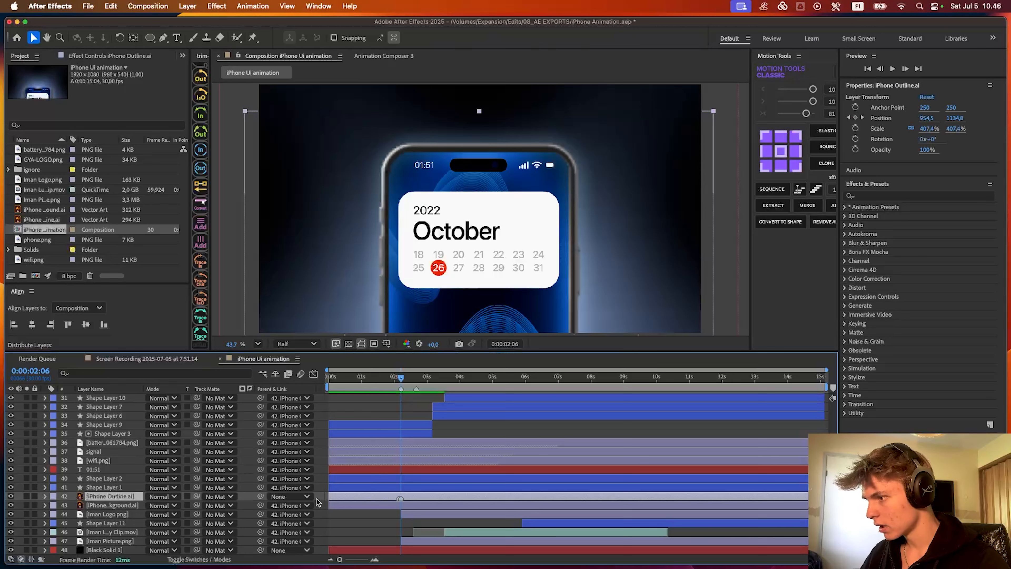
key("s")
left_click_drag(168, 505, 91, 504)
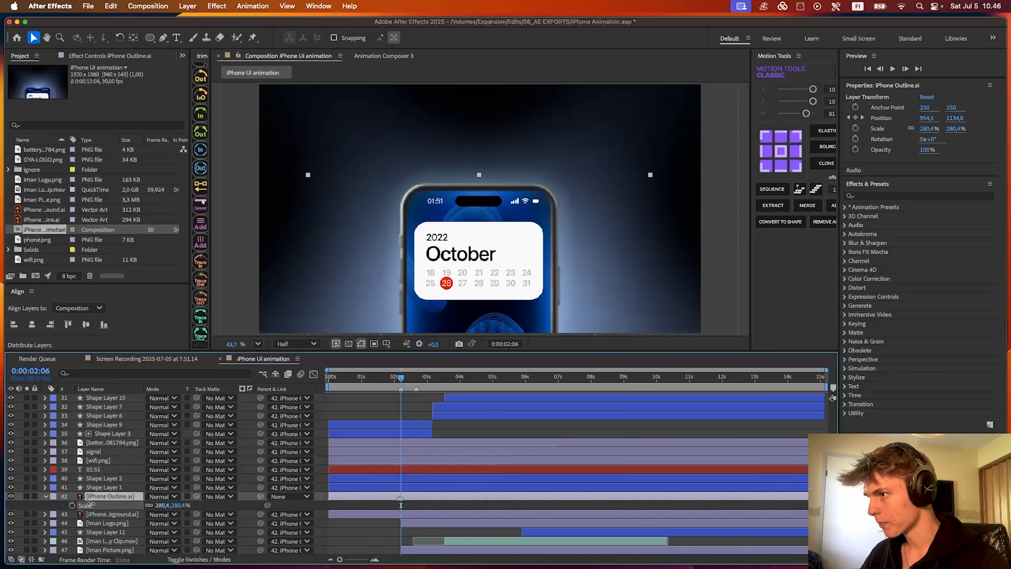
key("super+z")
- Move the iPhone Outline layer's last Position keyframe to 0:00:02:06 and preview the phone's movement
key("p")
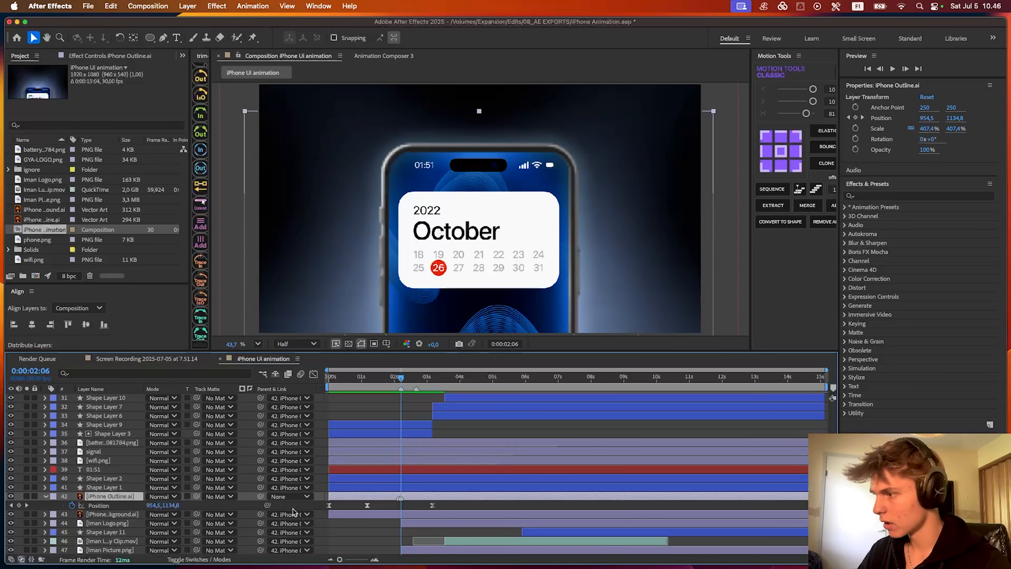
left_click_drag(432, 505, 400, 505)
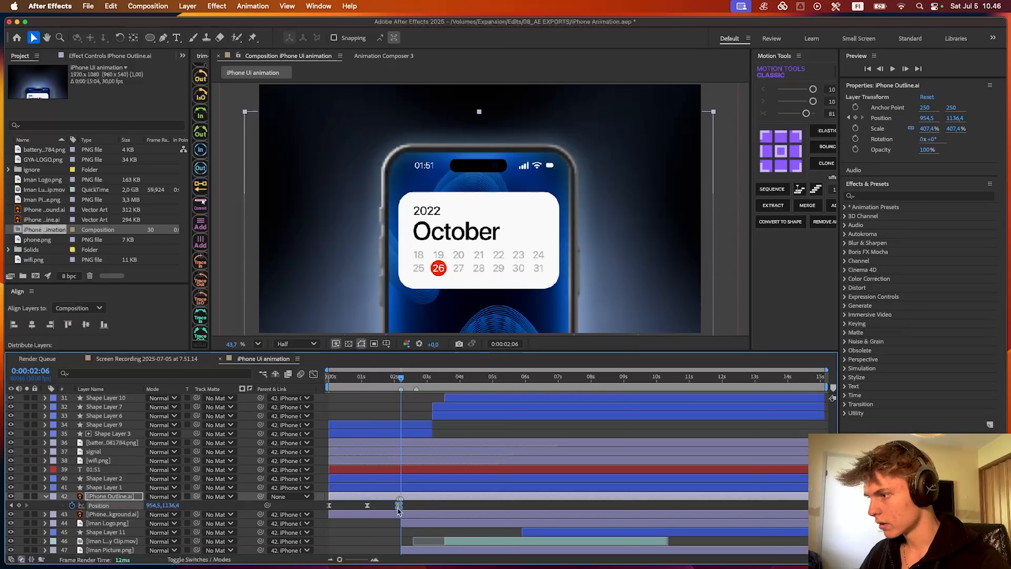
key("space")
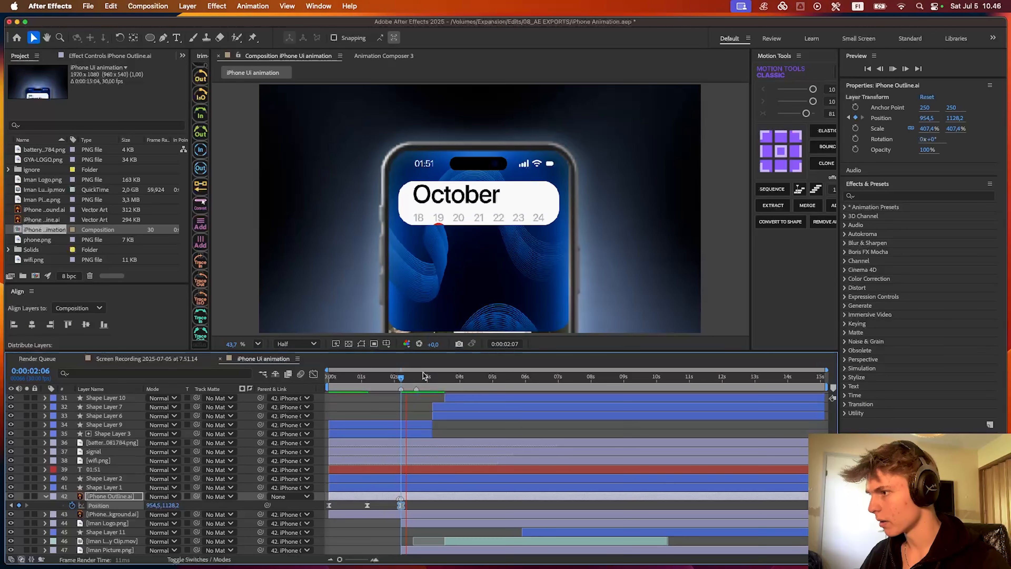
key("space")
- Add a Scale keyframe to the iPhone Outline layer at 0:00:02:06 and show its Position keyframes alongside
key("s")
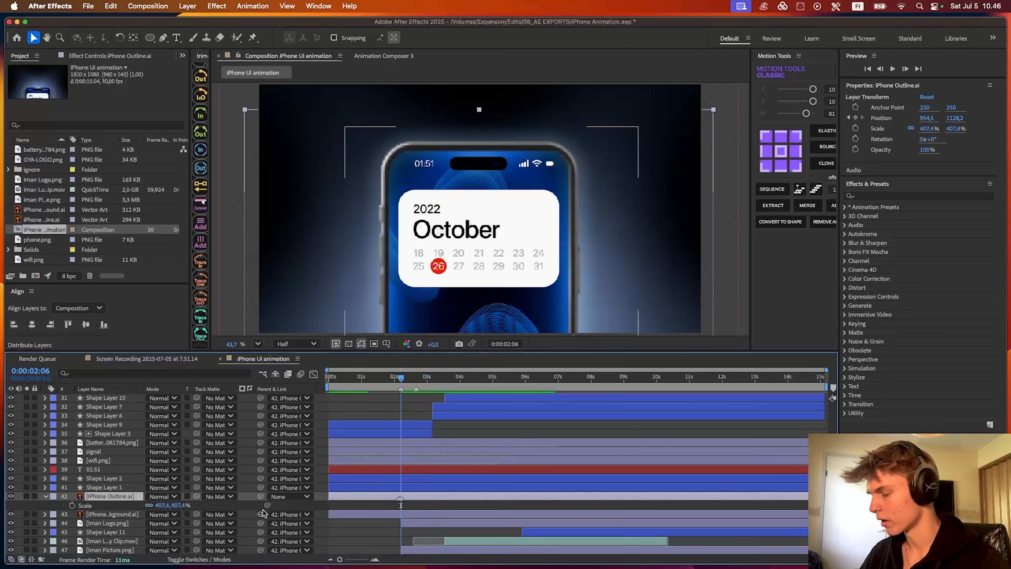
key("s")
left_click(72, 505)
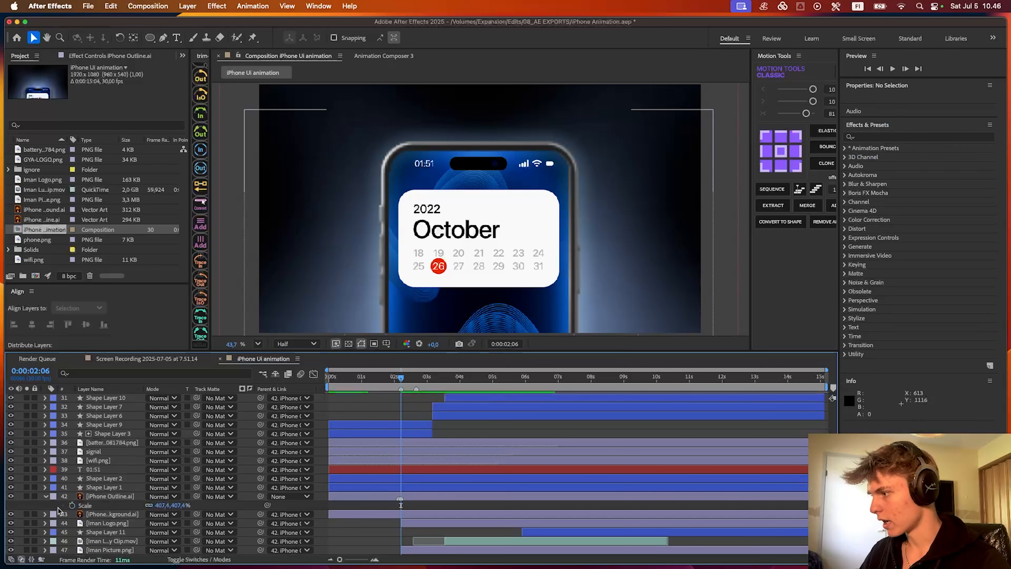
key("shift+p")
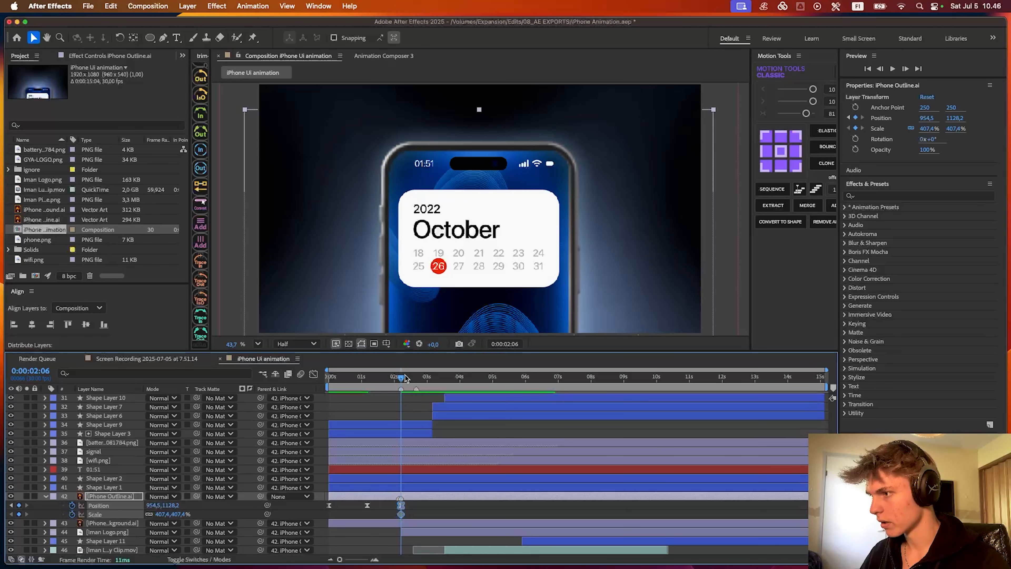
- At 0:00:02:24, keyframe the iPhone Outline layer's Scale at 342.9% and its vertical Position at 958.2
left_click_drag(405, 378, 422, 379)
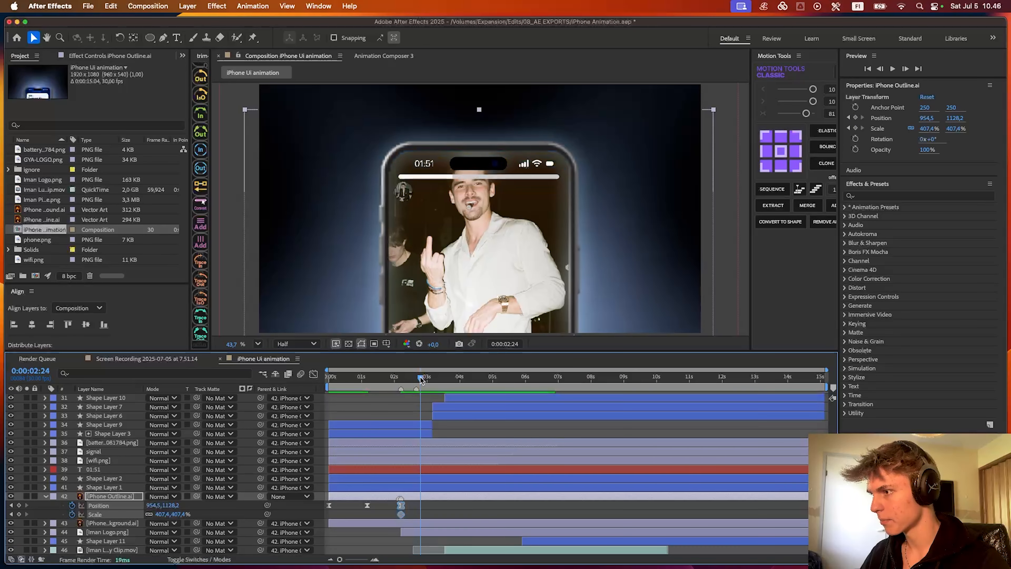
left_click(473, 443)
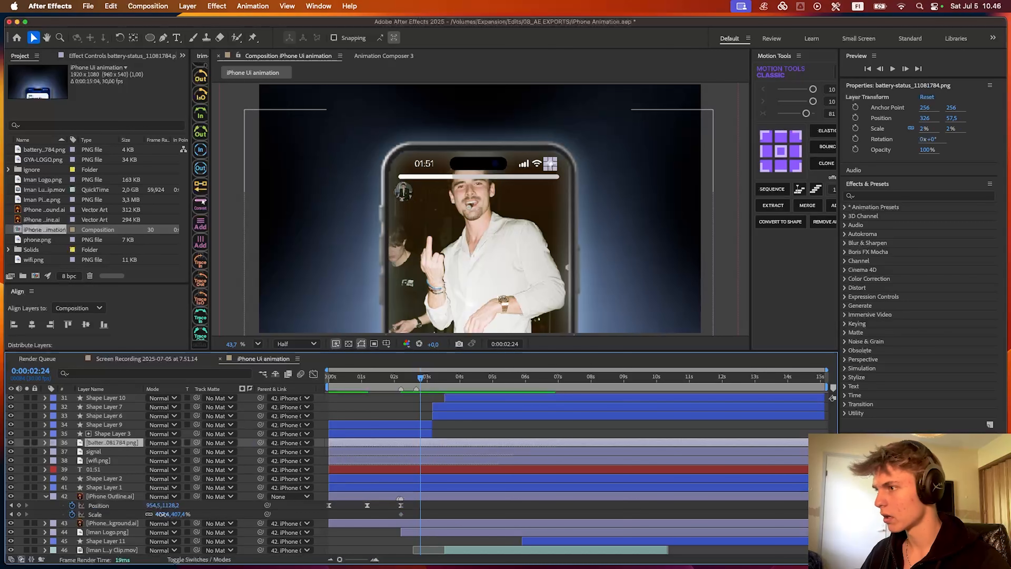
left_click_drag(171, 513, 37, 516)
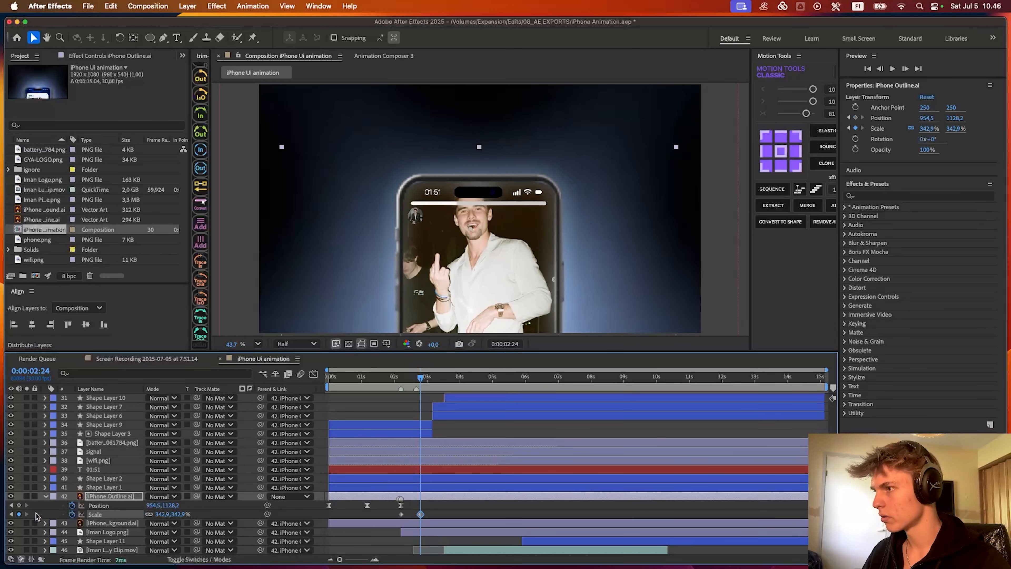
left_click_drag(171, 505, 134, 506)
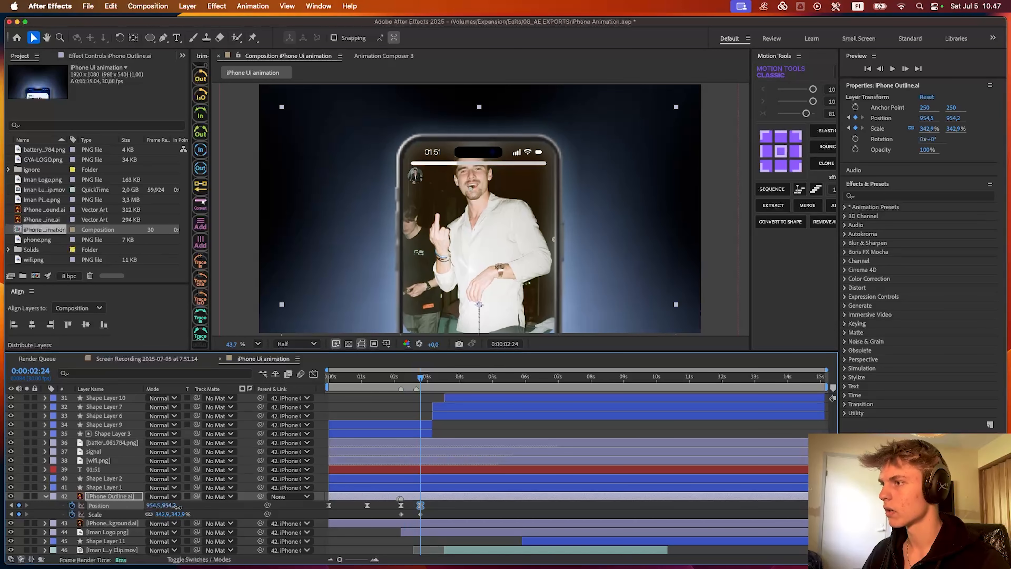
- Easy-ease the phone's zoom-out Position and Scale keyframes and sharpen their speed curves to a steep midpoint peak
left_click_drag(448, 520, 405, 493)
key("F9")
key("shift+F3")
scroll(409, 513, "up", 2)
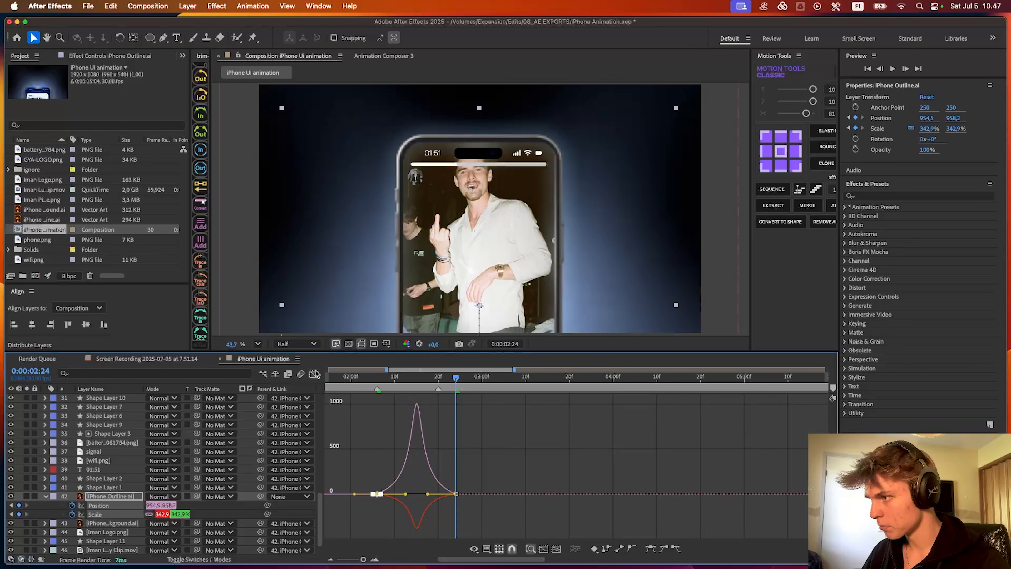
left_click(315, 373)
- Spread the phone's zoom-out keyframes from about 0:00:02:02 to 0:00:03:01 and preview the transition
left_click_drag(385, 382, 357, 392)
key("space")
scroll(412, 444, "down", 1)
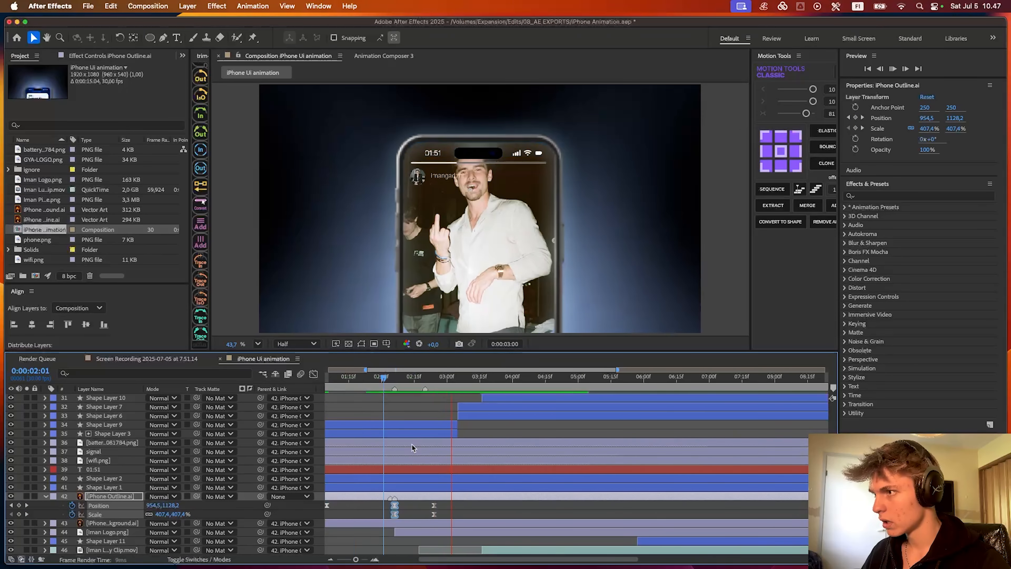
key("space")
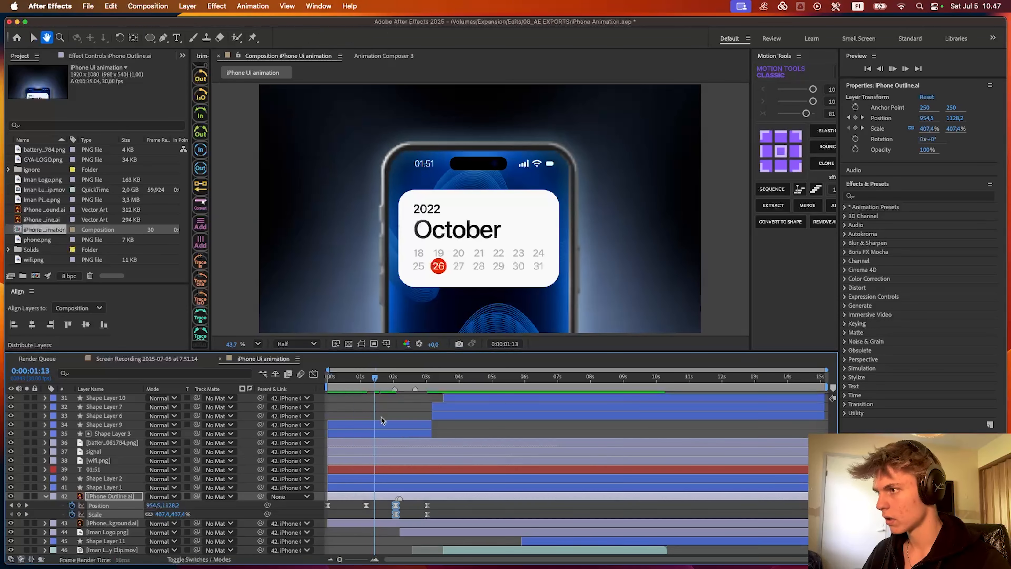
scroll(394, 472, "up", 1)
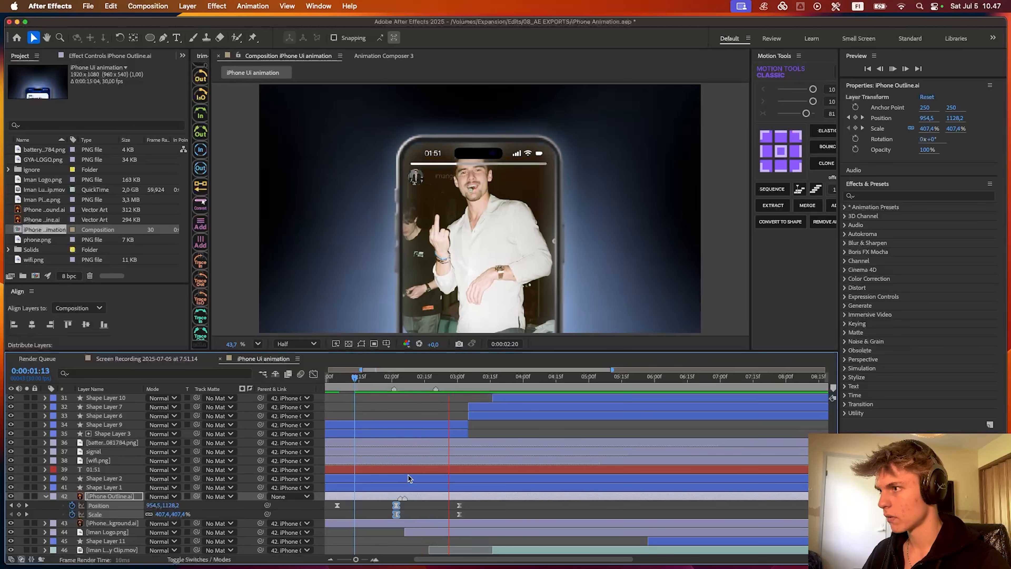
scroll(408, 478, "left", 2)
key("space")
key("space")
key("space")
scroll(471, 382, "right", 1)
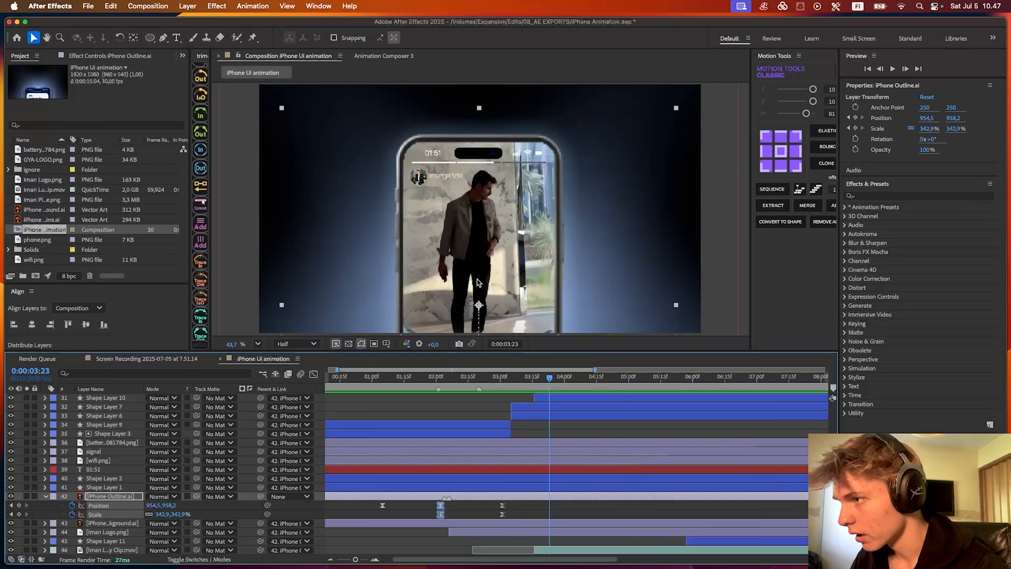
- Try moving the iPhone Outline layer at 0:00:03:23 and undo the move
scroll(478, 283, "up", 2)
left_click(540, 436)
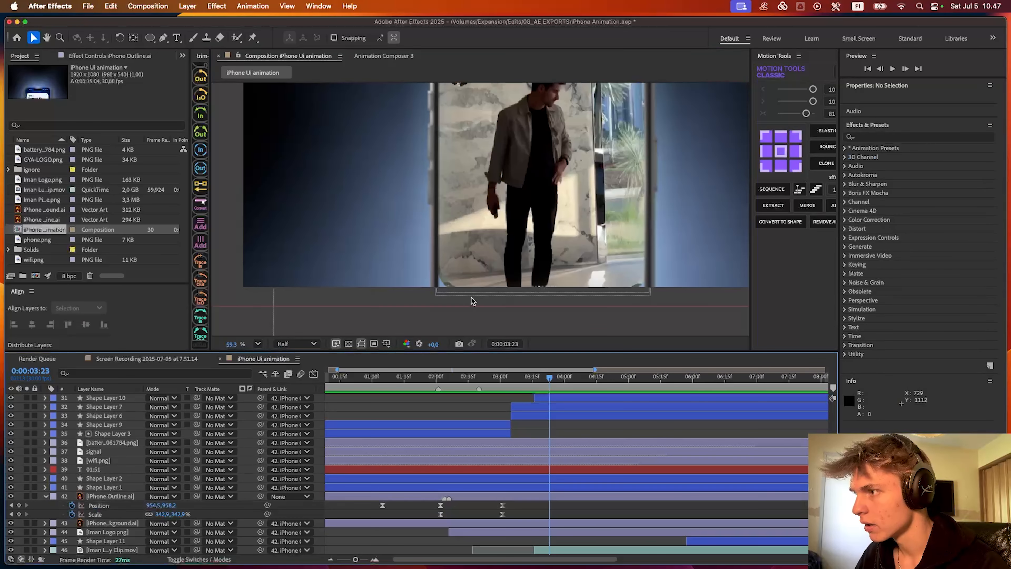
scroll(445, 302, "up", 2)
left_click(448, 303)
scroll(478, 281, "down", 2)
left_click_drag(490, 273, 486, 304)
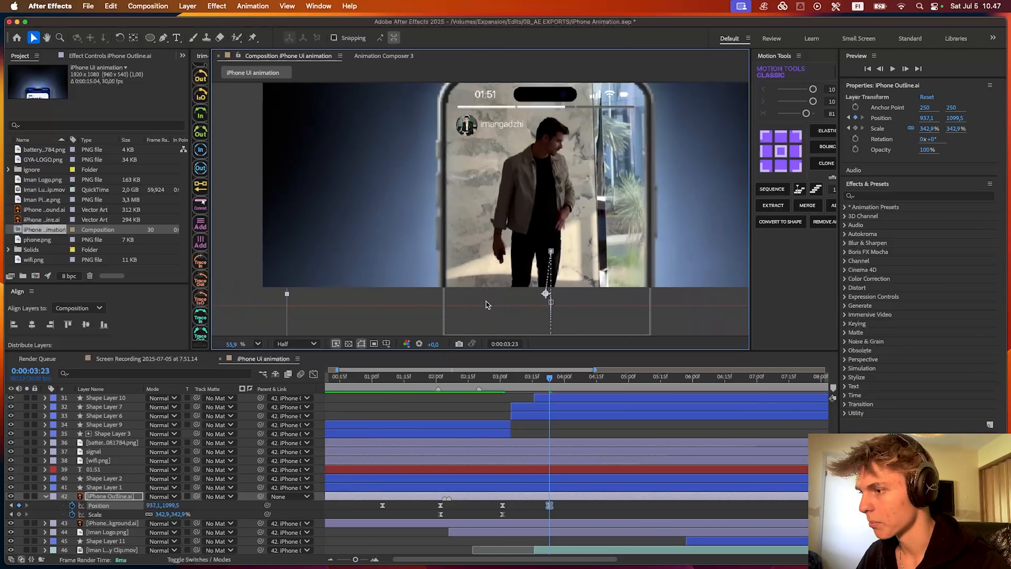
scroll(488, 304, "down", 3)
key("super+z")
- Enlarge the Iman Picture.png layer slightly at 0:00:03:01 so it reaches farther past the composition's bottom edge
left_click(502, 380)
left_click(506, 472)
left_click(509, 524)
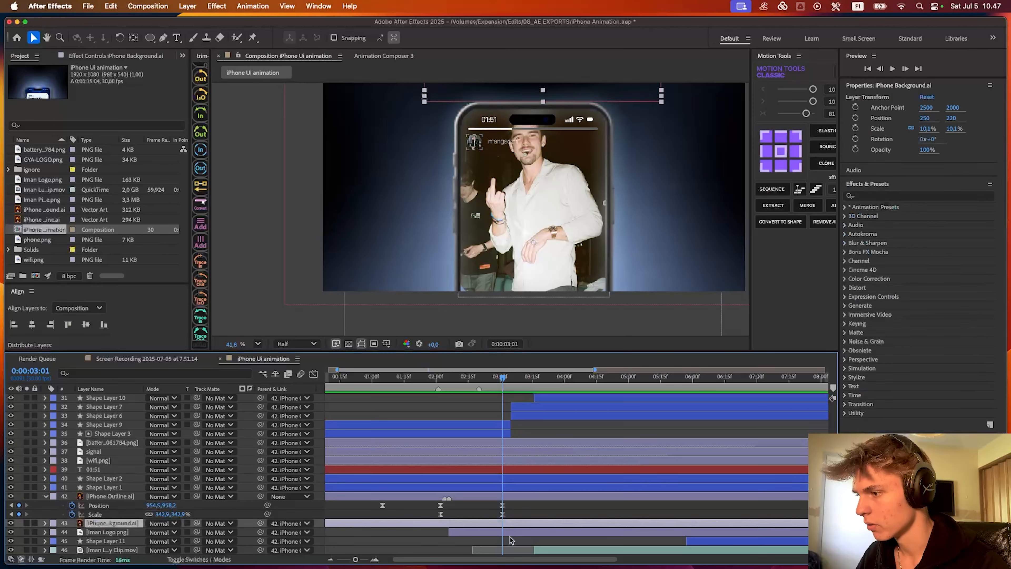
left_click(510, 539)
scroll(511, 536, "down", 2)
left_click(511, 535)
left_click(508, 542)
left_click(535, 300)
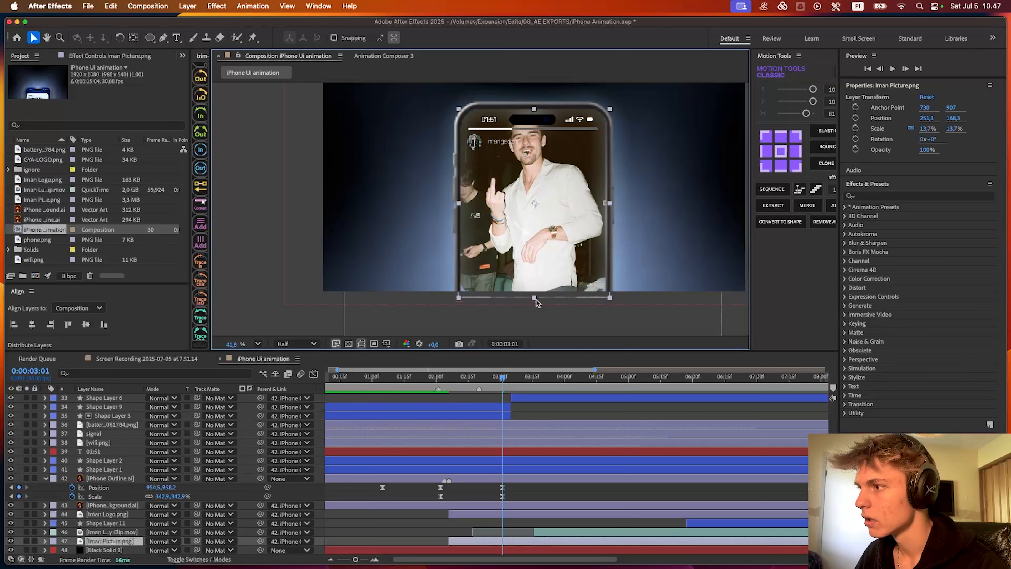
scroll(535, 302, "up", 1)
left_click_drag(608, 310, 609, 314)
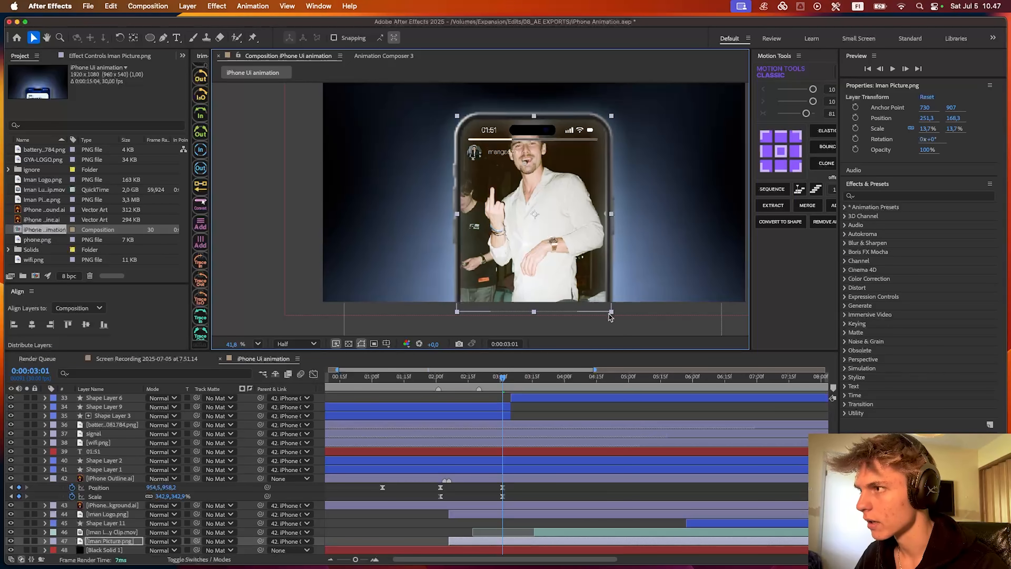
left_click_drag(568, 266, 542, 216)
- Try moving the Iman Luxury Clip.mov layer upward at 0:00:04:18, then undo the changes to it
left_click(529, 411)
scroll(533, 220, "up", 3)
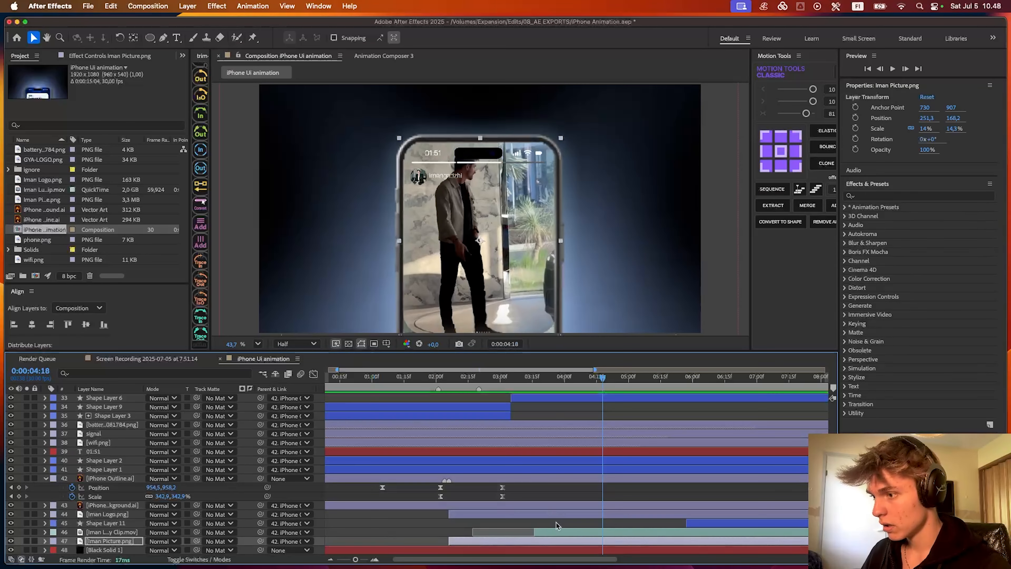
left_click(556, 532)
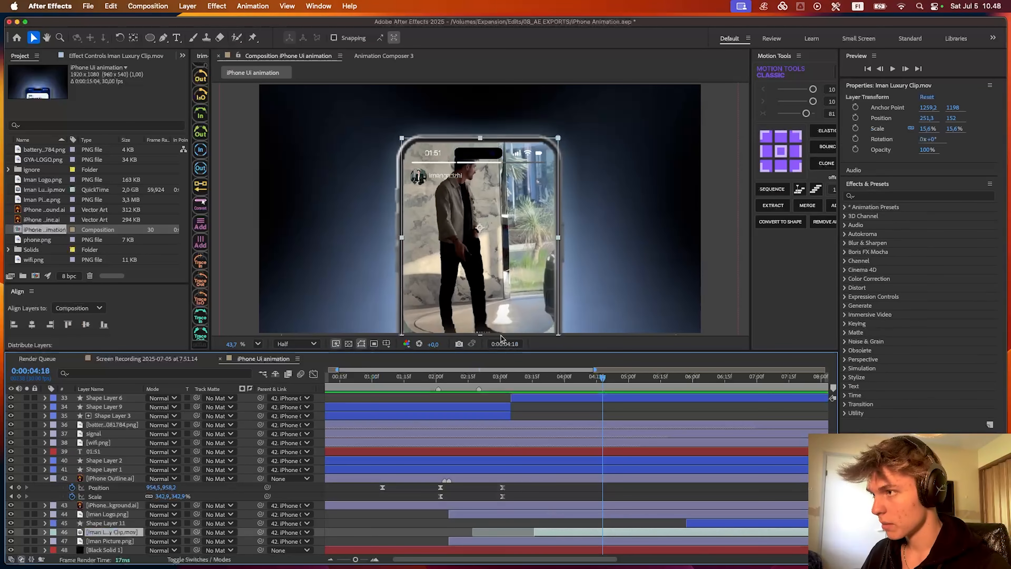
left_click_drag(492, 140, 490, 108)
key("super+z")
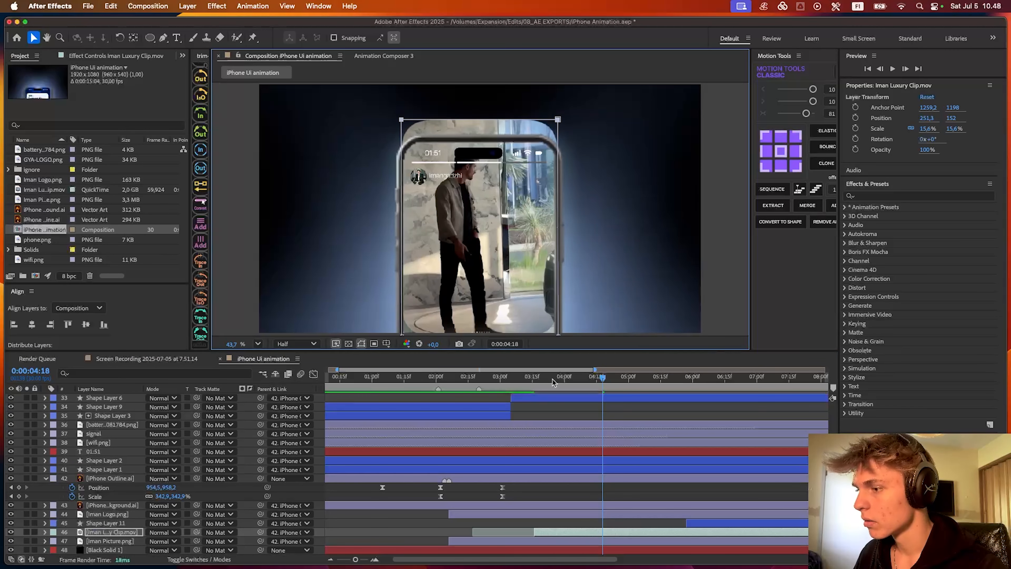
key("super+z")
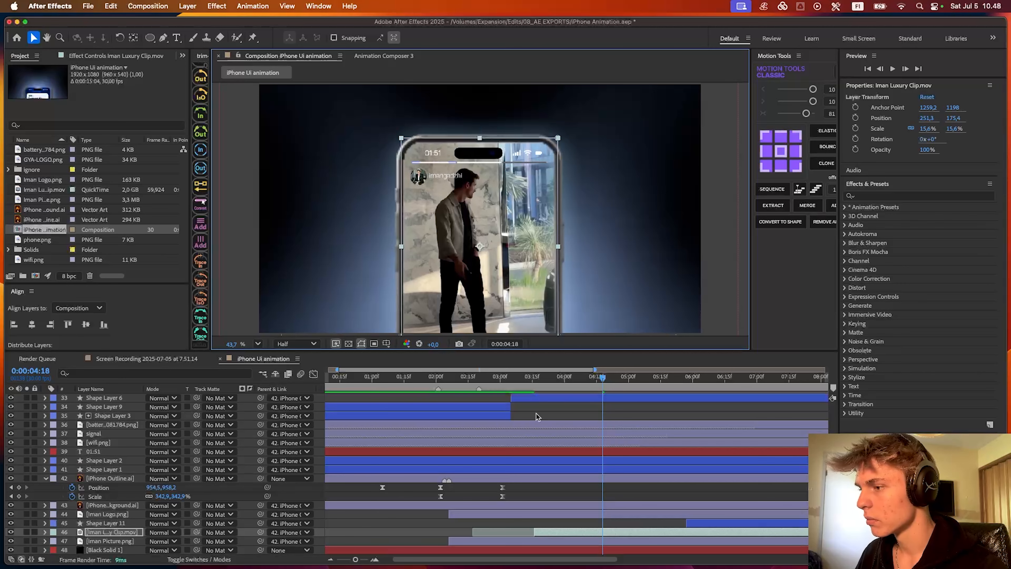
- Move the Iman Picture.png layer to position 251.3, 184.9 and scale it to 14, 14.3%, then preview the animation
left_click(550, 500)
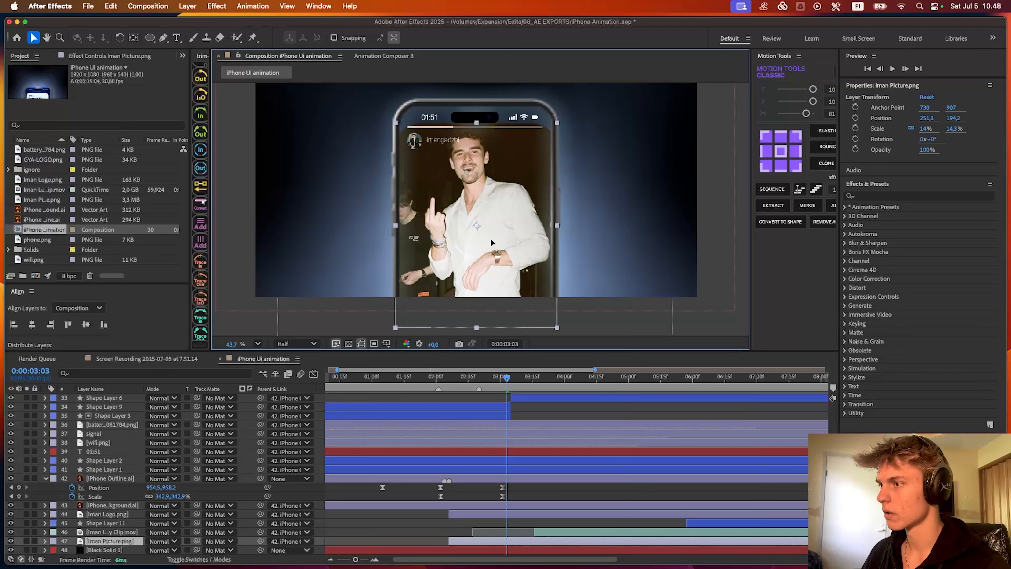
left_click_drag(491, 239, 490, 231)
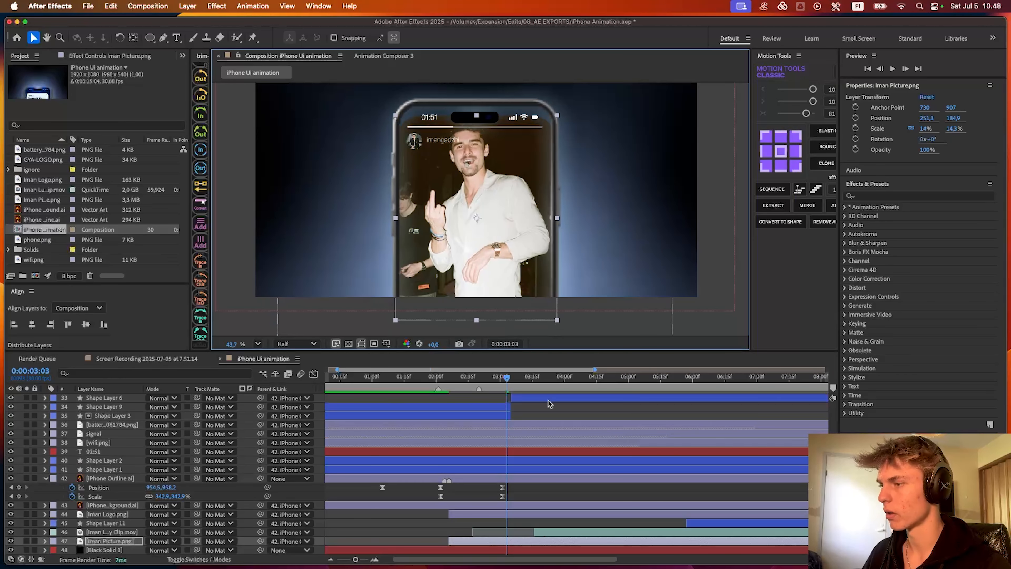
left_click(531, 407)
key("space")
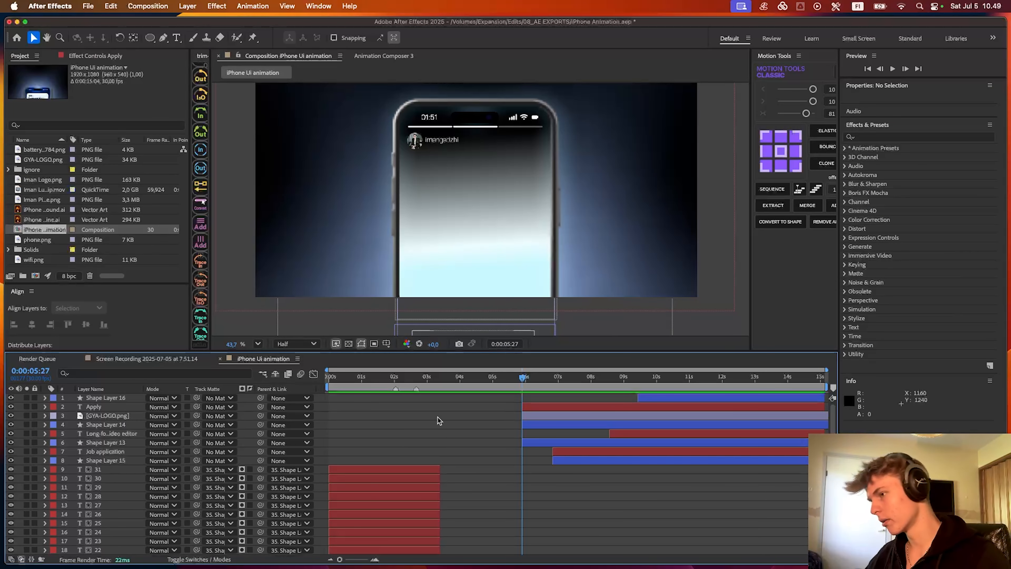
- Try adding a null object to control the eight job card and Apply button layers, and delete it
left_click(232, 399)
left_click(235, 400)
left_click_drag(514, 383, 590, 387)
left_click(648, 398)
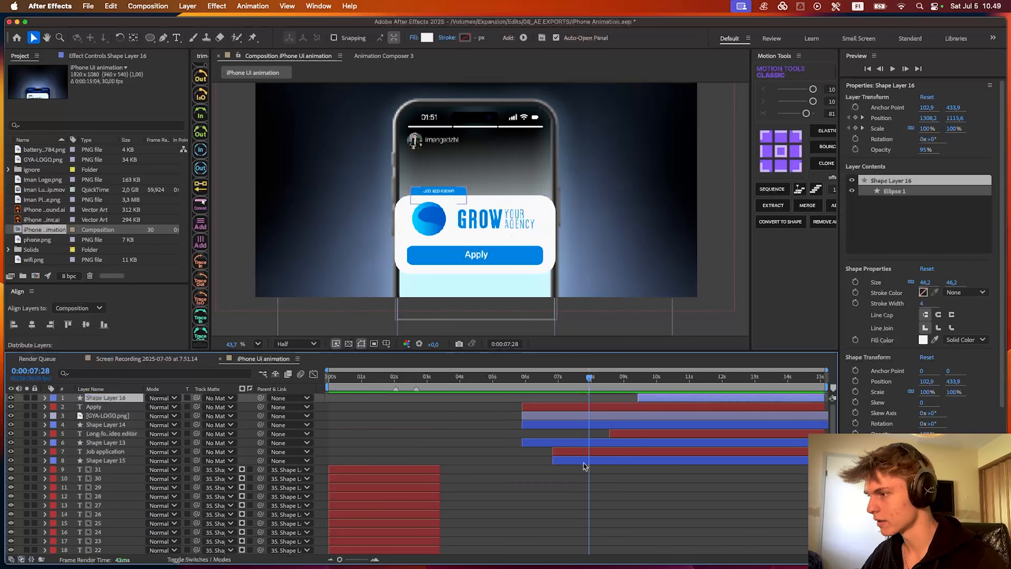
left_click_drag(584, 466, 574, 392)
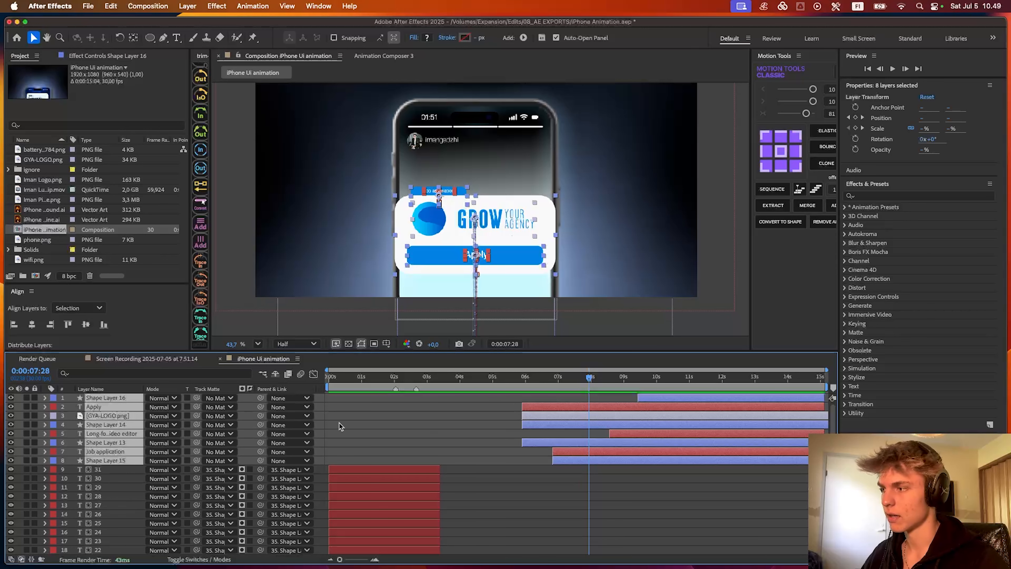
right_click(324, 400)
mouse_move(338, 406)
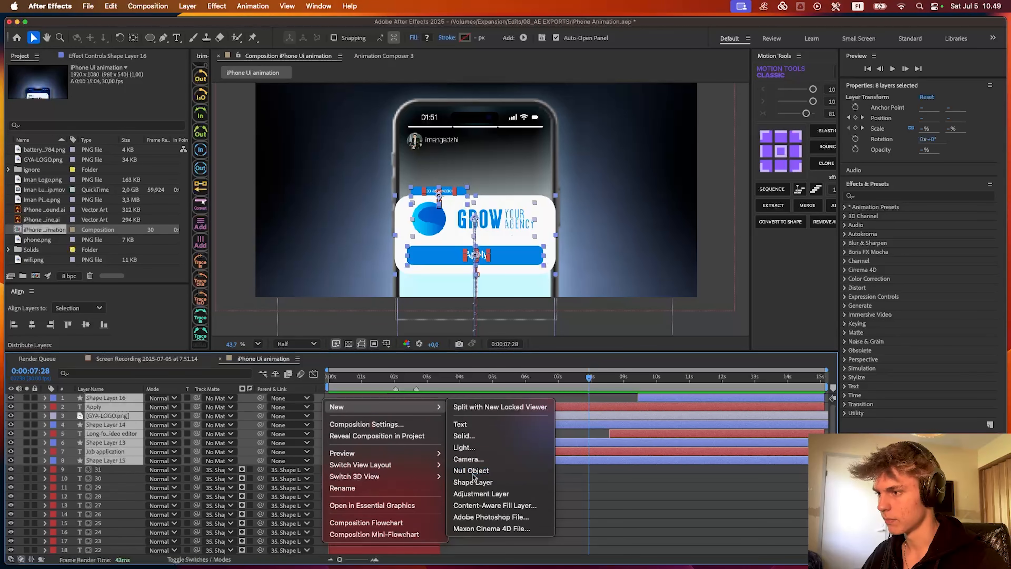
left_click(466, 459)
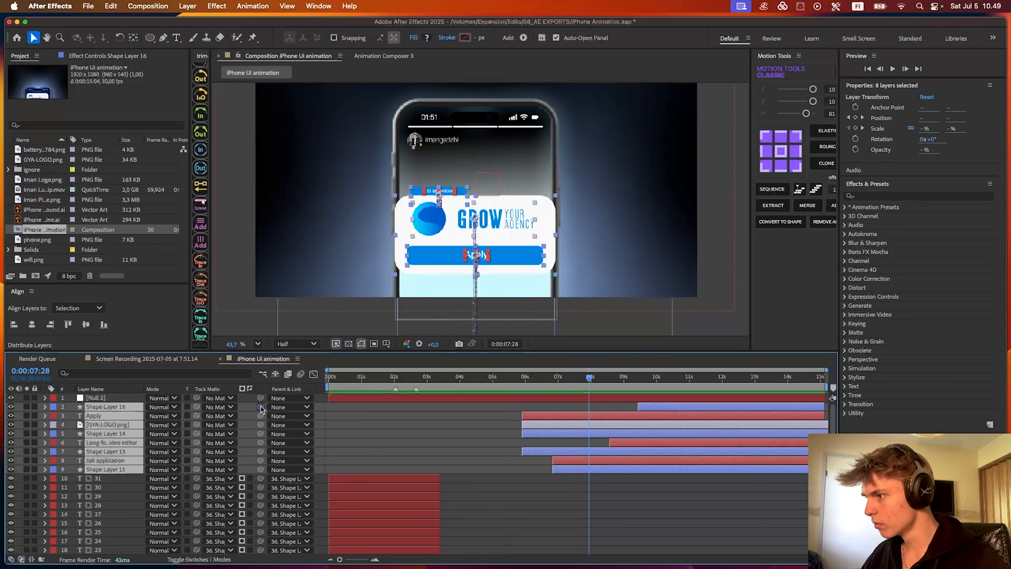
left_click_drag(261, 407, 171, 407)
left_click(139, 398)
key("s")
left_click_drag(594, 387, 524, 390)
key("space")
key("space")
key("Delete")
- Parent the eight job card and Apply button layers to iPhone Outline.ai
left_click(687, 399)
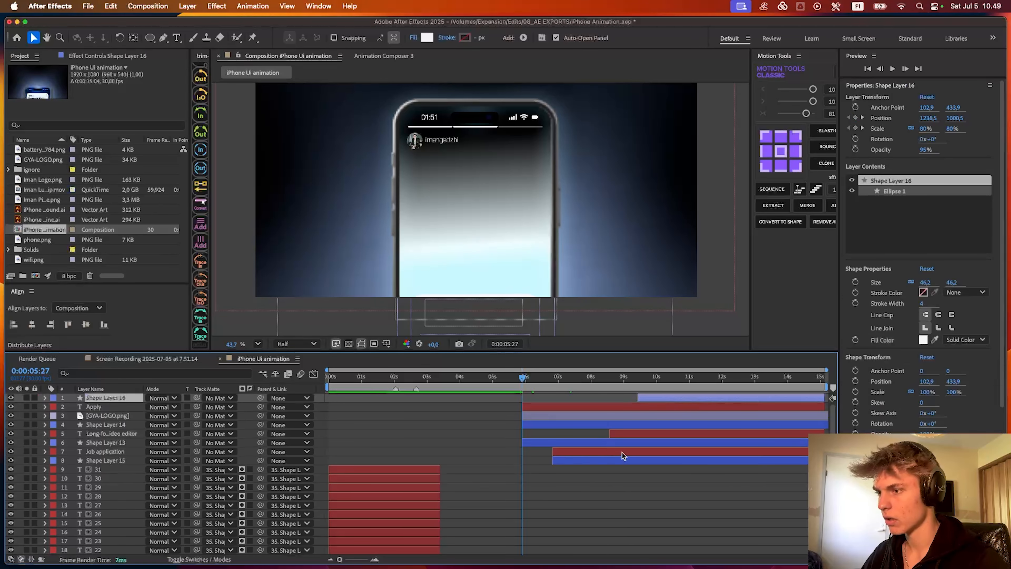
left_click(622, 459, "shift")
left_click(293, 403)
scroll(306, 458, "down", 5)
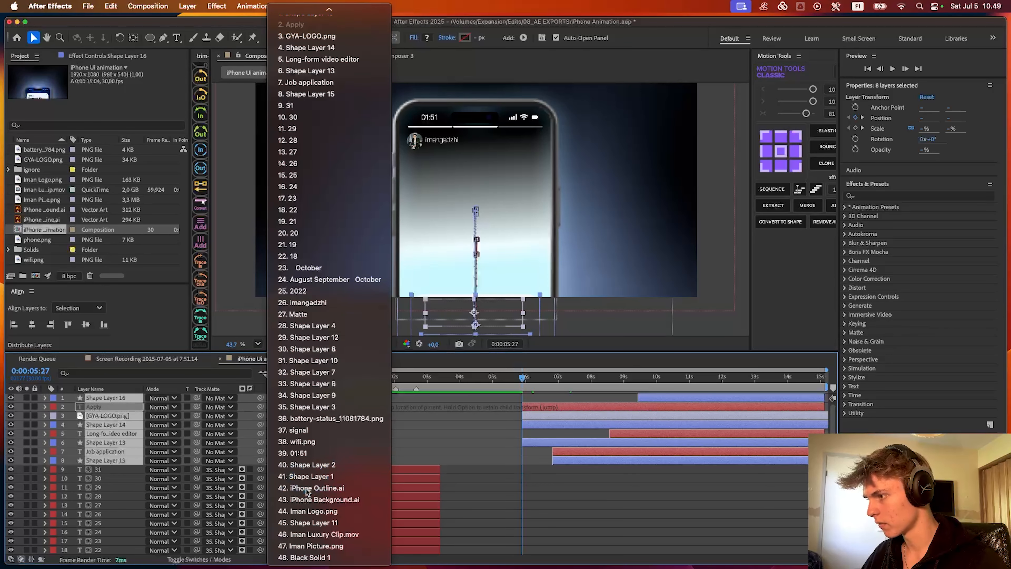
left_click(309, 487)
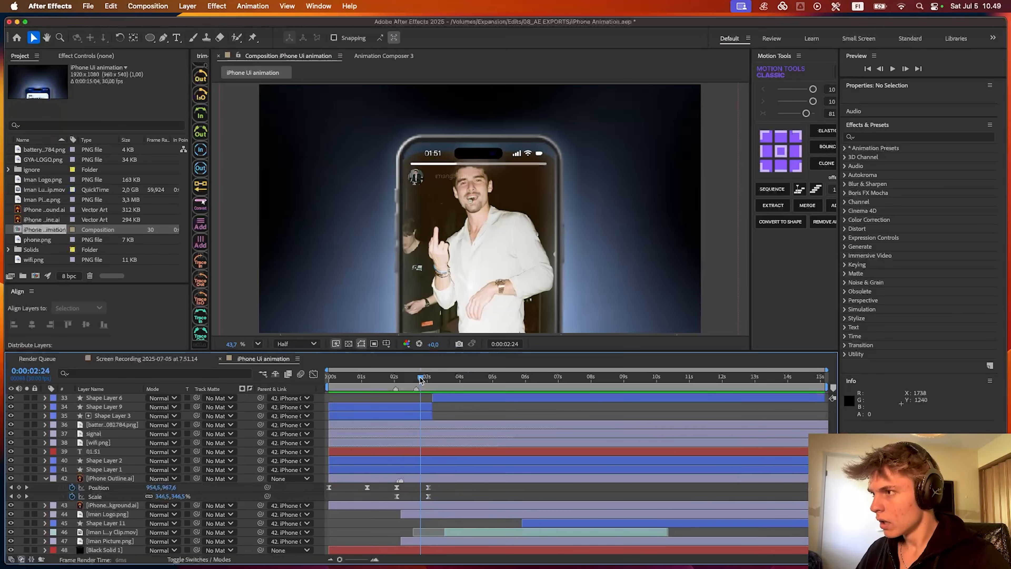
- Create a black solid of 1920 by 1080 px and lower its opacity to 23%
scroll(440, 143, "up", 8)
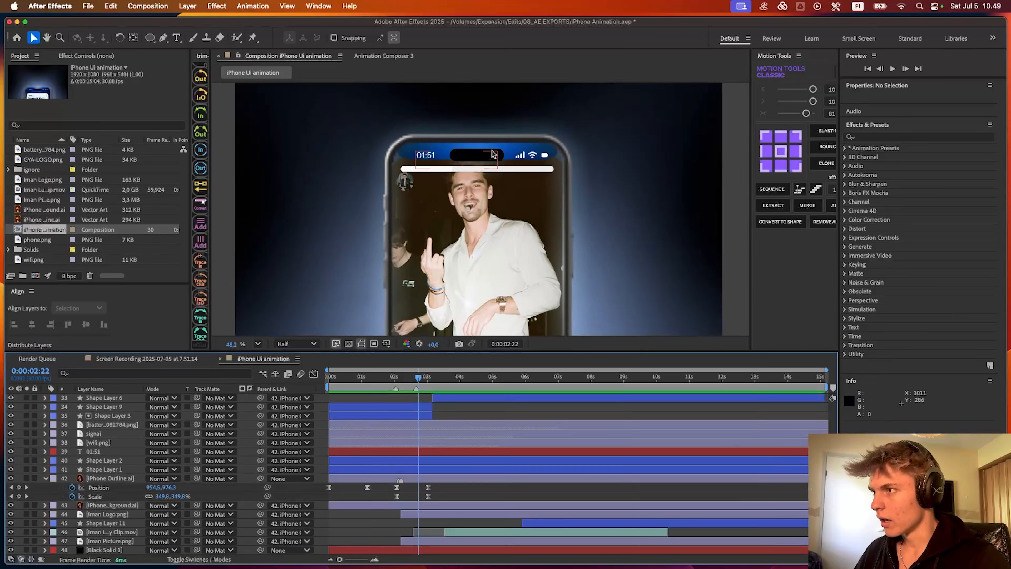
mouse_move(410, 382)
left_mouse_down()
mouse_move(393, 382)
mouse_move(425, 383)
left_mouse_up()
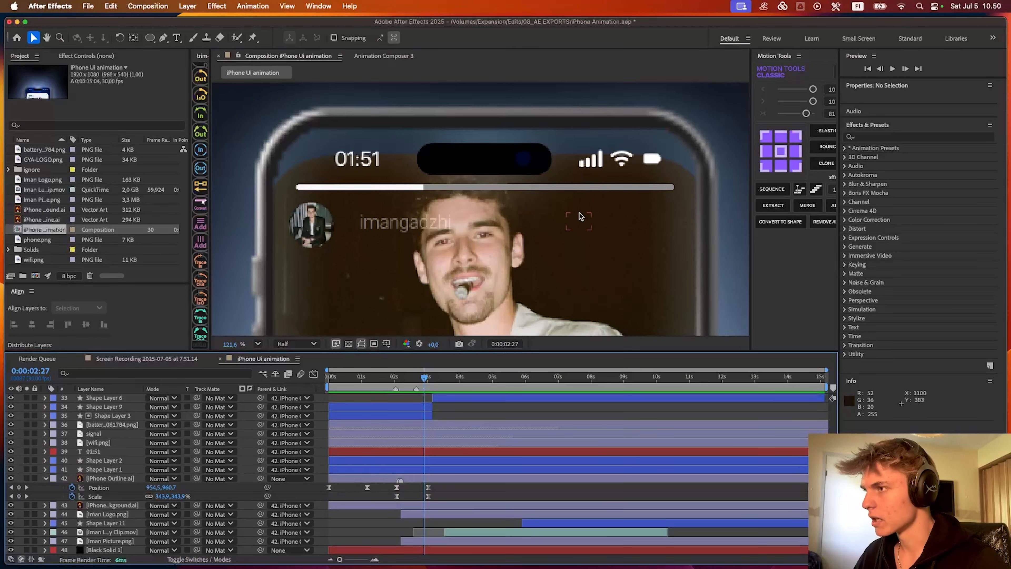
left_click_drag(584, 216, 626, 225)
left_click(451, 422)
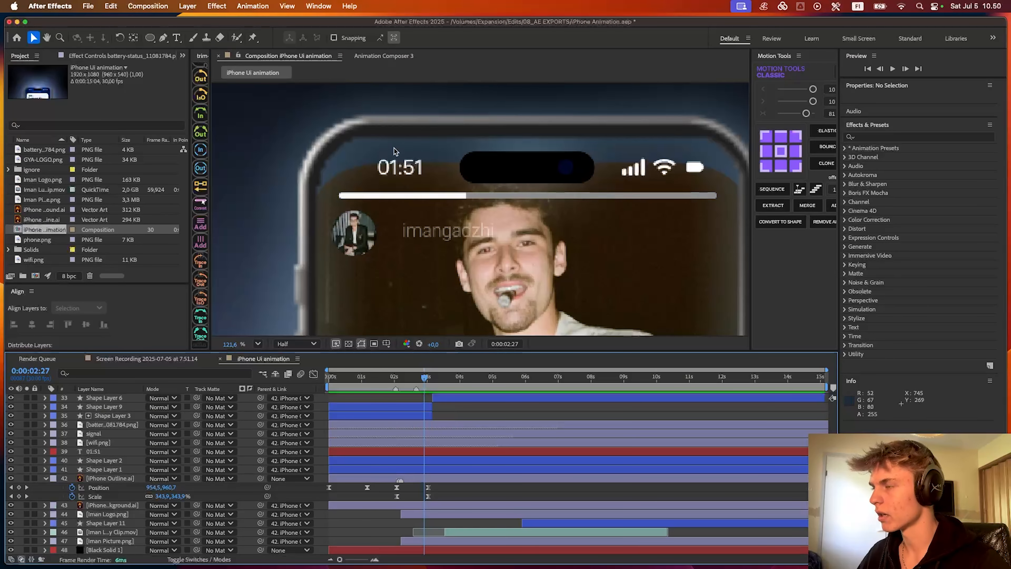
scroll(394, 147, "down", 2)
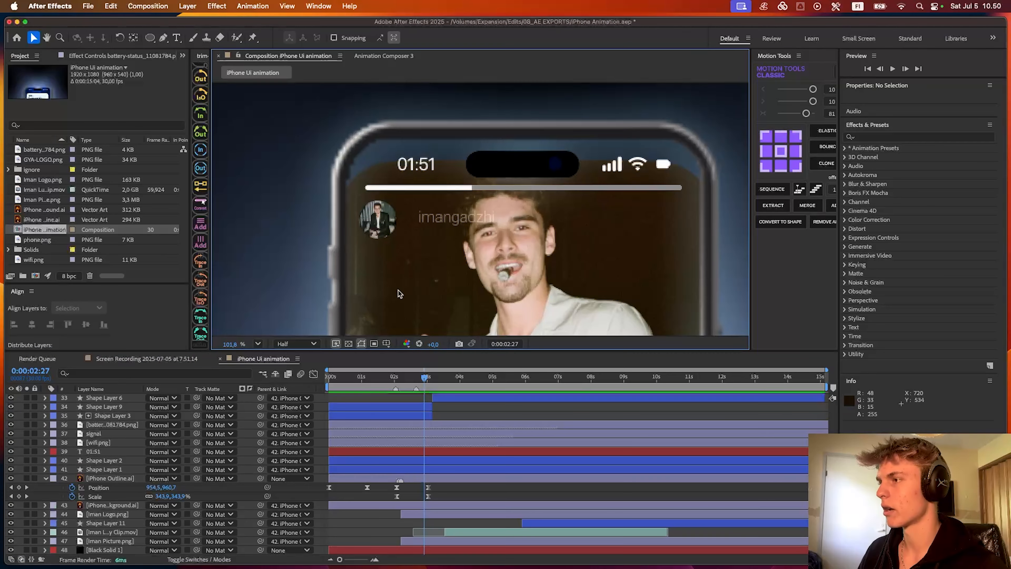
right_click(324, 415)
mouse_move(342, 411)
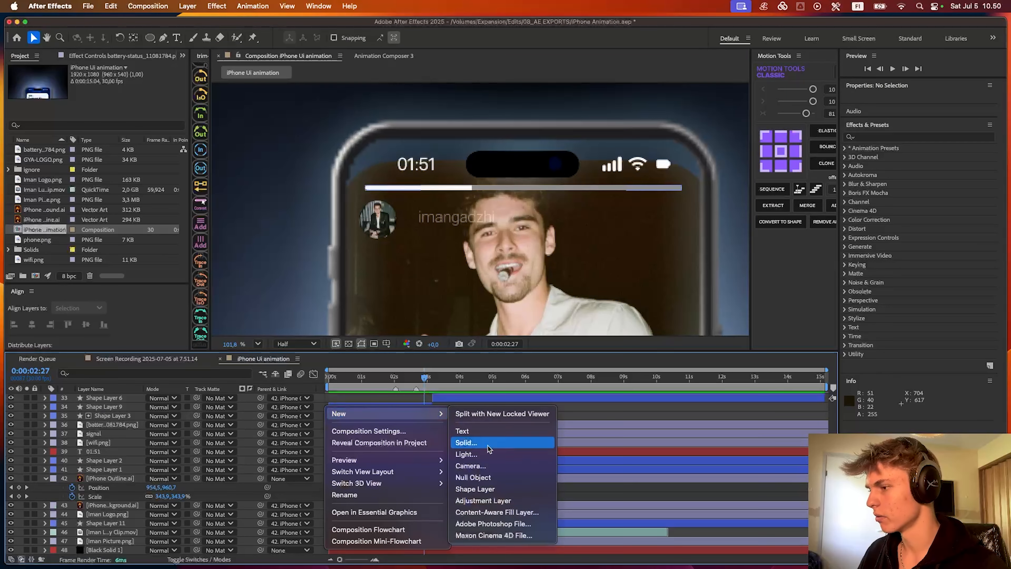
left_click(474, 463)
left_click(610, 398)
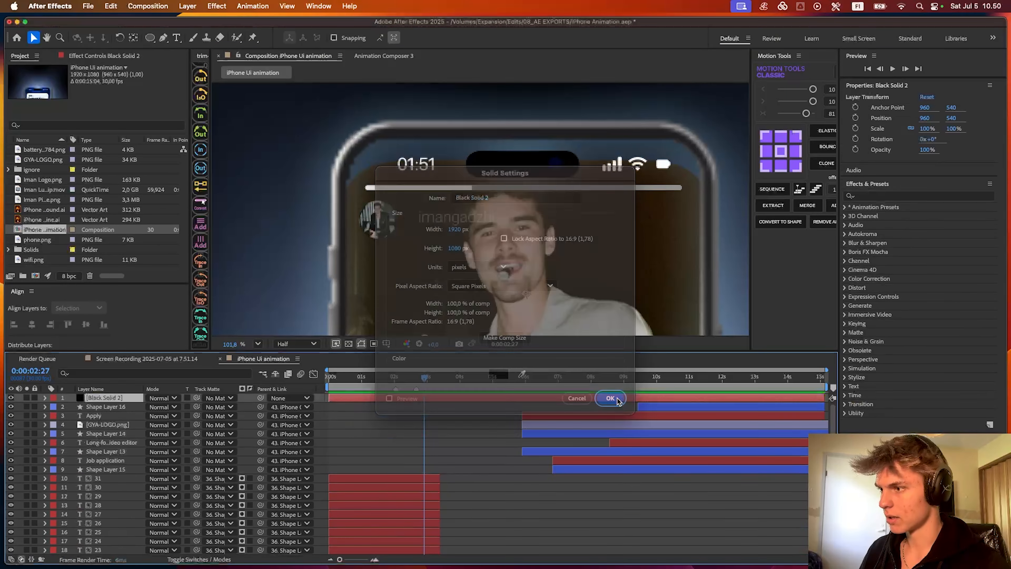
key("t")
left_click_drag(146, 407, 105, 407)
left_click(204, 410)
- Draw a curved mask on the new black solid at 0:00:03:10 around the status bar area inside the phone's upper edge
left_click_drag(448, 227, 465, 337)
left_click(433, 388)
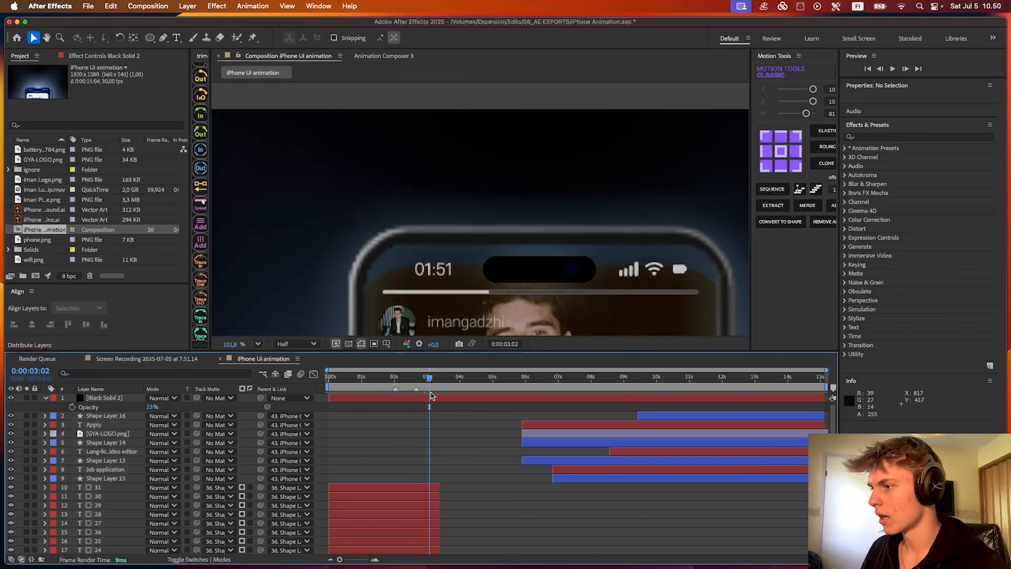
left_click(434, 398)
left_click(438, 379)
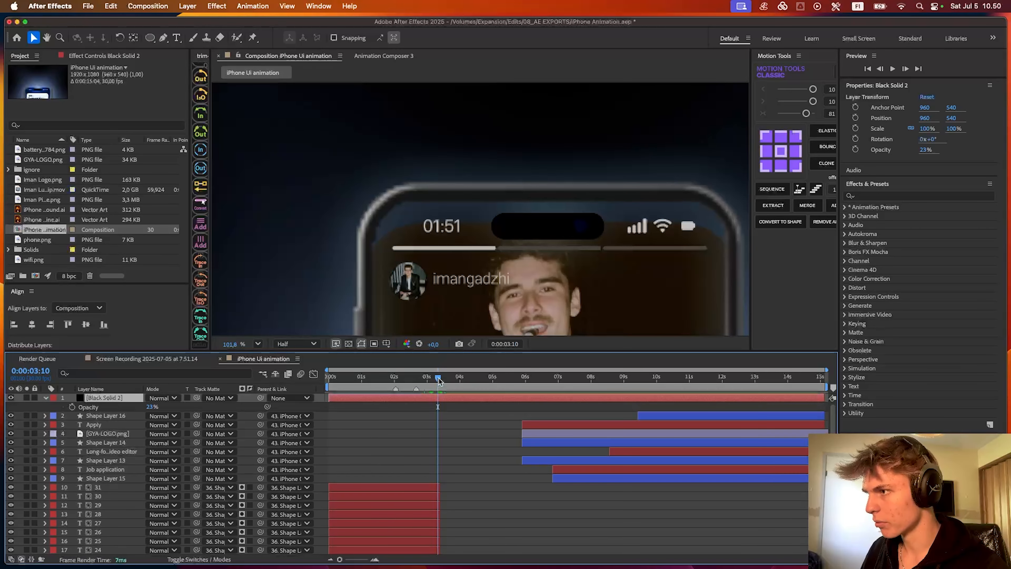
left_click(366, 249)
scroll(376, 247, "up", 2)
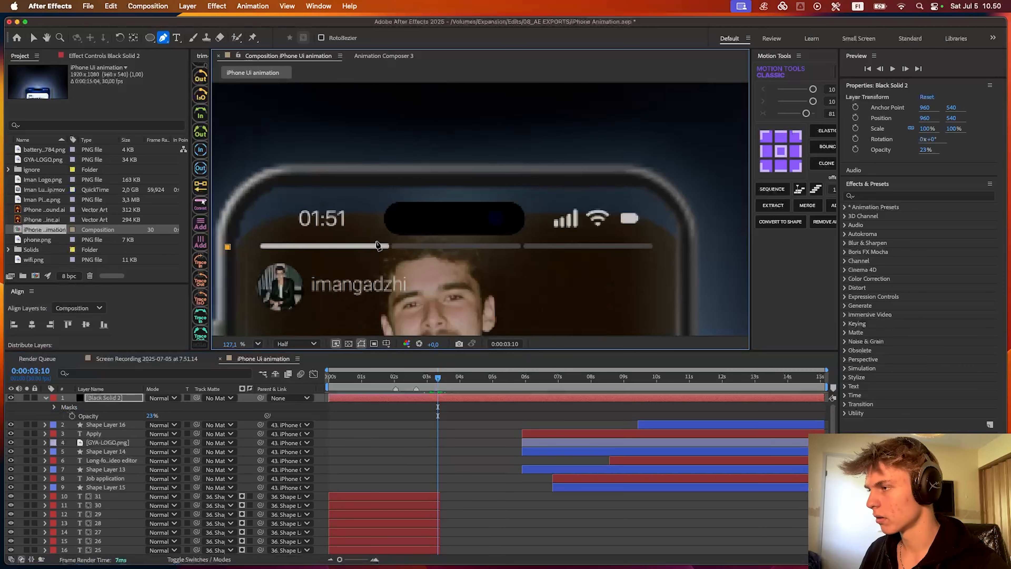
scroll(679, 219, "up", 2)
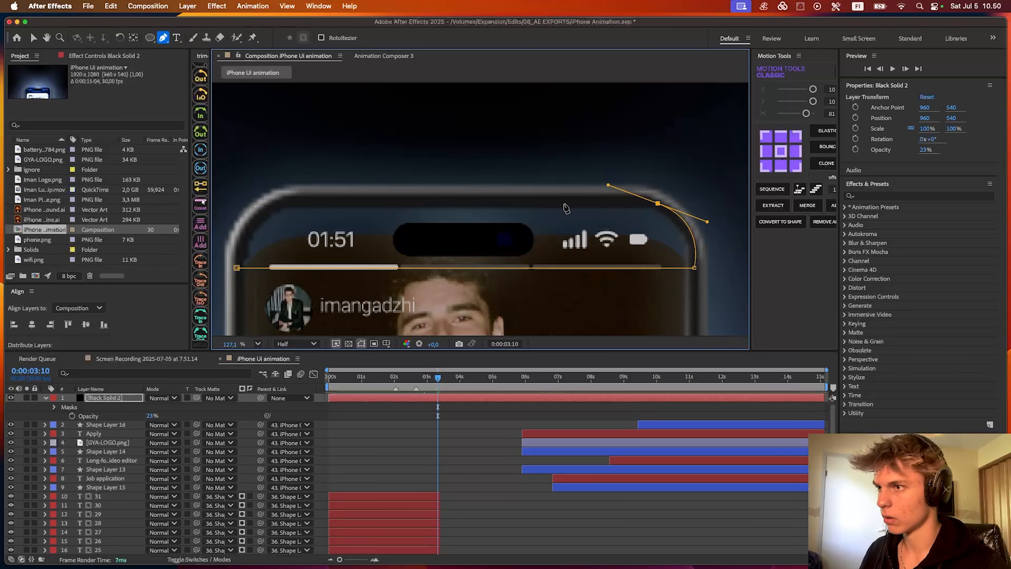
scroll(566, 207, "left", 4)
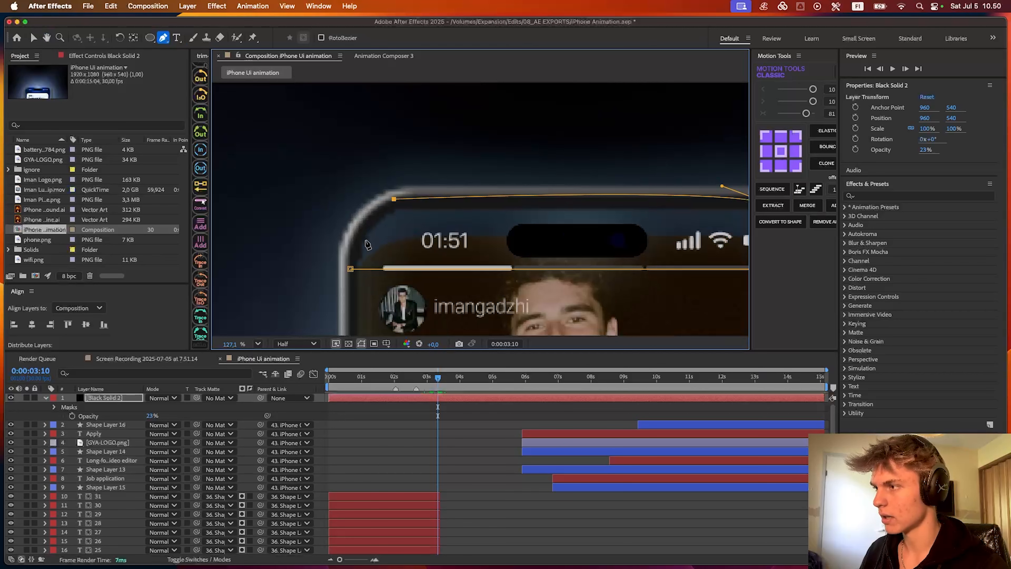
left_click_drag(351, 269, 361, 302)
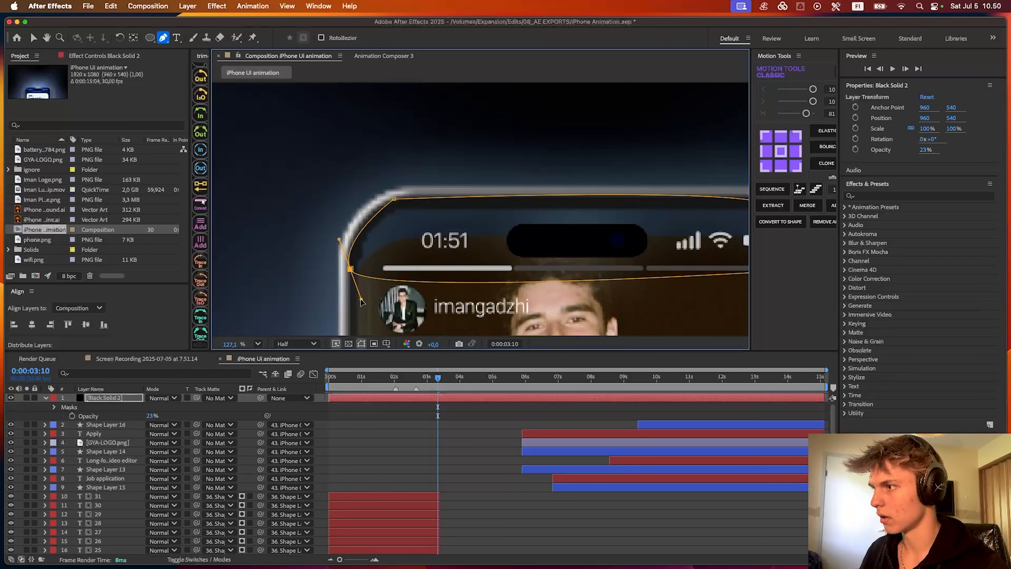
left_click_drag(494, 278, 419, 245)
- Set the masked black solid's opacity to 100% and move it directly below the iPhone Outline.ai layer
scroll(473, 265, "down", 3)
left_click_drag(152, 416, 250, 418)
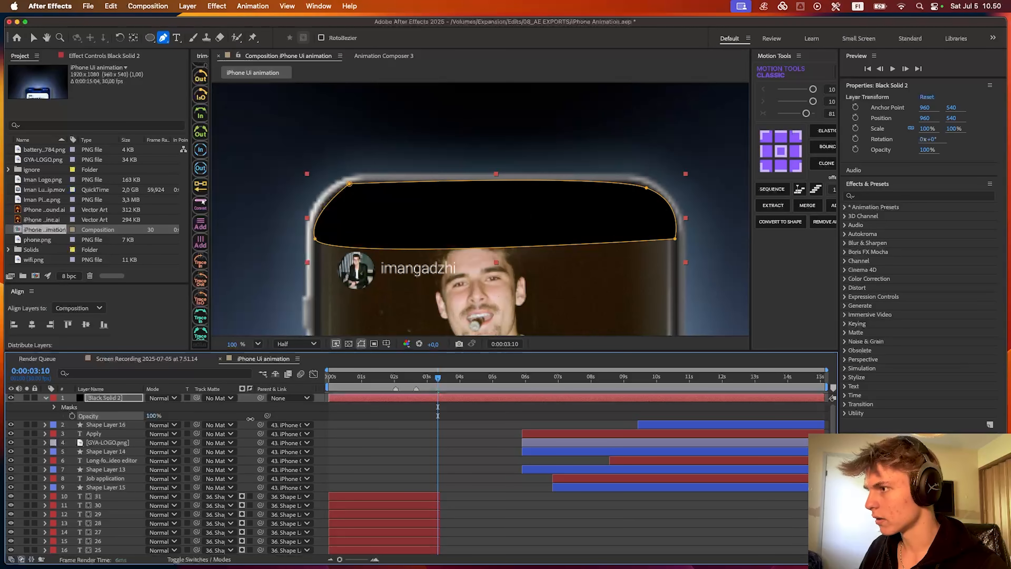
scroll(127, 491, "down", 15)
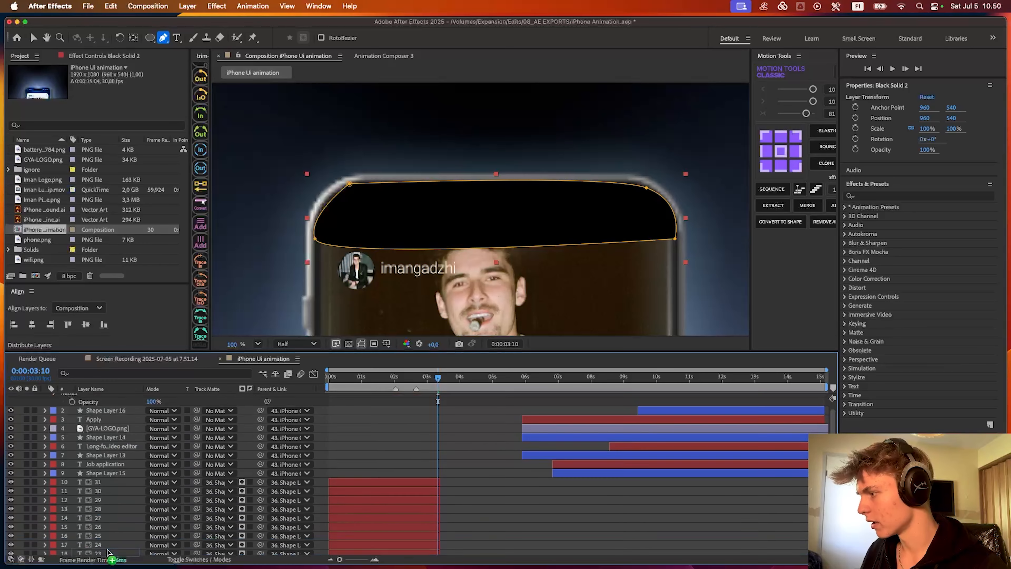
left_click_drag(127, 492, 126, 494)
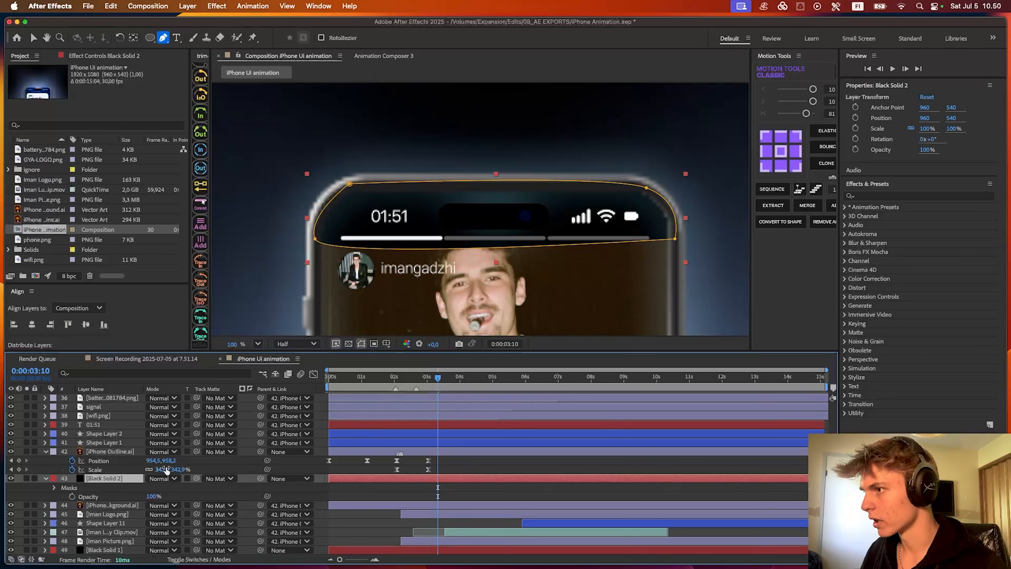
- Parent the masked black solid to iPhone Outline.ai and feather its mask by 75 pixels, checking the status bar in a preview
left_click(451, 472)
left_click(449, 479)
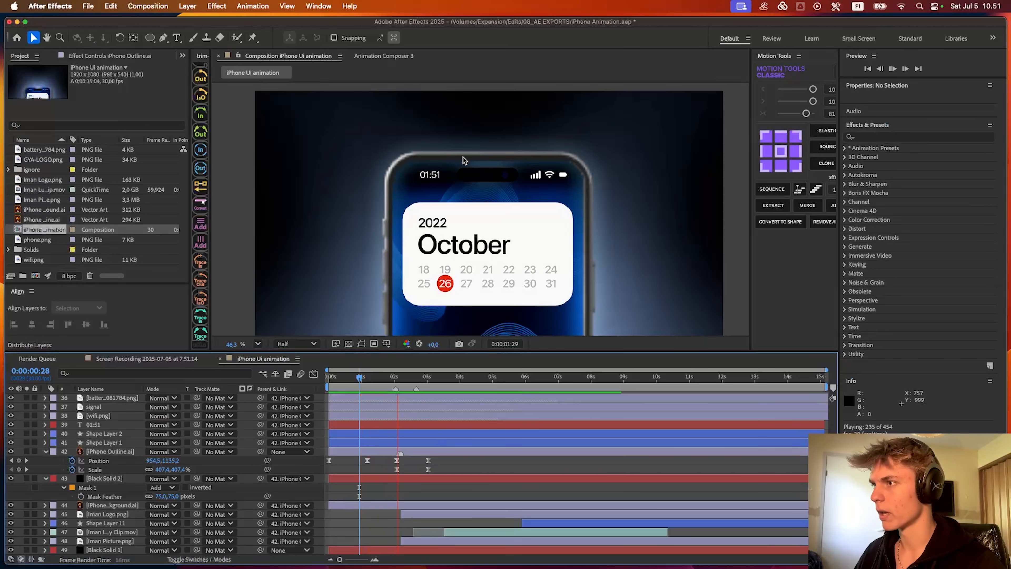
scroll(517, 166, "up", 3)
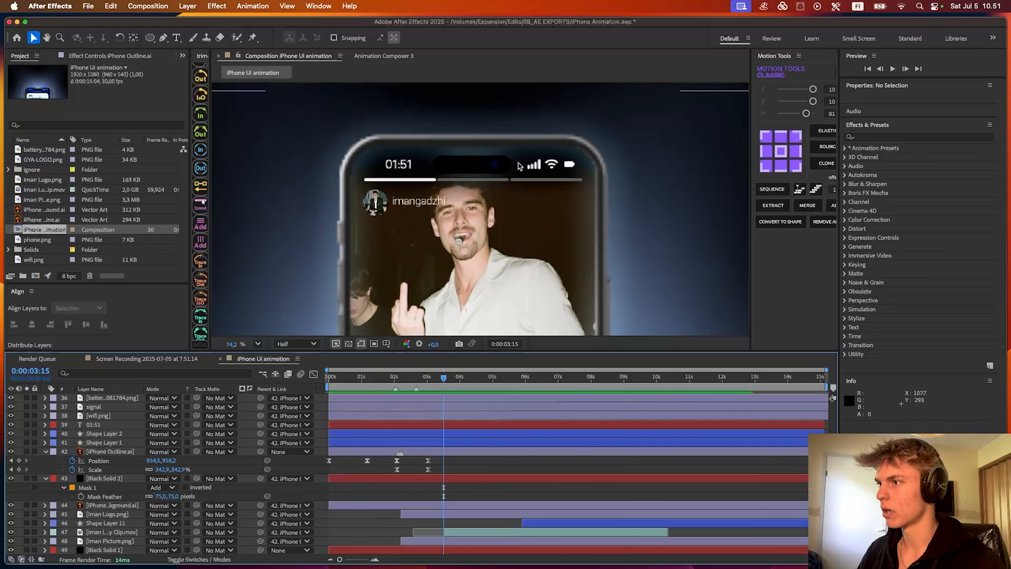
scroll(518, 166, "up", 3)
scroll(470, 139, "down", 8)
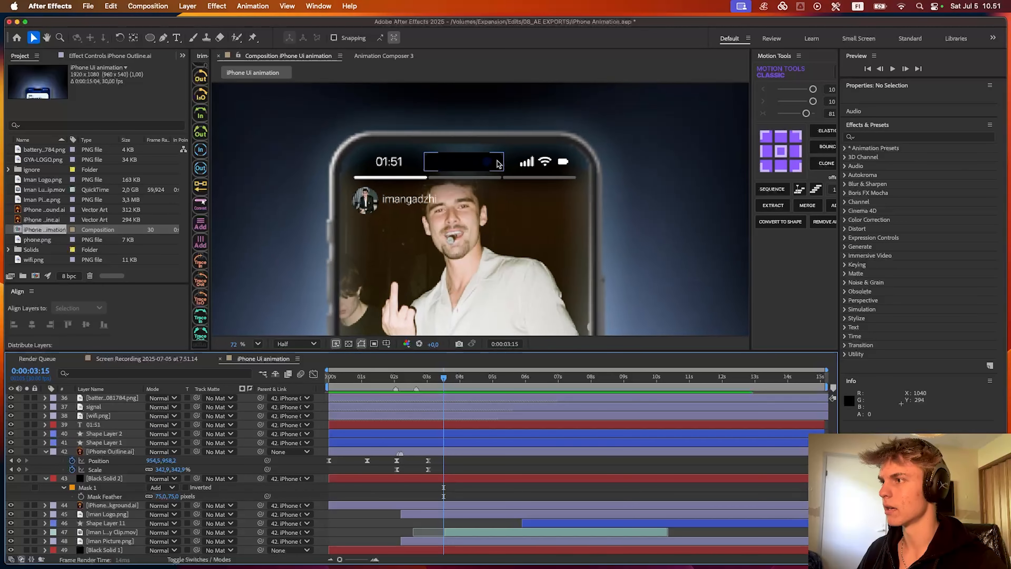
- Show the masked black solid's Opacity property and preview the animation
left_click(398, 478)
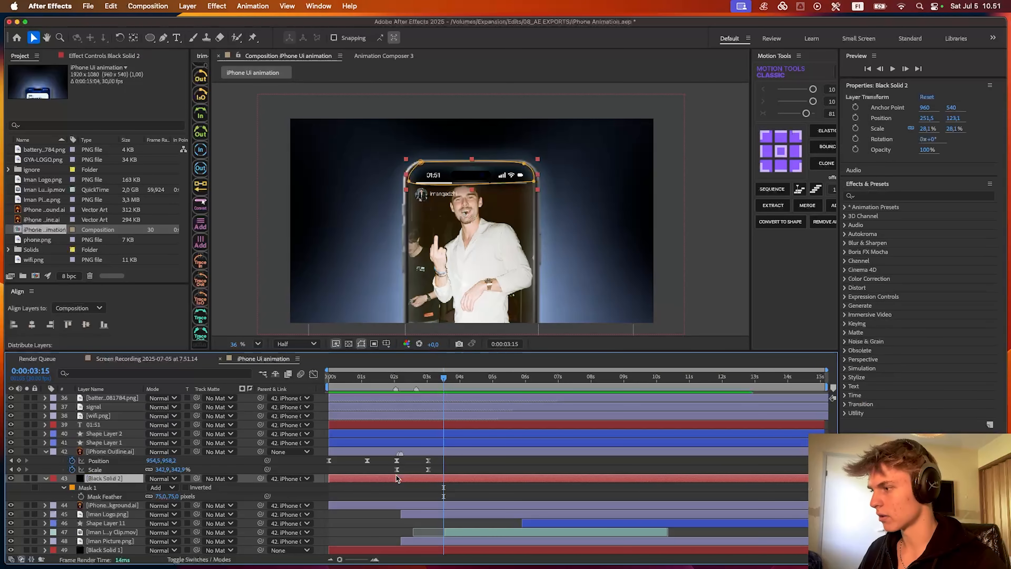
key("t")
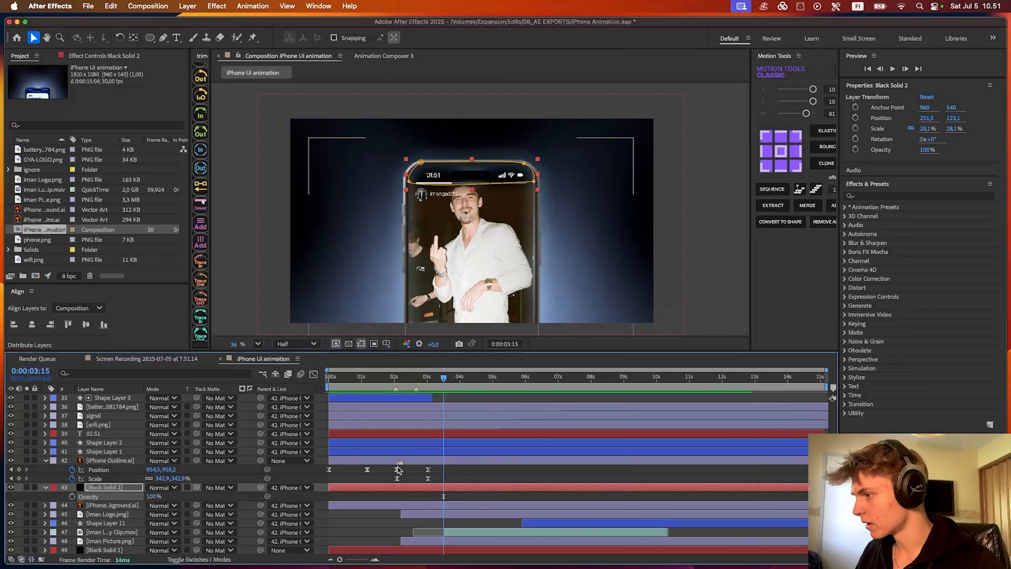
scroll(399, 470, "up", 2)
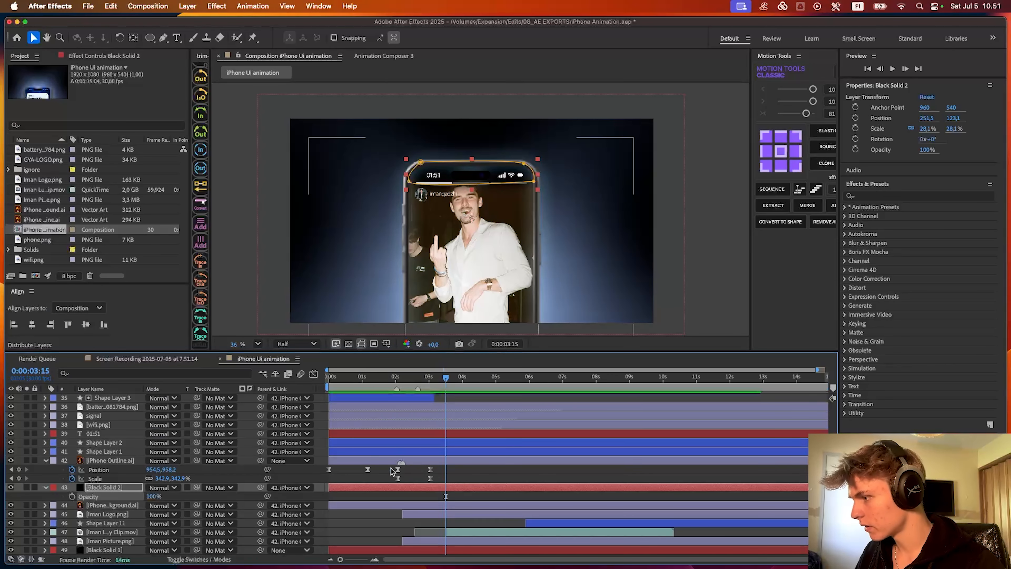
left_click(502, 469)
key("space")
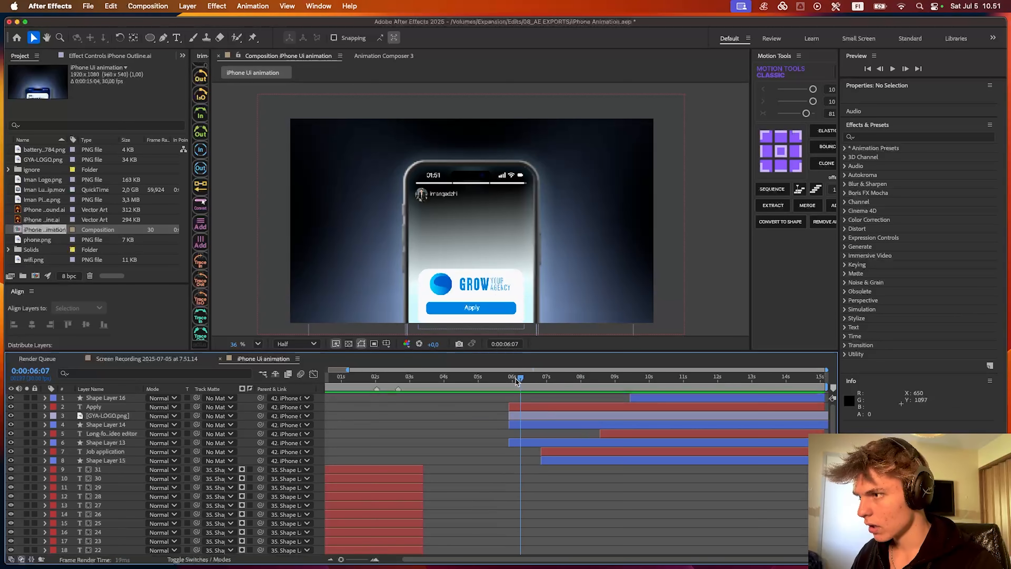
- Turn all layers of the composition into 3D layers
mouse_move(520, 380)
left_mouse_down()
mouse_move(509, 381)
mouse_move(653, 380)
mouse_move(497, 378)
mouse_move(529, 386)
mouse_move(512, 382)
left_mouse_up()
key("super+a")
left_click(223, 560)
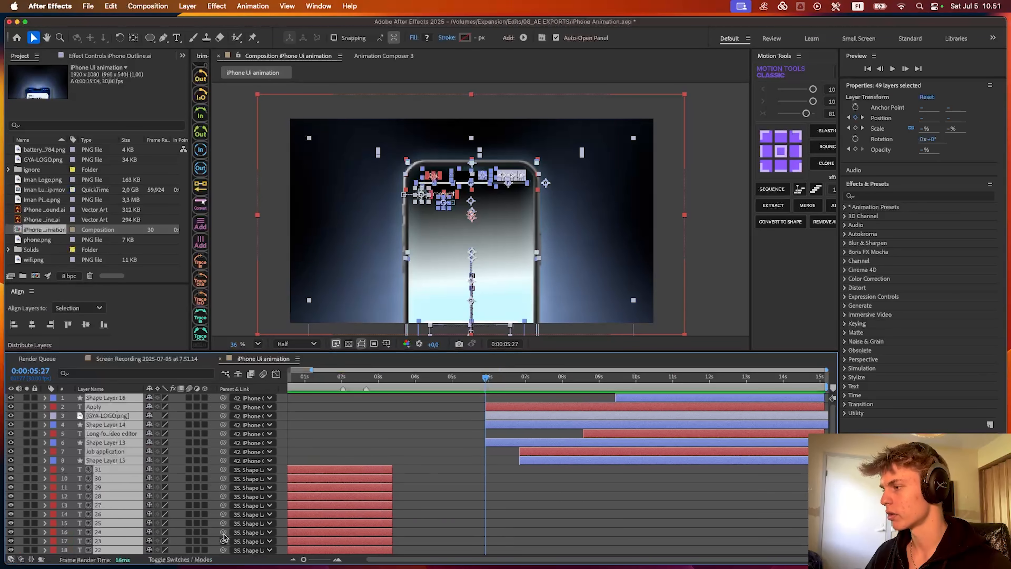
left_click(204, 398)
left_click(377, 440)
- Add a camera parented to a controlling null, both starting at 0:00:05:27, and show the null's Position property
mouse_move(479, 381)
left_mouse_down()
mouse_move(309, 378)
mouse_move(496, 381)
mouse_move(484, 396)
left_mouse_up()
right_click(279, 399)
mouse_move(302, 404)
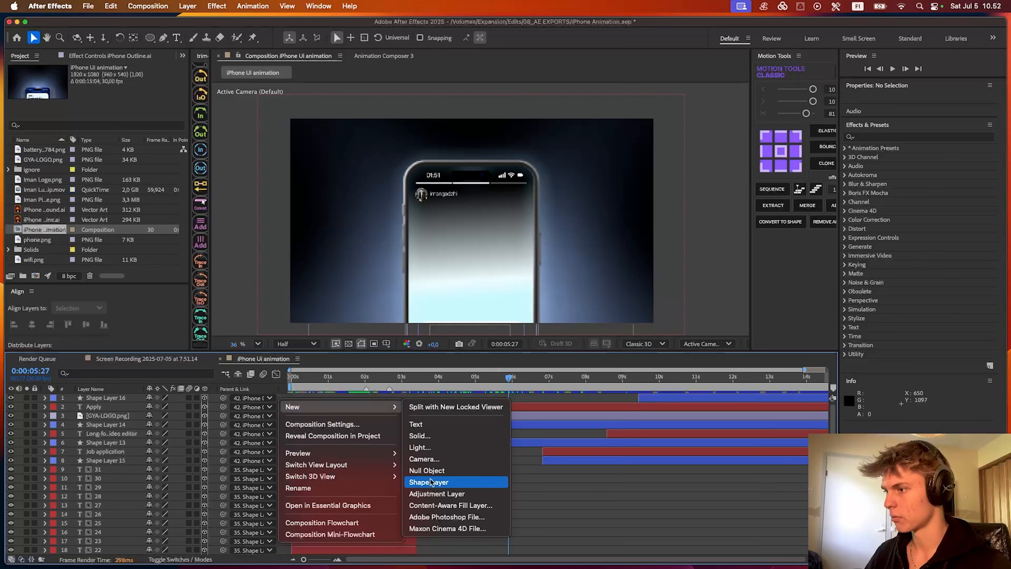
left_click(440, 452)
left_click(673, 404)
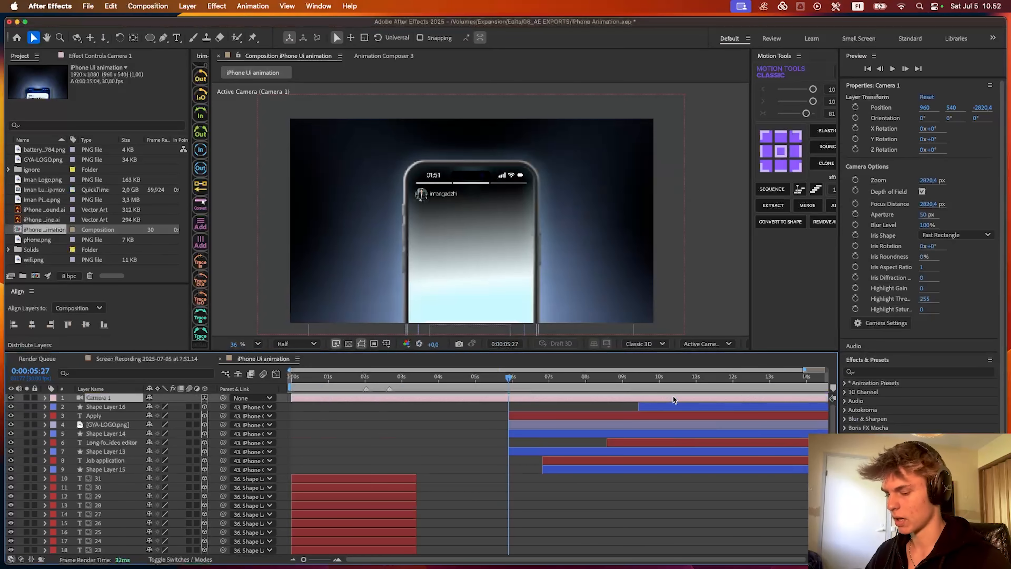
key("p")
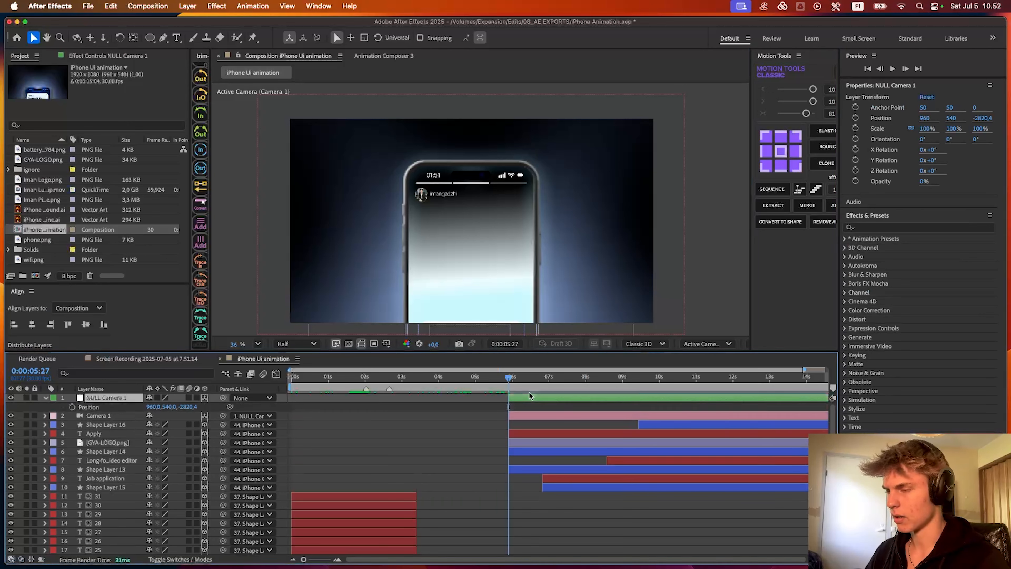
- Keyframe the camera null's Position from about 0:00:09:00, setting Y 590 and Z -2296.4 at 0:00:10:15 to push in
left_click(72, 406)
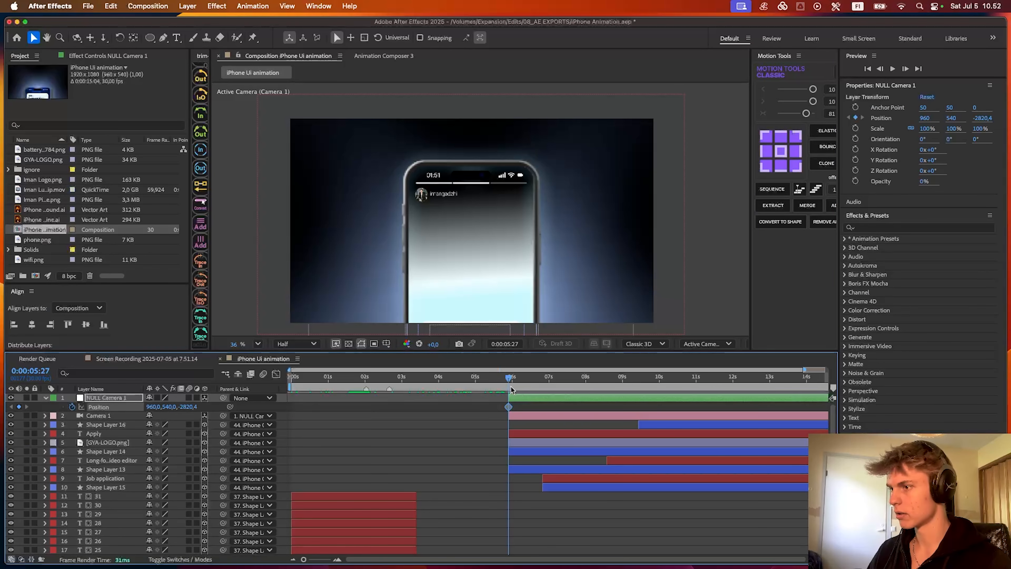
left_click_drag(508, 381, 634, 379)
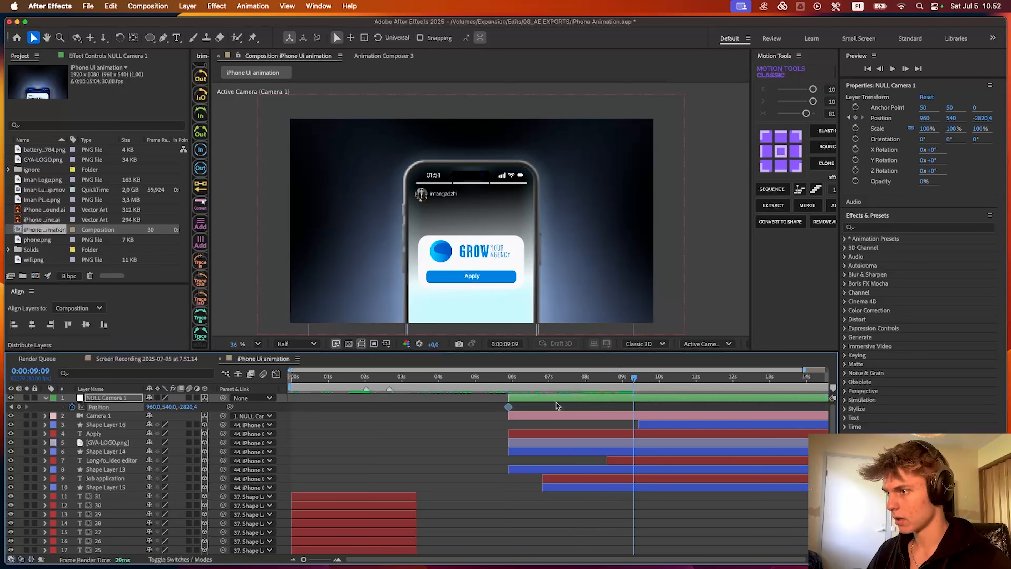
left_click_drag(637, 414, 620, 413)
key("space")
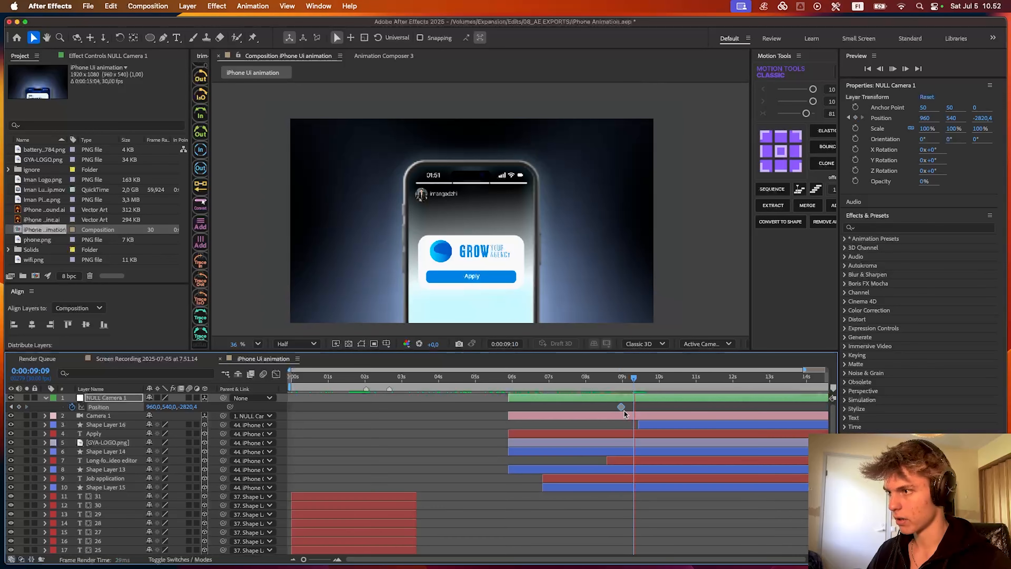
scroll(618, 410, "right", 2)
left_click_drag(192, 406, 257, 412)
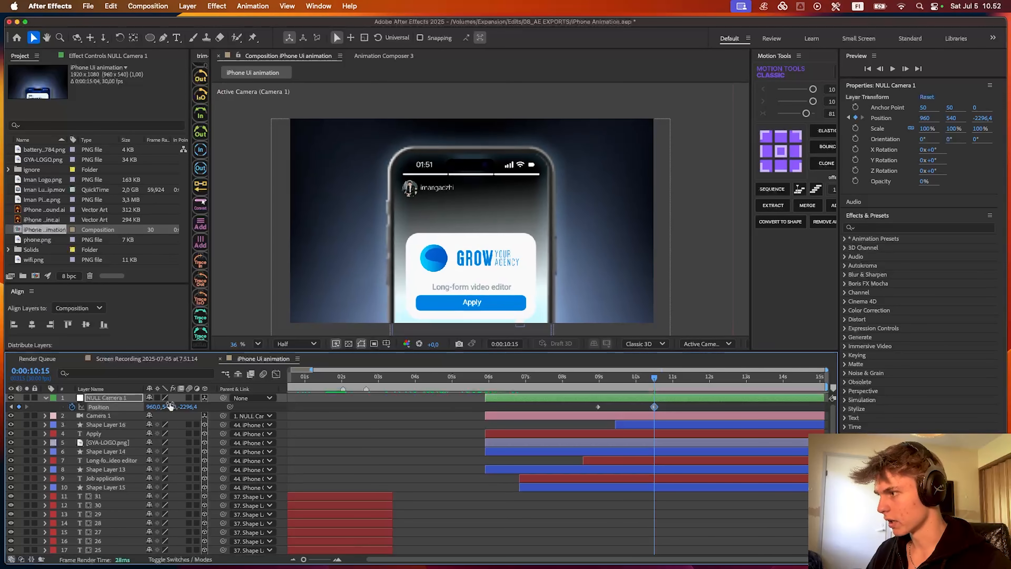
left_click_drag(170, 405, 226, 406)
left_click_drag(191, 368, 137, 399)
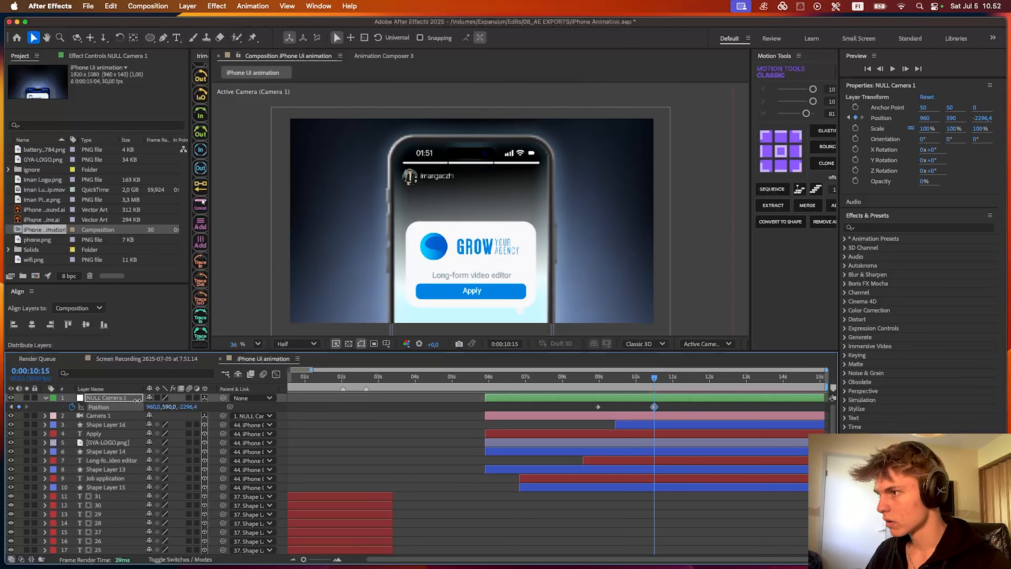
- Easy ease both null Position keyframes, raise the second one's incoming influence to about 69% in the speed graph, and preview
left_click_drag(576, 404, 711, 416)
key("F9")
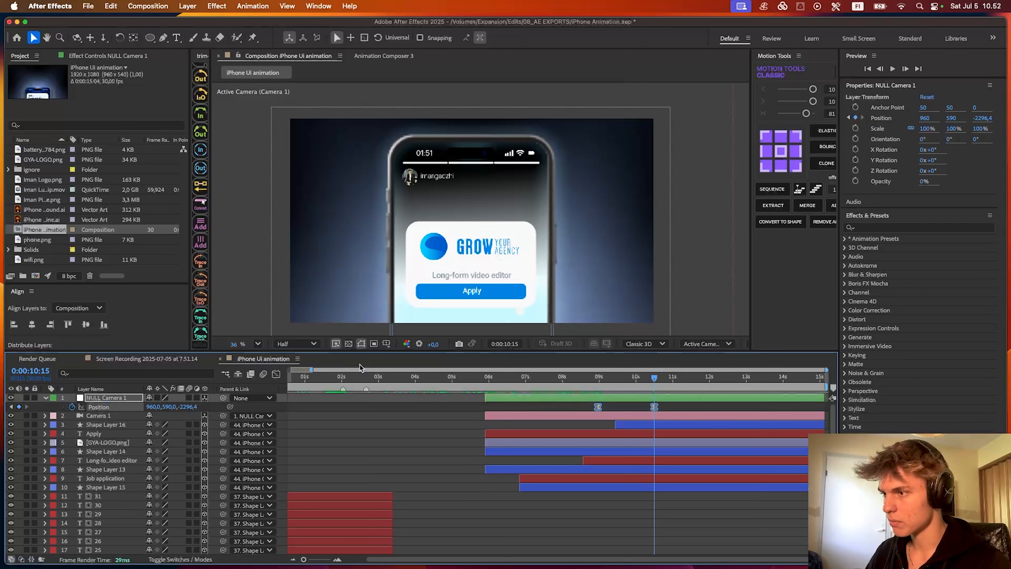
left_click(275, 374)
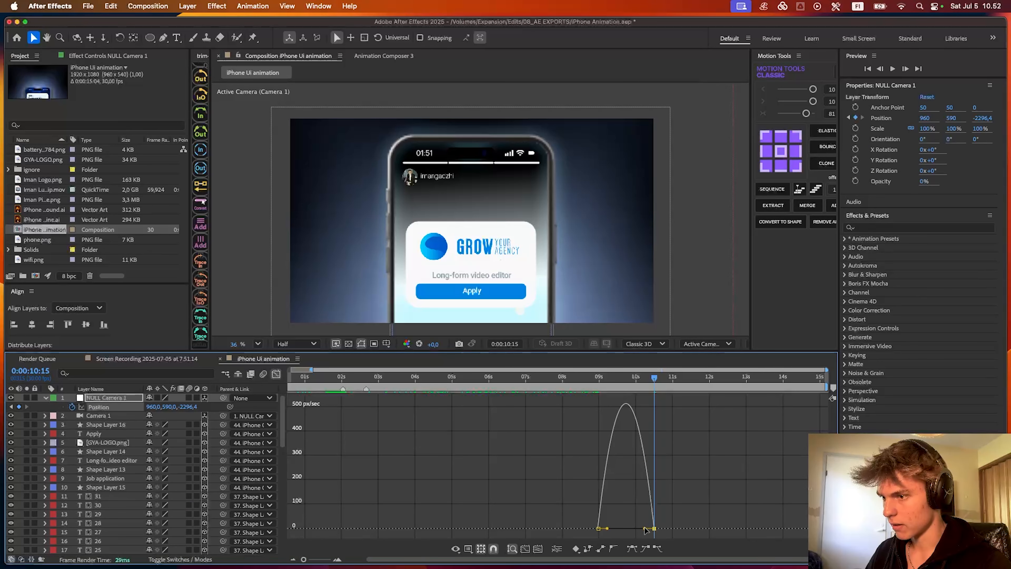
left_click_drag(646, 529, 617, 528)
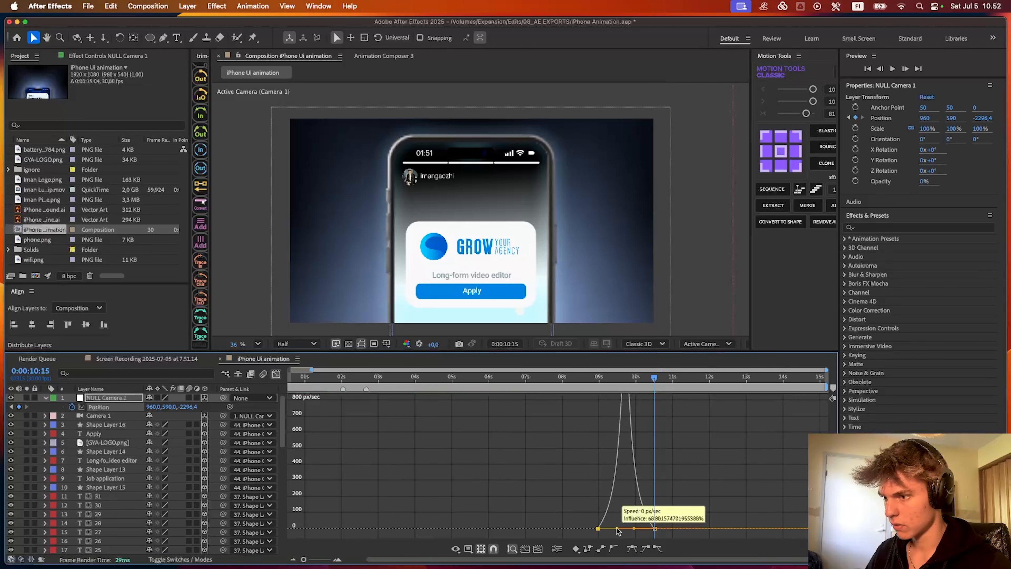
key("shift+F3")
key("space")
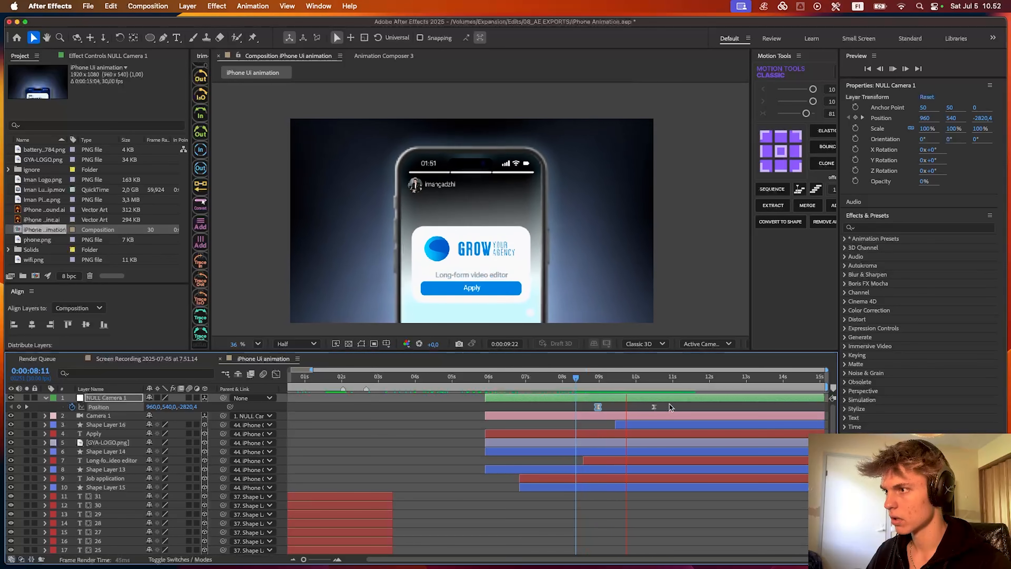
- Spread the null's Position keyframes to about 0:00:08:15 and 0:00:11:00, then preview the slower push-in
key("space")
left_click_drag(653, 407, 656, 406)
left_click_drag(595, 406, 578, 406)
left_click_drag(656, 406, 670, 407)
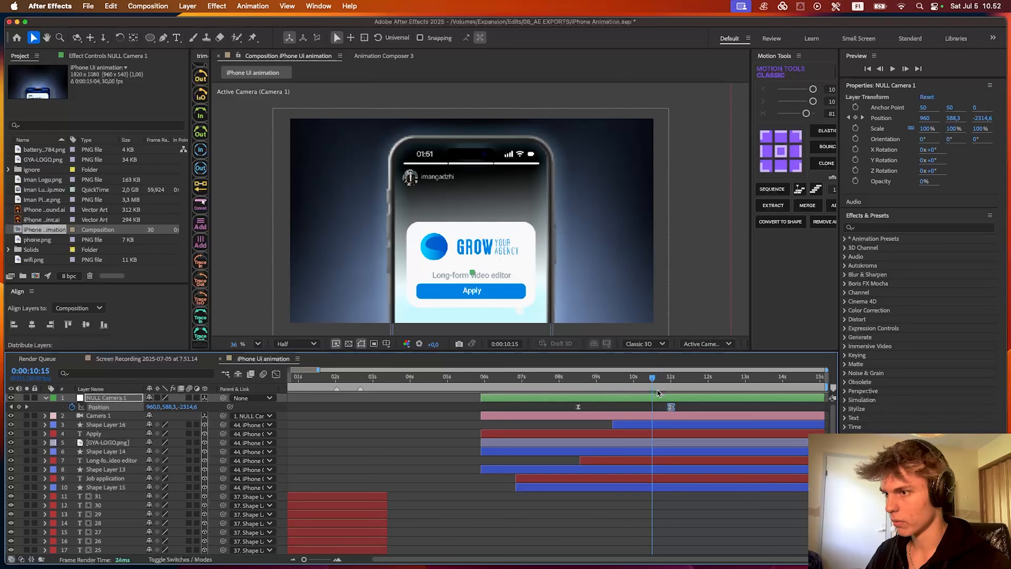
key("space")
left_click(561, 382)
key("space")
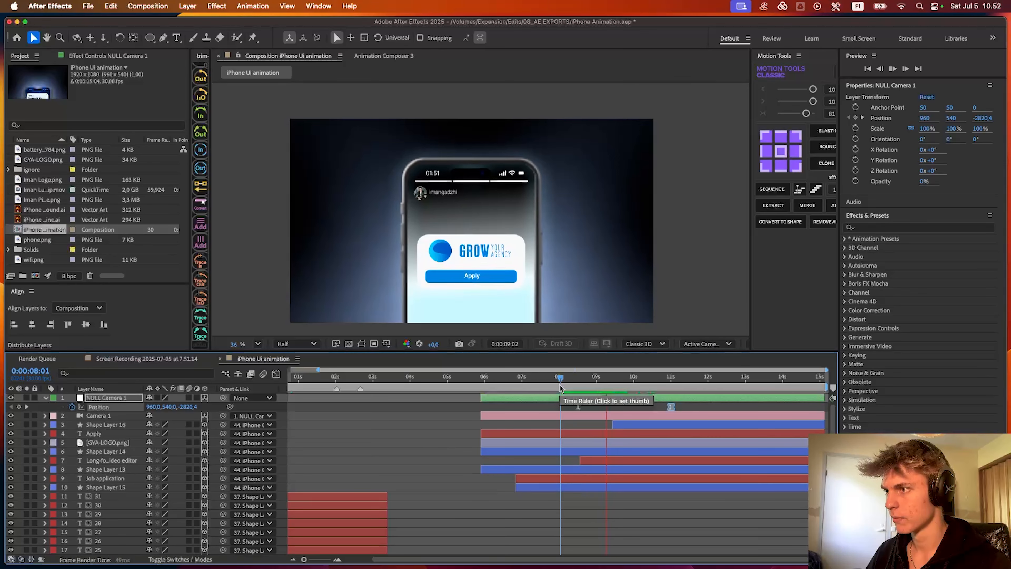
- Split Camera 1 at 0:00:10:22 and set the second camera's Position to 50, -115, 1028 for a close-up
left_click(648, 378)
left_click_drag(648, 381, 661, 379)
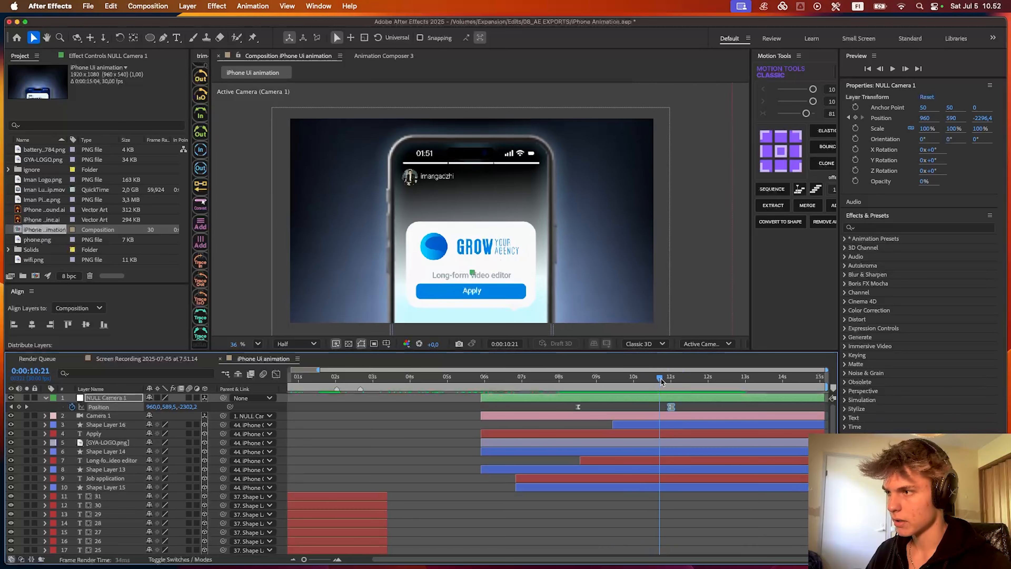
left_click(659, 417)
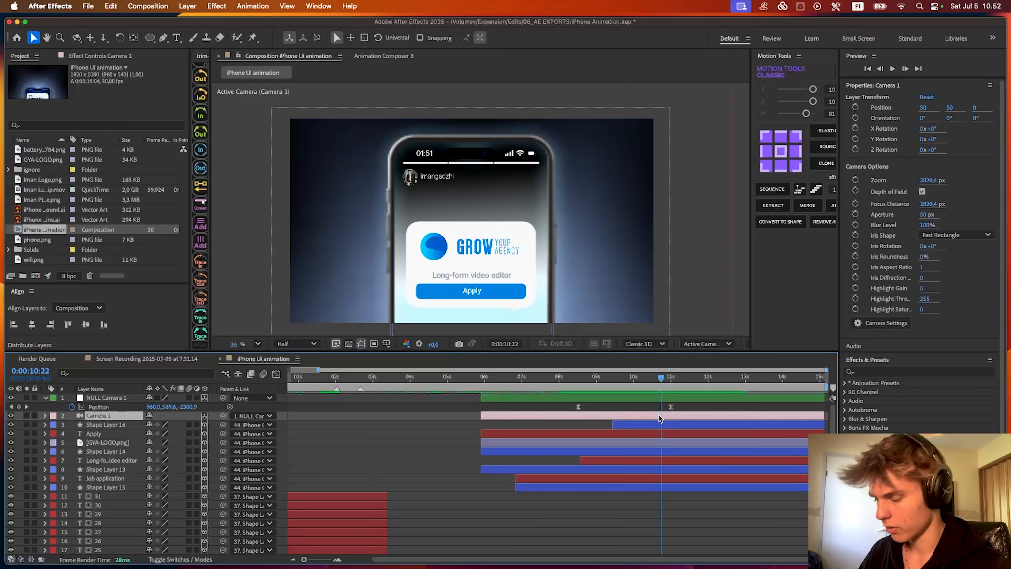
key("super+shift+d")
key("alt+shift+p")
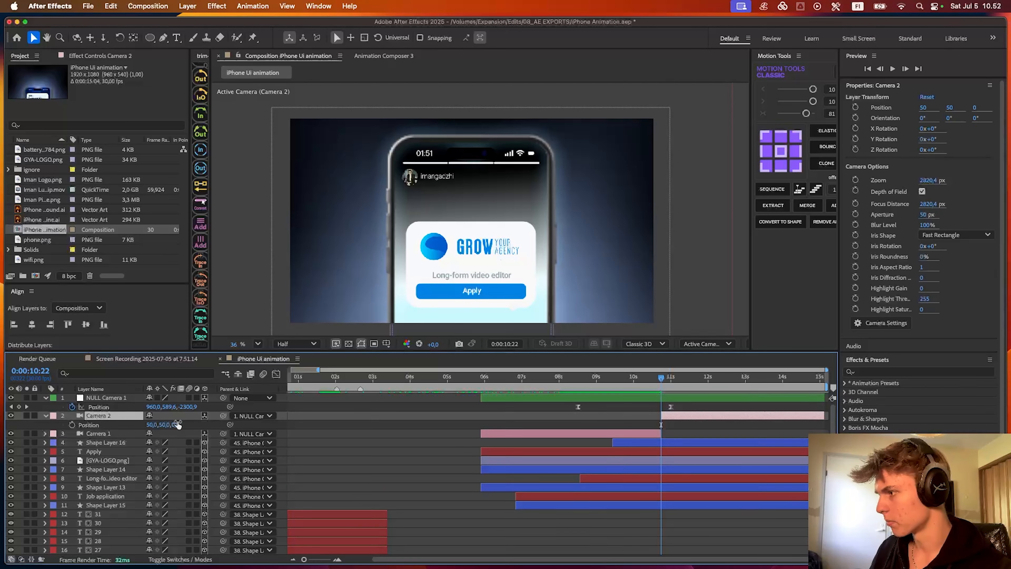
left_click_drag(175, 424, 82, 423)
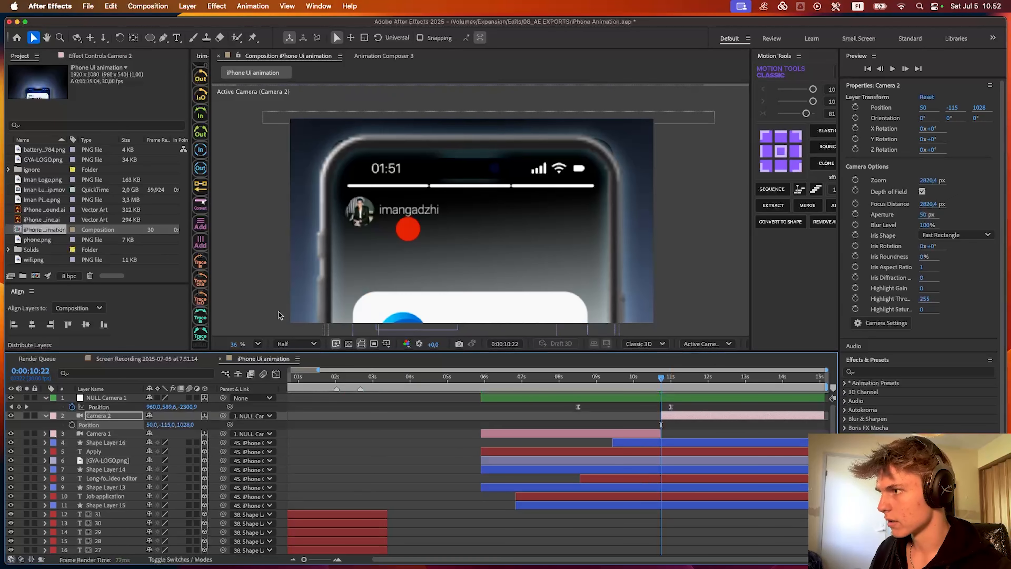
- Trim Shape Layer 4, the red circle, so it does not appear in the job card close-up
left_click(409, 235)
left_click(575, 445)
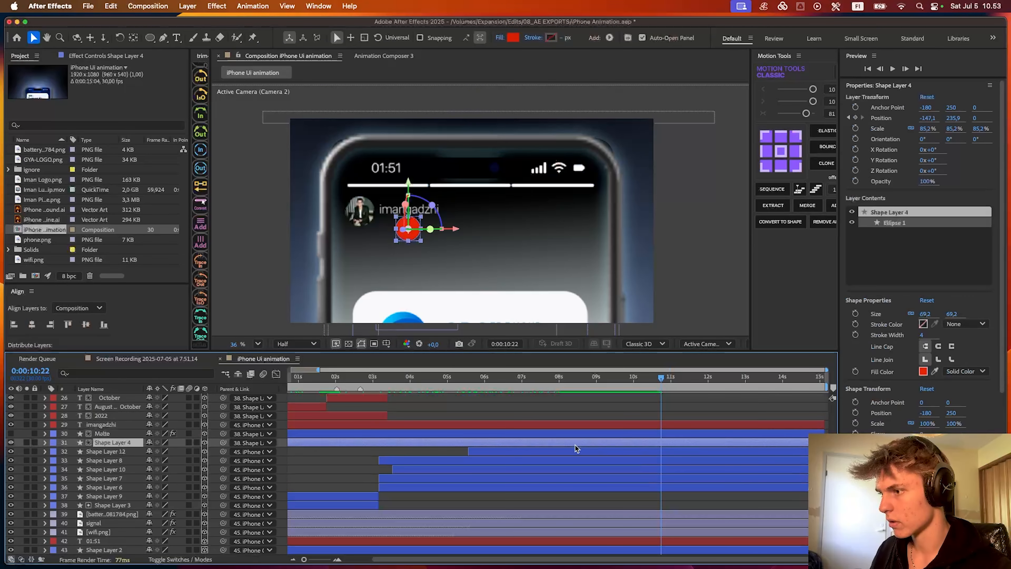
scroll(427, 436, "left", 2)
left_click_drag(376, 388, 542, 392)
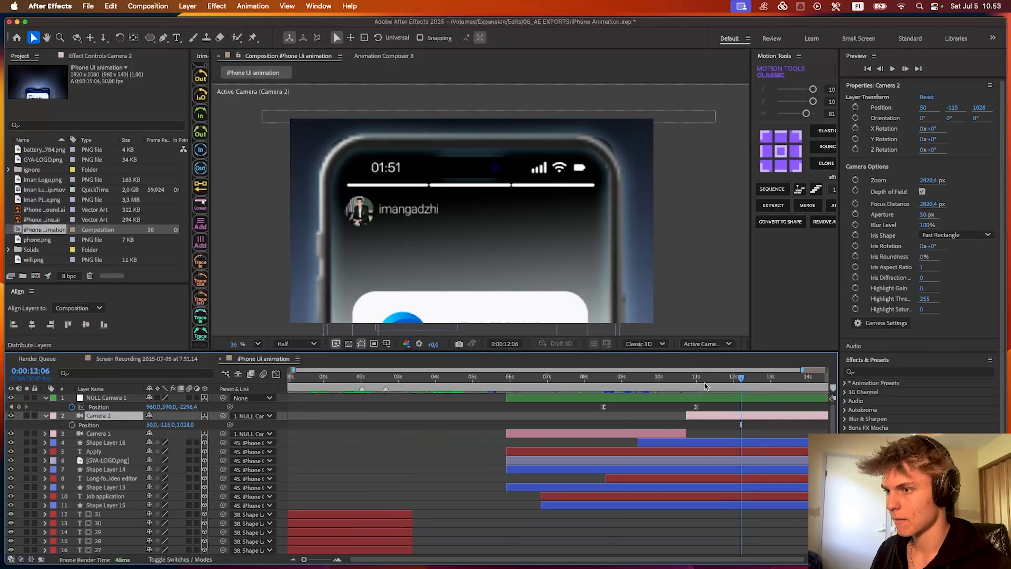
- Set Camera 2's Position Y to 291 to centre the job card, using the title/action safe guides
left_click_drag(169, 425, 411, 411)
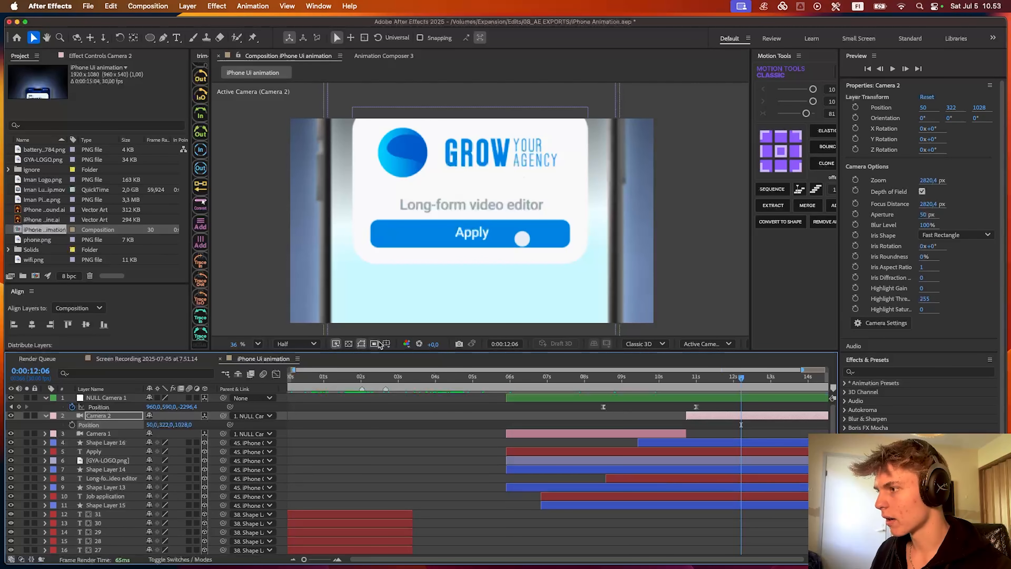
left_click(386, 344)
left_click(418, 353)
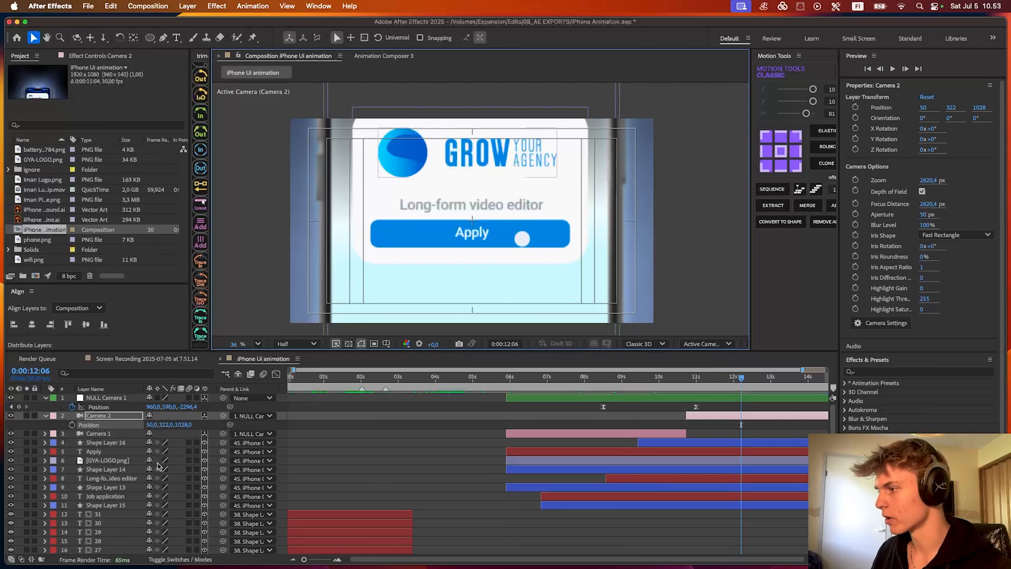
left_click_drag(168, 426, 152, 425)
- Keyframe Camera 2's Position at 0:00:10:22 and set its Z to 1136 at 0:00:15:01 for a slow push-in
key("=")
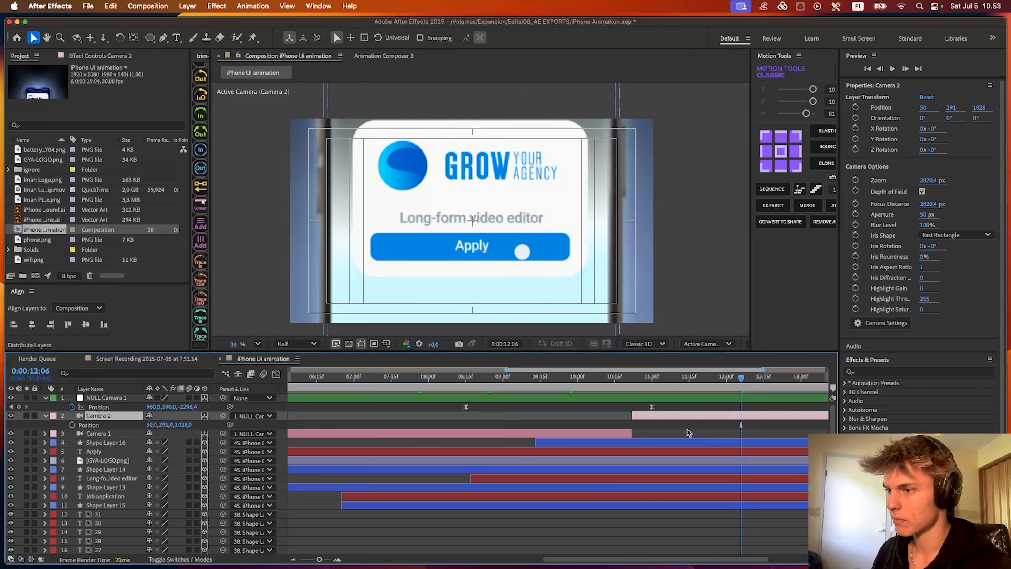
left_click(687, 429)
scroll(641, 382, "left", 2)
left_click(676, 381)
left_click(680, 415)
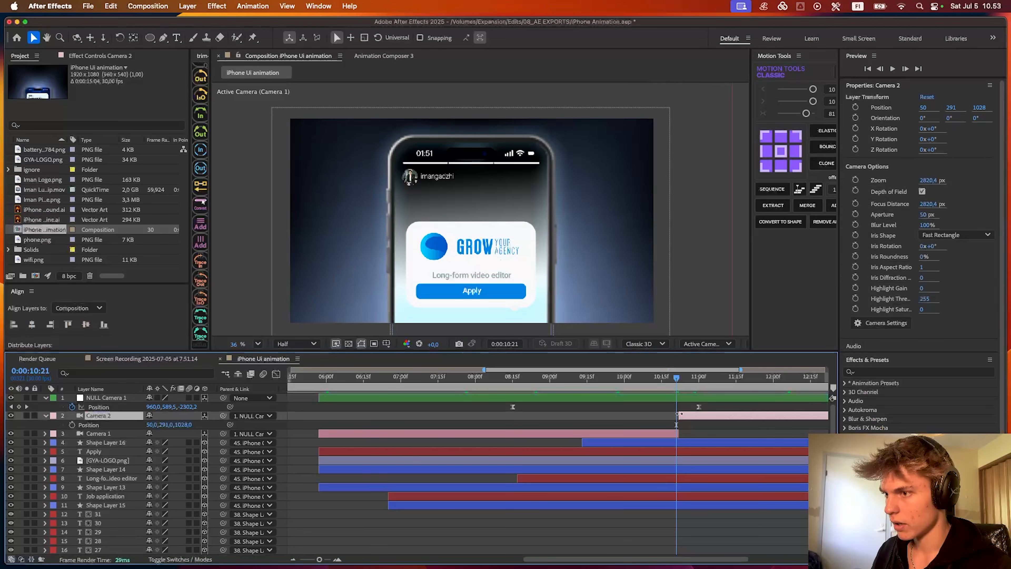
left_click(679, 384)
left_click(72, 425)
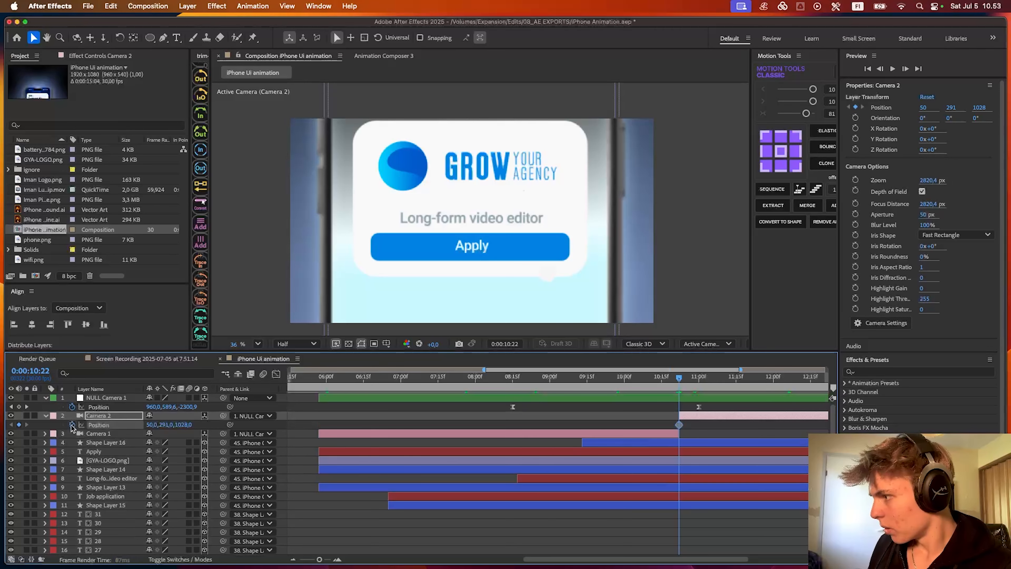
key("End")
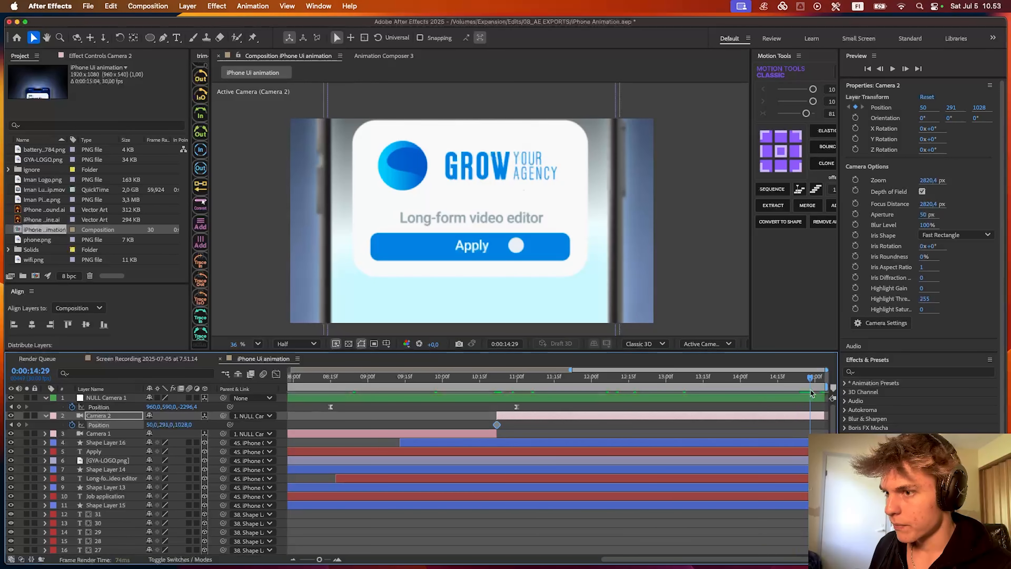
left_click_drag(185, 426, 239, 420)
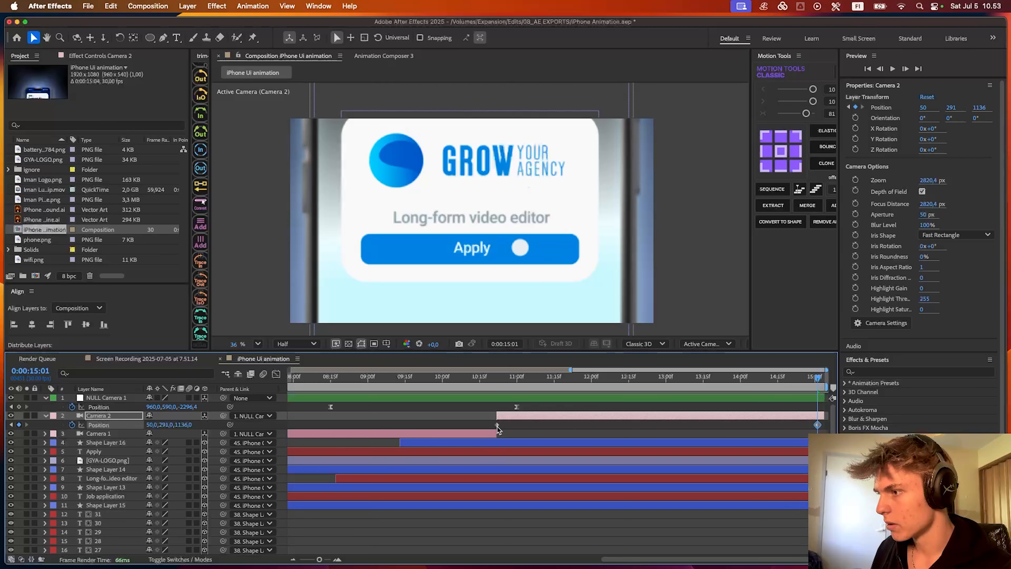
- Align Camera 2's Position keyframes with the layer's start and end, increase the final Z, and preview the push-in
left_click_drag(497, 379, 477, 381)
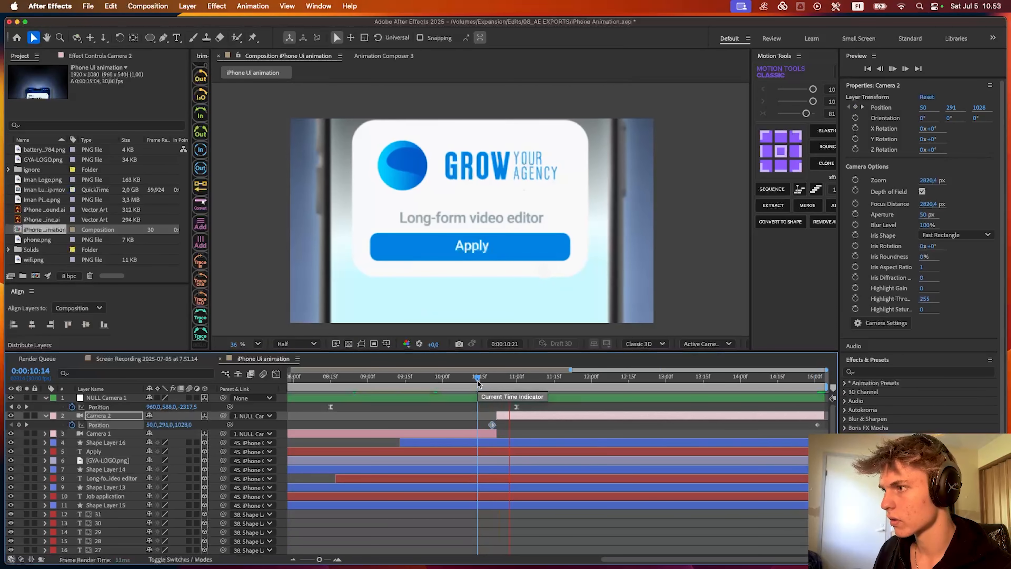
key("space")
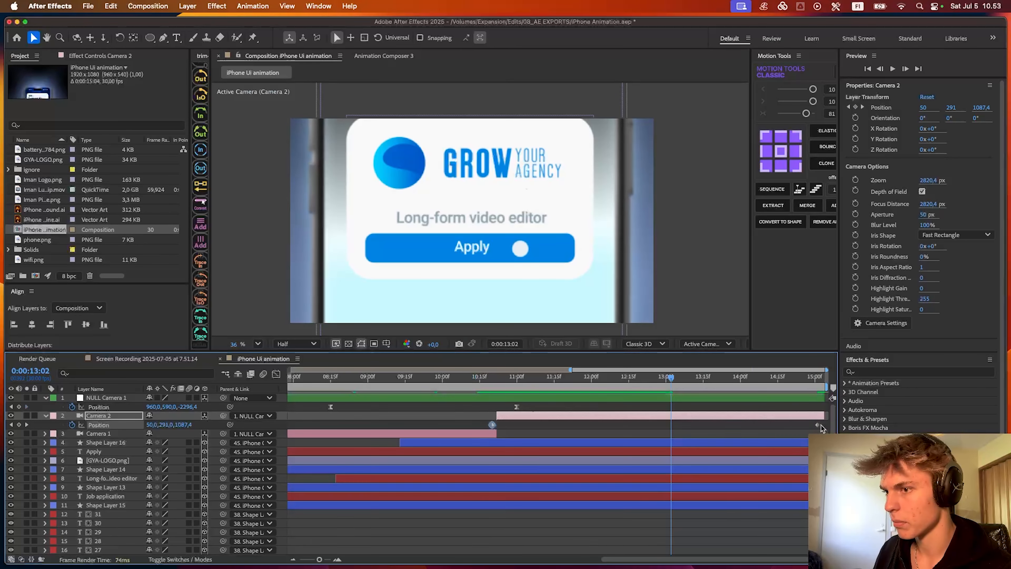
left_click_drag(818, 425, 822, 425)
left_click_drag(489, 425, 494, 423)
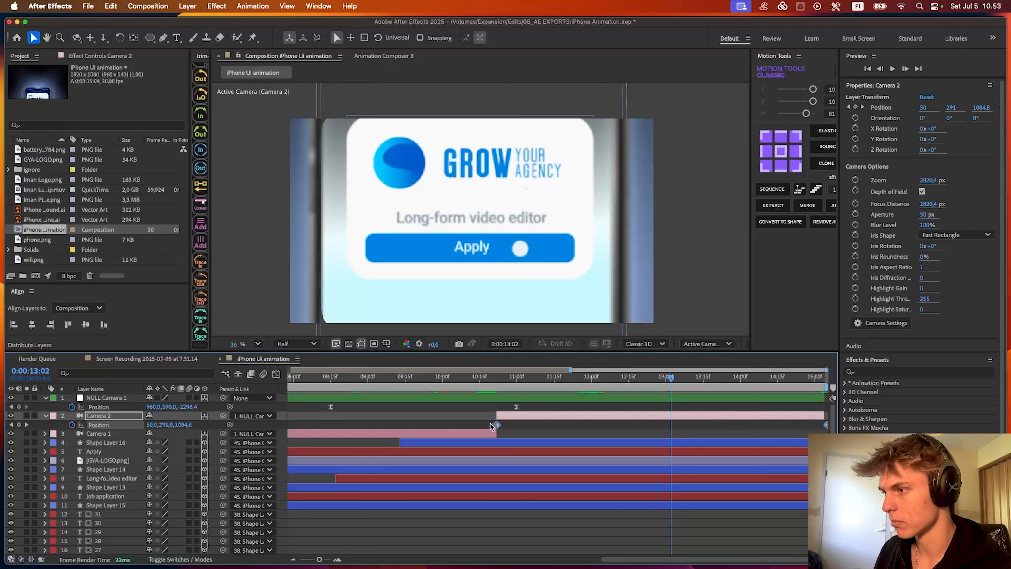
left_click_drag(183, 424, 209, 422)
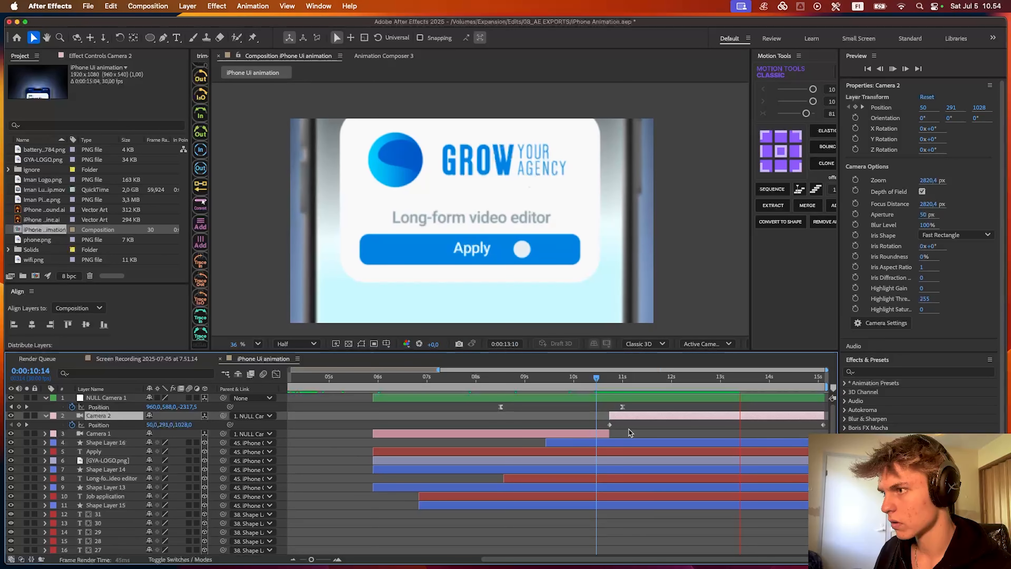
key("space")
- Show the keyframes of Shape Layer 16, Apply, GYA-LOGO.png and Shape Layer 14, and preview the Apply tap timing
left_click(768, 443)
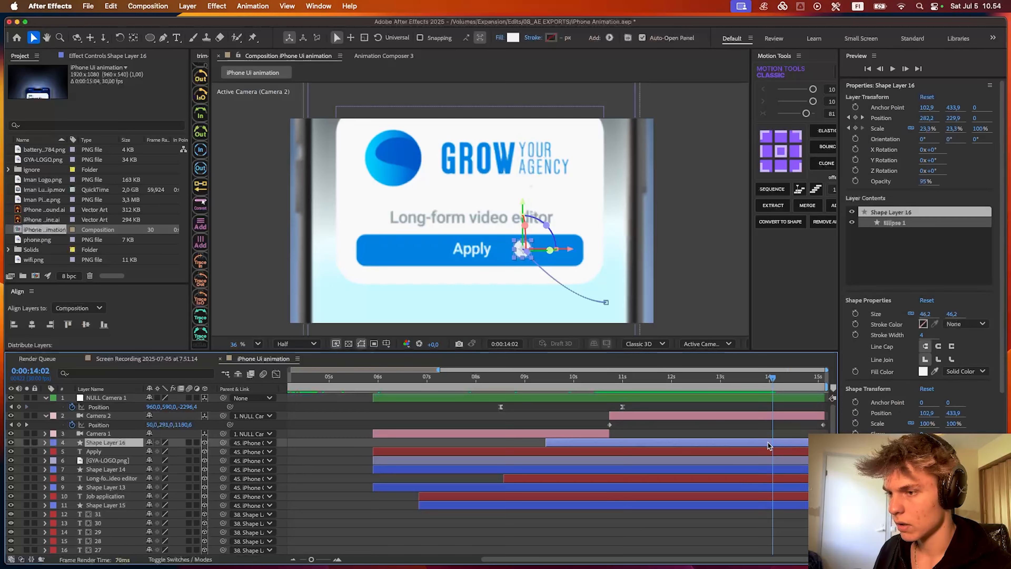
left_click(768, 452, "shift")
left_click(767, 469, "shift")
key("u")
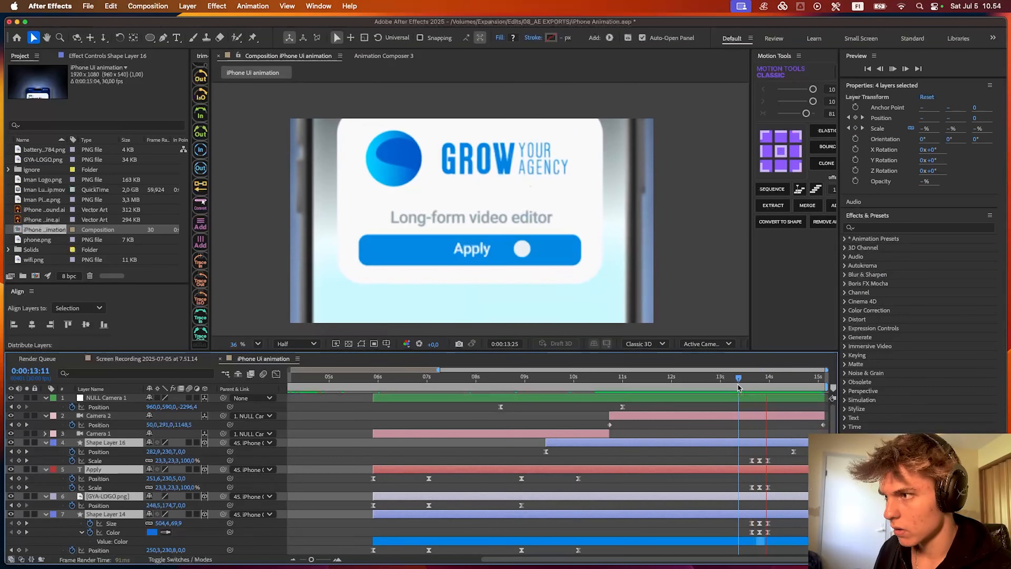
left_click_drag(751, 380, 597, 379)
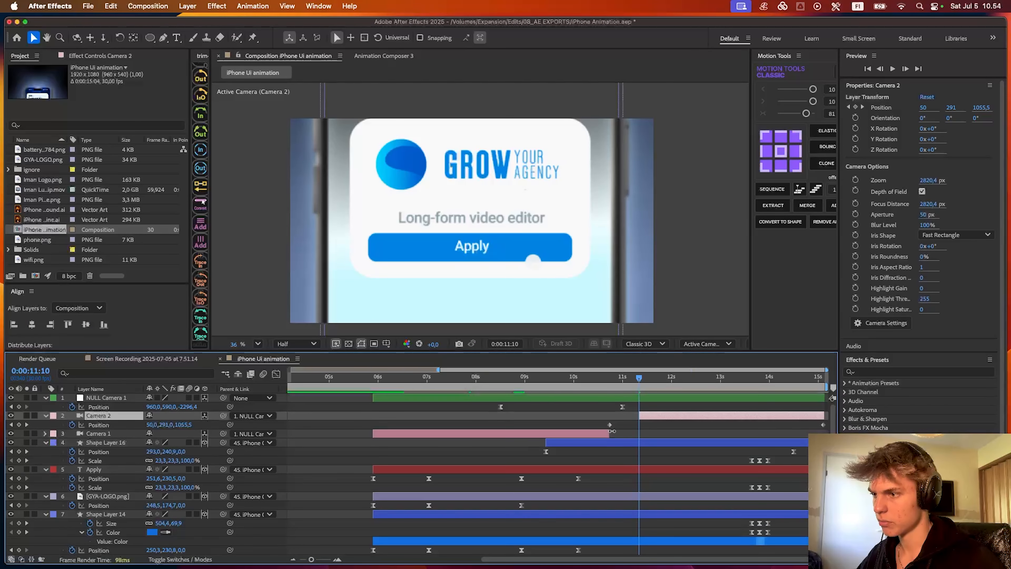
- Delay the cut between the two cameras to about 0:00:11:11 and the null's last Position keyframe to about 0:00:11:17, then preview
left_click_drag(612, 431, 650, 406)
left_click(548, 388)
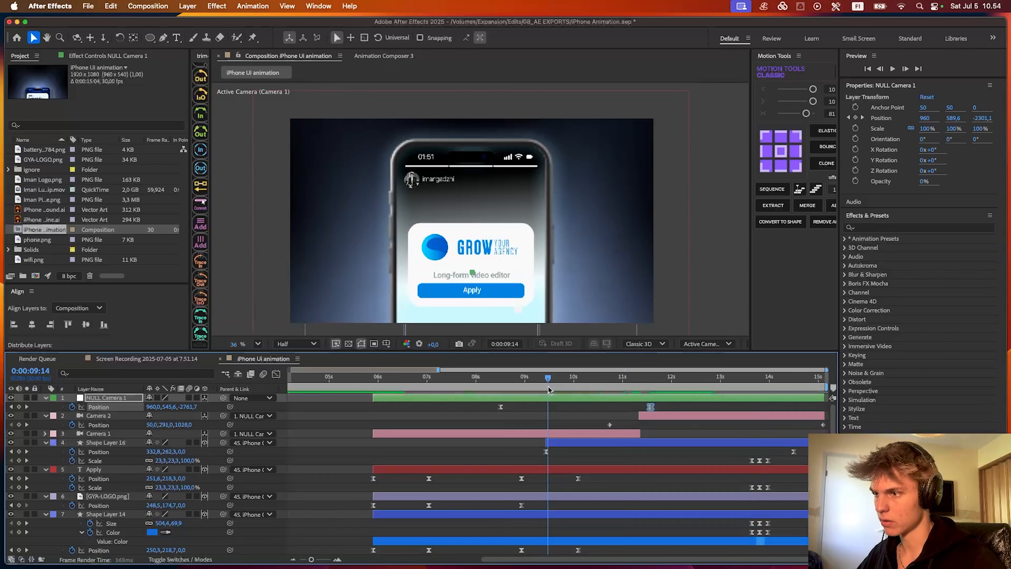
key("space")
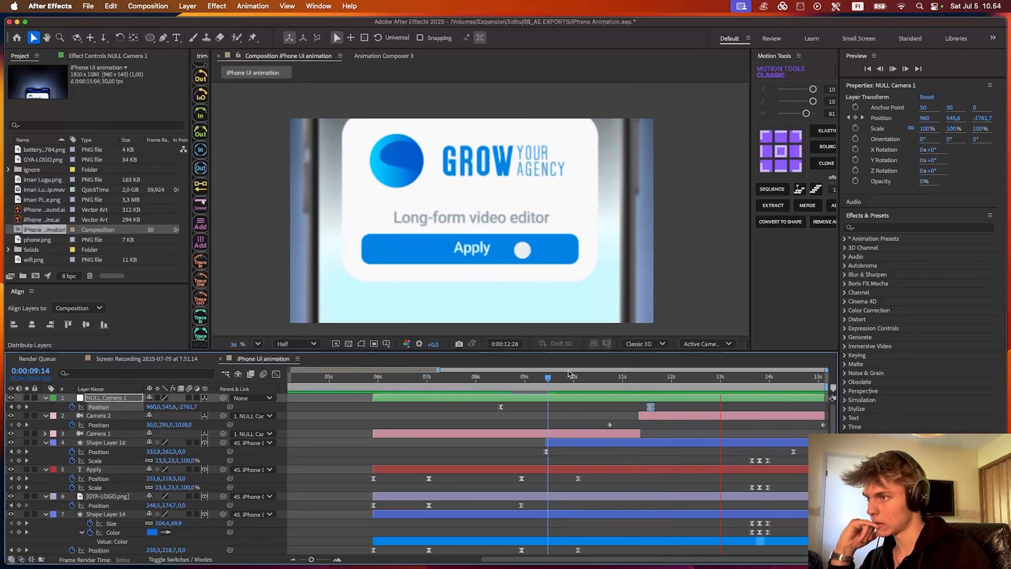
key("space")
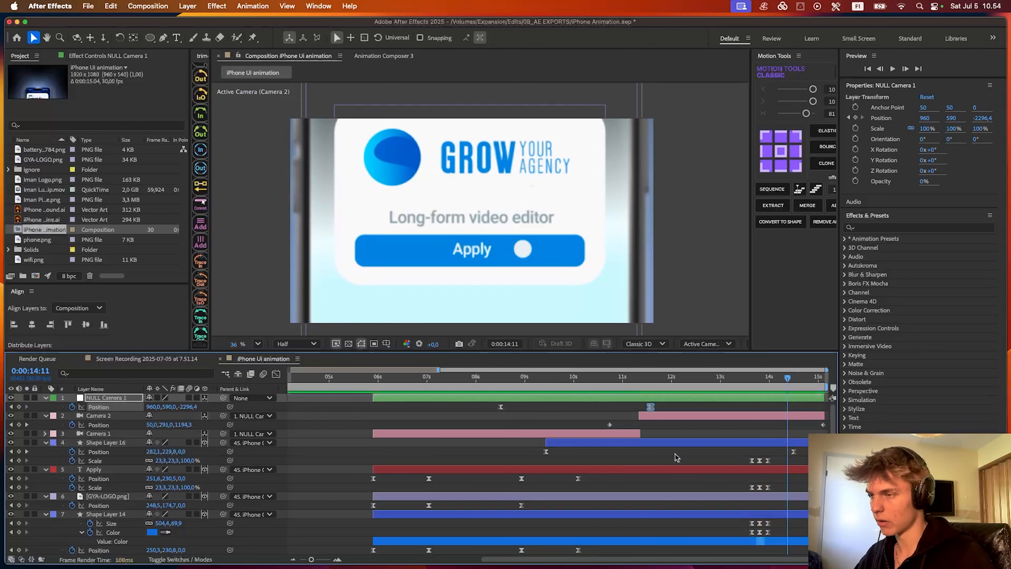
left_click(651, 441)
scroll(651, 441, "down", 20)
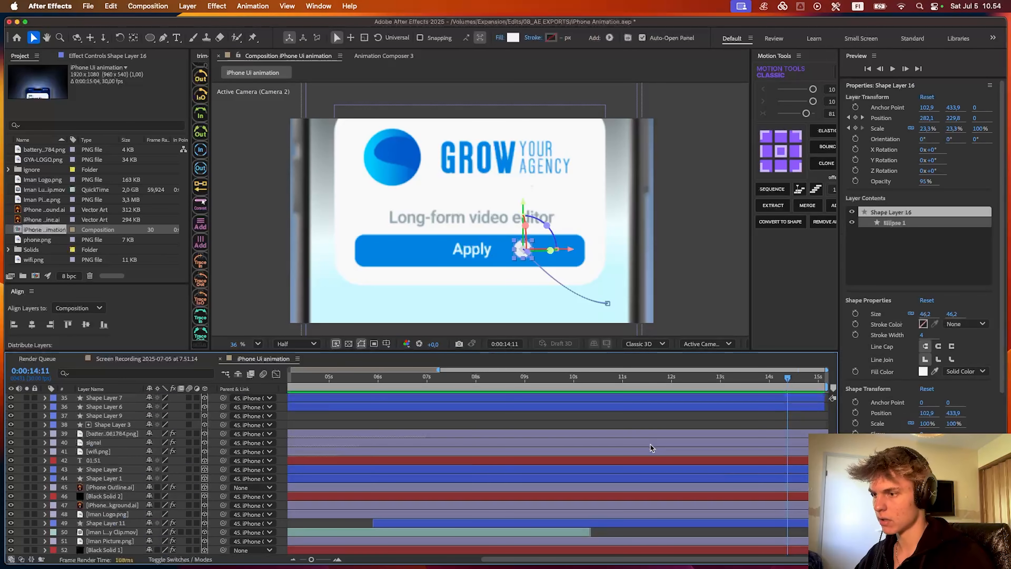
- Change the light blue start colour stop of Shape Layer 11's linear gradient fill to a neutral light grey
left_click(649, 497)
left_click(636, 524)
left_click(512, 37)
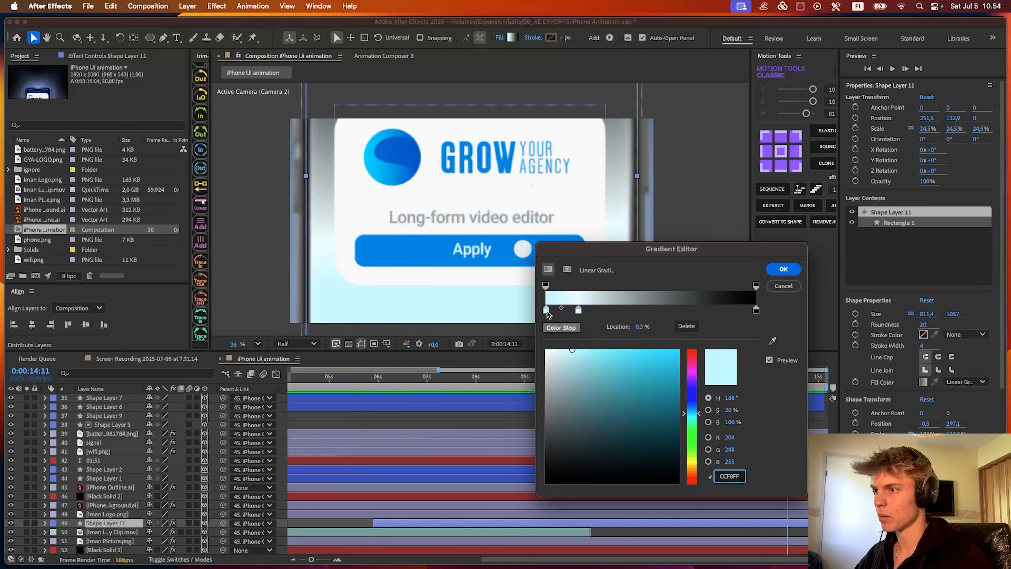
left_click(547, 309)
left_click(783, 269)
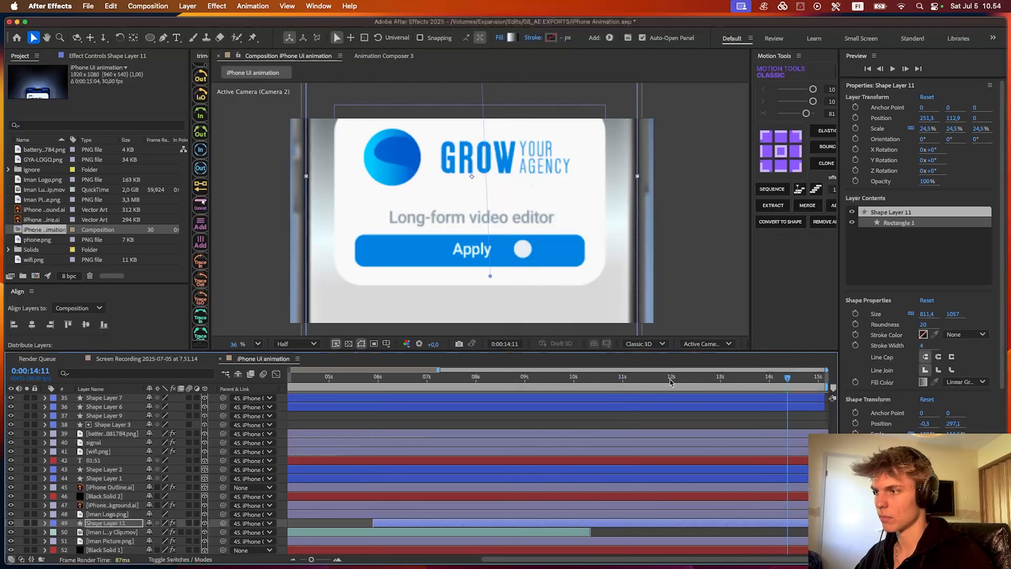
left_click(642, 379)
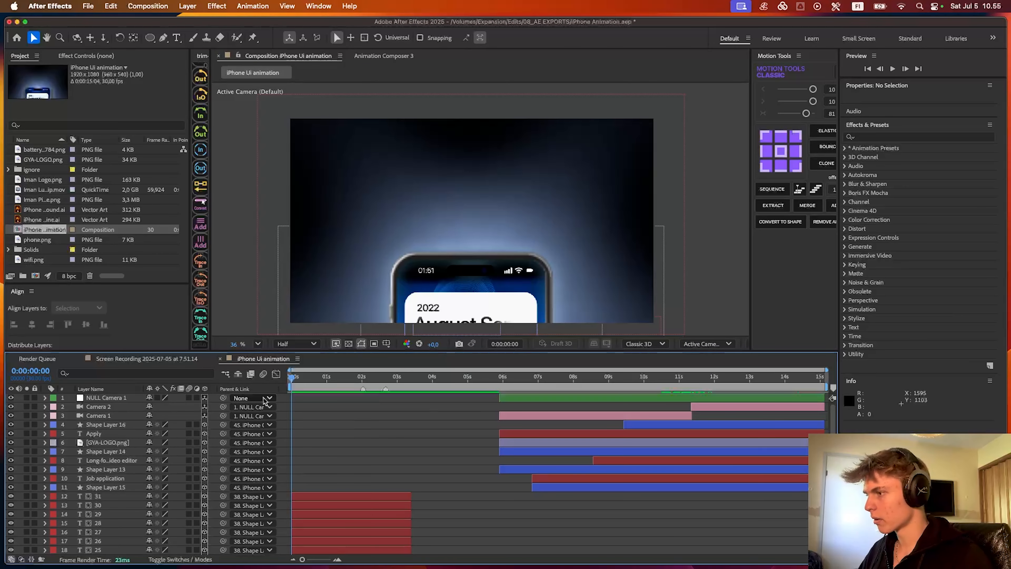
- Add an adjustment layer above all layers, apply CC Vignette to it, and preview the animation
right_click(282, 399)
mouse_move(343, 406)
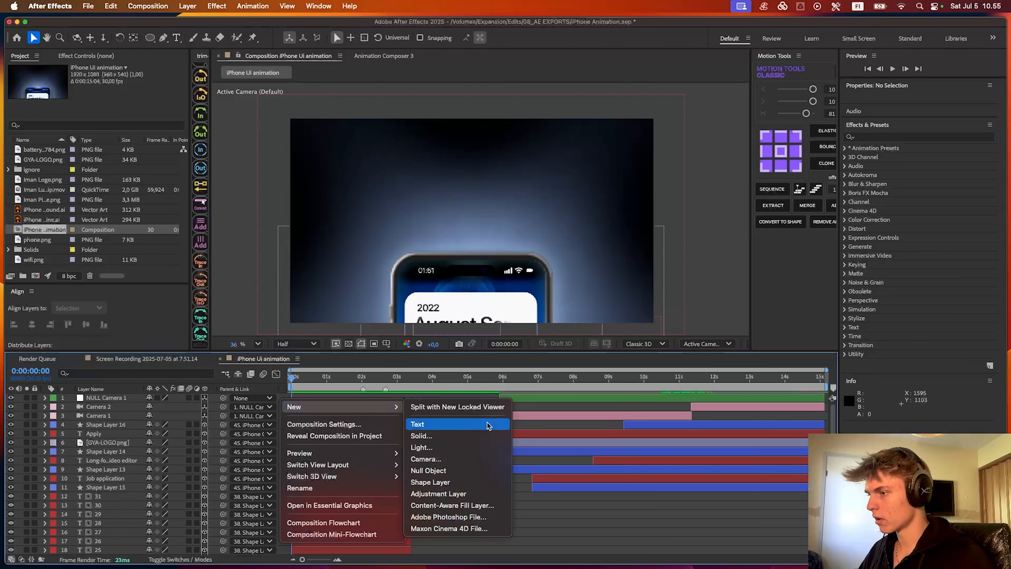
left_click(425, 494)
key("ctrl+space")
type("vigne")
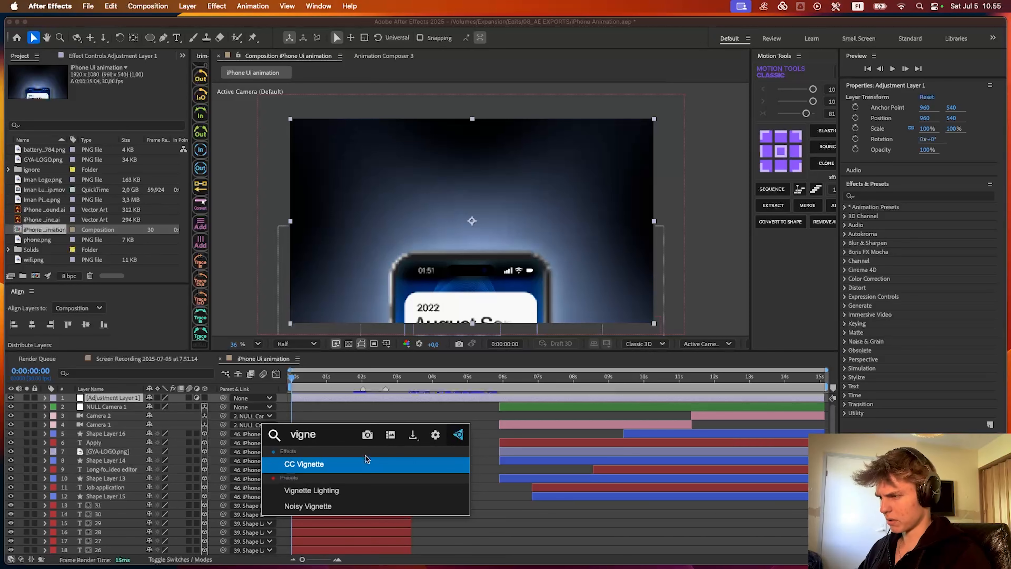
left_click(366, 456)
key("space")
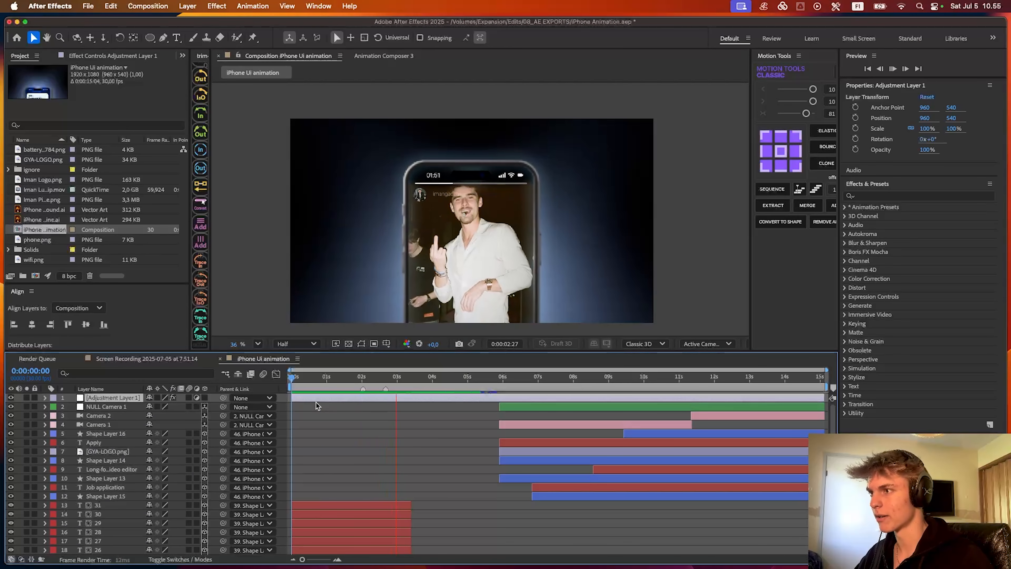
- Split the adjustment layer at 0:00:05:27 and remove CC Vignette from the upper part
key("space")
key("ctrl+shift+d")
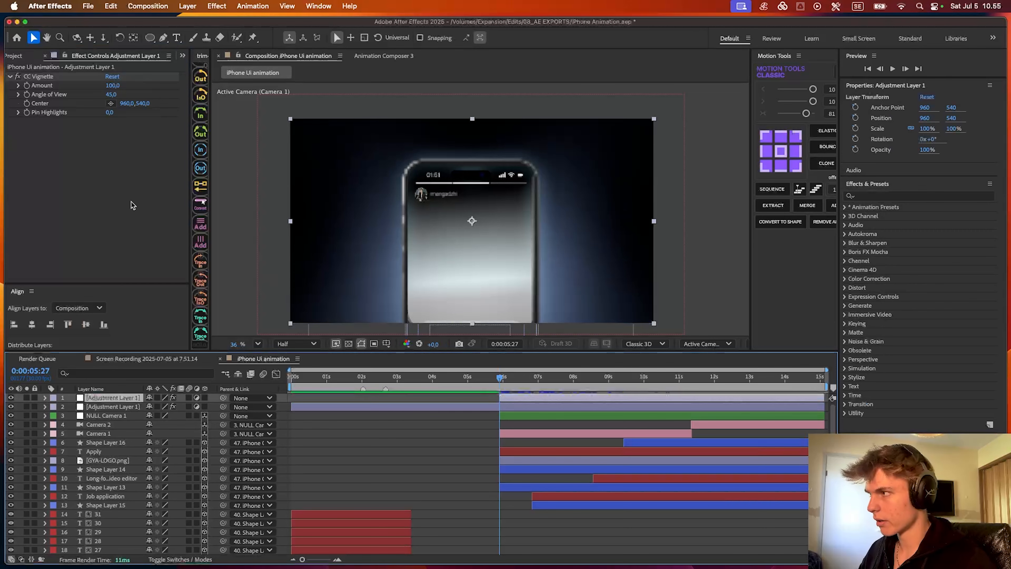
left_click(35, 75)
key("Delete")
- Apply Curves to the upper adjustment layer and pull the lower part of the RGB curve down slightly to darken the image
key("ctrl+space")
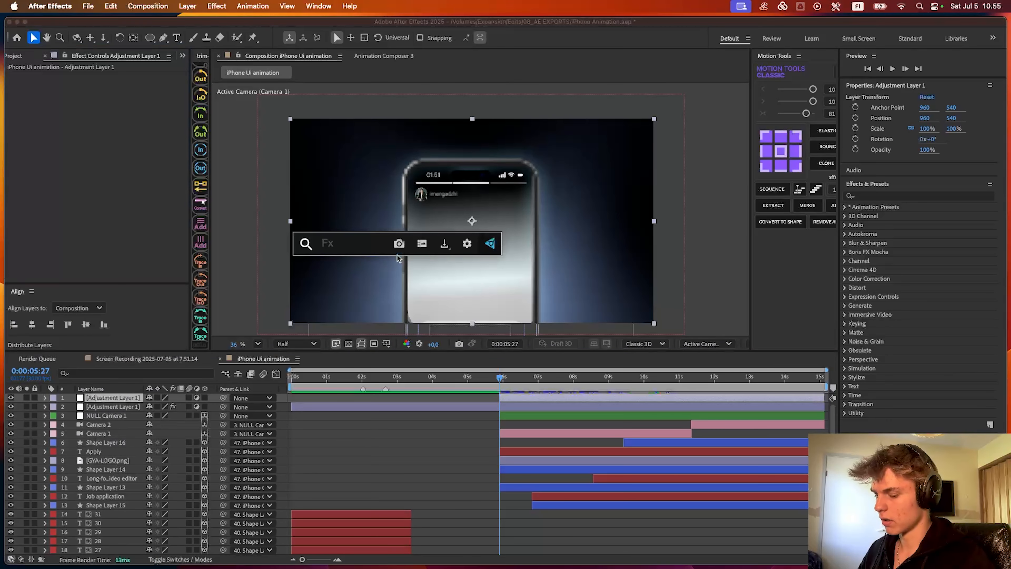
type("cu")
key("Return")
key("space")
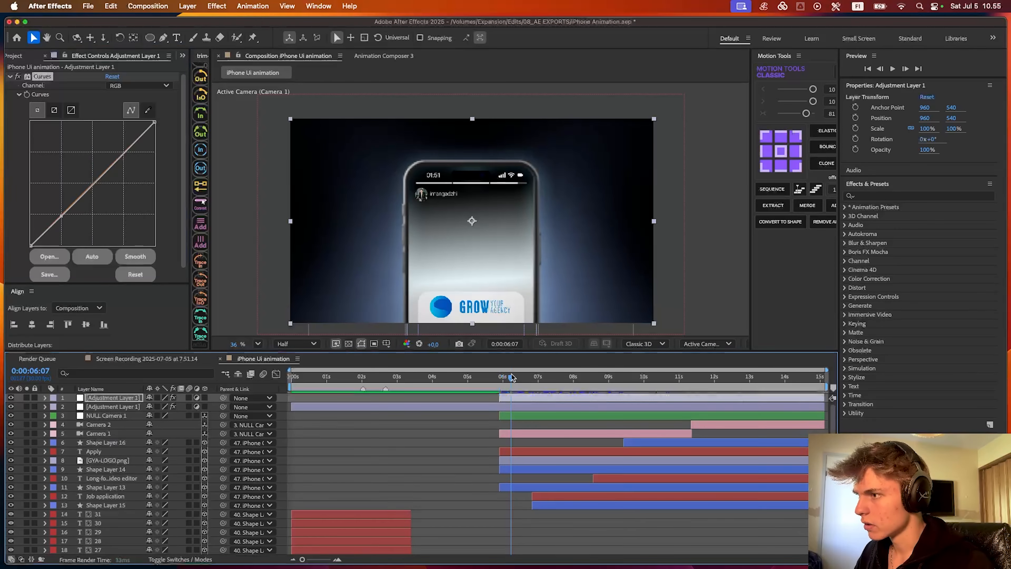
left_click_drag(62, 216, 67, 218)
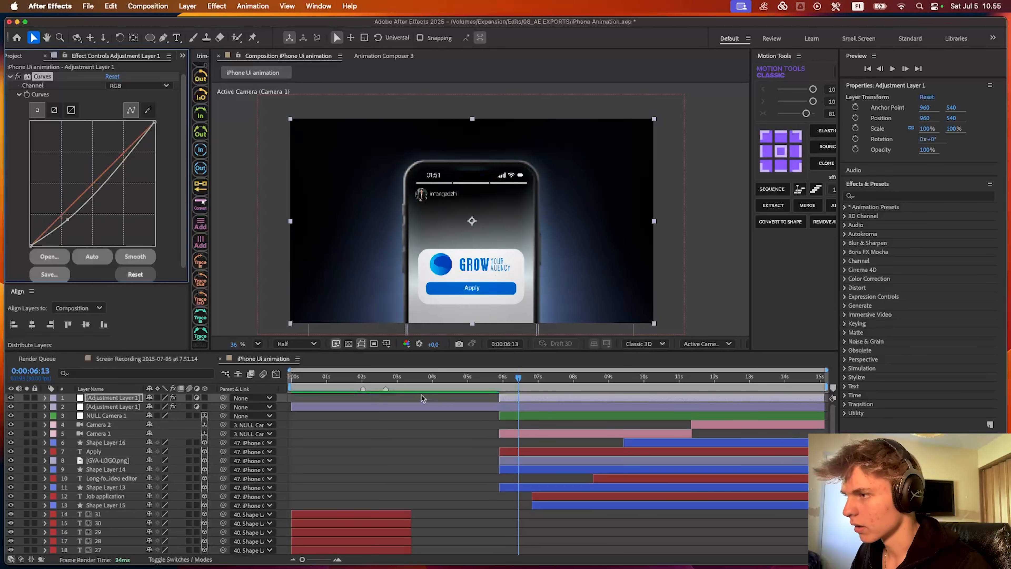
- Keyframe the Curves adjustment layer's Opacity from 0% at 0:00:05:27 to 100% at 0:00:06:19
left_click_drag(519, 376, 525, 377)
key("t")
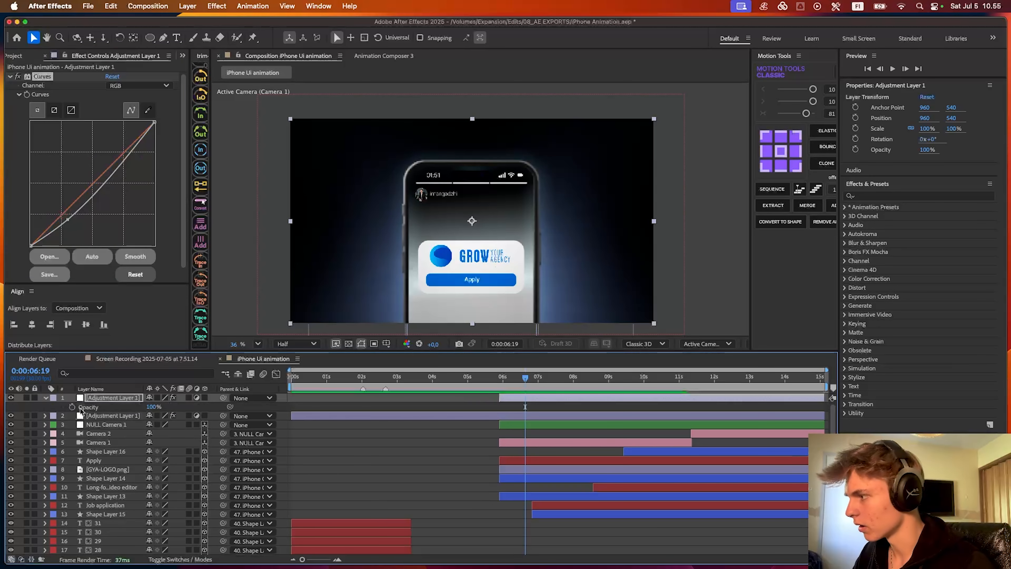
left_click(72, 406)
left_click(499, 385)
left_click_drag(154, 407, 72, 408)
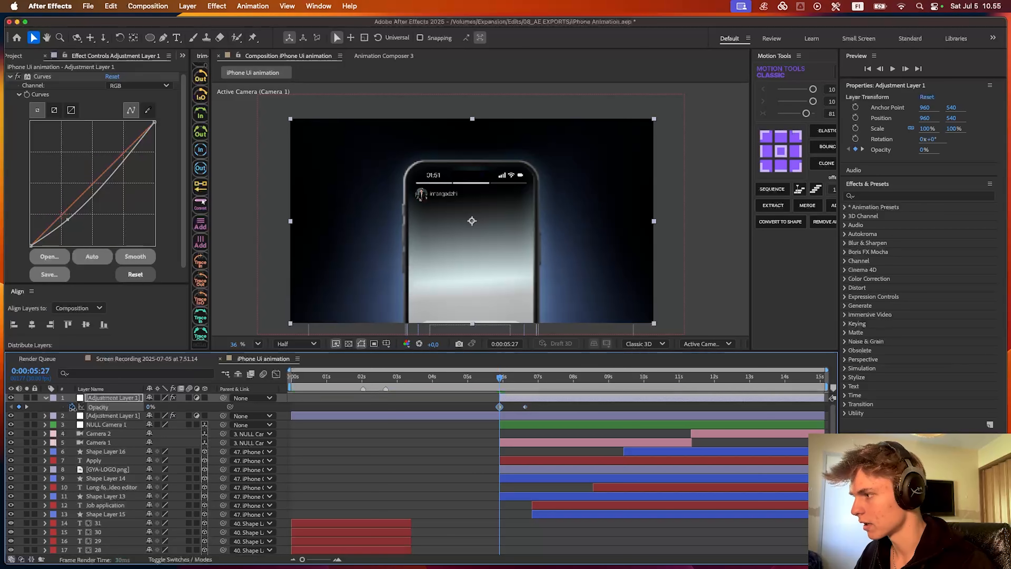
- Easy-ease the Curves layer's Opacity keyframes, shift the layer slightly earlier, and preview the darkening fade
left_click_drag(502, 400, 522, 405)
key("F9")
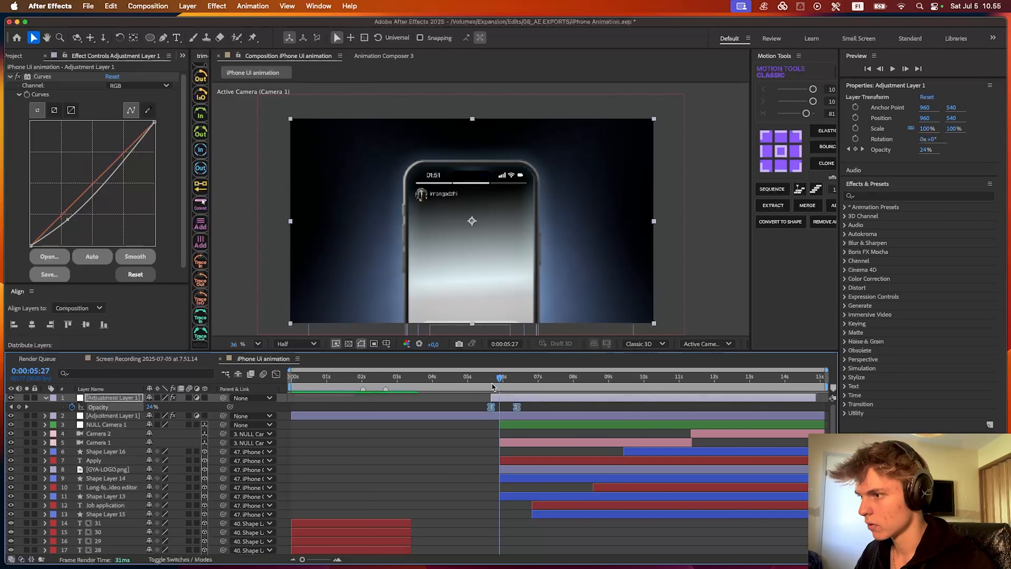
left_click(482, 384)
key("space")
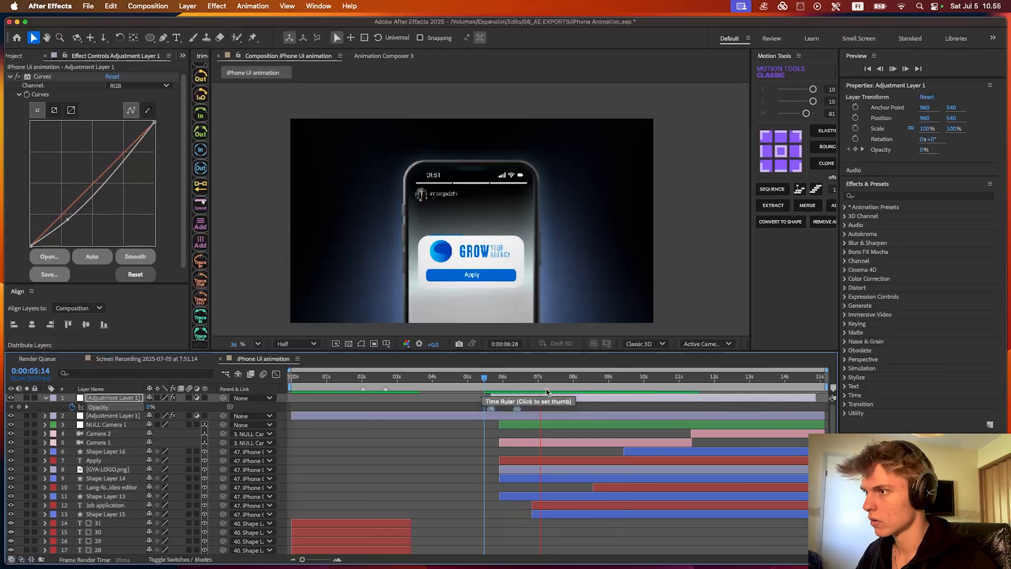
- Duplicate the CC Vignette adjustment layer and trim the copy's start to 0:00:11:10
left_click(705, 405)
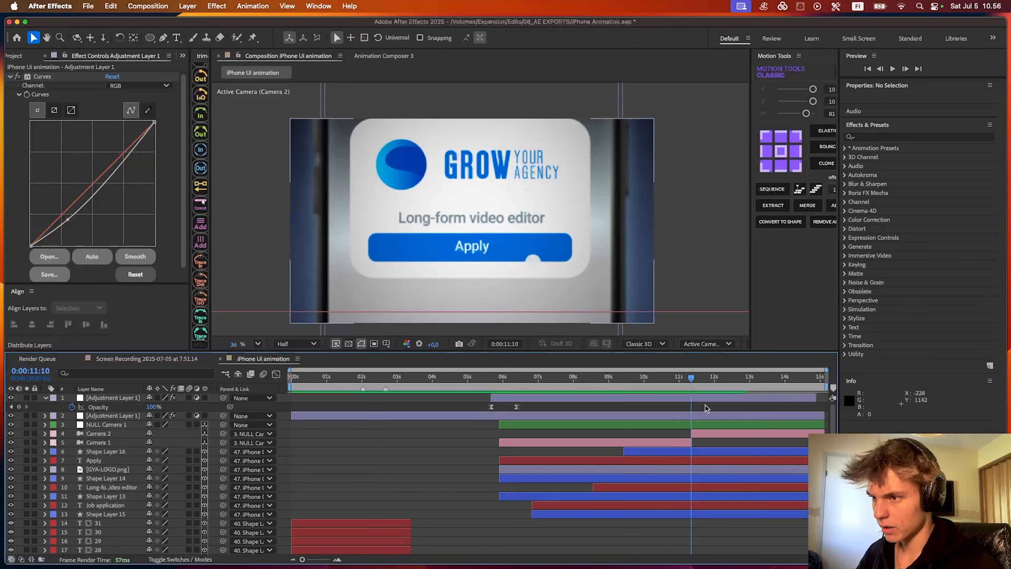
scroll(705, 402, "up", 3)
left_click(671, 398)
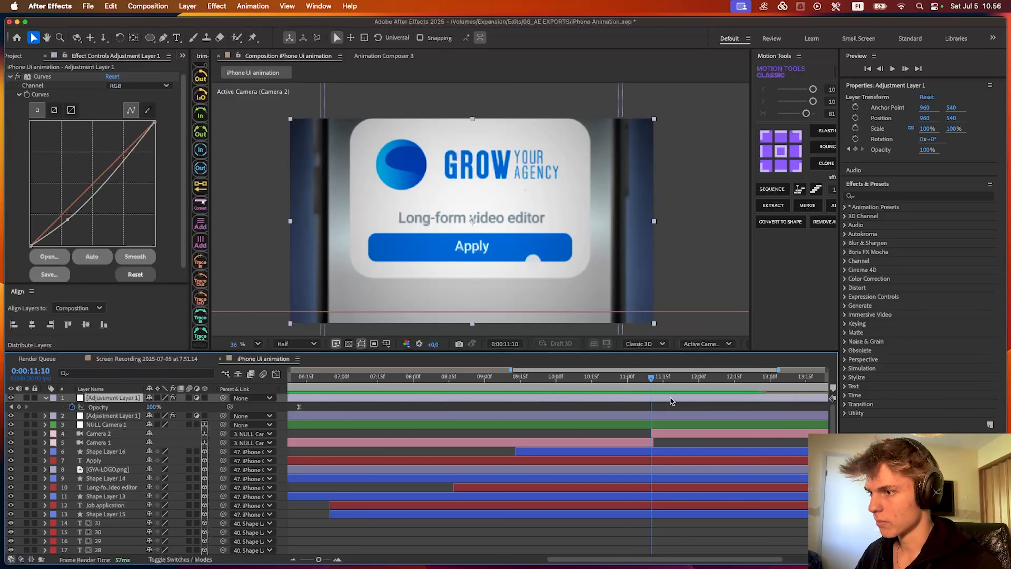
left_click(592, 414)
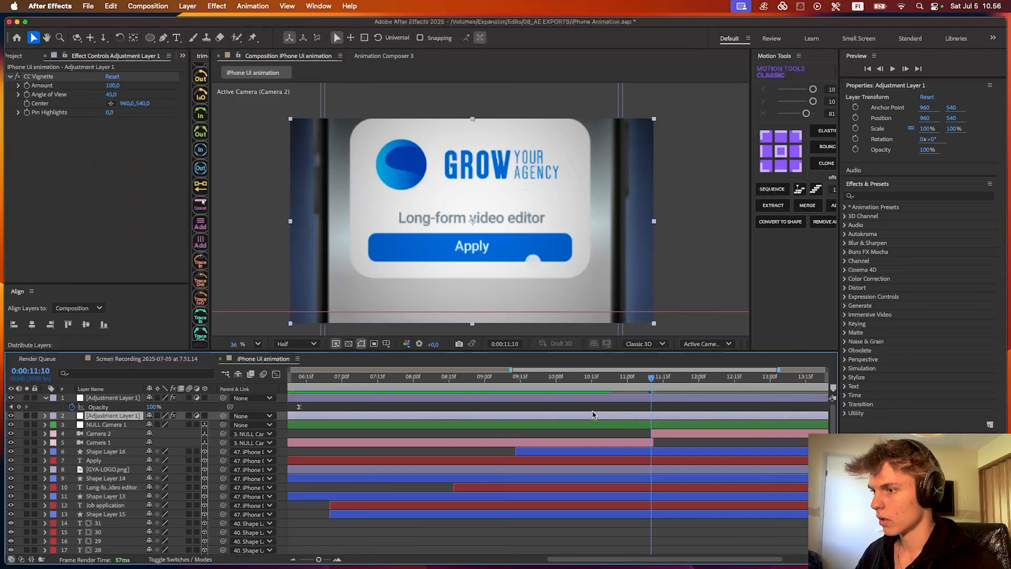
key("minus")
key("super+d")
key("alt+[")
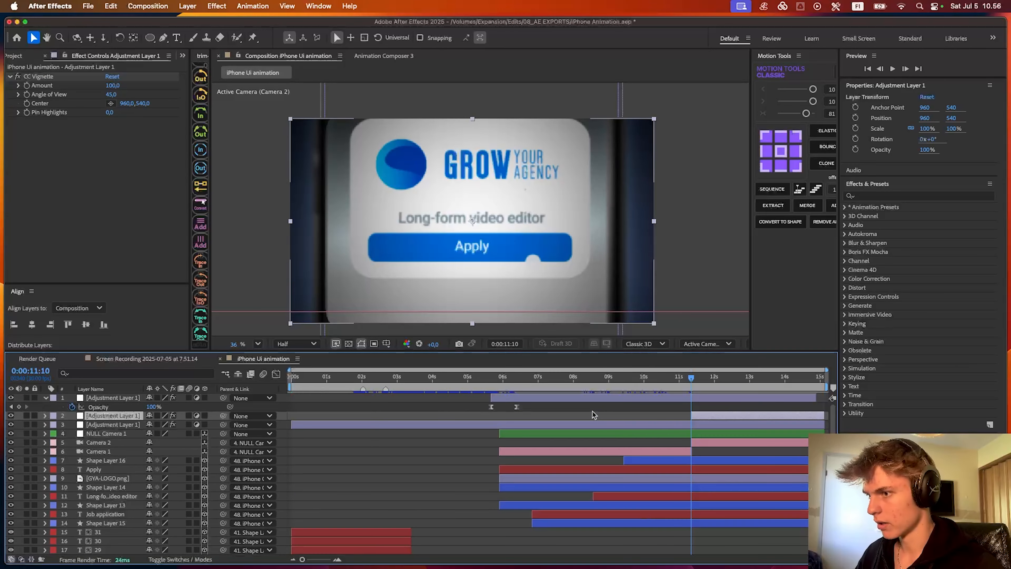
left_click(47, 77)
left_click(76, 143)
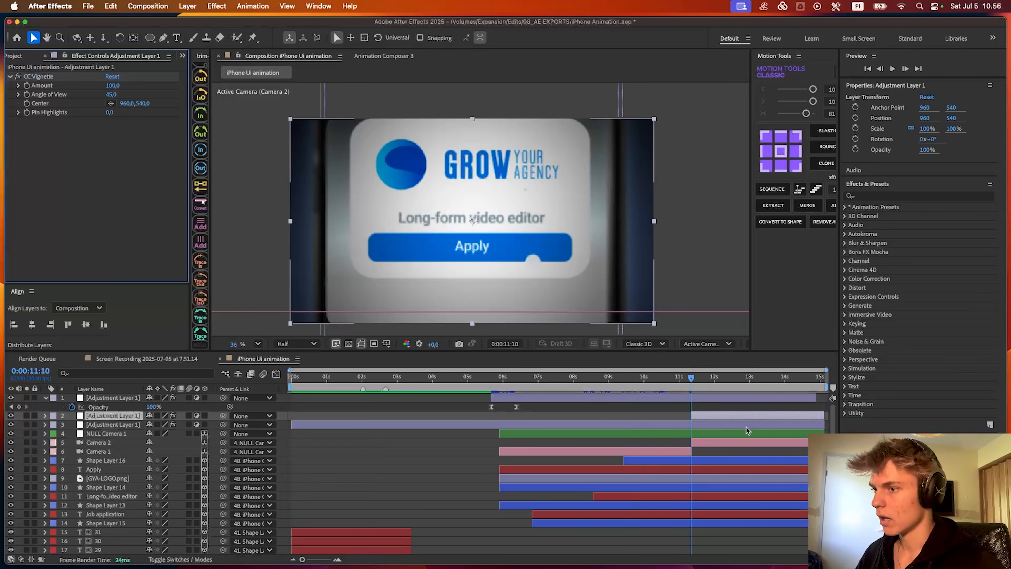
- Trim the starts of Camera 2 and the duplicated vignette layer to Camera 1's end at 0:00:11:11, and preview the cut
scroll(747, 428, "up", 1)
scroll(670, 407, "up", 2)
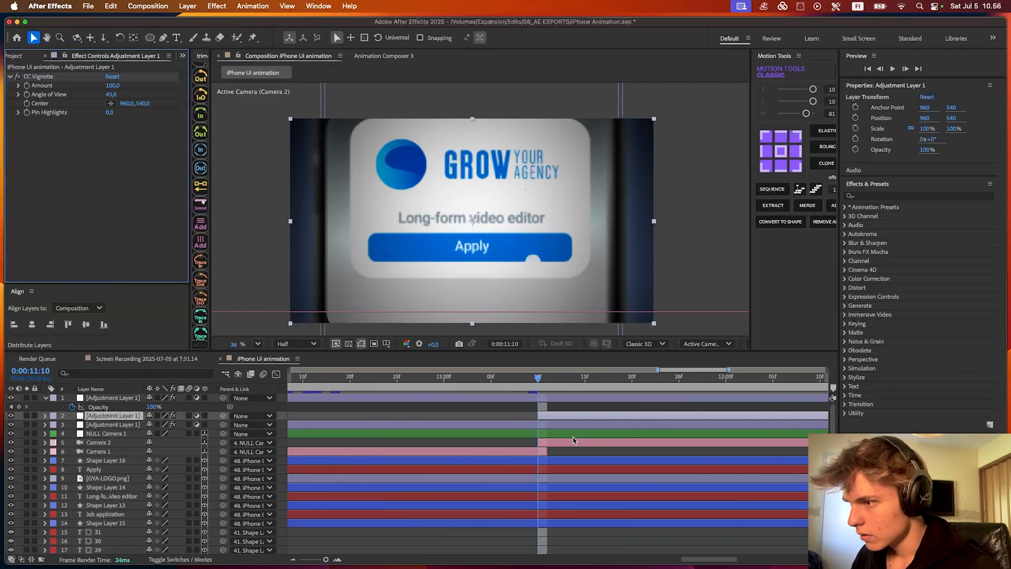
left_click_drag(540, 442, 548, 442)
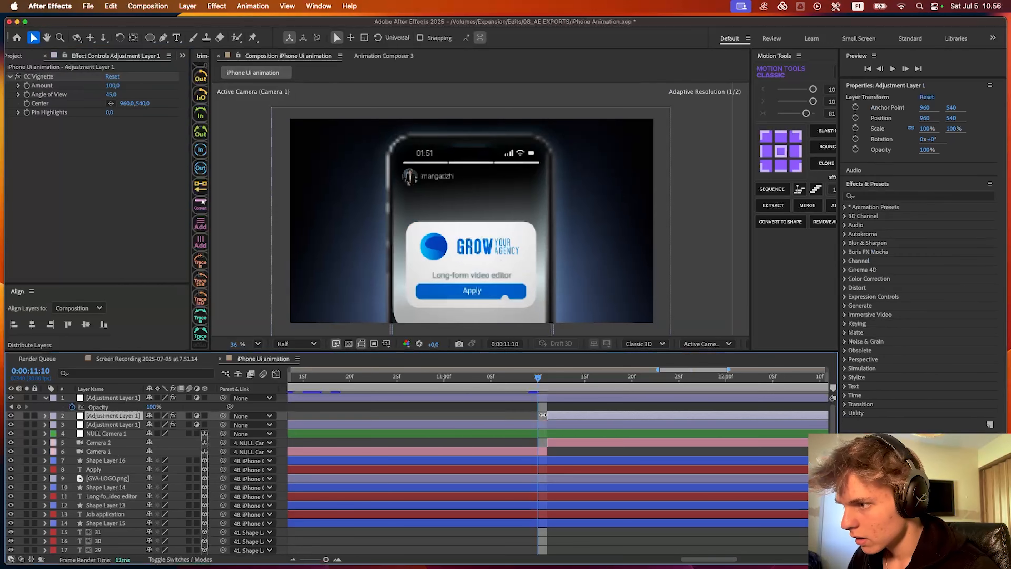
left_click_drag(533, 380, 490, 380)
key("space")
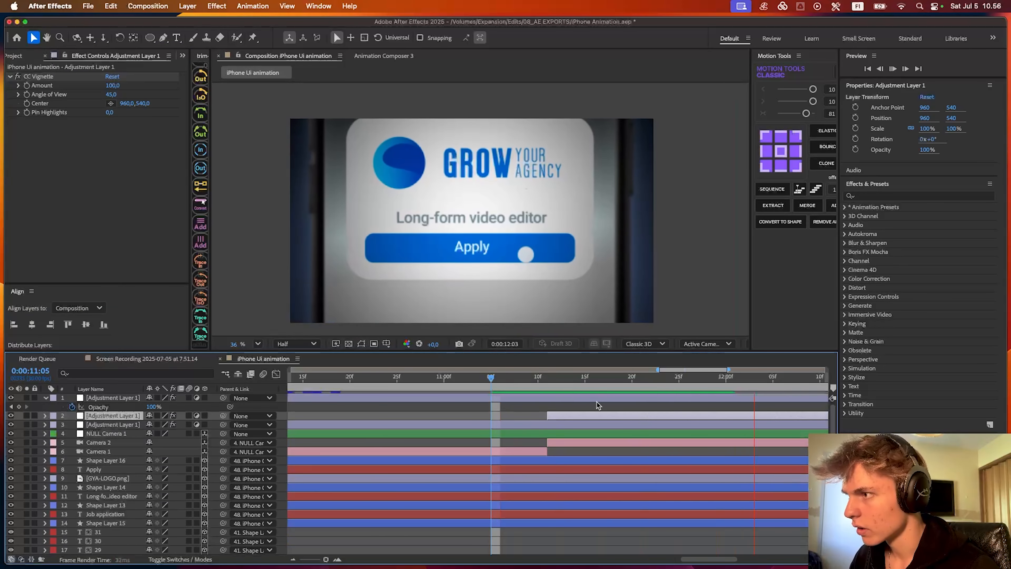
scroll(658, 436, "down", 5)
key("space")
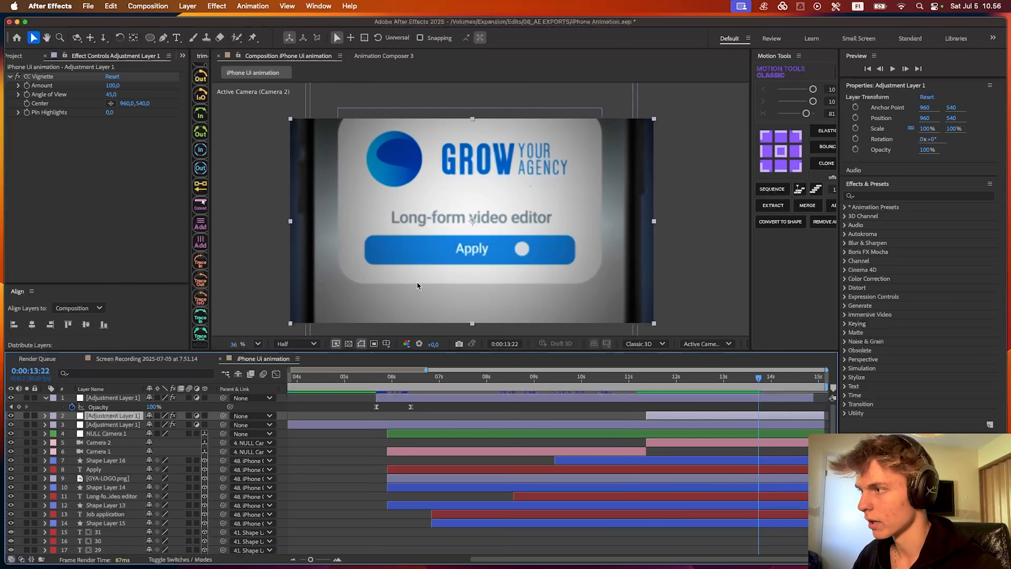
key("space")
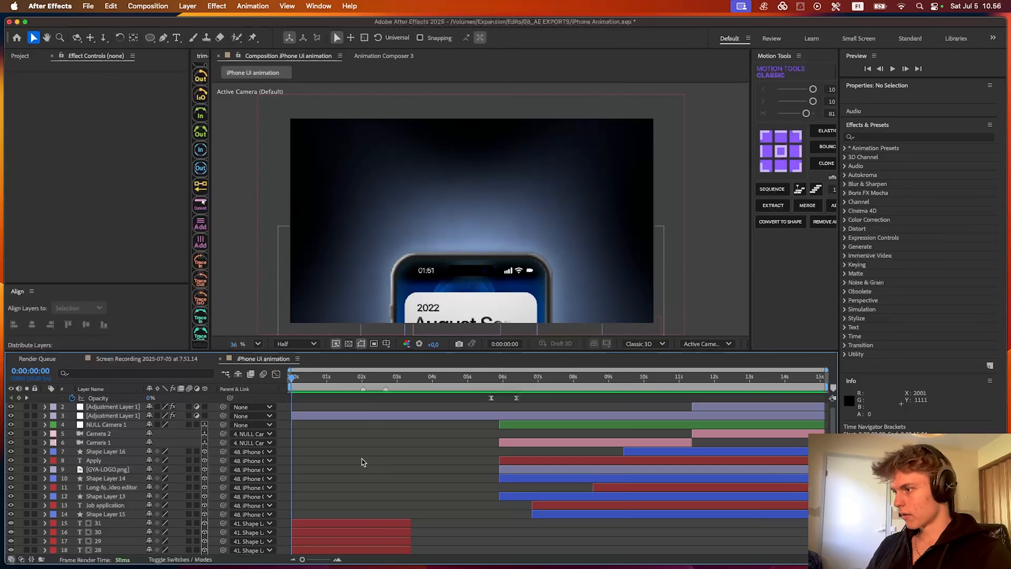
- Enable motion blur for all layers and preview the animation from the beginning
key("super+a")
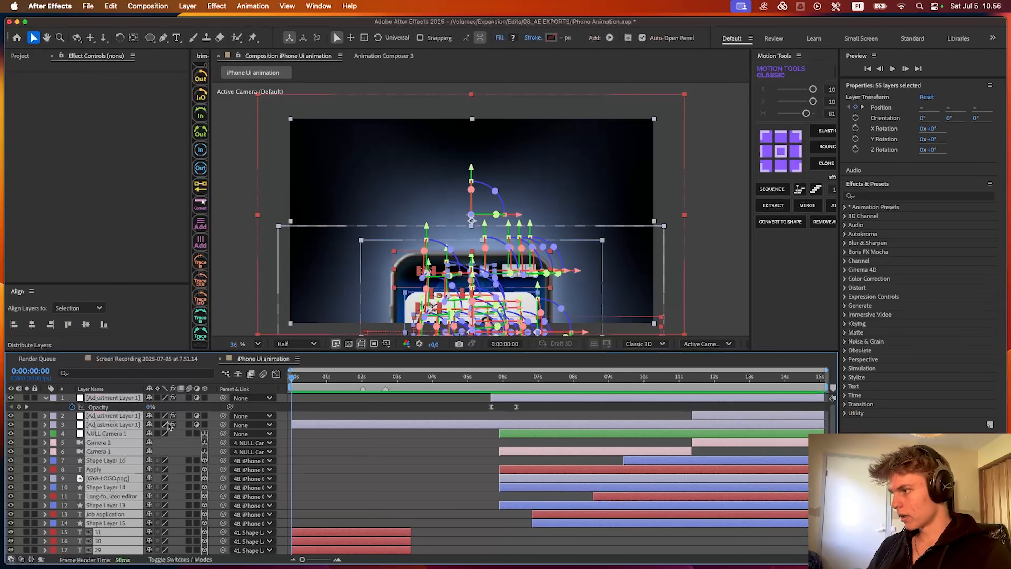
left_click(188, 398)
left_click(407, 408)
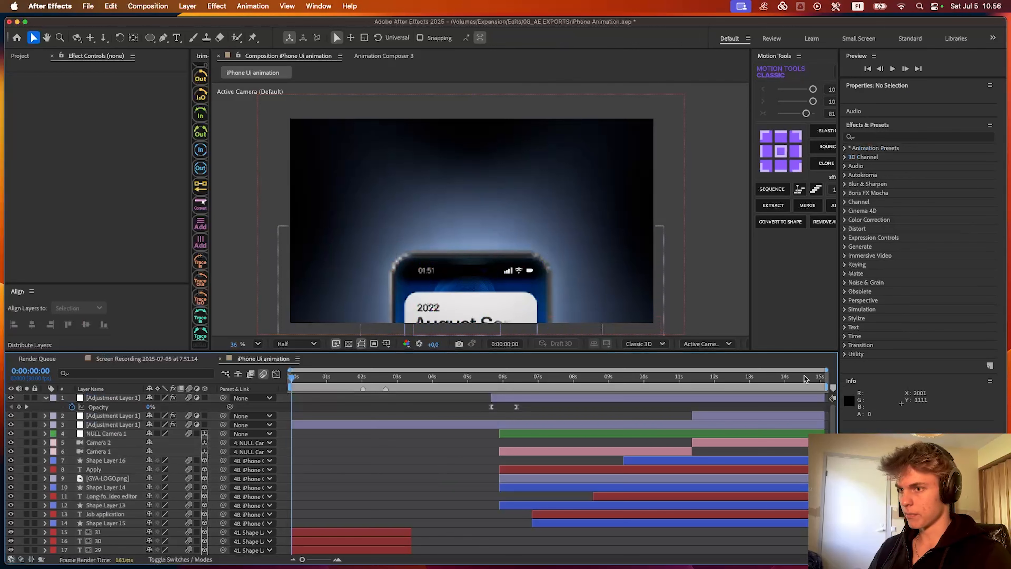
key("space")
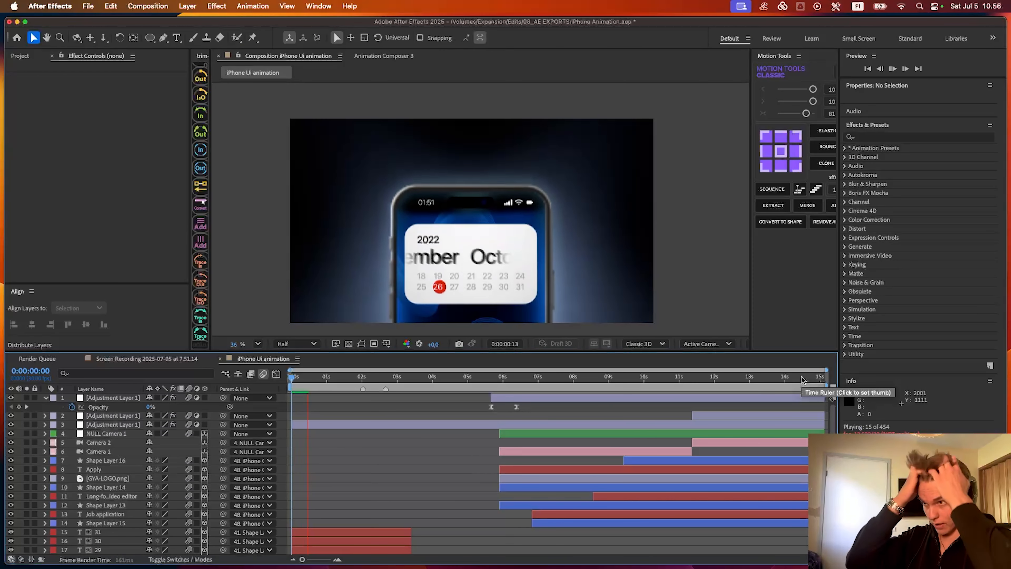